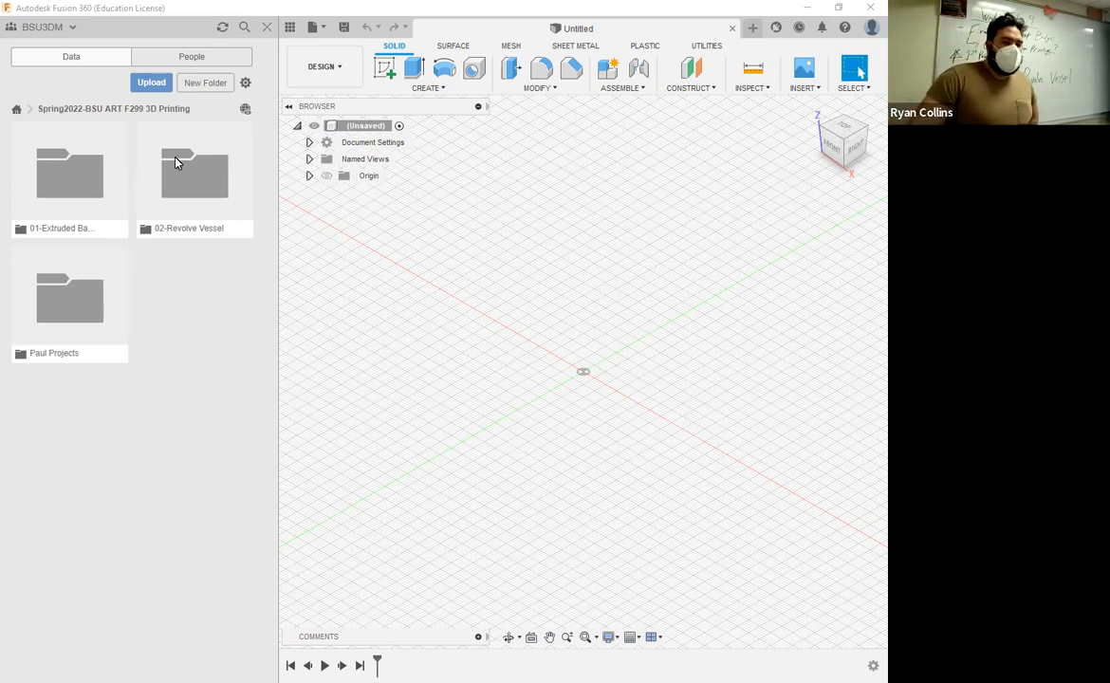
Step: Open the 02-Revolve Vessel project folder and hide the project data
{"action": "left_click", "coordinate": [186, 203]}
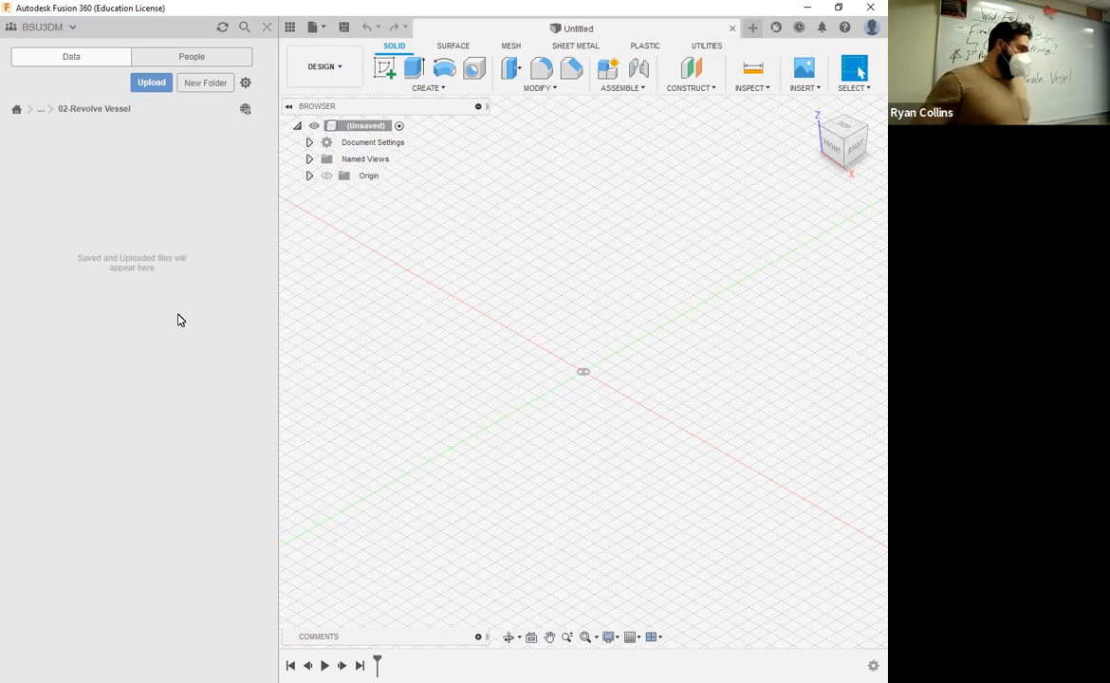
{"action": "left_click", "coordinate": [267, 28]}
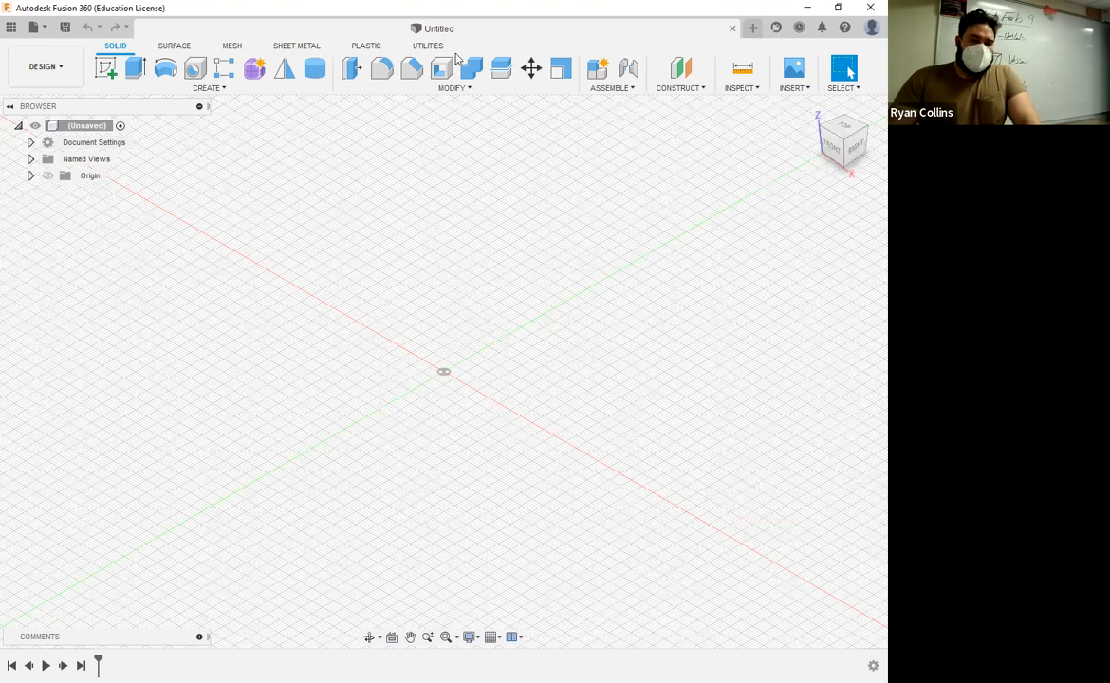
Step: Create a new standard internal component named Vessel and make it active
{"action": "left_click", "coordinate": [608, 91]}
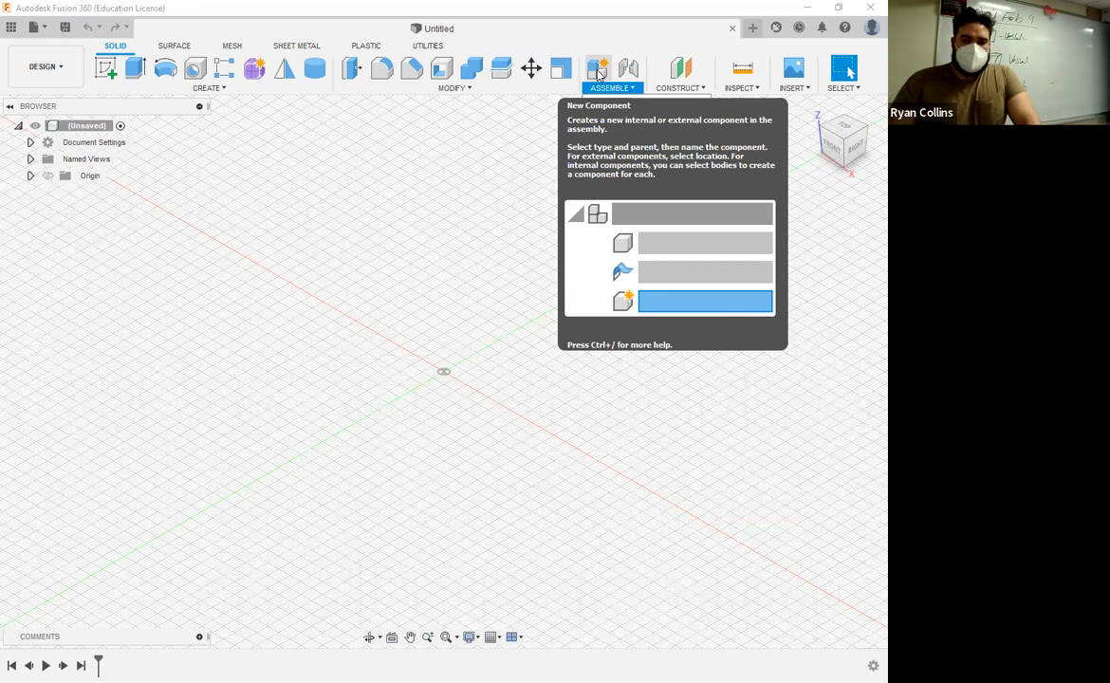
{"action": "left_click", "coordinate": [744, 236]}
{"action": "double_click", "coordinate": [730, 270]}
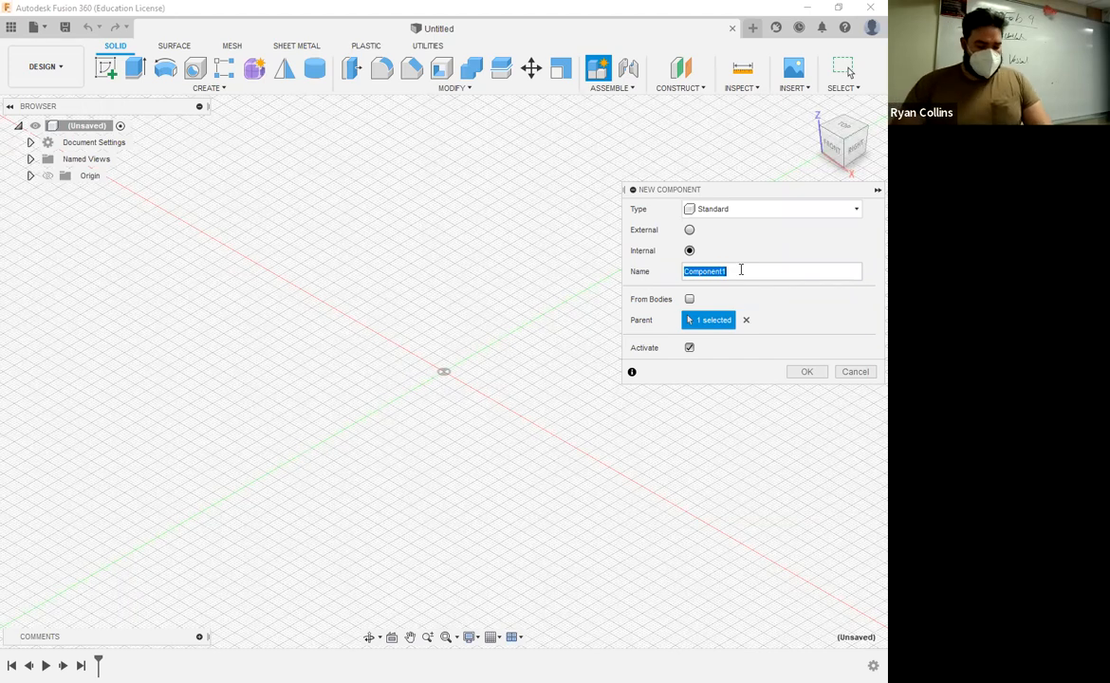
{"action": "type", "text": "Vessel"}
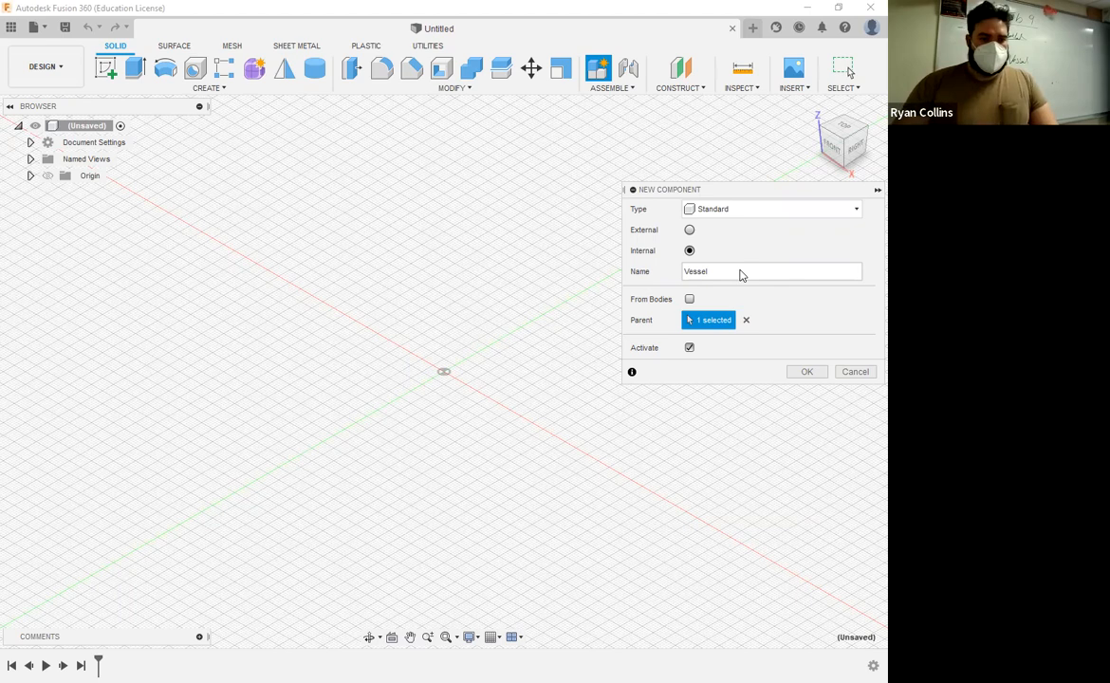
{"action": "key", "text": "Return"}
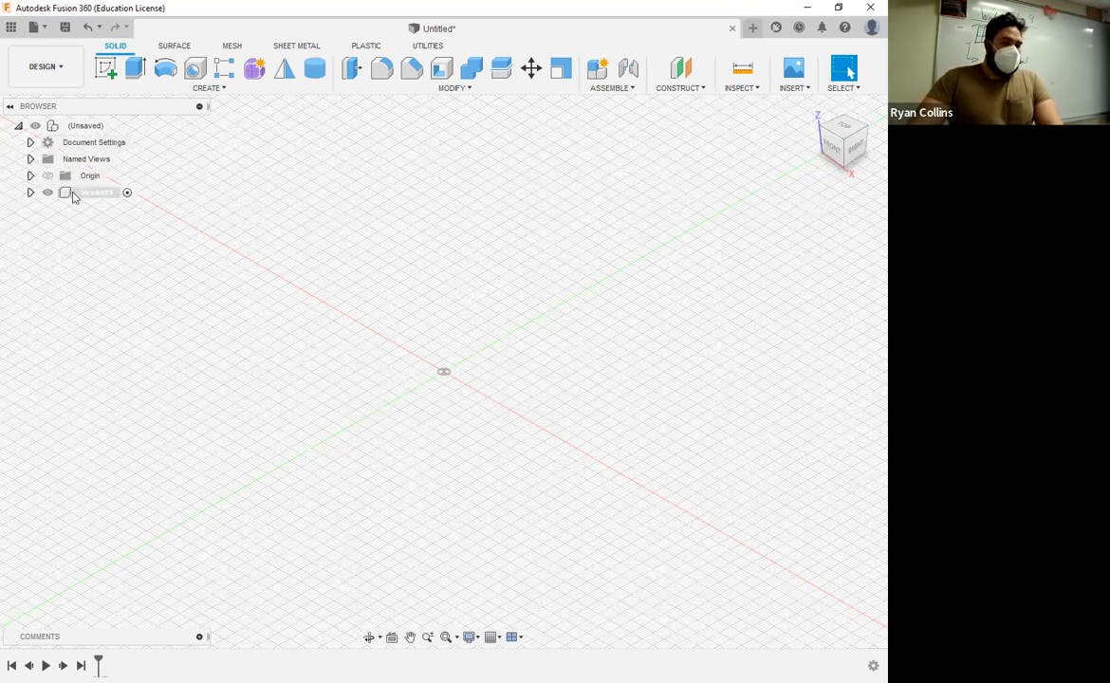
Step: Try adding a new internal component nested under the active Vessel component, and undo it
{"action": "left_click", "coordinate": [126, 195]}
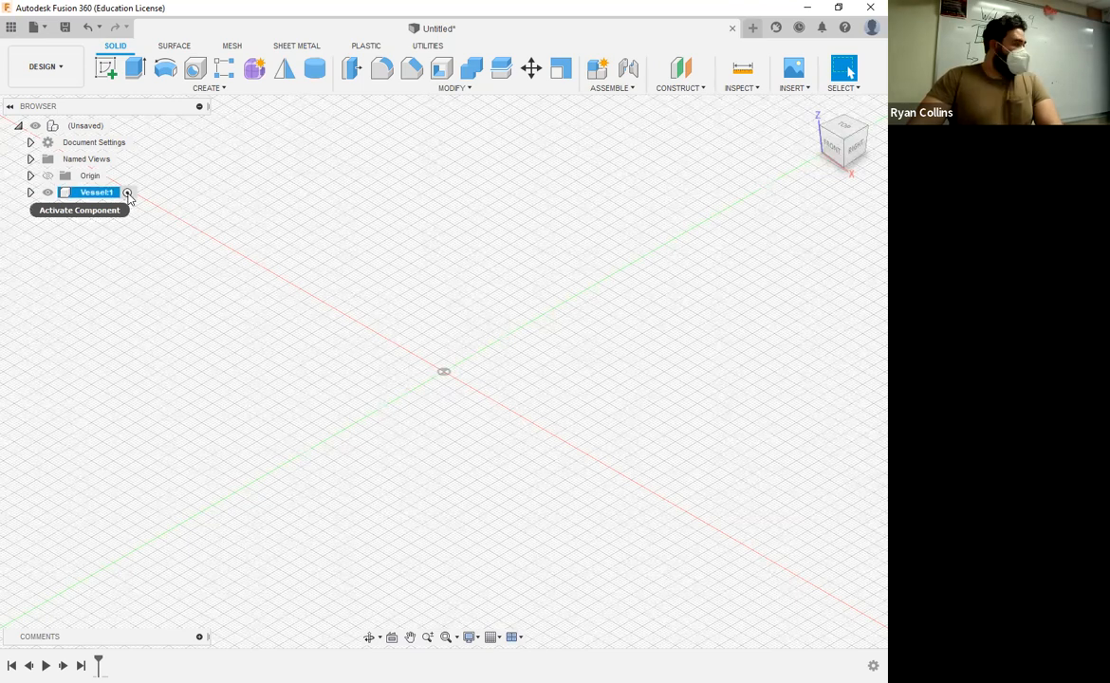
{"action": "left_click", "coordinate": [127, 193]}
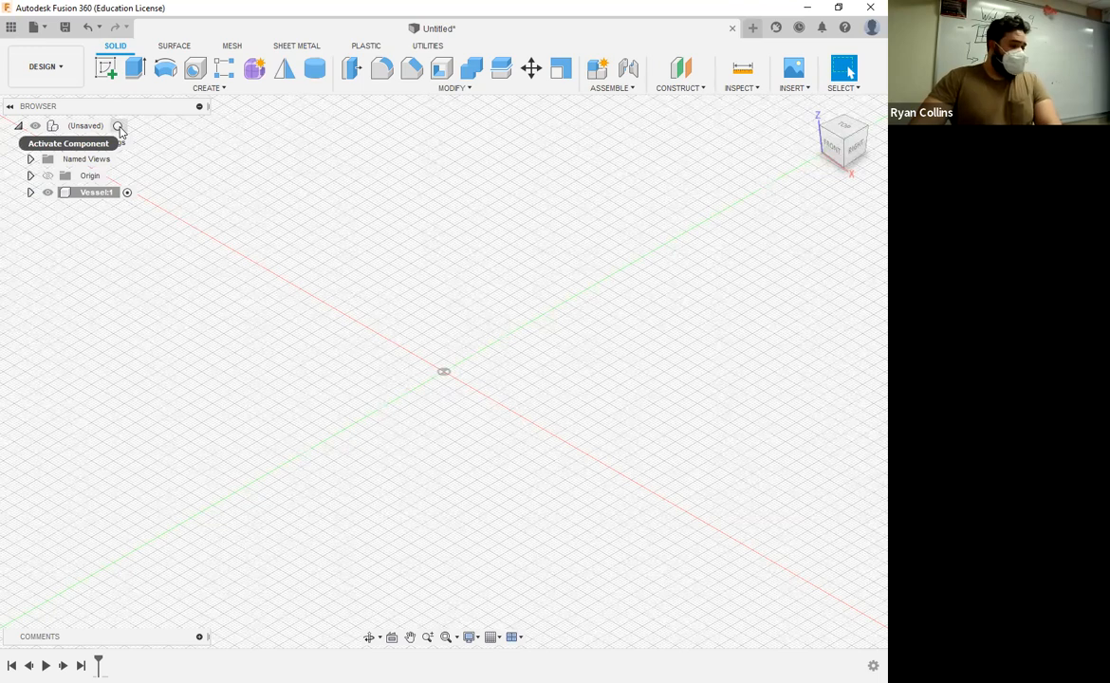
{"action": "left_click", "coordinate": [128, 195]}
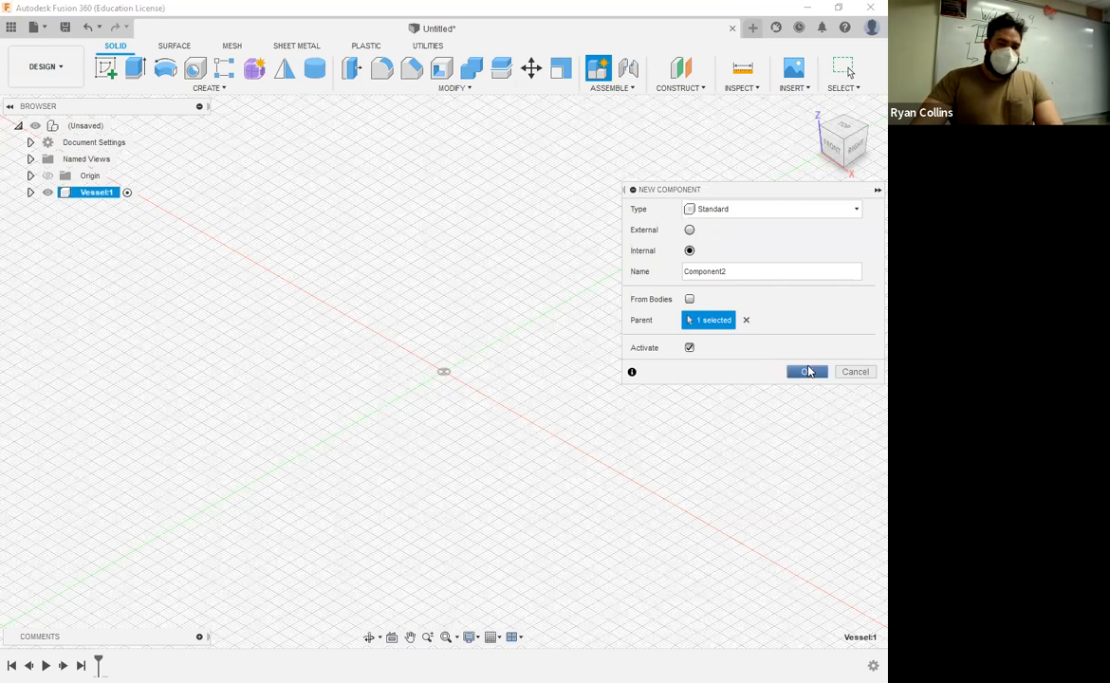
{"action": "left_click", "coordinate": [807, 372]}
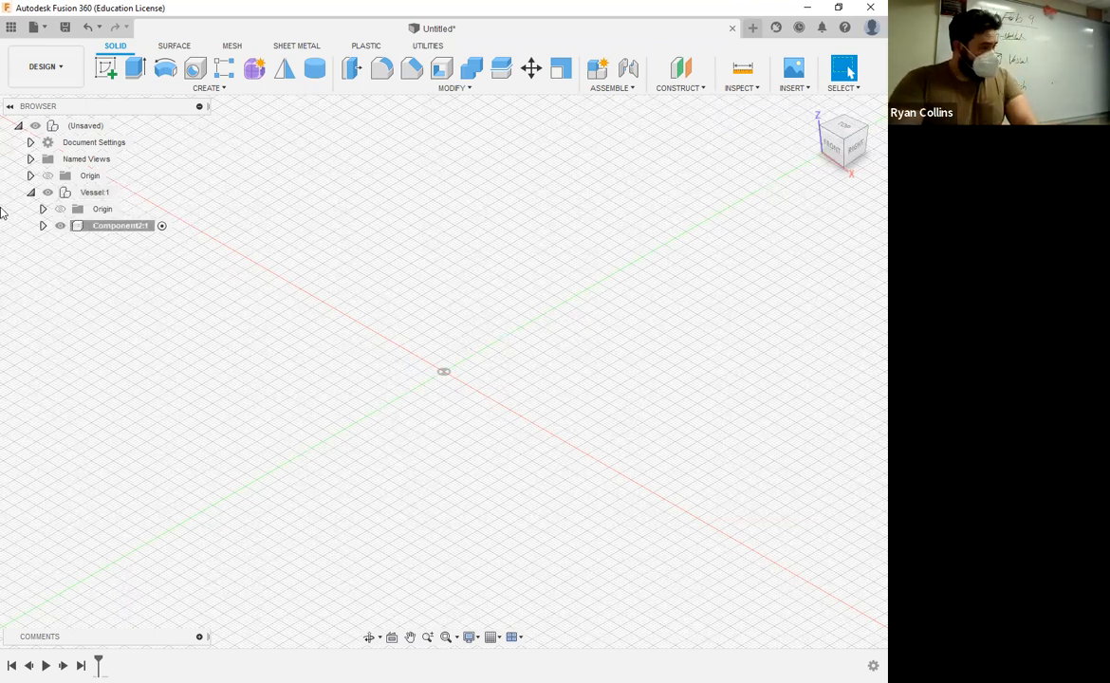
{"action": "key", "text": "ctrl+z"}
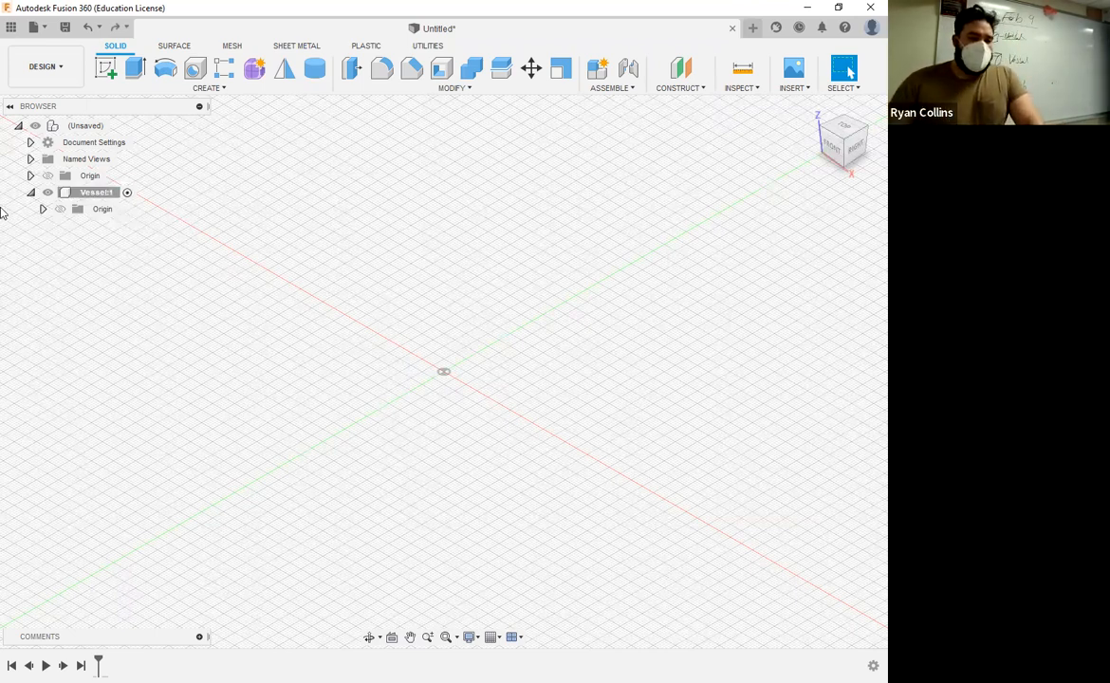
Step: Activate the top-level assembly and create a second internal component named Dish beside Vessel
{"action": "mouse_move", "coordinate": [118, 130]}
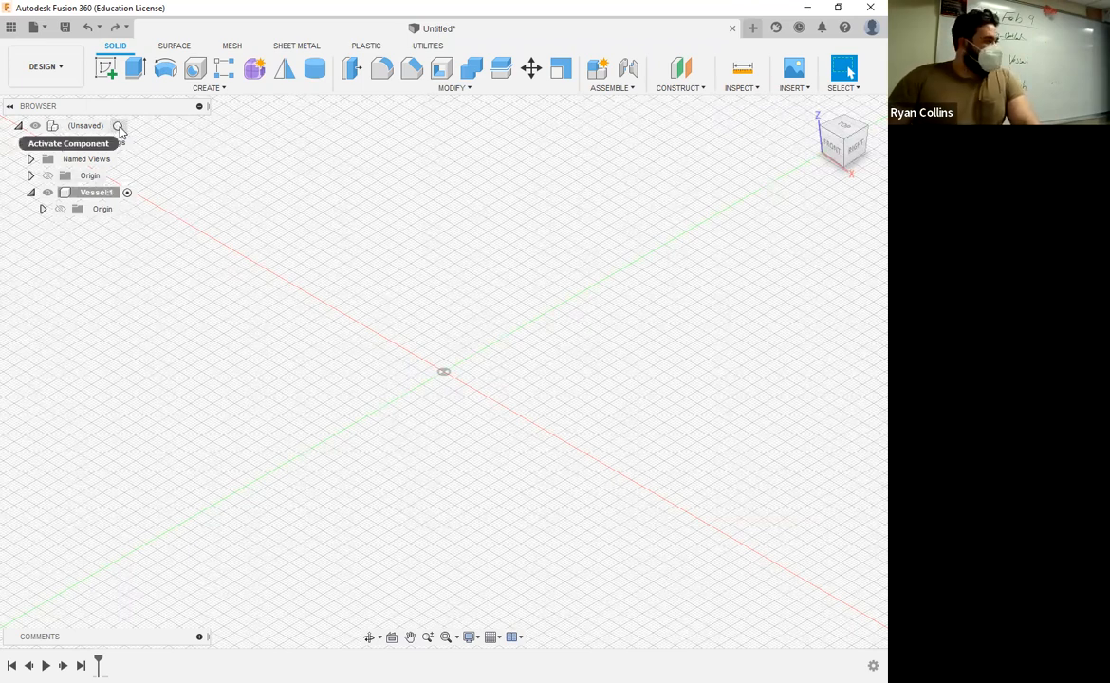
{"action": "left_click", "coordinate": [119, 127]}
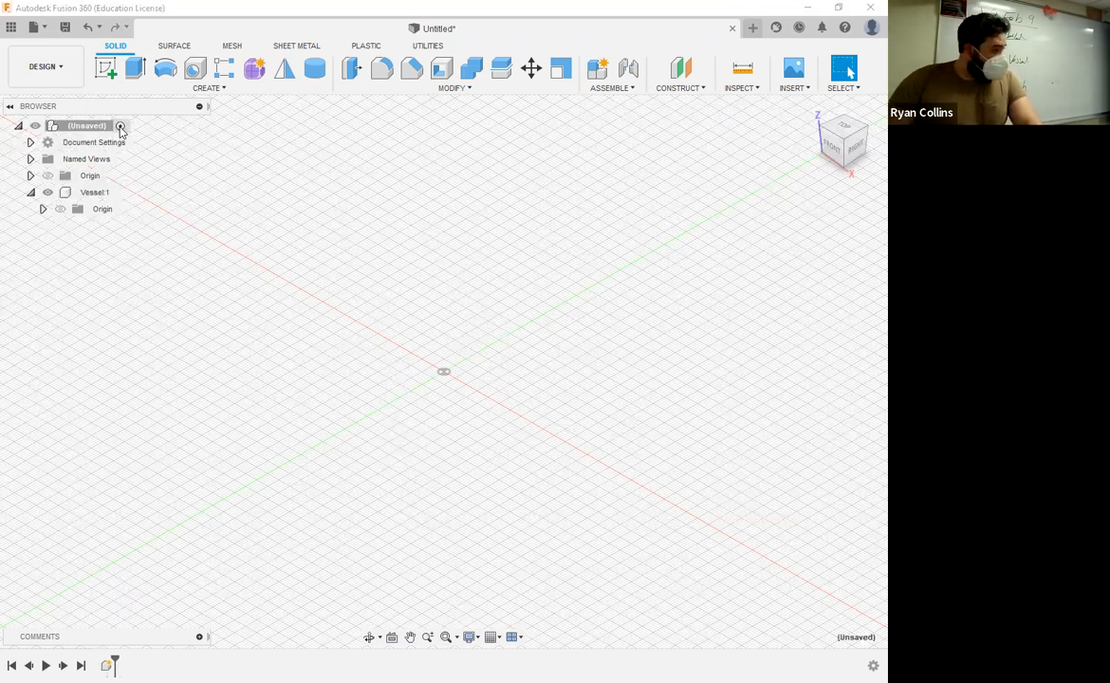
{"action": "left_click", "coordinate": [601, 71]}
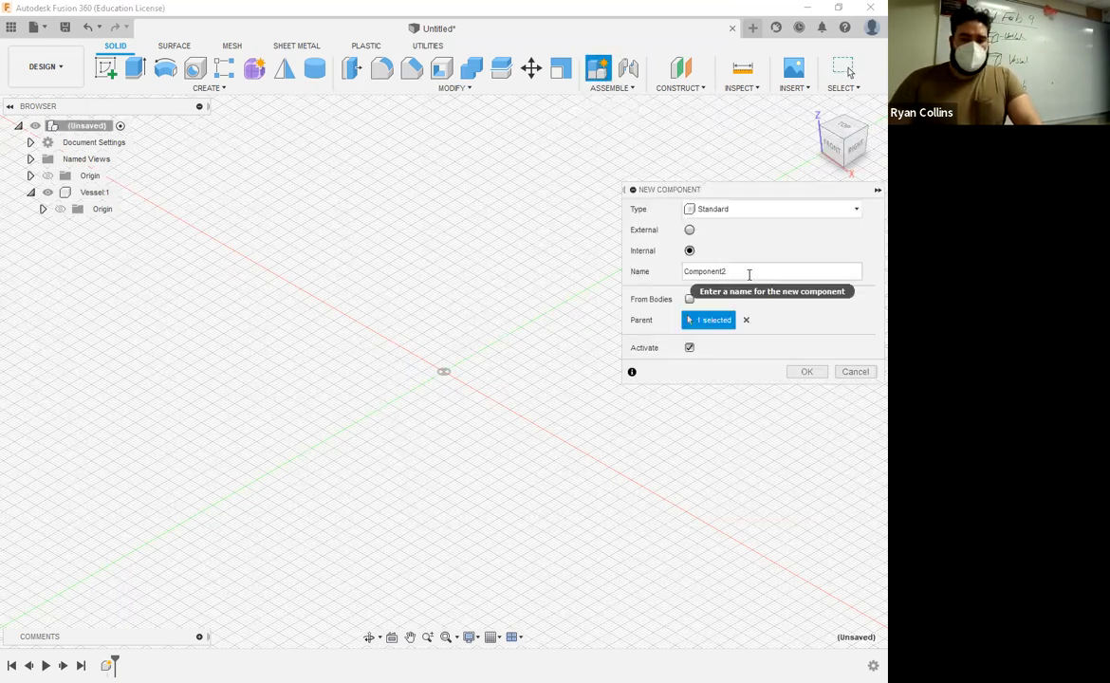
{"action": "double_click", "coordinate": [749, 274]}
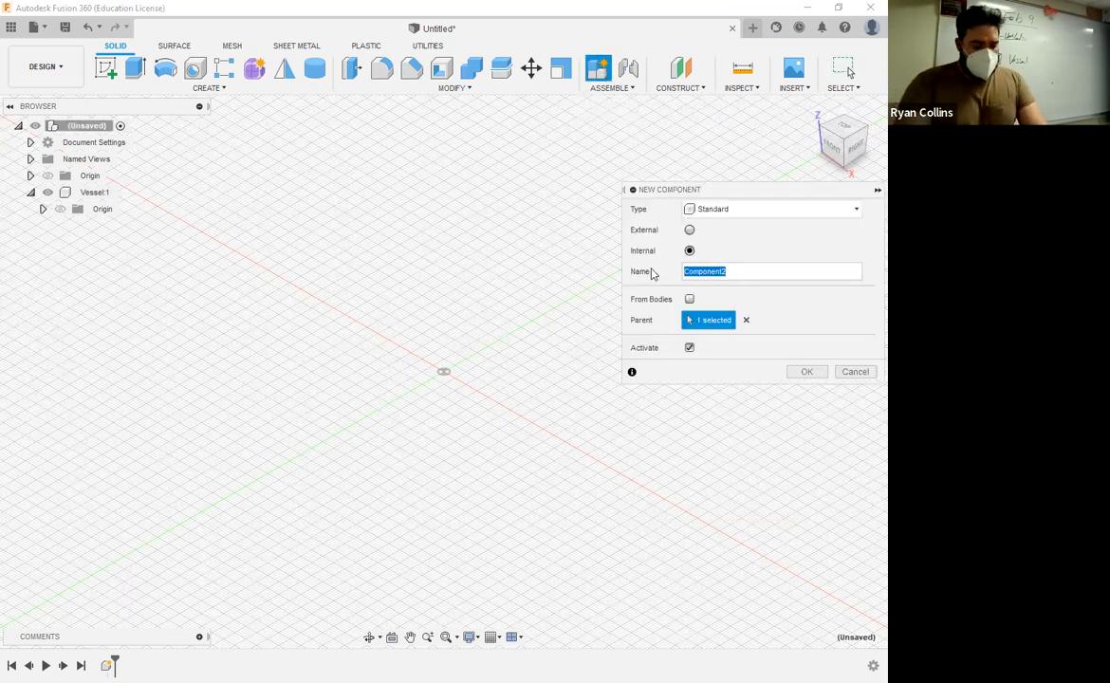
{"action": "type", "text": "Dish"}
{"action": "key", "text": "Return"}
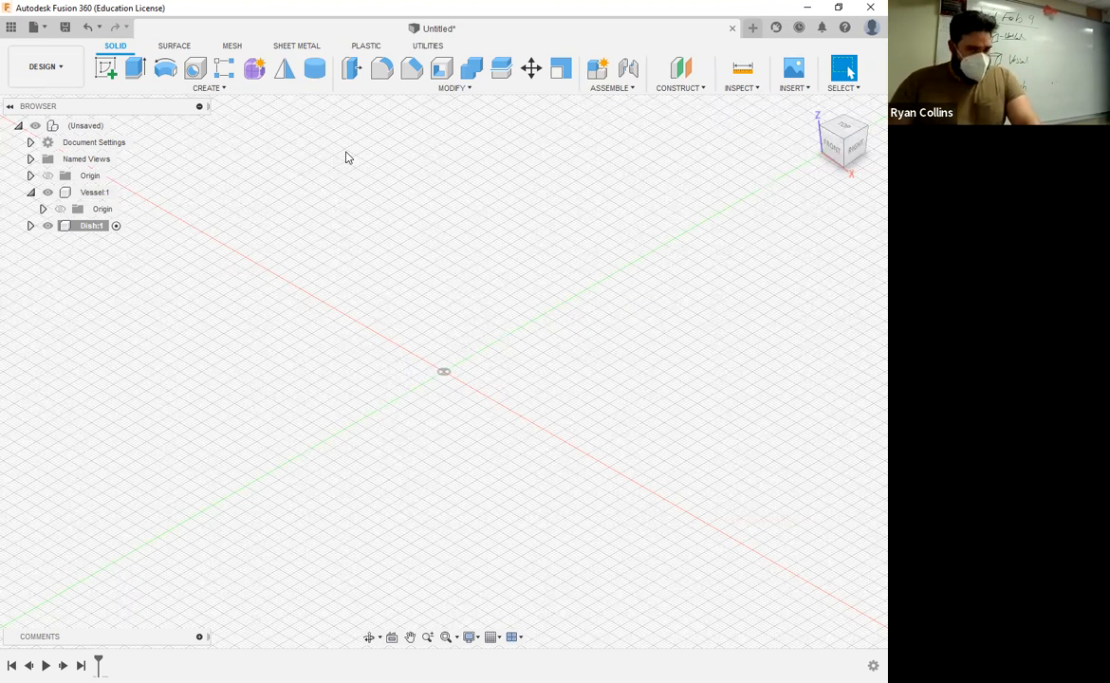
Step: Save the design as Example-Revolve Vessel in the 02-Revolve Vessel folder
{"action": "left_click", "coordinate": [65, 28]}
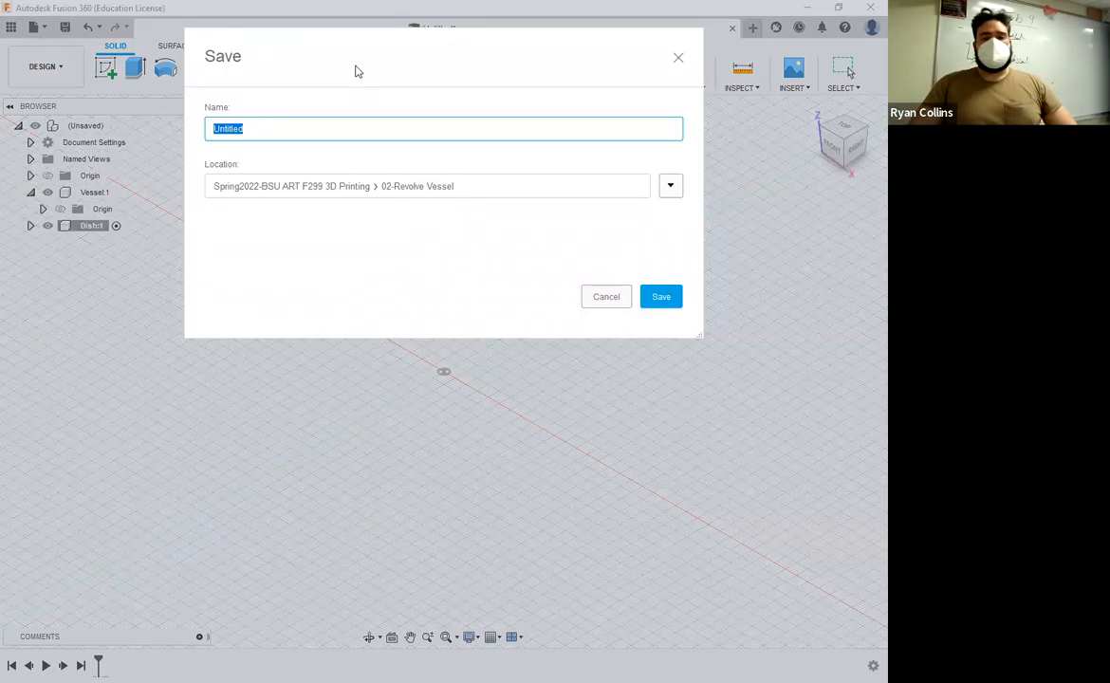
{"action": "type", "text": "Exam"}
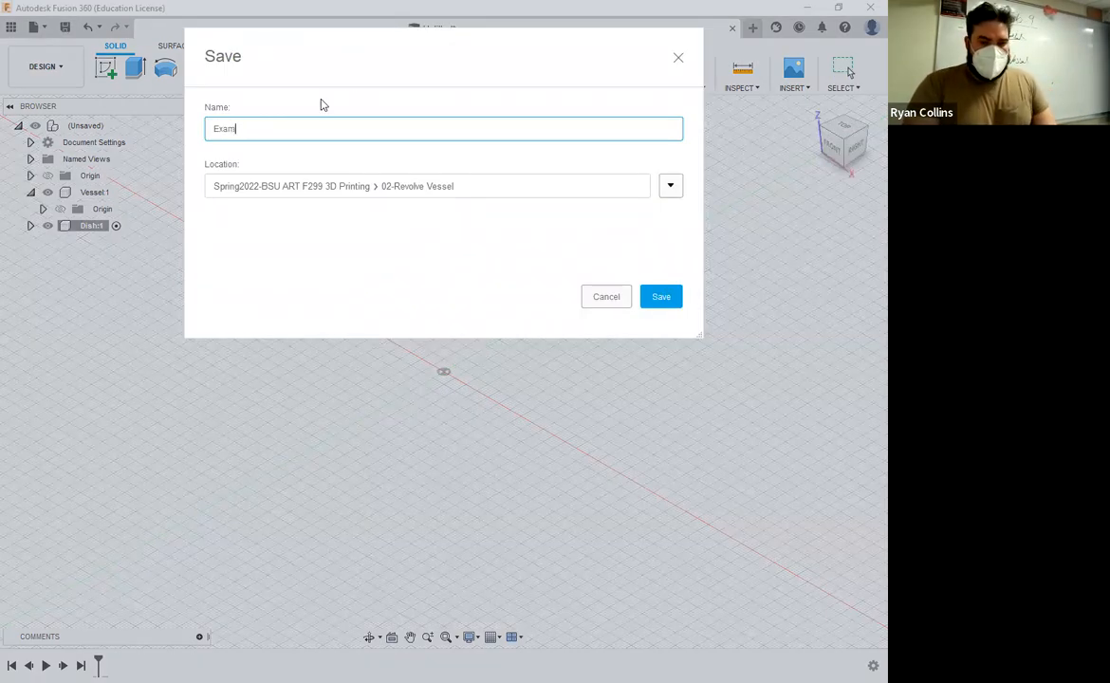
{"action": "type", "text": "ple-"}
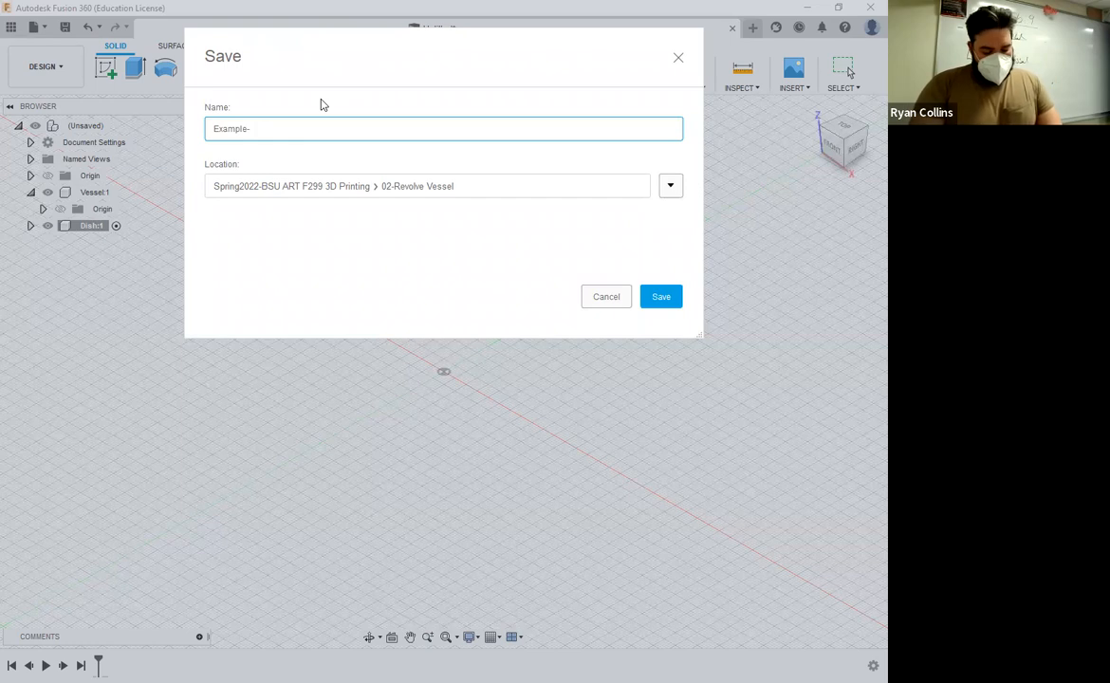
{"action": "type", "text": "Revol"}
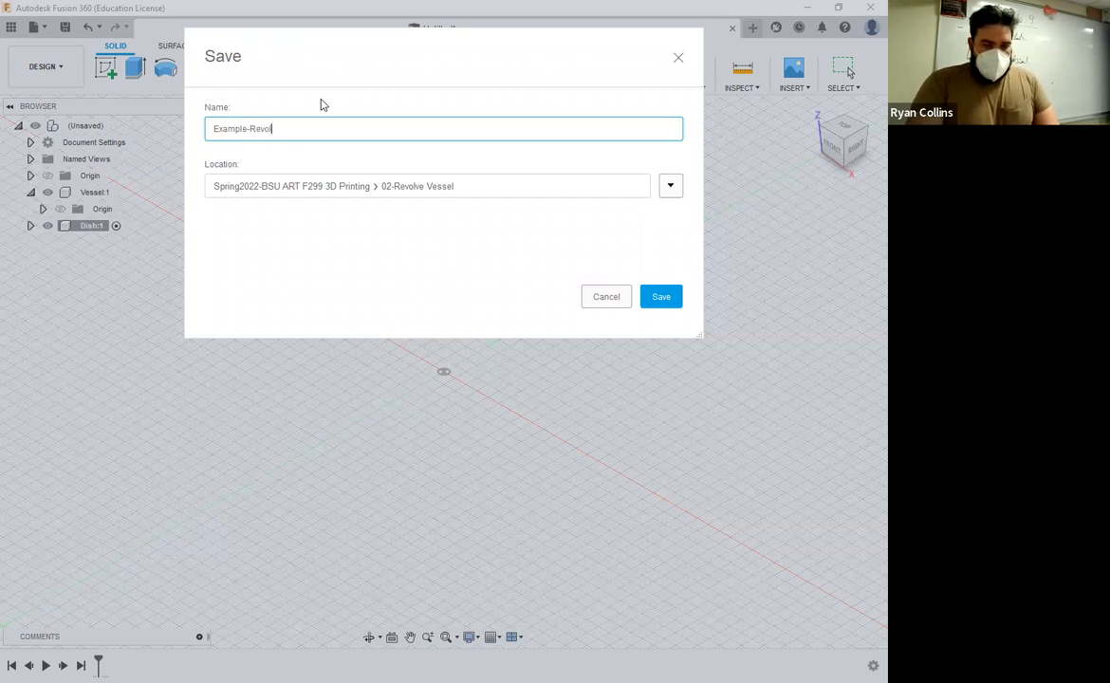
{"action": "type", "text": "ve Vessel"}
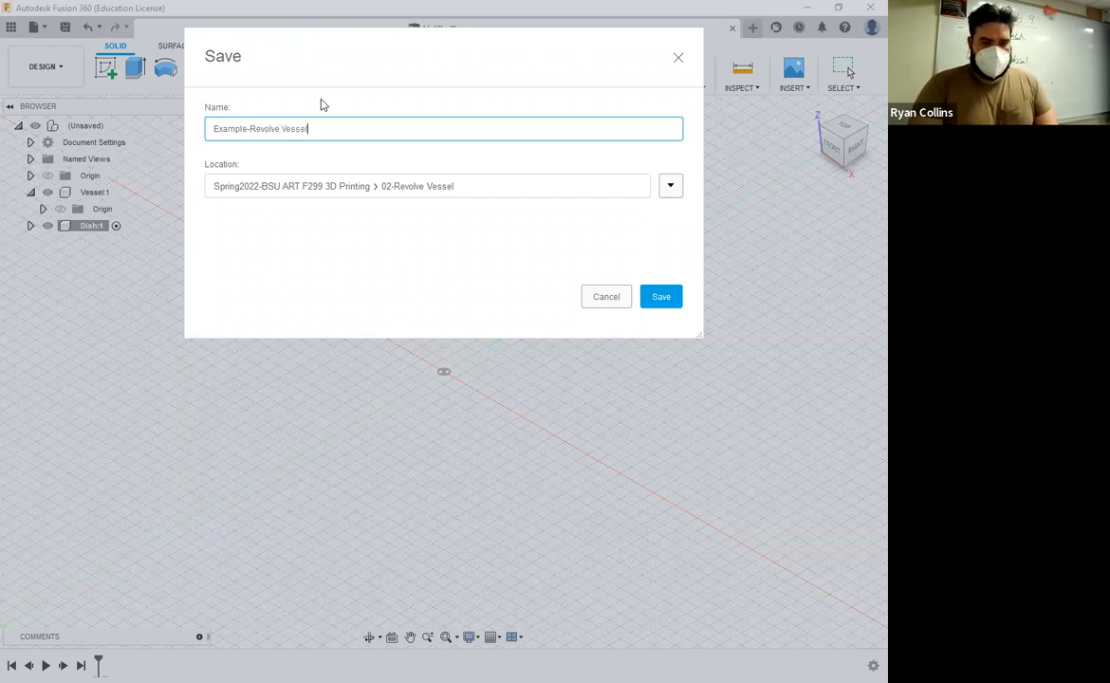
{"action": "left_click", "coordinate": [662, 299]}
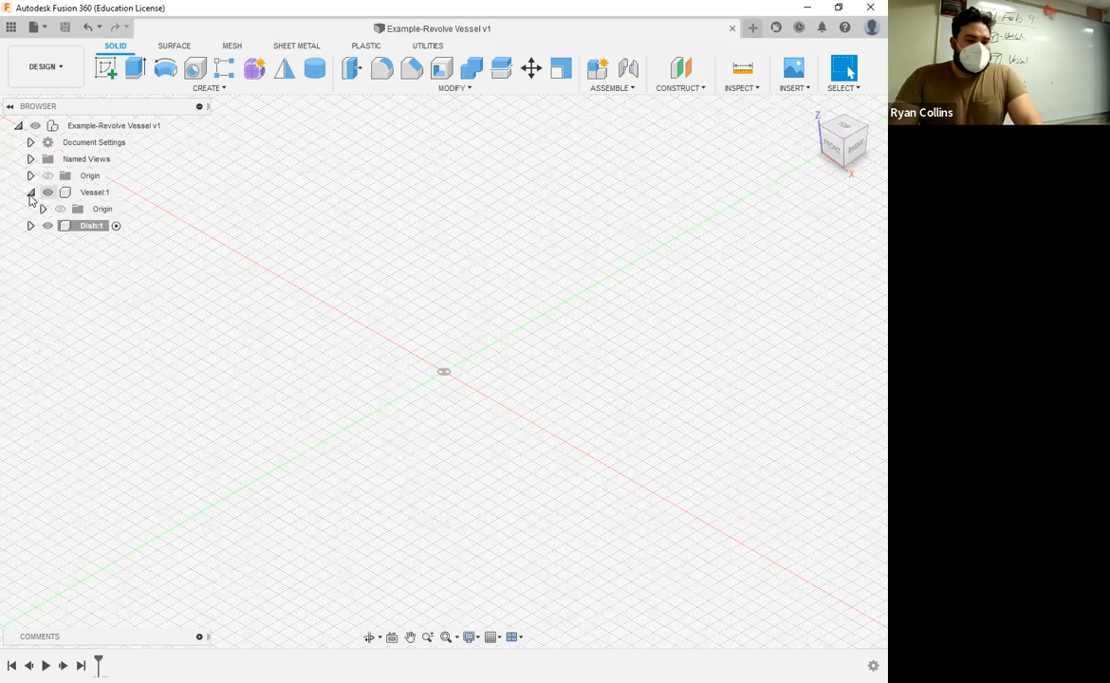
Step: Expand the Vessel and Dish components to show their contents, and make Vessel the active component
{"action": "left_click", "coordinate": [30, 194]}
{"action": "left_click", "coordinate": [31, 194]}
{"action": "left_click", "coordinate": [29, 226]}
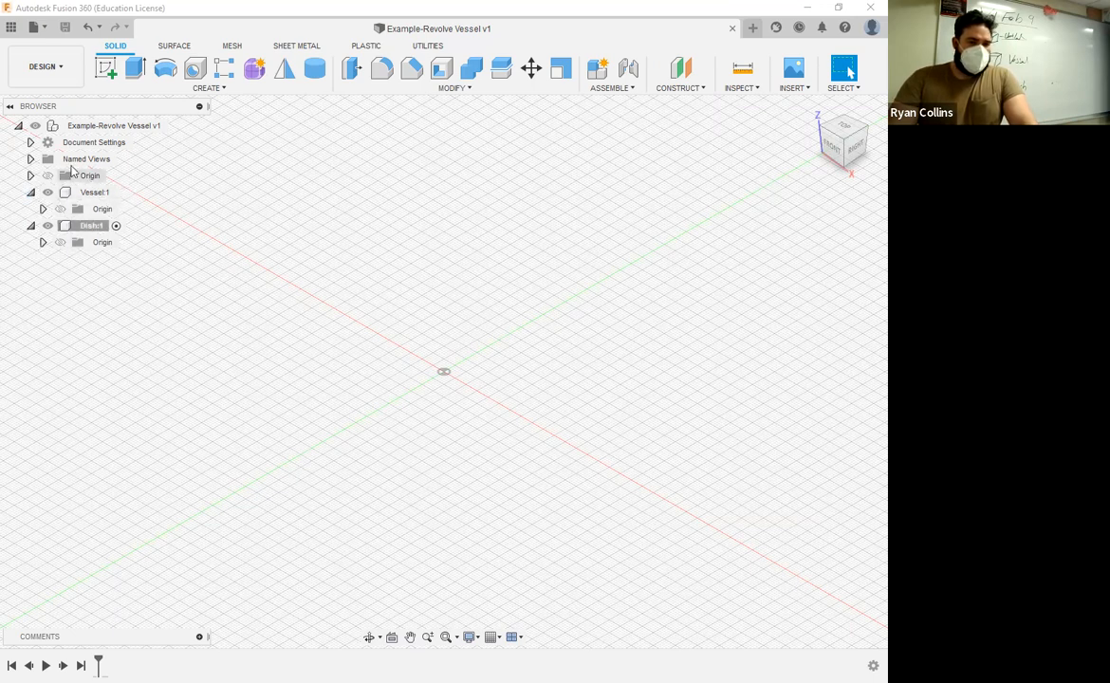
{"action": "left_click", "coordinate": [177, 127]}
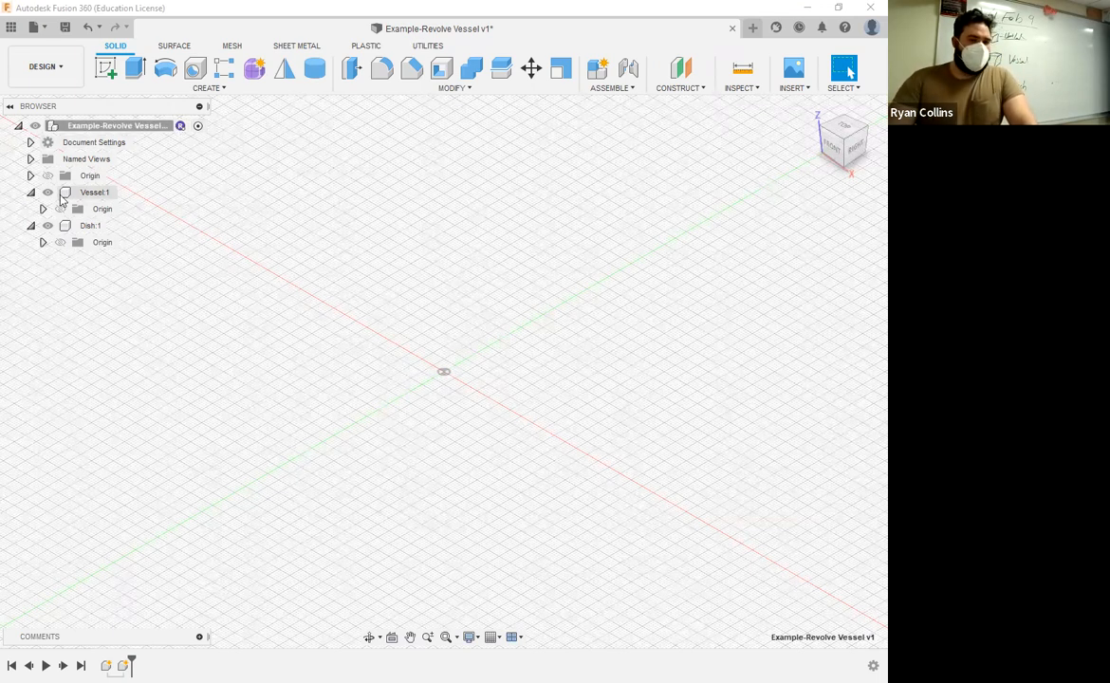
{"action": "left_click", "coordinate": [124, 194]}
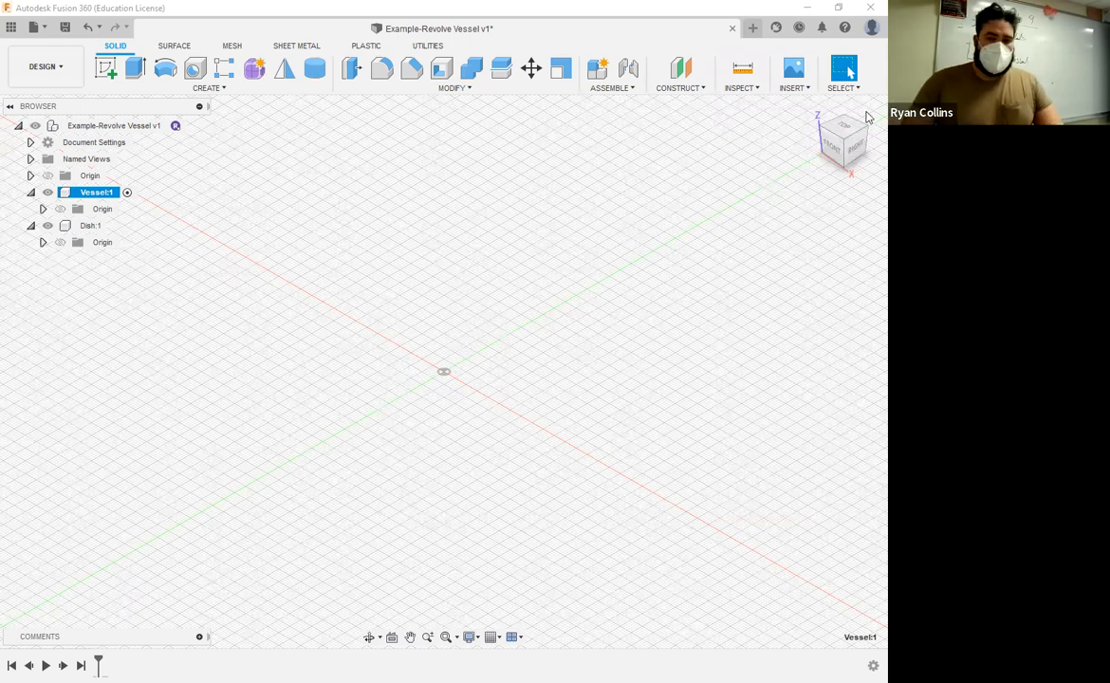
Step: Start a sketch in the Vessel component on the vertical XZ plane, seen from the front
{"action": "left_click", "coordinate": [832, 150]}
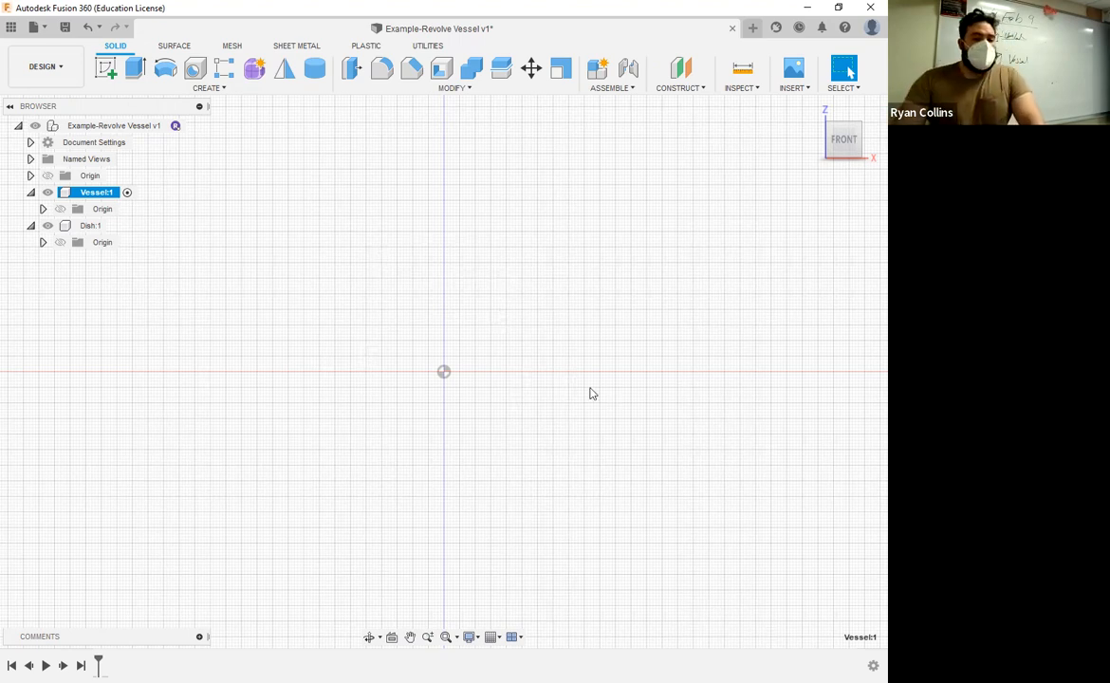
{"action": "middle_click_drag", "start_coordinate": [519, 319], "coordinate": [519, 332]}
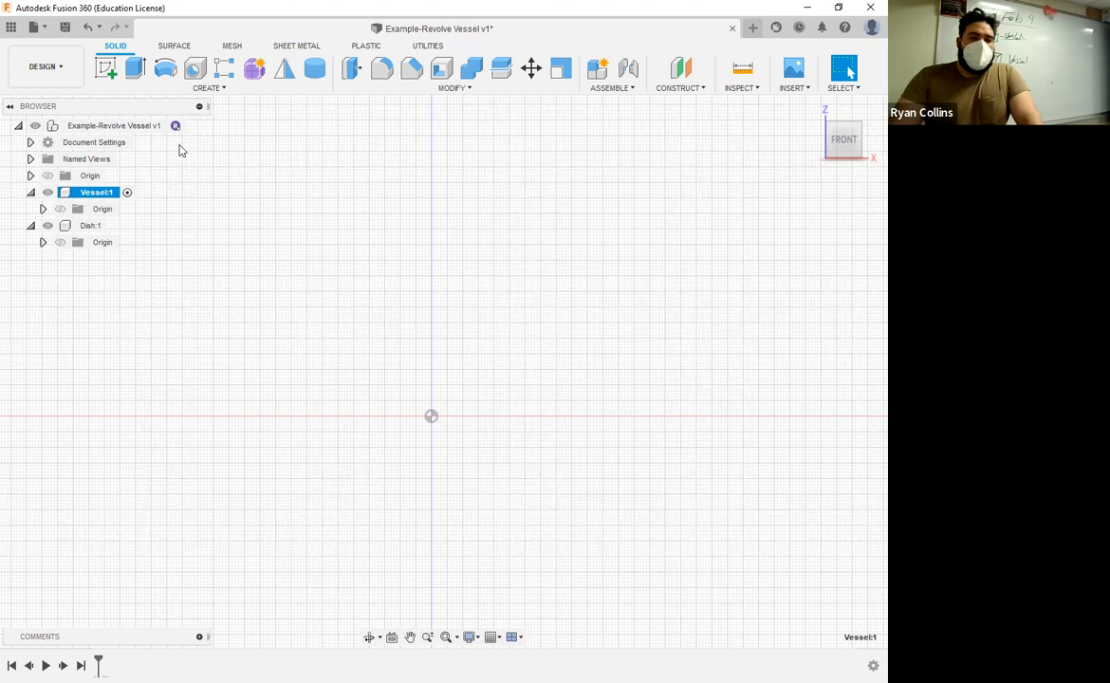
{"action": "left_click", "coordinate": [106, 67]}
{"action": "left_click", "coordinate": [497, 391]}
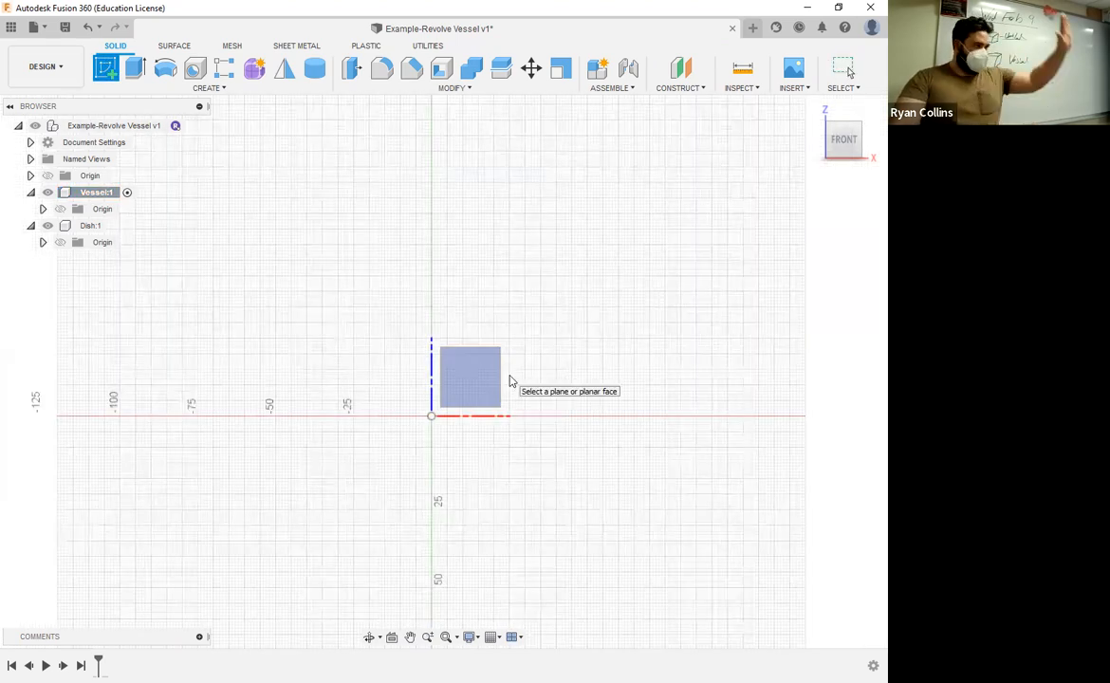
{"action": "left_click", "coordinate": [491, 379]}
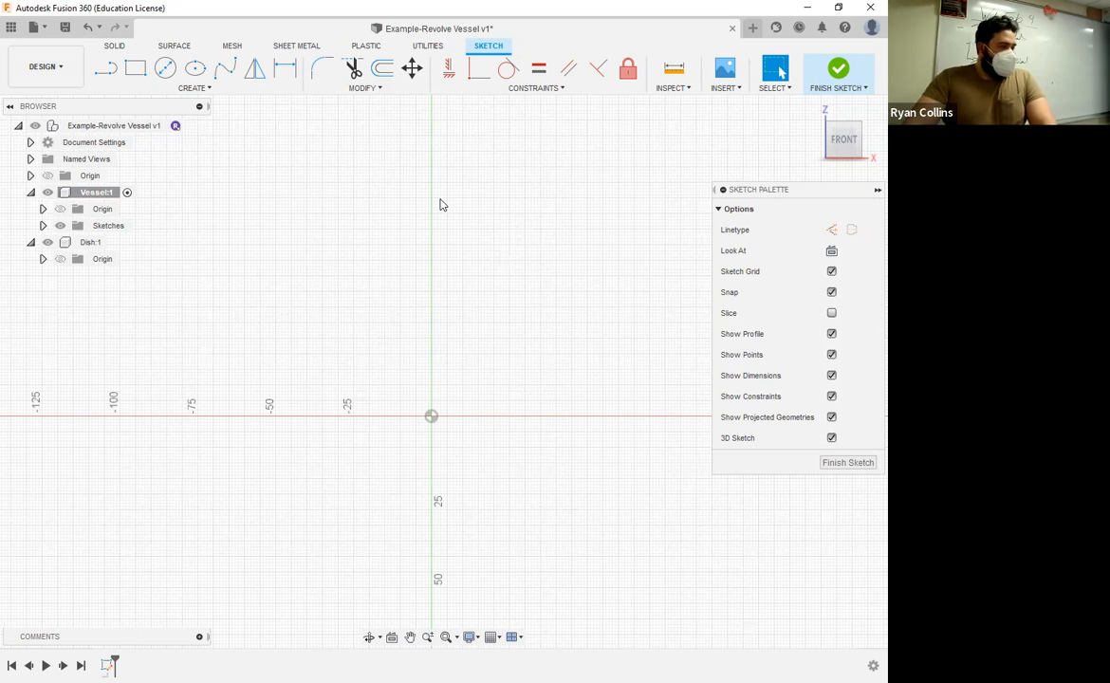
Step: Draw an upright Center Rectangle about 90 mm wide and 148 mm tall, centred on the origin
{"action": "left_click", "coordinate": [201, 92]}
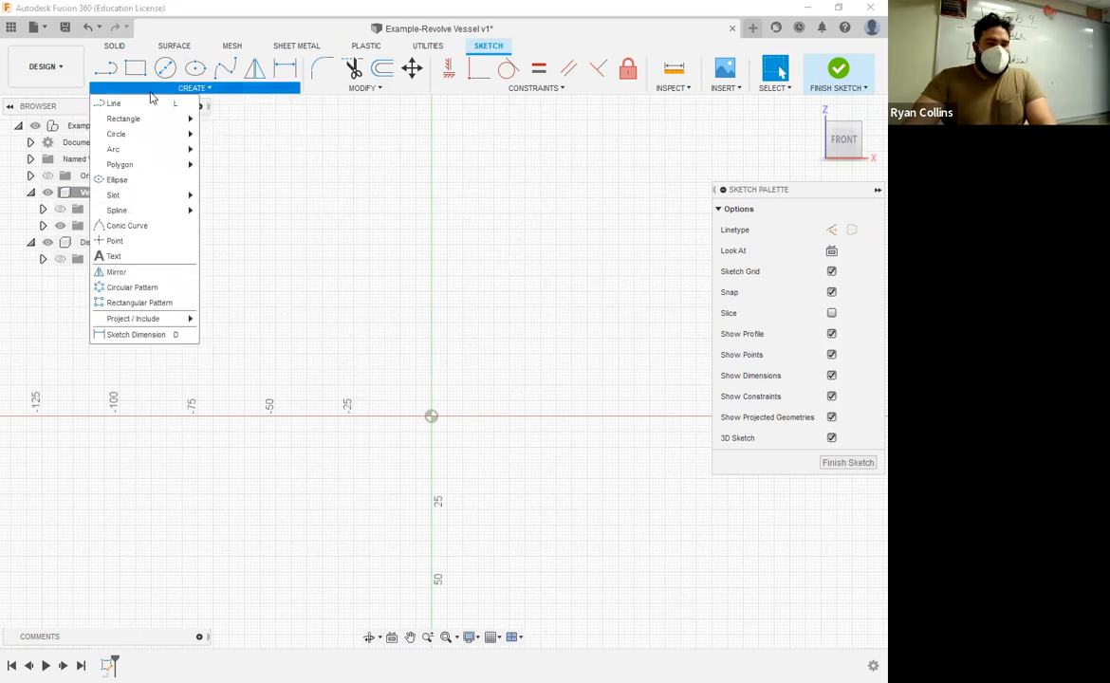
{"action": "mouse_move", "coordinate": [143, 120]}
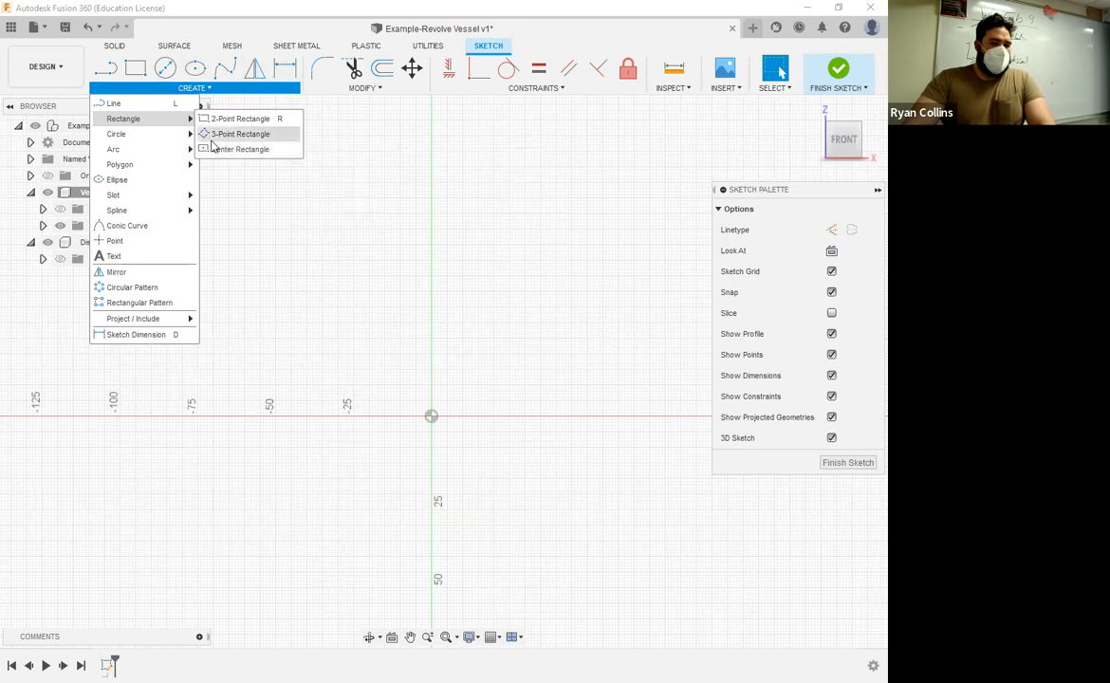
{"action": "left_click", "coordinate": [293, 150]}
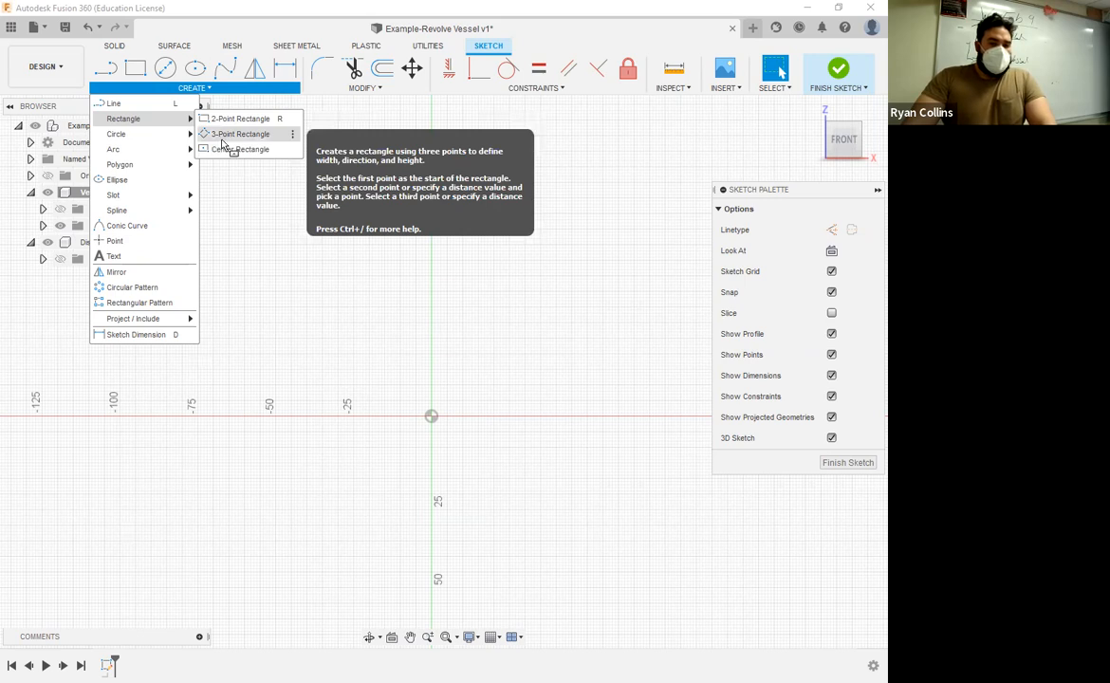
{"action": "left_click", "coordinate": [223, 135]}
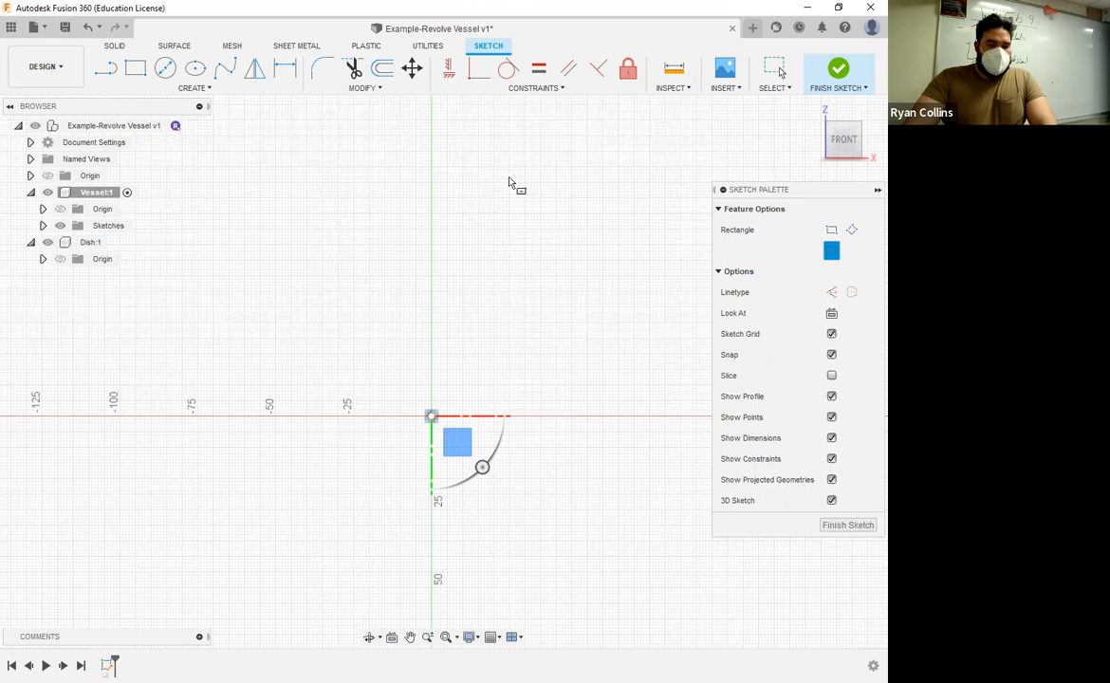
{"action": "left_click", "coordinate": [573, 188]}
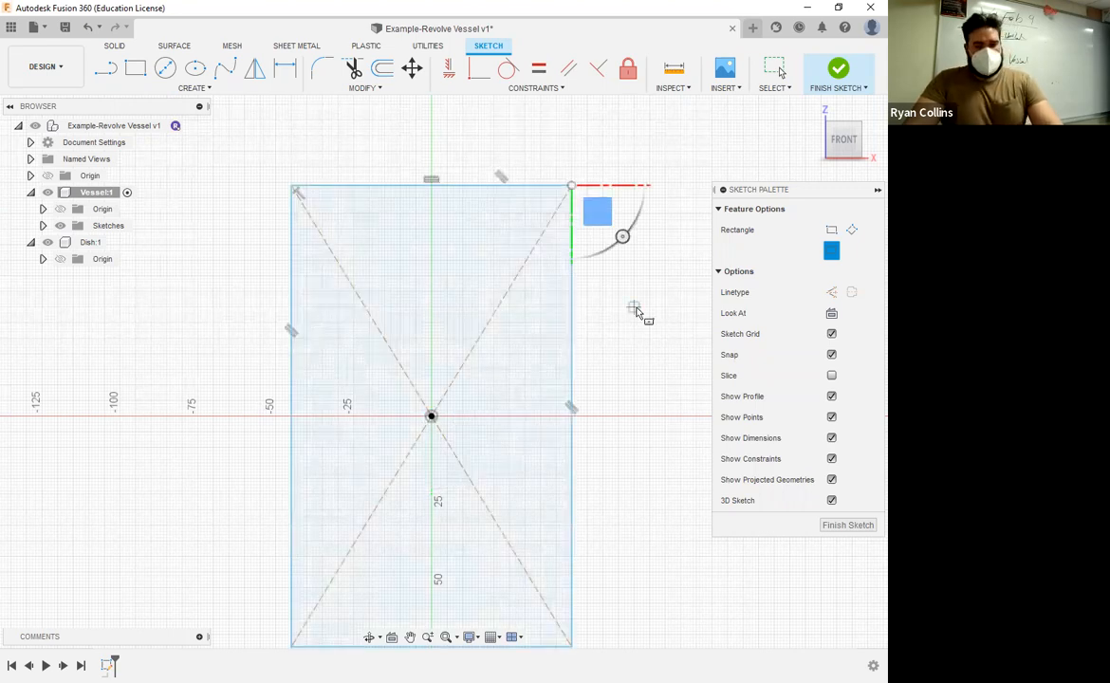
{"action": "key", "text": "Escape"}
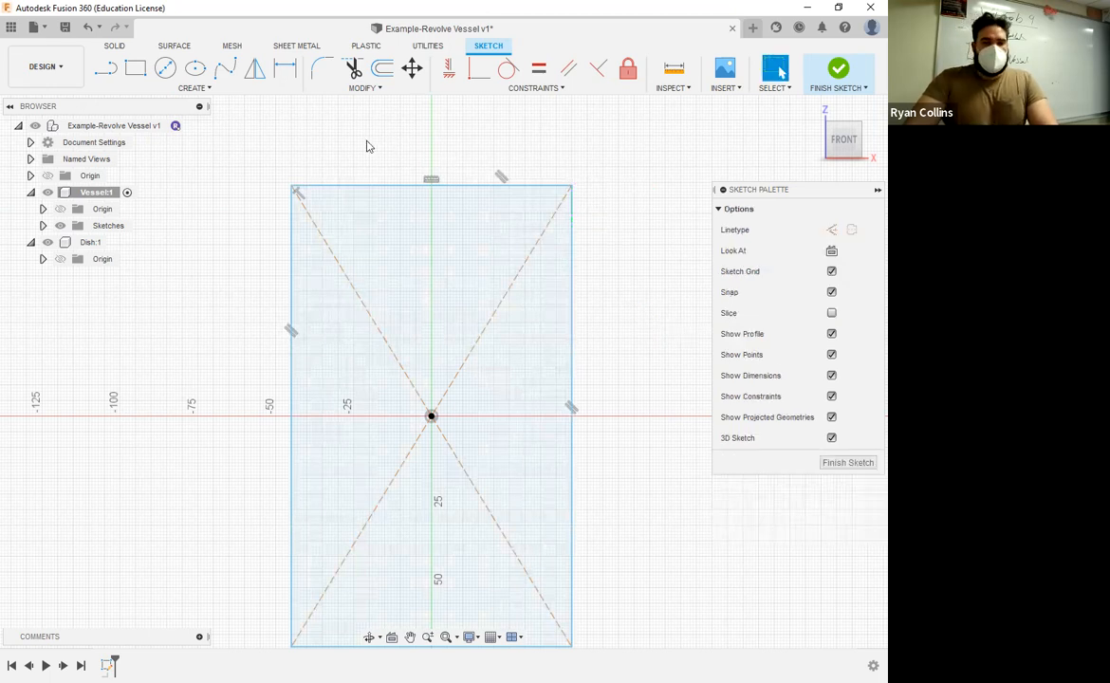
Step: Dimension the width of the center rectangle along its upper edge and set it to 120 mm
{"action": "left_click", "coordinate": [367, 282]}
{"action": "left_click", "coordinate": [602, 379]}
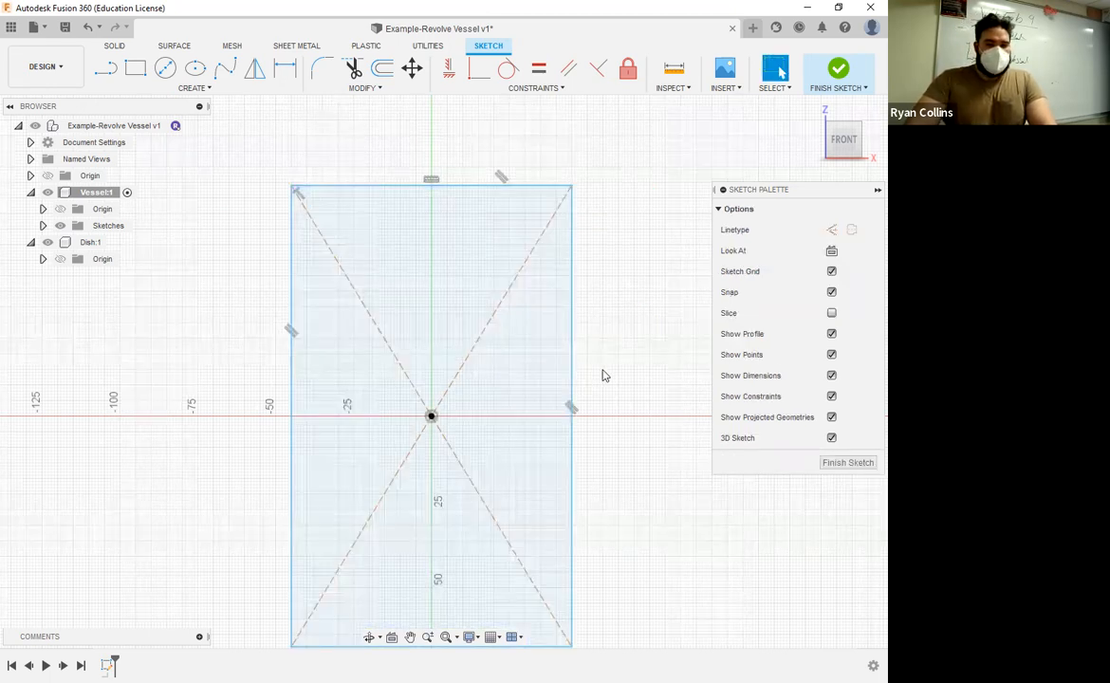
{"action": "scroll", "coordinate": [619, 332], "scroll_direction": "down", "scroll_amount": 3}
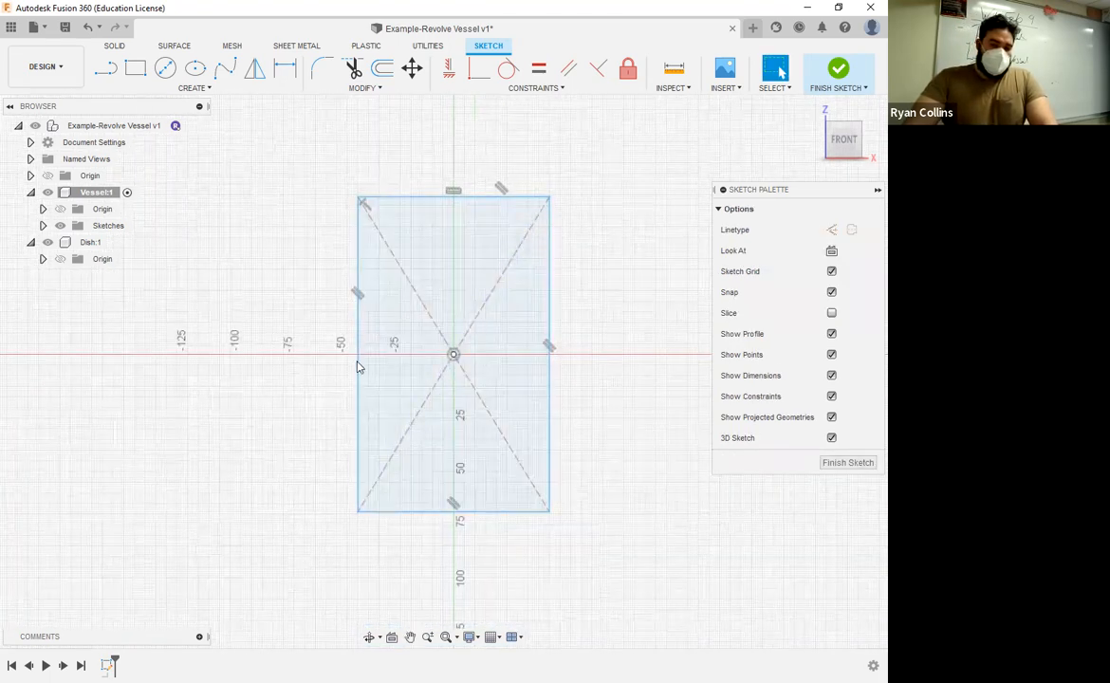
{"action": "left_click", "coordinate": [358, 341]}
{"action": "left_click", "coordinate": [359, 341]}
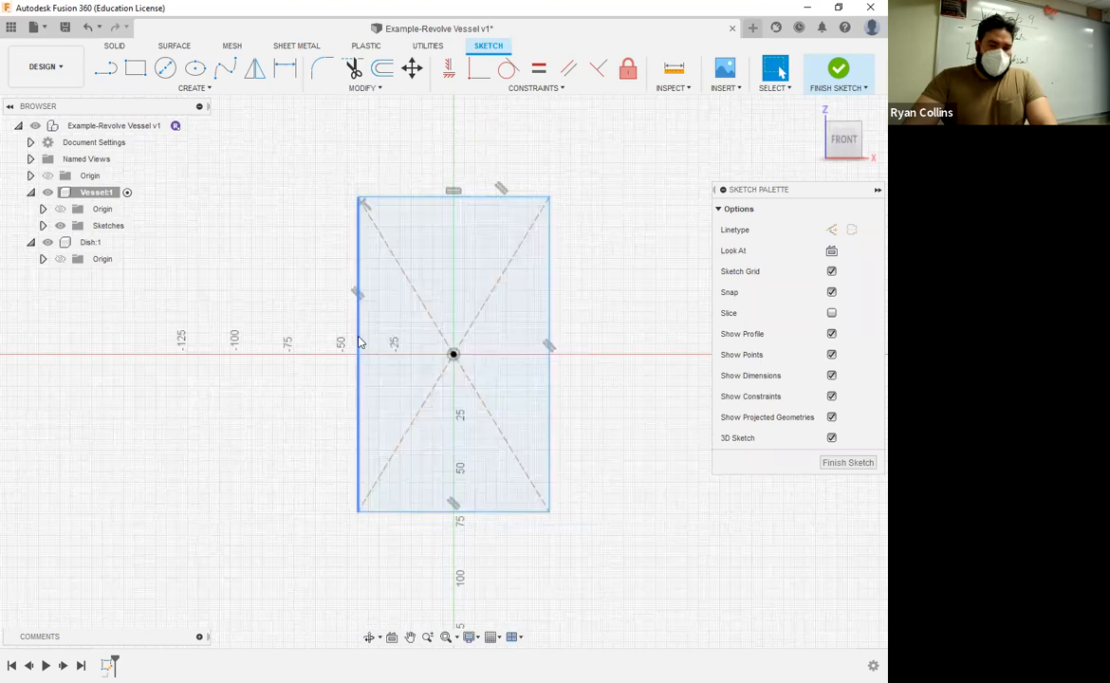
{"action": "left_click", "coordinate": [283, 68]}
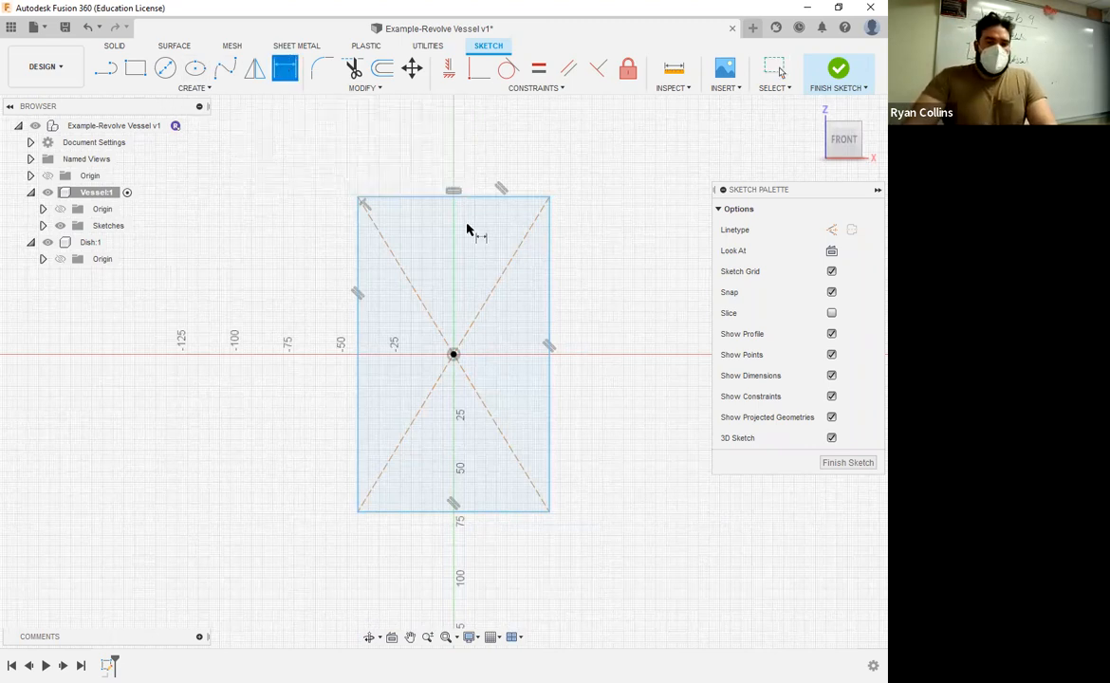
{"action": "left_click", "coordinate": [457, 168]}
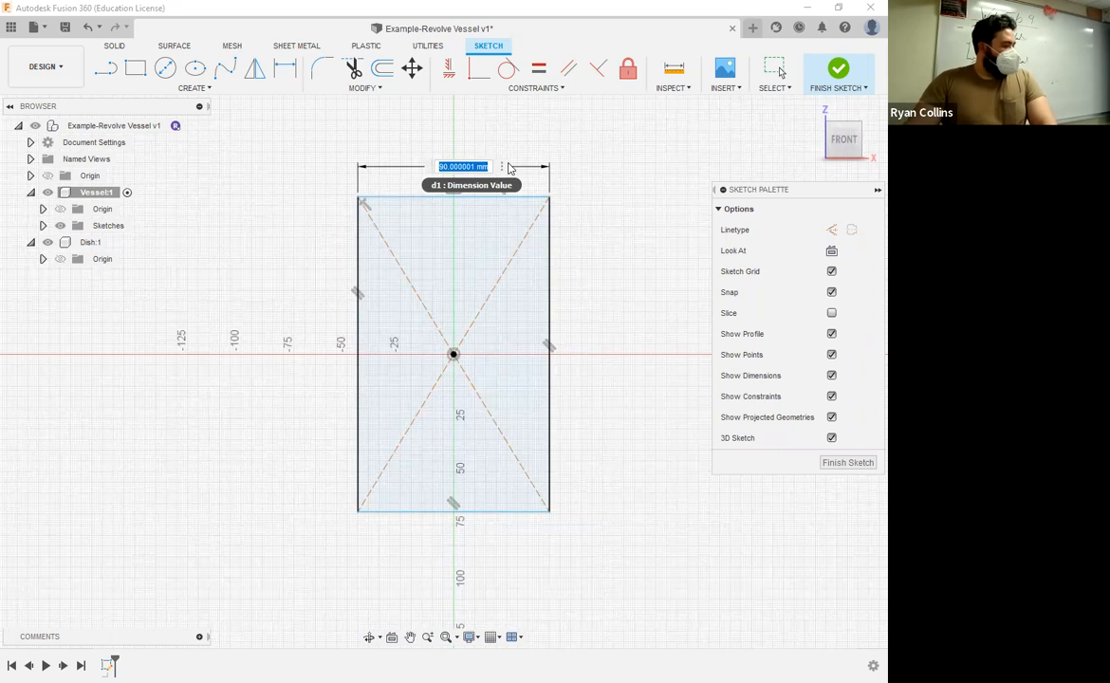
{"action": "type", "text": "120"}
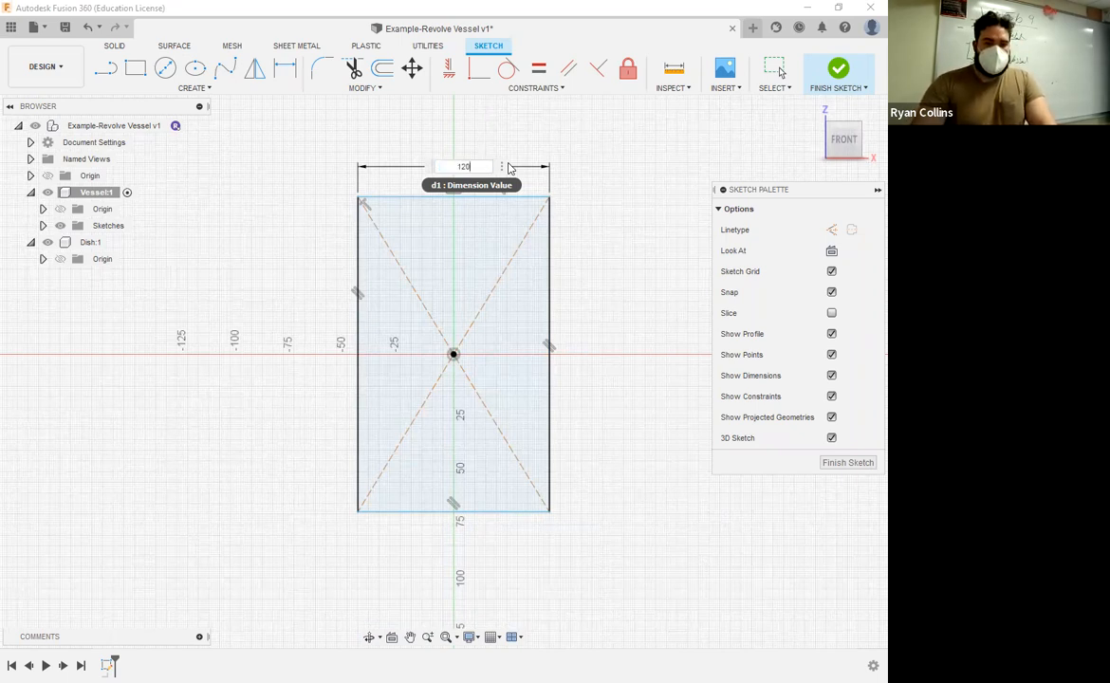
{"action": "key", "text": "Return"}
Step: Dimension the rectangle's height along its vertical side and set it to 100 mm
{"action": "right_click", "coordinate": [265, 264]}
{"action": "left_click", "coordinate": [271, 226]}
{"action": "left_click", "coordinate": [325, 224]}
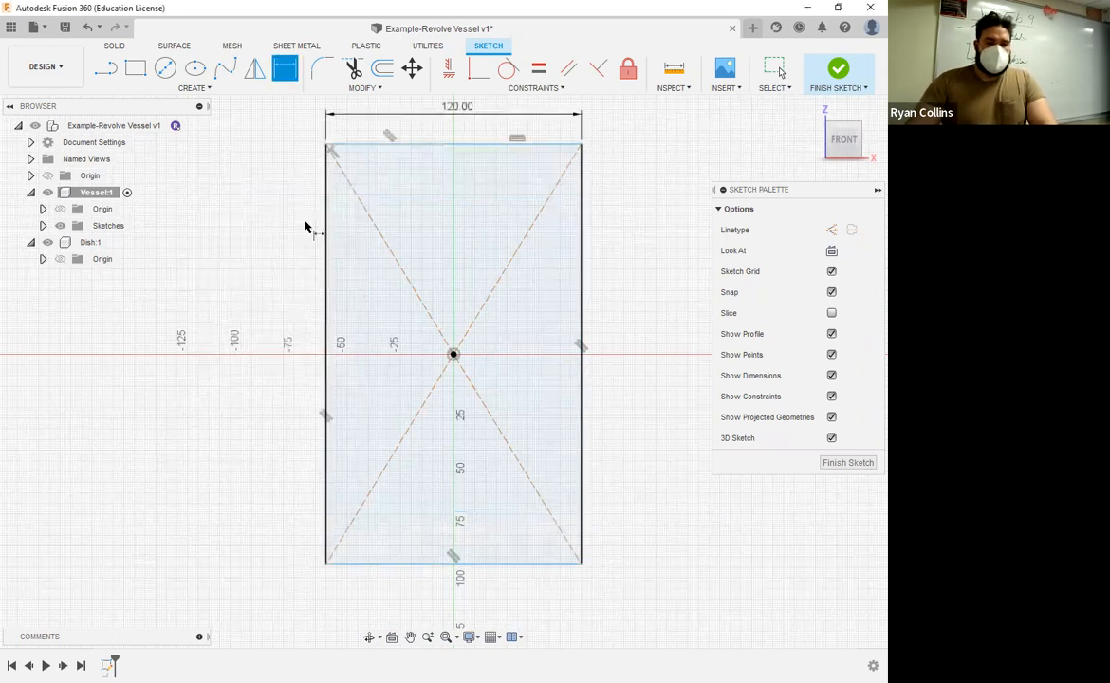
{"action": "left_click", "coordinate": [305, 228]}
{"action": "type", "text": "100"}
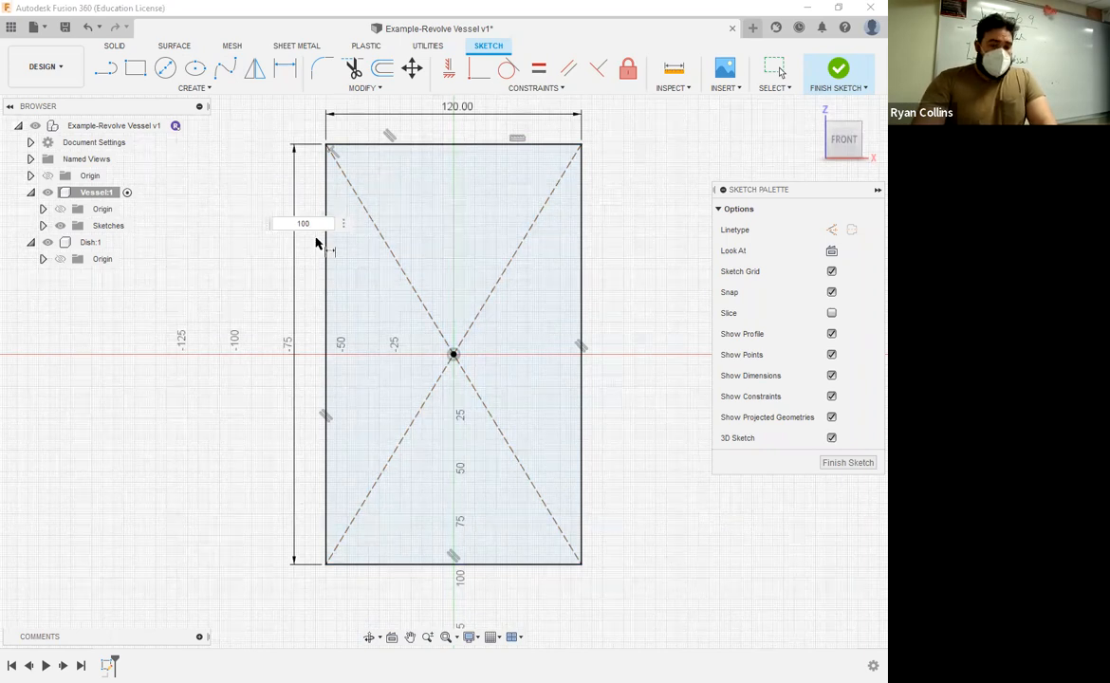
{"action": "key", "text": "Return"}
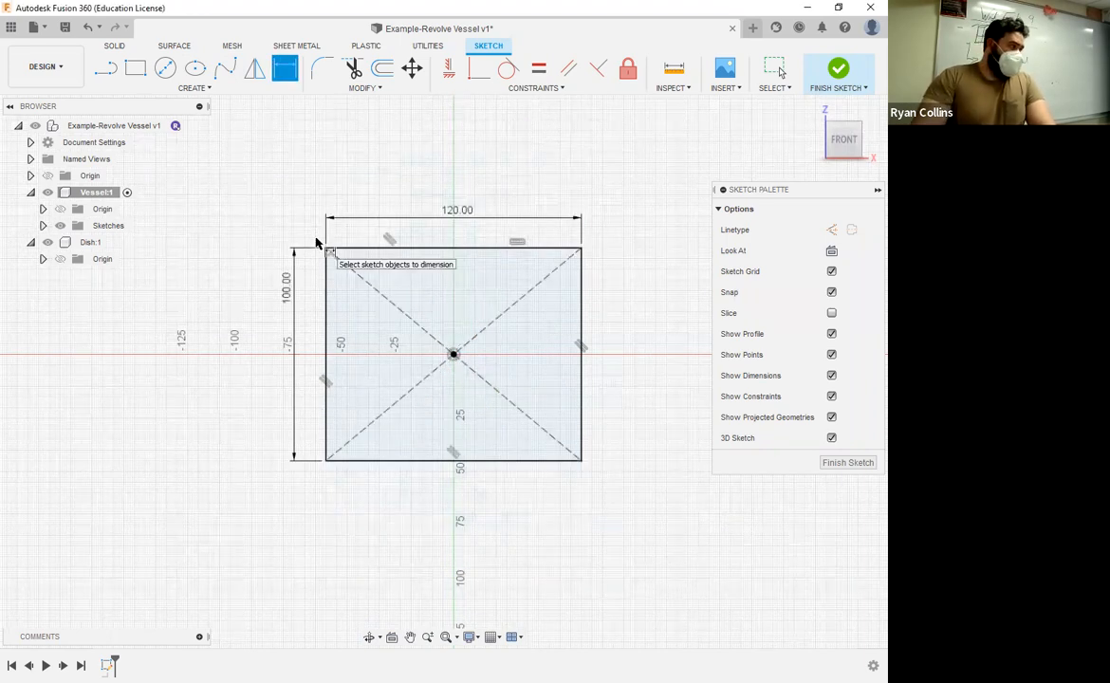
Step: Swap the rectangle's proportions by setting its height to 120 mm and its width to 100 mm
{"action": "double_click", "coordinate": [288, 290]}
{"action": "type", "text": "120"}
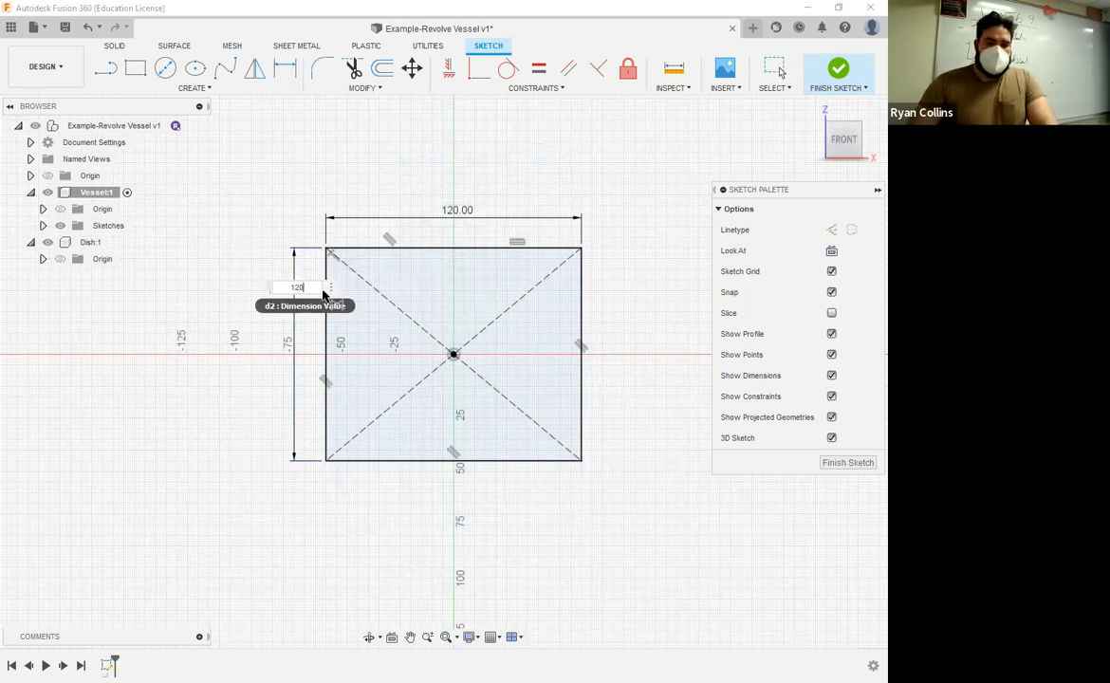
{"action": "key", "text": "Return"}
{"action": "double_click", "coordinate": [445, 195]}
{"action": "type", "text": "100"}
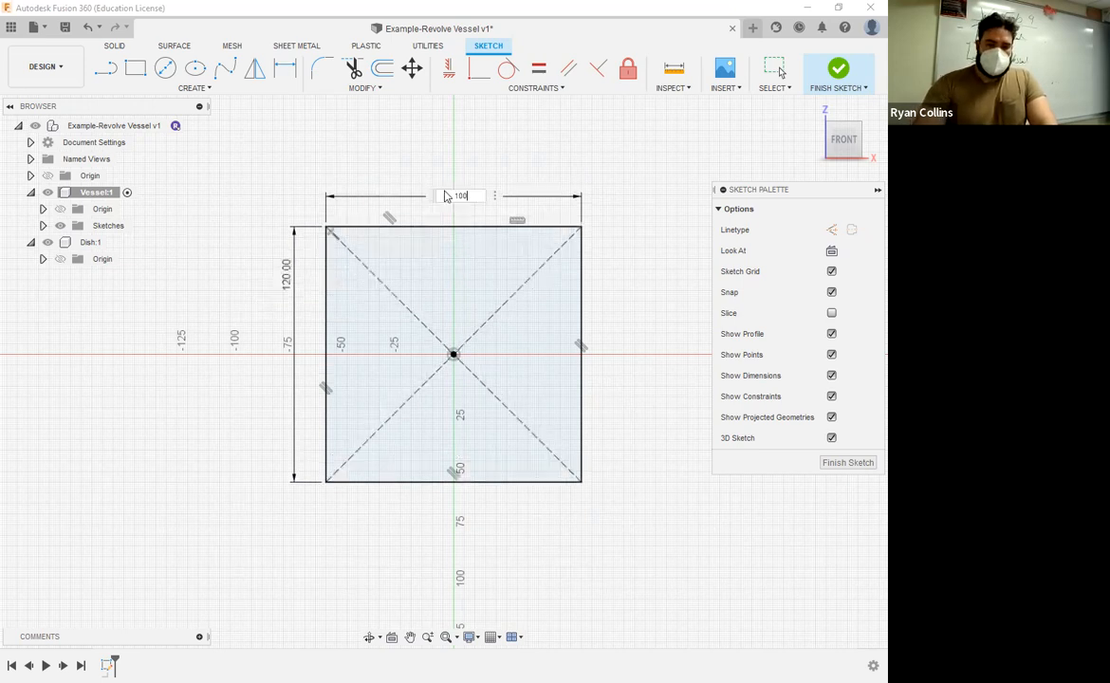
{"action": "key", "text": "Return"}
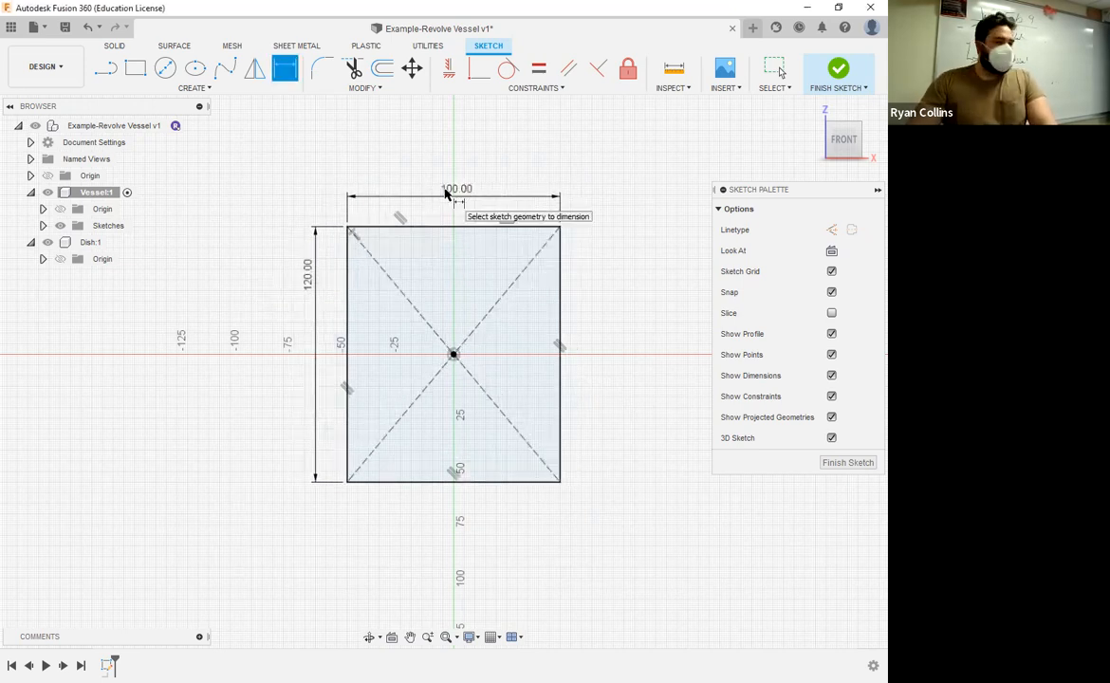
{"action": "key", "text": "Escape"}
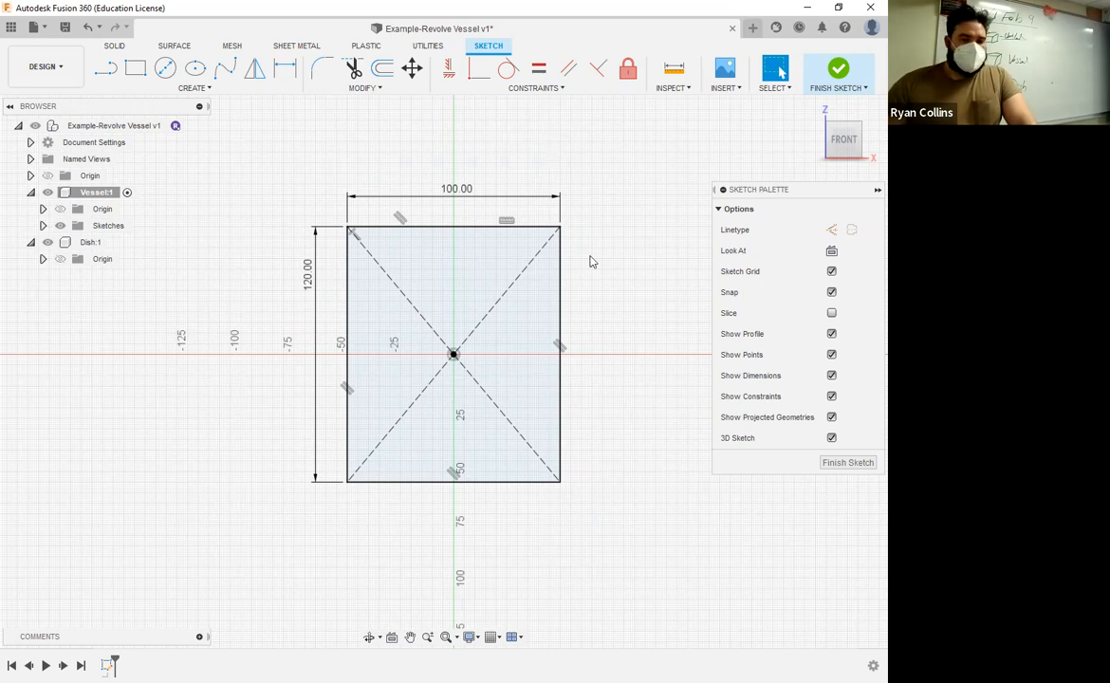
Step: Convert all four sides of the 100 x 120 mm rectangle to construction lines
{"action": "double_click", "coordinate": [561, 266]}
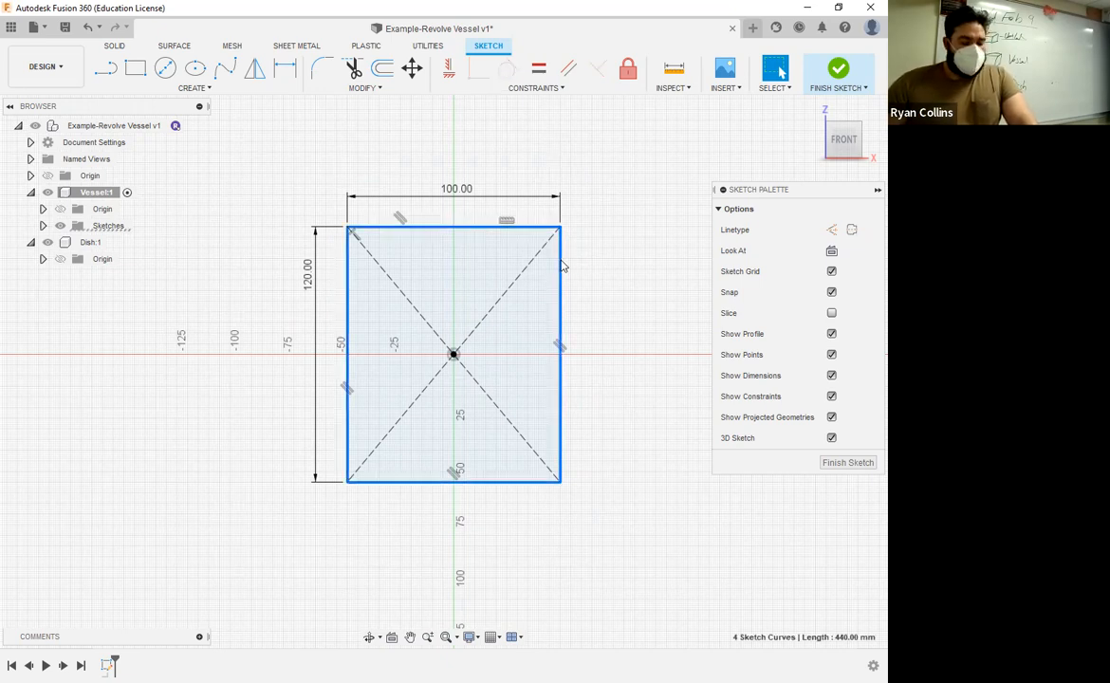
{"action": "left_click", "coordinate": [830, 231]}
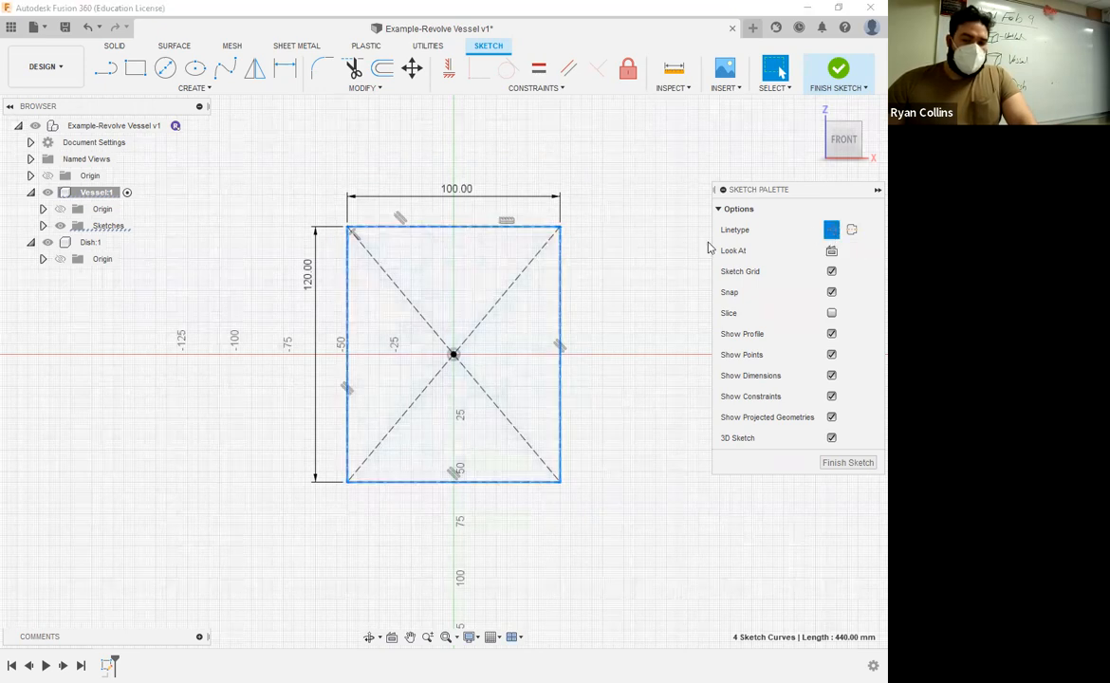
{"action": "left_click", "coordinate": [586, 302]}
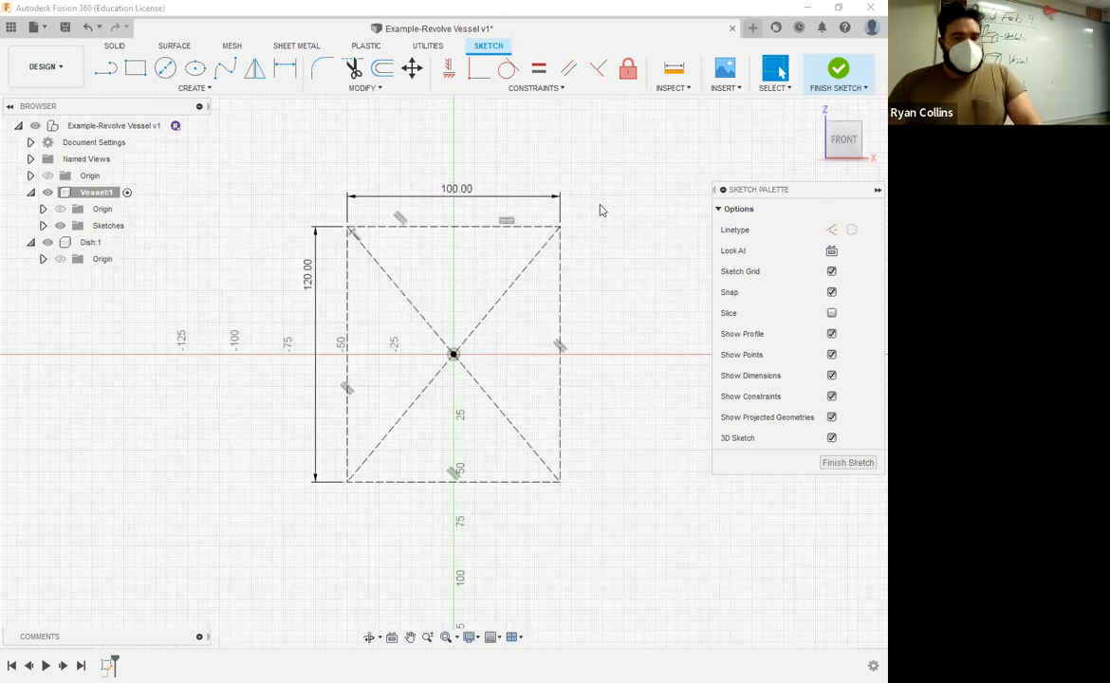
Step: Finish the rectangle sketch and rename it Boundries within the Vessel component
{"action": "left_click", "coordinate": [835, 78]}
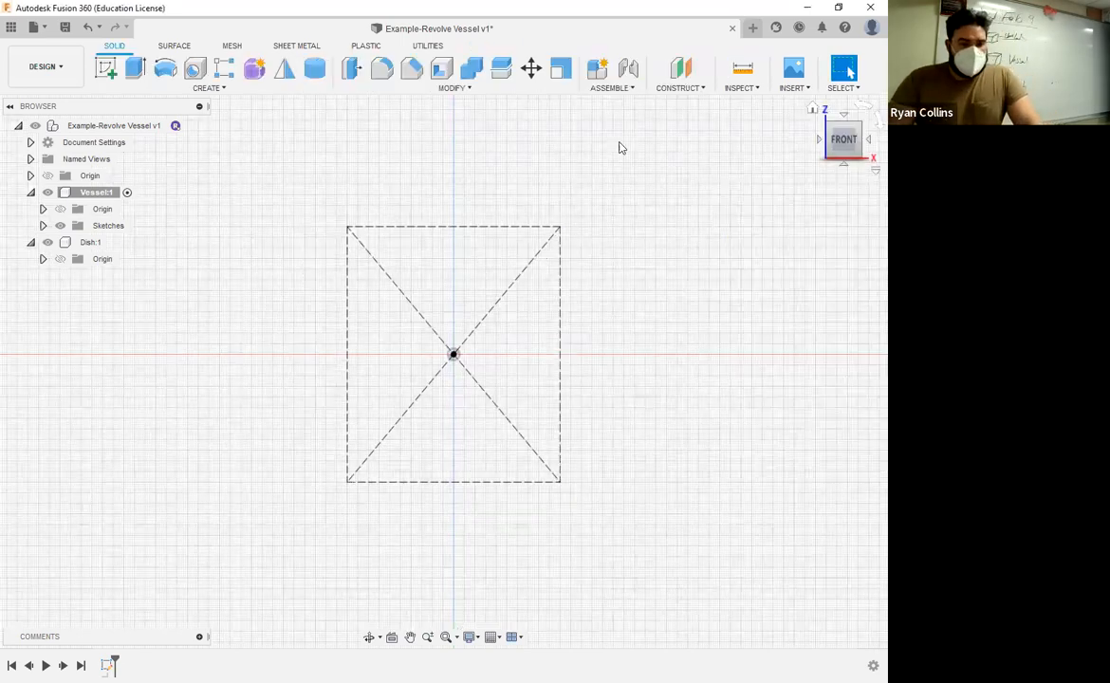
{"action": "left_click", "coordinate": [43, 225]}
{"action": "left_click", "coordinate": [121, 242]}
{"action": "double_click", "coordinate": [129, 242]}
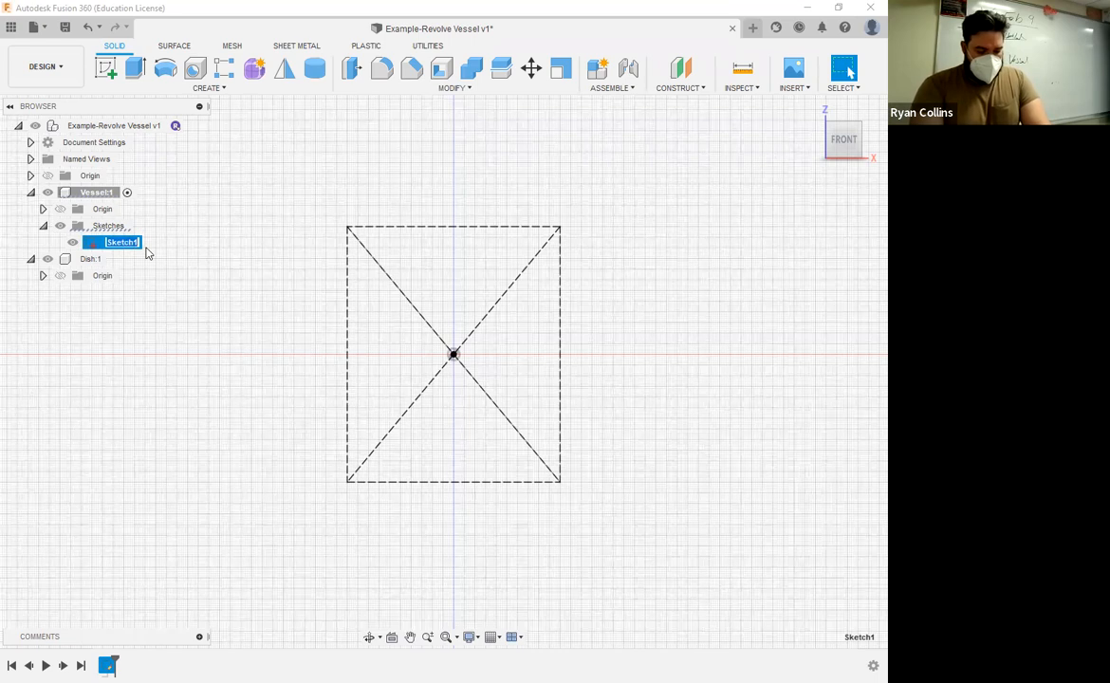
{"action": "type", "text": "Bou"}
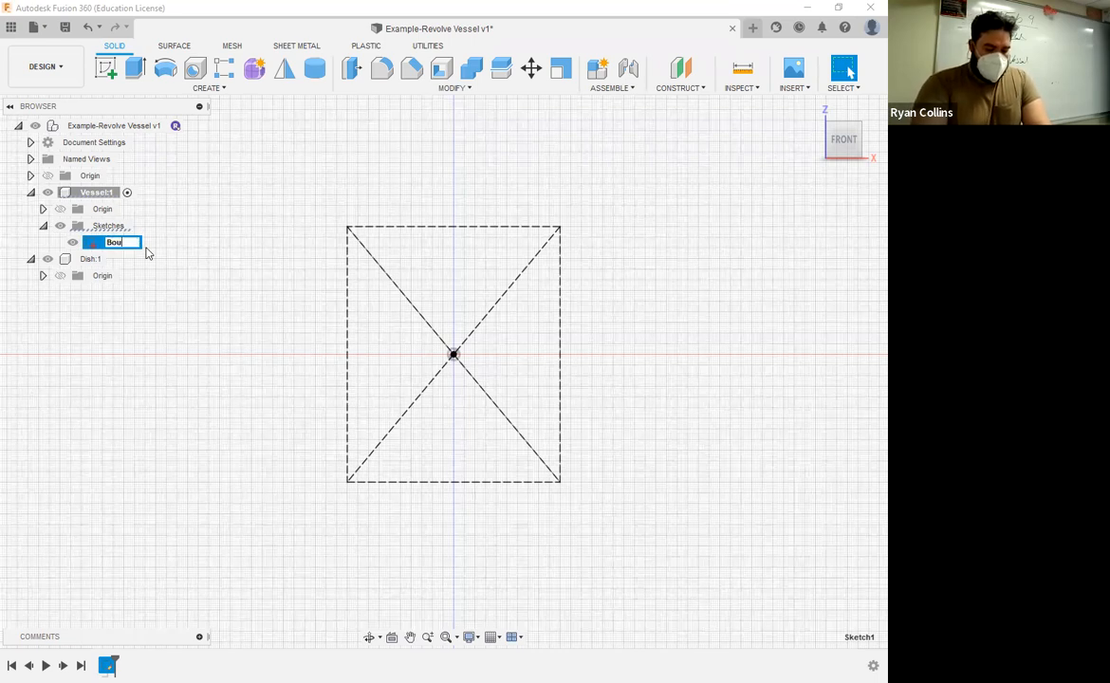
{"action": "type", "text": "ndri"}
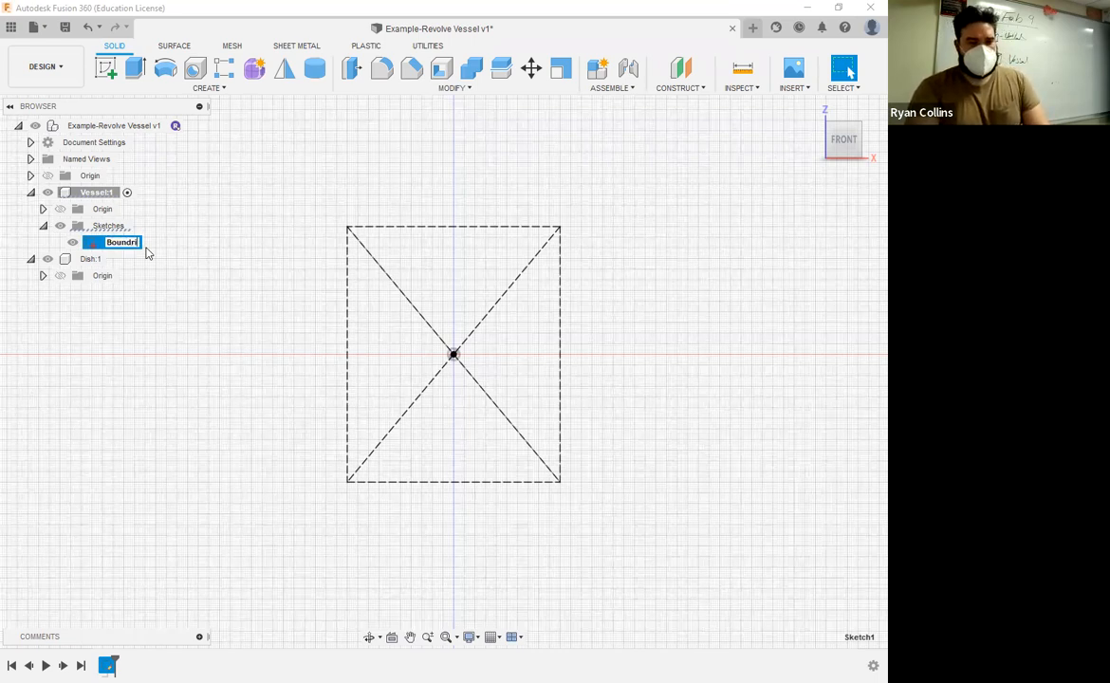
{"action": "type", "text": "es"}
{"action": "key", "text": "Return"}
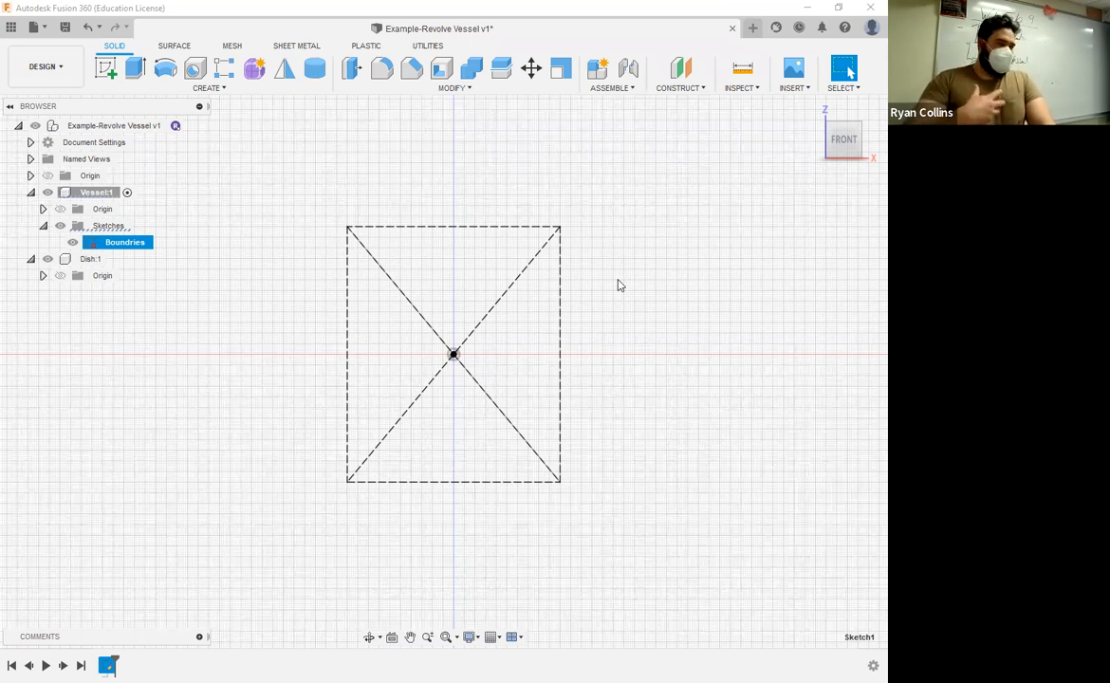
{"action": "left_click", "coordinate": [708, 213]}
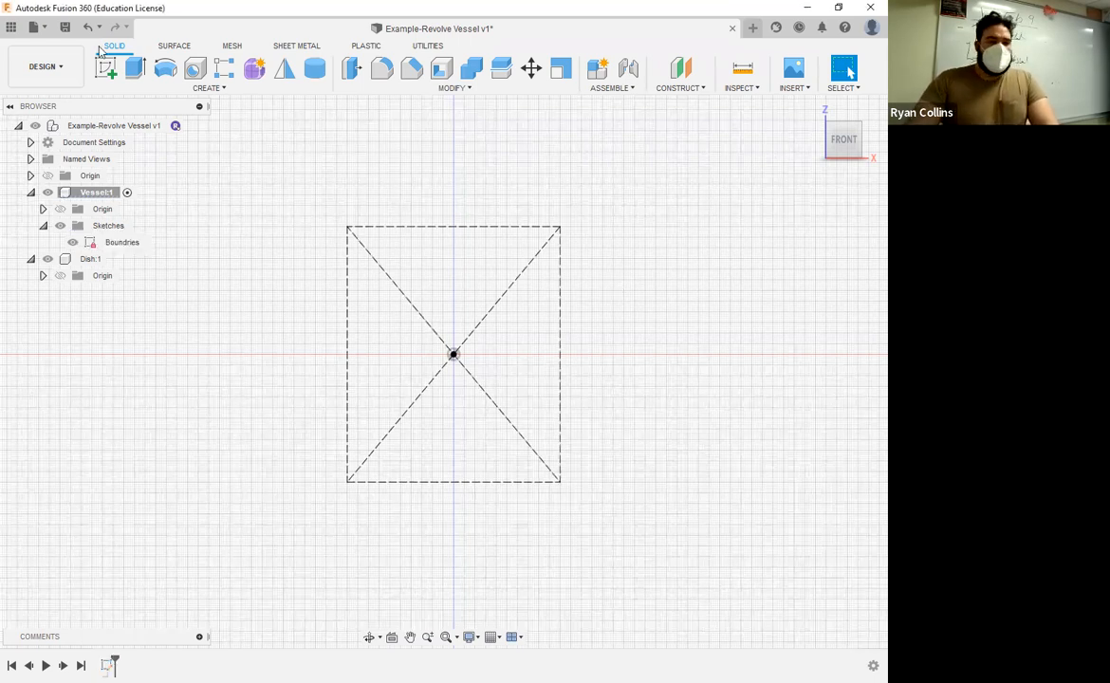
Step: In a new front-plane sketch, draw a six-point Fit Point Spline from the vertical axis above the boundary's base, along its right side, to its upper edge
{"action": "left_click", "coordinate": [106, 68]}
{"action": "left_click", "coordinate": [474, 300]}
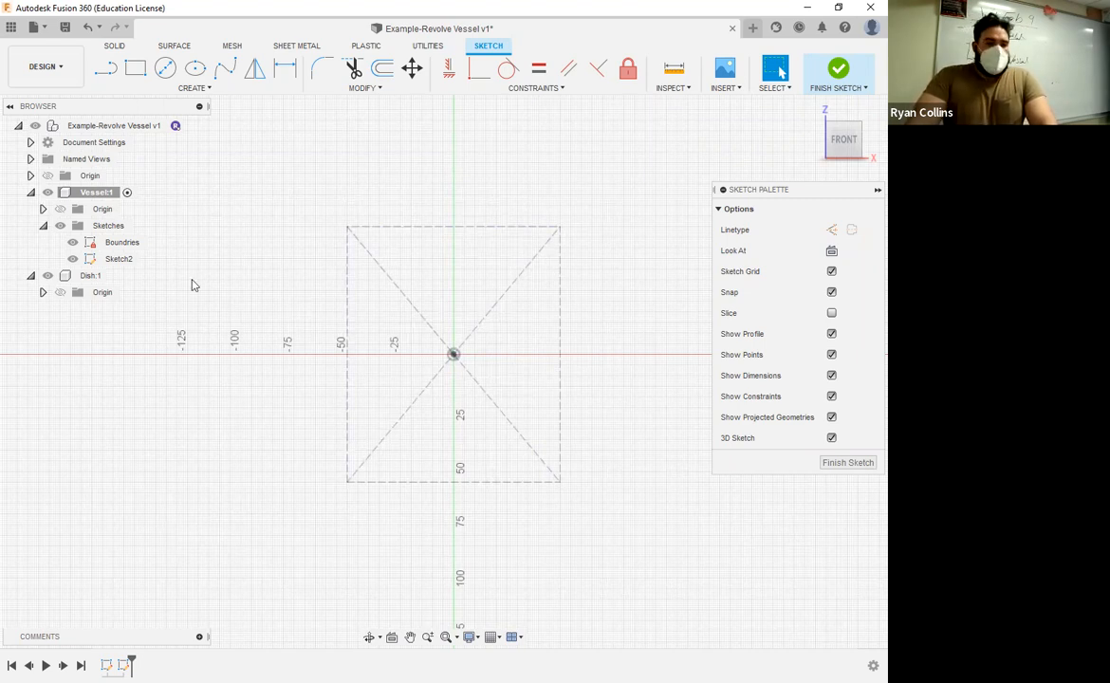
{"action": "left_click", "coordinate": [226, 72]}
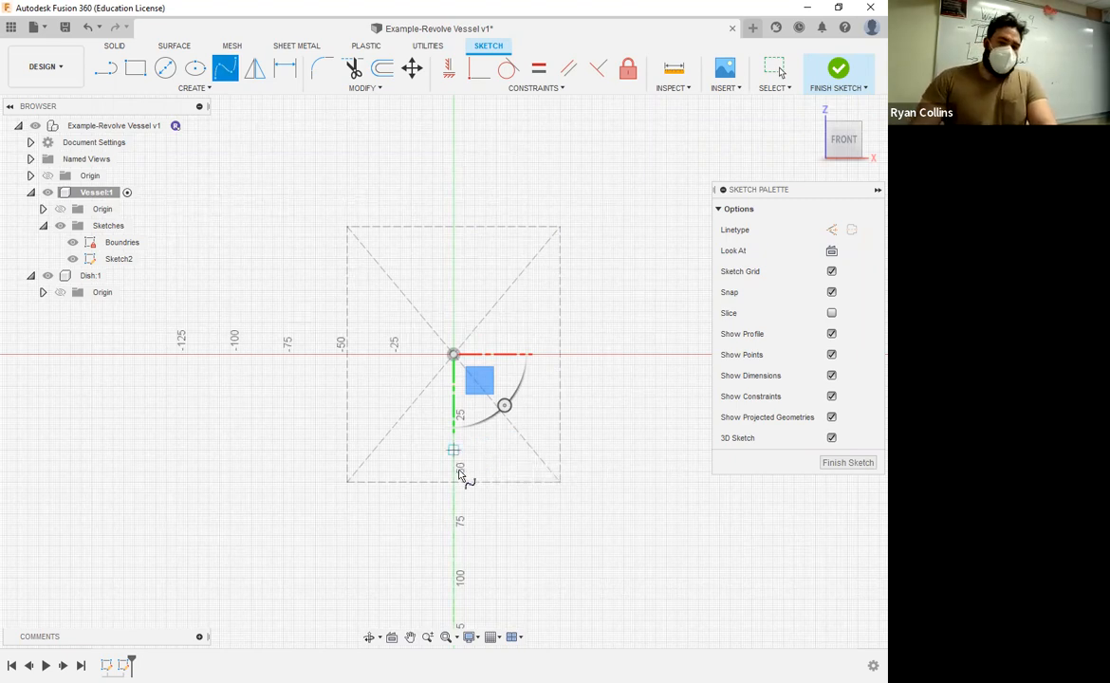
{"action": "scroll", "coordinate": [459, 475], "scroll_direction": "up", "scroll_amount": 2}
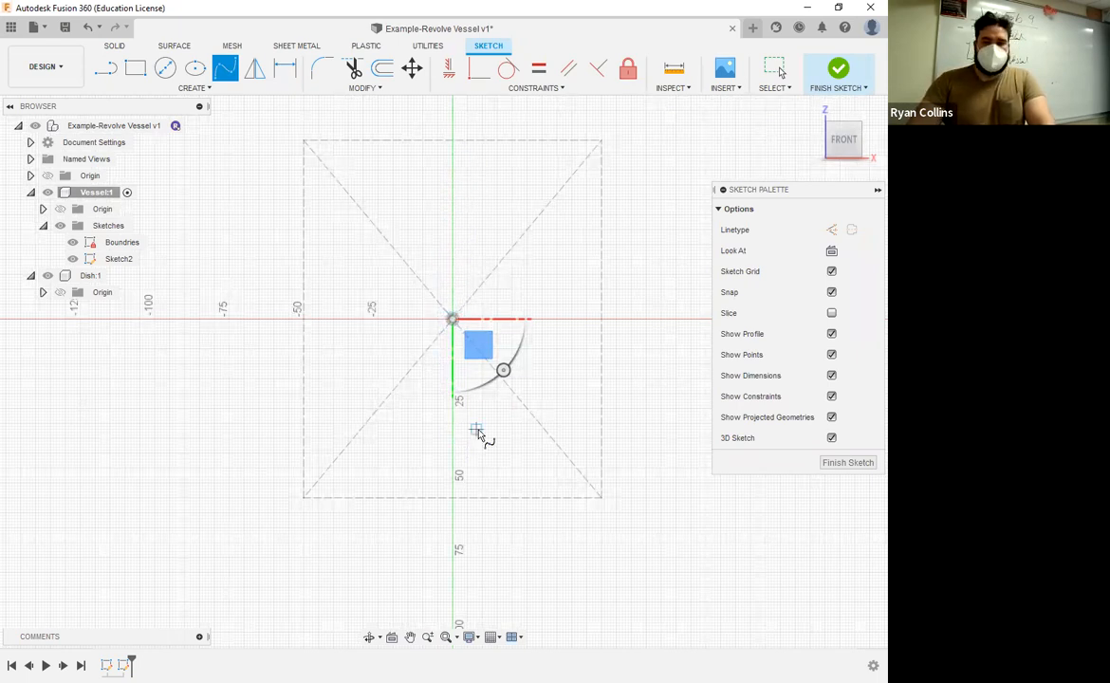
{"action": "left_click", "coordinate": [452, 483]}
{"action": "left_click", "coordinate": [530, 462]}
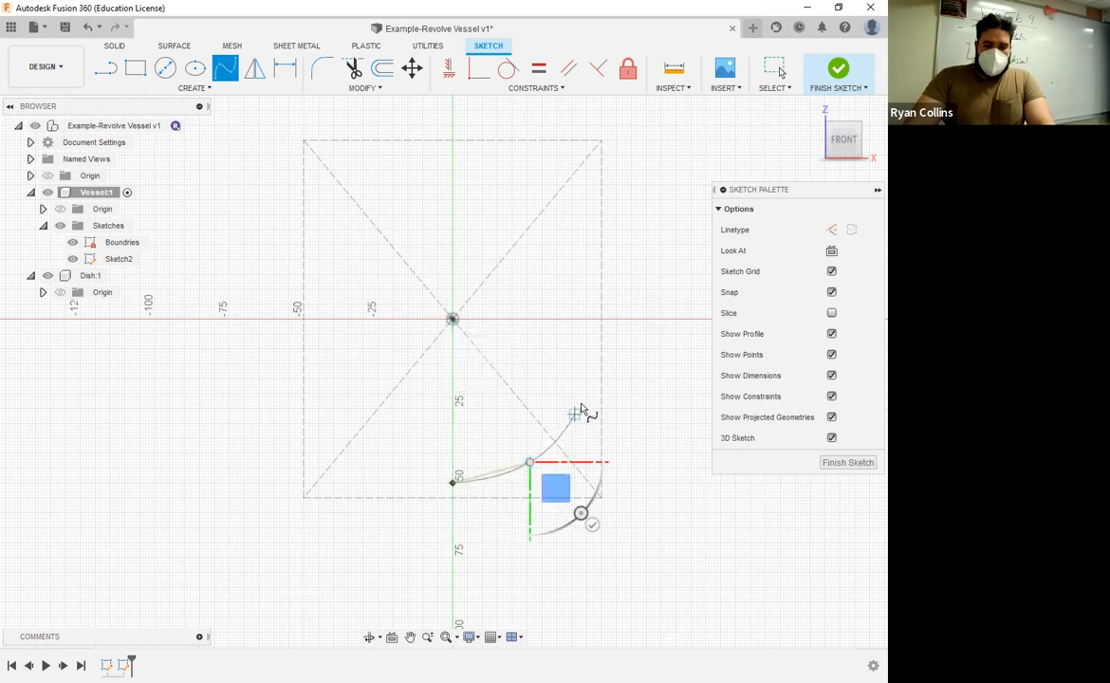
{"action": "left_click", "coordinate": [589, 238]}
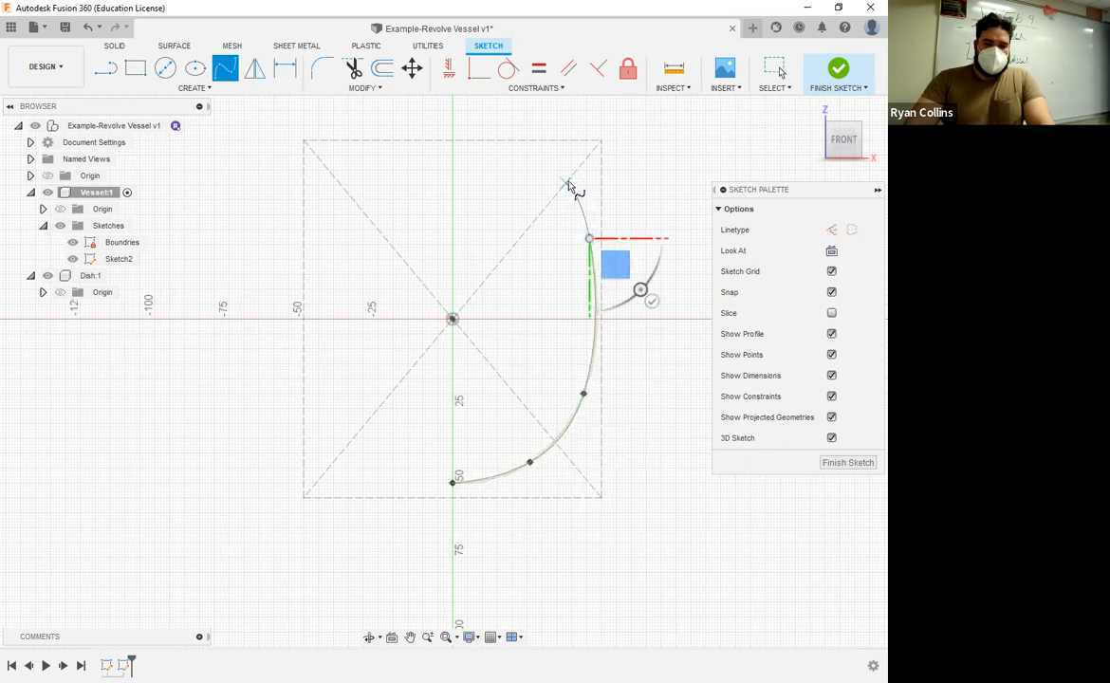
{"action": "left_click", "coordinate": [566, 182]}
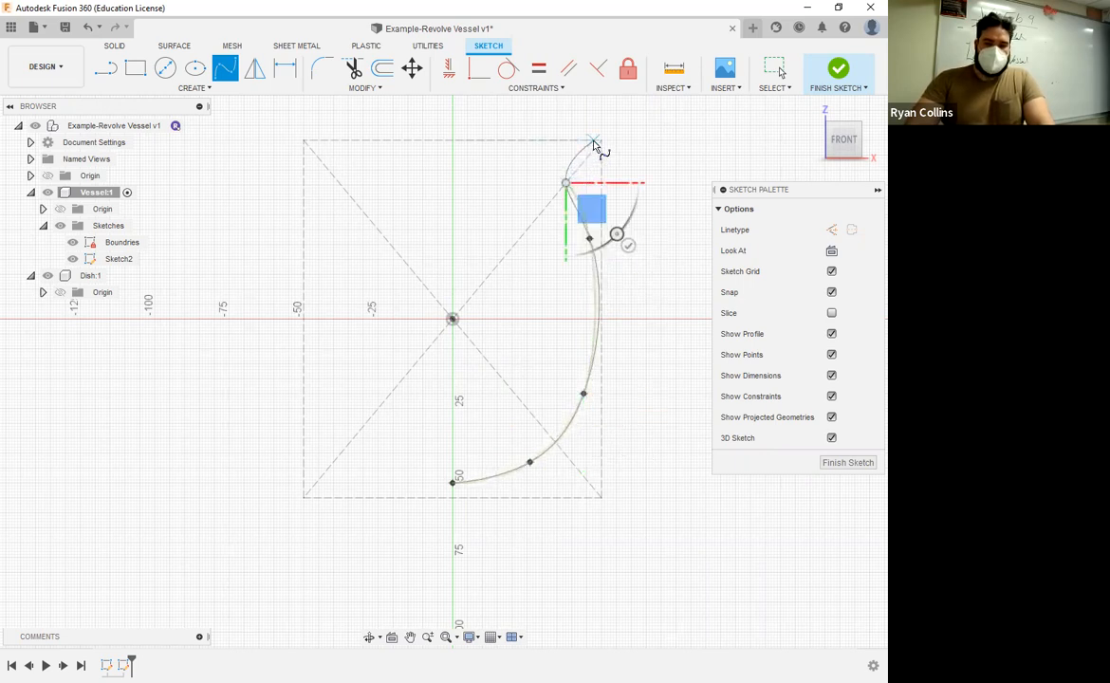
{"action": "left_click", "coordinate": [594, 144]}
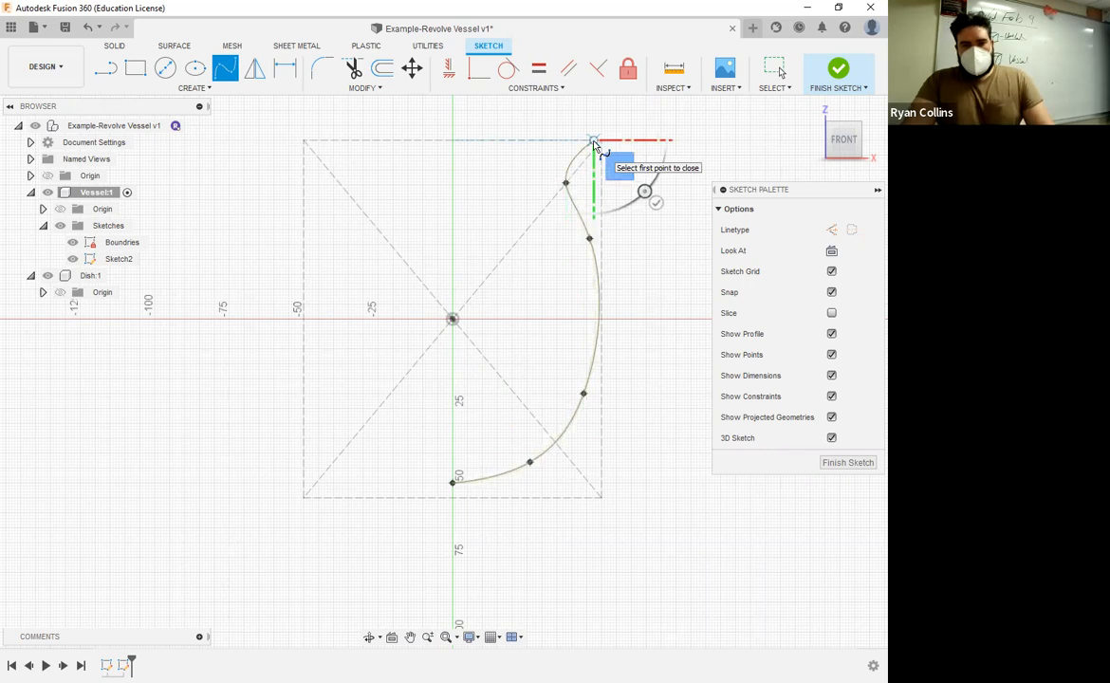
{"action": "key", "text": "Escape"}
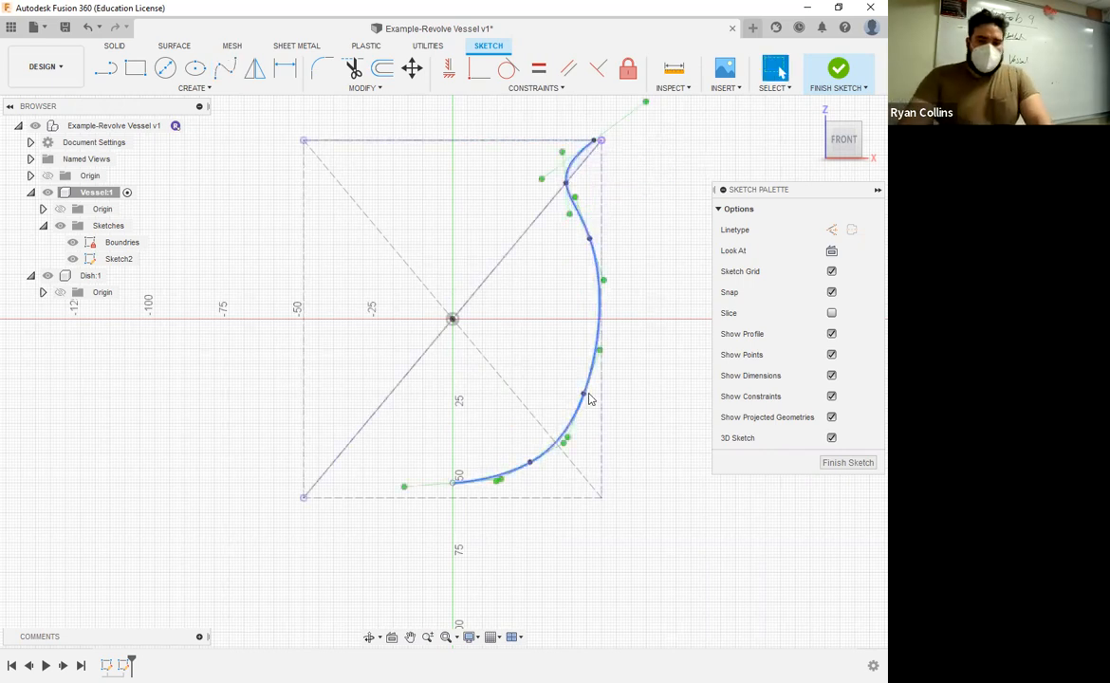
Step: Reshape the spline's lower part by moving its second and third fit points to X 28, Z -53 mm and X 42, Z -31 mm and lengthening the latter's tangent handle
{"action": "left_click_drag", "start_coordinate": [583, 393], "coordinate": [578, 412]}
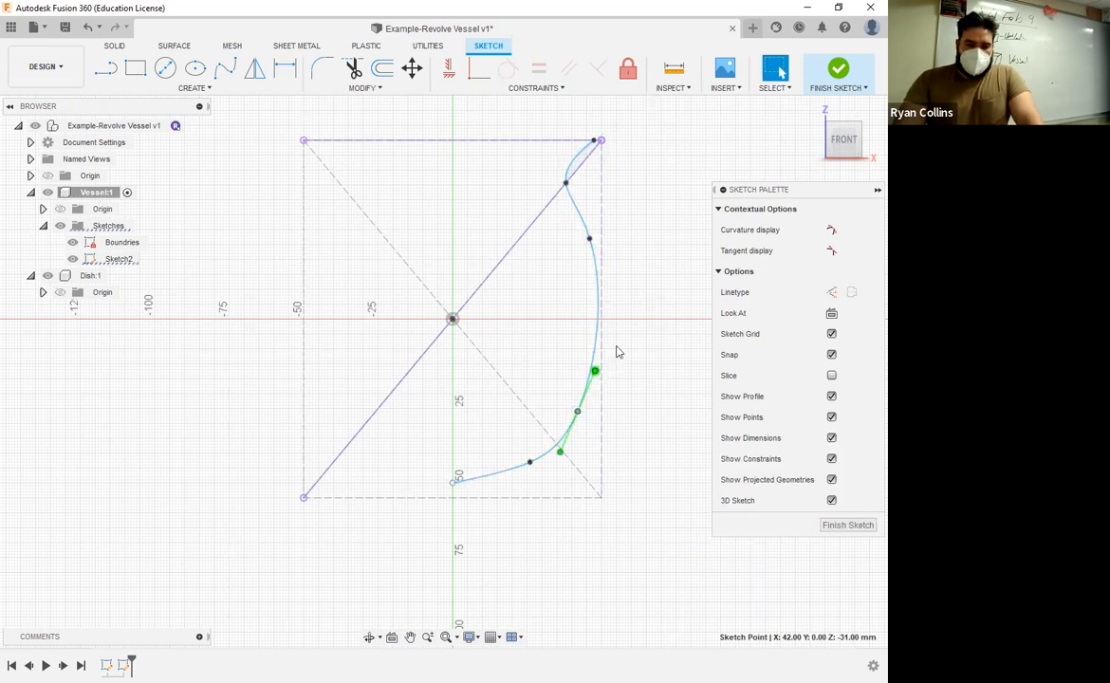
{"action": "mouse_move", "coordinate": [594, 371]}
{"action": "left_mouse_down"}
{"action": "mouse_move", "coordinate": [545, 377]}
{"action": "mouse_move", "coordinate": [558, 364]}
{"action": "mouse_move", "coordinate": [603, 374]}
{"action": "mouse_move", "coordinate": [592, 373]}
{"action": "mouse_move", "coordinate": [599, 365]}
{"action": "left_mouse_up"}
{"action": "left_click_drag", "start_coordinate": [530, 464], "coordinate": [536, 477]}
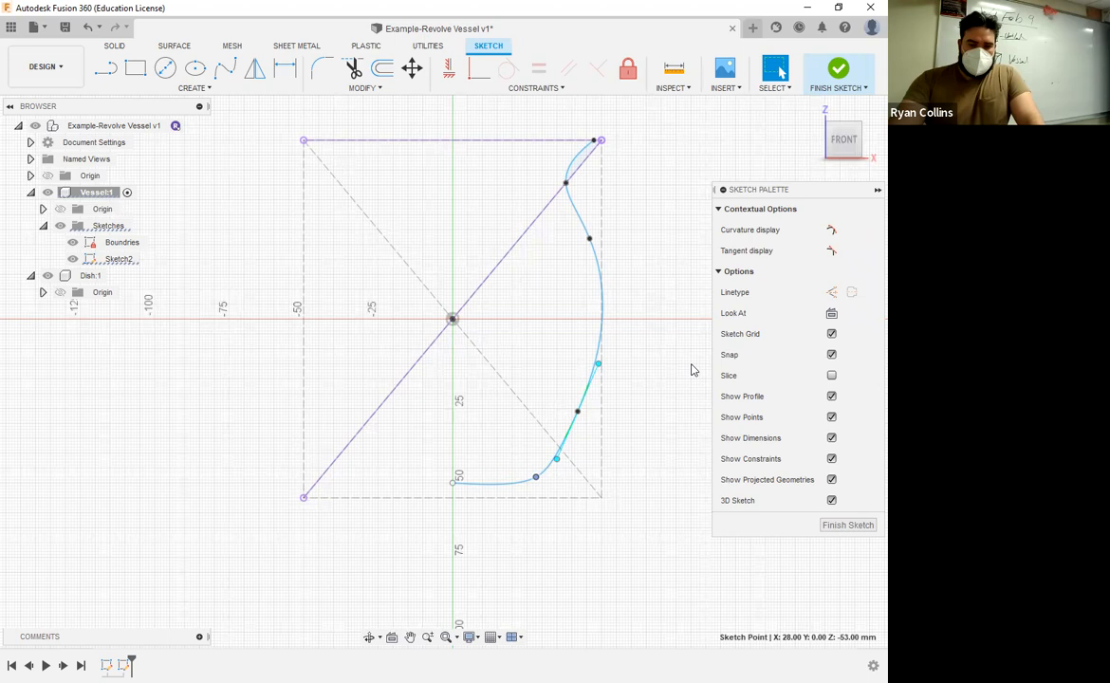
{"action": "left_click", "coordinate": [653, 401]}
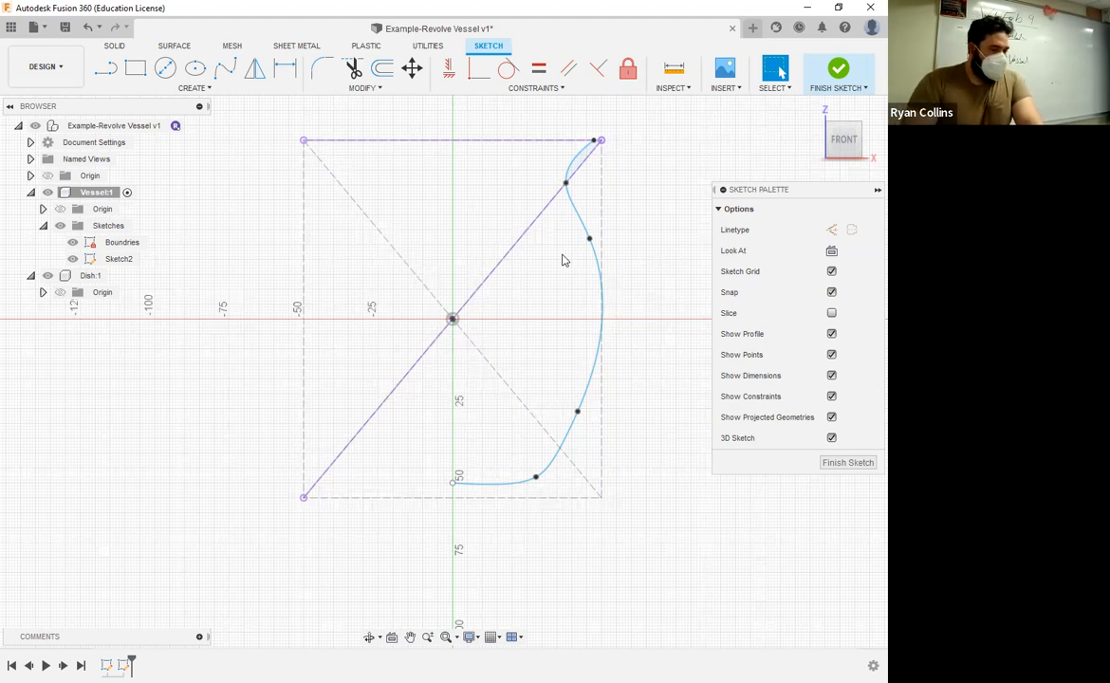
Step: Offset the vessel's spline toward the inside by 20.459 mm
{"action": "left_click", "coordinate": [384, 69]}
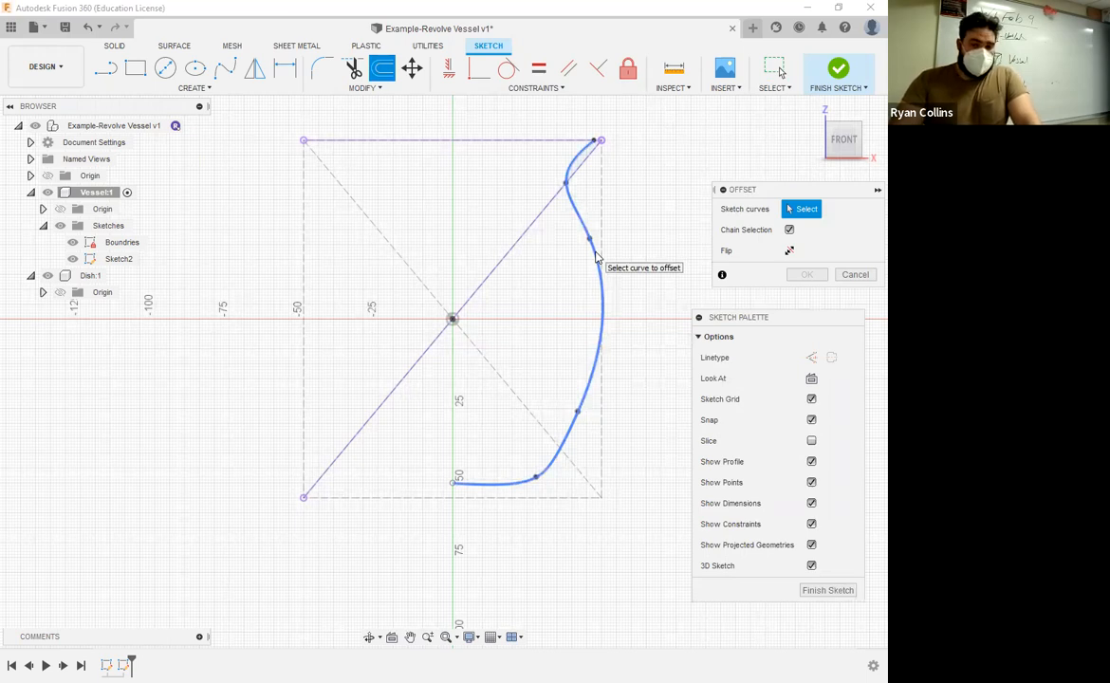
{"action": "left_click", "coordinate": [586, 255]}
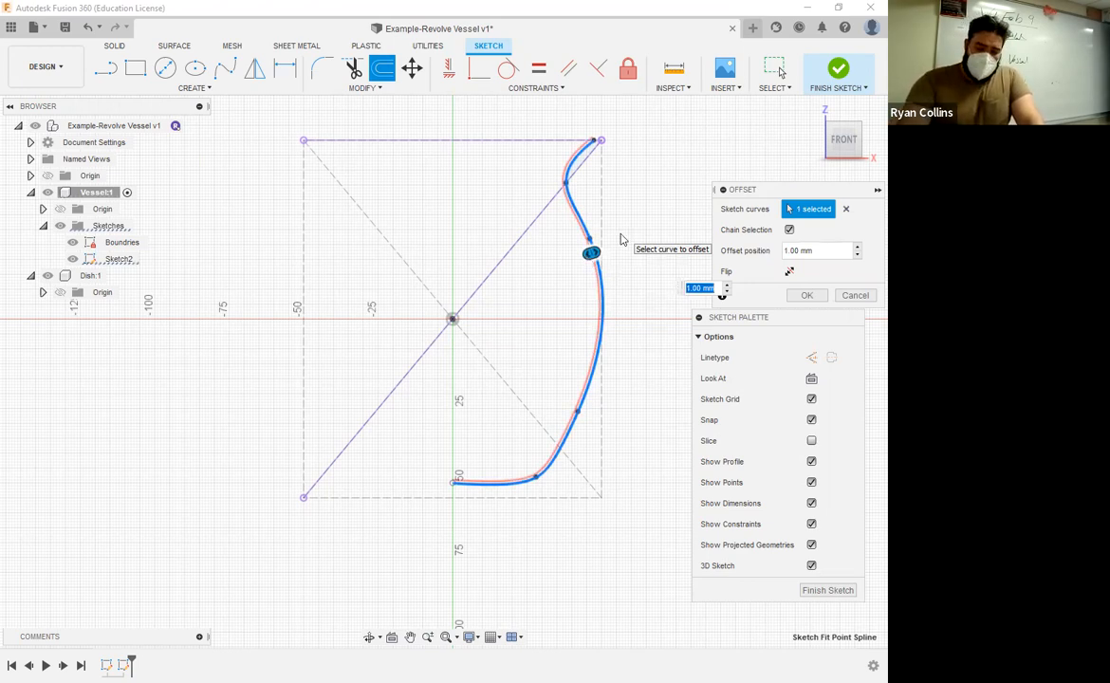
{"action": "type", "text": "3"}
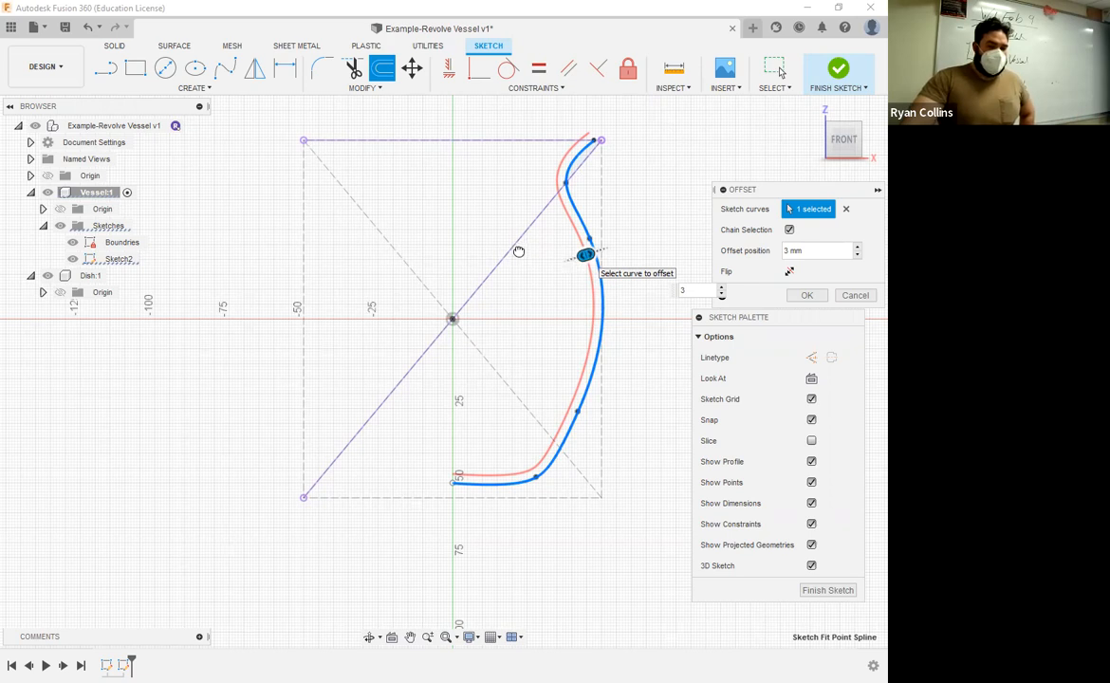
{"action": "left_click_drag", "start_coordinate": [586, 254], "coordinate": [551, 257]}
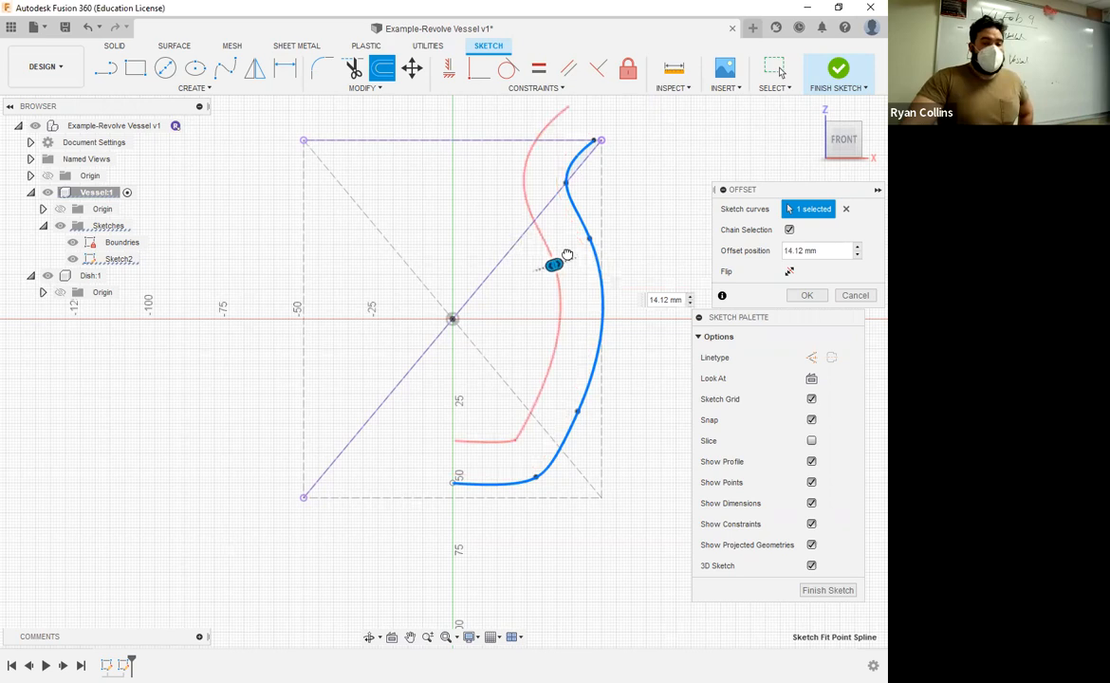
{"action": "left_click_drag", "start_coordinate": [537, 247], "coordinate": [536, 245]}
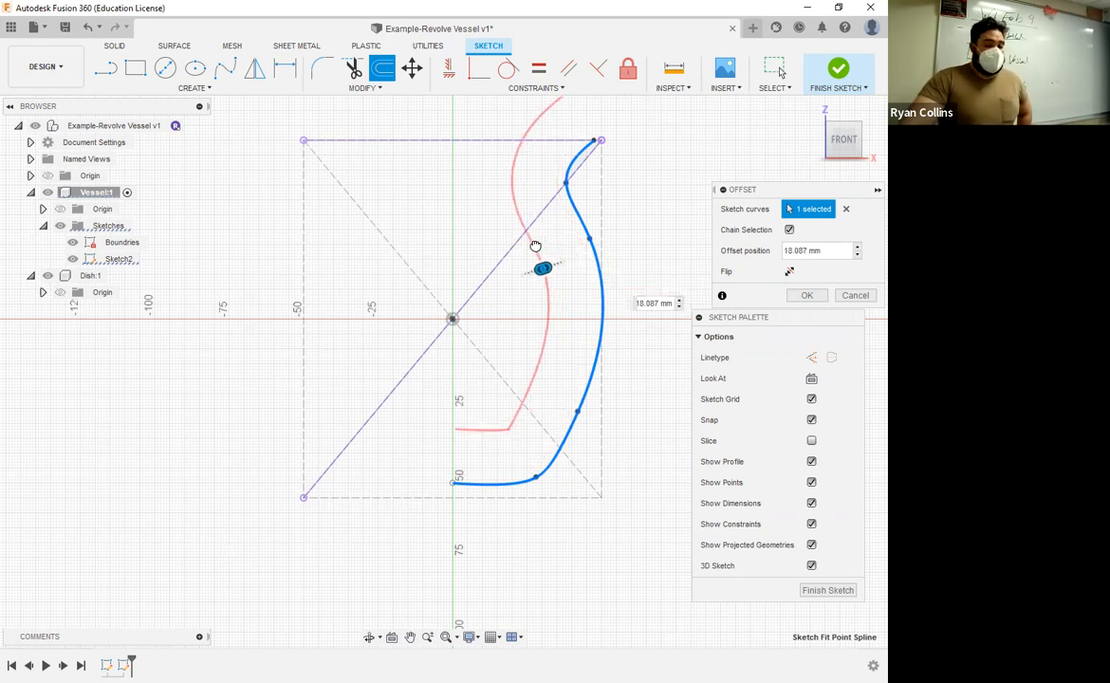
{"action": "left_click_drag", "start_coordinate": [536, 246], "coordinate": [530, 247]}
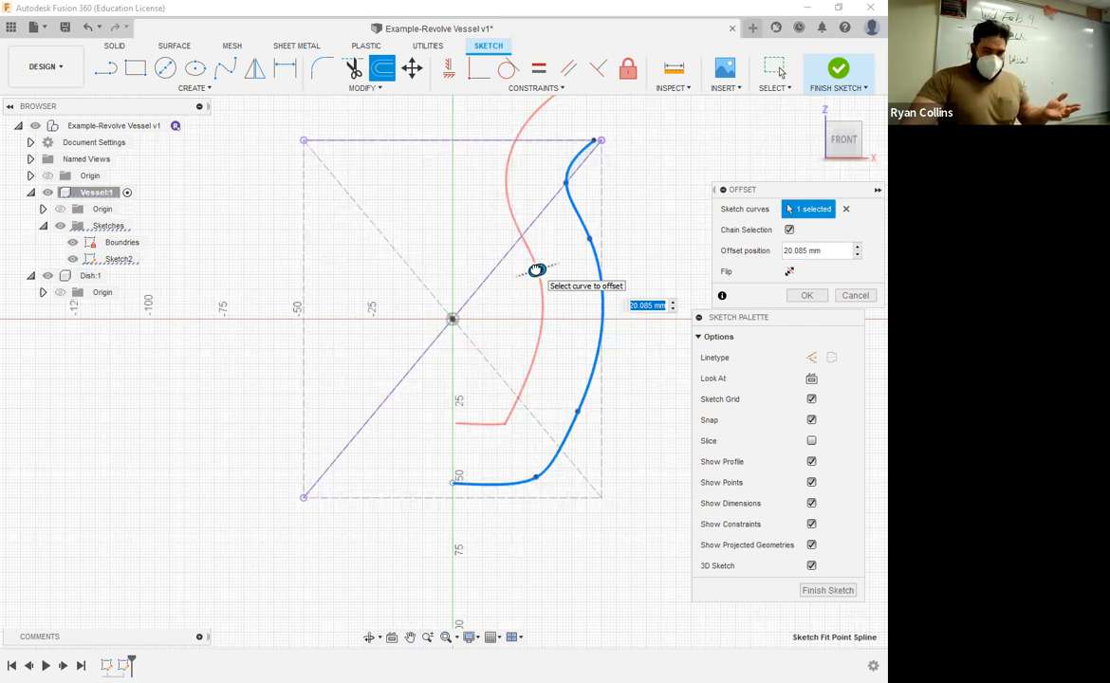
{"action": "left_click_drag", "start_coordinate": [536, 267], "coordinate": [536, 267]}
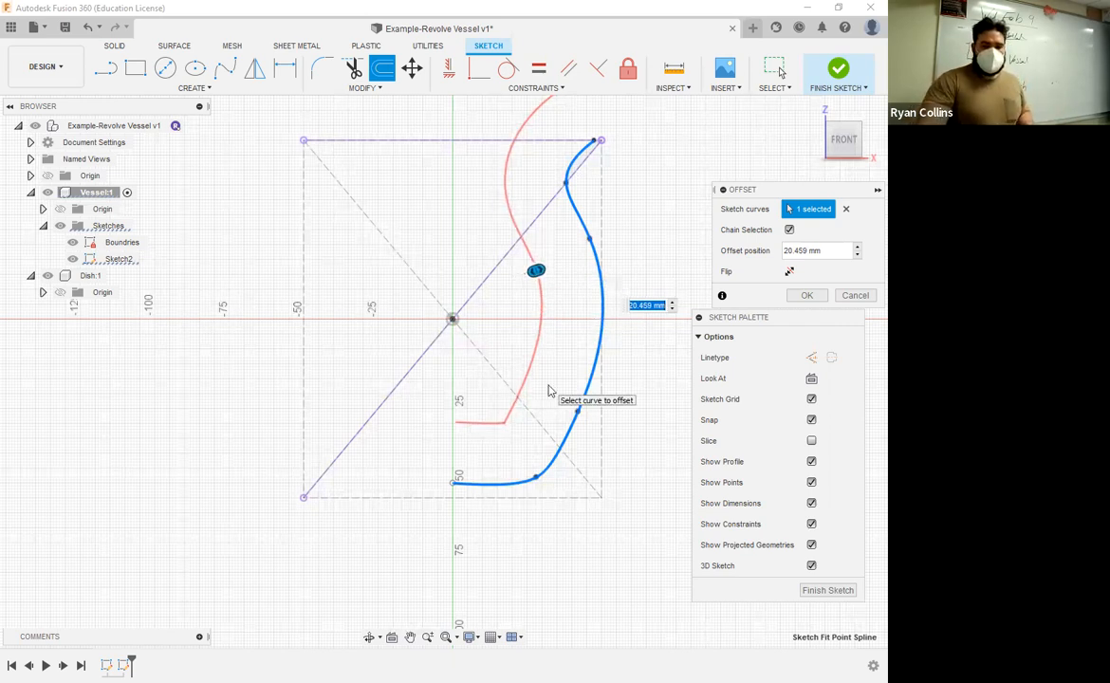
{"action": "key", "text": "Return"}
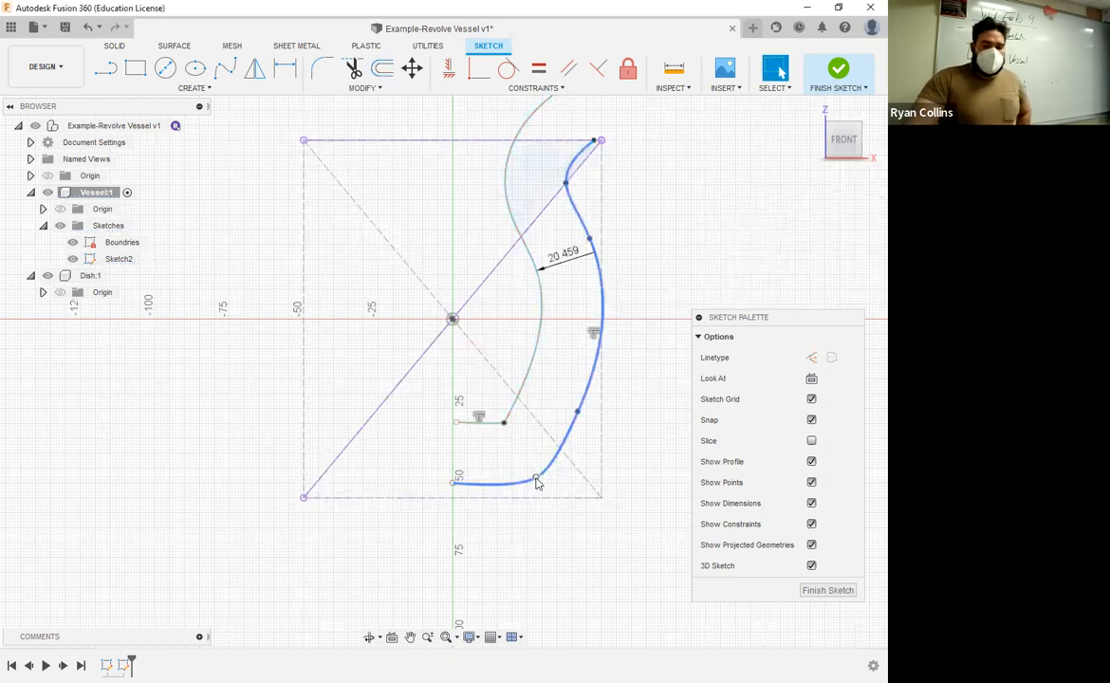
Step: Reshape the outer spline's lower part by moving its second fit point outward and its third fit point outward and down
{"action": "left_click", "coordinate": [534, 483]}
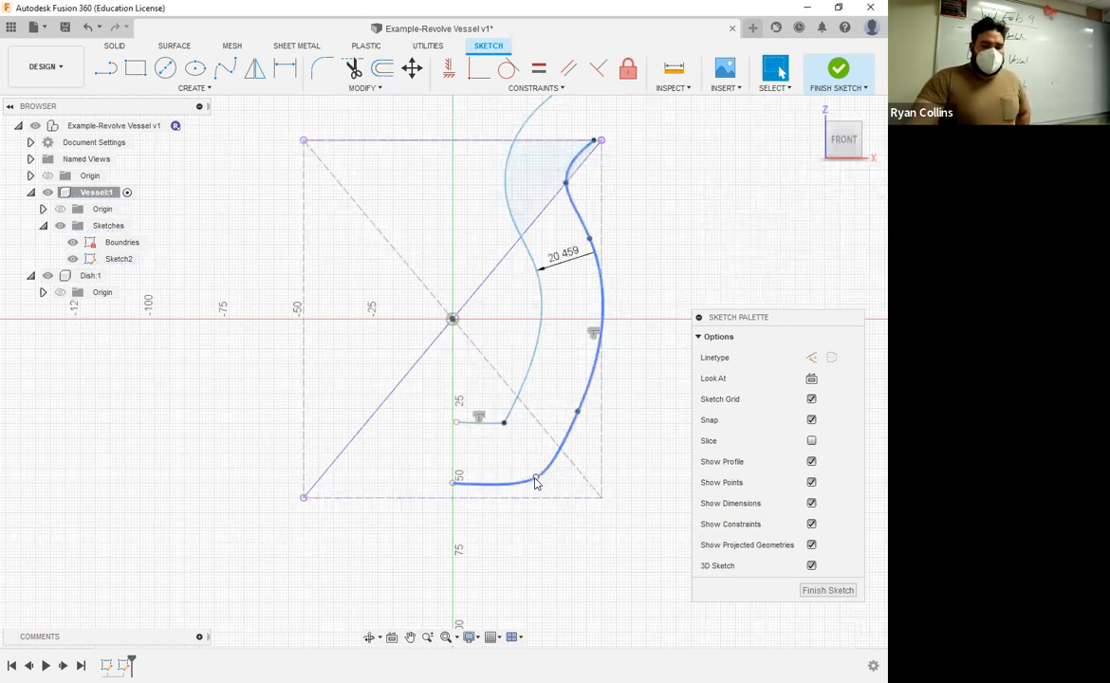
{"action": "mouse_move", "coordinate": [538, 480]}
{"action": "left_mouse_down"}
{"action": "mouse_move", "coordinate": [575, 488]}
{"action": "mouse_move", "coordinate": [555, 479]}
{"action": "left_mouse_up"}
{"action": "left_click", "coordinate": [577, 416]}
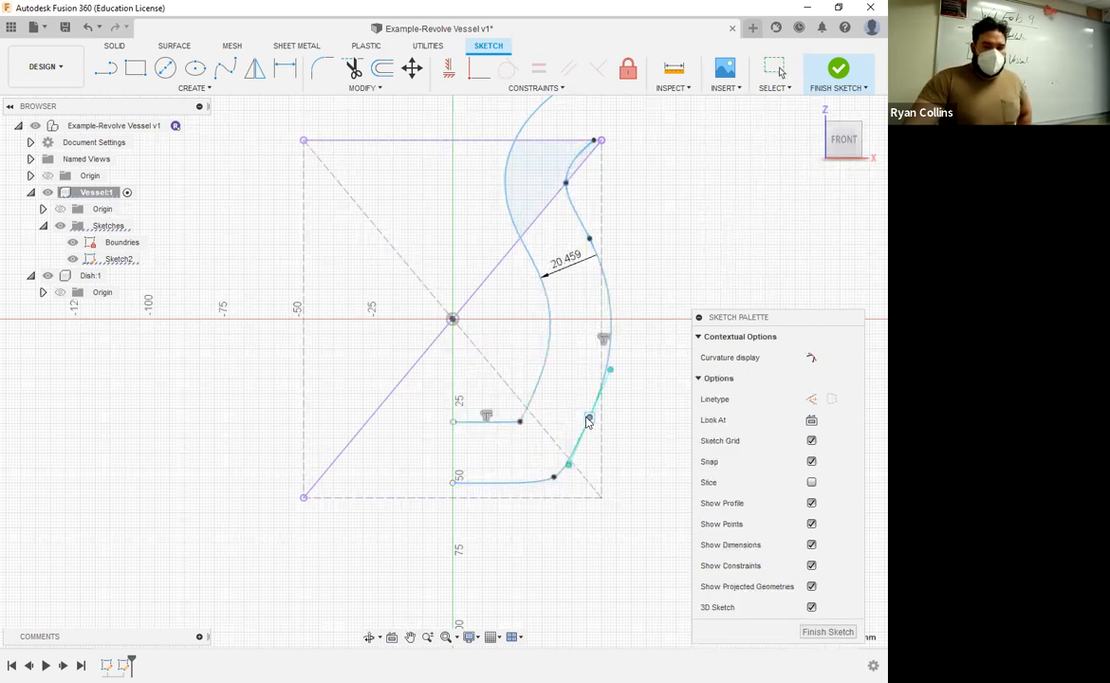
{"action": "left_click_drag", "start_coordinate": [576, 414], "coordinate": [599, 436]}
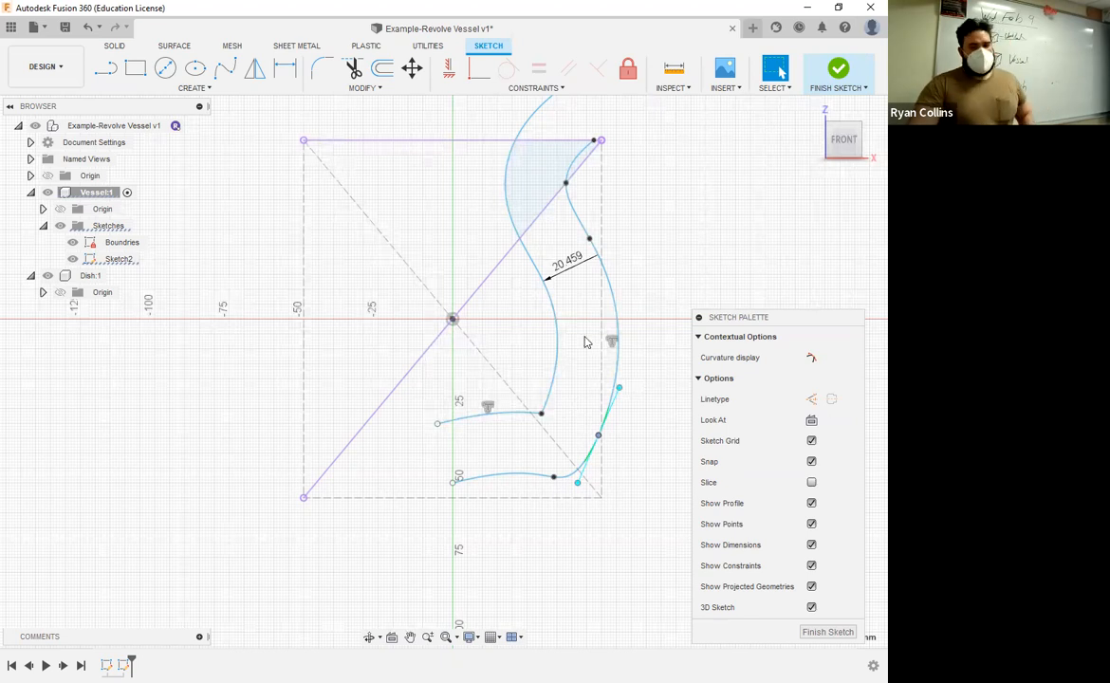
Step: Set the offset distance between the two spline walls to 3 mm
{"action": "double_click", "coordinate": [569, 266]}
{"action": "type", "text": "3"}
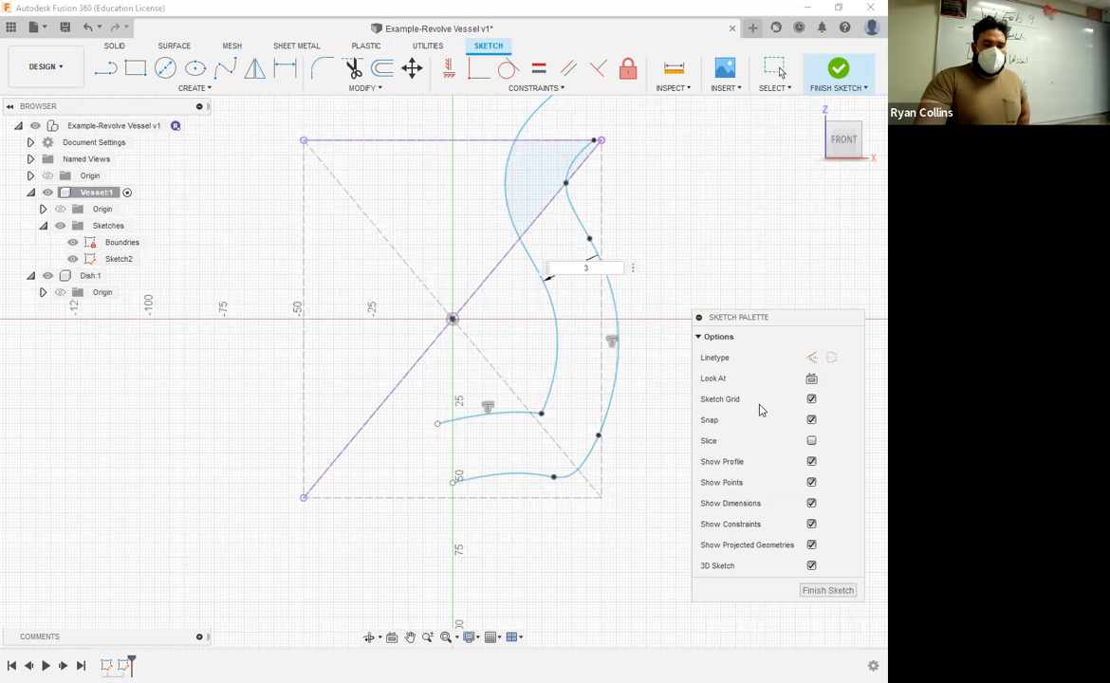
{"action": "key", "text": "Return"}
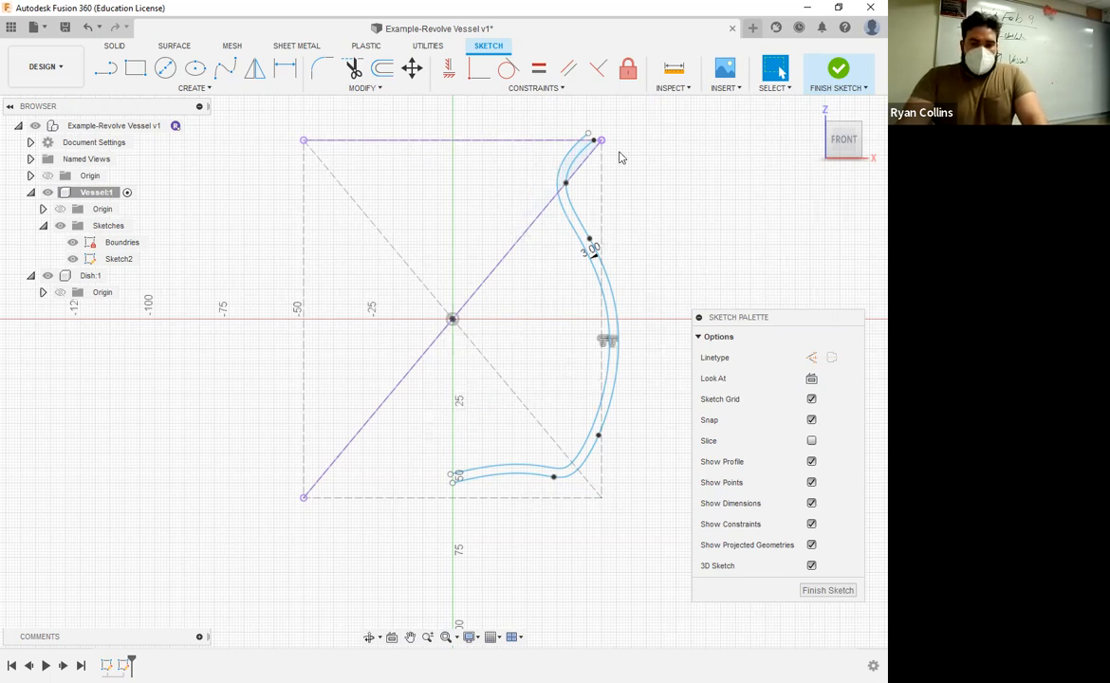
Step: Close the wall profile with lines joining the two splines' endpoints at the rim and at the base near the vertical axis
{"action": "scroll", "coordinate": [607, 190], "scroll_direction": "up", "scroll_amount": 6}
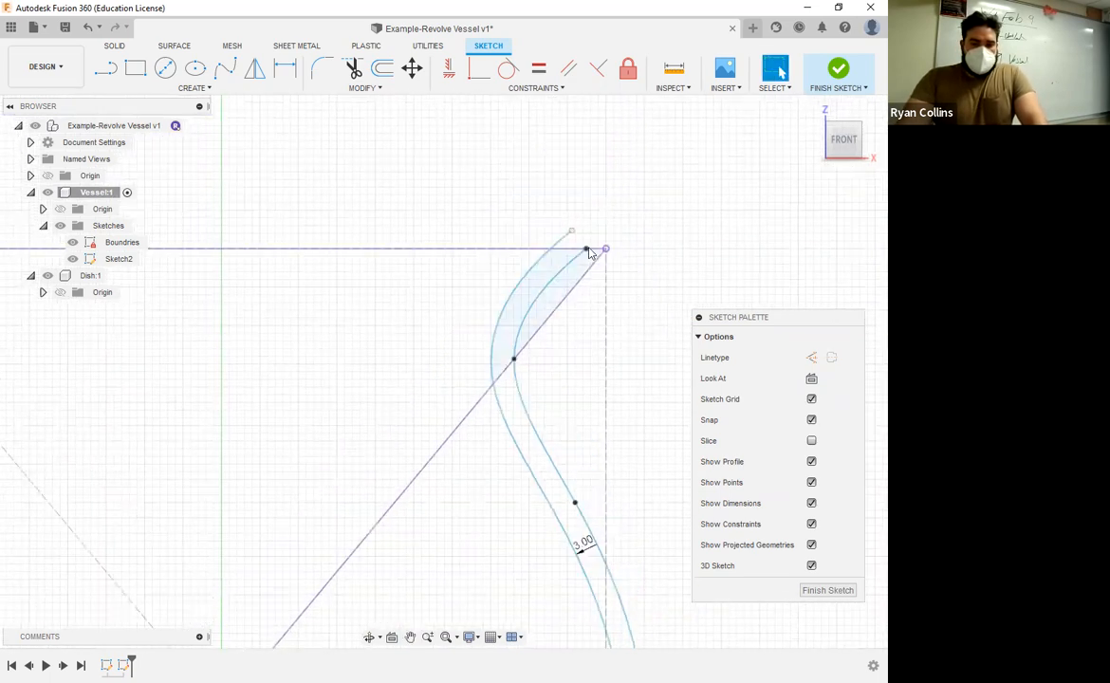
{"action": "left_click", "coordinate": [105, 67]}
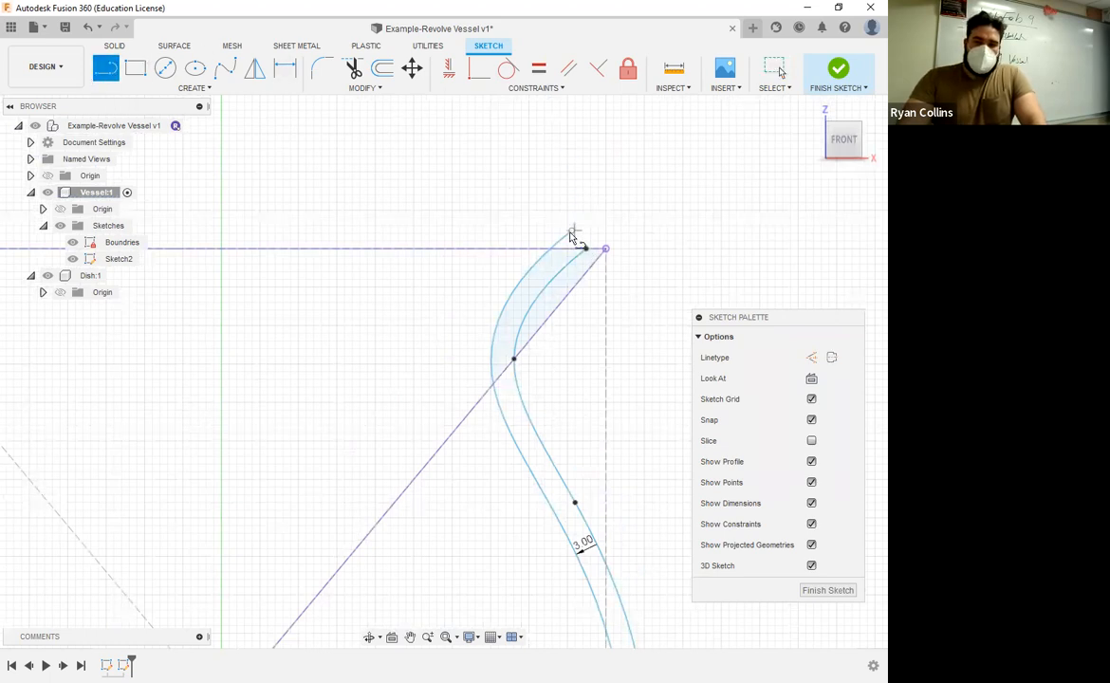
{"action": "left_click", "coordinate": [586, 251]}
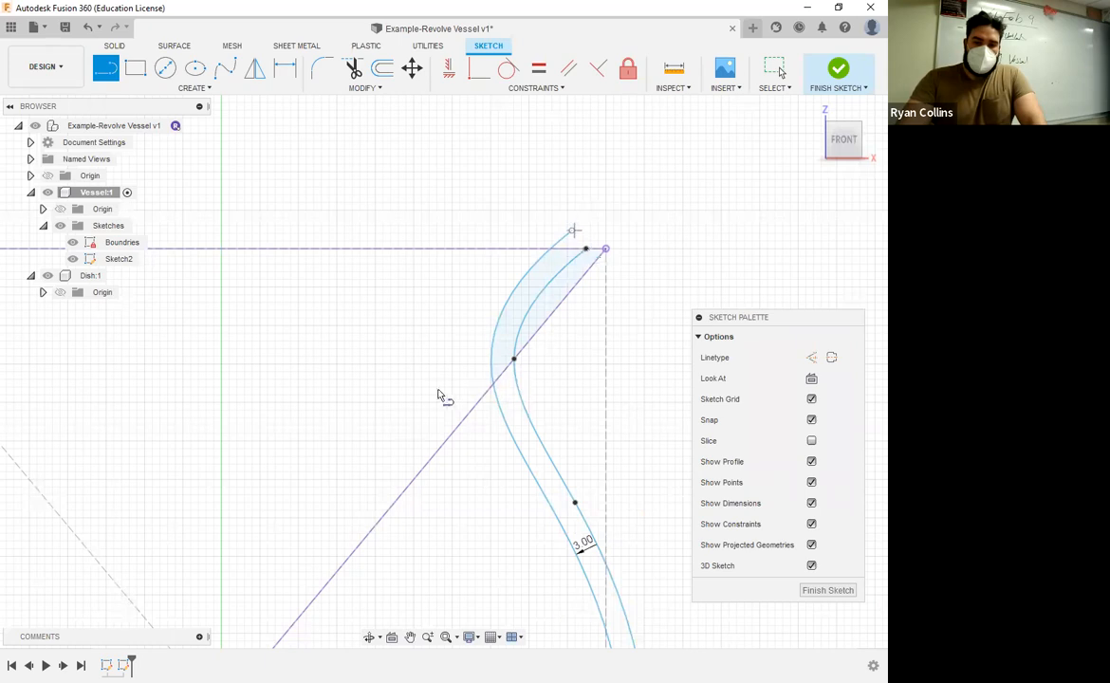
{"action": "scroll", "coordinate": [413, 408], "scroll_direction": "down", "scroll_amount": 2}
{"action": "scroll", "coordinate": [351, 417], "scroll_direction": "down", "scroll_amount": 4}
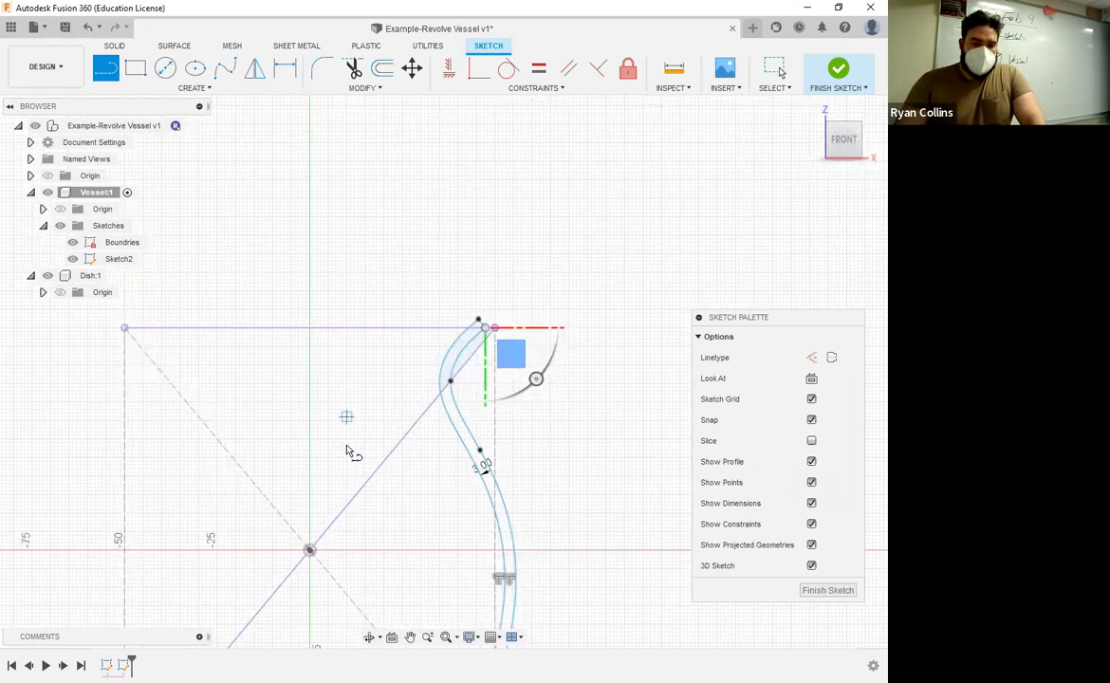
{"action": "scroll", "coordinate": [399, 347], "scroll_direction": "up", "scroll_amount": 8}
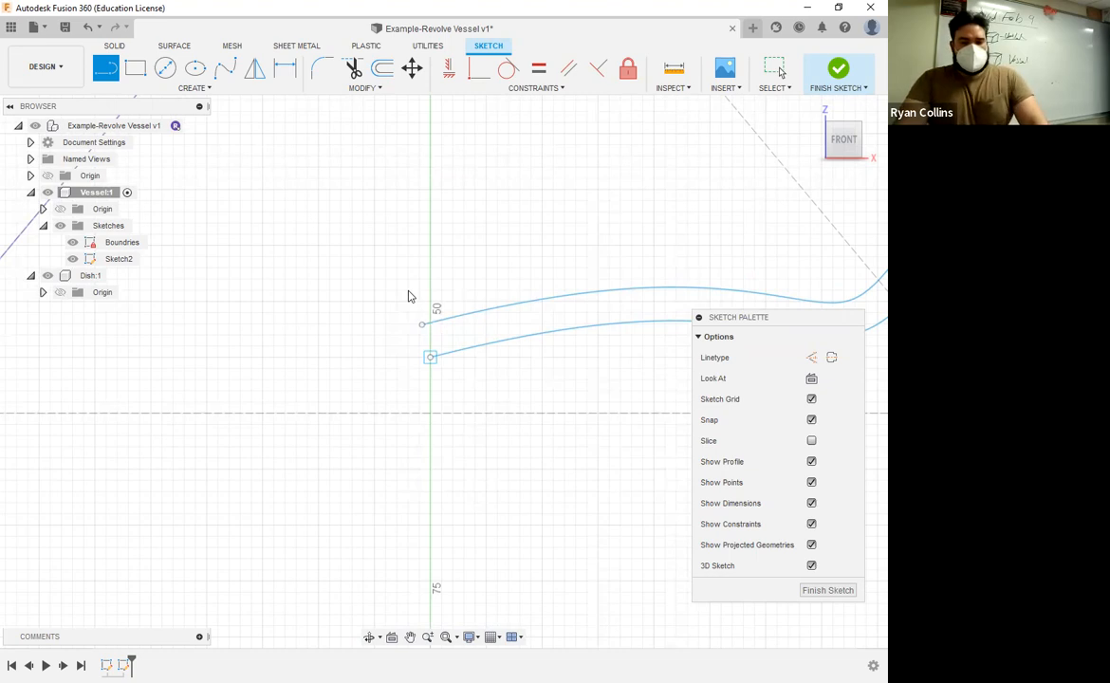
{"action": "key", "text": "Escape"}
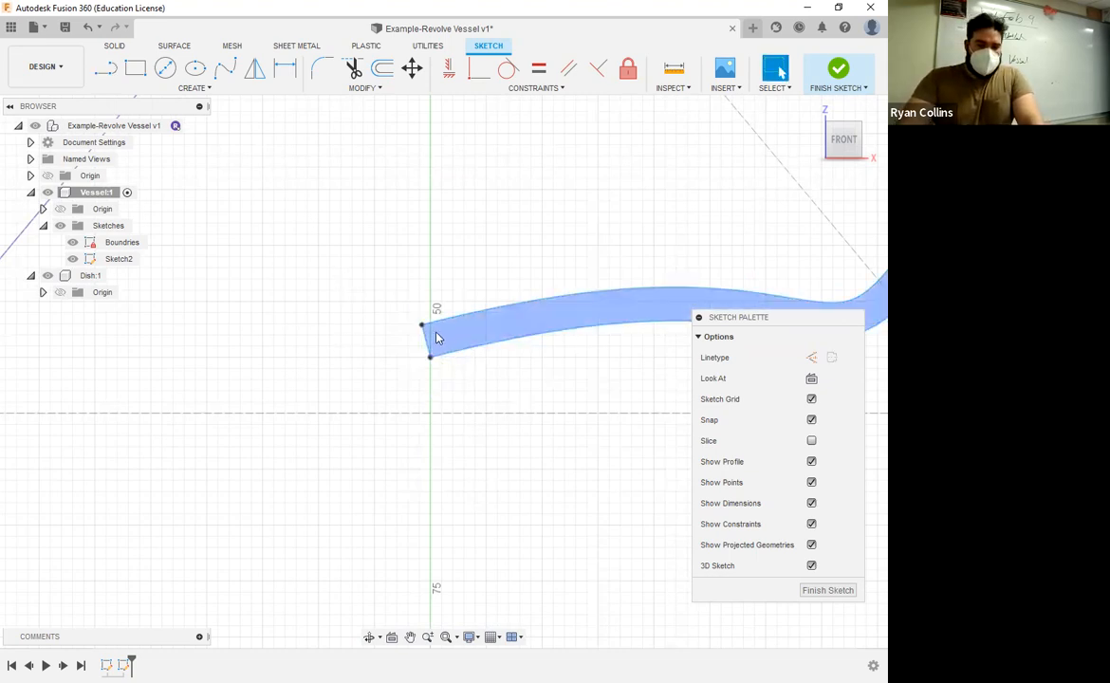
Step: Hide the Boundries sketch while the spline profile sketch remains open
{"action": "middle_click_drag", "start_coordinate": [435, 408], "coordinate": [241, 440]}
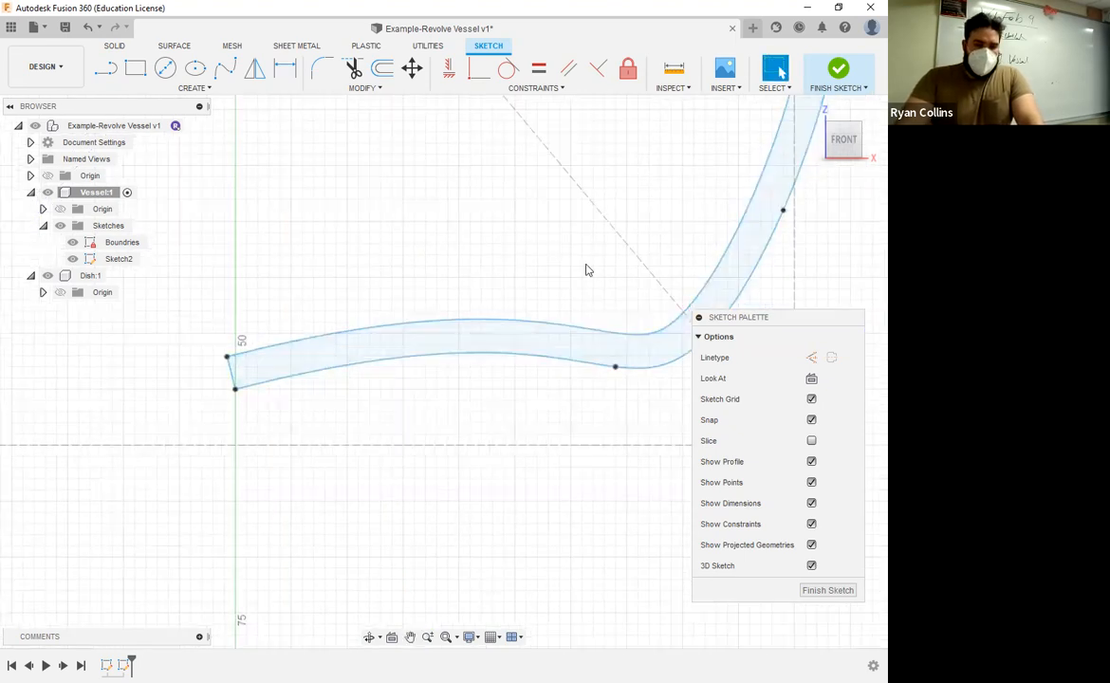
{"action": "scroll", "coordinate": [602, 258], "scroll_direction": "down", "scroll_amount": 5}
{"action": "middle_click_drag", "start_coordinate": [572, 404], "coordinate": [575, 493]}
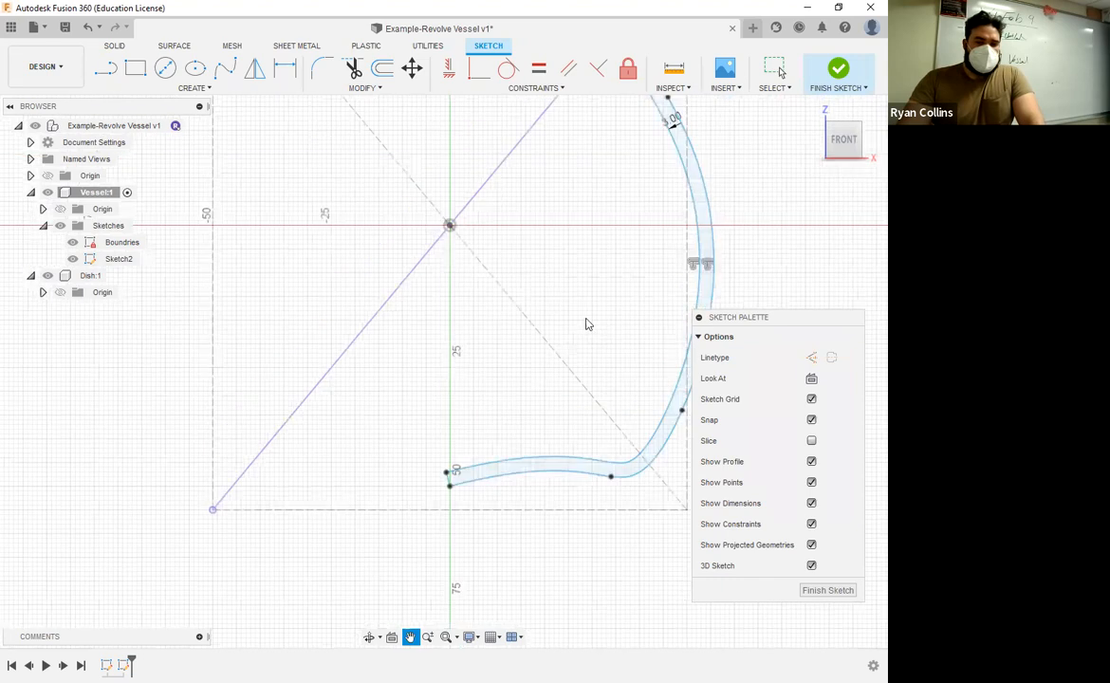
{"action": "middle_click_drag", "start_coordinate": [563, 223], "coordinate": [517, 342]}
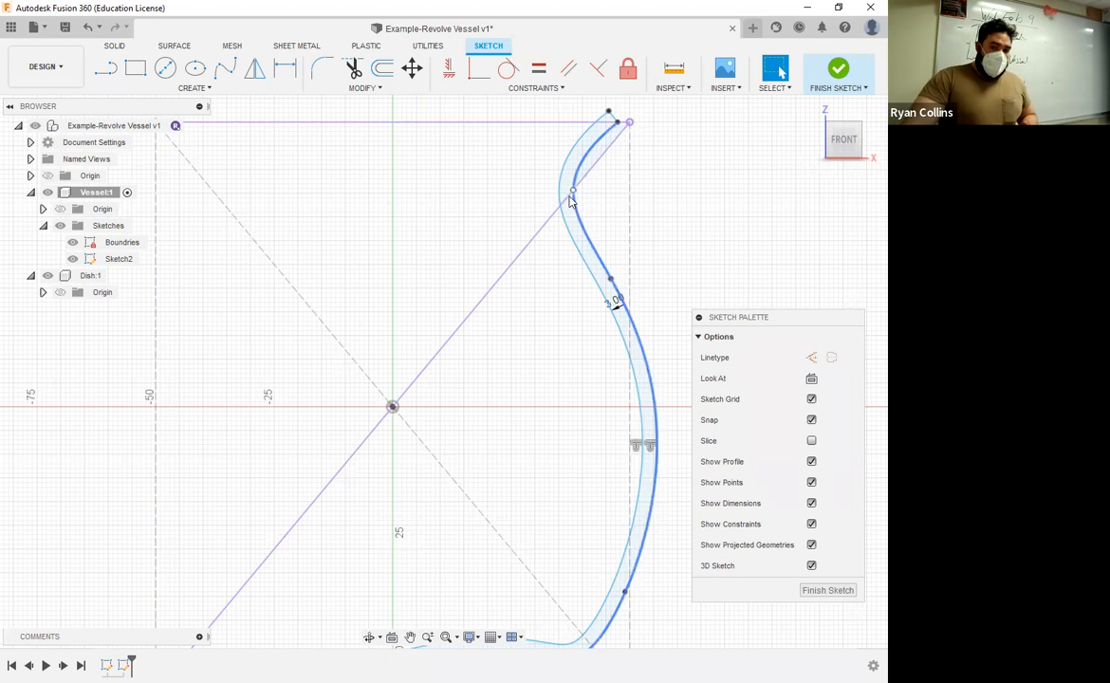
{"action": "scroll", "coordinate": [574, 190], "scroll_direction": "up", "scroll_amount": 5}
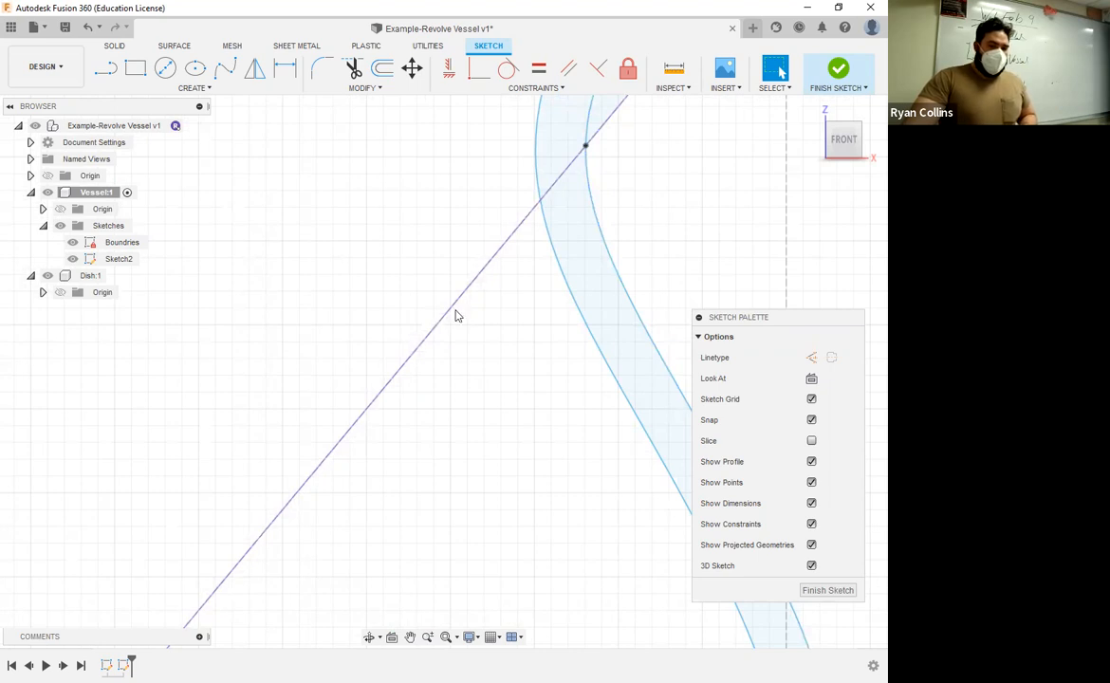
{"action": "scroll", "coordinate": [297, 312], "scroll_direction": "down", "scroll_amount": 4}
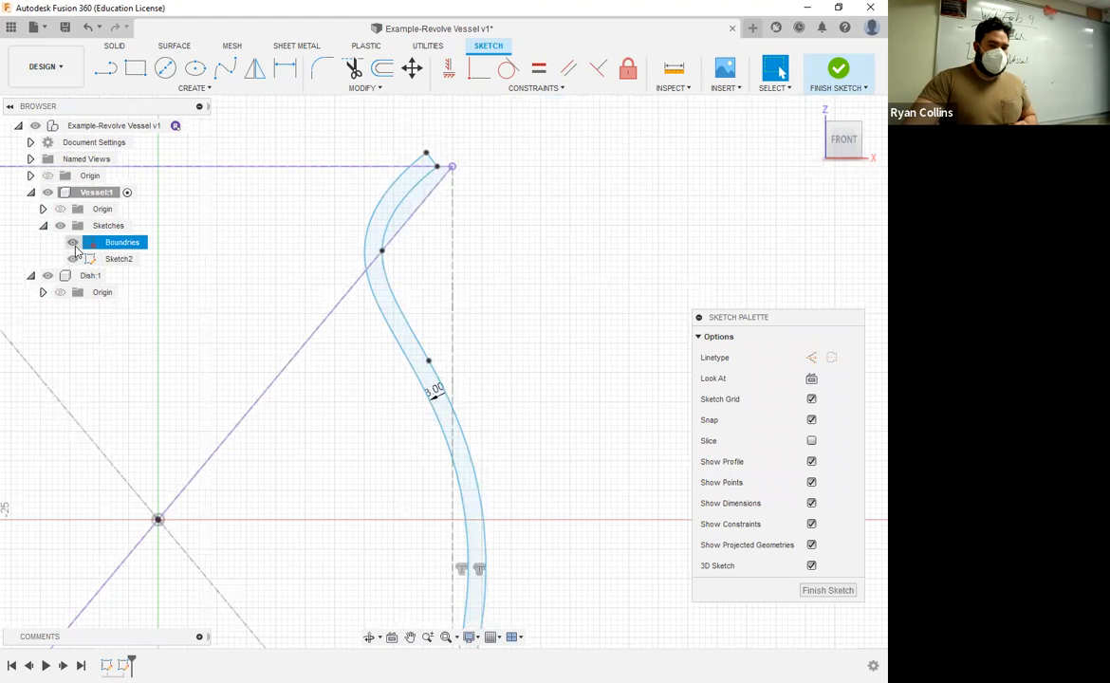
{"action": "left_click", "coordinate": [72, 242]}
{"action": "middle_click_drag", "start_coordinate": [236, 461], "coordinate": [421, 427]}
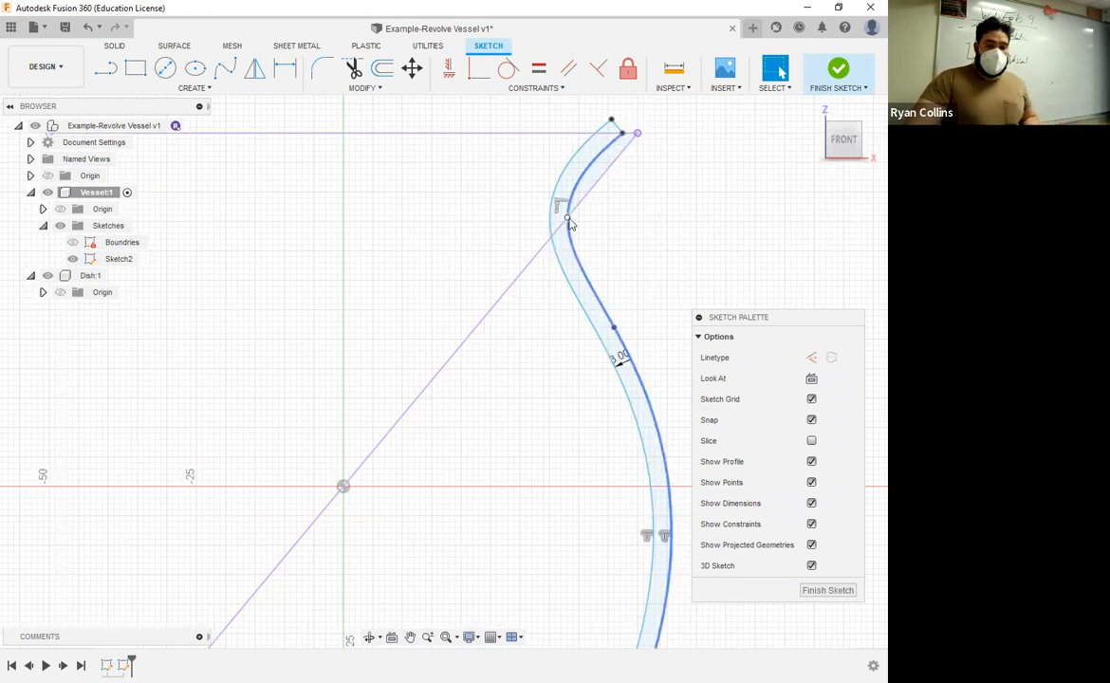
Step: Slide the outer spline's neck fit point slightly up along the diagonal line toward the rim
{"action": "mouse_move", "coordinate": [573, 220]}
{"action": "left_mouse_down"}
{"action": "mouse_move", "coordinate": [589, 223]}
{"action": "mouse_move", "coordinate": [575, 242]}
{"action": "mouse_move", "coordinate": [593, 223]}
{"action": "mouse_move", "coordinate": [585, 234]}
{"action": "left_mouse_up"}
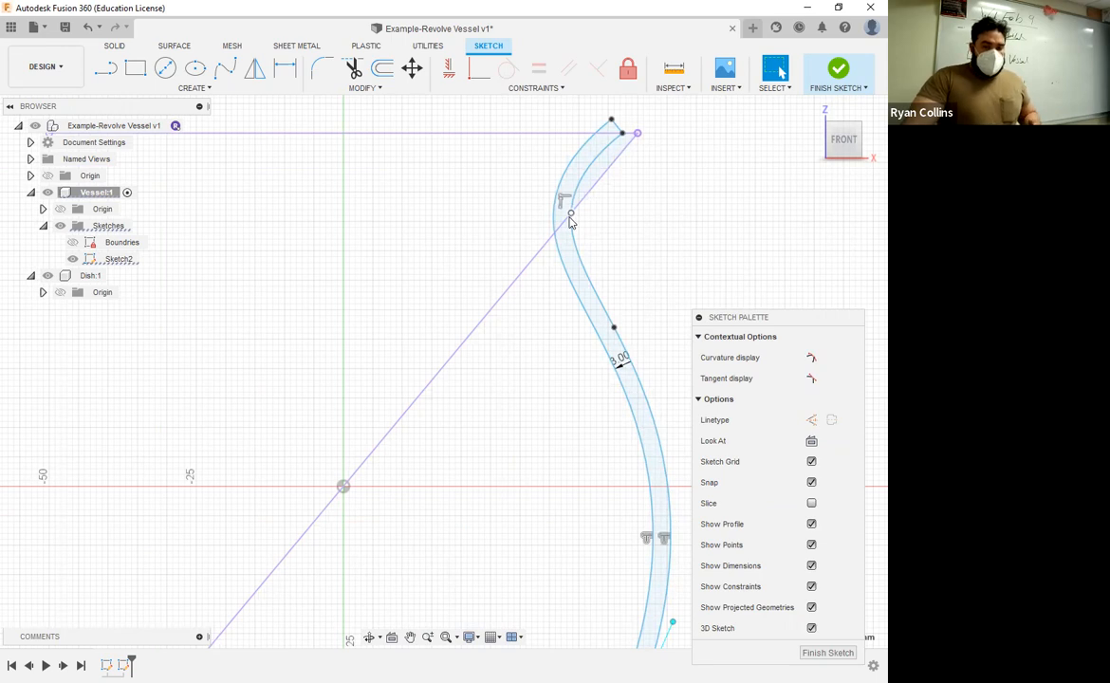
{"action": "left_click_drag", "start_coordinate": [571, 214], "coordinate": [566, 222]}
{"action": "left_click_drag", "start_coordinate": [614, 166], "coordinate": [605, 204]}
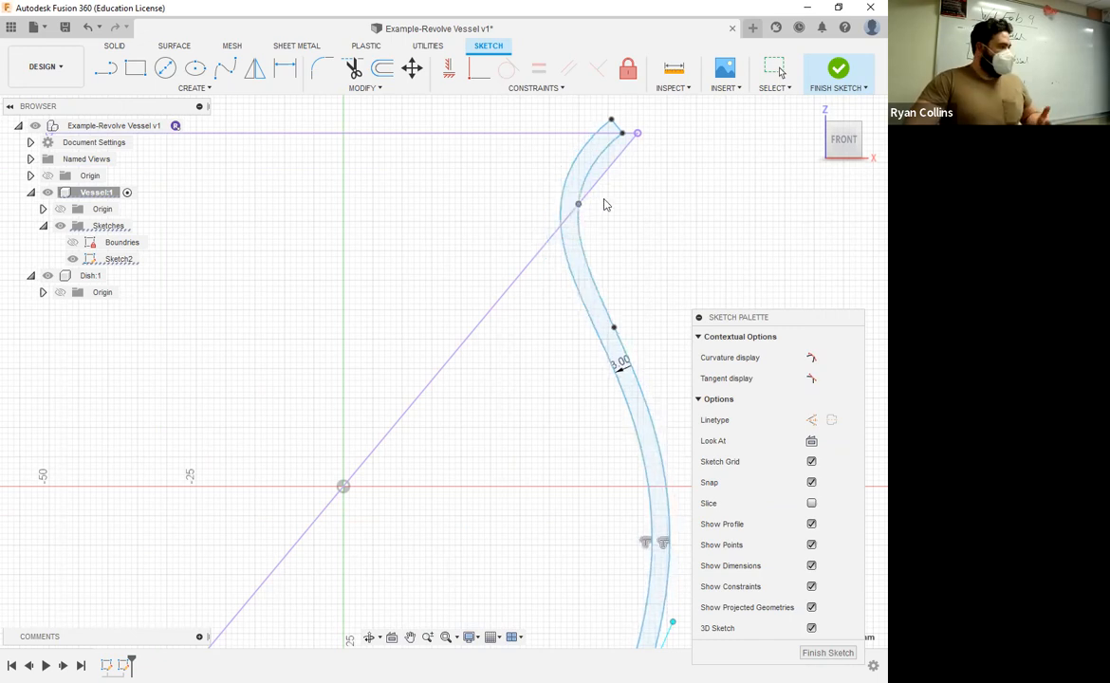
Step: Delete the coincident constraint that ties the spline's neck fit point to the diagonal line
{"action": "left_click", "coordinate": [573, 210]}
{"action": "scroll", "coordinate": [588, 211], "scroll_direction": "up", "scroll_amount": 3}
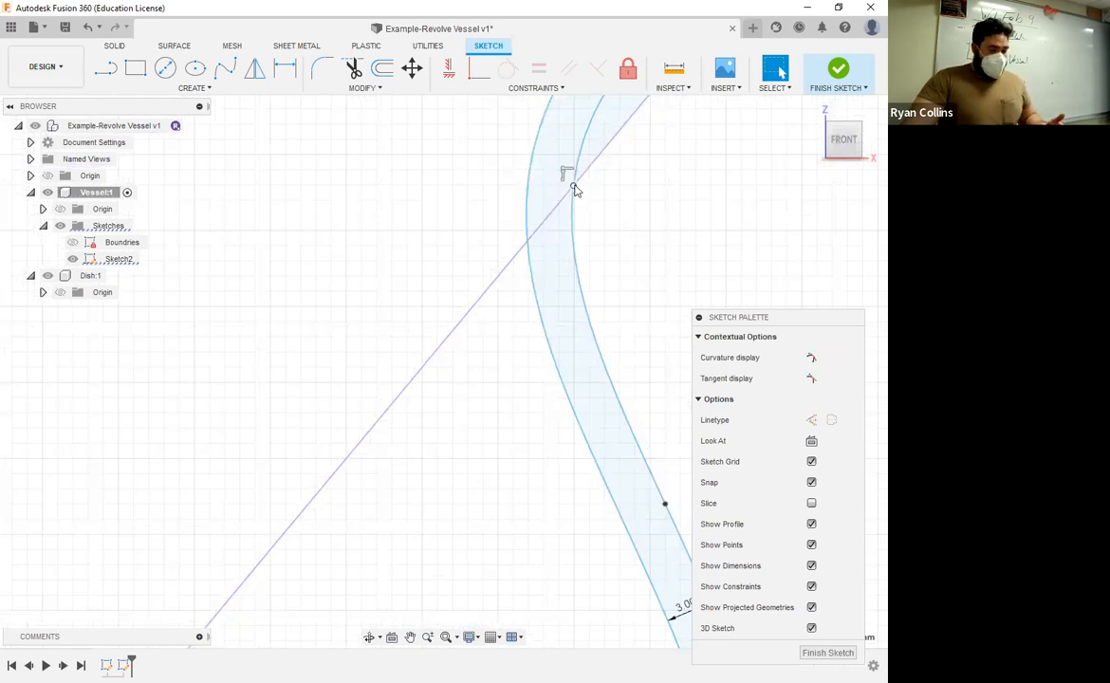
{"action": "right_click", "coordinate": [573, 189]}
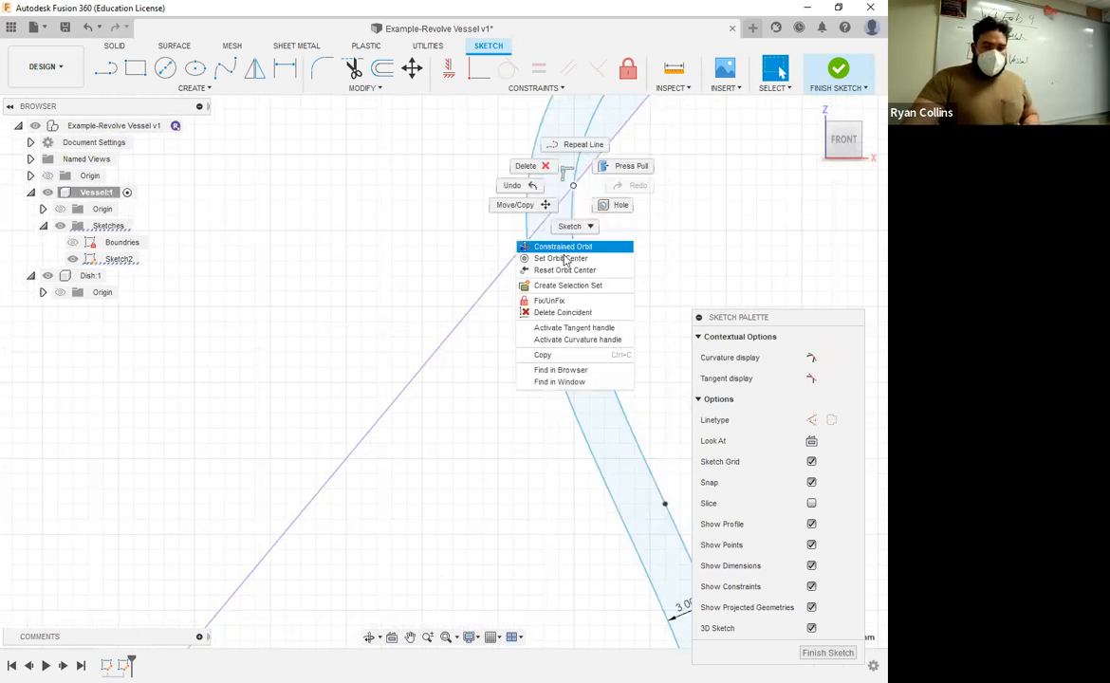
{"action": "left_click", "coordinate": [589, 319]}
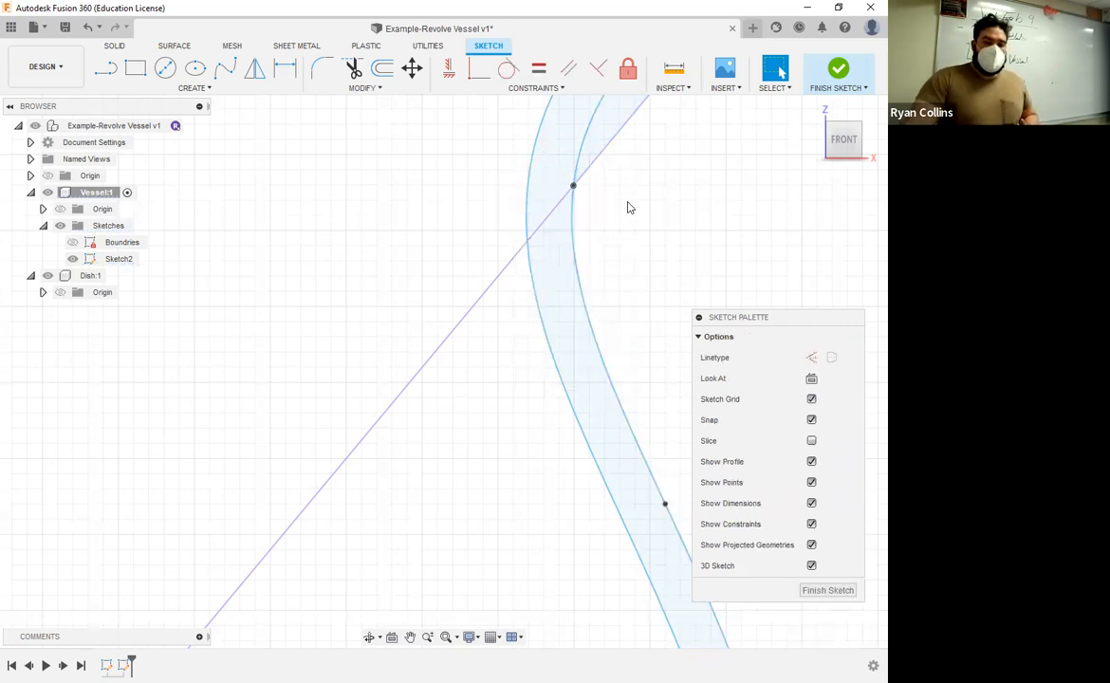
{"action": "scroll", "coordinate": [608, 224], "scroll_direction": "down", "scroll_amount": 2}
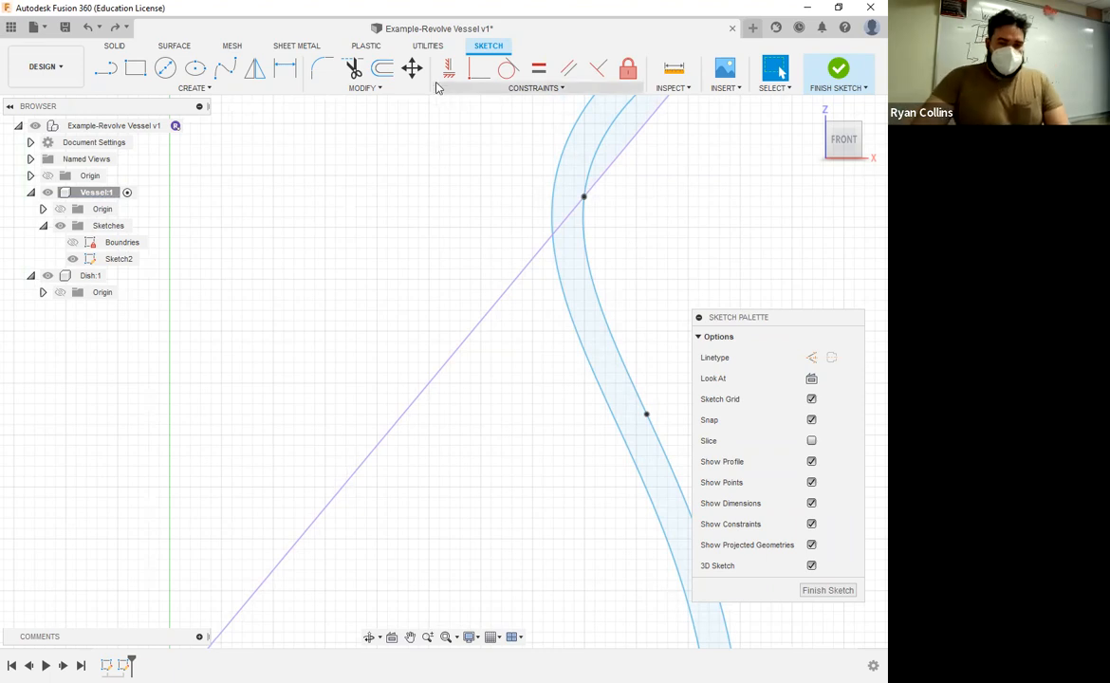
{"action": "left_click", "coordinate": [412, 69]}
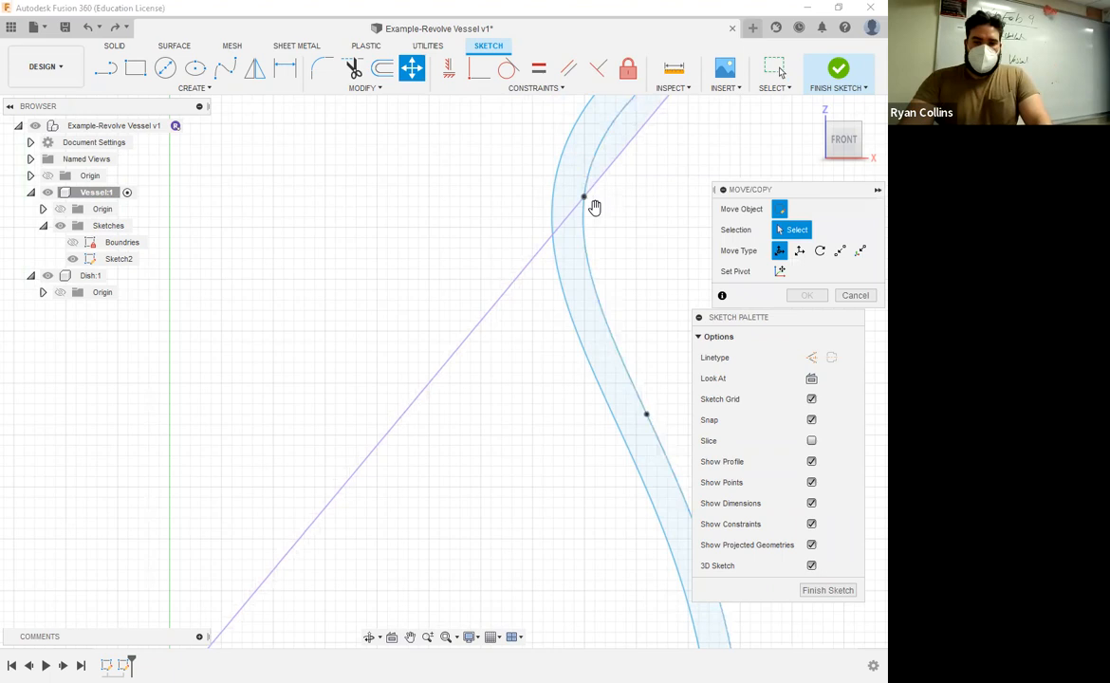
{"action": "left_click", "coordinate": [583, 197]}
{"action": "left_click_drag", "start_coordinate": [623, 196], "coordinate": [660, 198]}
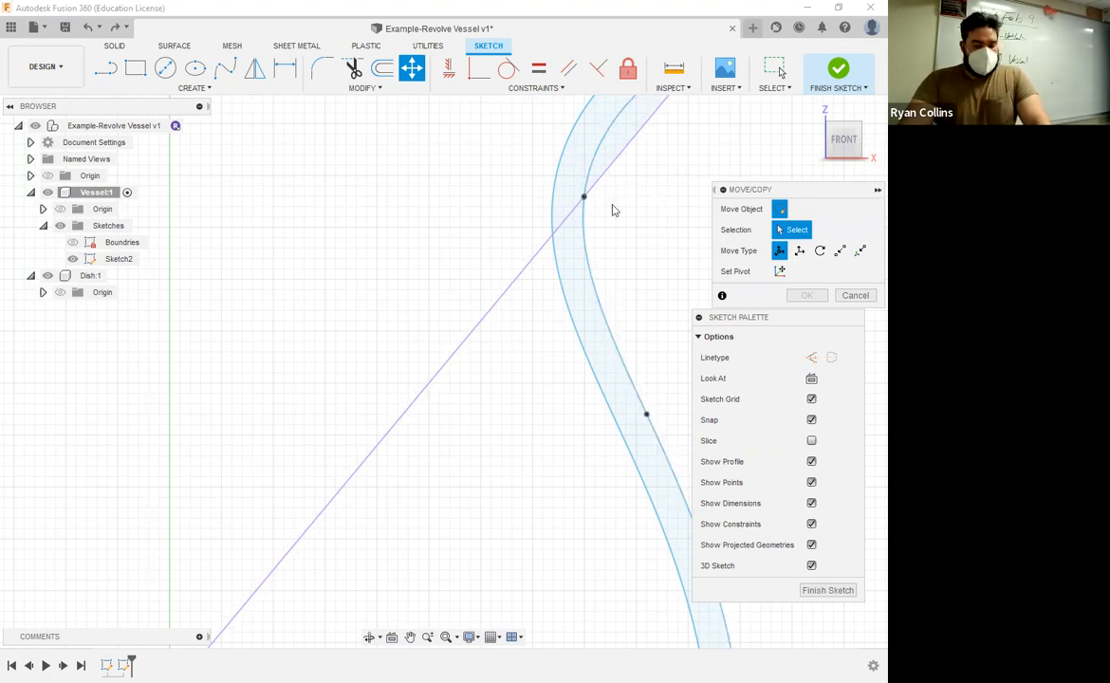
{"action": "key", "text": "Escape"}
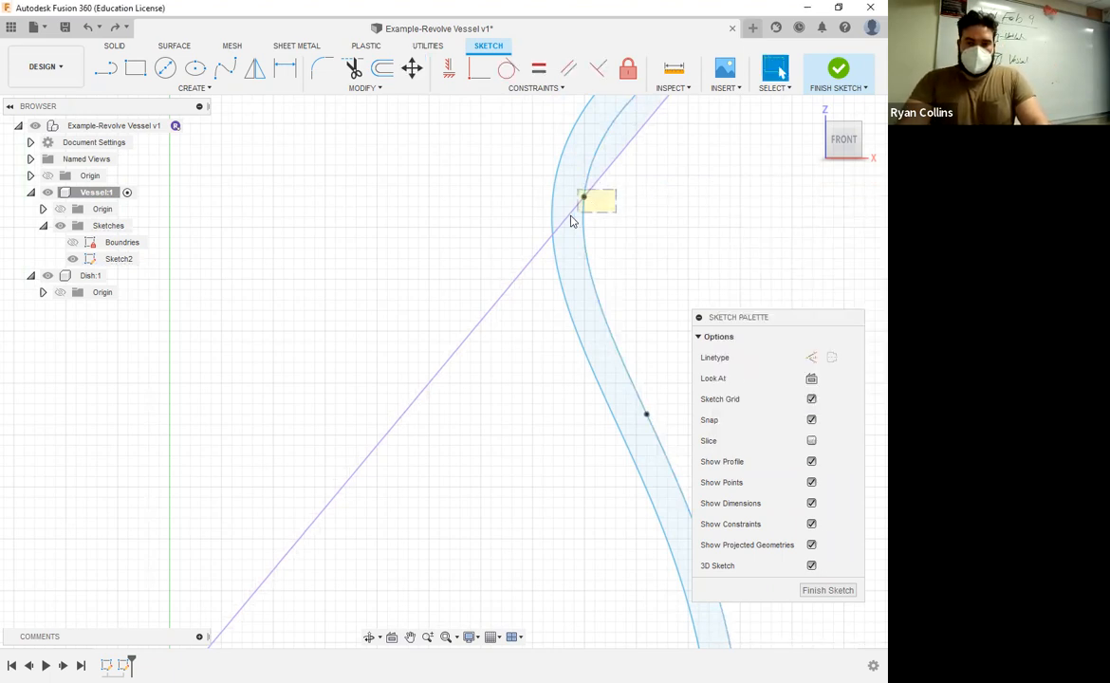
Step: Try to move the outer spline's neck fit point 4 mm along the X direction
{"action": "left_click_drag", "start_coordinate": [539, 166], "coordinate": [621, 226]}
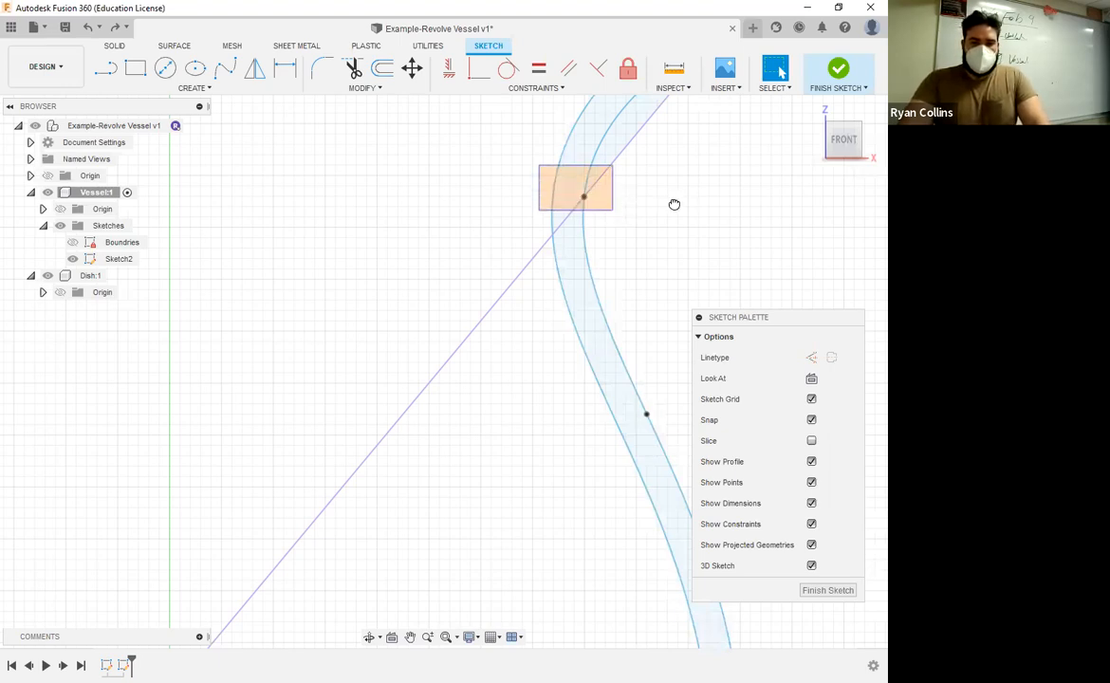
{"action": "key", "text": "m"}
{"action": "scroll", "coordinate": [642, 331], "scroll_direction": "down", "scroll_amount": 4}
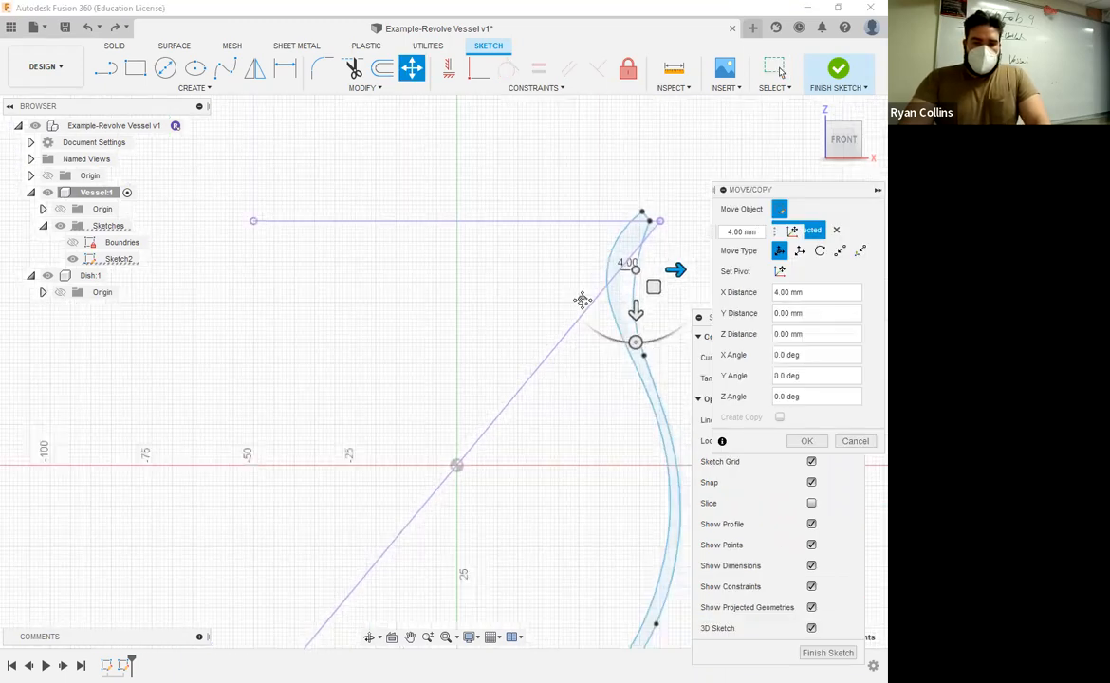
{"action": "scroll", "coordinate": [522, 243], "scroll_direction": "down", "scroll_amount": 1}
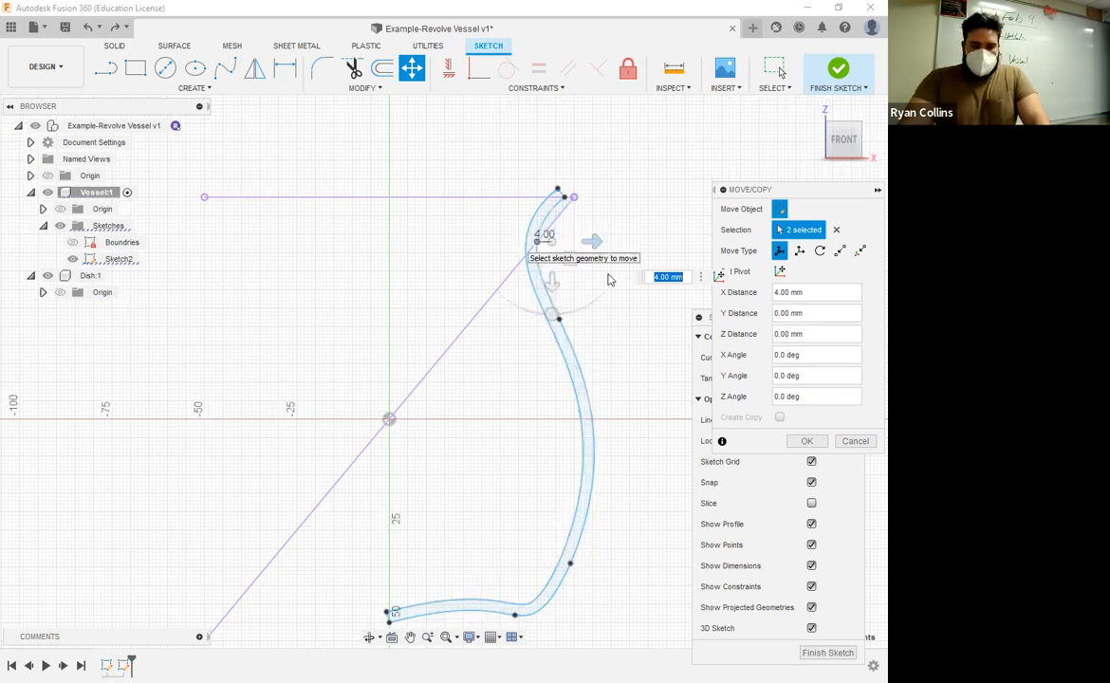
{"action": "key", "text": "Return"}
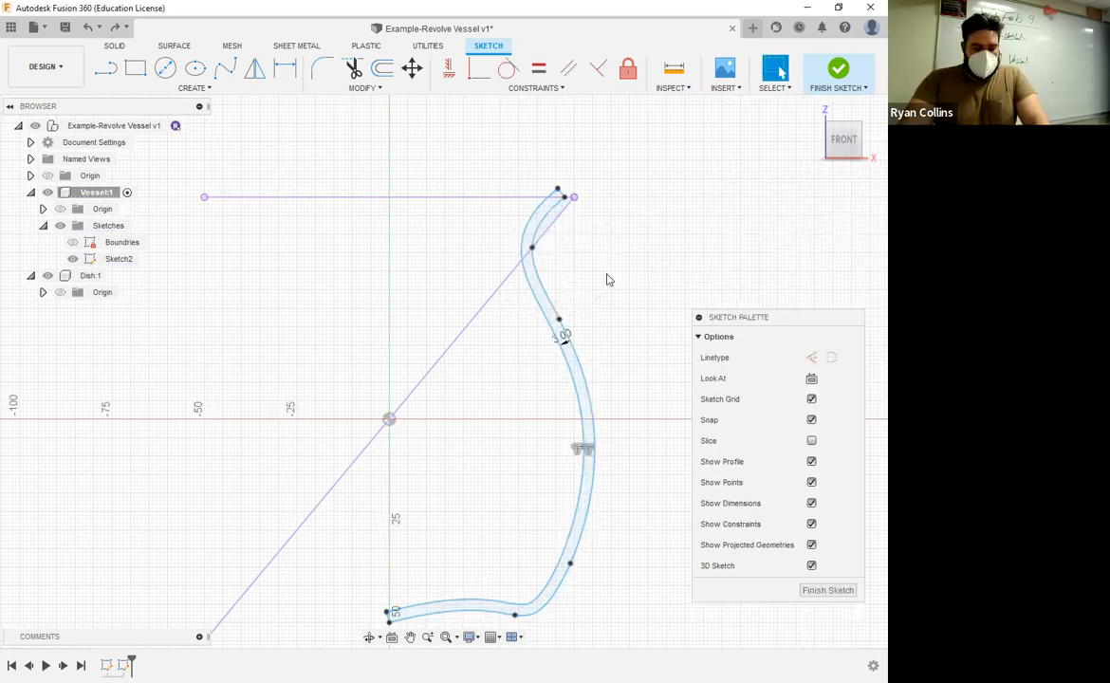
Step: Activate the tangent handle at the outer spline's neck fit point and tilt its upper end outward to reshape the neck curve
{"action": "left_click", "coordinate": [533, 250]}
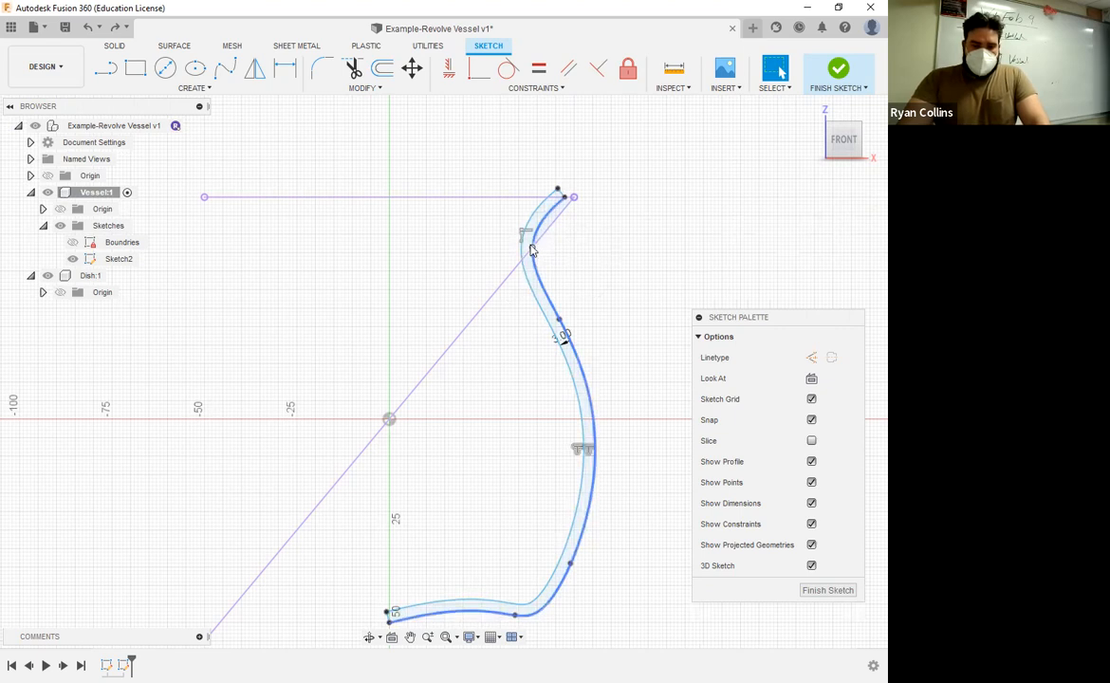
{"action": "right_click", "coordinate": [533, 249]}
{"action": "left_click", "coordinate": [483, 389]}
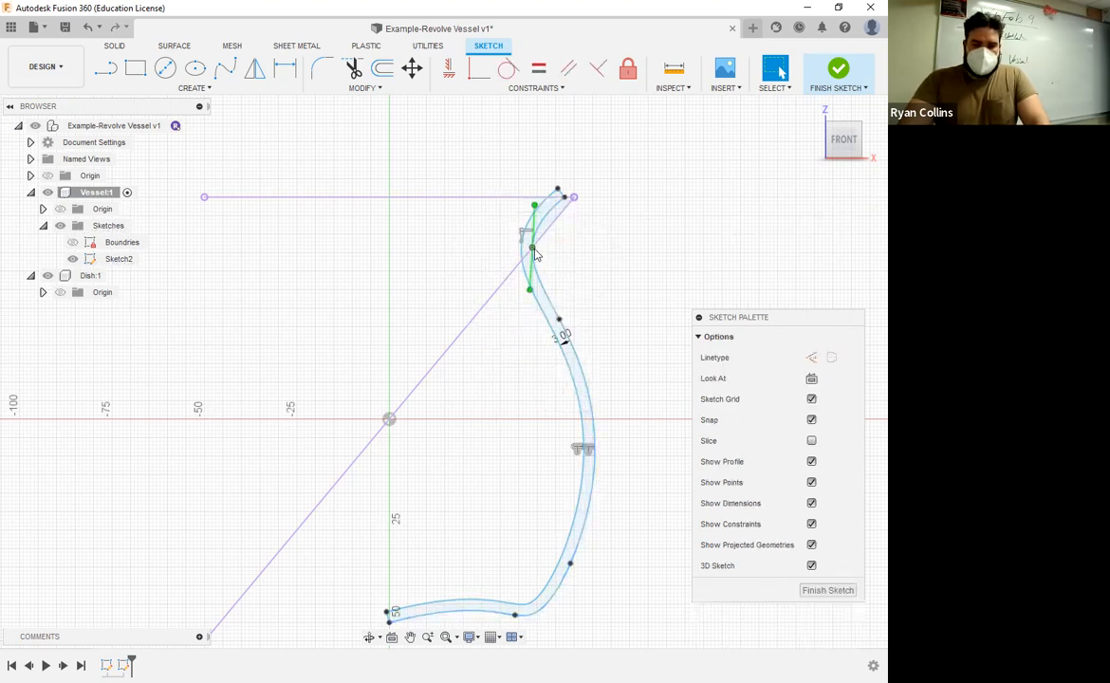
{"action": "mouse_move", "coordinate": [531, 256]}
{"action": "left_mouse_down"}
{"action": "mouse_move", "coordinate": [563, 251]}
{"action": "mouse_move", "coordinate": [545, 263]}
{"action": "left_mouse_up"}
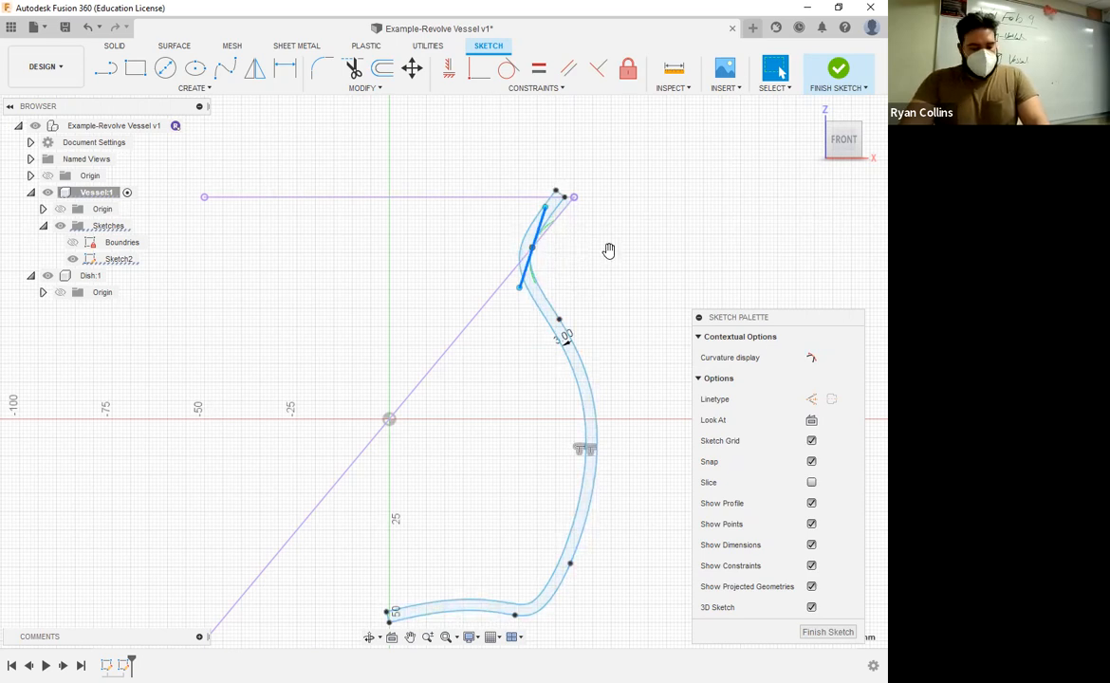
{"action": "left_click", "coordinate": [560, 257]}
Step: Remove the remaining coincident constraint at the outer spline's neck fit point where it meets the diagonal line
{"action": "scroll", "coordinate": [559, 258], "scroll_direction": "up", "scroll_amount": 3}
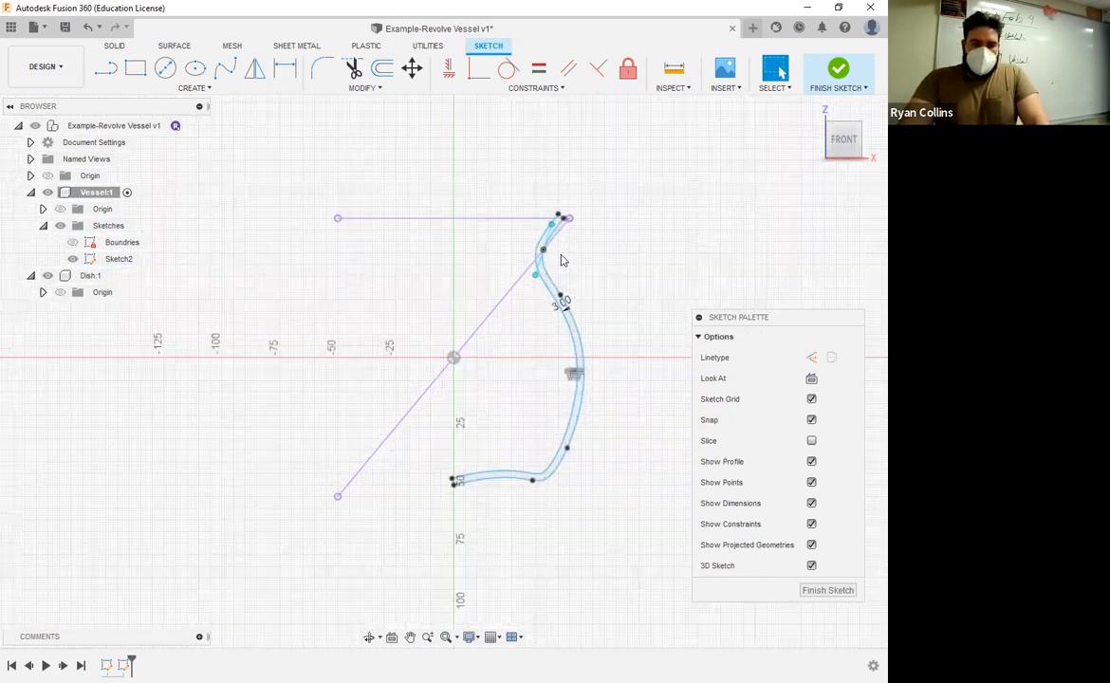
{"action": "scroll", "coordinate": [514, 227], "scroll_direction": "up", "scroll_amount": 2}
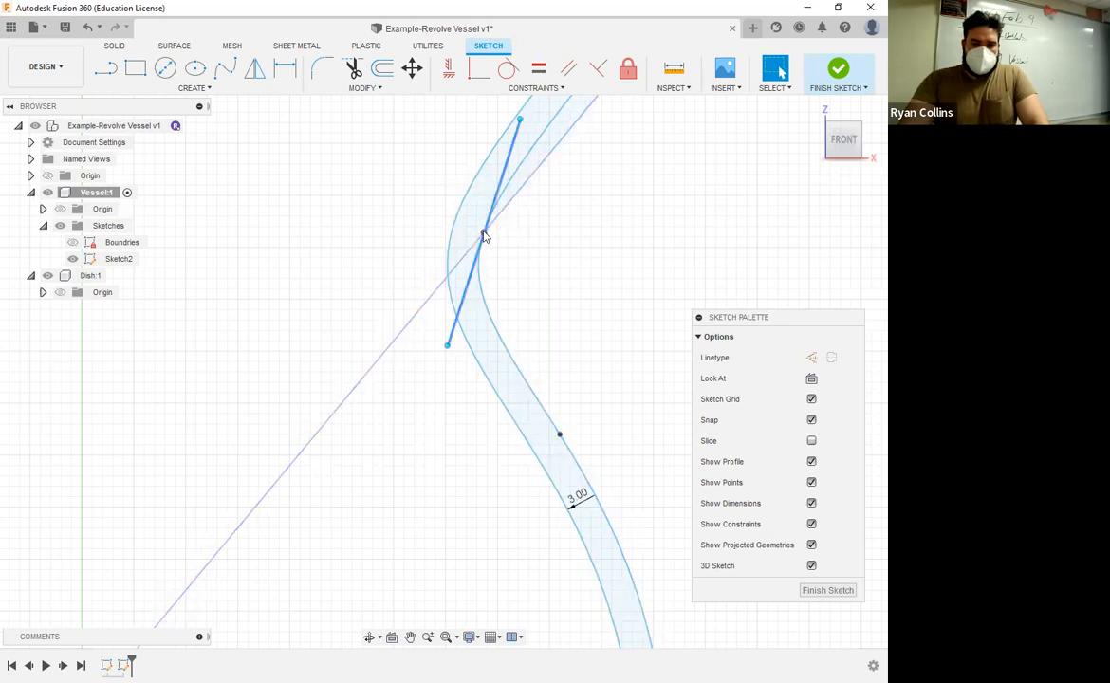
{"action": "right_click", "coordinate": [484, 235]}
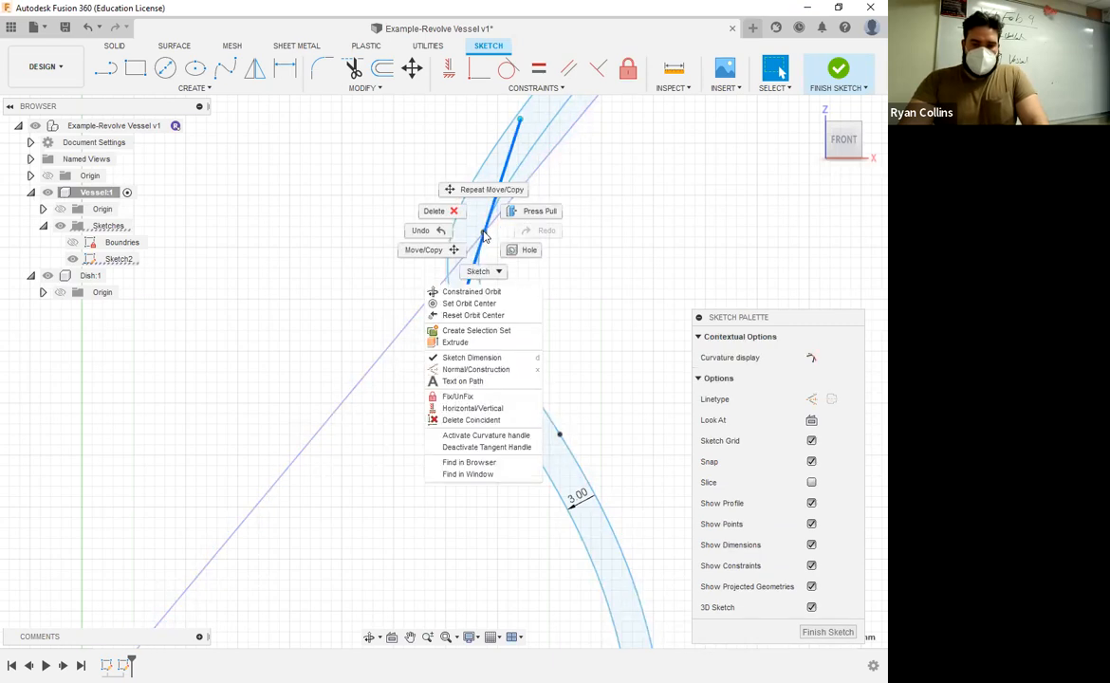
{"action": "left_click", "coordinate": [459, 421]}
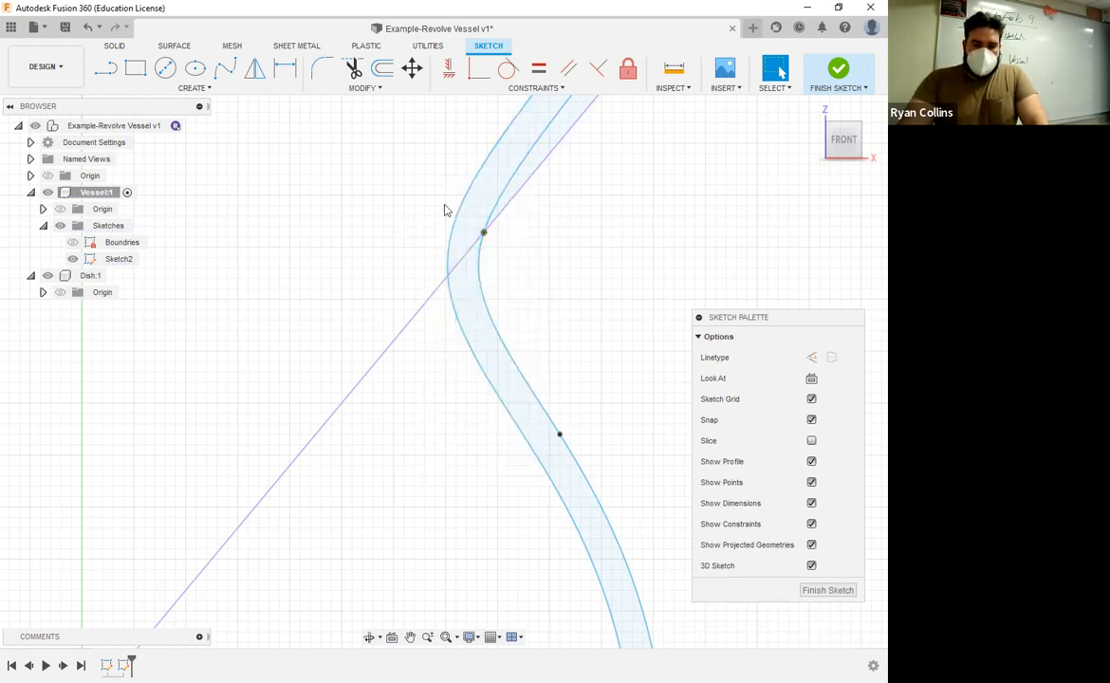
{"action": "left_click_drag", "start_coordinate": [445, 205], "coordinate": [482, 236]}
{"action": "right_click", "coordinate": [482, 236]}
{"action": "left_click", "coordinate": [469, 320]}
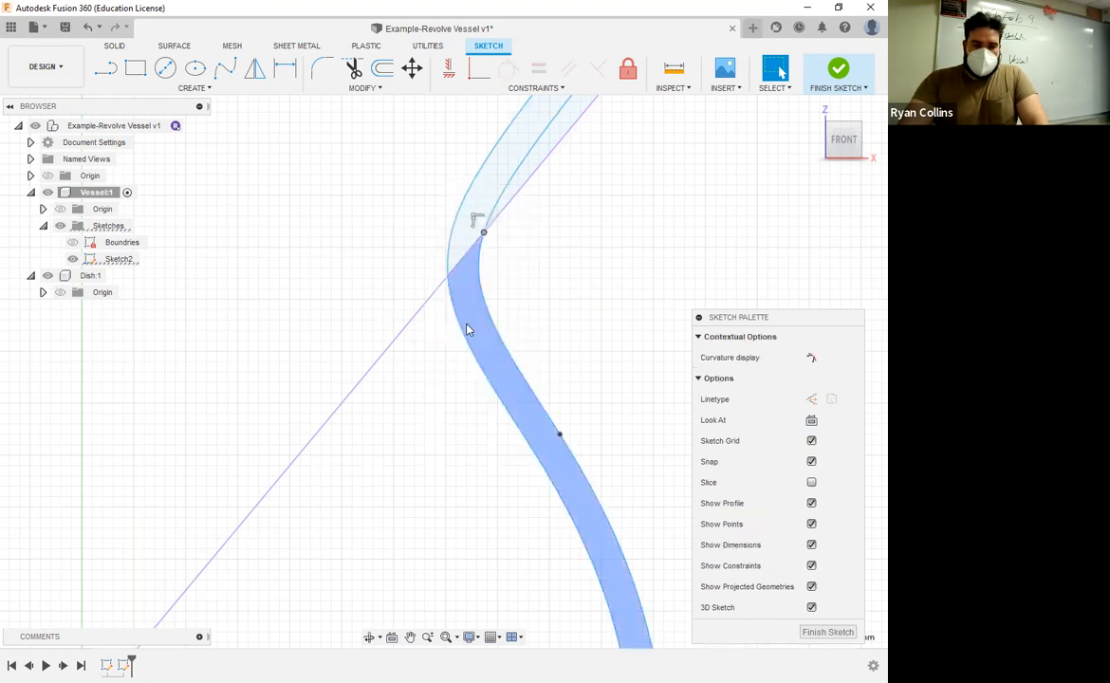
Step: Try to shift the selected neck fit point 6 mm along the X direction with Move/Copy
{"action": "left_click", "coordinate": [508, 260]}
{"action": "left_click_drag", "start_coordinate": [427, 206], "coordinate": [535, 263]}
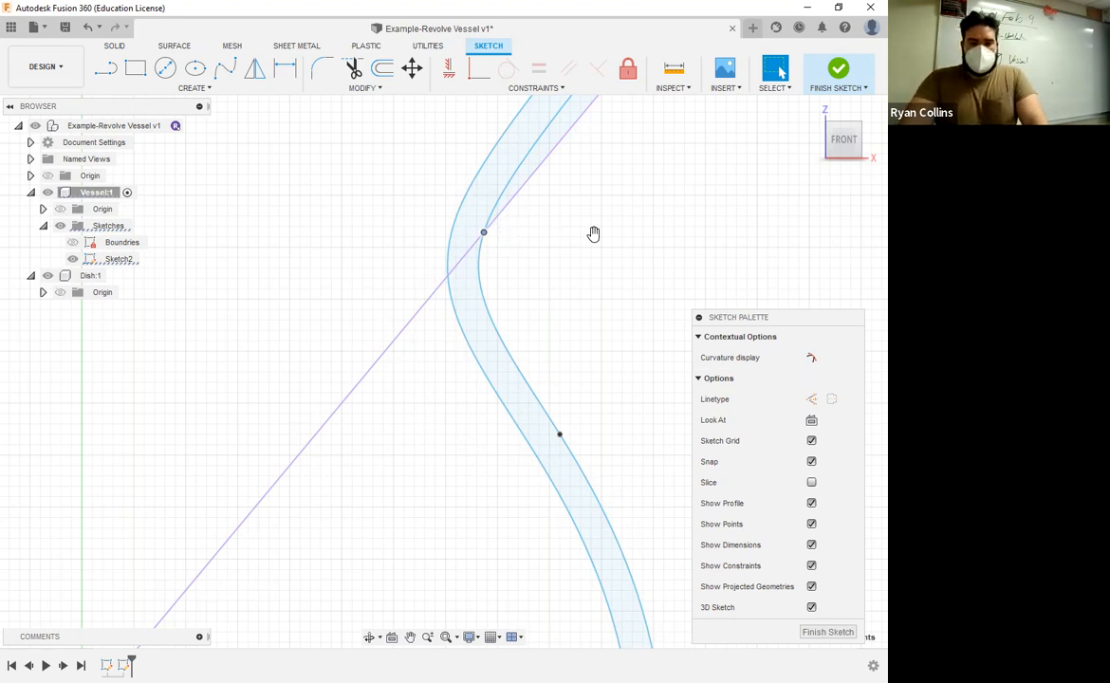
{"action": "key", "text": "m"}
{"action": "left_click_drag", "start_coordinate": [508, 232], "coordinate": [577, 230]}
{"action": "key", "text": "Escape"}
{"action": "mouse_move", "coordinate": [418, 201]}
{"action": "left_mouse_down"}
{"action": "mouse_move", "coordinate": [547, 277]}
{"action": "mouse_move", "coordinate": [519, 249]}
{"action": "left_mouse_up"}
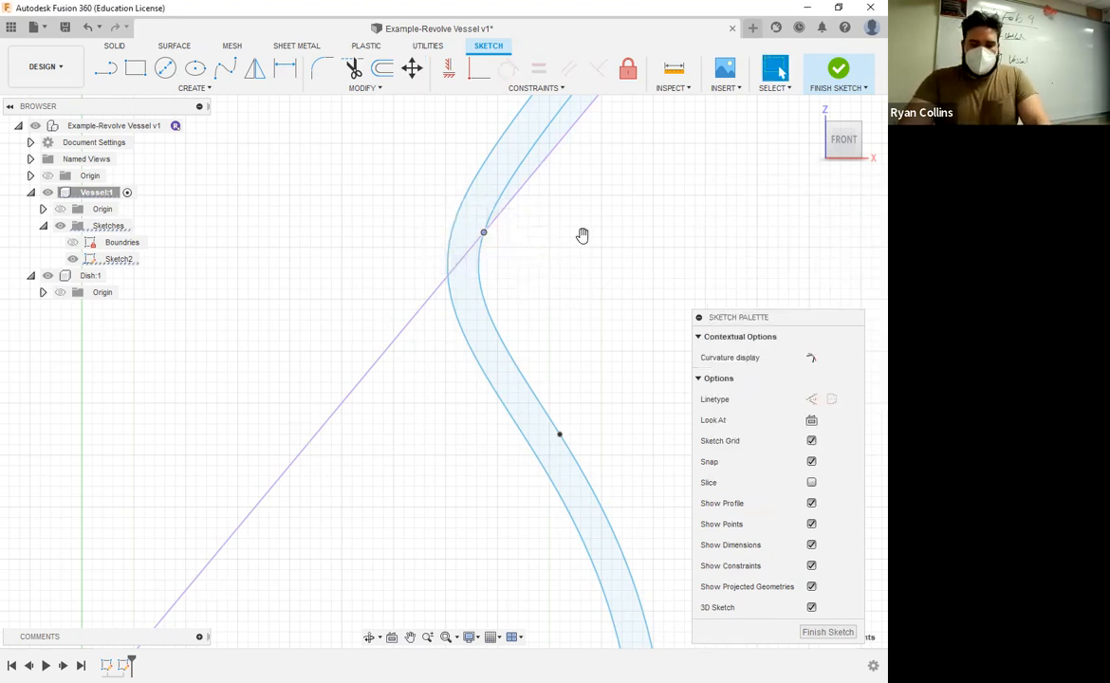
{"action": "key", "text": "m"}
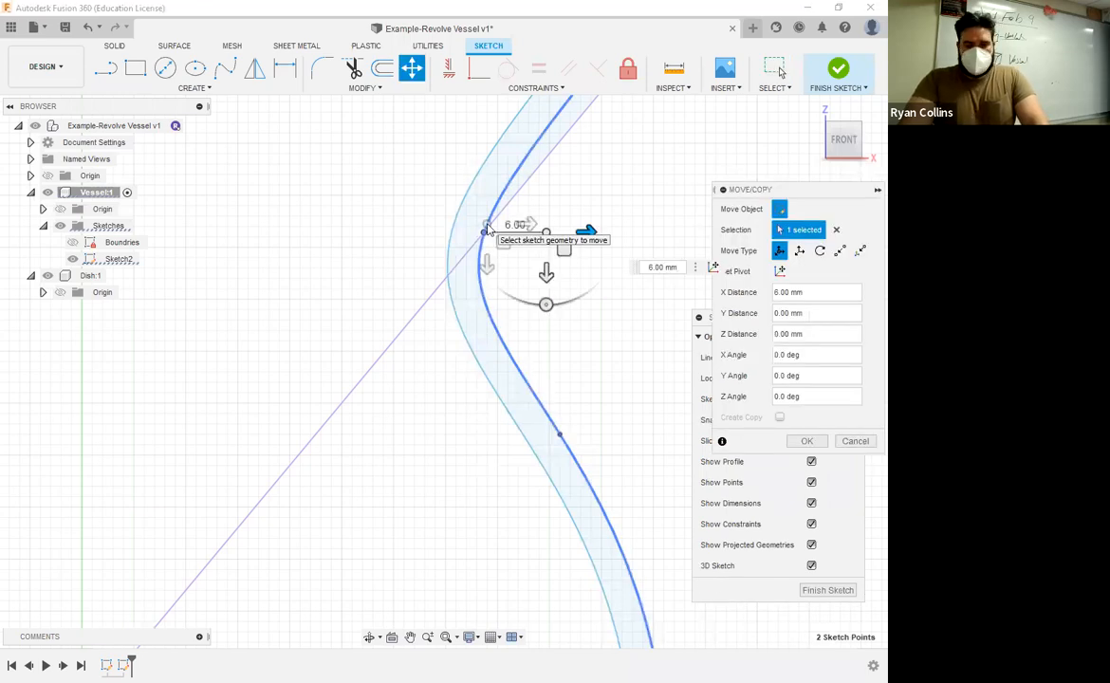
{"action": "key", "text": "Escape"}
{"action": "left_click_drag", "start_coordinate": [387, 190], "coordinate": [486, 237]}
{"action": "right_click", "coordinate": [485, 235]}
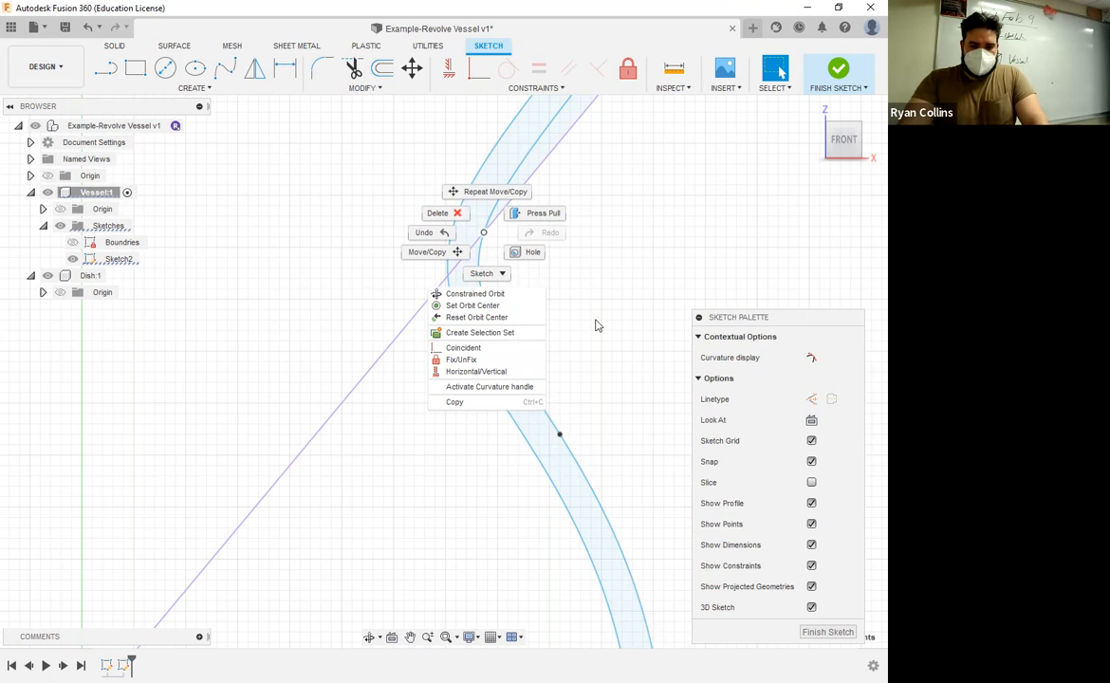
{"action": "key", "text": "Escape"}
{"action": "scroll", "coordinate": [579, 308], "scroll_direction": "down", "scroll_amount": 3}
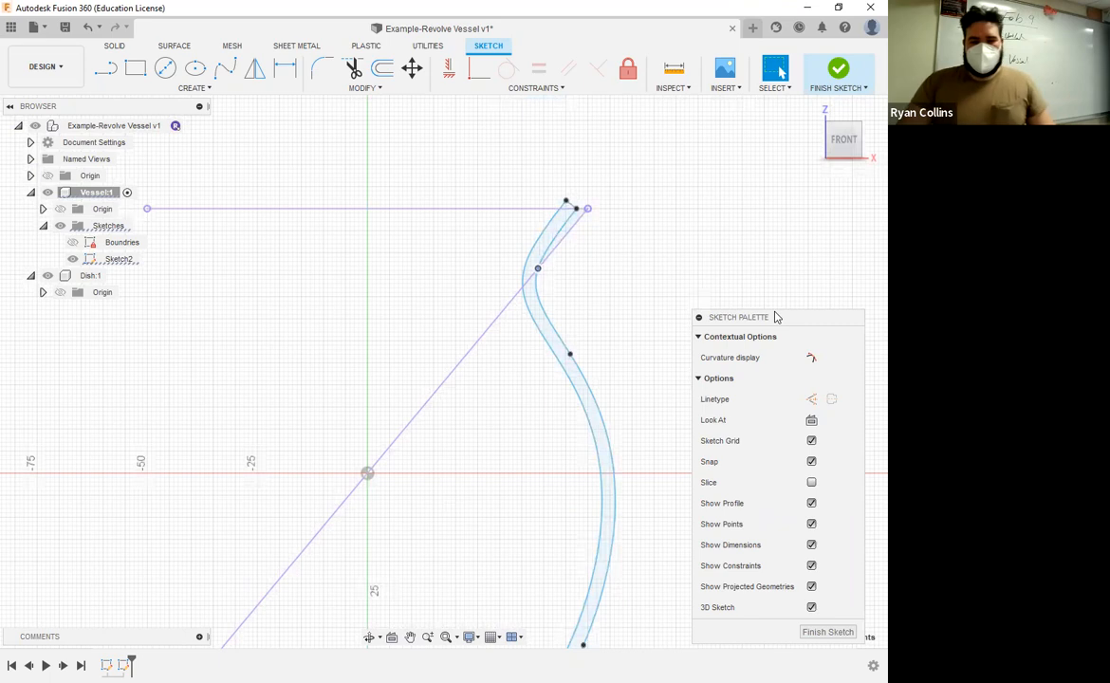
{"action": "left_click", "coordinate": [755, 240]}
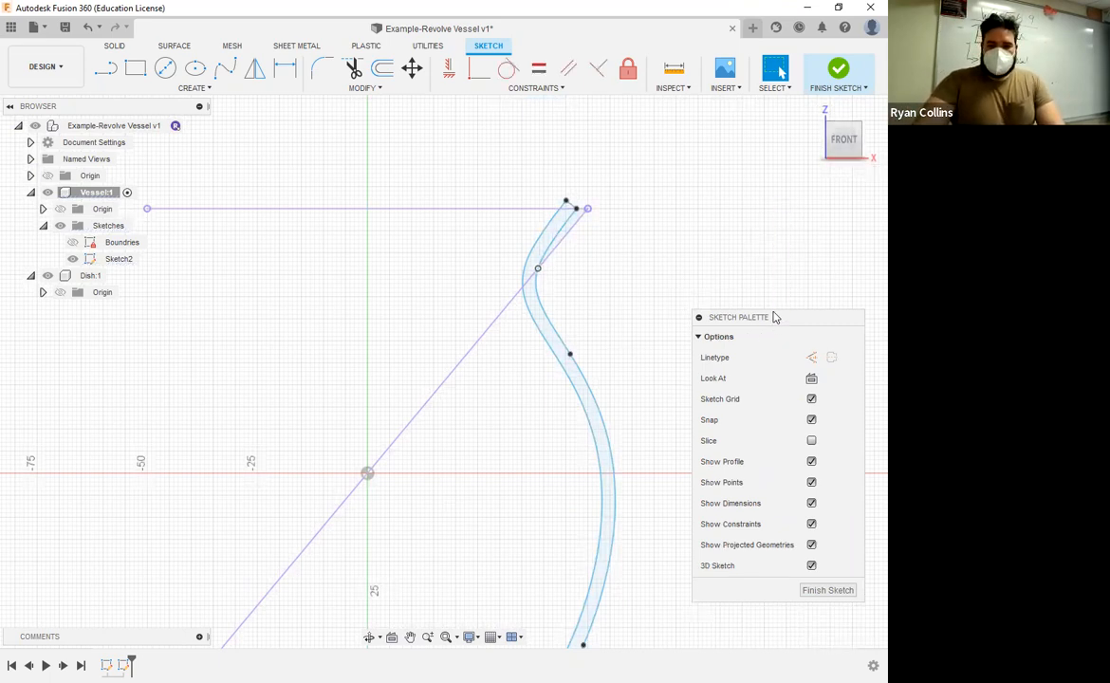
Step: Move the sketch palette higher beside the wall profile and finish the sketch
{"action": "left_click_drag", "start_coordinate": [773, 317], "coordinate": [763, 184]}
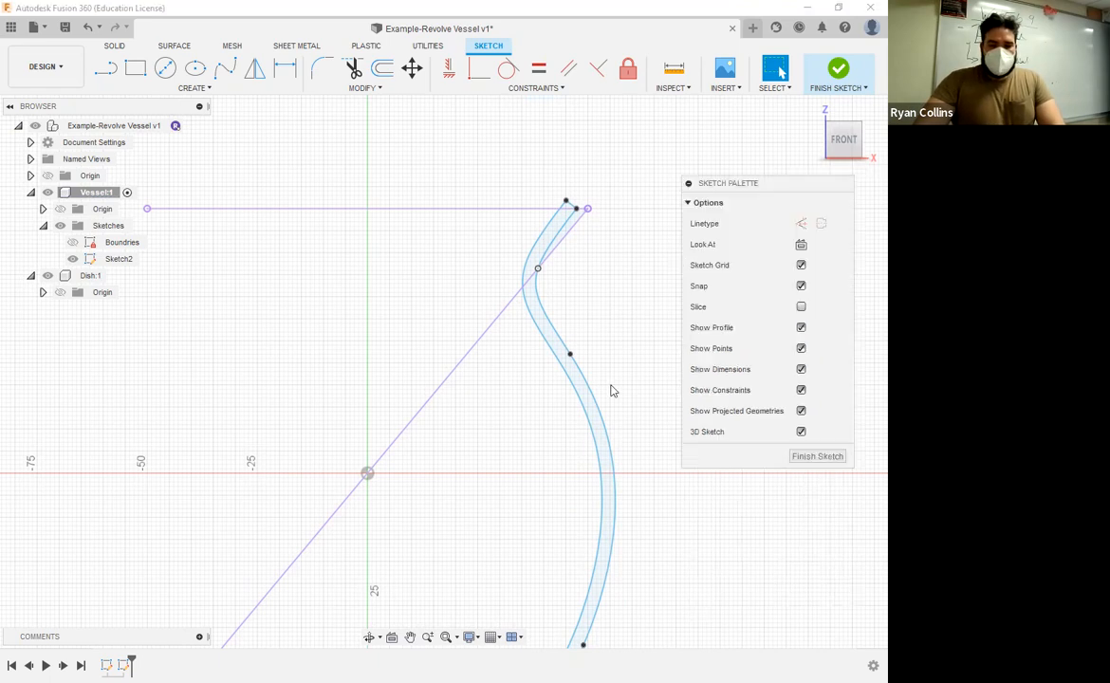
{"action": "scroll", "coordinate": [612, 390], "scroll_direction": "down", "scroll_amount": 3}
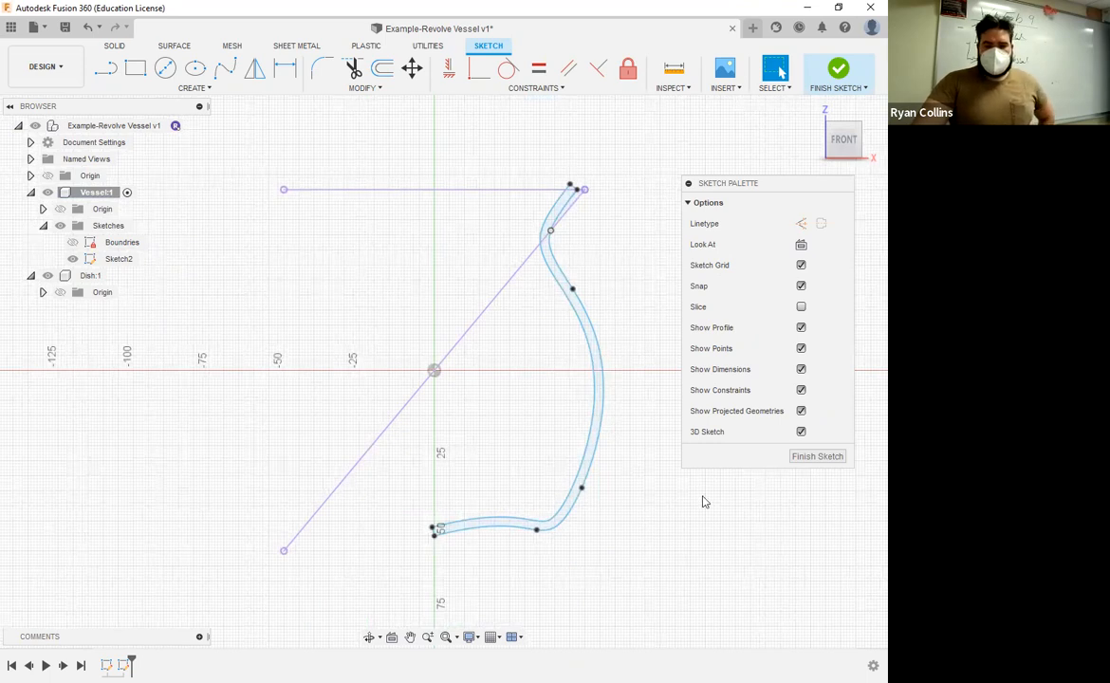
{"action": "left_click", "coordinate": [838, 71]}
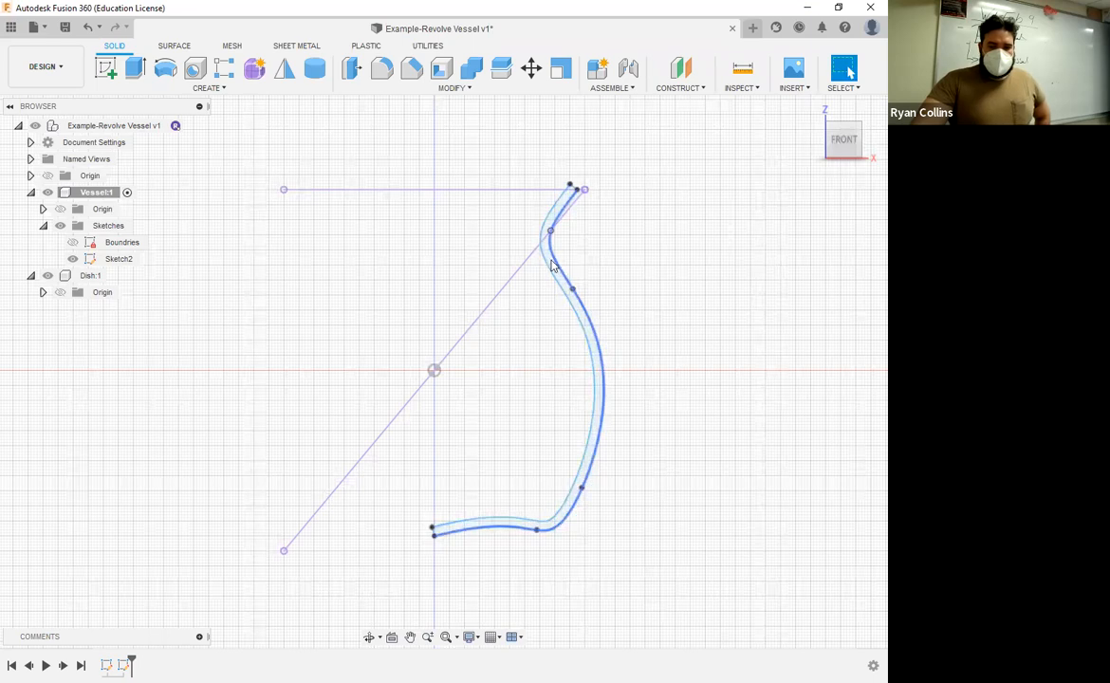
Step: Delete the diagonal line that crosses the wall profile at the neck and divides it into separate regions
{"action": "left_click", "coordinate": [594, 346]}
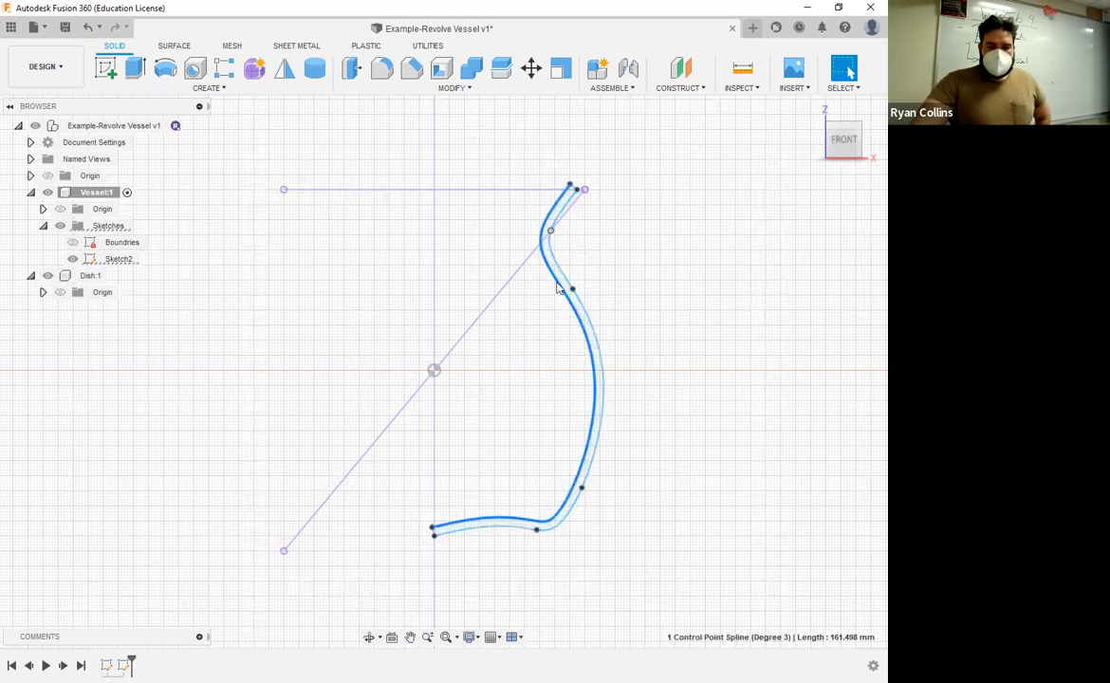
{"action": "scroll", "coordinate": [536, 192], "scroll_direction": "up", "scroll_amount": 3}
{"action": "scroll", "coordinate": [578, 266], "scroll_direction": "up", "scroll_amount": 5}
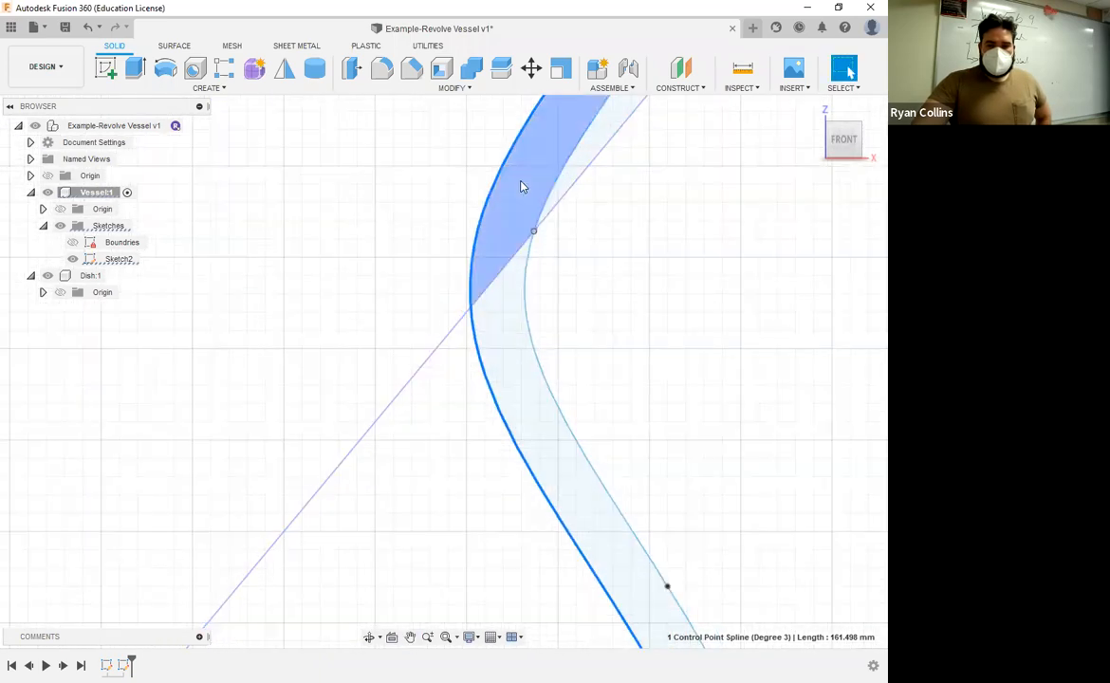
{"action": "scroll", "coordinate": [664, 389], "scroll_direction": "down", "scroll_amount": 5}
{"action": "middle_click_drag", "start_coordinate": [671, 391], "coordinate": [573, 292]}
{"action": "scroll", "coordinate": [597, 233], "scroll_direction": "down", "scroll_amount": 3}
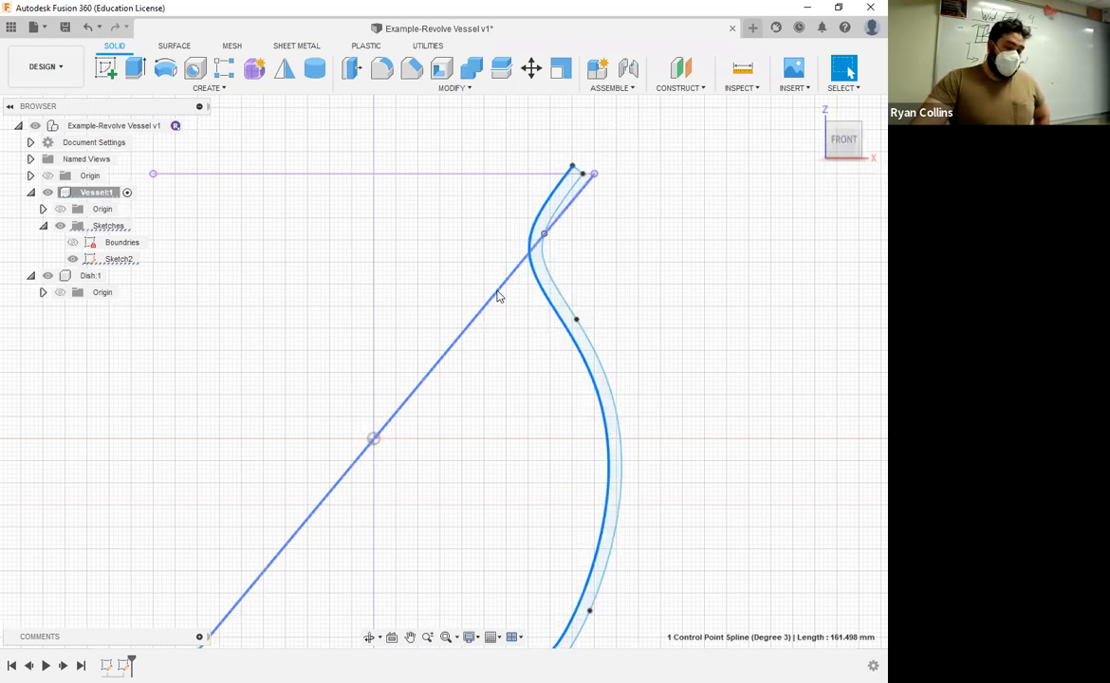
{"action": "left_click", "coordinate": [462, 330]}
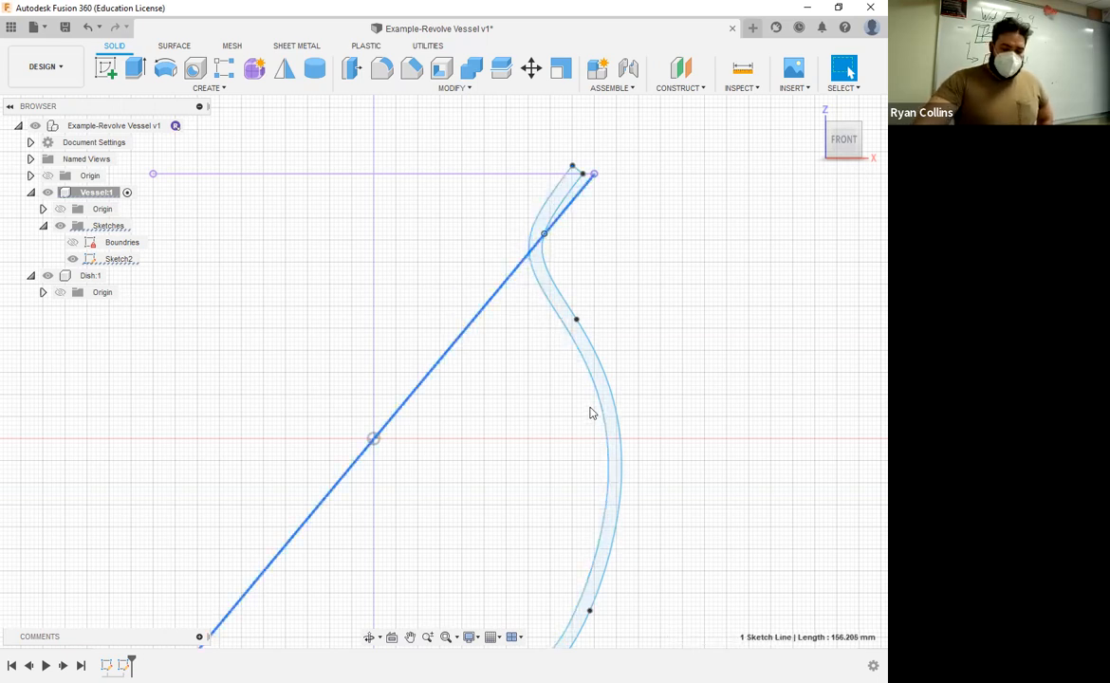
{"action": "key", "text": "Delete"}
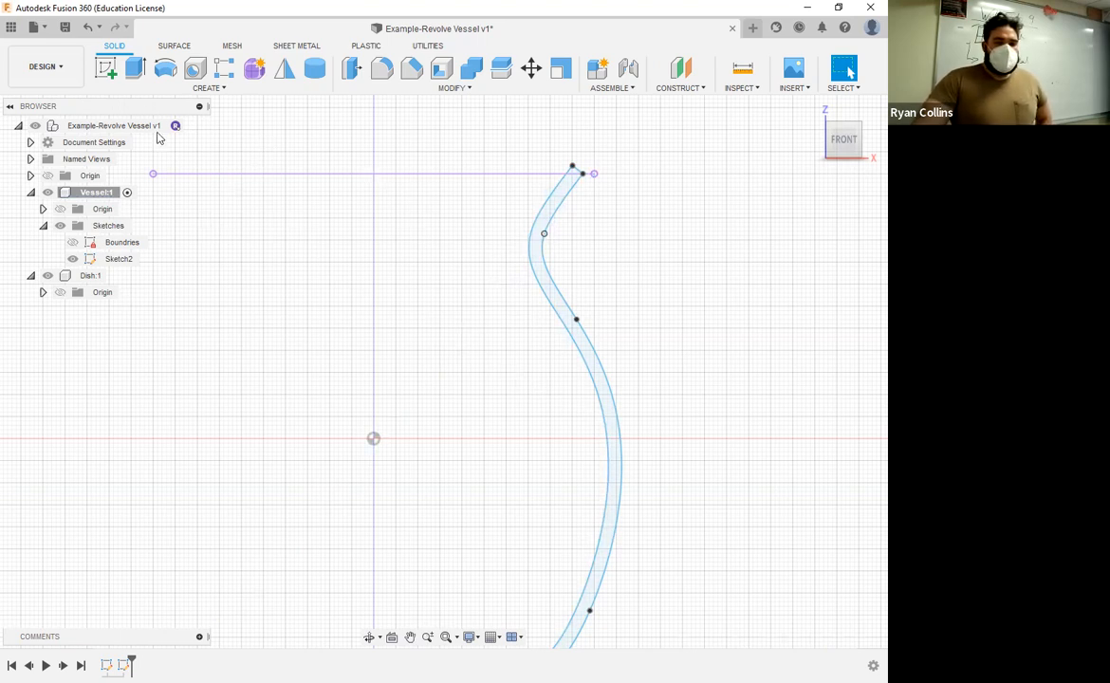
Step: Start a Revolve and select both closed regions of the vessel wall profile, including the small triangle at the rim
{"action": "scroll", "coordinate": [314, 394], "scroll_direction": "down", "scroll_amount": 3}
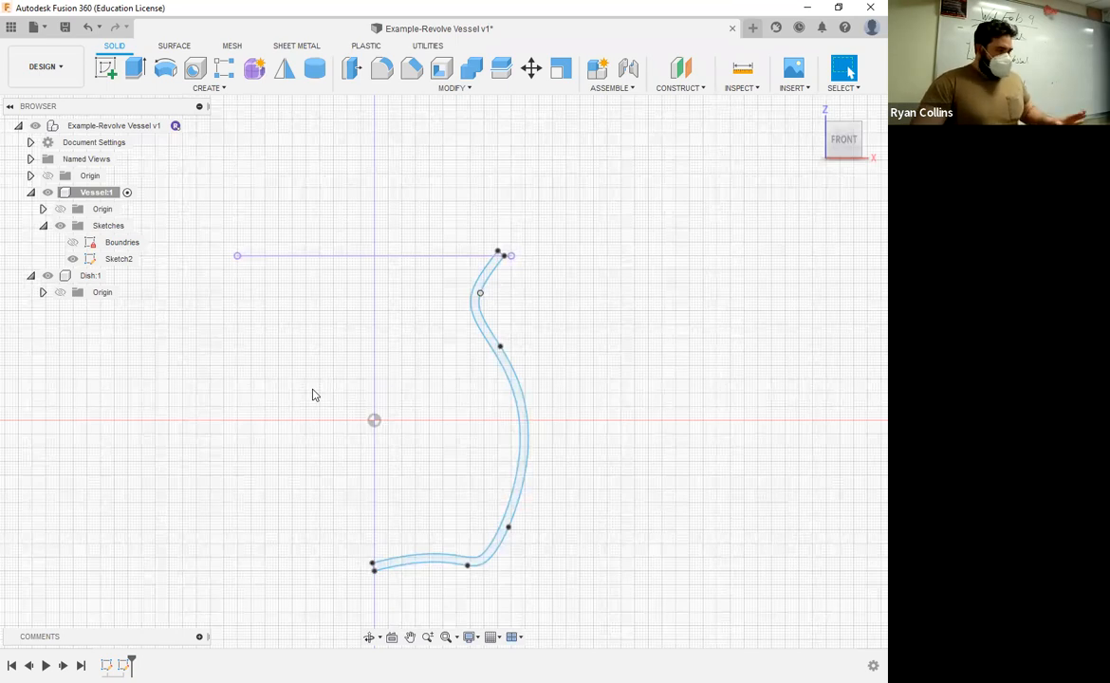
{"action": "left_click", "coordinate": [159, 73]}
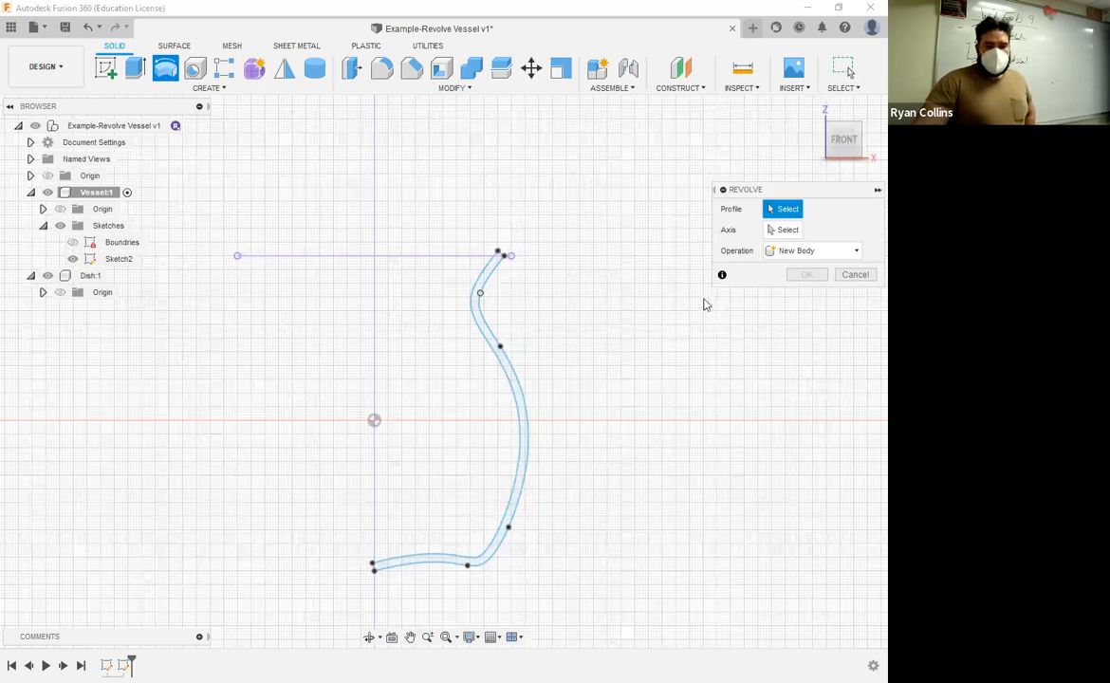
{"action": "left_click", "coordinate": [497, 254]}
{"action": "scroll", "coordinate": [499, 256], "scroll_direction": "up", "scroll_amount": 4}
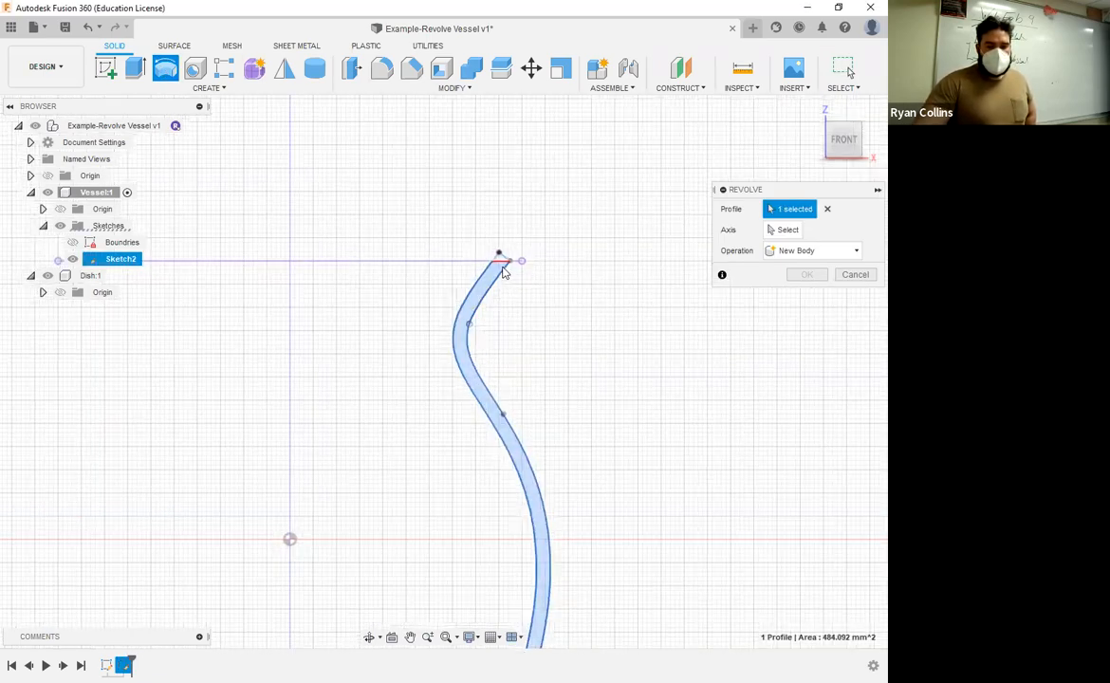
{"action": "left_click", "coordinate": [448, 326]}
{"action": "scroll", "coordinate": [398, 370], "scroll_direction": "down", "scroll_amount": 5}
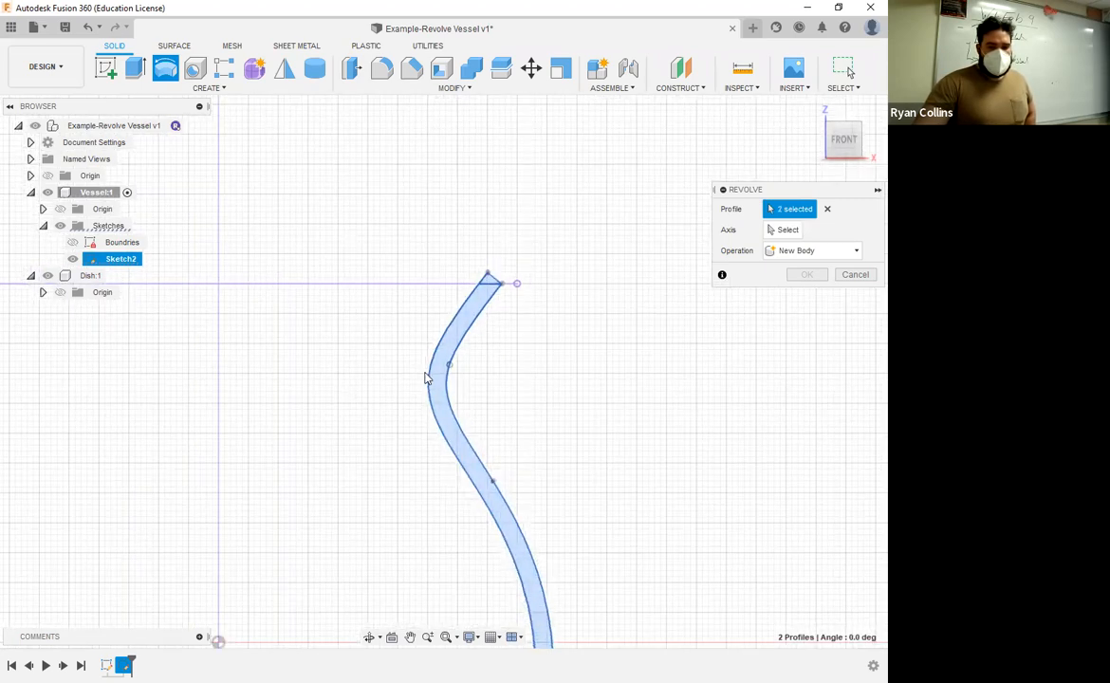
{"action": "scroll", "coordinate": [531, 360], "scroll_direction": "down", "scroll_amount": 2}
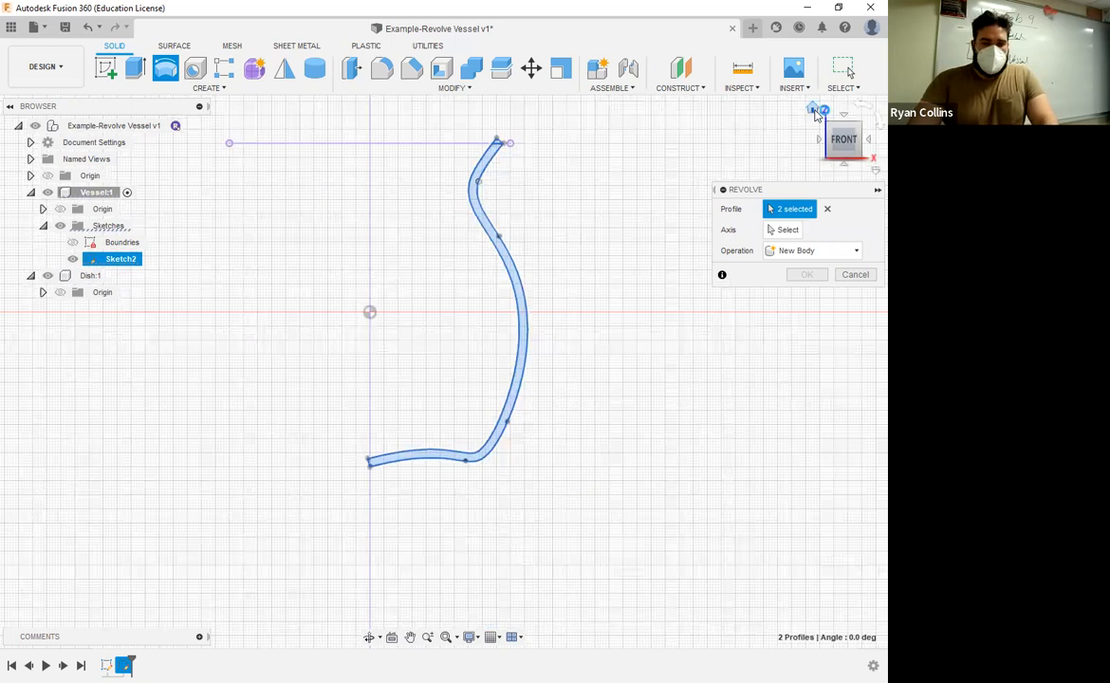
Step: Try a full revolve of the selected wall regions around the vertical Z axis as a new body
{"action": "left_click", "coordinate": [812, 110]}
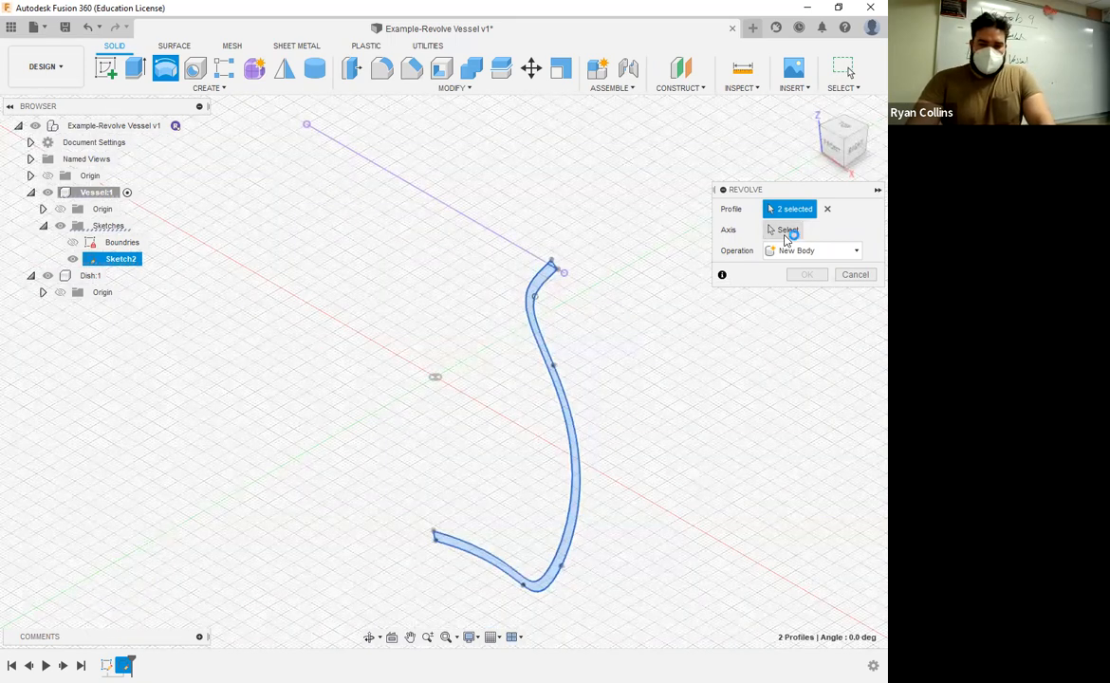
{"action": "left_click", "coordinate": [786, 231]}
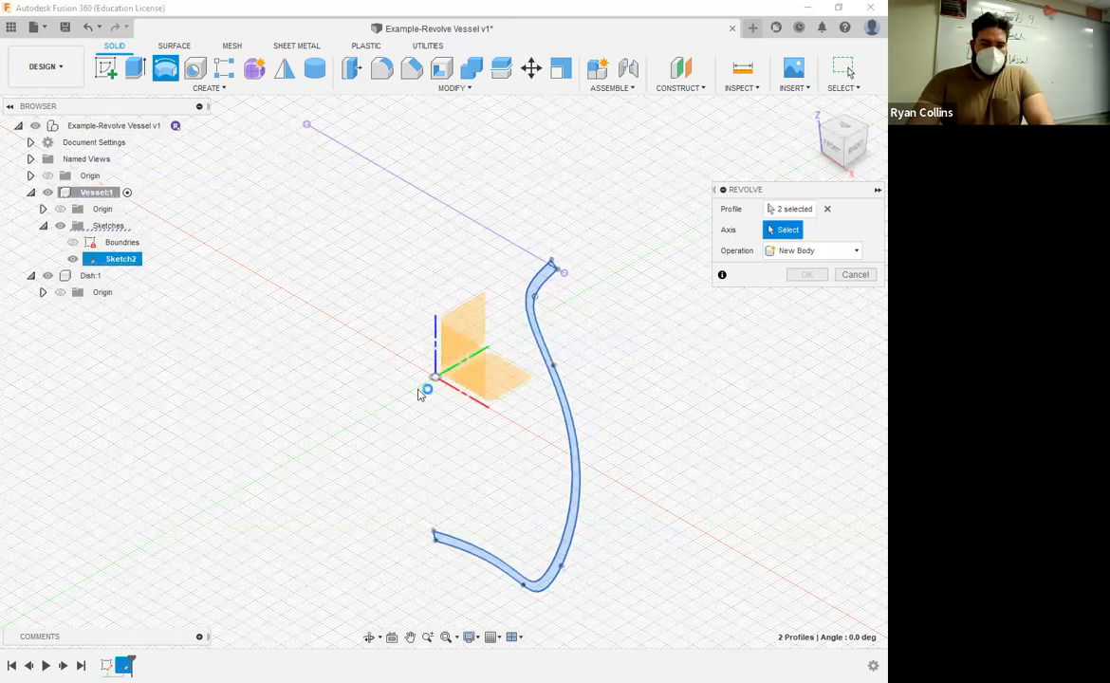
{"action": "left_click", "coordinate": [437, 338]}
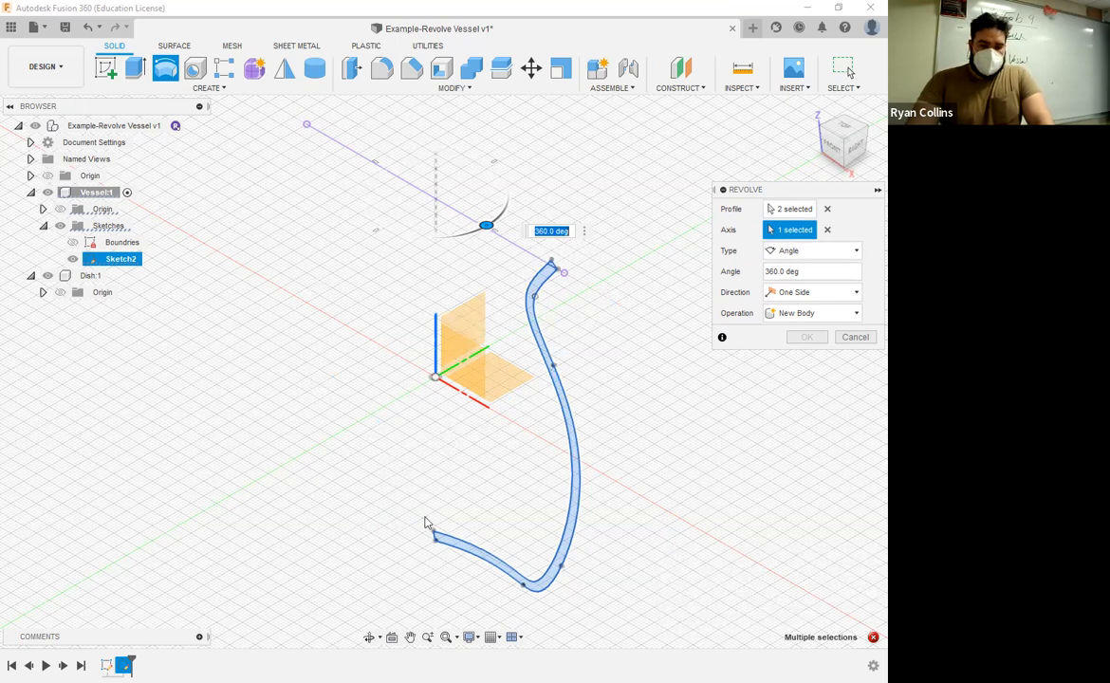
{"action": "scroll", "coordinate": [425, 521], "scroll_direction": "up", "scroll_amount": 5}
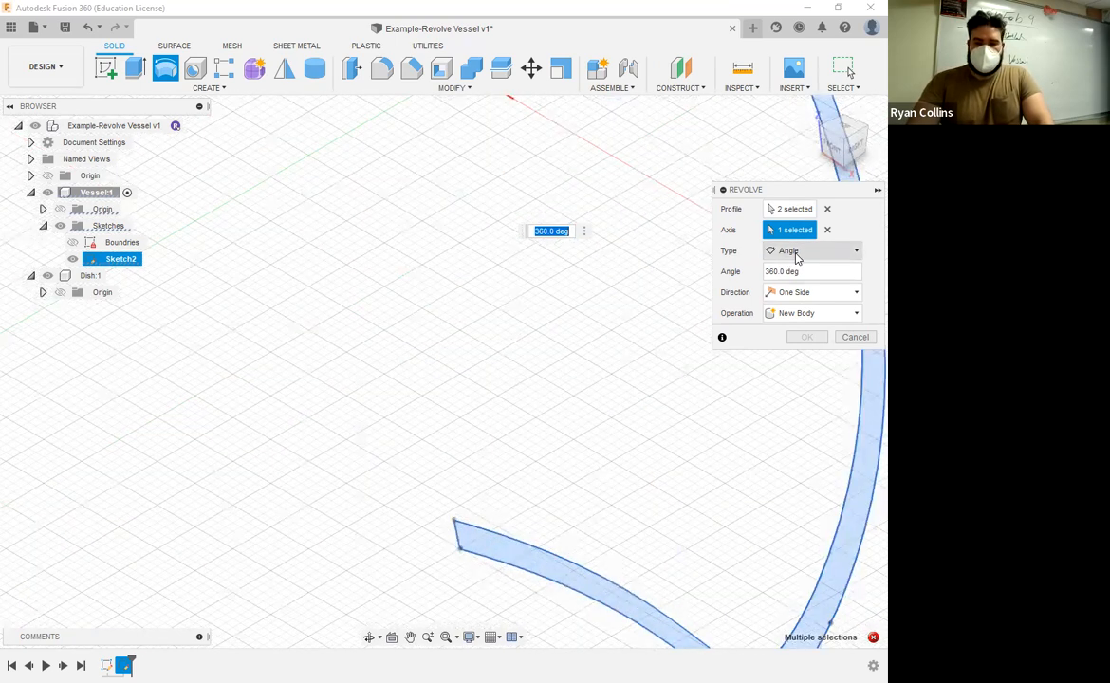
{"action": "left_click", "coordinate": [797, 254]}
{"action": "left_click", "coordinate": [785, 301]}
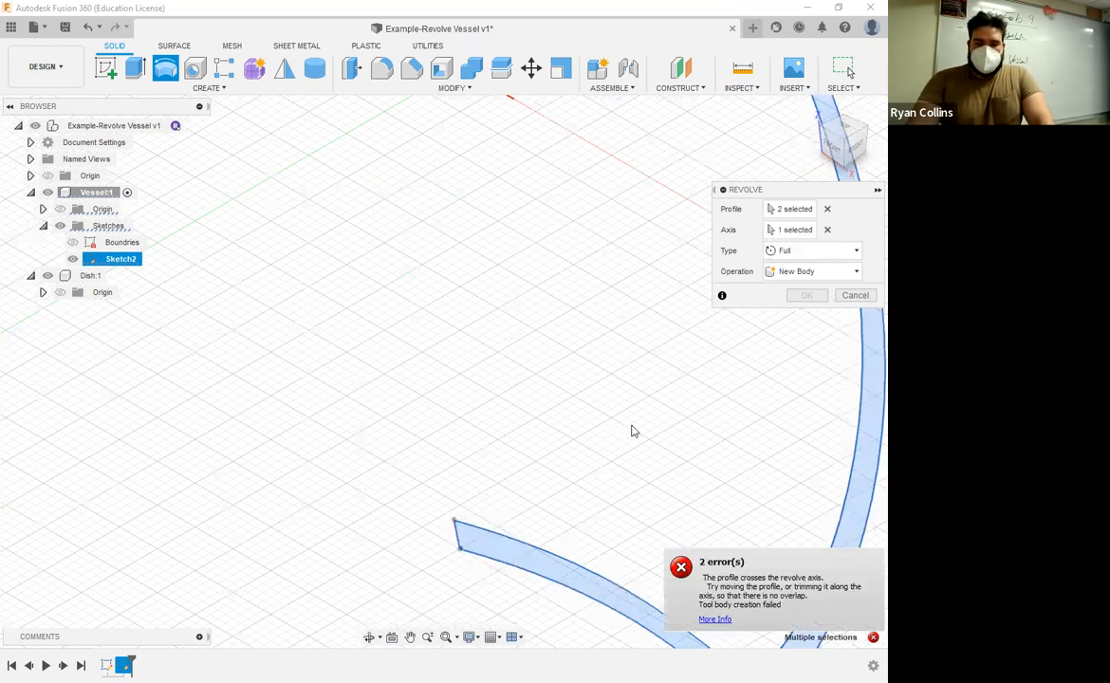
Step: Read the details of the revolve errors and cancel the Revolve
{"action": "scroll", "coordinate": [632, 429], "scroll_direction": "down", "scroll_amount": 3}
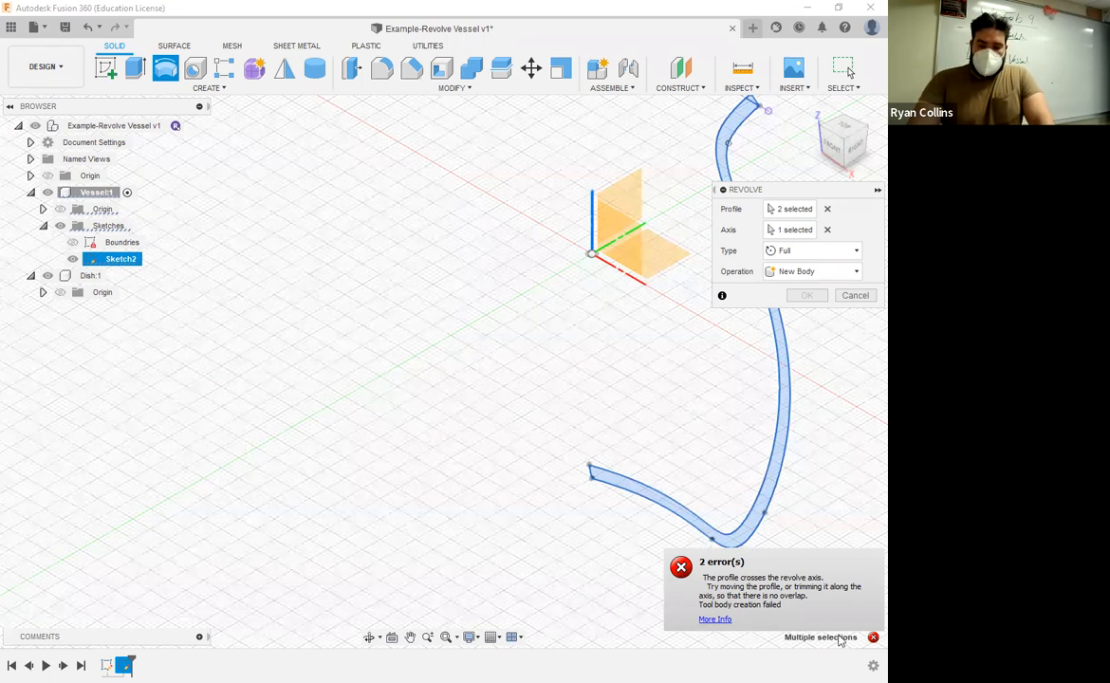
{"action": "mouse_move", "coordinate": [869, 643]}
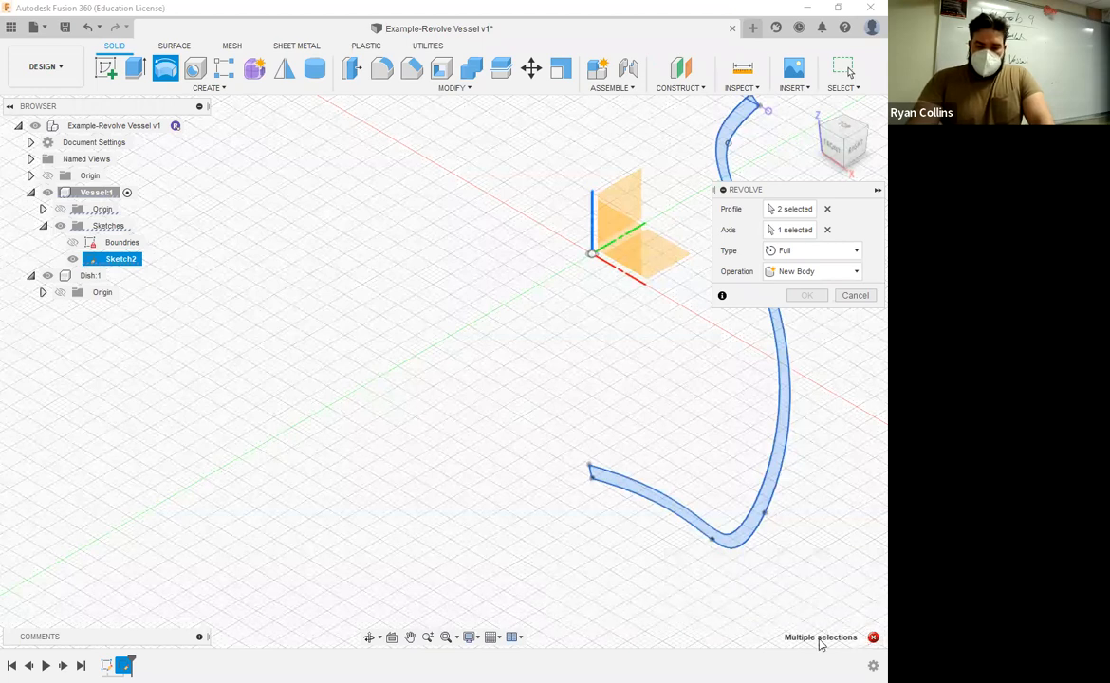
{"action": "left_click", "coordinate": [870, 640]}
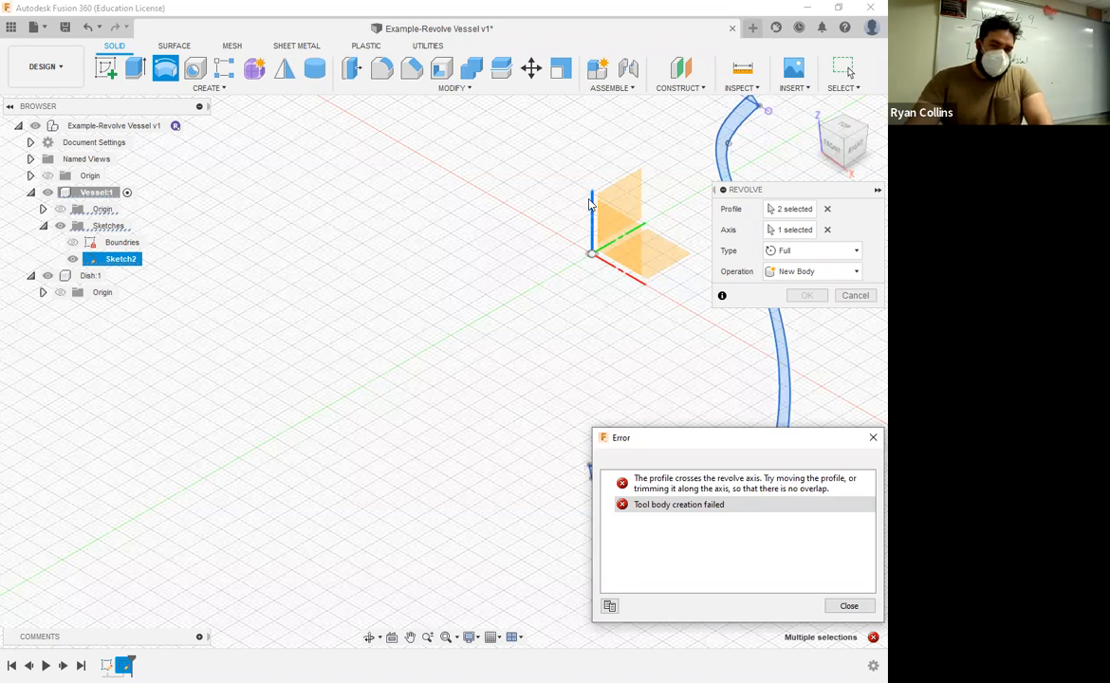
{"action": "left_click", "coordinate": [869, 439]}
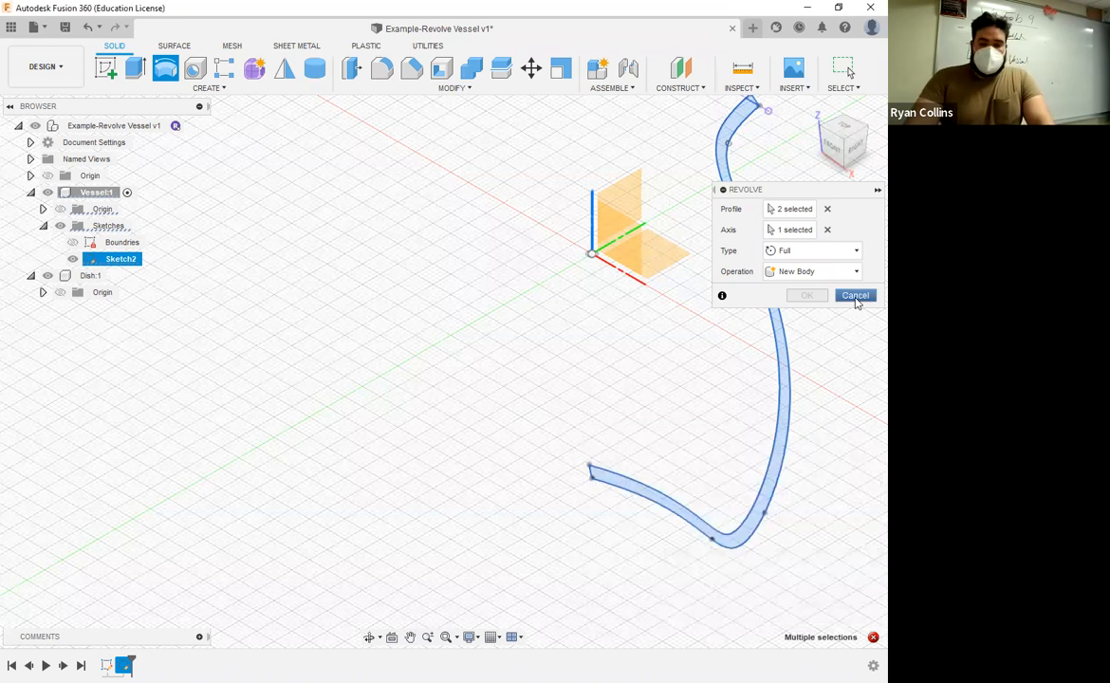
{"action": "left_click", "coordinate": [855, 296]}
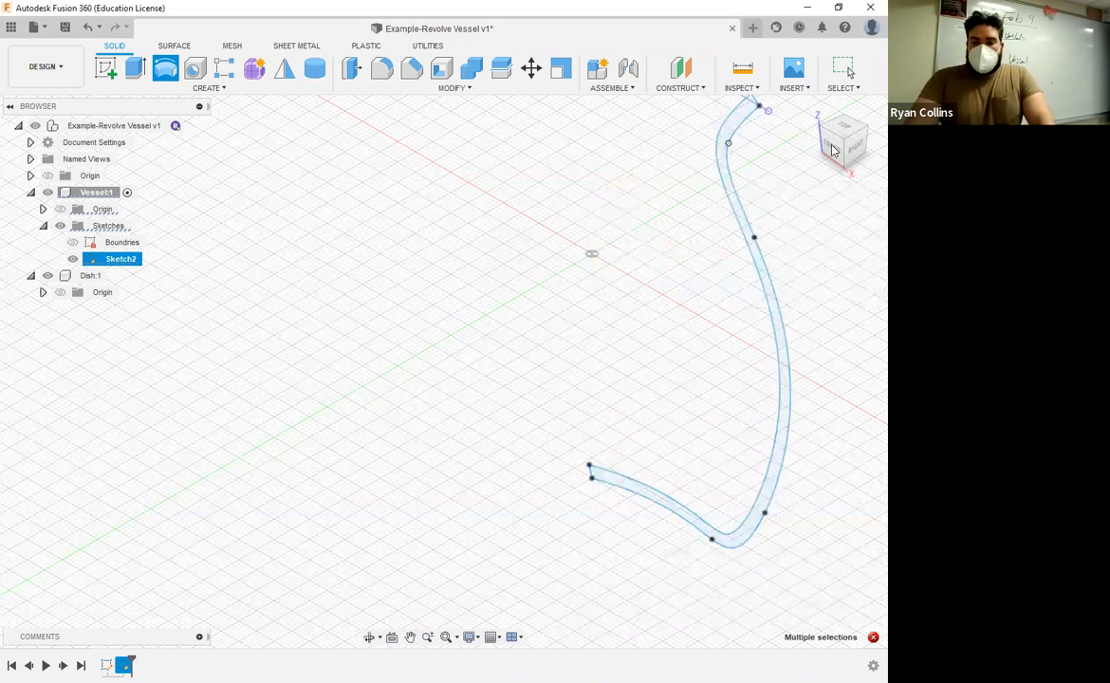
Step: Inspect the profile's base end at the vertical axis from the front and reopen Sketch2 for editing
{"action": "left_click", "coordinate": [835, 150]}
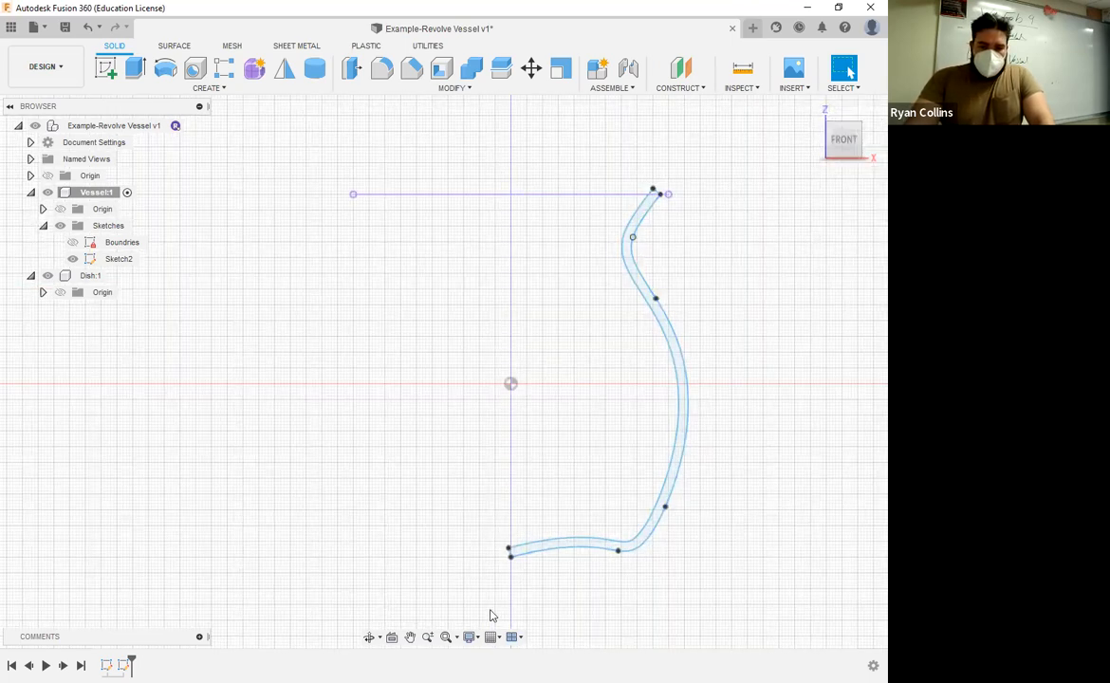
{"action": "scroll", "coordinate": [520, 406], "scroll_direction": "up", "scroll_amount": 2}
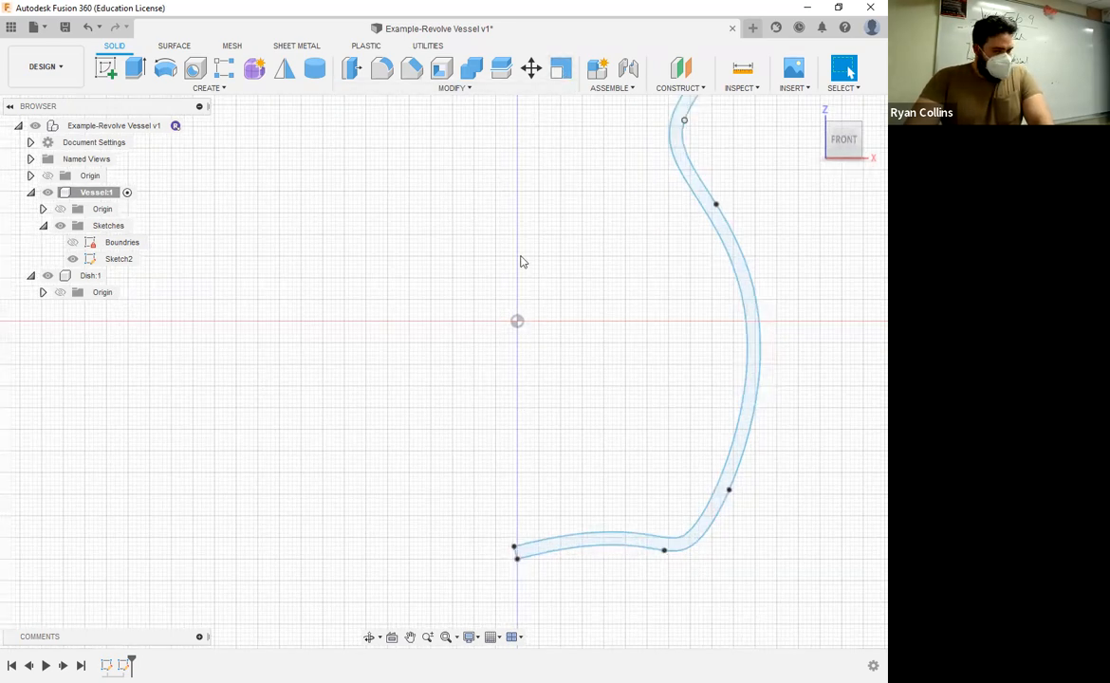
{"action": "scroll", "coordinate": [485, 543], "scroll_direction": "up", "scroll_amount": 7}
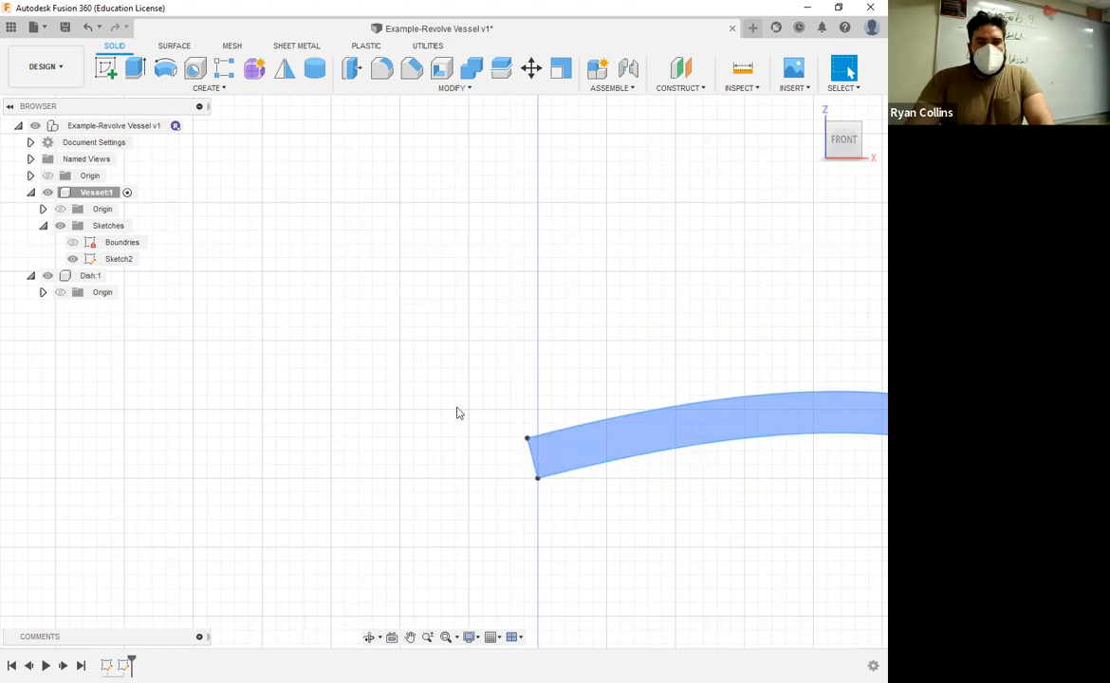
{"action": "scroll", "coordinate": [432, 375], "scroll_direction": "down", "scroll_amount": 5}
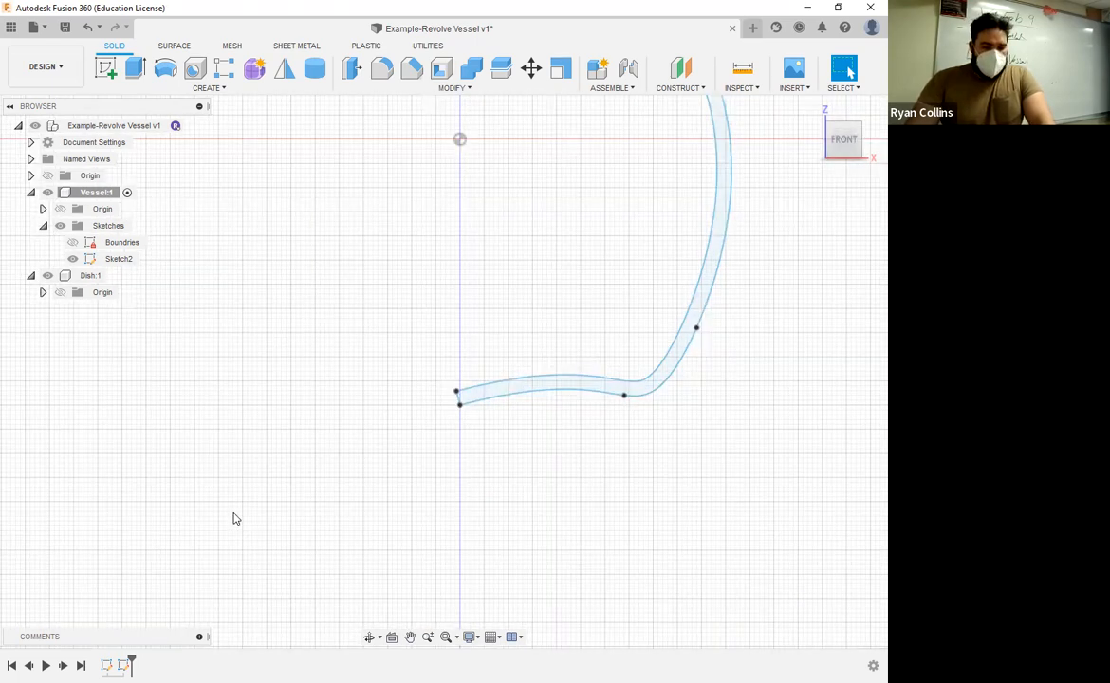
{"action": "right_click", "coordinate": [236, 518]}
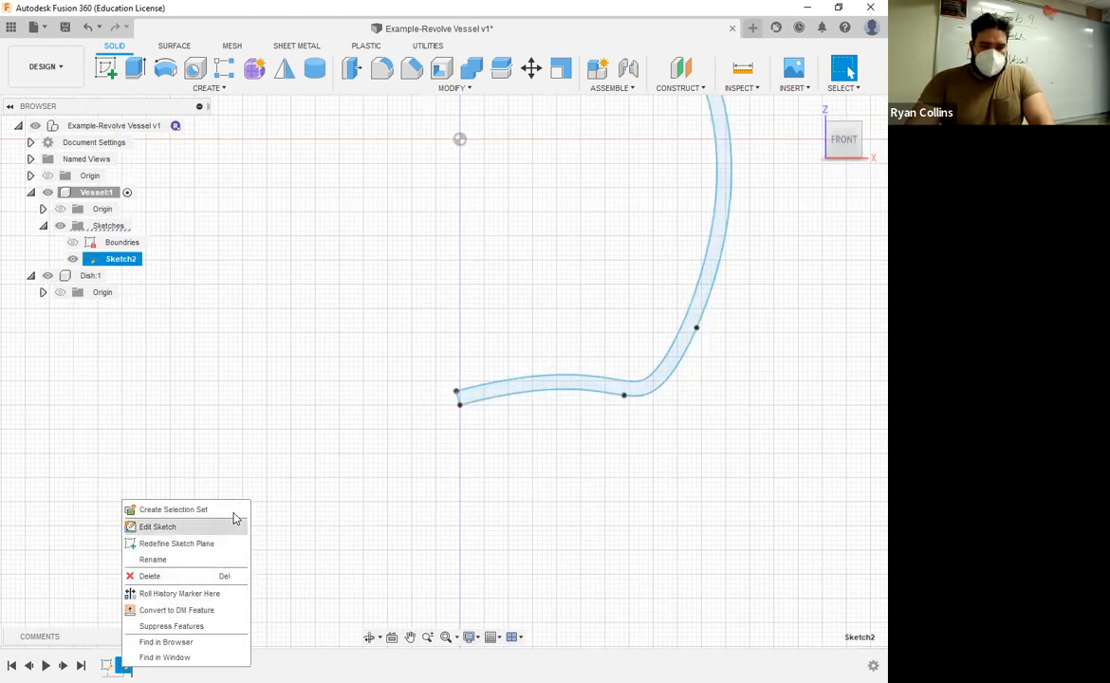
{"action": "scroll", "coordinate": [454, 359], "scroll_direction": "up", "scroll_amount": 5}
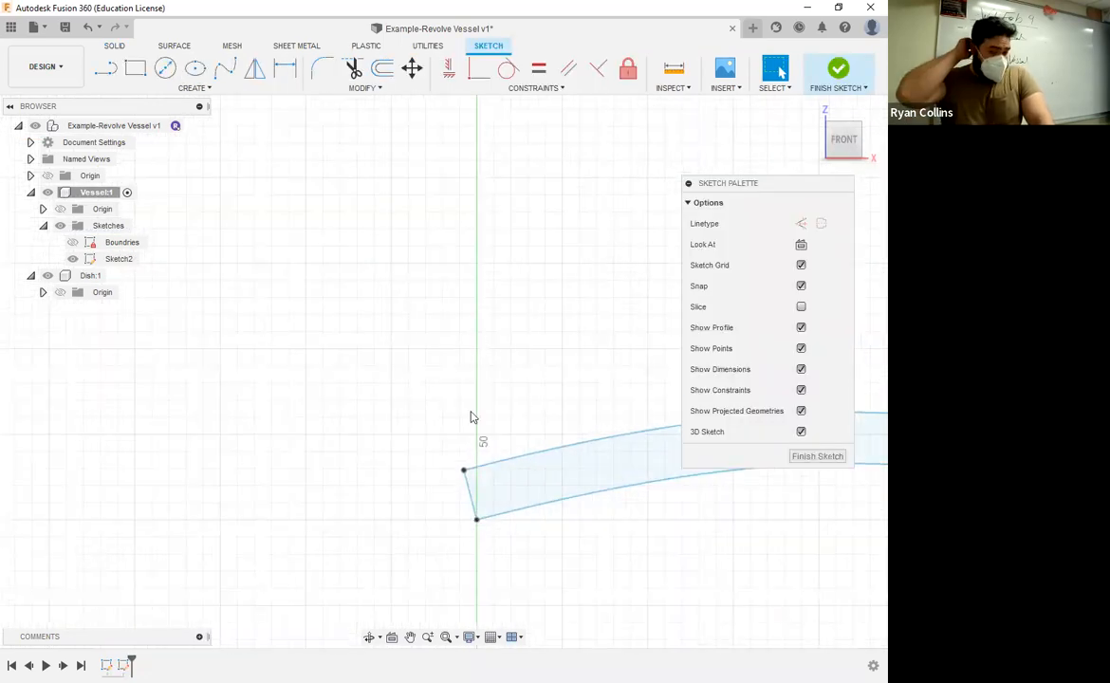
Step: Show the Boundries sketch to compare it with the wall's base end, and hide it again
{"action": "left_click", "coordinate": [72, 244]}
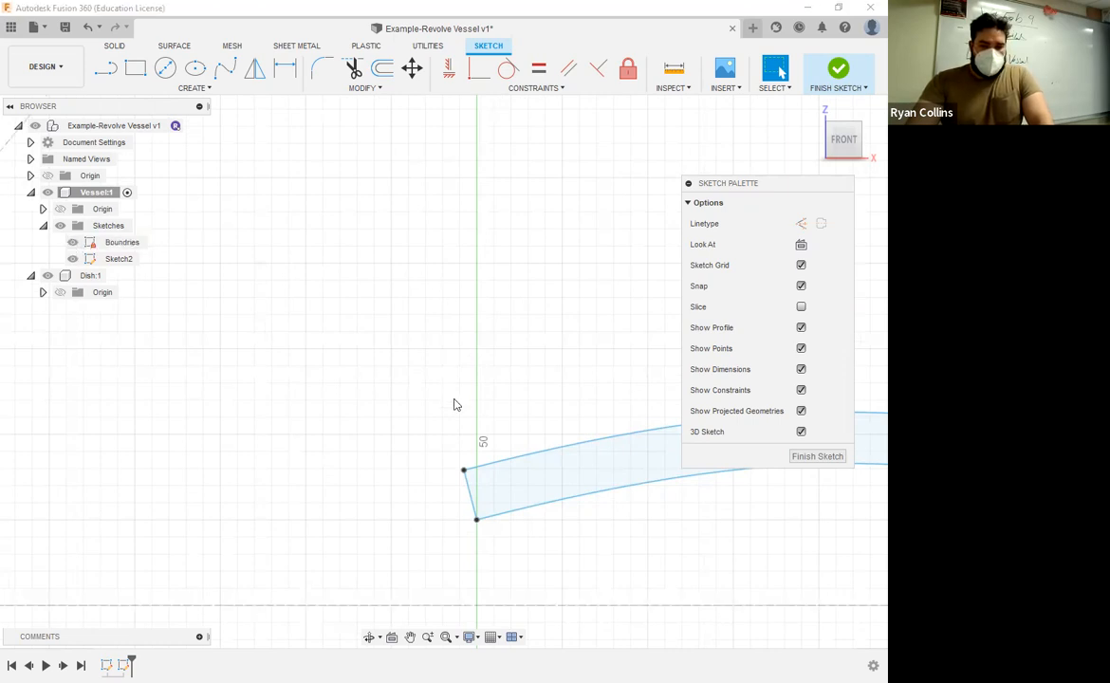
{"action": "scroll", "coordinate": [456, 418], "scroll_direction": "down", "scroll_amount": 5}
{"action": "scroll", "coordinate": [468, 369], "scroll_direction": "down", "scroll_amount": 3}
{"action": "scroll", "coordinate": [468, 361], "scroll_direction": "up", "scroll_amount": 4}
{"action": "left_click", "coordinate": [73, 242]}
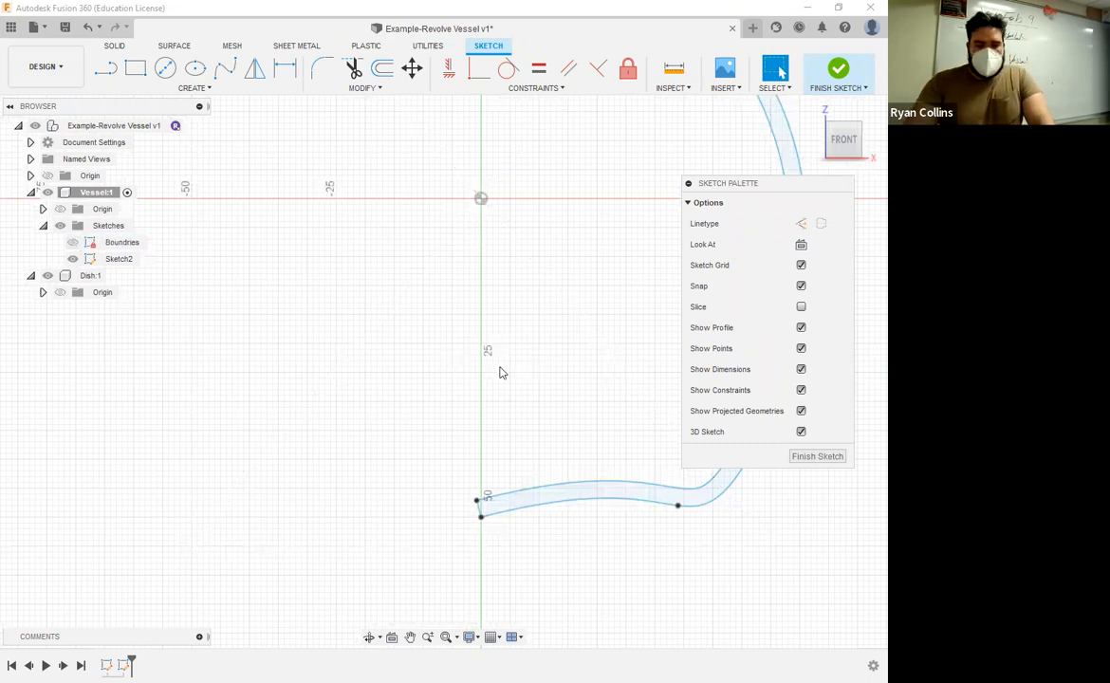
Step: Draw a vertical construction line from the midpoint of the horizontal rim line down the center axis to below the vessel's base
{"action": "scroll", "coordinate": [451, 337], "scroll_direction": "down", "scroll_amount": 3}
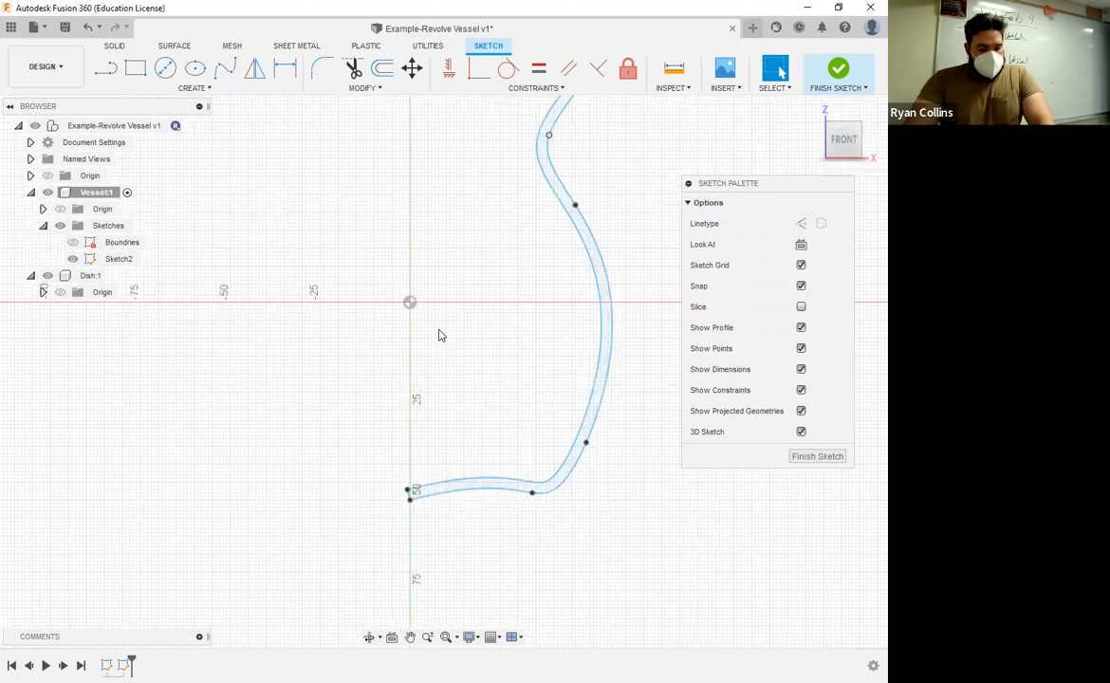
{"action": "scroll", "coordinate": [442, 332], "scroll_direction": "down", "scroll_amount": 2}
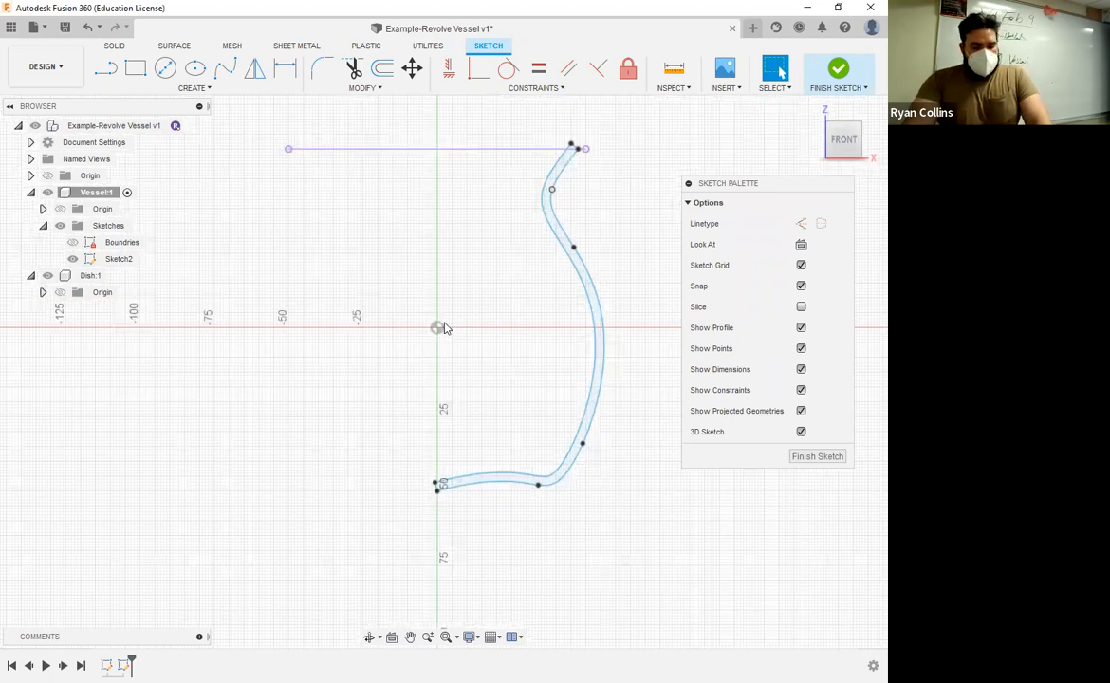
{"action": "left_click", "coordinate": [105, 67]}
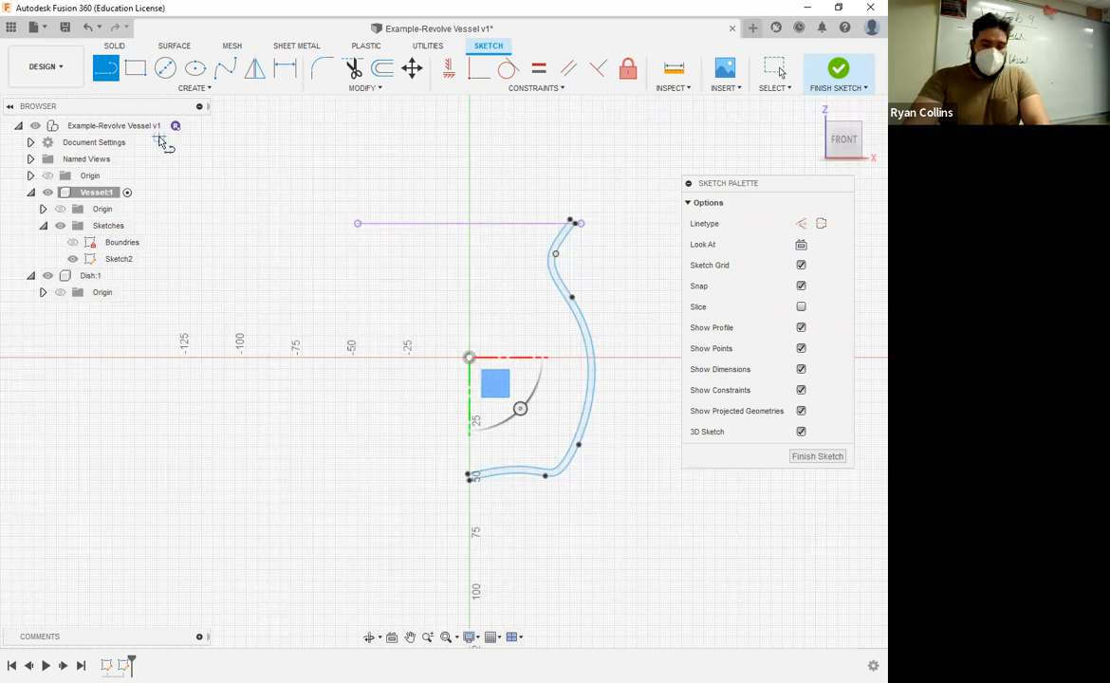
{"action": "key", "text": "x"}
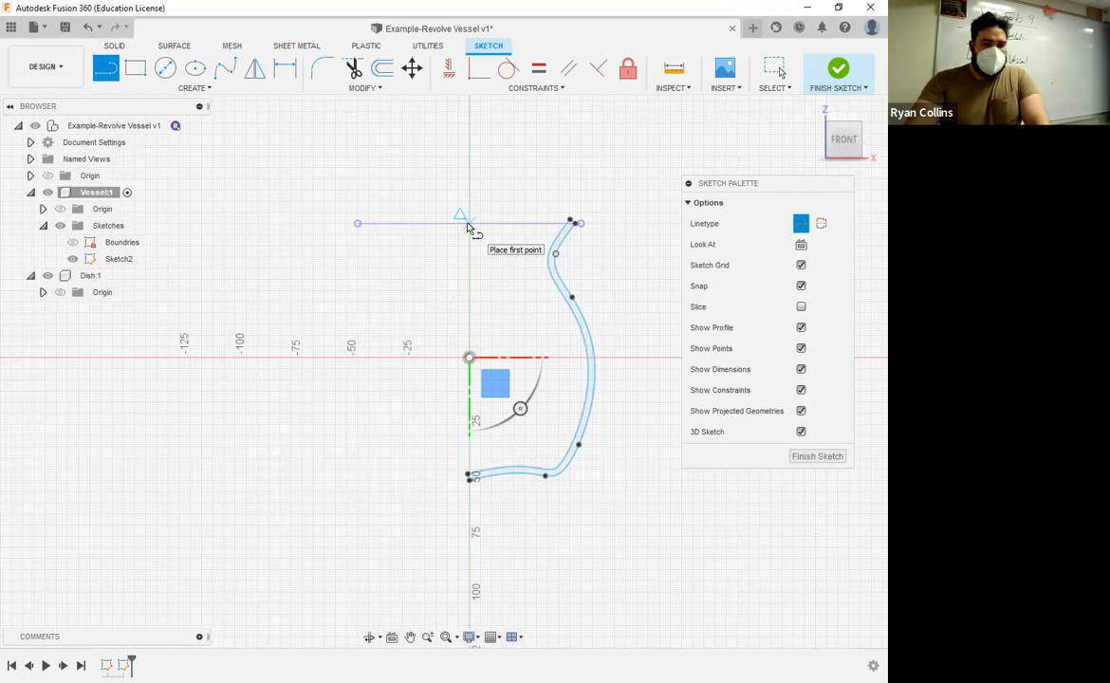
{"action": "left_click", "coordinate": [468, 519]}
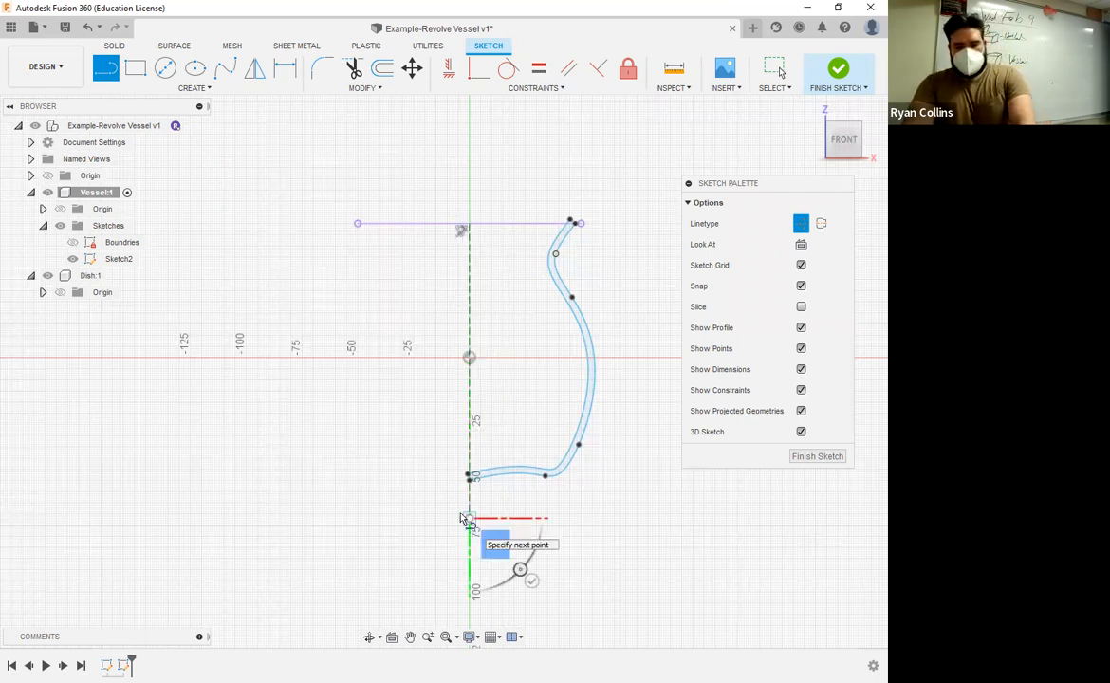
{"action": "key", "text": "Return"}
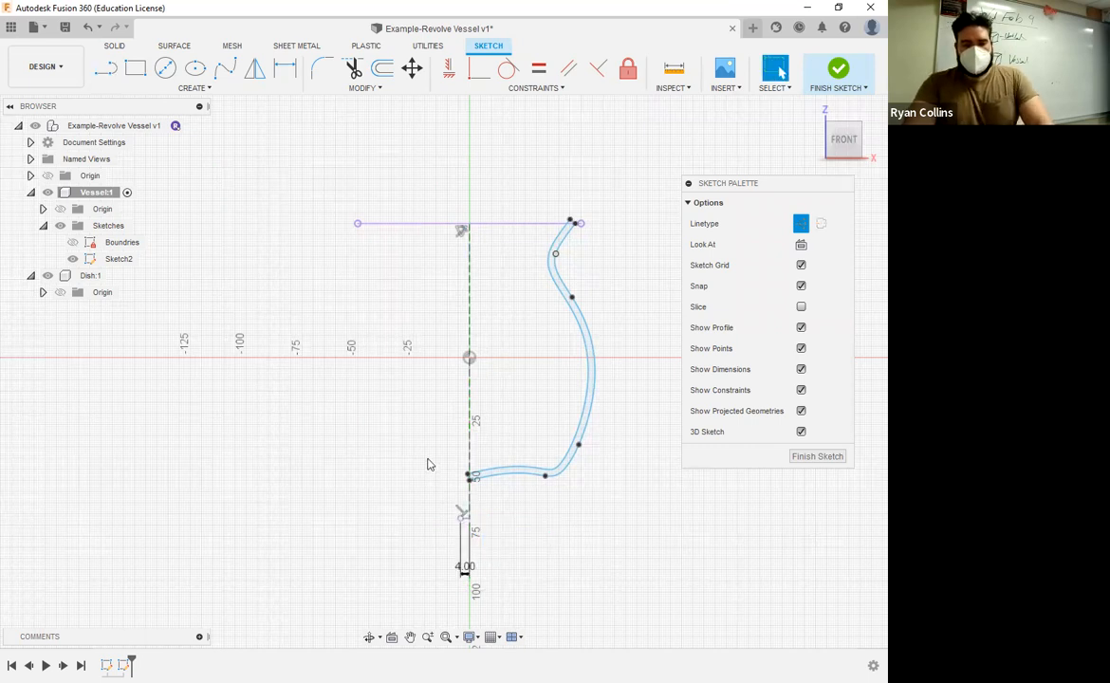
Step: Trim away the part of the wall's base end that extends past the vertical construction line
{"action": "scroll", "coordinate": [429, 466], "scroll_direction": "up", "scroll_amount": 1}
{"action": "scroll", "coordinate": [471, 411], "scroll_direction": "up", "scroll_amount": 5}
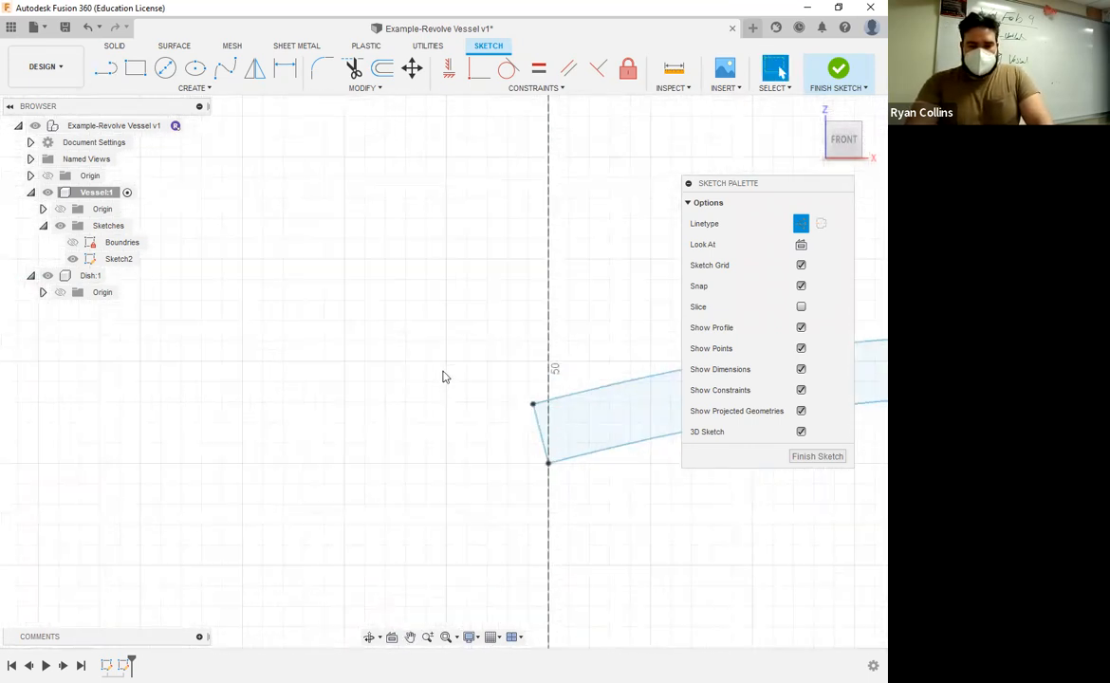
{"action": "left_click", "coordinate": [352, 68]}
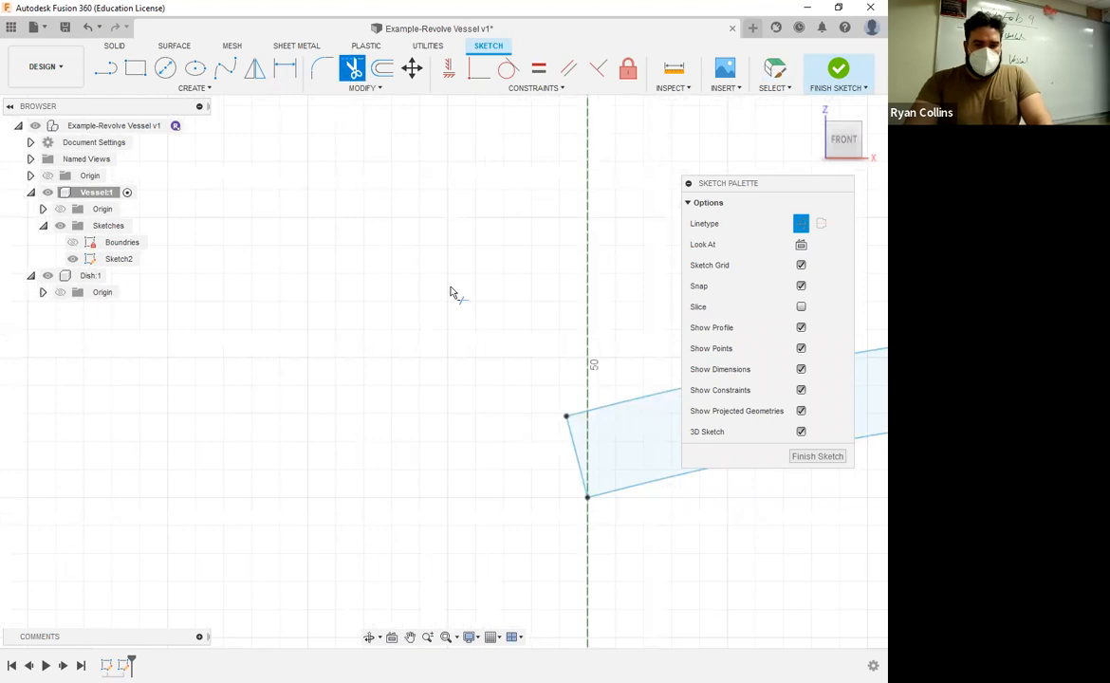
{"action": "left_click", "coordinate": [571, 428]}
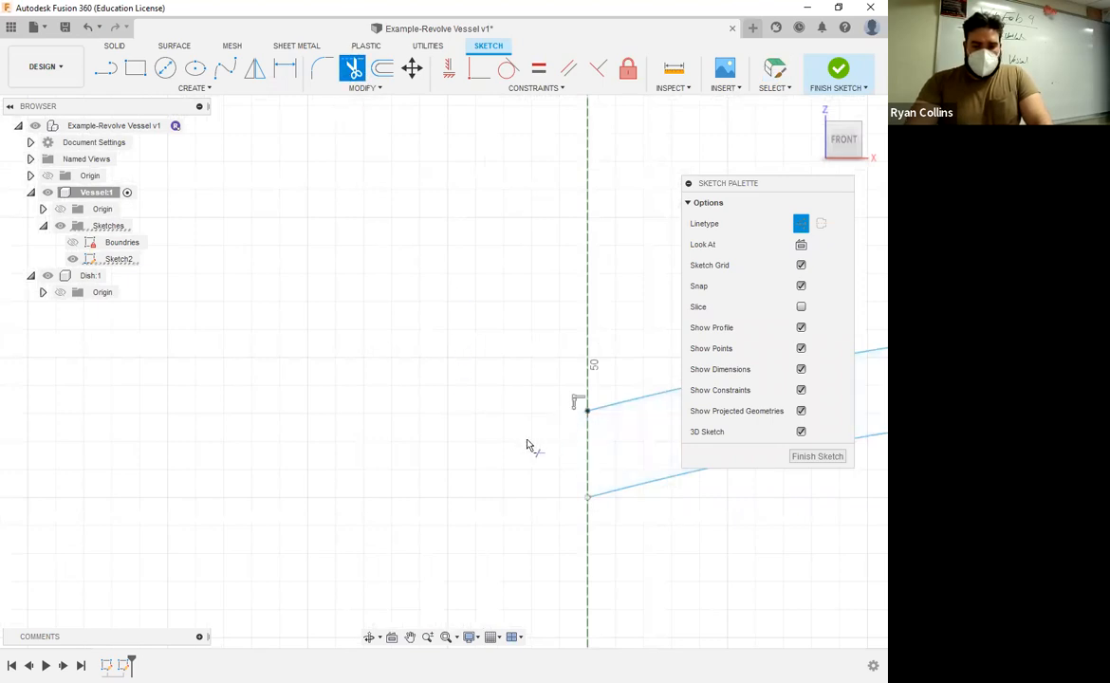
{"action": "left_click", "coordinate": [589, 449]}
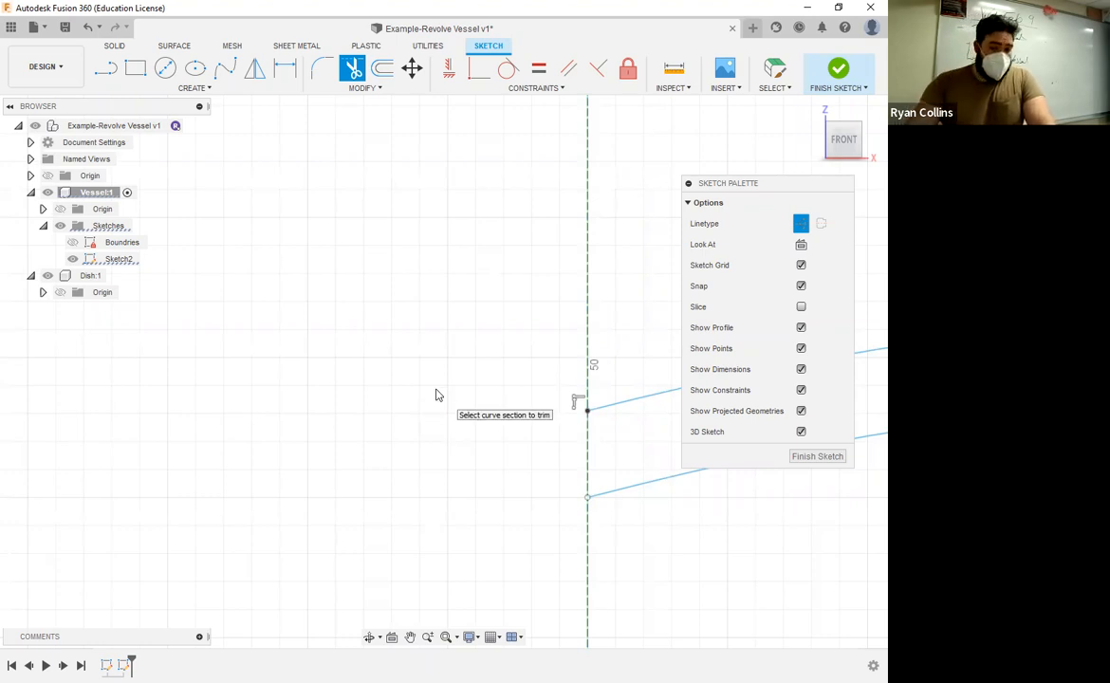
{"action": "key", "text": "Escape"}
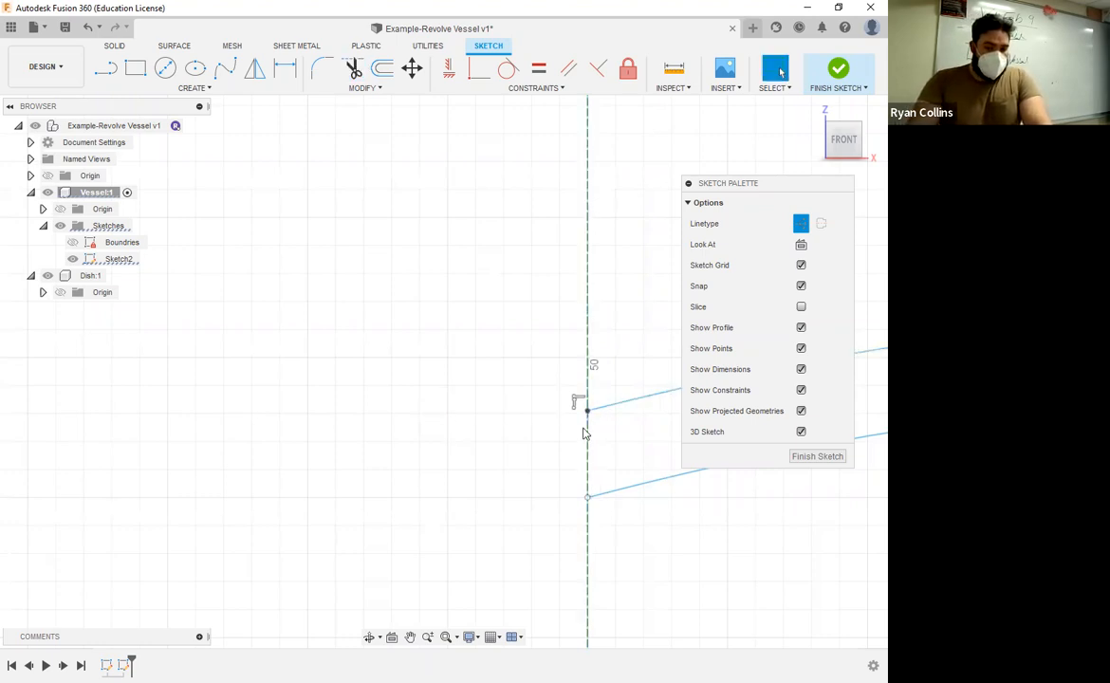
Step: Convert the vertical construction line on the center axis into a solid line and finish the sketch
{"action": "left_click", "coordinate": [587, 311]}
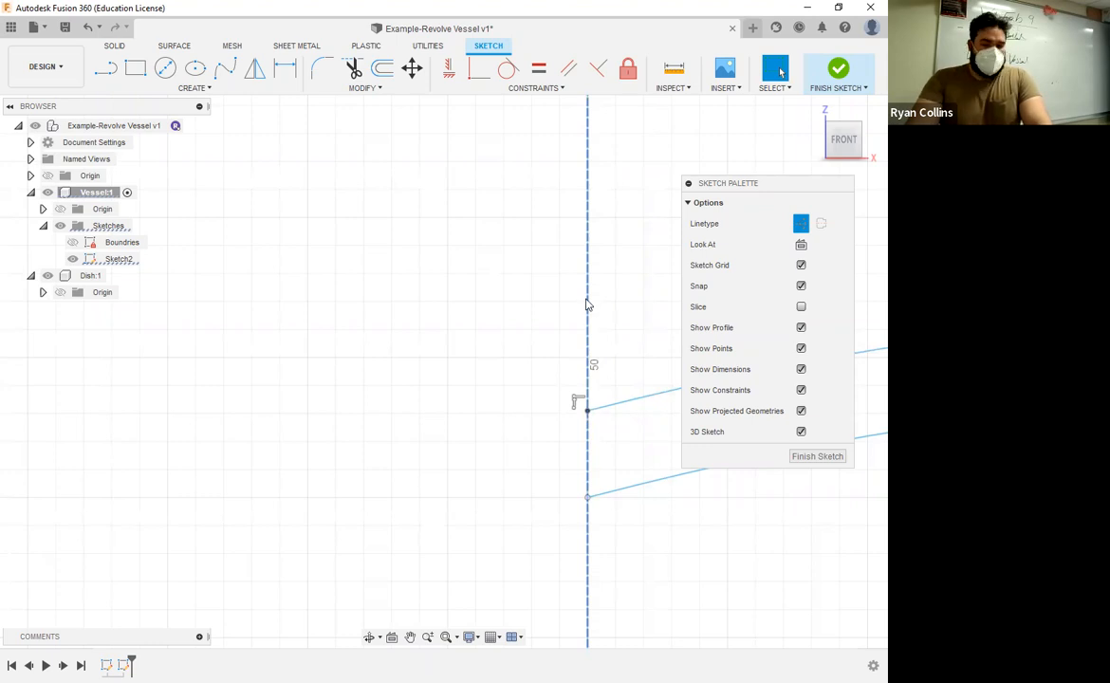
{"action": "left_click", "coordinate": [587, 305]}
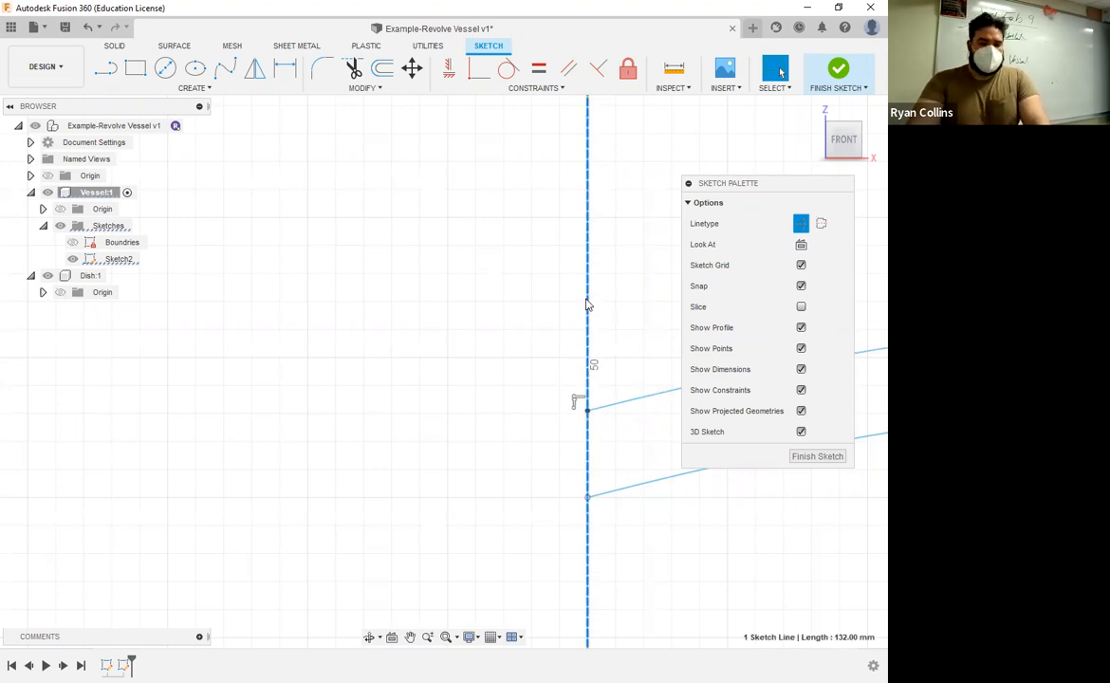
{"action": "key", "text": "x"}
{"action": "left_click", "coordinate": [463, 432]}
{"action": "scroll", "coordinate": [694, 582], "scroll_direction": "down", "scroll_amount": 2}
{"action": "middle_click_drag", "start_coordinate": [693, 583], "coordinate": [279, 463]}
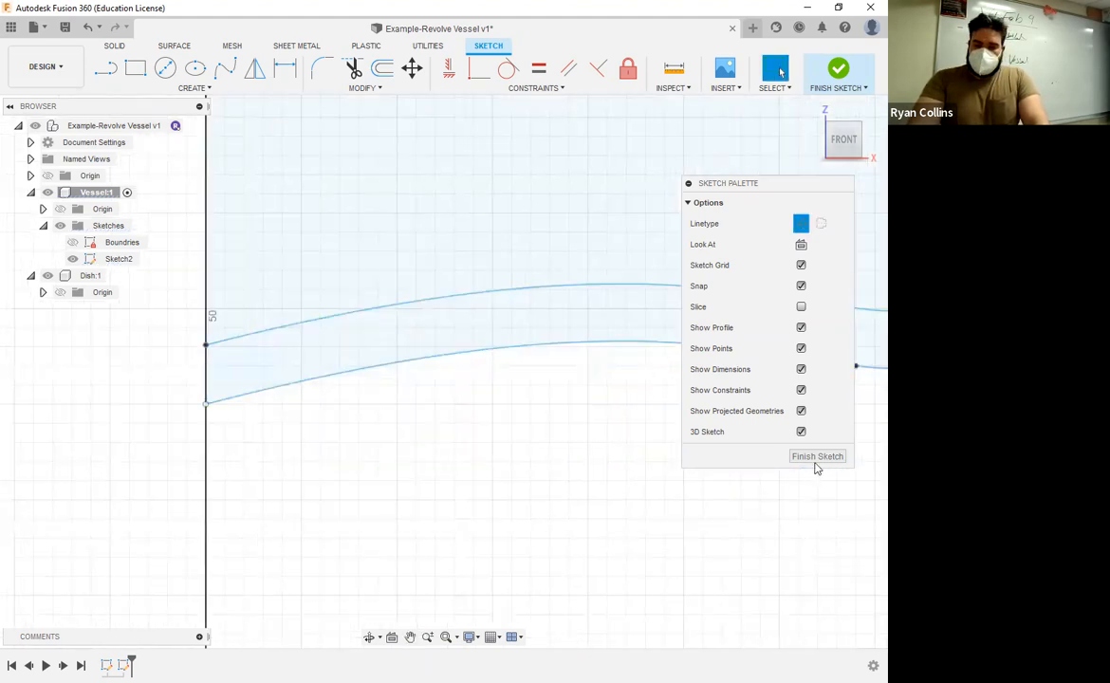
{"action": "middle_click", "coordinate": [671, 455]}
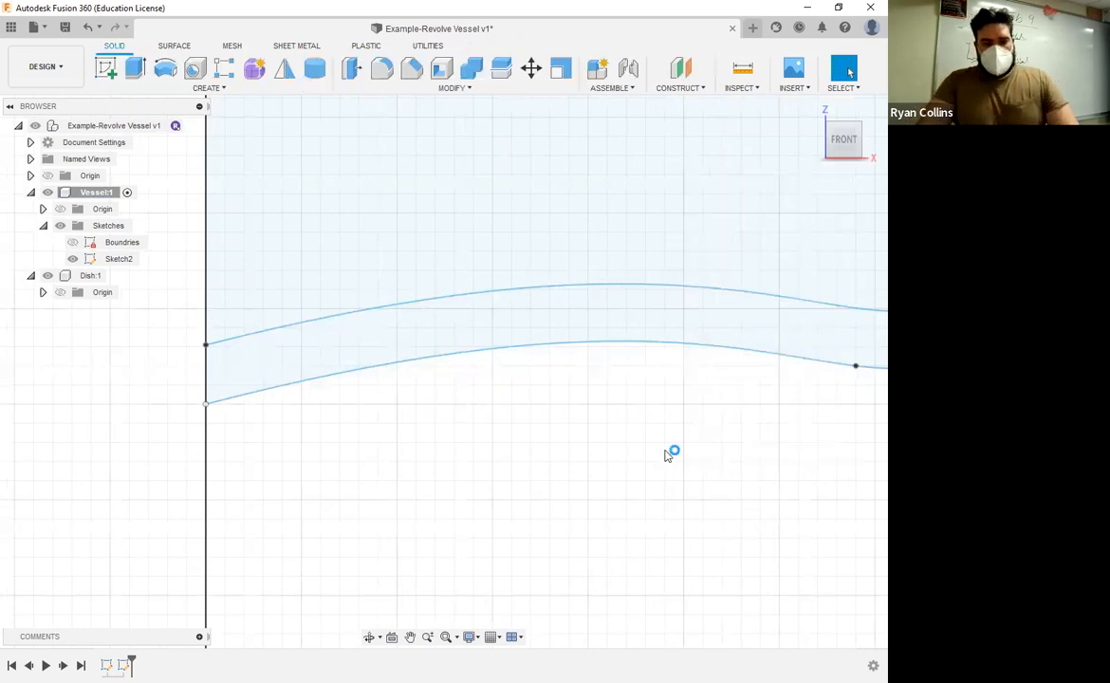
{"action": "middle_click", "coordinate": [671, 456]}
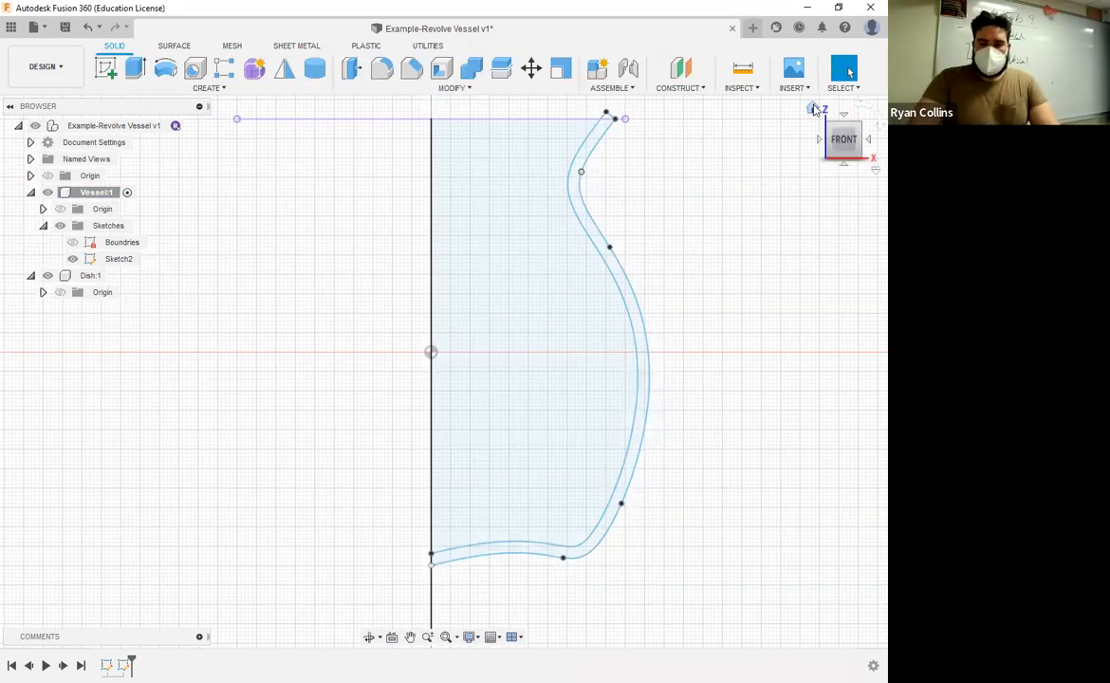
Step: Revolve the vessel's wall profiles, including the small rim piece, 360 degrees around the vertical center line as a new body
{"action": "left_click", "coordinate": [813, 111]}
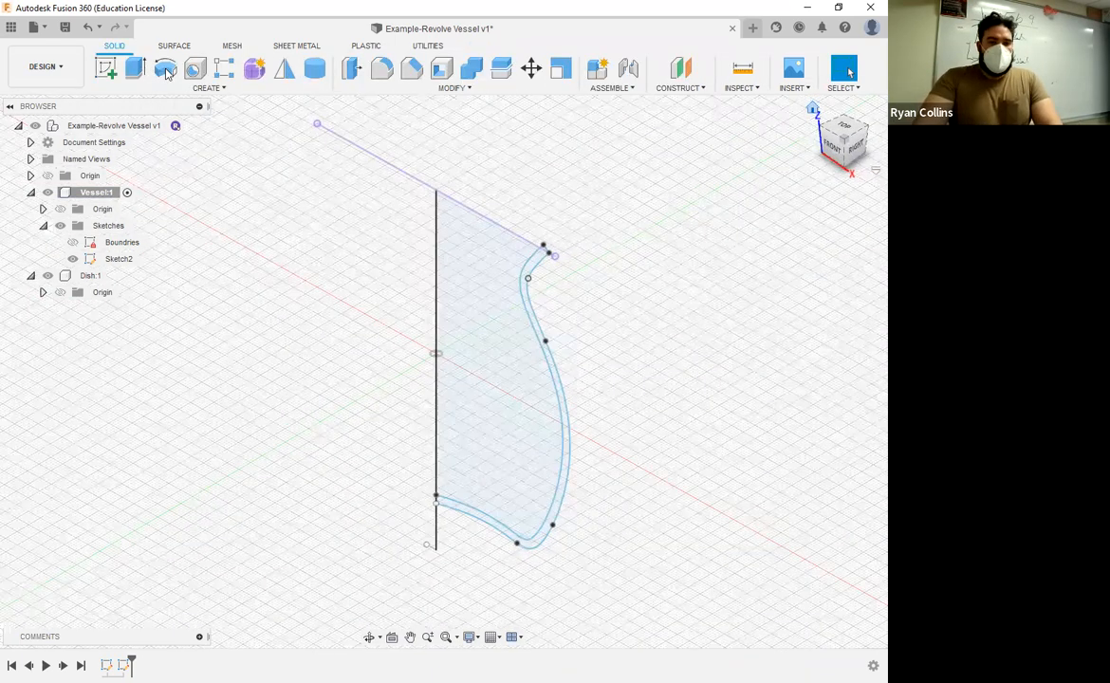
{"action": "left_click", "coordinate": [166, 74]}
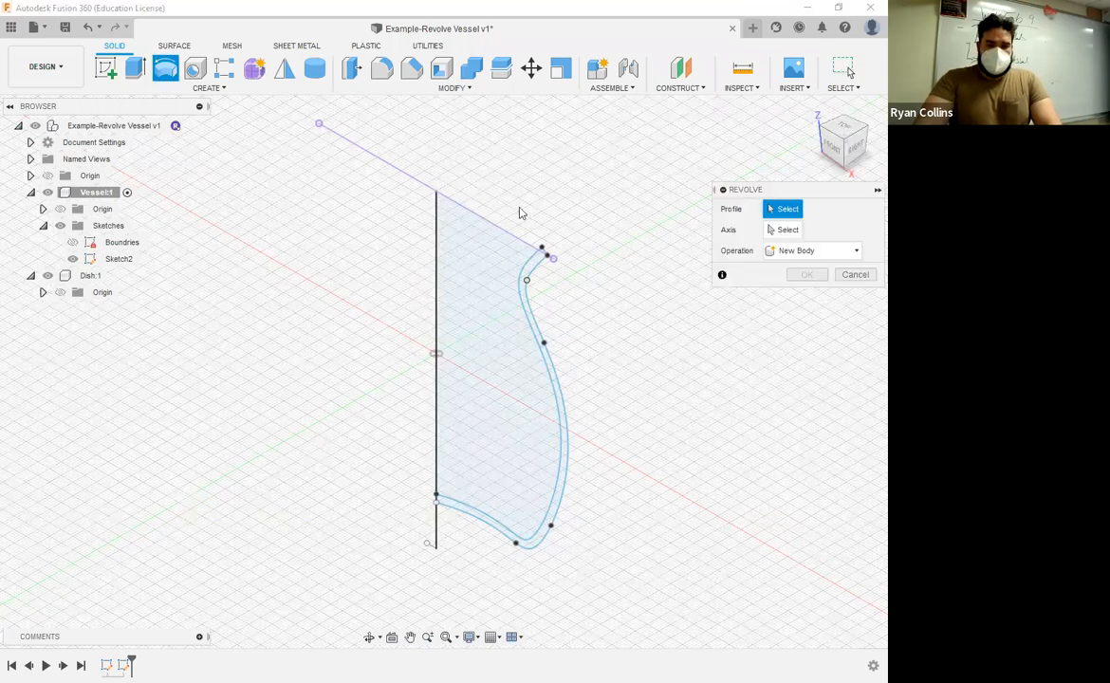
{"action": "left_click", "coordinate": [544, 258]}
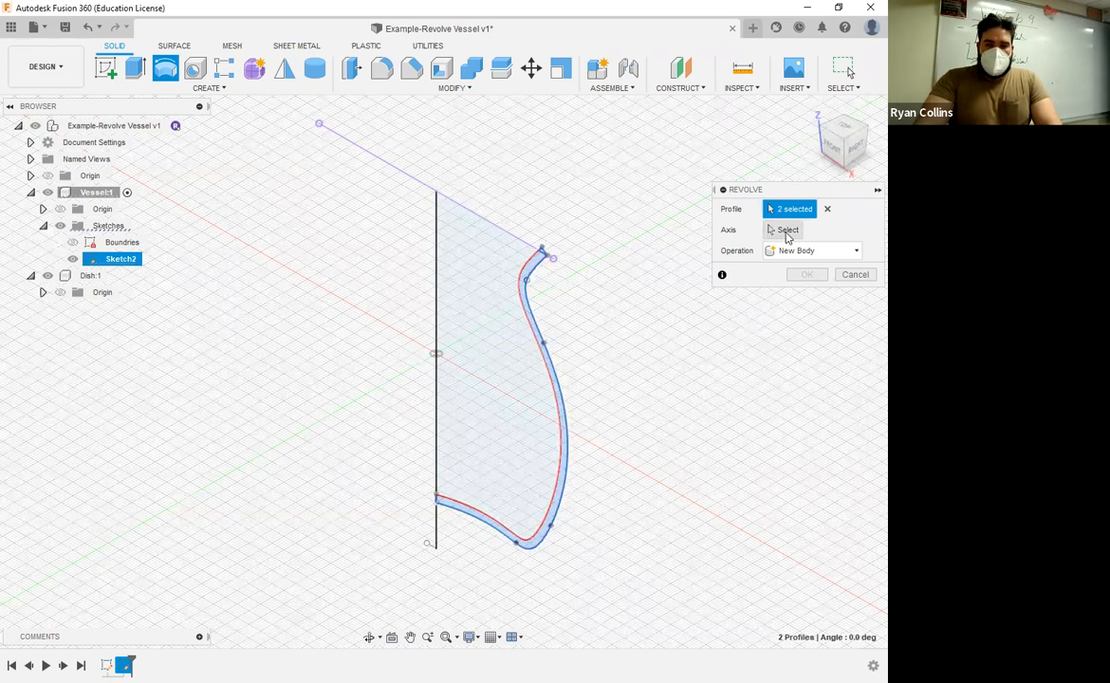
{"action": "left_click", "coordinate": [786, 230]}
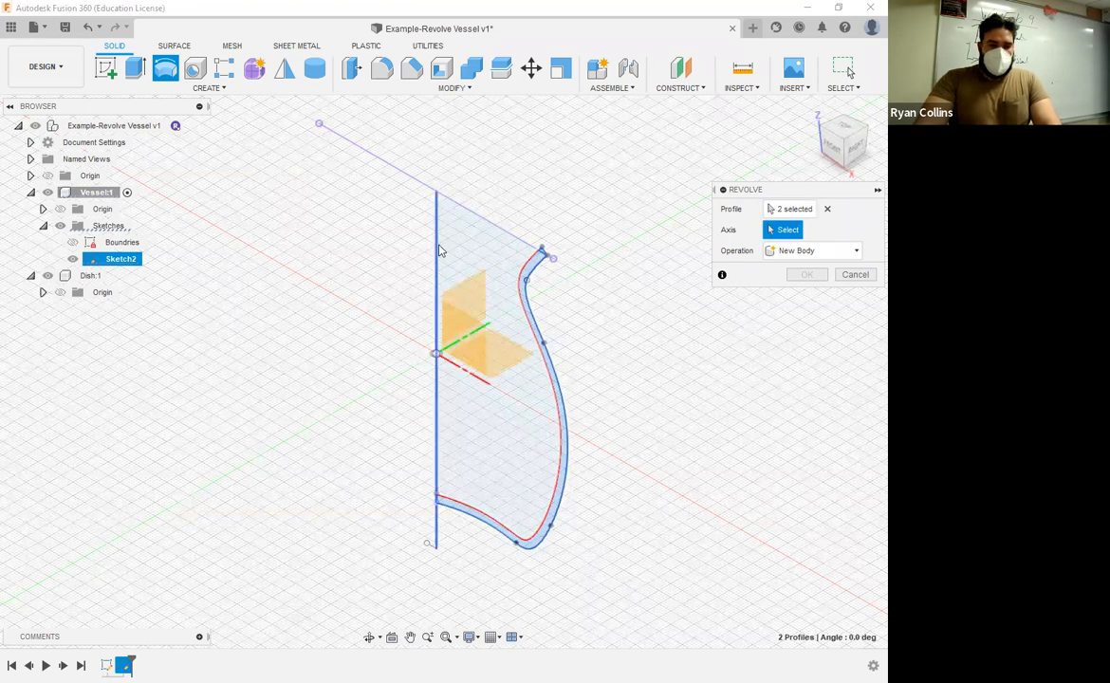
{"action": "left_click", "coordinate": [437, 335]}
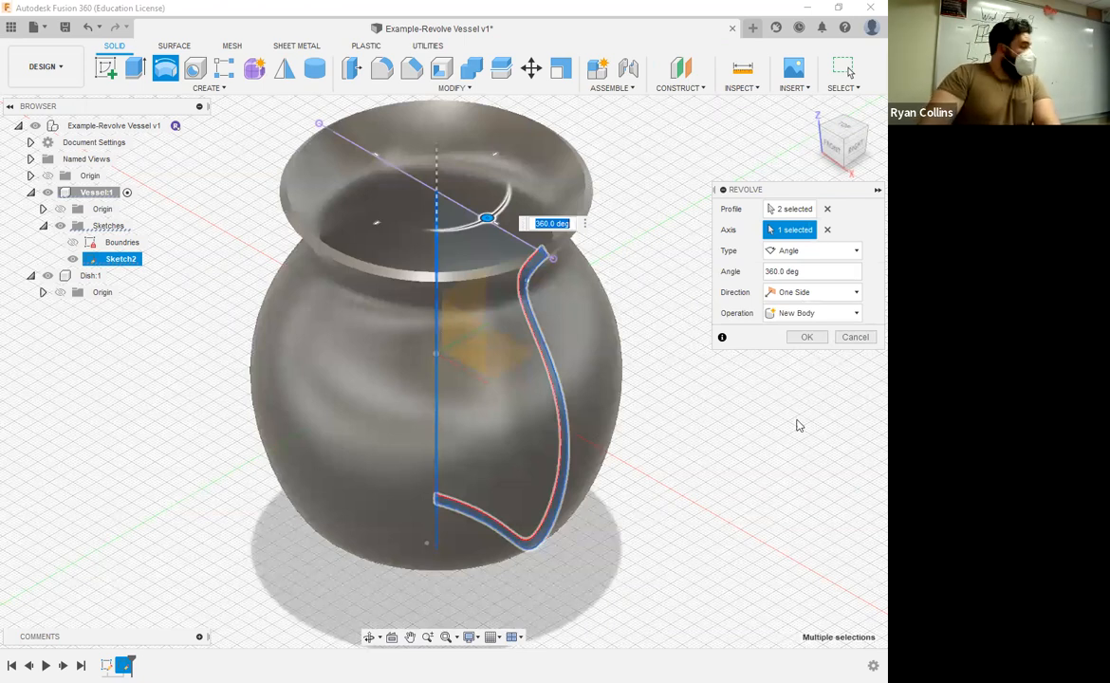
{"action": "left_click", "coordinate": [803, 341]}
{"action": "scroll", "coordinate": [711, 451], "scroll_direction": "down", "scroll_amount": 5}
{"action": "scroll", "coordinate": [715, 445], "scroll_direction": "up", "scroll_amount": 2}
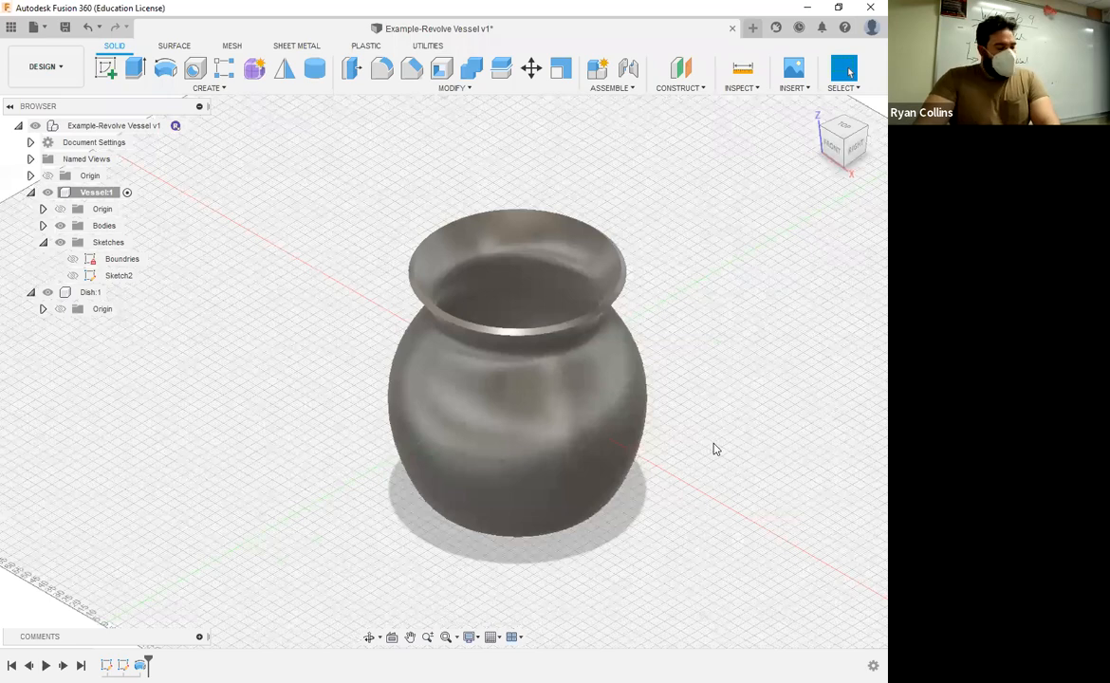
{"action": "scroll", "coordinate": [715, 449], "scroll_direction": "up", "scroll_amount": 2}
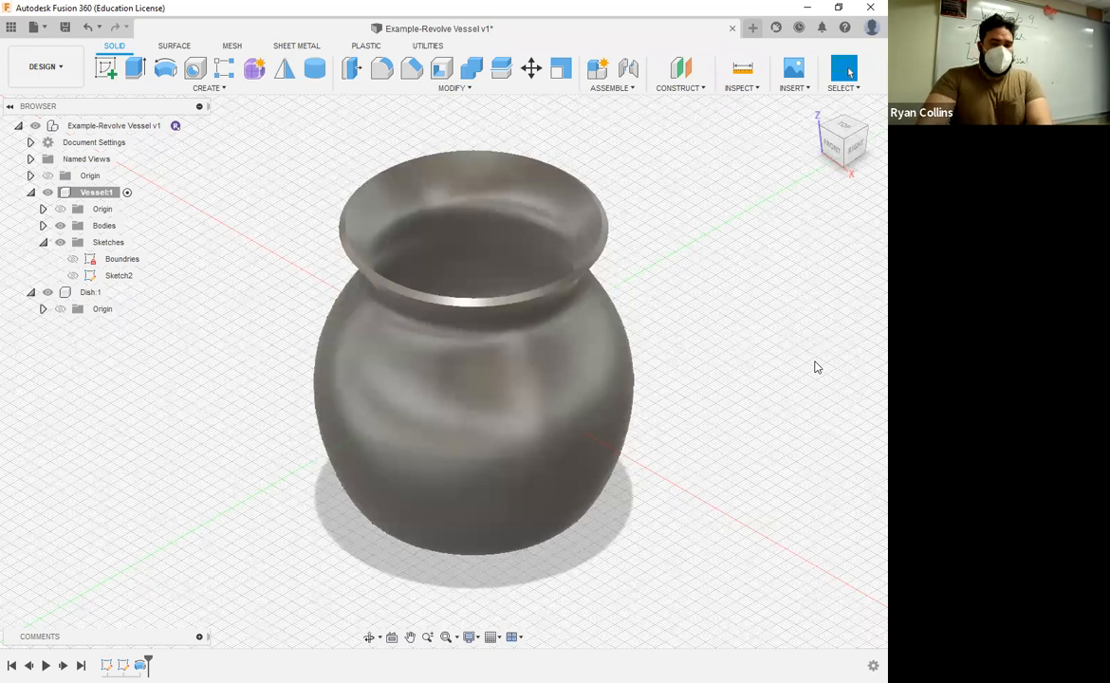
Step: Turn on component color cycling and inspect the vessel's base from the front and slightly below
{"action": "key", "text": "shift+n"}
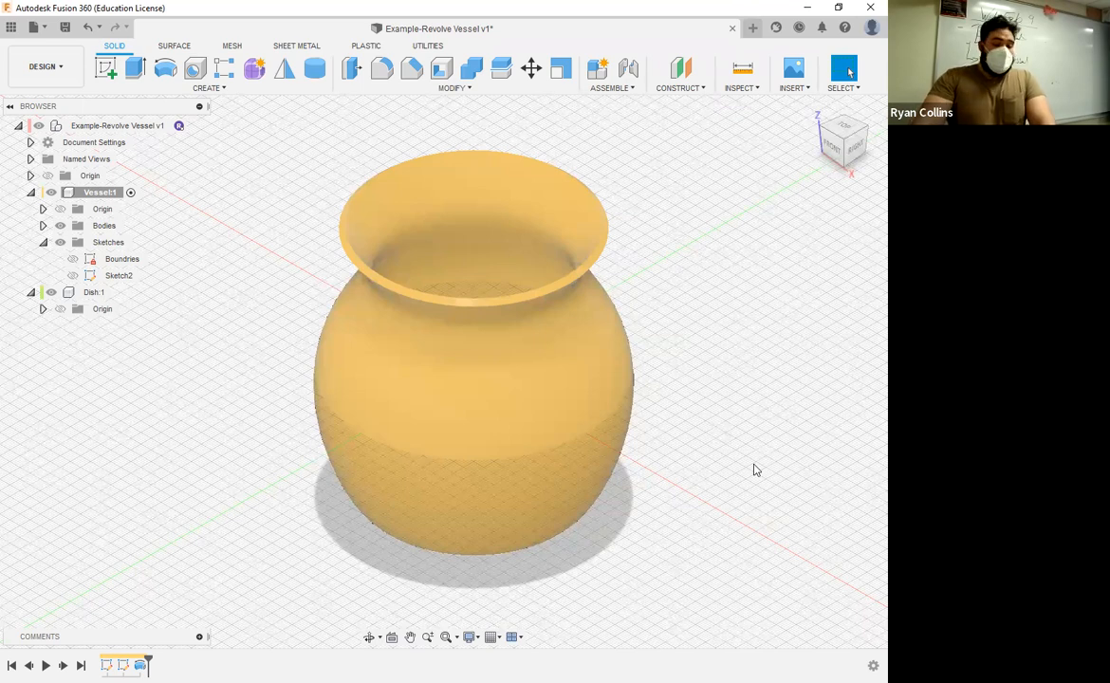
{"action": "left_click", "coordinate": [834, 155]}
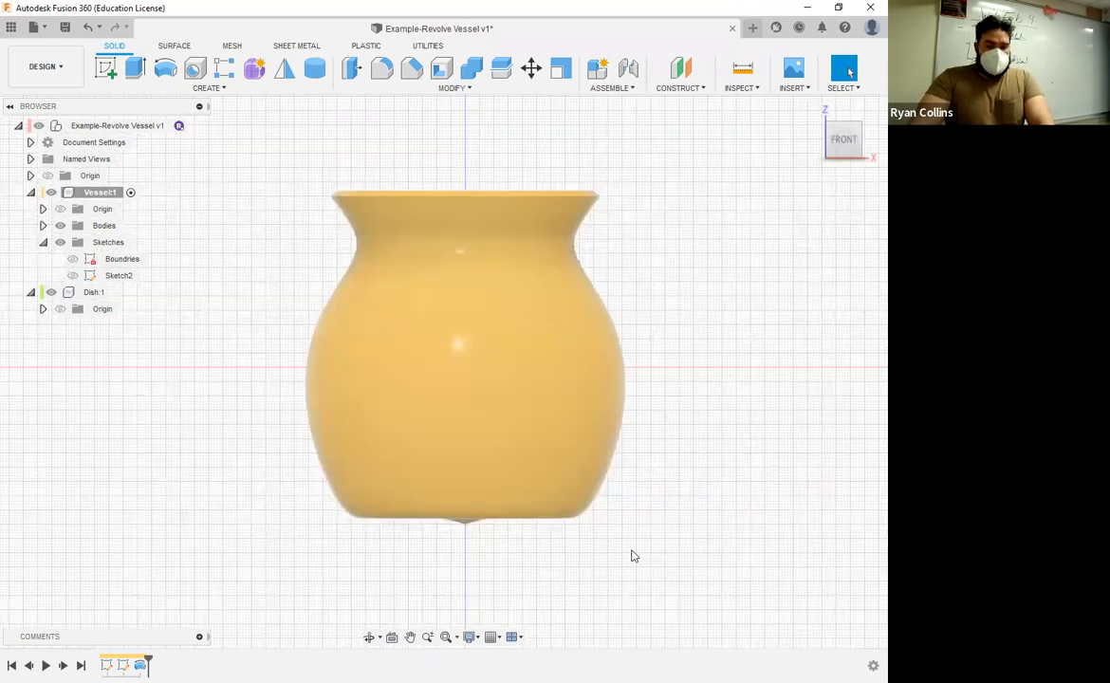
{"action": "middle_click_drag", "start_coordinate": [597, 561], "coordinate": [460, 517], "text": "shift"}
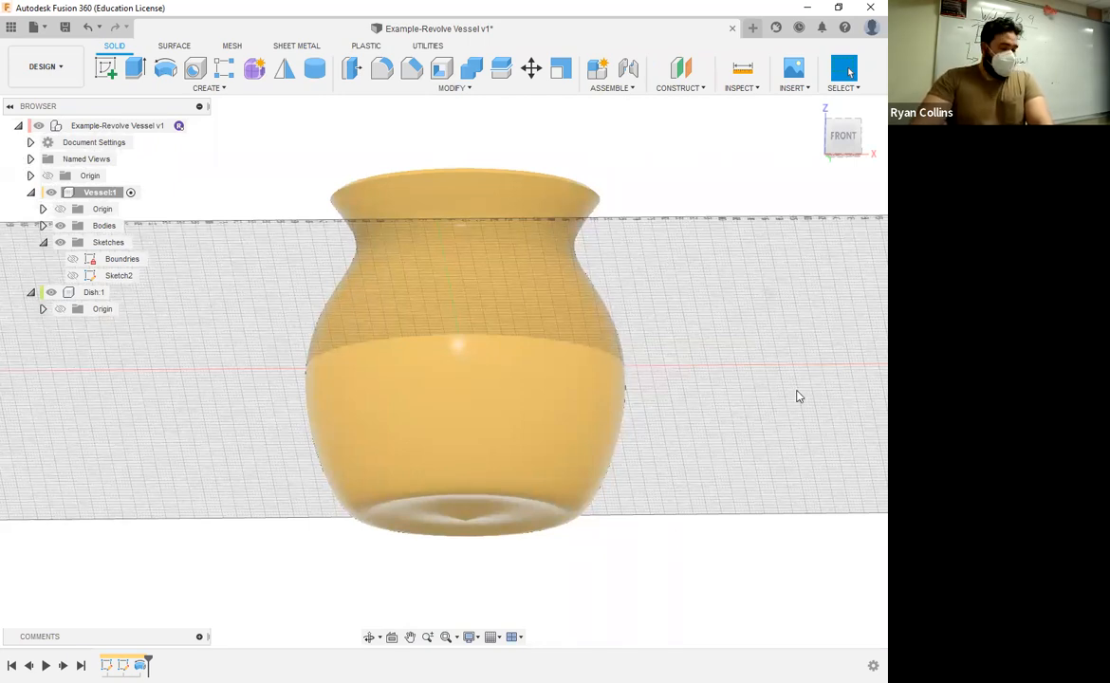
{"action": "left_click", "coordinate": [852, 138]}
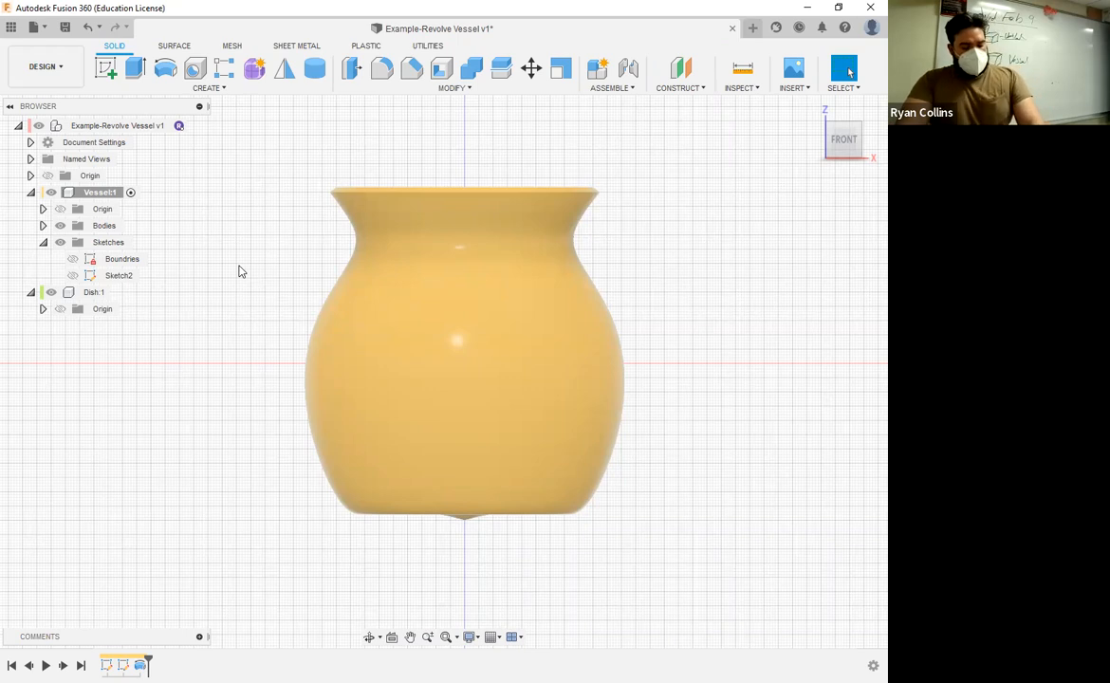
Step: Save the design with the version description "Revolve Tool"
{"action": "key", "text": "ctrl+s"}
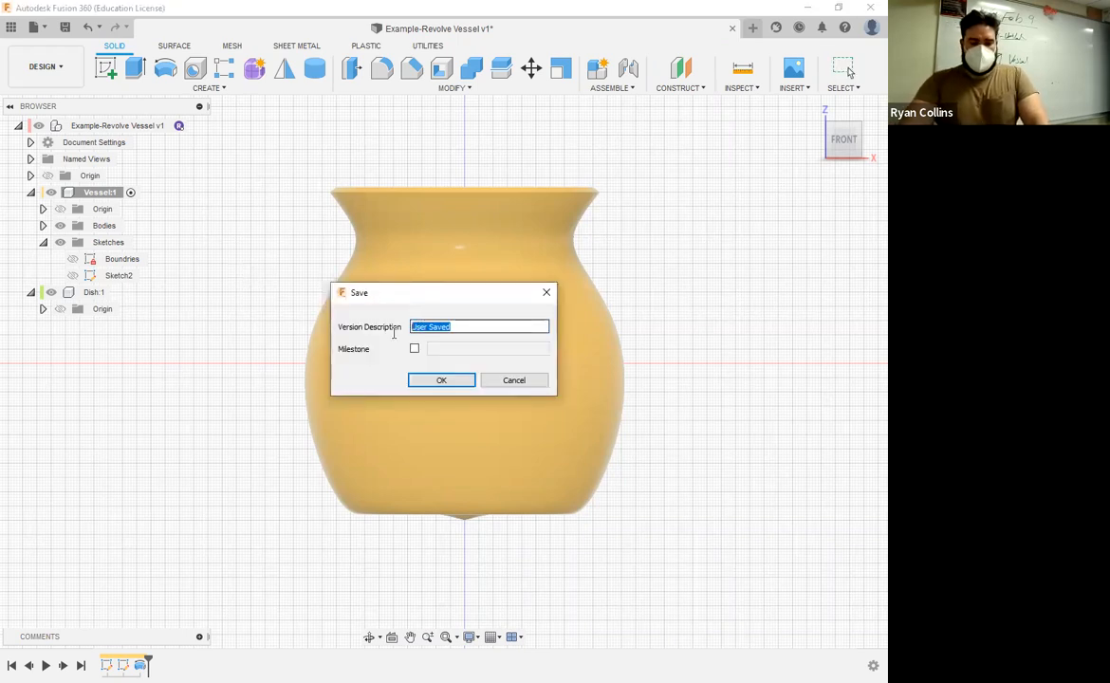
{"action": "type", "text": "Reve"}
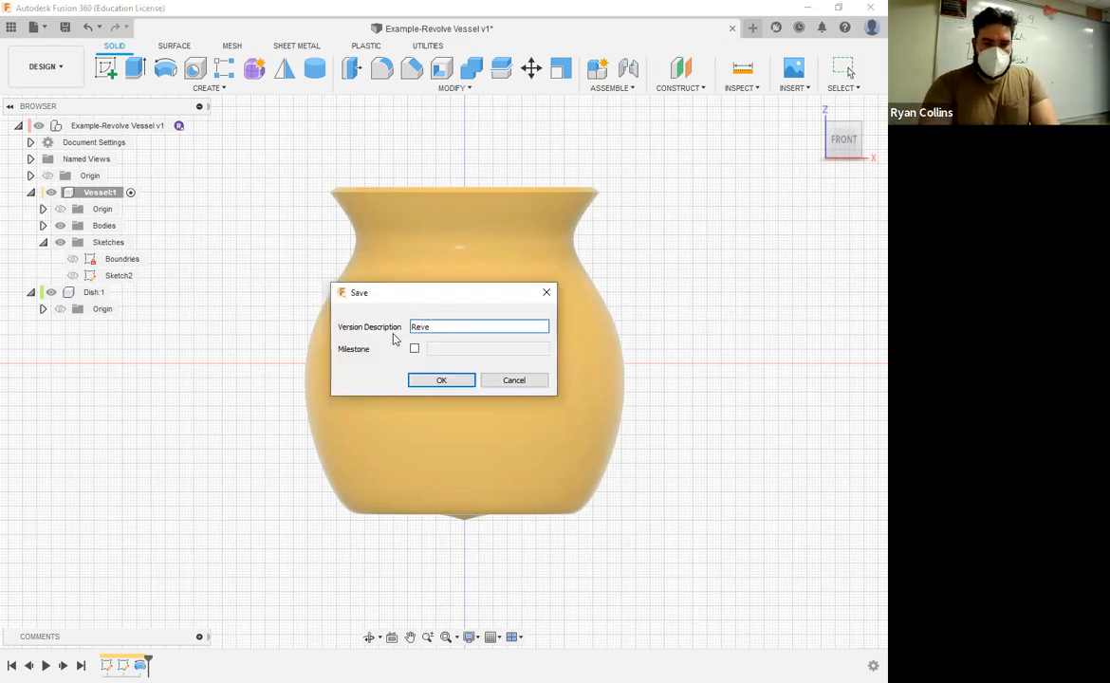
{"action": "key", "text": "BackSpace"}
{"action": "type", "text": "o"}
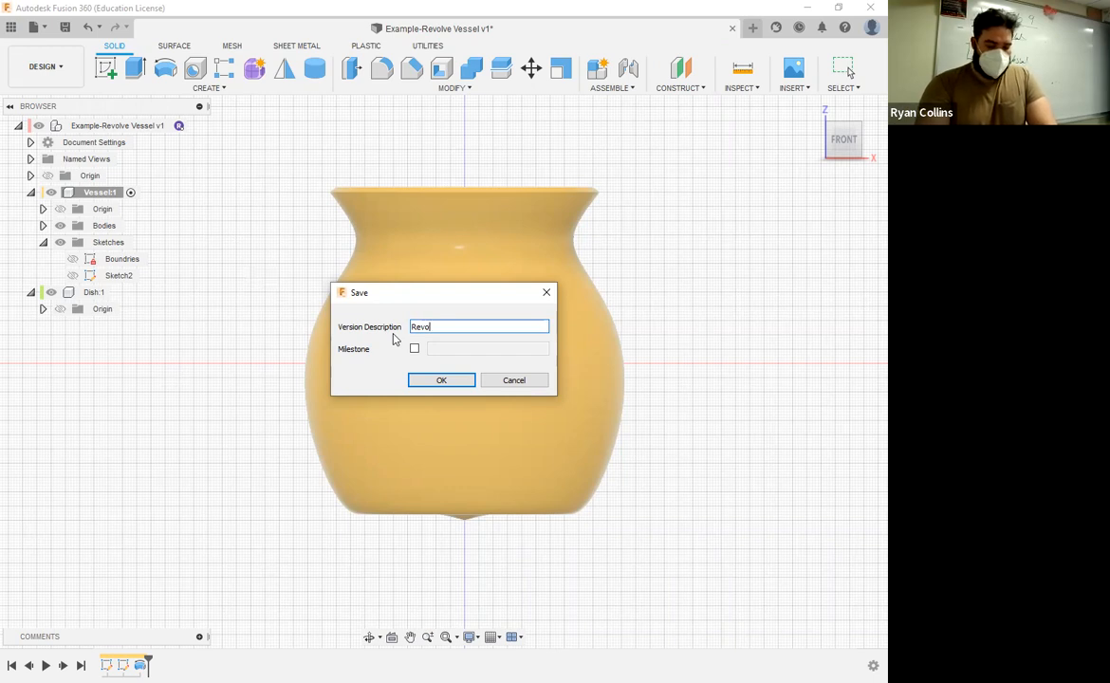
{"action": "type", "text": "lve Tool"}
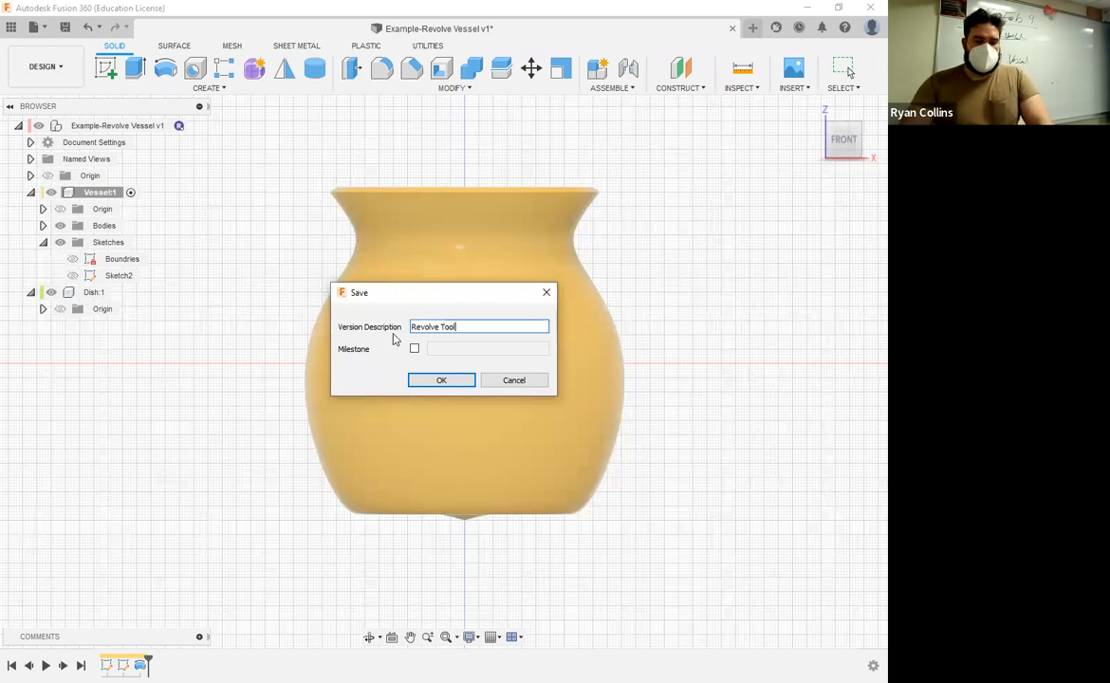
{"action": "key", "text": "Return"}
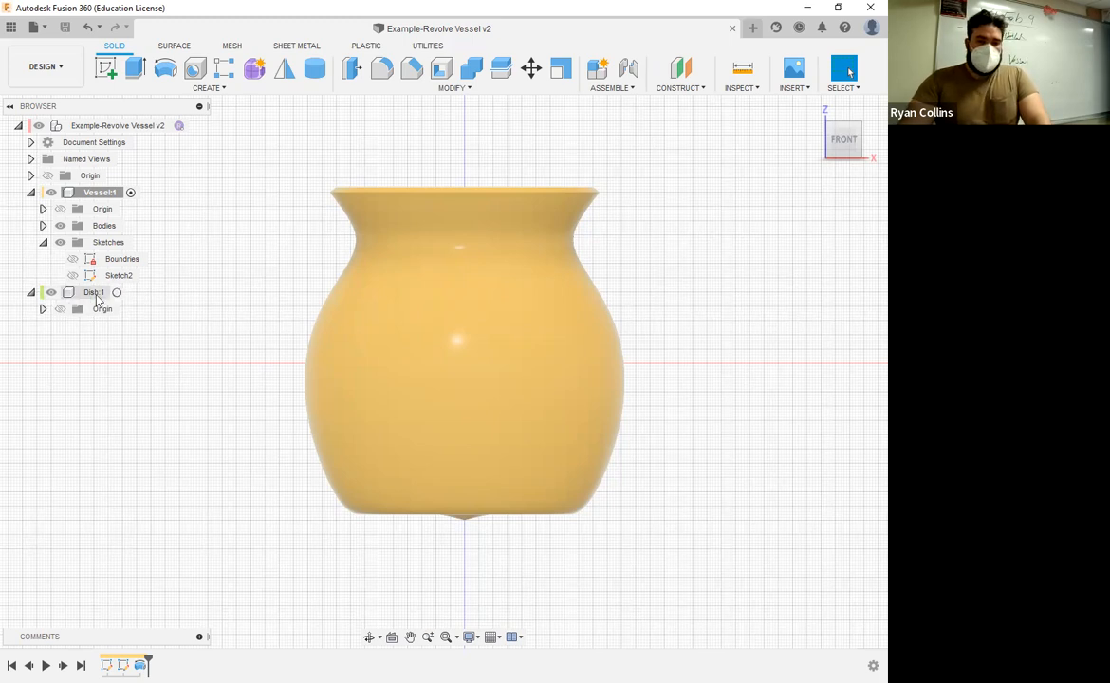
Step: Activate the Dish component and show the Vessel's Sketch2 as a reference
{"action": "left_click", "coordinate": [116, 294]}
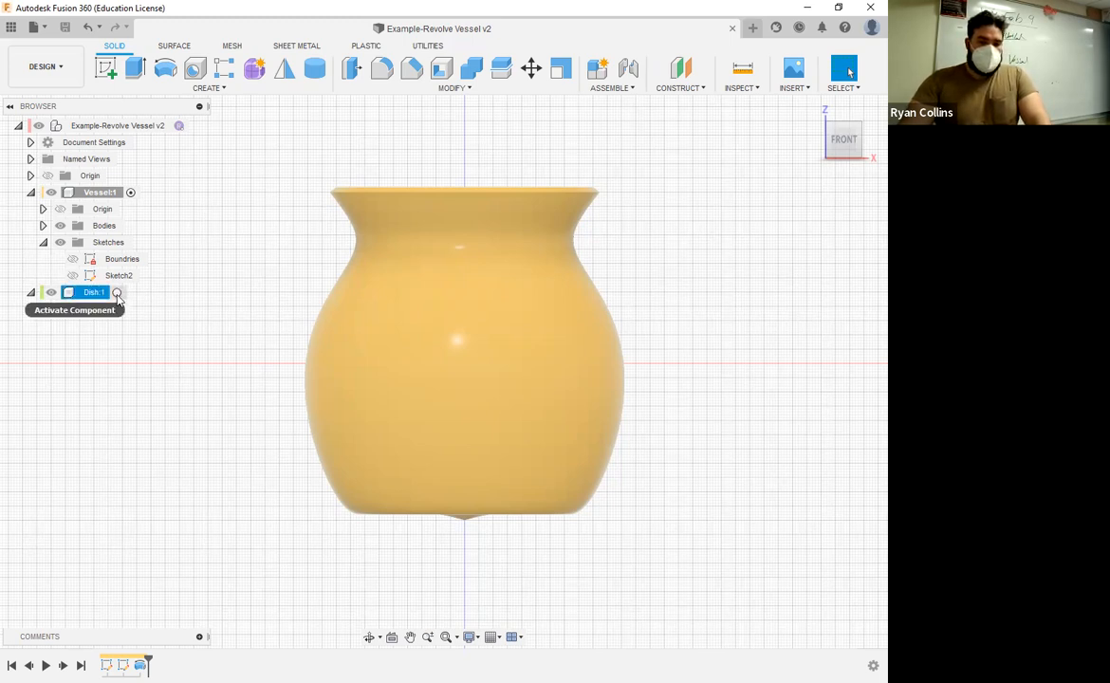
{"action": "left_click", "coordinate": [117, 294]}
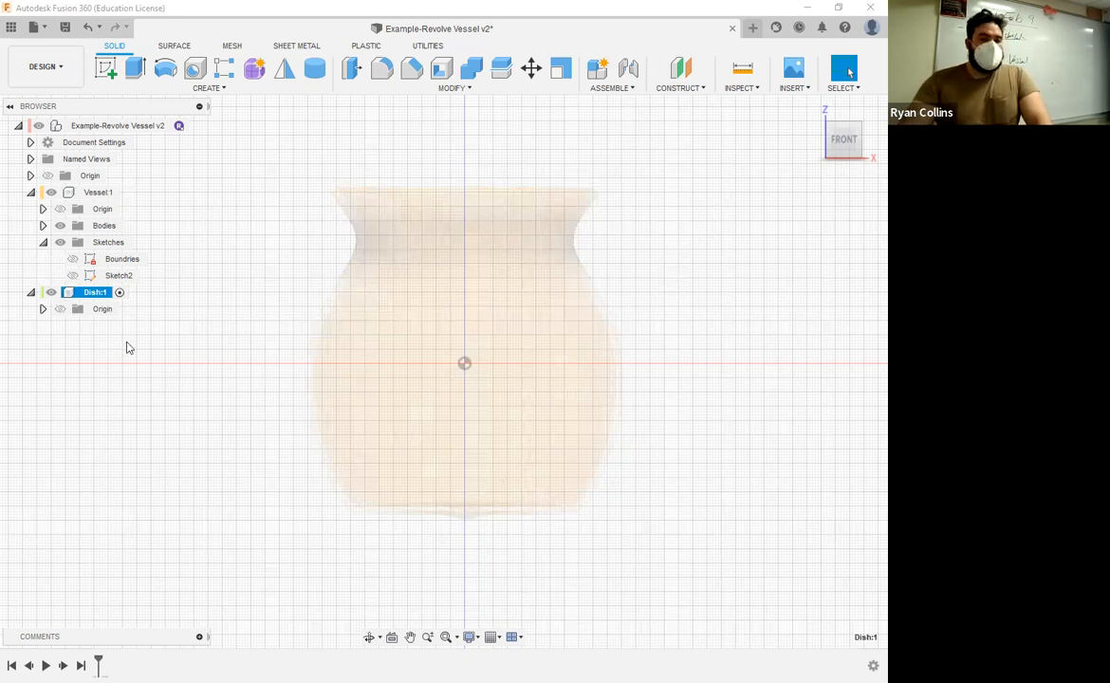
{"action": "left_click", "coordinate": [73, 275]}
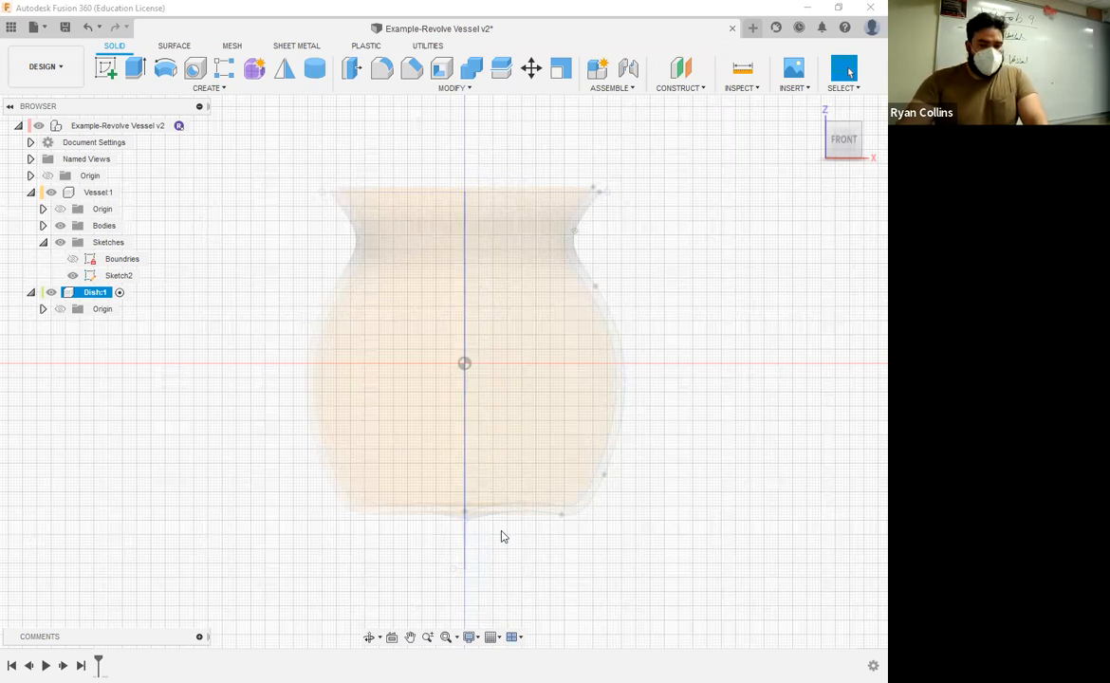
Step: Start a new sketch on the front plane in the Dish component
{"action": "scroll", "coordinate": [508, 531], "scroll_direction": "down", "scroll_amount": 4}
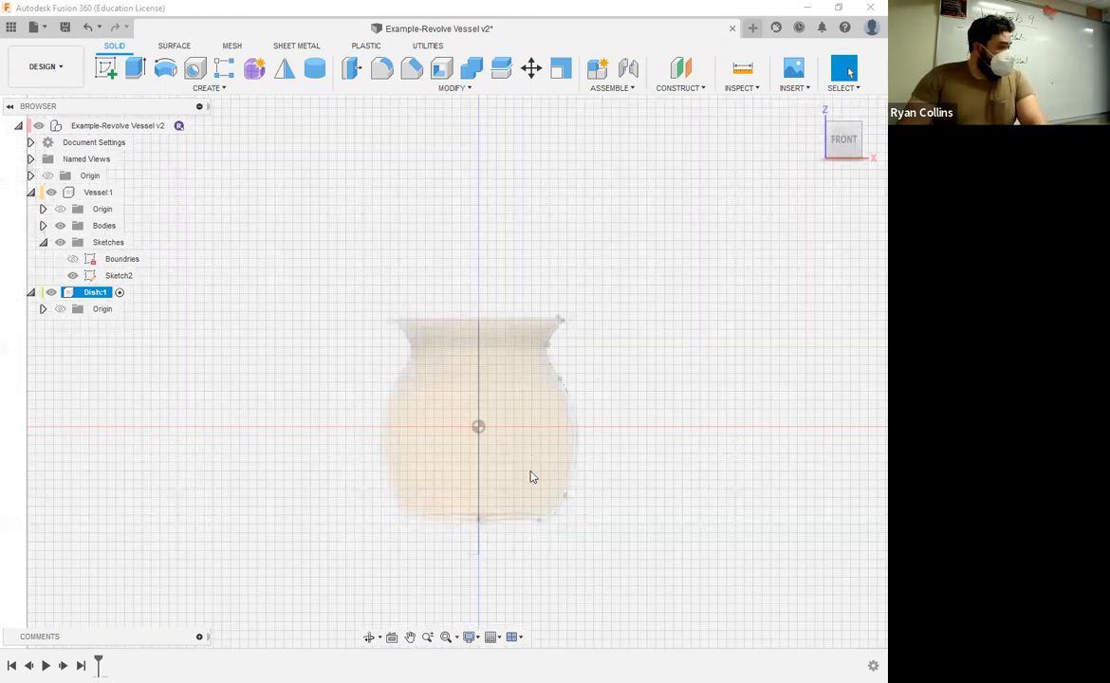
{"action": "middle_click_drag", "start_coordinate": [531, 477], "coordinate": [533, 347]}
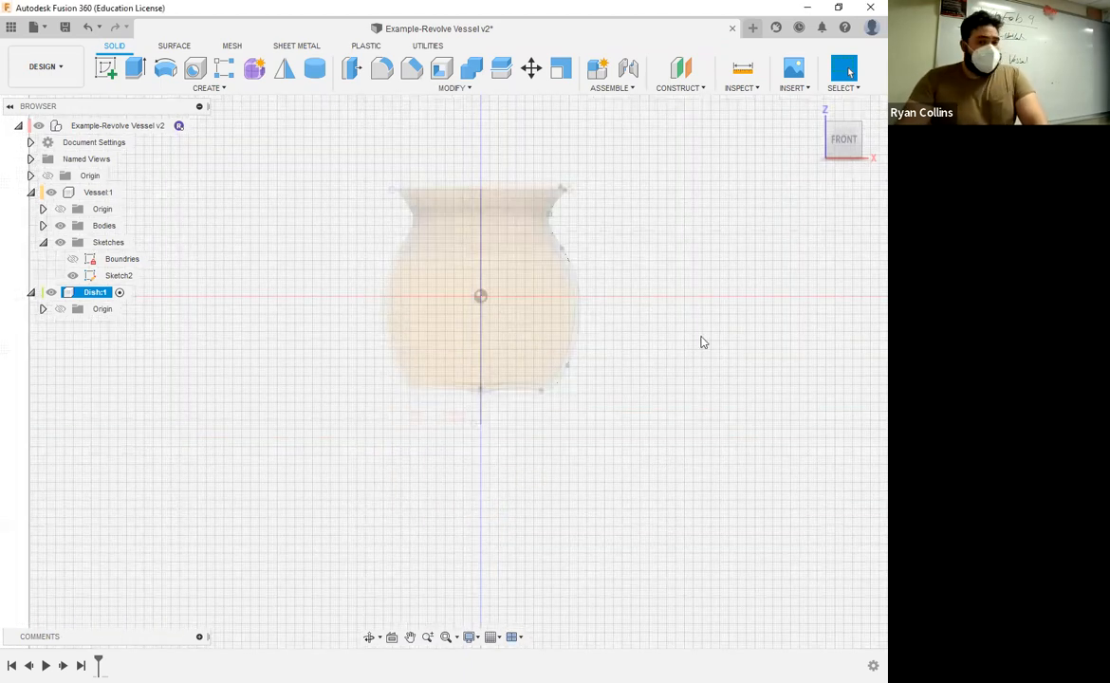
{"action": "left_click", "coordinate": [106, 68]}
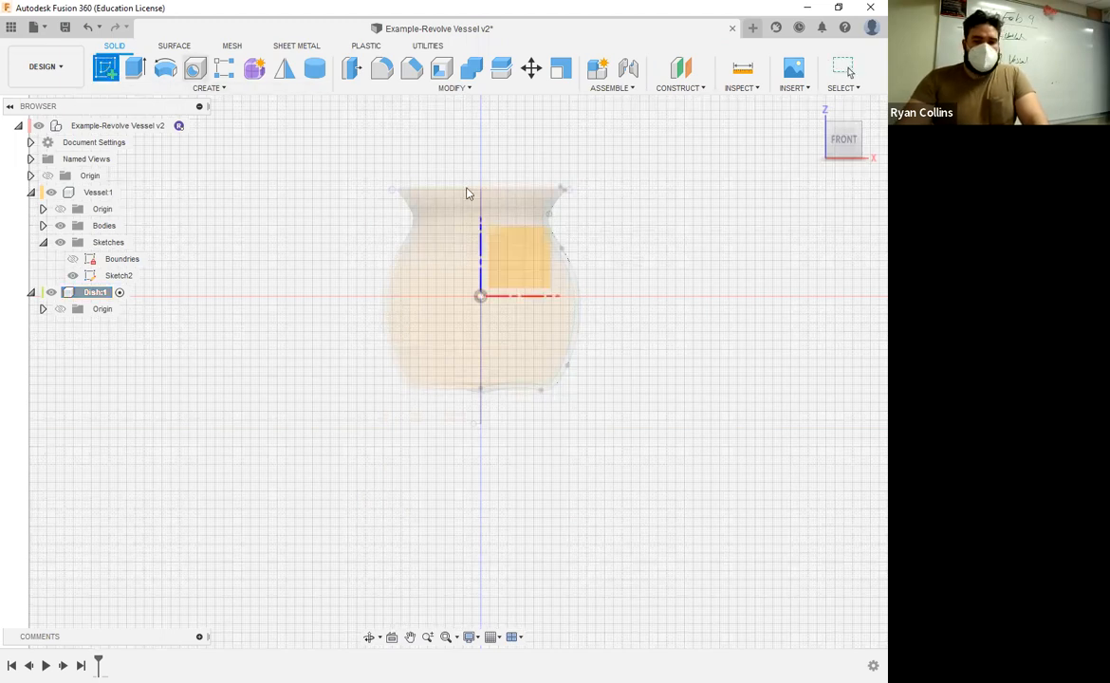
{"action": "left_click", "coordinate": [522, 267]}
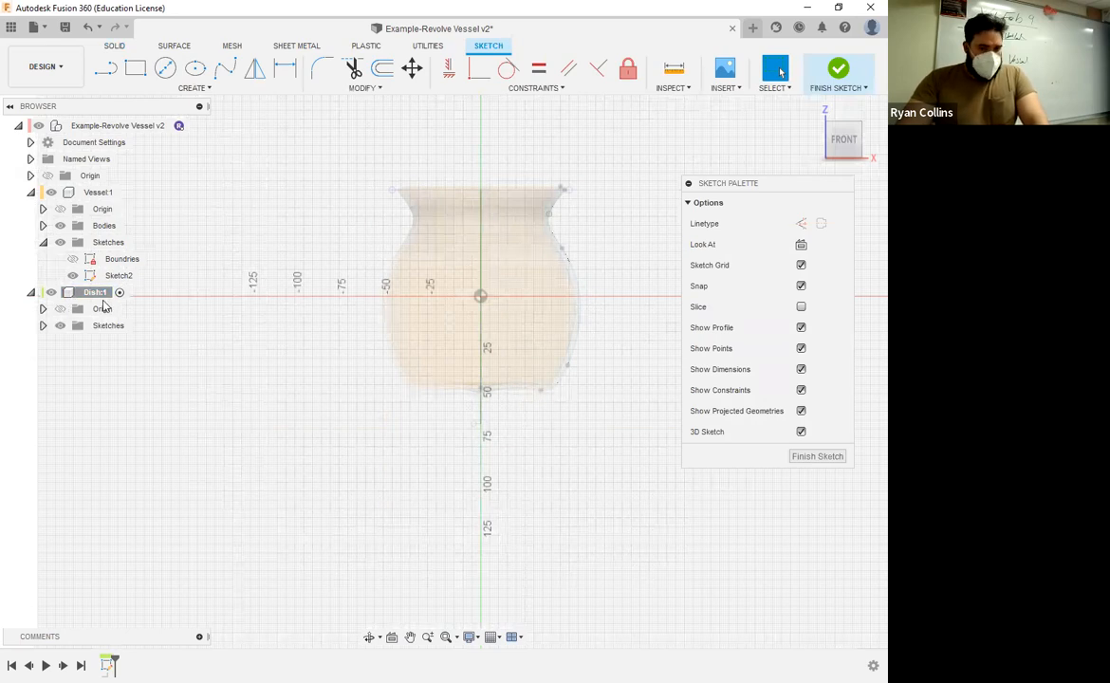
Step: Sketch a four-point fit-point spline for the dish profile, running from the vertical axis beneath the vessel and curving upward past its side
{"action": "middle_click_drag", "start_coordinate": [566, 448], "coordinate": [549, 451]}
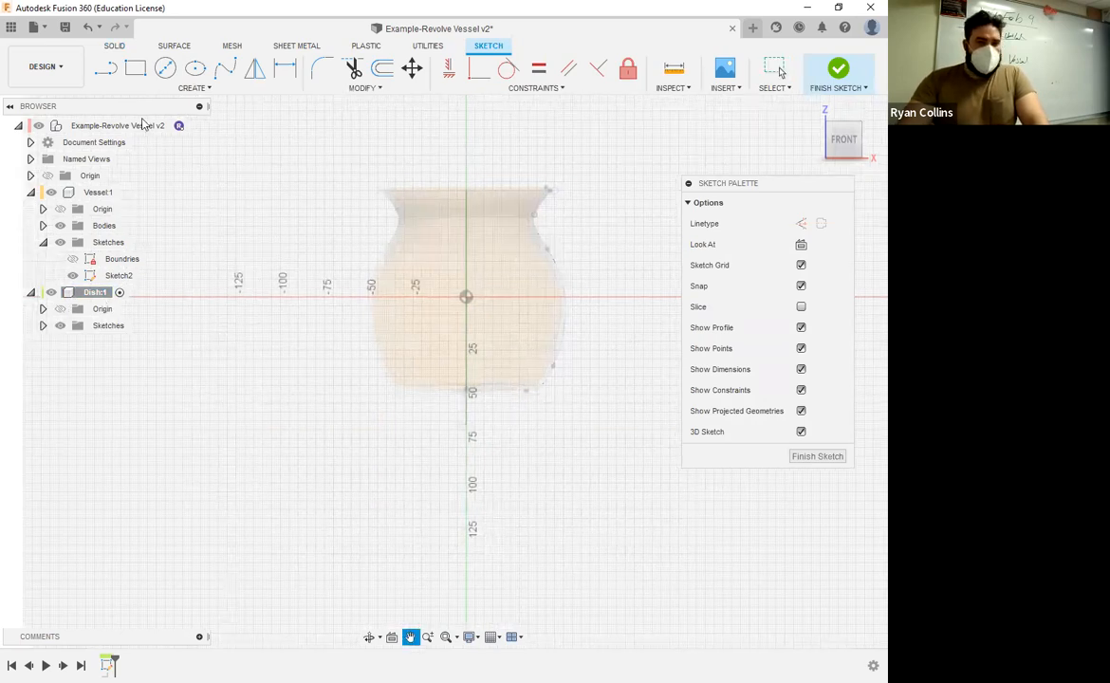
{"action": "left_click", "coordinate": [233, 68]}
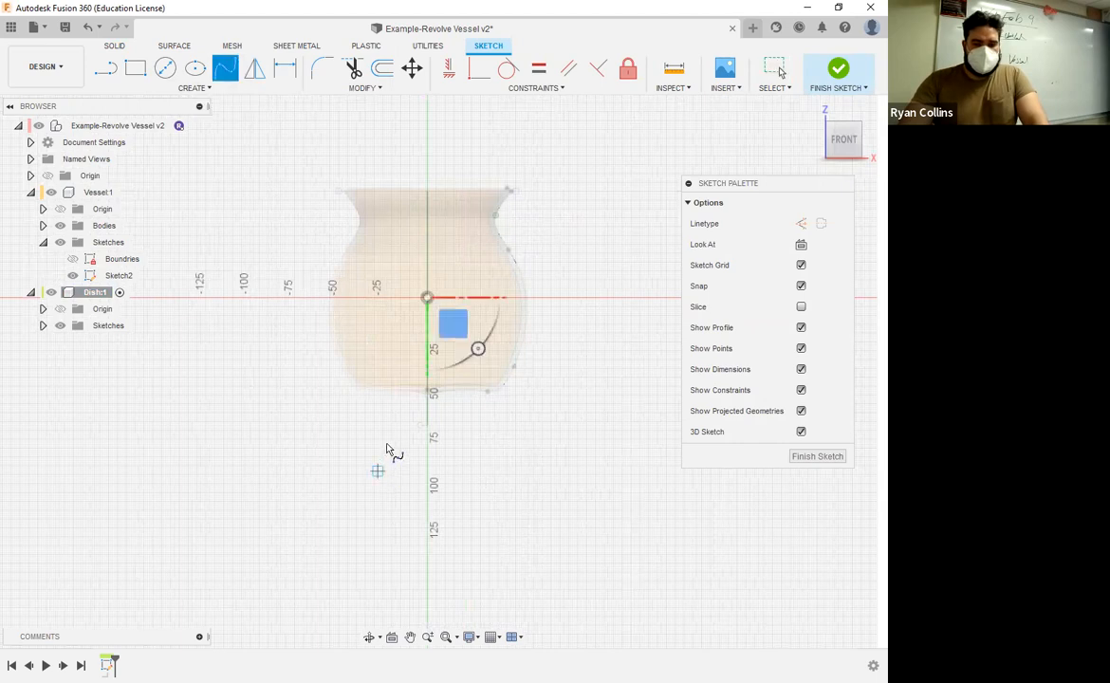
{"action": "scroll", "coordinate": [385, 468], "scroll_direction": "up", "scroll_amount": 4}
{"action": "middle_click_drag", "start_coordinate": [388, 398], "coordinate": [362, 405]}
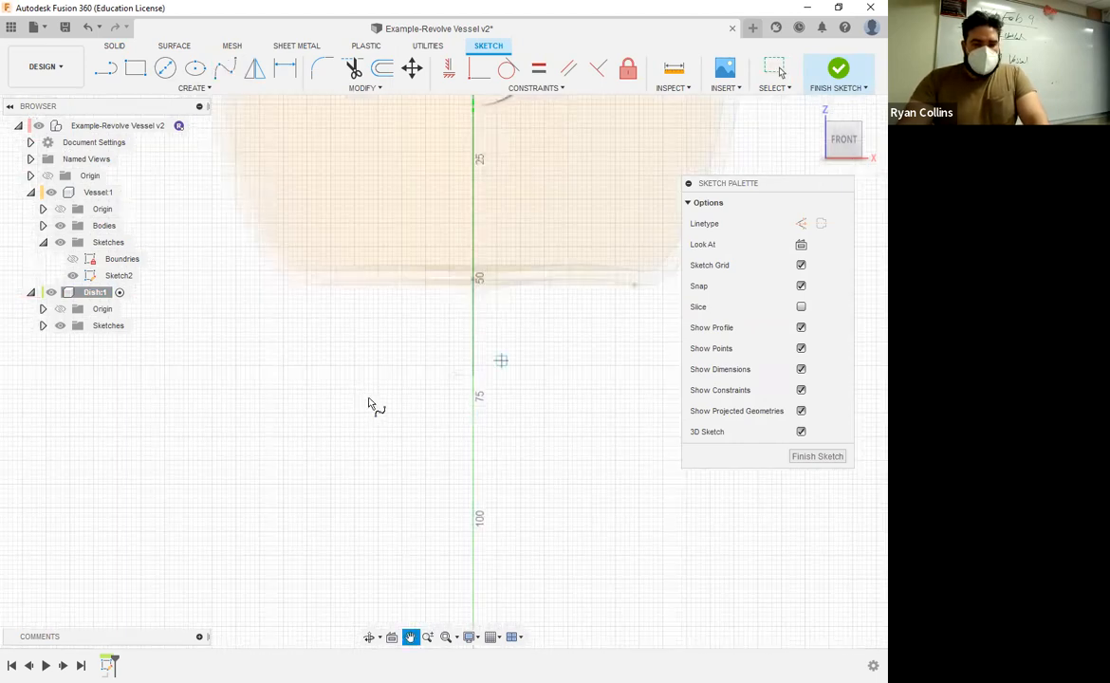
{"action": "left_click", "coordinate": [333, 378]}
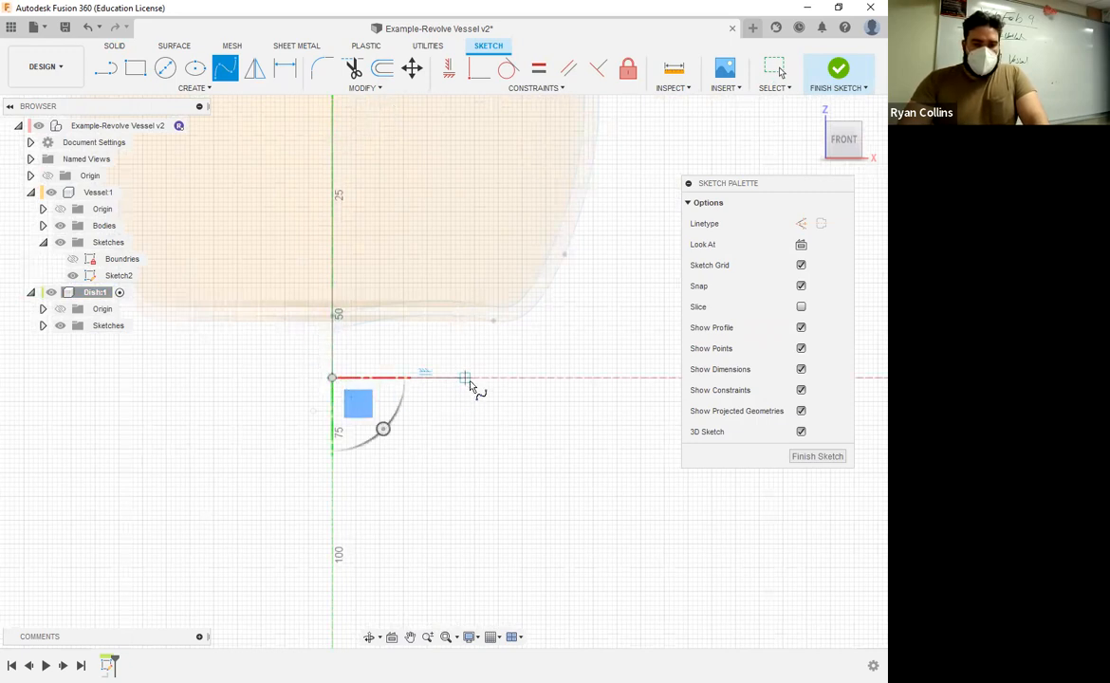
{"action": "left_click", "coordinate": [517, 377]}
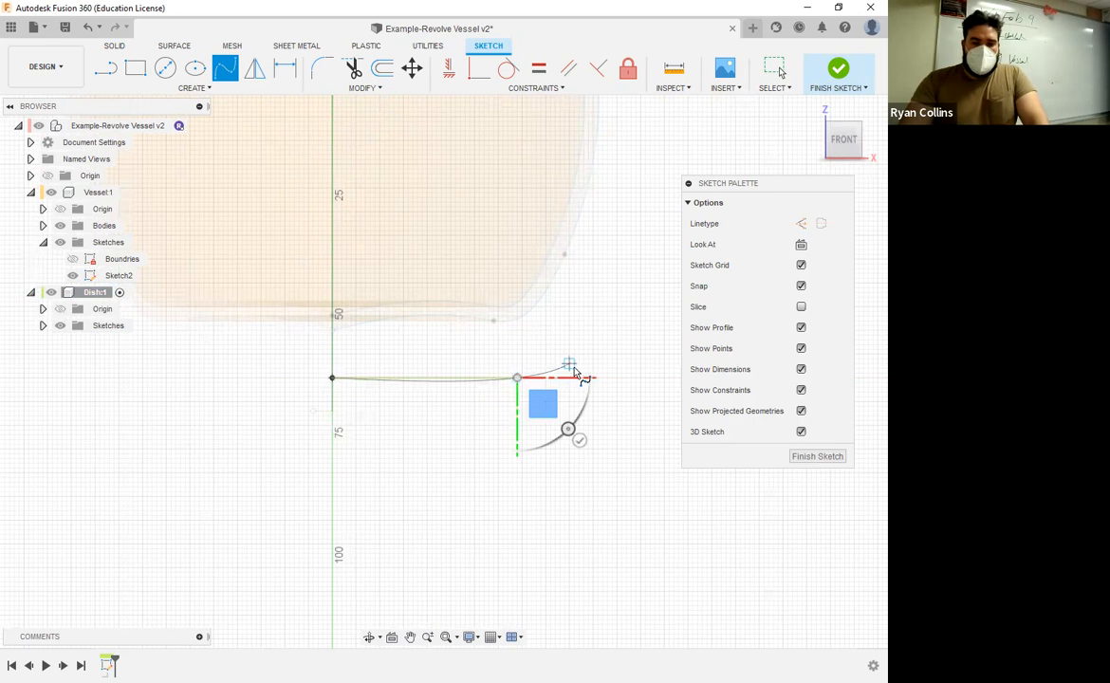
{"action": "left_click", "coordinate": [641, 352]}
{"action": "mouse_move", "coordinate": [666, 312]}
{"action": "middle_mouse_down"}
{"action": "mouse_move", "coordinate": [582, 324]}
{"action": "mouse_move", "coordinate": [599, 320]}
{"action": "mouse_move", "coordinate": [569, 314]}
{"action": "middle_mouse_up"}
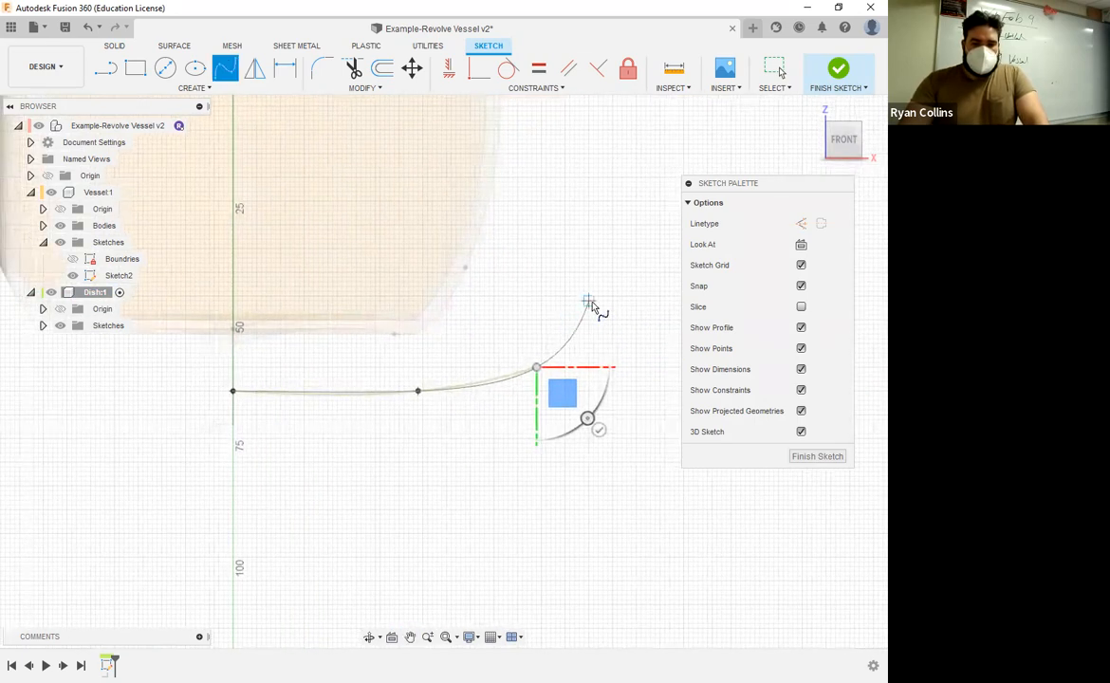
{"action": "left_click", "coordinate": [588, 299]}
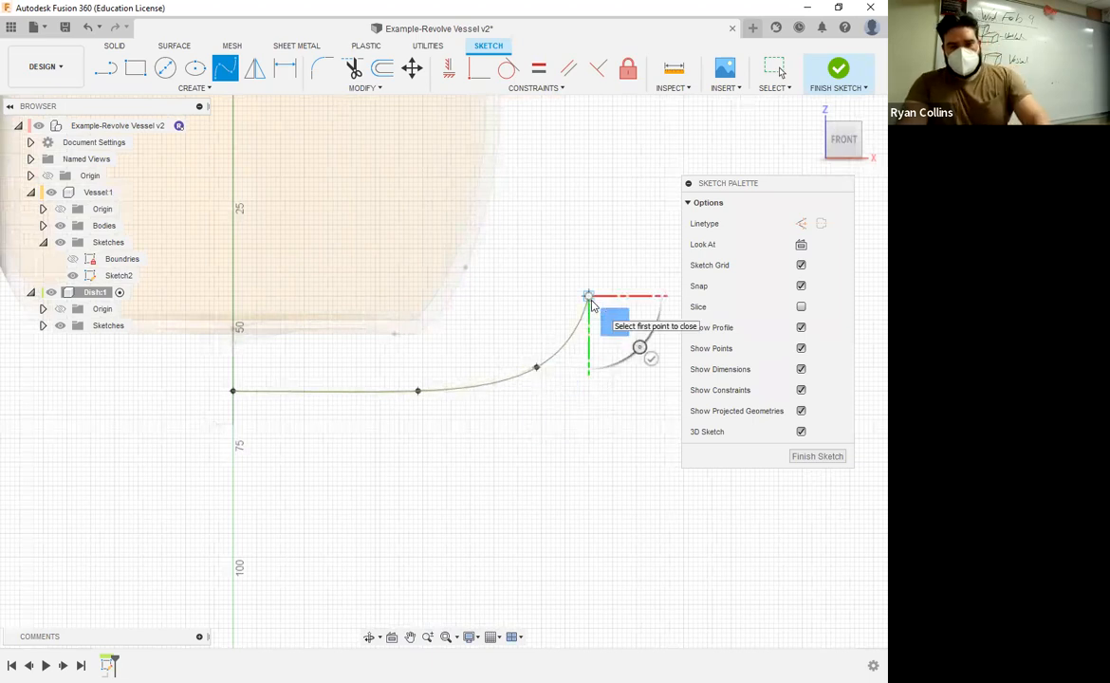
{"action": "key", "text": "Escape"}
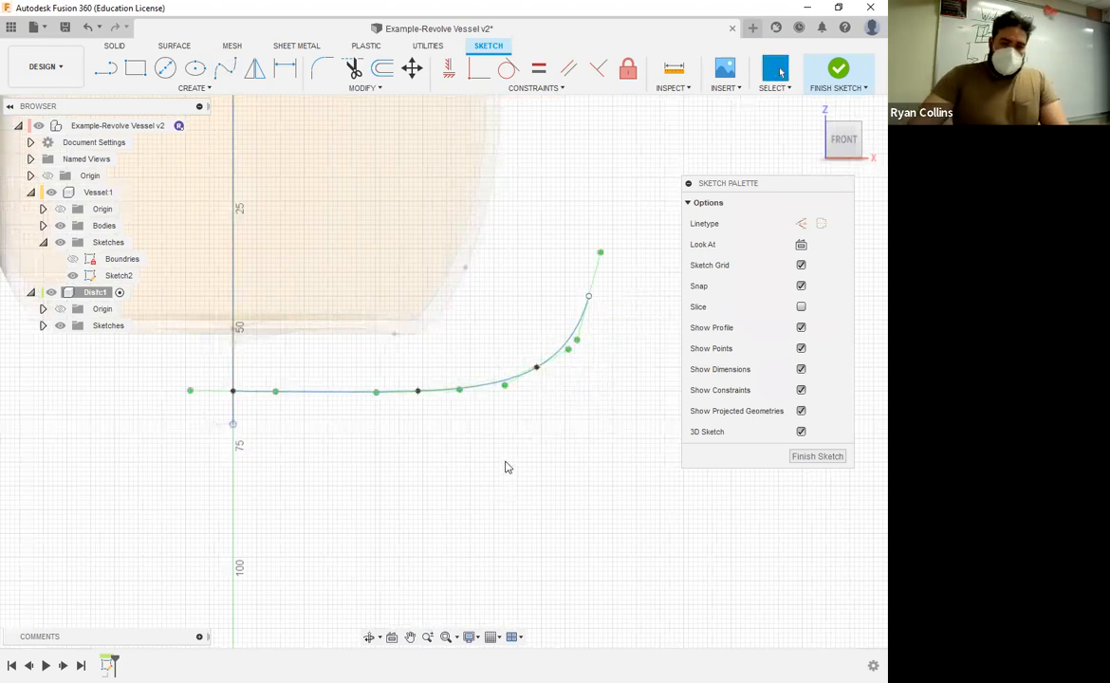
Step: Reshape the dish spline's floor by moving its second fit point to X 41 mm, Z -64 mm
{"action": "left_click", "coordinate": [418, 391]}
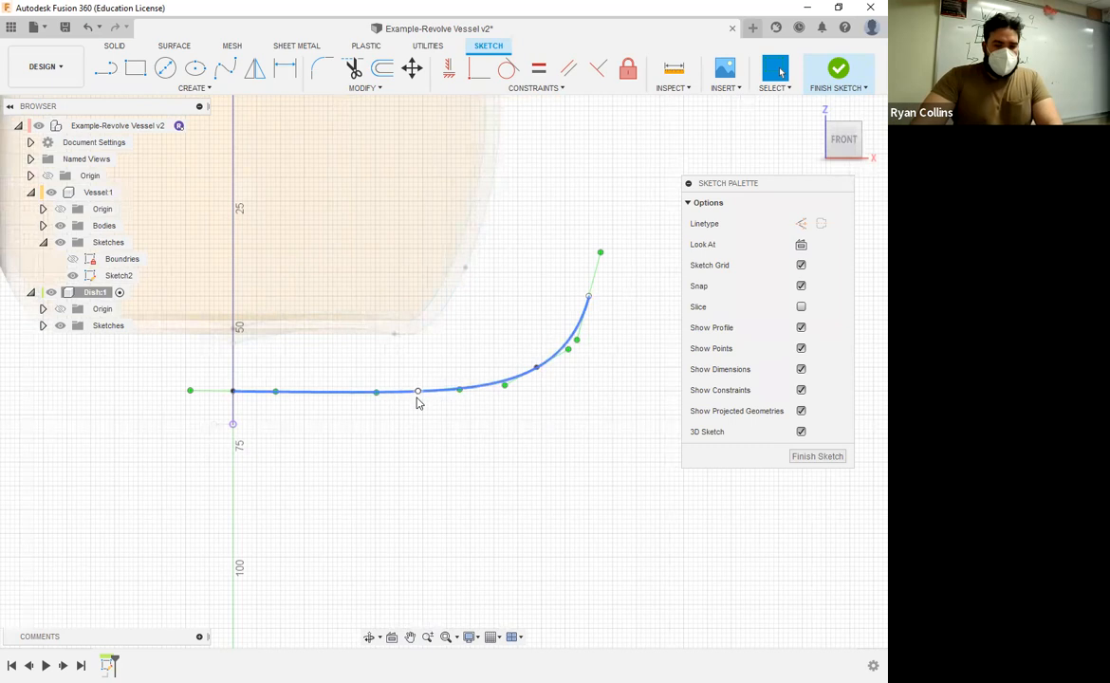
{"action": "left_click_drag", "start_coordinate": [417, 392], "coordinate": [413, 406]}
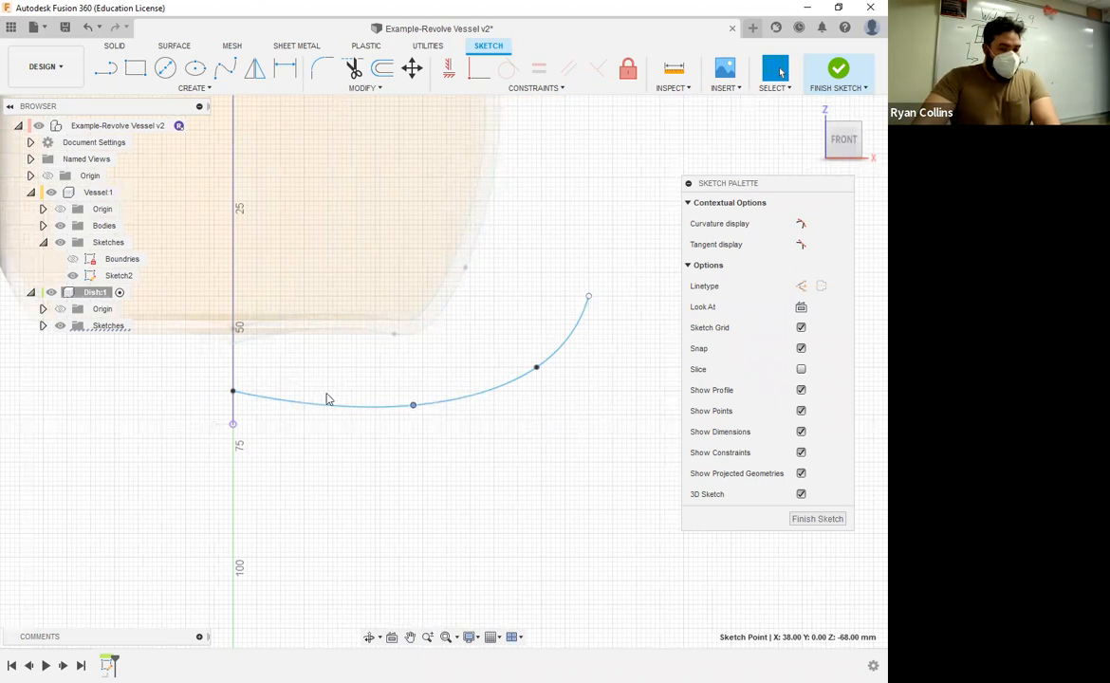
{"action": "mouse_move", "coordinate": [415, 399]}
{"action": "left_mouse_down"}
{"action": "mouse_move", "coordinate": [428, 401]}
{"action": "mouse_move", "coordinate": [428, 392]}
{"action": "left_mouse_up"}
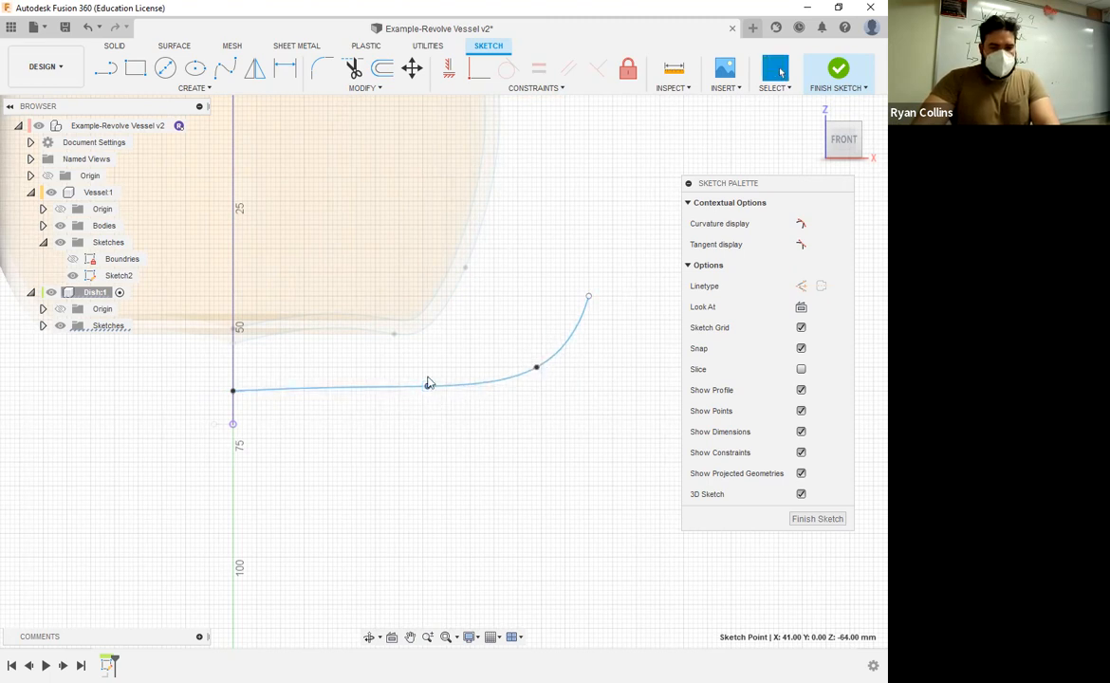
Step: Level the tangent handle at the spline's start on the axis, placing its end at X 12 mm, Z -65 mm
{"action": "left_click", "coordinate": [258, 390]}
{"action": "scroll", "coordinate": [265, 399], "scroll_direction": "up", "scroll_amount": 2}
{"action": "left_click", "coordinate": [218, 390]}
{"action": "left_click", "coordinate": [288, 390]}
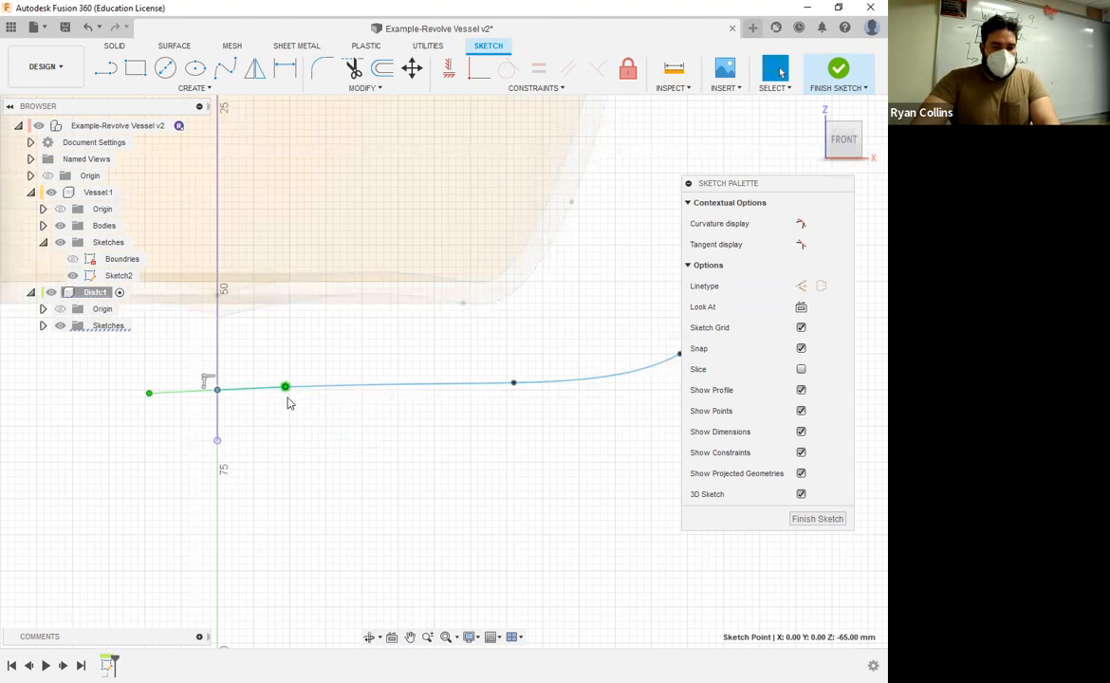
{"action": "left_click_drag", "start_coordinate": [285, 387], "coordinate": [305, 391]}
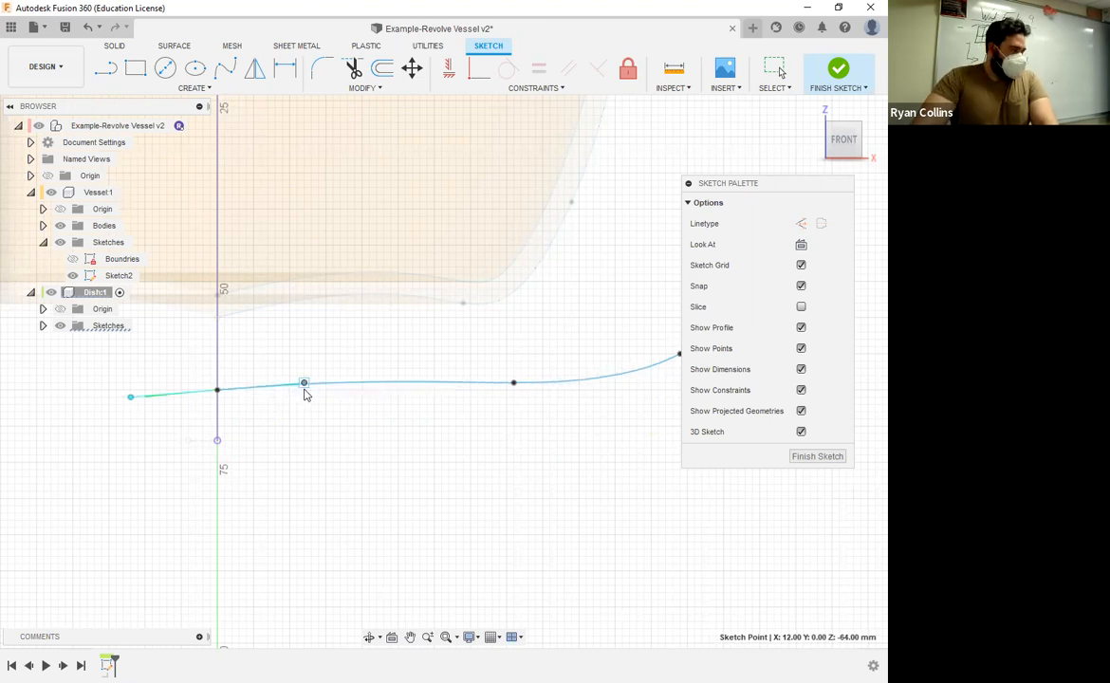
{"action": "left_click_drag", "start_coordinate": [305, 392], "coordinate": [305, 398]}
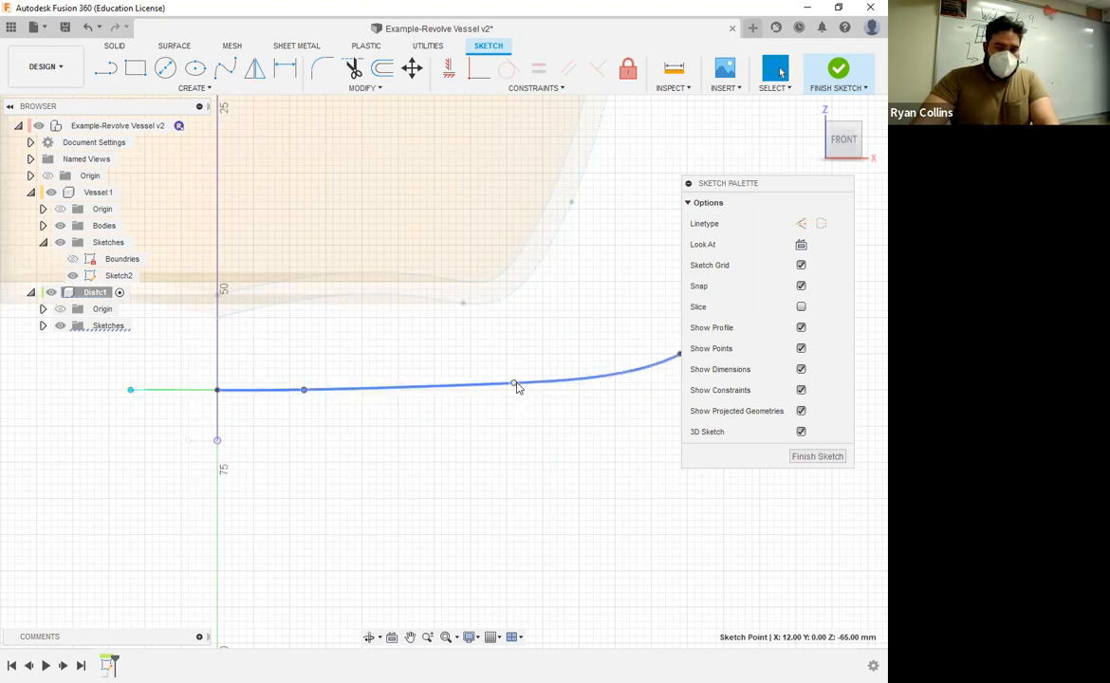
Step: Move the spline's second fit point to X 42 mm, Z -65 mm and extend its inner tangent handle to about X 32.5 mm, Z -65.5 mm
{"action": "left_click_drag", "start_coordinate": [517, 386], "coordinate": [523, 392]}
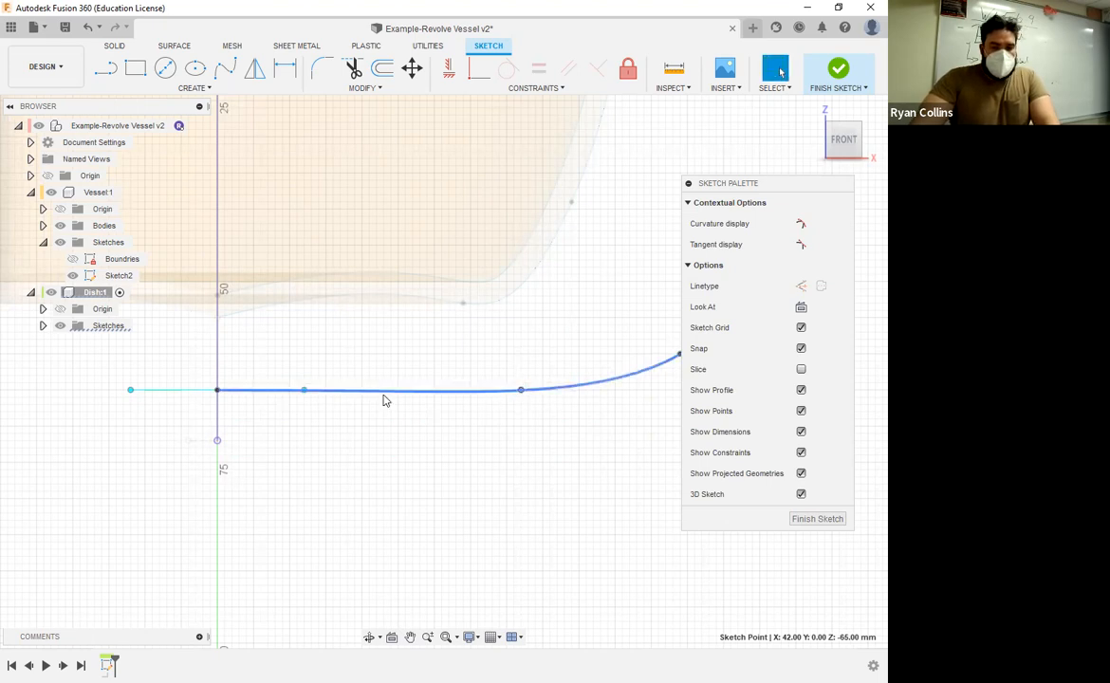
{"action": "scroll", "coordinate": [433, 379], "scroll_direction": "up", "scroll_amount": 3}
{"action": "scroll", "coordinate": [494, 465], "scroll_direction": "up", "scroll_amount": 2}
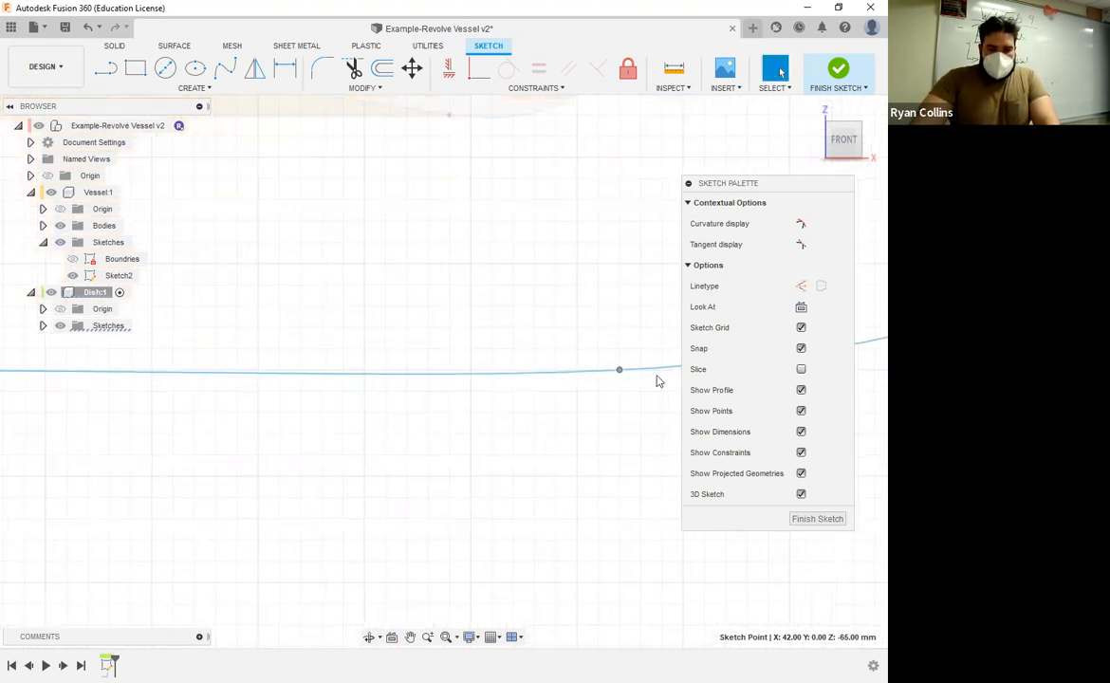
{"action": "left_click", "coordinate": [618, 371]}
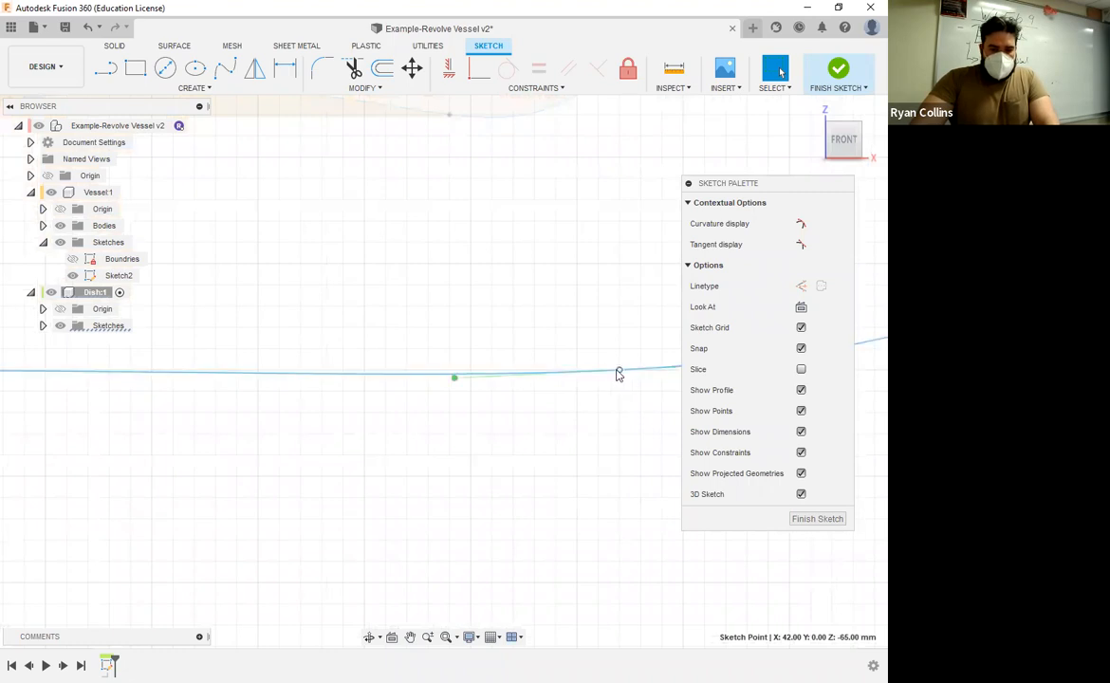
{"action": "left_click", "coordinate": [453, 374]}
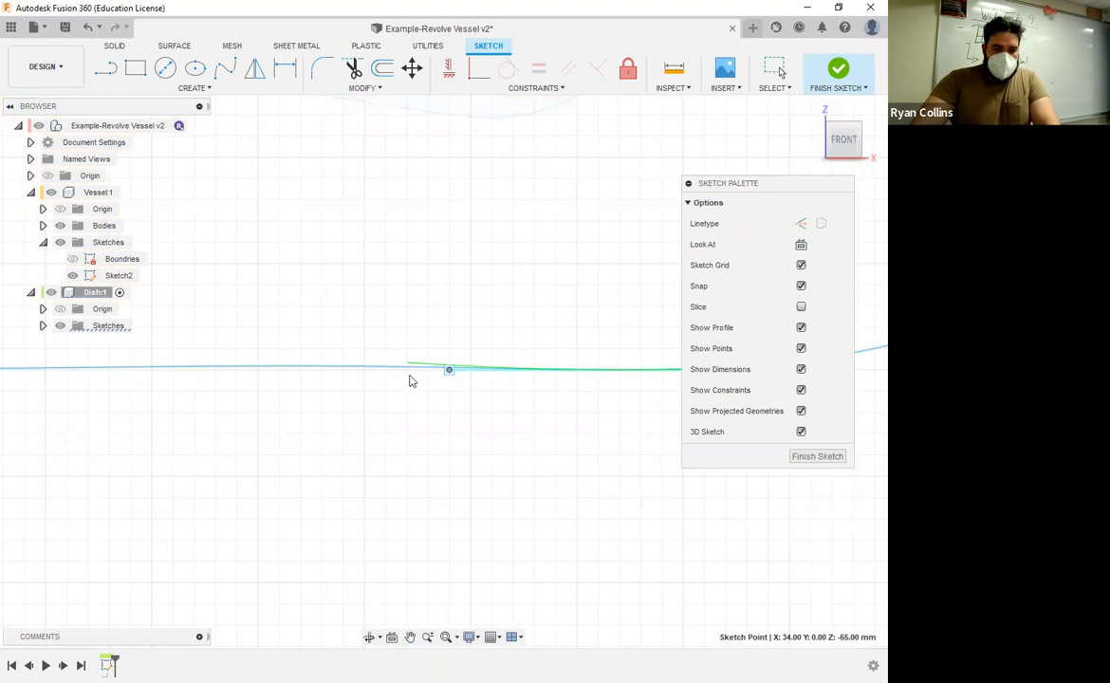
{"action": "left_click_drag", "start_coordinate": [411, 374], "coordinate": [416, 379]}
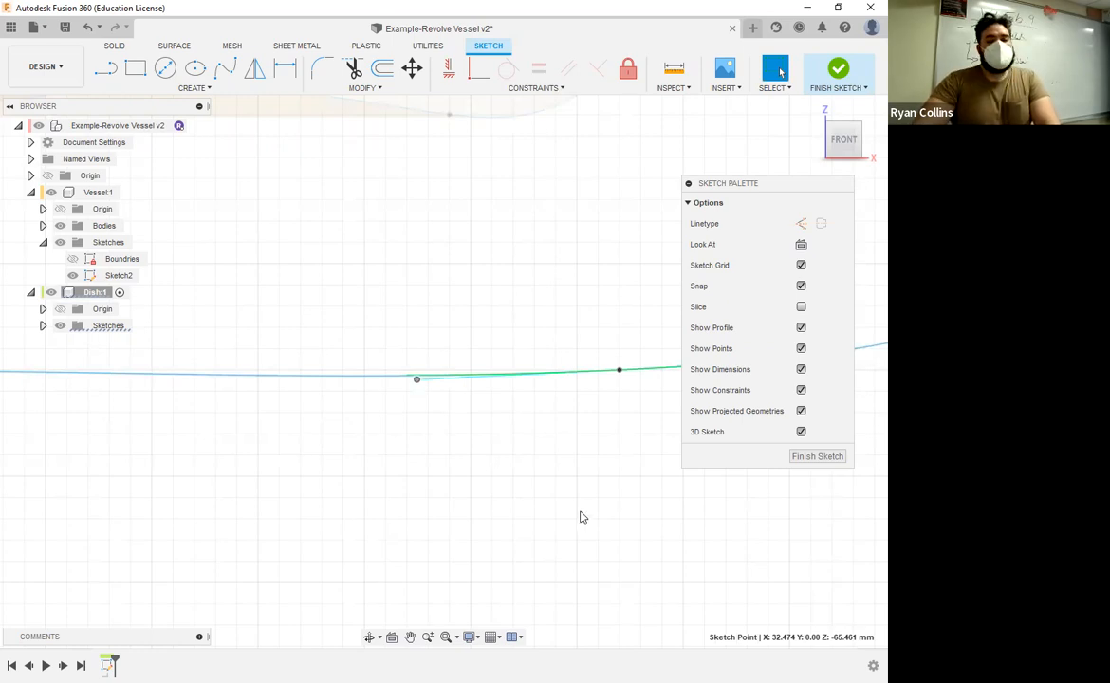
{"action": "scroll", "coordinate": [579, 515], "scroll_direction": "down", "scroll_amount": 5}
{"action": "scroll", "coordinate": [569, 527], "scroll_direction": "down", "scroll_amount": 2}
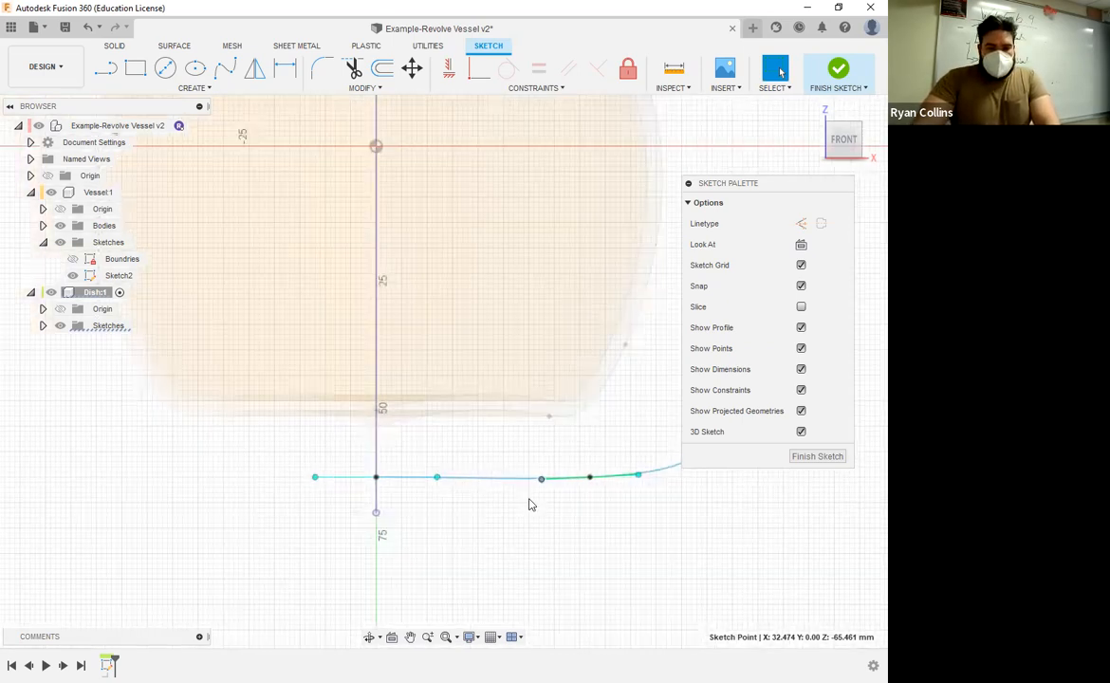
Step: Draw a horizontal base line about 32.5 mm long from the vertical axis to the end of the spline's inner tangent handle
{"action": "left_click", "coordinate": [98, 74]}
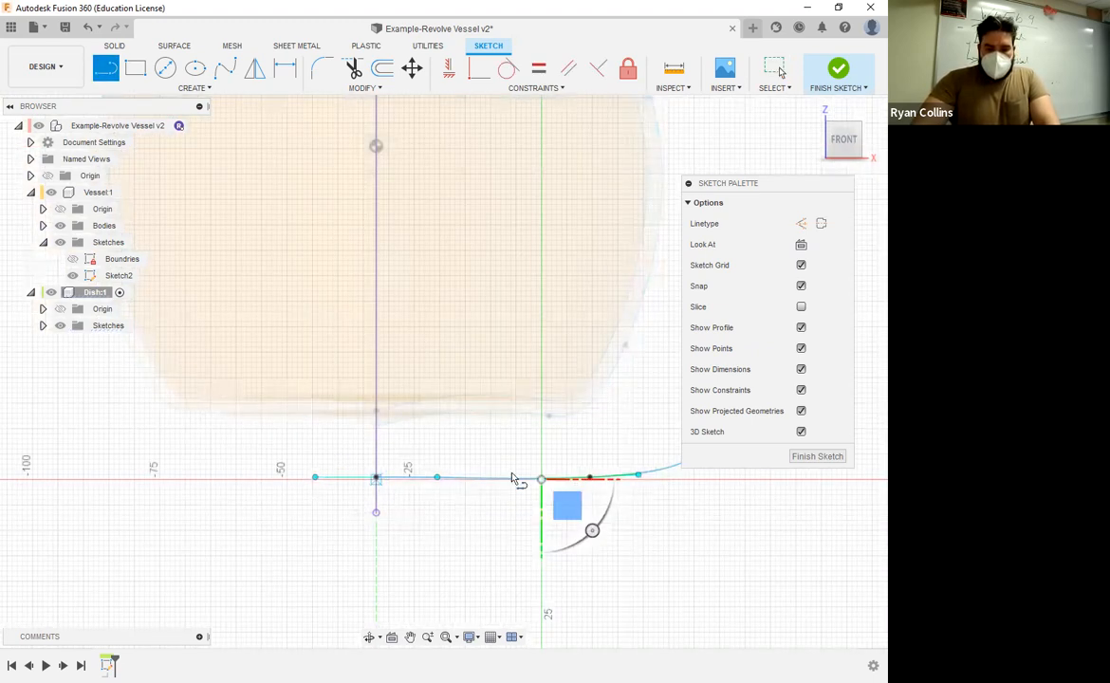
{"action": "scroll", "coordinate": [523, 490], "scroll_direction": "up", "scroll_amount": 5}
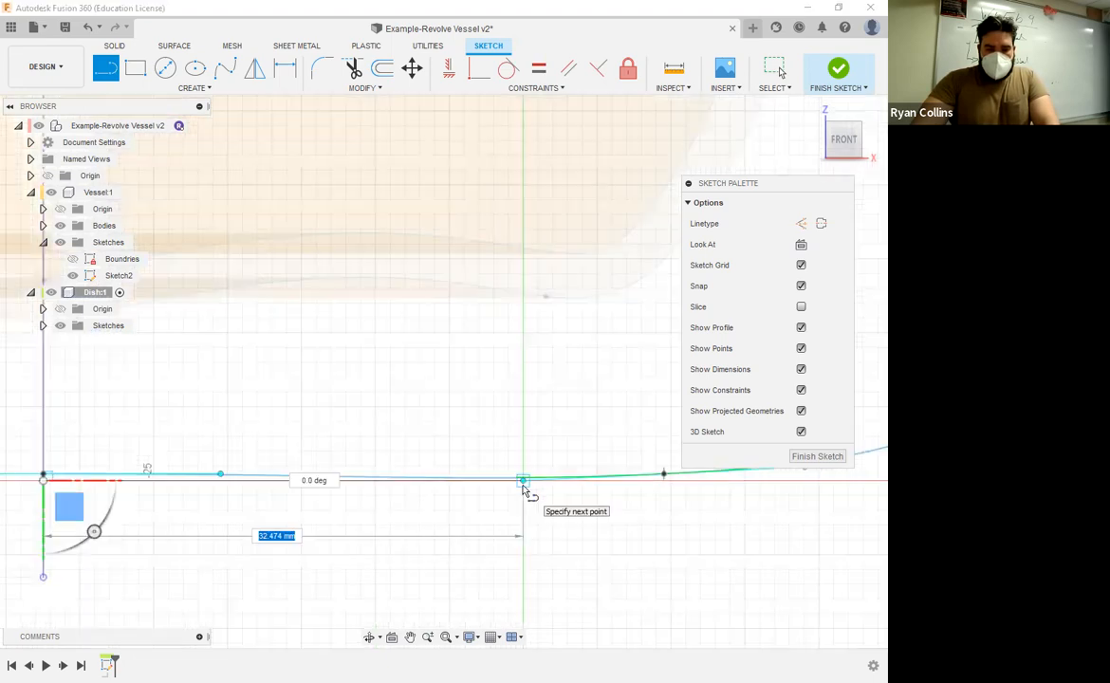
{"action": "left_click", "coordinate": [523, 480]}
{"action": "key", "text": "Escape"}
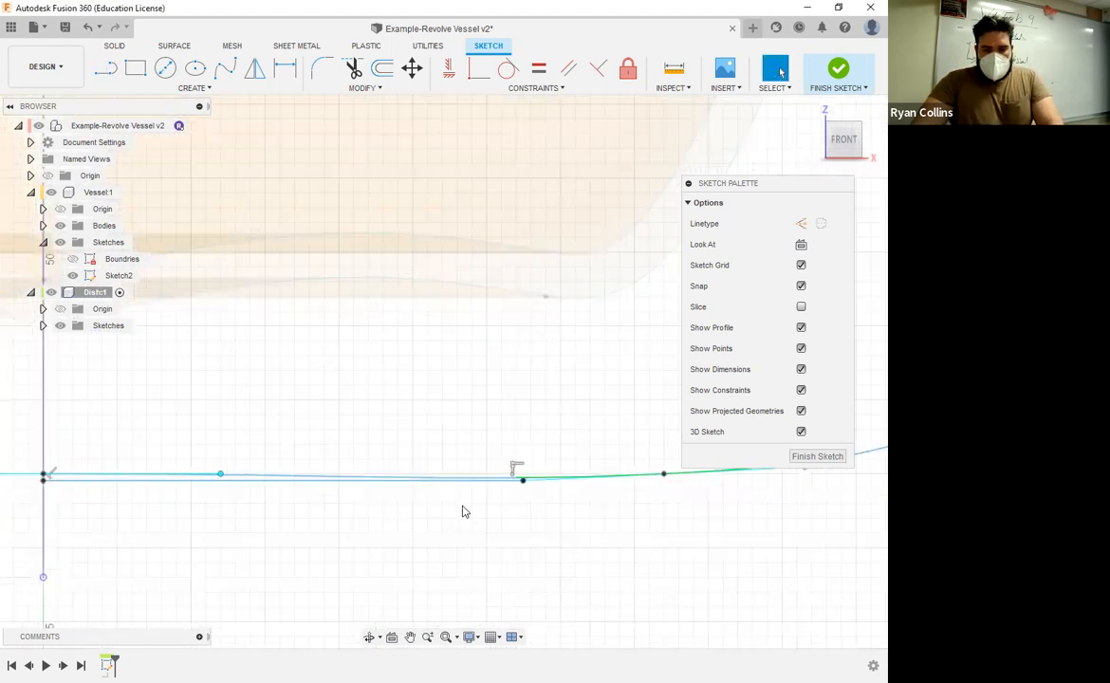
Step: Trim away the original dish spline above the horizontal base line
{"action": "scroll", "coordinate": [465, 511], "scroll_direction": "down", "scroll_amount": 3}
{"action": "scroll", "coordinate": [465, 508], "scroll_direction": "up", "scroll_amount": 5}
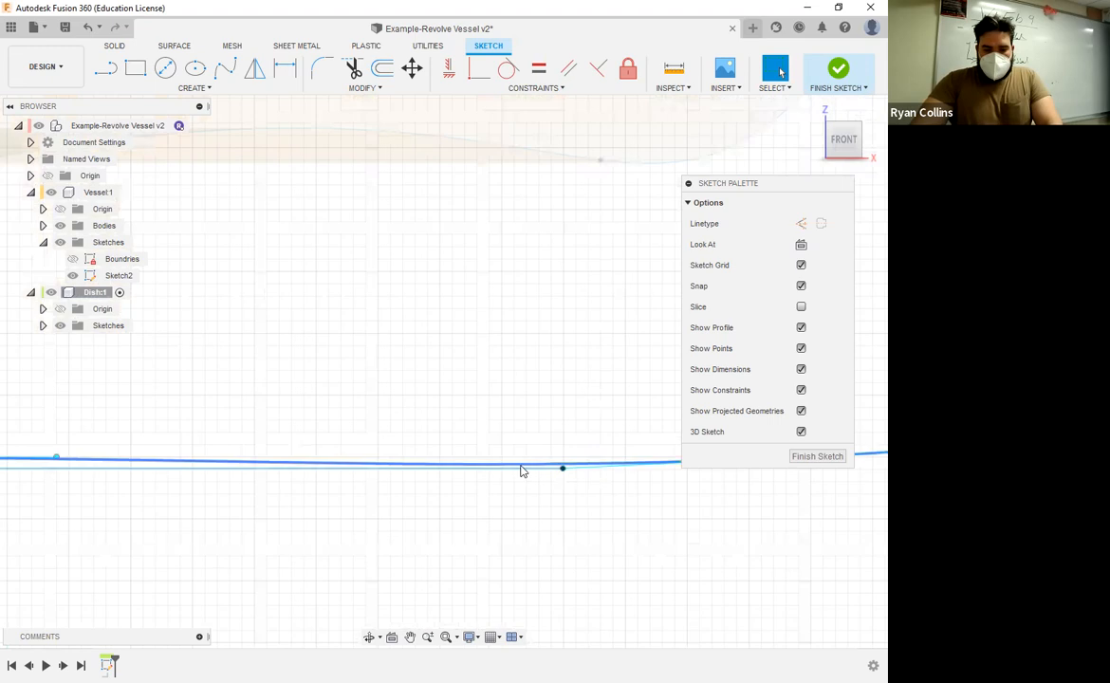
{"action": "left_click", "coordinate": [353, 67]}
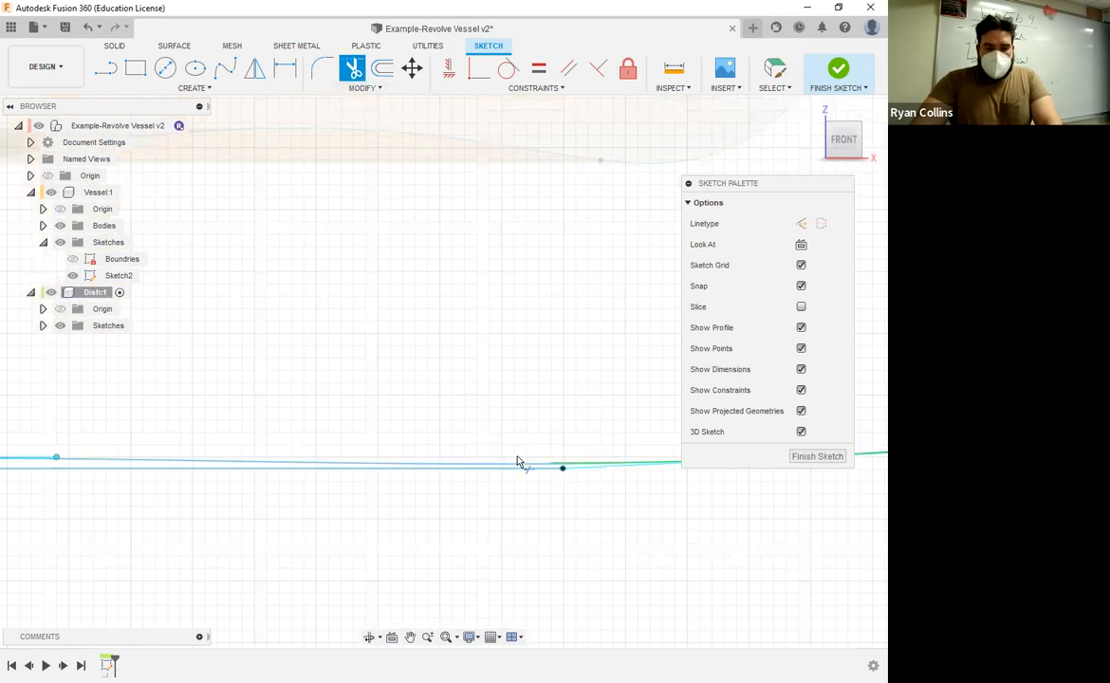
{"action": "left_click", "coordinate": [554, 472]}
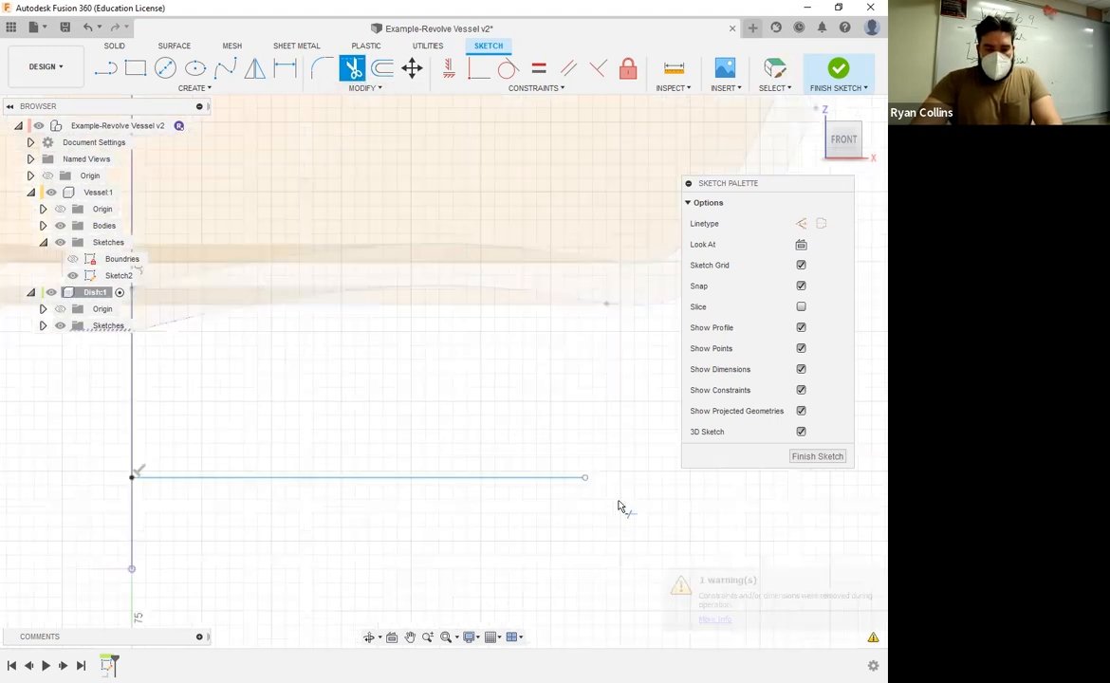
{"action": "scroll", "coordinate": [444, 454], "scroll_direction": "down", "scroll_amount": 2}
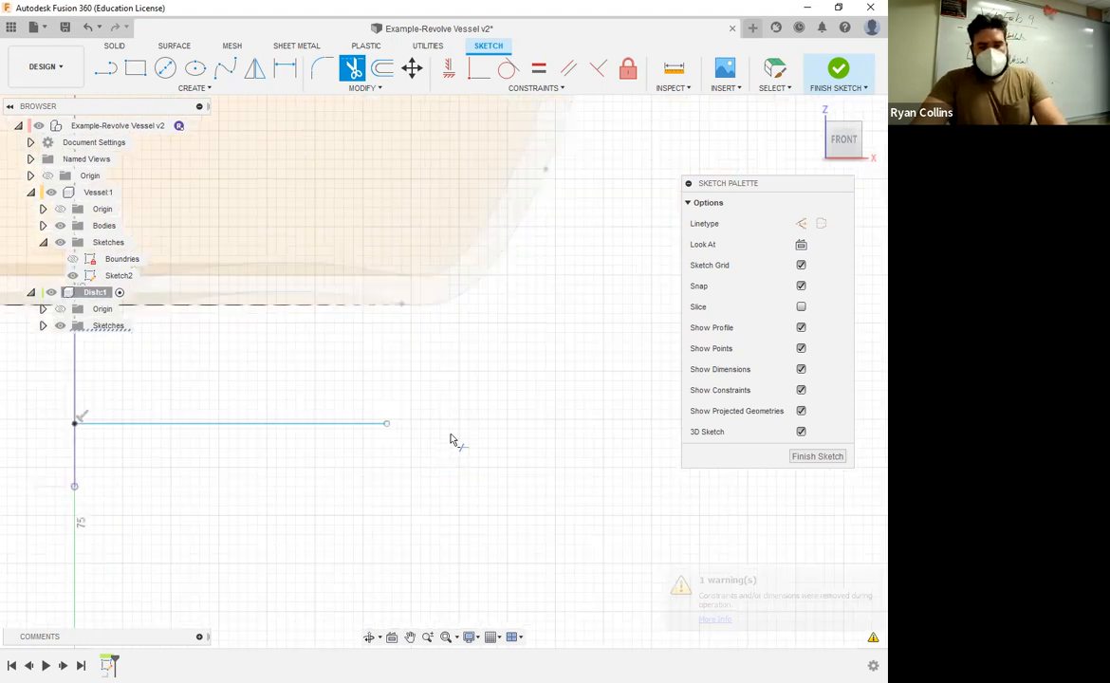
{"action": "key", "text": "Escape"}
Step: Sketch a three-point fit-point spline from the base line's outer end, rising outward to form the dish's side
{"action": "scroll", "coordinate": [450, 440], "scroll_direction": "down", "scroll_amount": 2}
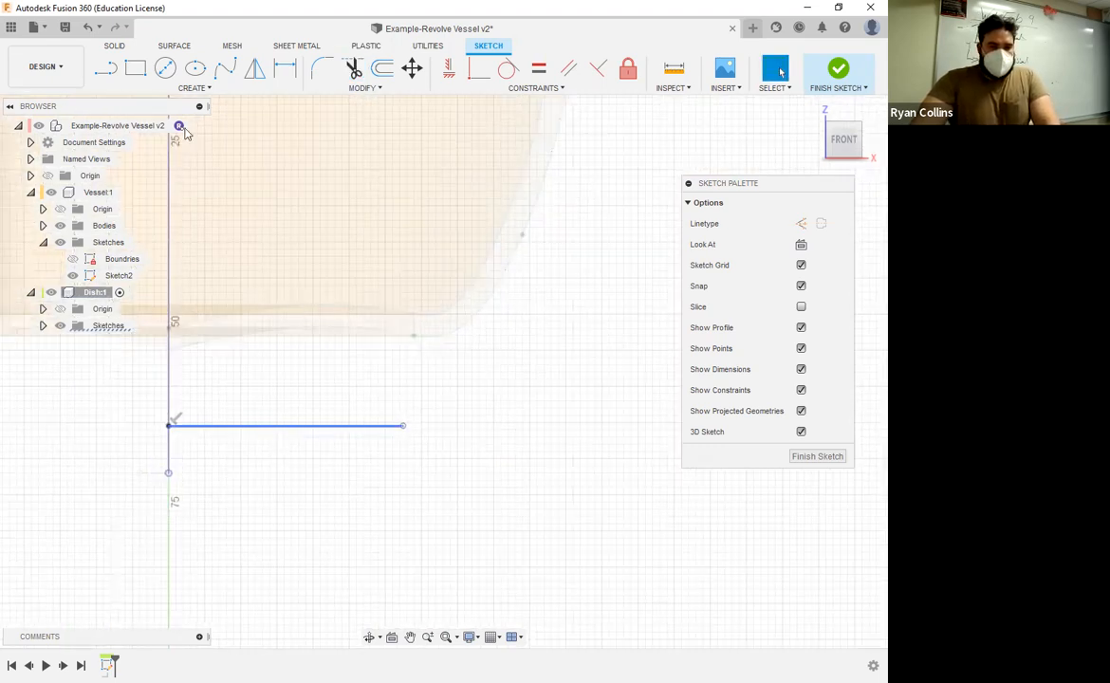
{"action": "left_click", "coordinate": [224, 65]}
{"action": "middle_click_drag", "start_coordinate": [339, 474], "coordinate": [405, 465]}
{"action": "left_click", "coordinate": [468, 418]}
{"action": "left_click", "coordinate": [566, 386]}
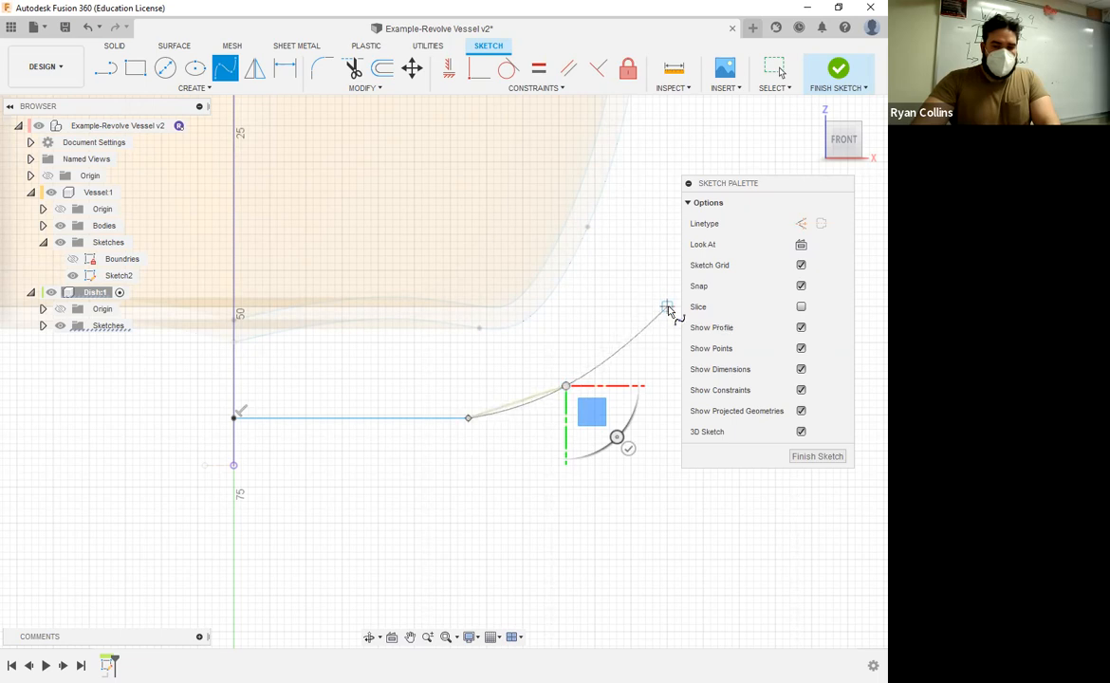
{"action": "double_click", "coordinate": [668, 309]}
{"action": "key", "text": "Escape"}
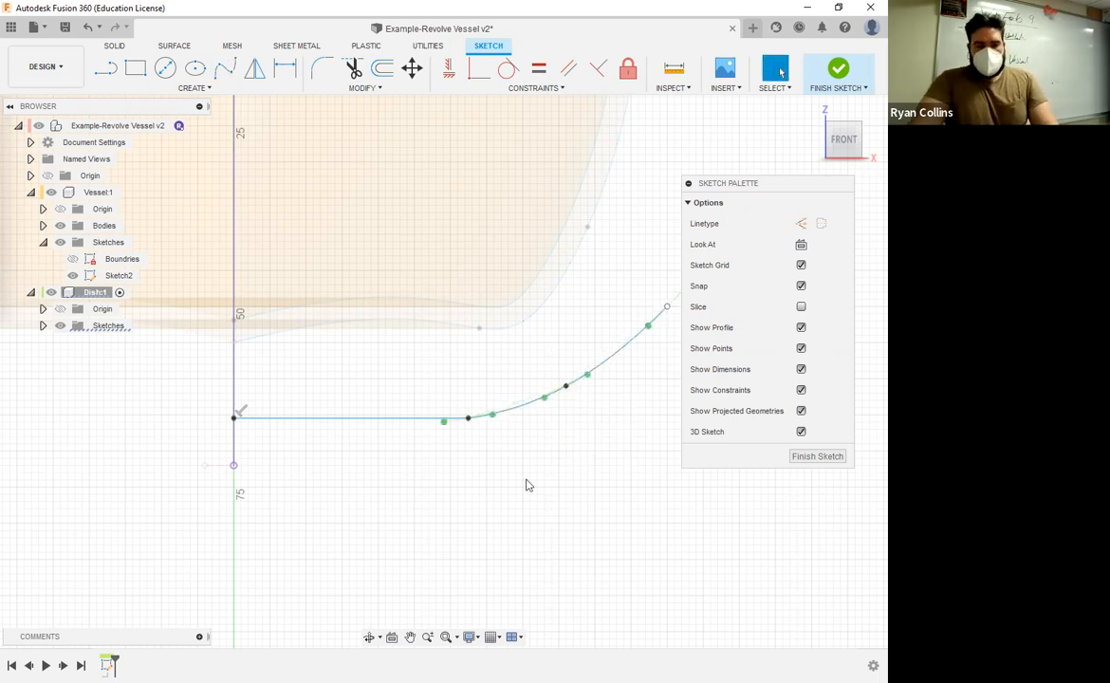
Step: Try flattening the new spline's tangent handle where it meets the base line, then undo the adjustment
{"action": "scroll", "coordinate": [478, 446], "scroll_direction": "up", "scroll_amount": 5}
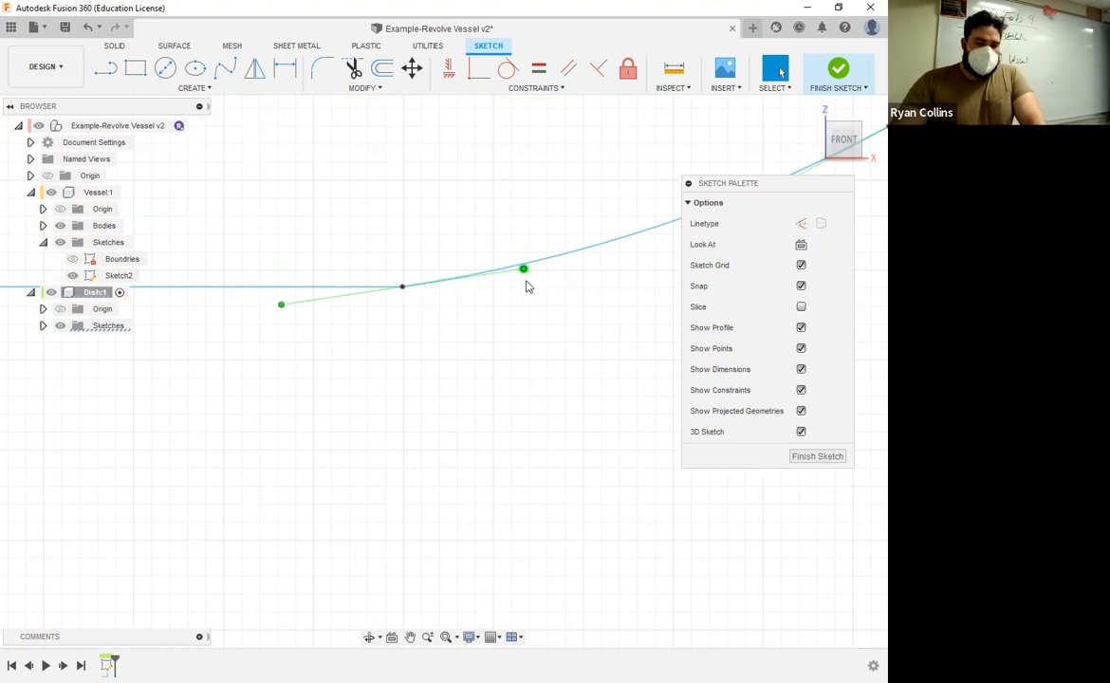
{"action": "left_click_drag", "start_coordinate": [524, 269], "coordinate": [530, 281]}
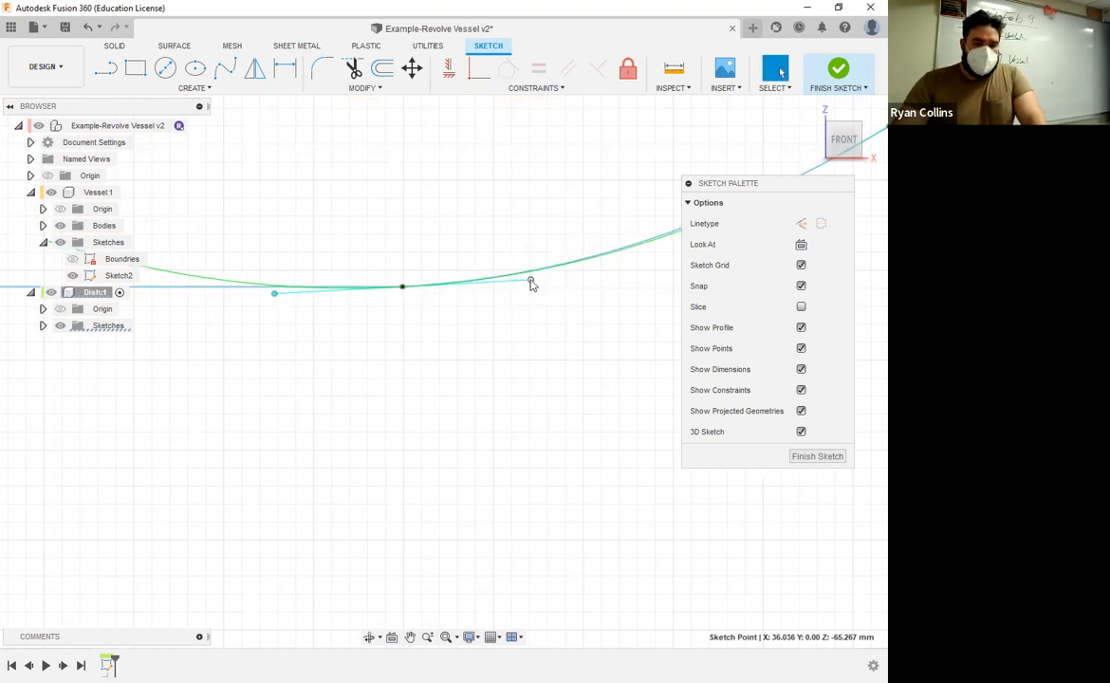
{"action": "key", "text": "ctrl+z"}
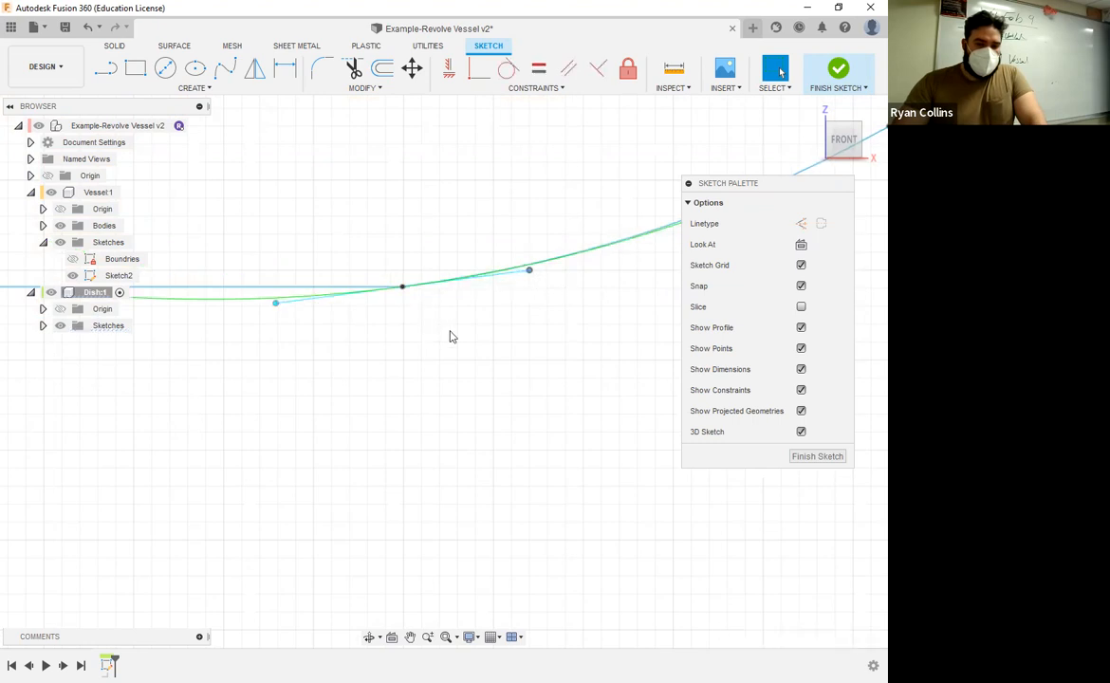
{"action": "left_click", "coordinate": [467, 337]}
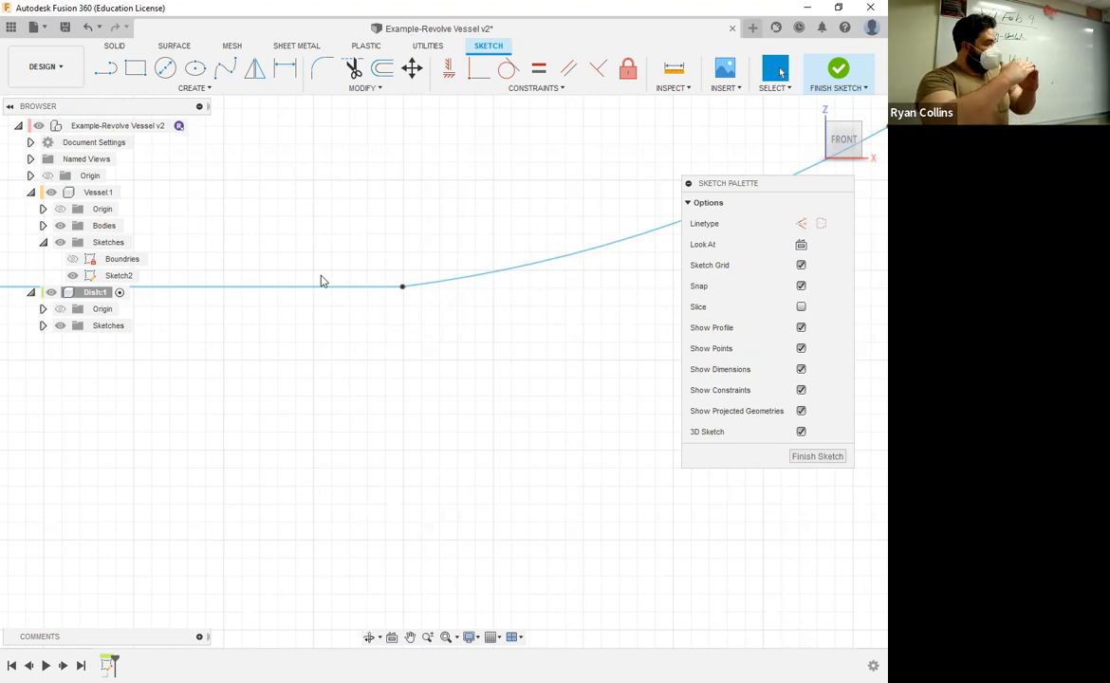
Step: Fillet the corner between the dish's horizontal base line and its side spline with a 10 mm radius
{"action": "left_click", "coordinate": [320, 71]}
{"action": "left_click", "coordinate": [432, 282]}
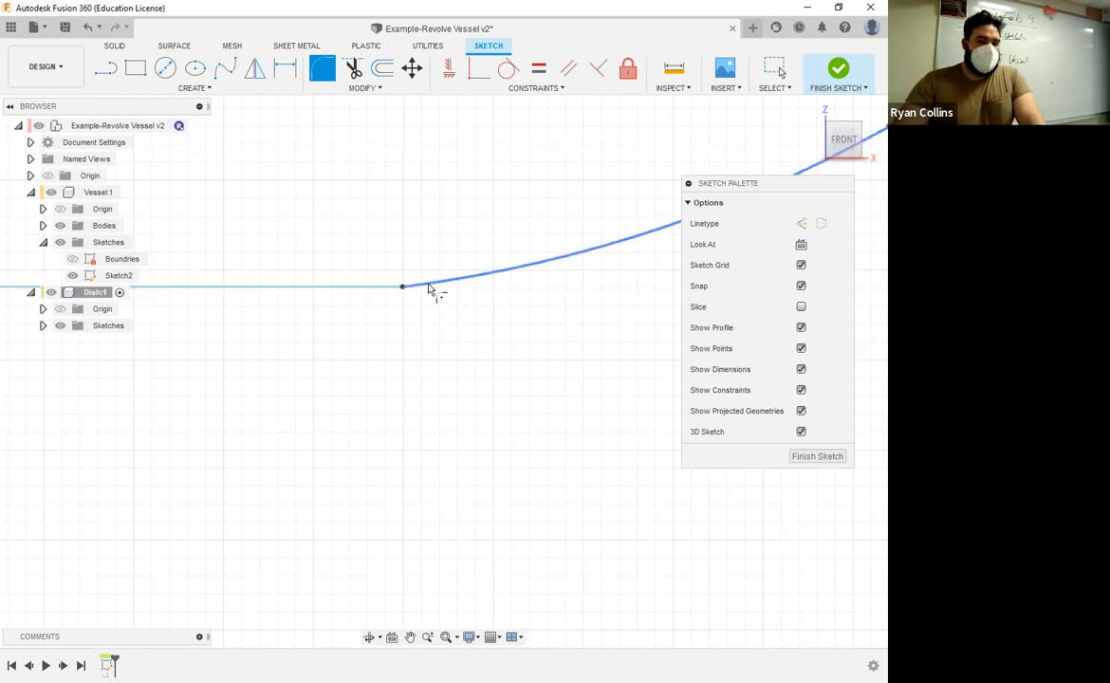
{"action": "left_click", "coordinate": [365, 287]}
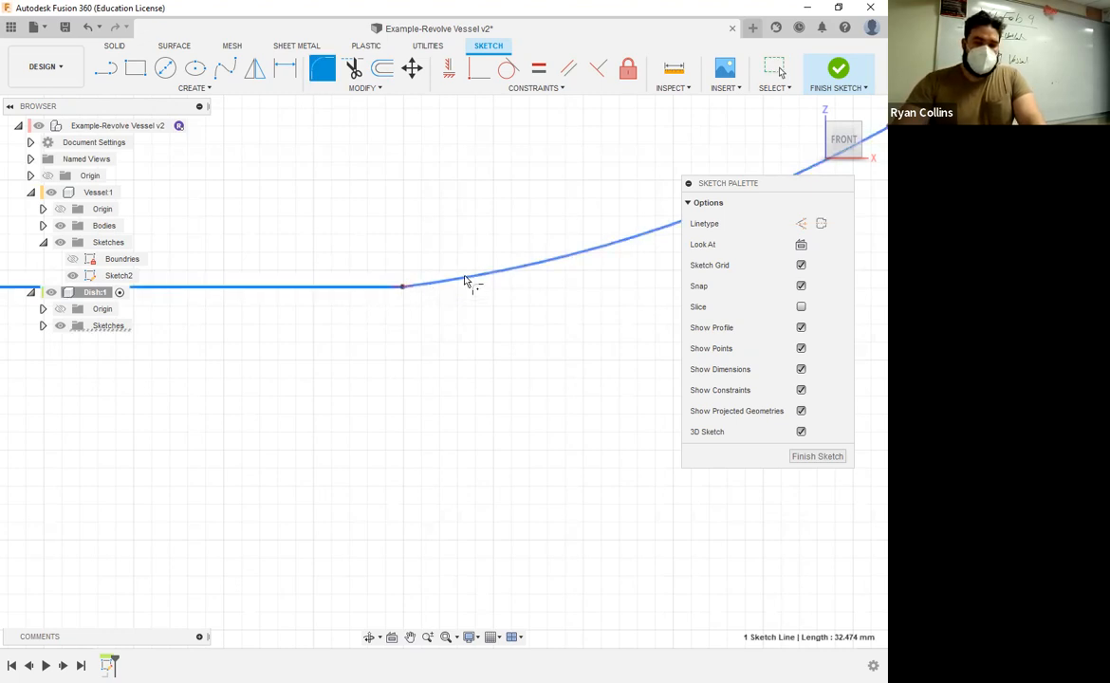
{"action": "left_click", "coordinate": [459, 282]}
{"action": "scroll", "coordinate": [460, 283], "scroll_direction": "up", "scroll_amount": 4}
{"action": "left_click_drag", "start_coordinate": [397, 336], "coordinate": [388, 361]}
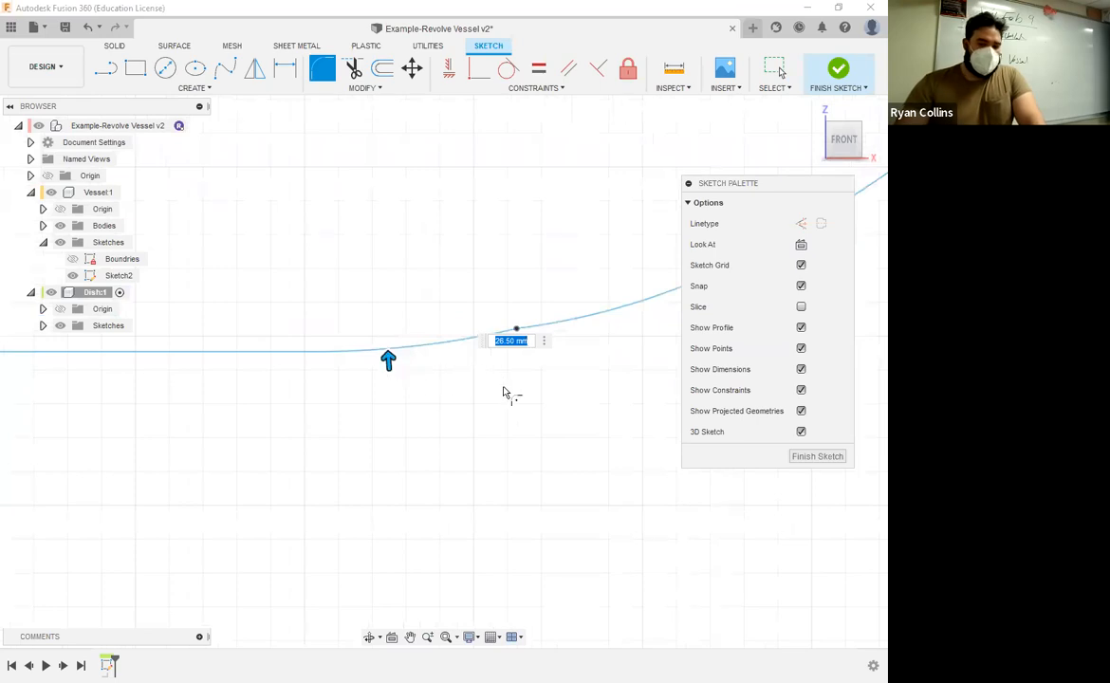
{"action": "middle_click_drag", "start_coordinate": [516, 334], "coordinate": [427, 359]}
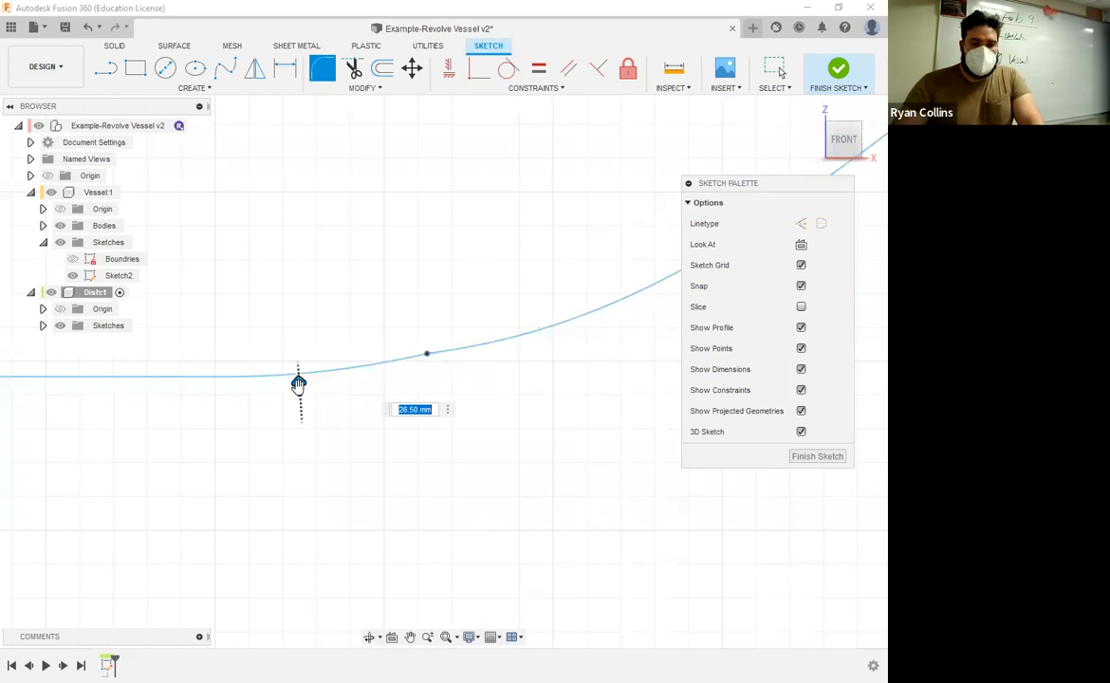
{"action": "left_click_drag", "start_coordinate": [299, 384], "coordinate": [300, 388]}
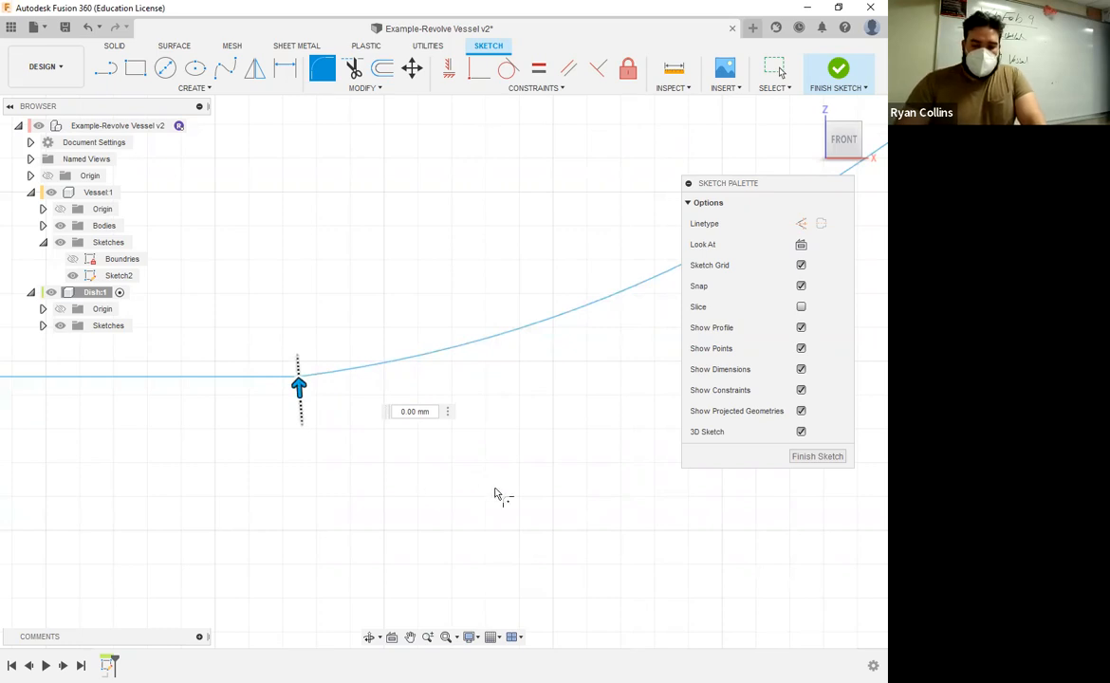
{"action": "scroll", "coordinate": [494, 494], "scroll_direction": "down", "scroll_amount": 4}
{"action": "type", "text": "10"}
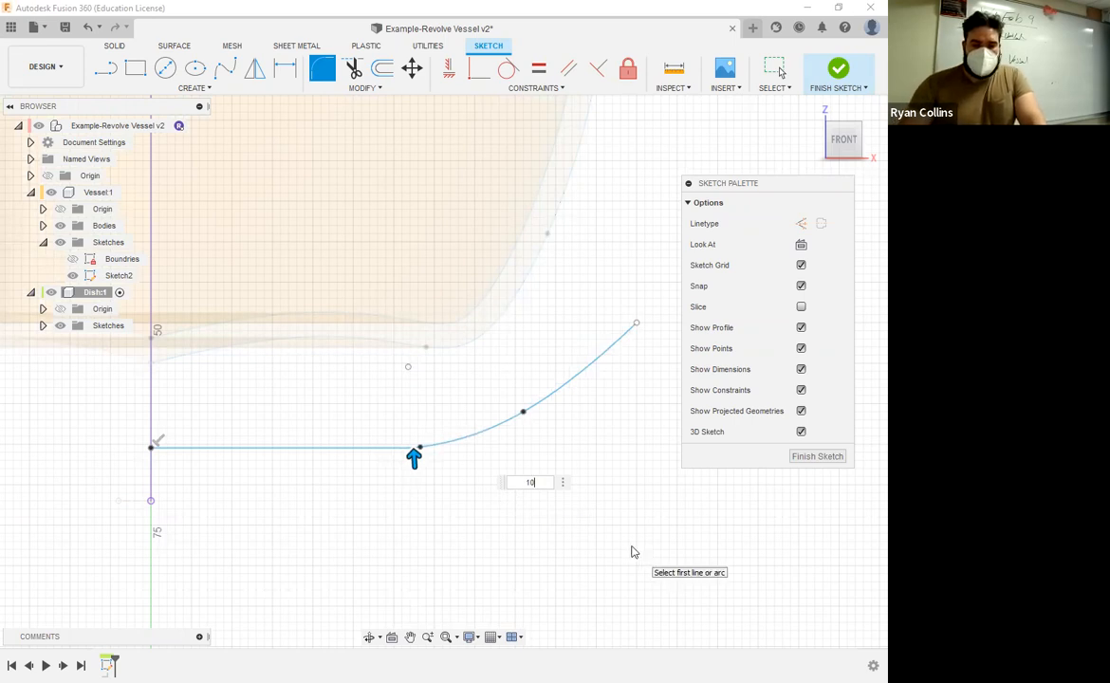
{"action": "key", "text": "Return"}
{"action": "scroll", "coordinate": [560, 400], "scroll_direction": "up", "scroll_amount": 5}
{"action": "middle_click_drag", "start_coordinate": [560, 400], "coordinate": [481, 423]}
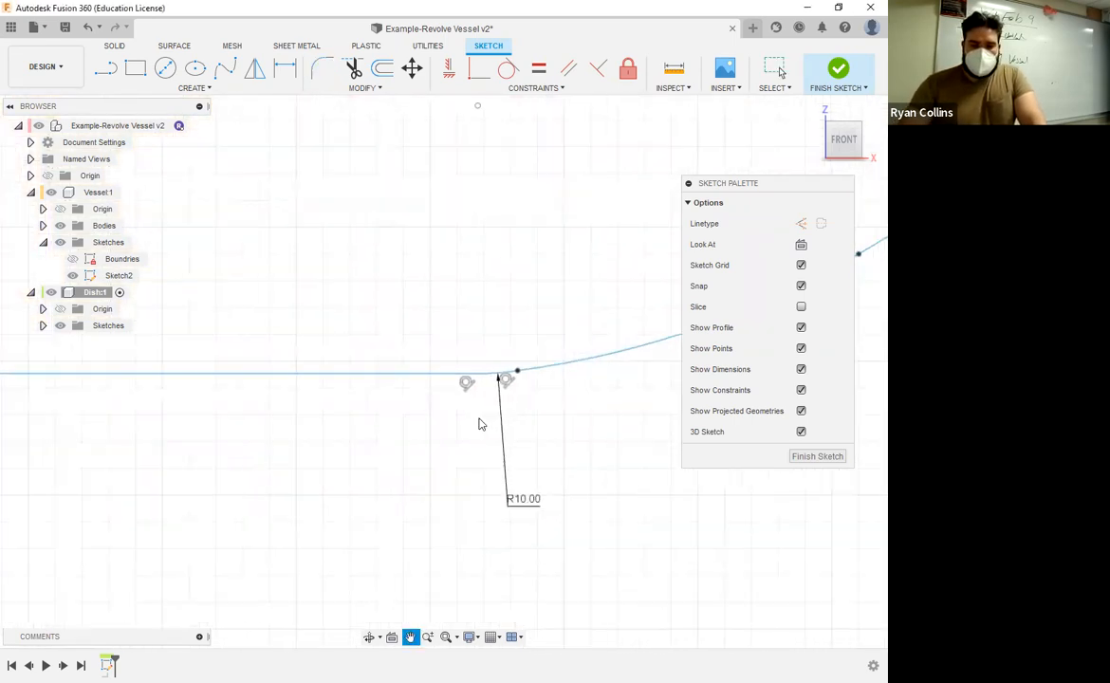
Step: Offset the whole dish profile chain 3 mm to its underside, entering -3 mm as the offset position
{"action": "scroll", "coordinate": [362, 520], "scroll_direction": "down", "scroll_amount": 3}
{"action": "scroll", "coordinate": [318, 531], "scroll_direction": "down", "scroll_amount": 4}
{"action": "middle_click_drag", "start_coordinate": [441, 512], "coordinate": [612, 458]}
{"action": "scroll", "coordinate": [468, 506], "scroll_direction": "down", "scroll_amount": 2}
{"action": "scroll", "coordinate": [466, 478], "scroll_direction": "down", "scroll_amount": 3}
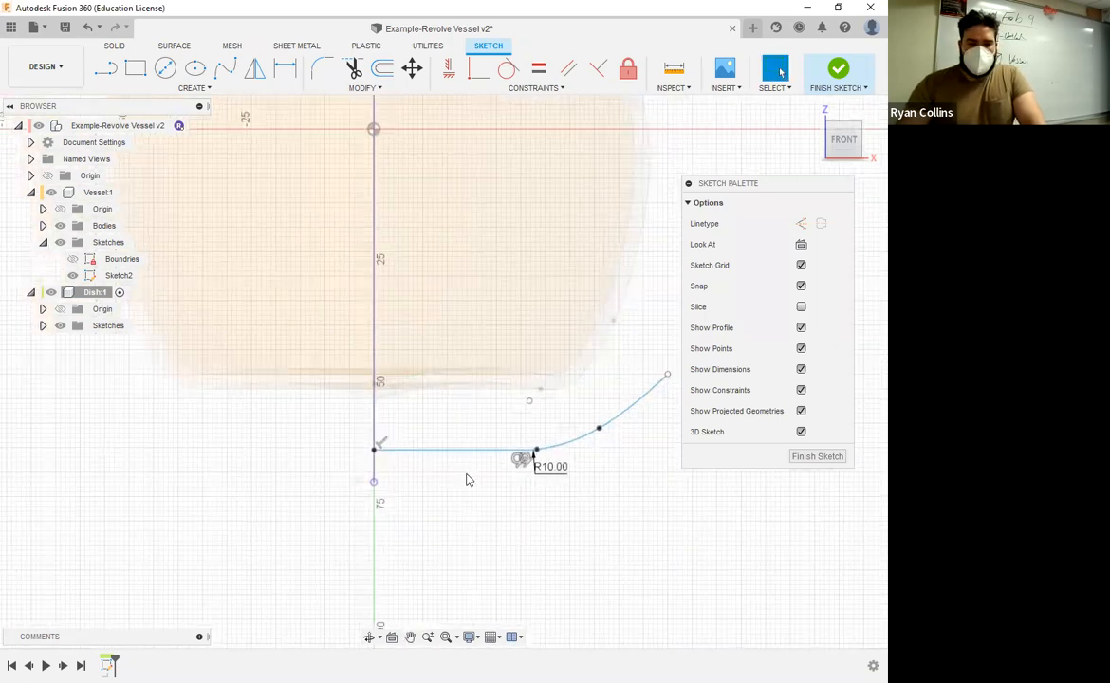
{"action": "scroll", "coordinate": [555, 473], "scroll_direction": "down", "scroll_amount": 1}
{"action": "left_click", "coordinate": [382, 68]}
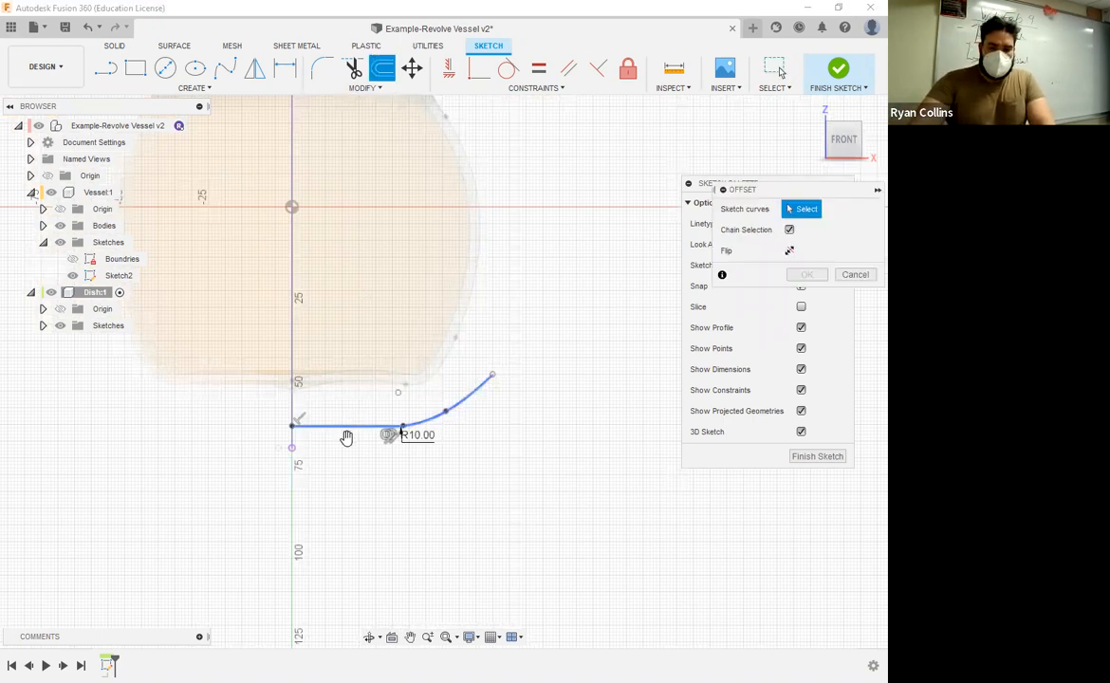
{"action": "left_click", "coordinate": [347, 437]}
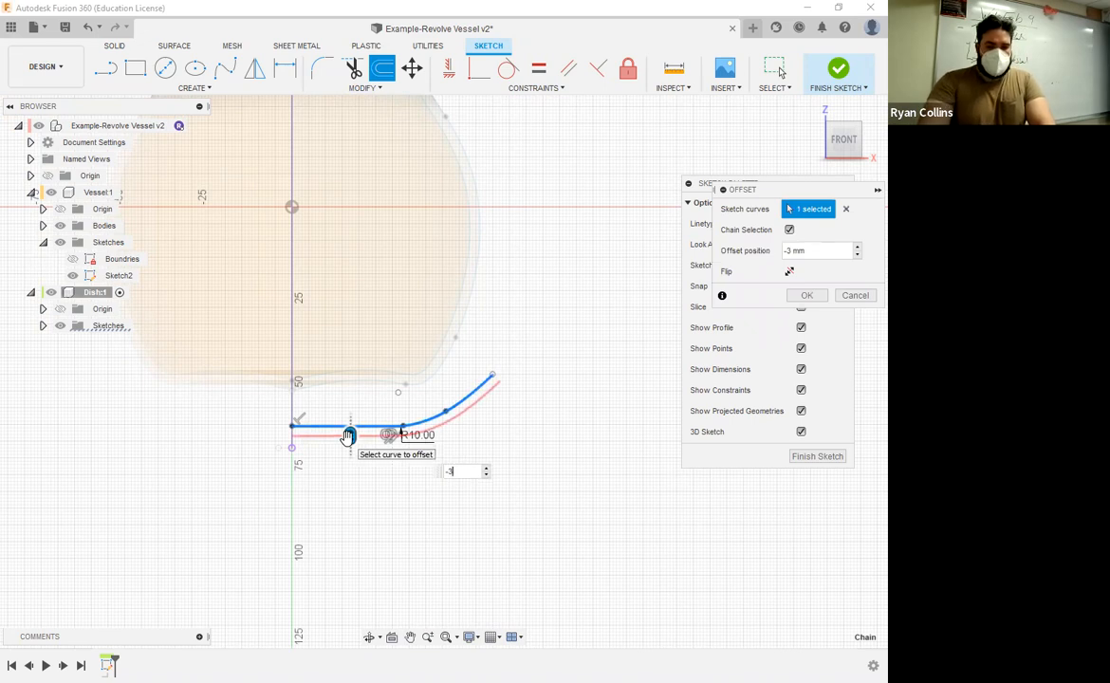
{"action": "key", "text": "Return"}
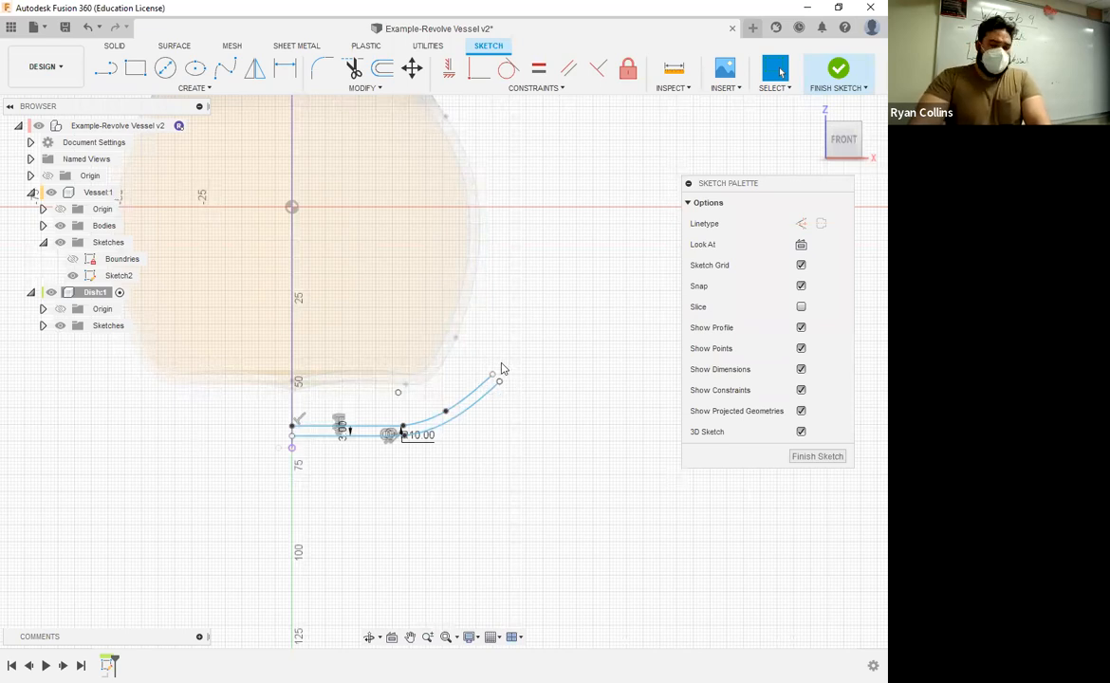
Step: Choose a sketch tool for joining the two open outer ends of the dish profile at its rim
{"action": "scroll", "coordinate": [539, 382], "scroll_direction": "up", "scroll_amount": 3}
{"action": "scroll", "coordinate": [539, 383], "scroll_direction": "up", "scroll_amount": 3}
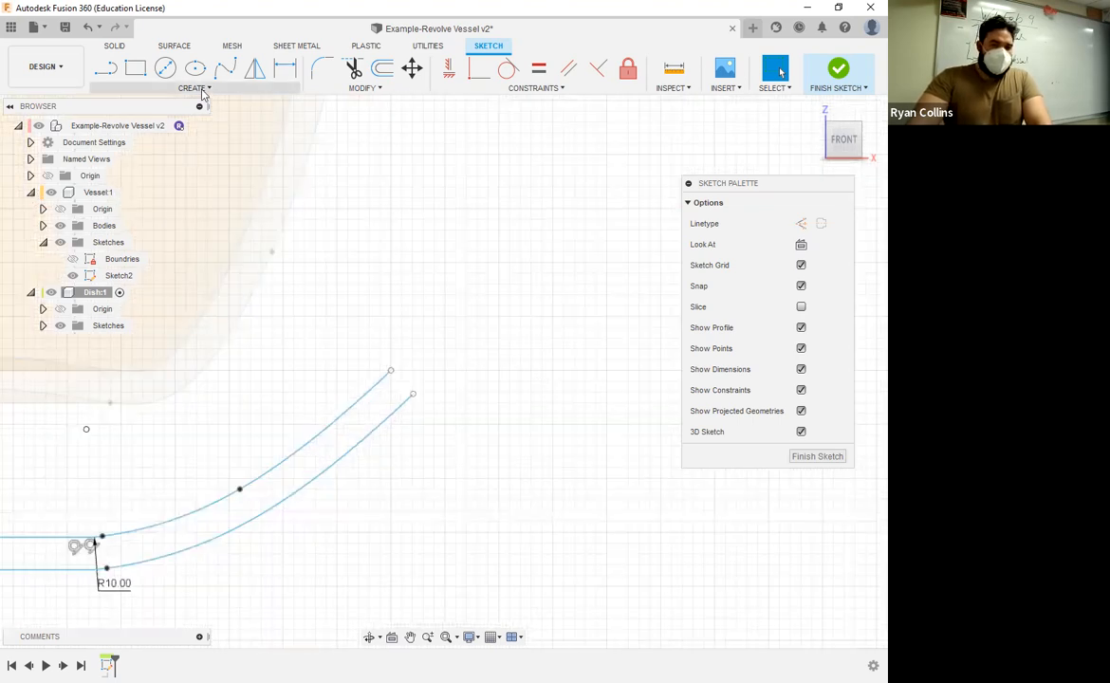
{"action": "left_click", "coordinate": [202, 92]}
{"action": "mouse_move", "coordinate": [136, 121]}
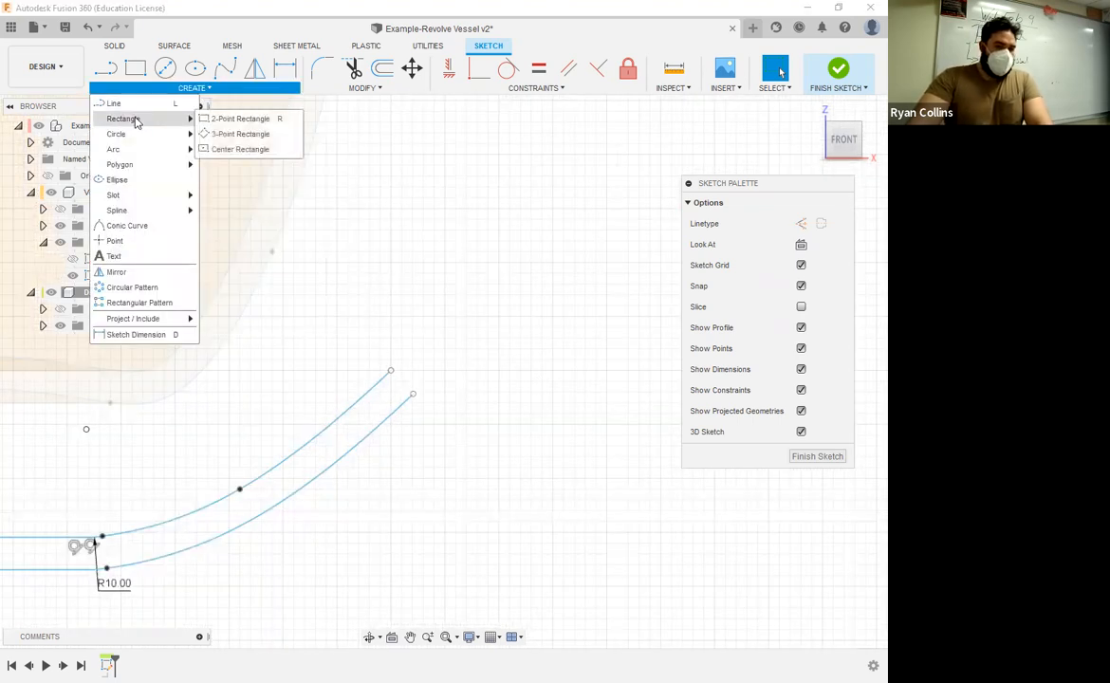
{"action": "mouse_move", "coordinate": [120, 140]}
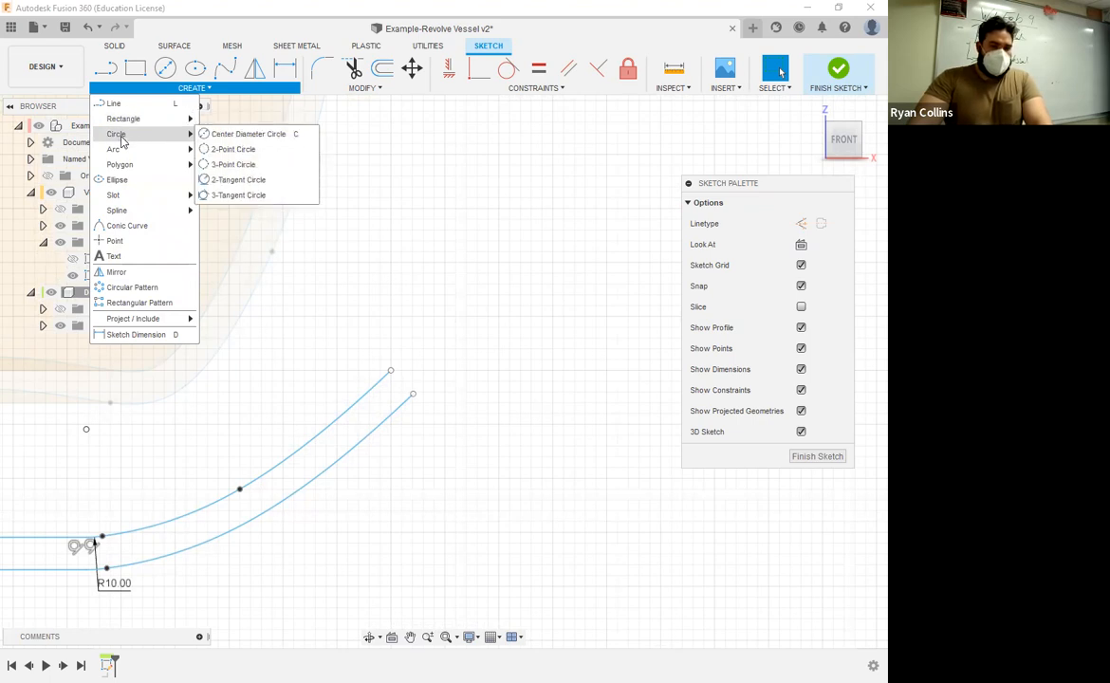
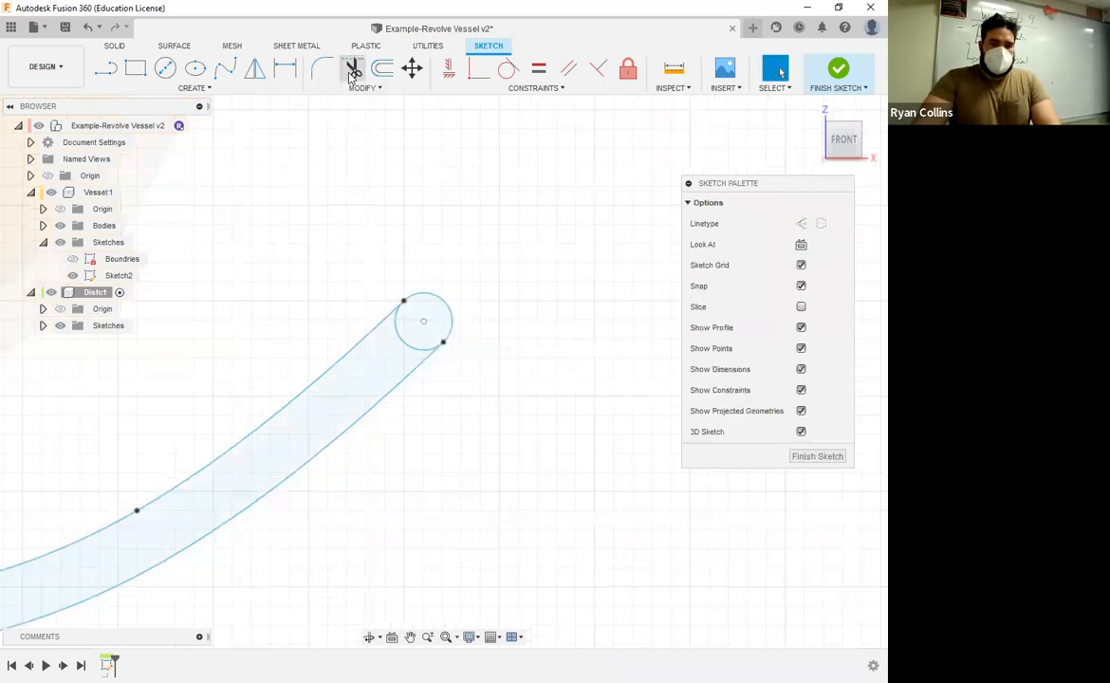
Step: Trim the inner arc off the circle at the dish's rim to leave a rounded end, and finish the dish sketch
{"action": "left_click", "coordinate": [353, 67]}
{"action": "left_click", "coordinate": [401, 347]}
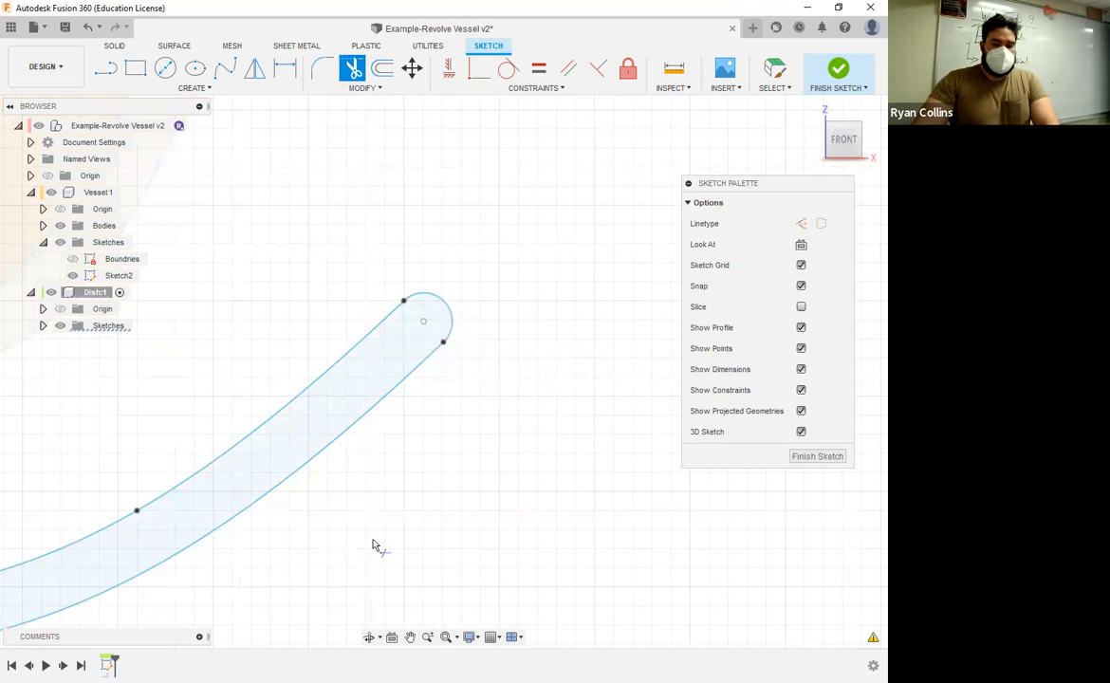
{"action": "scroll", "coordinate": [370, 542], "scroll_direction": "down", "scroll_amount": 3}
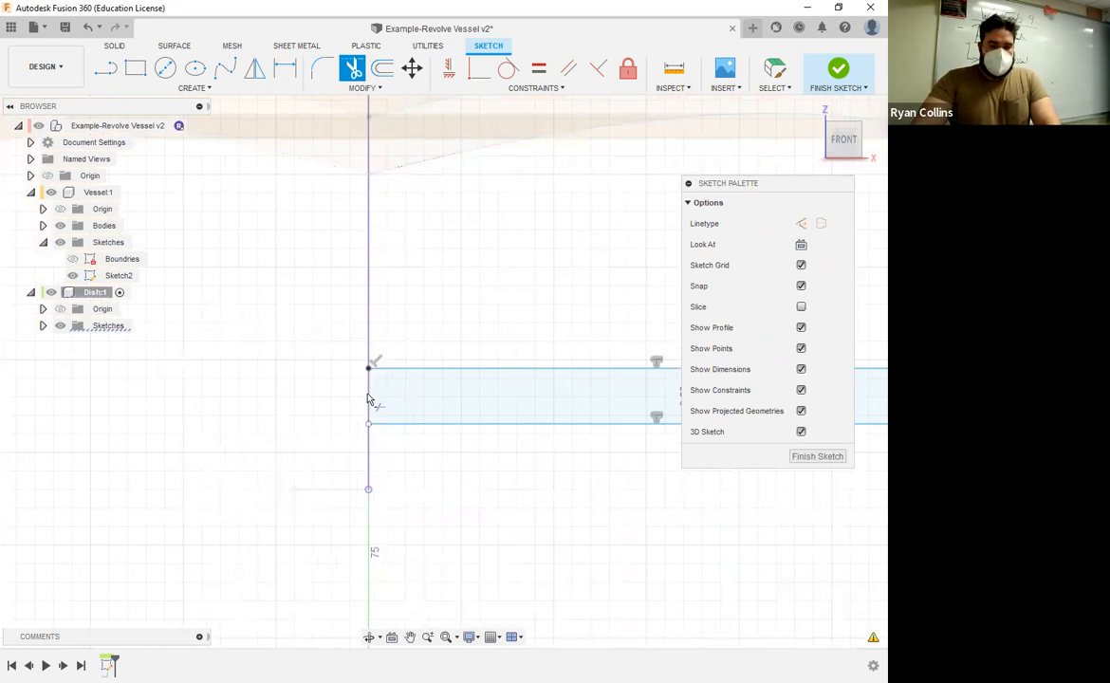
{"action": "left_click", "coordinate": [109, 76]}
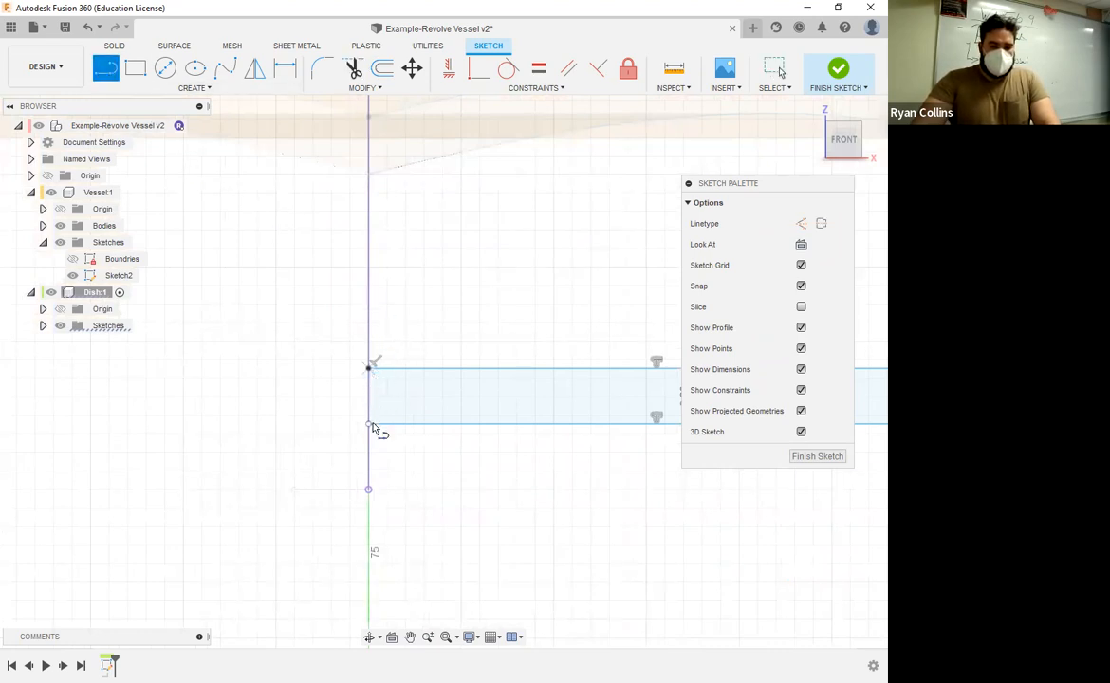
{"action": "key", "text": "Escape"}
{"action": "scroll", "coordinate": [565, 567], "scroll_direction": "down", "scroll_amount": 5}
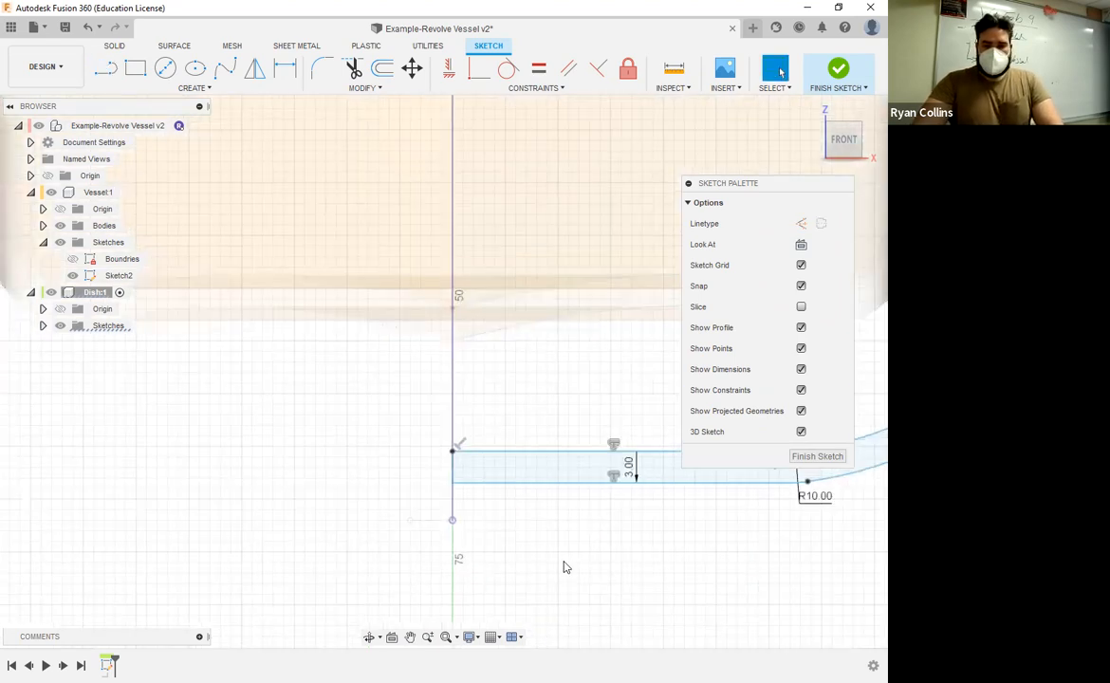
{"action": "middle_click_drag", "start_coordinate": [703, 575], "coordinate": [536, 535]}
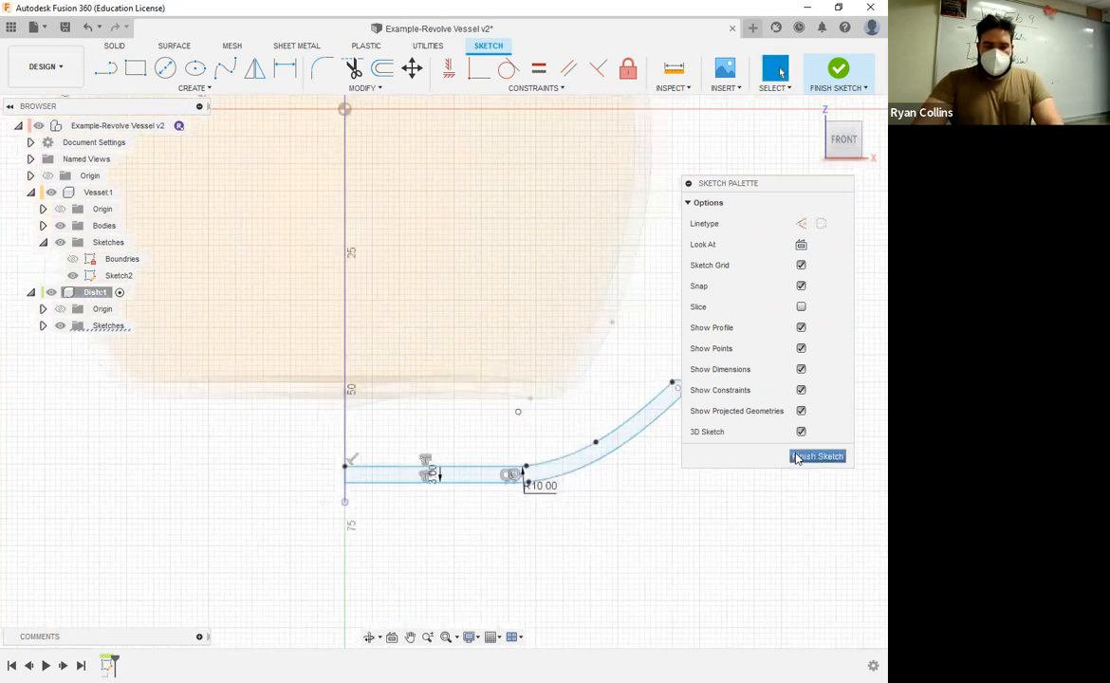
{"action": "left_click", "coordinate": [797, 459]}
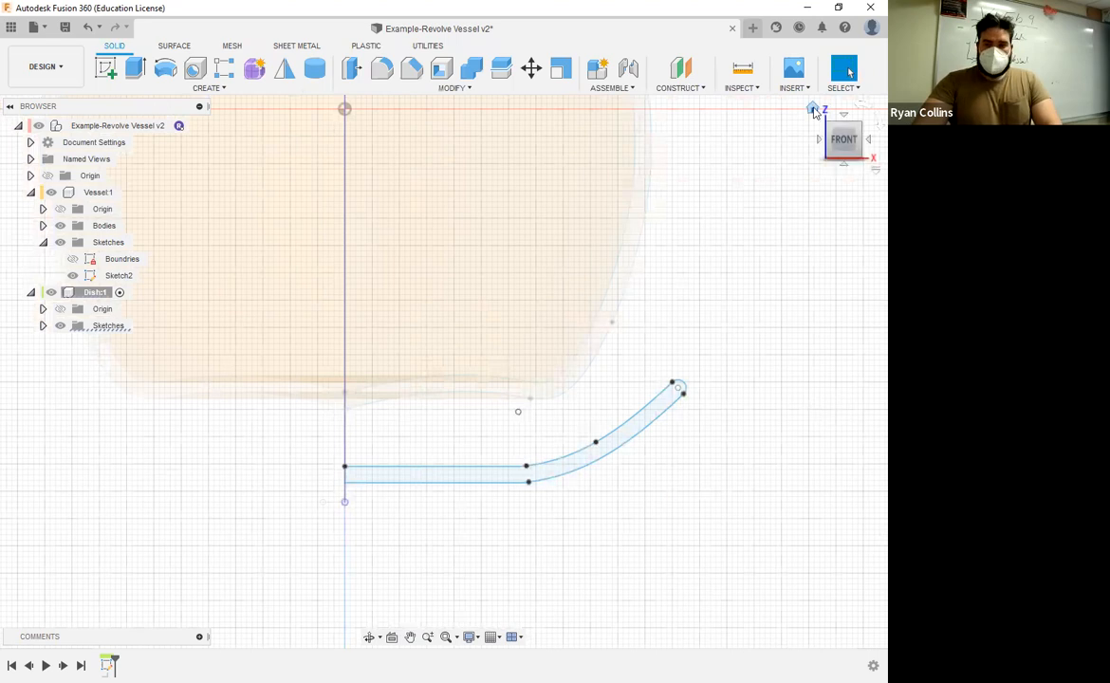
Step: Revolve the dish profile 360 degrees around the vertical centre line as a new body
{"action": "left_click", "coordinate": [814, 111]}
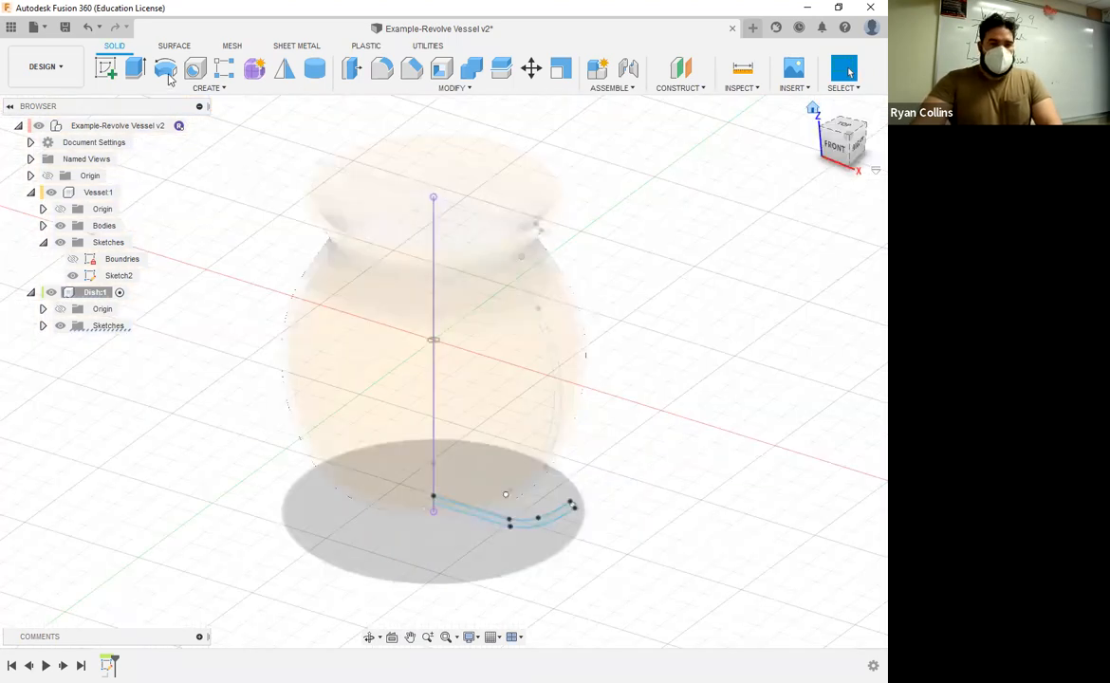
{"action": "key", "text": "r"}
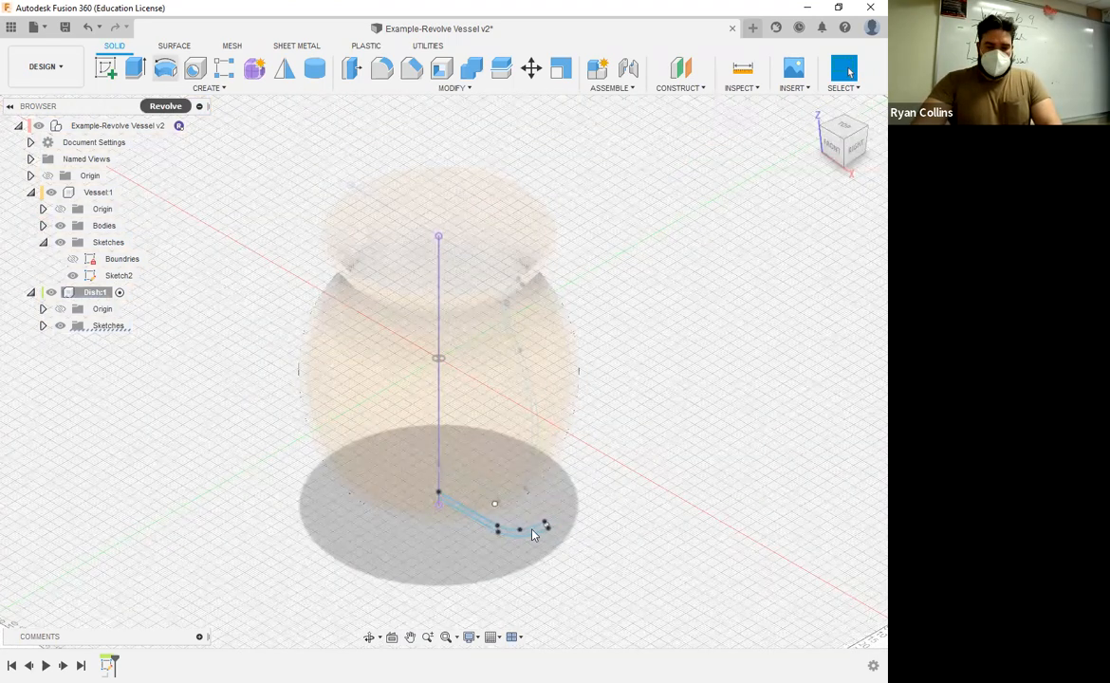
{"action": "left_click", "coordinate": [532, 536]}
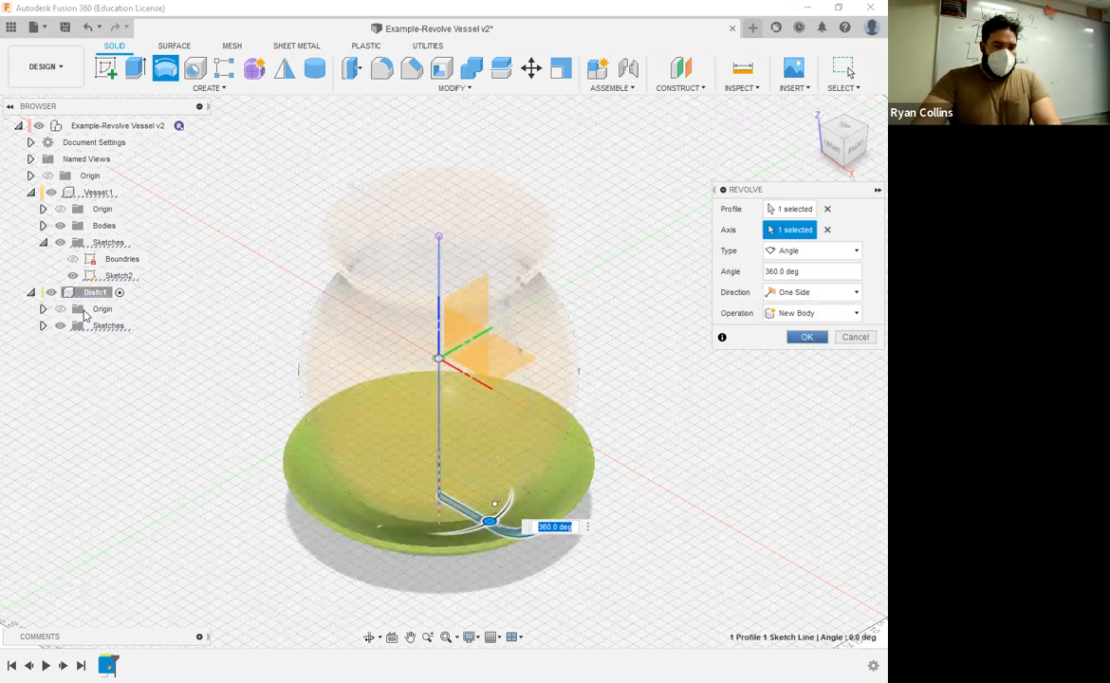
{"action": "key", "text": "Return"}
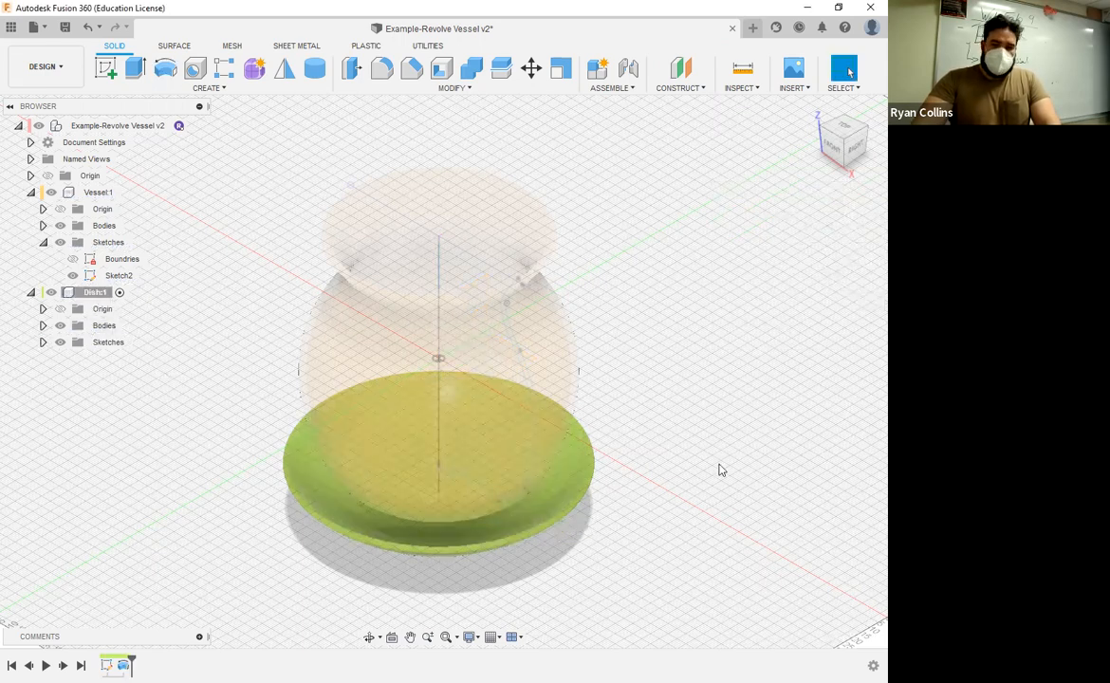
Step: Activate the top-level component and save the design with the version description "Dish"
{"action": "left_click", "coordinate": [833, 142]}
{"action": "middle_click_drag", "start_coordinate": [746, 485], "coordinate": [609, 482]}
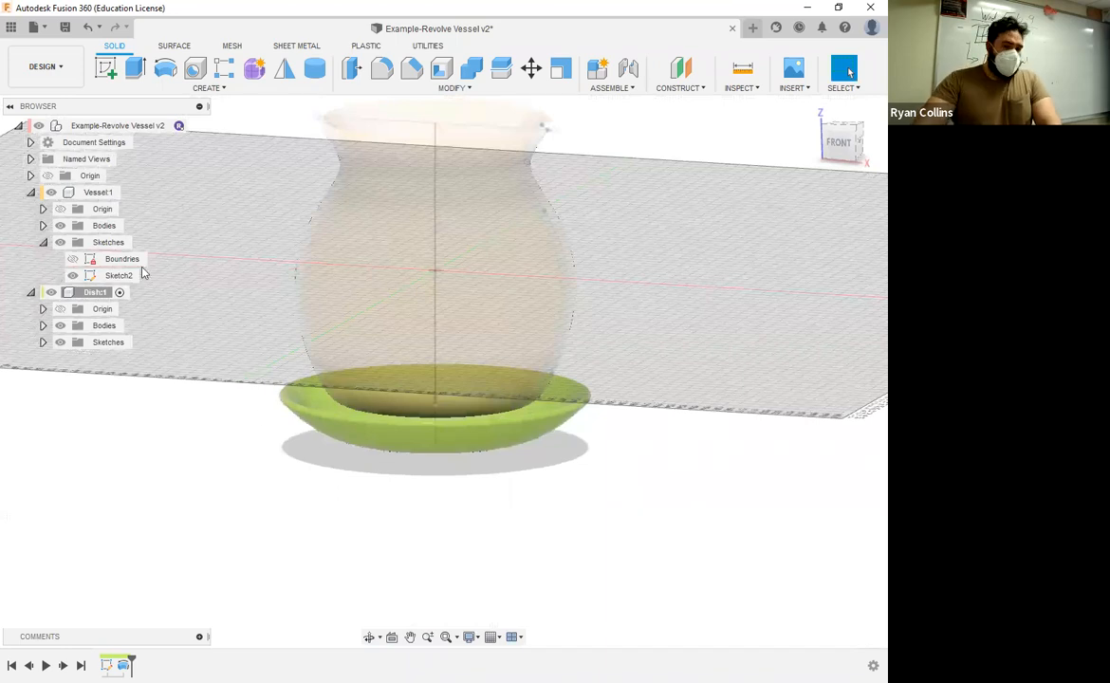
{"action": "mouse_move", "coordinate": [105, 131]}
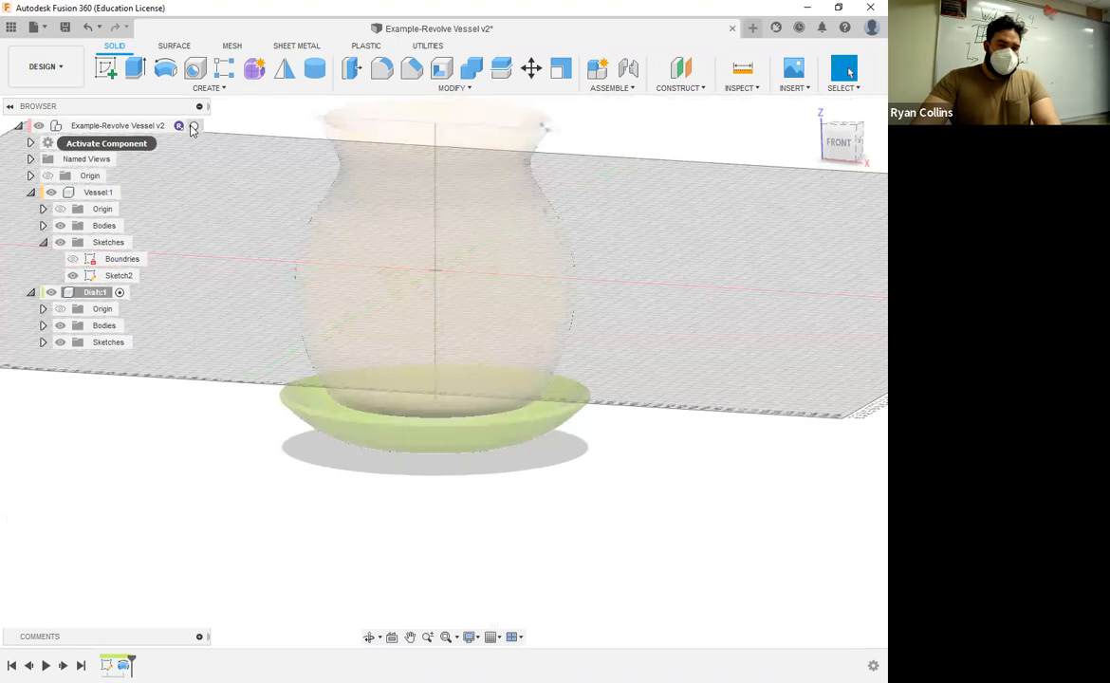
{"action": "left_click", "coordinate": [193, 127]}
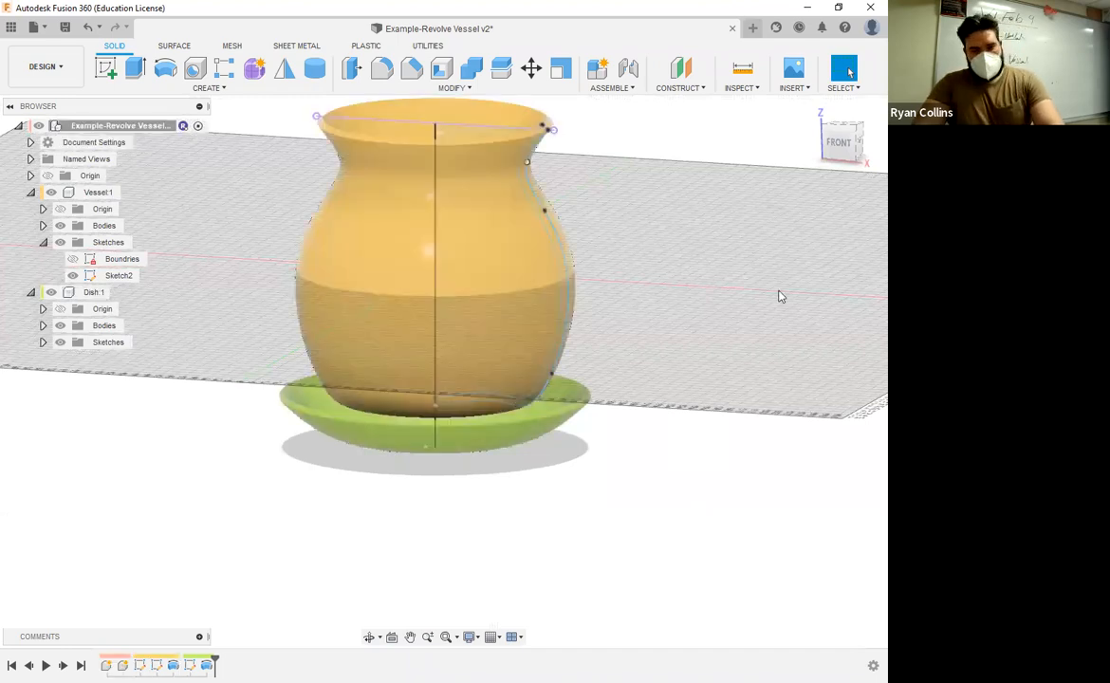
{"action": "scroll", "coordinate": [779, 297], "scroll_direction": "up", "scroll_amount": 3}
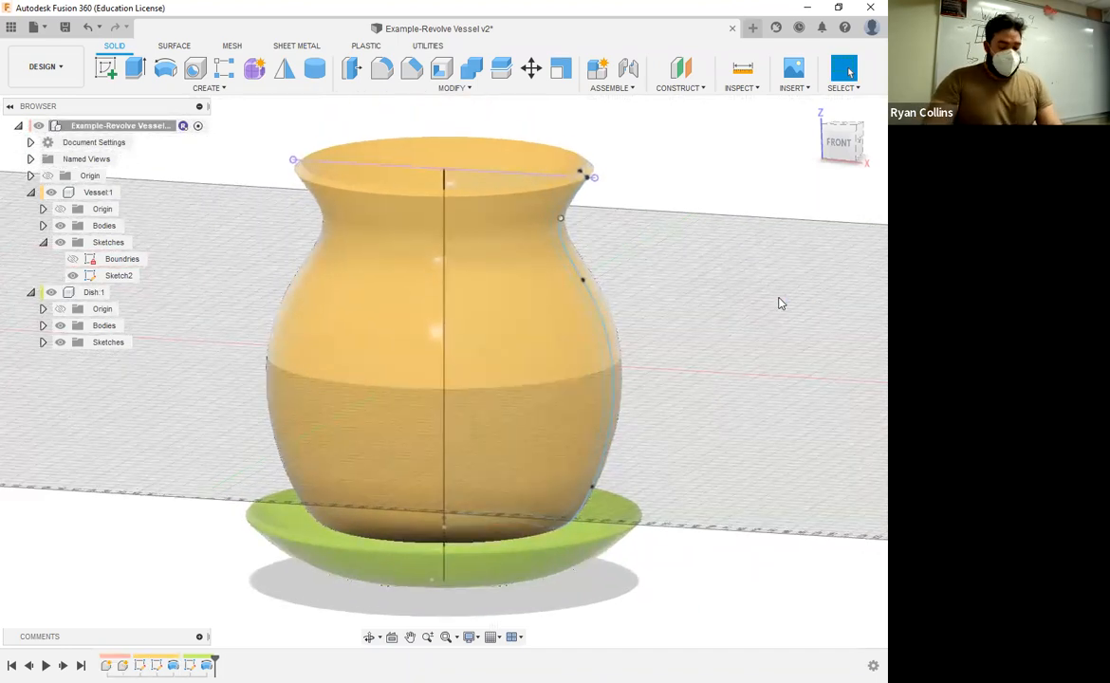
{"action": "key", "text": "ctrl+s"}
{"action": "key", "text": "BackSpace"}
{"action": "key", "text": "BackSpace"}
{"action": "key", "text": "BackSpace"}
{"action": "key", "text": "BackSpace"}
{"action": "key", "text": "BackSpace"}
{"action": "key", "text": "BackSpace"}
{"action": "key", "text": "BackSpace"}
{"action": "key", "text": "BackSpace"}
{"action": "key", "text": "BackSpace"}
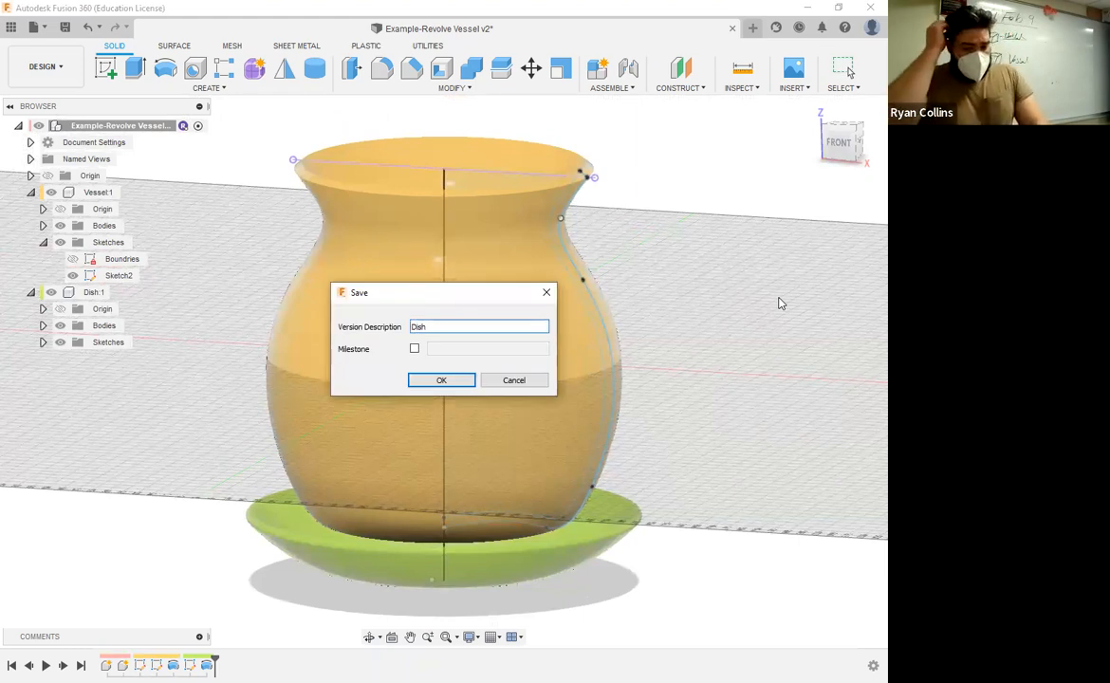
{"action": "key", "text": "Return"}
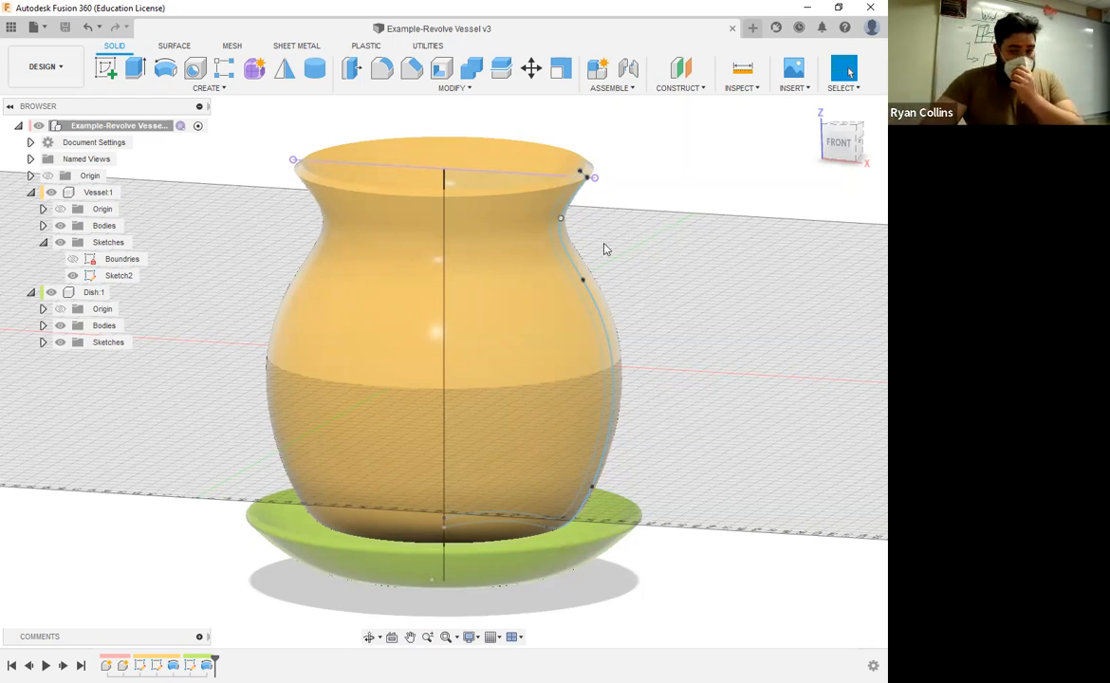
Step: Hide the dish's bodies and show its profile sketch, viewing the model from the front
{"action": "middle_click_drag", "start_coordinate": [595, 321], "coordinate": [610, 344], "text": "shift"}
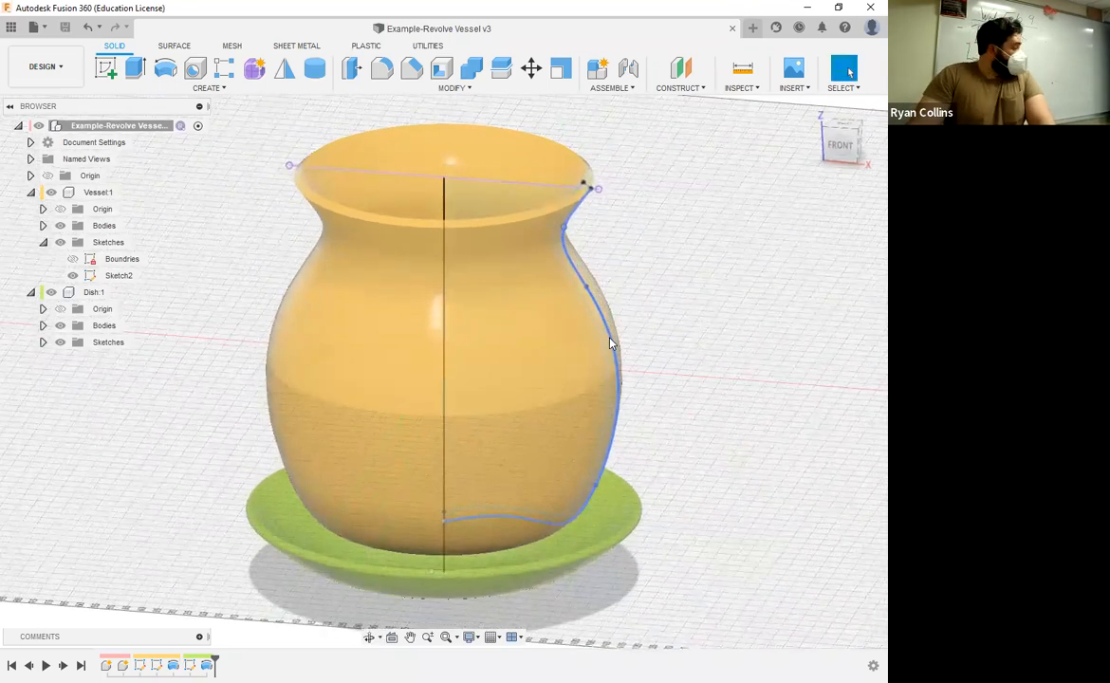
{"action": "left_click", "coordinate": [840, 147]}
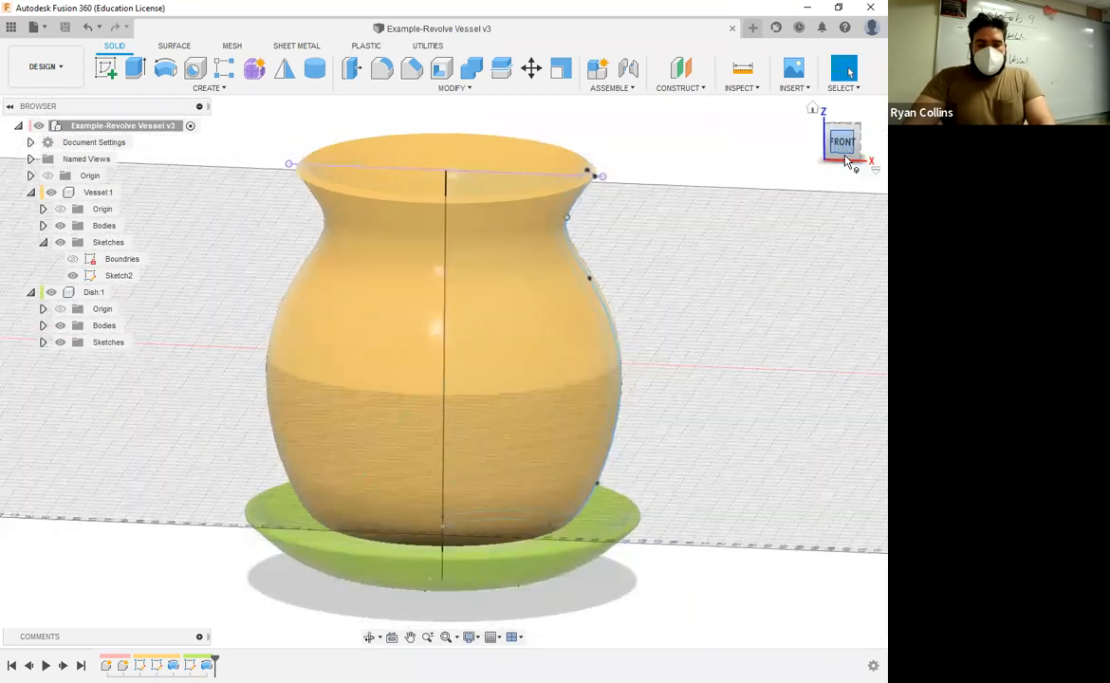
{"action": "left_click", "coordinate": [63, 326]}
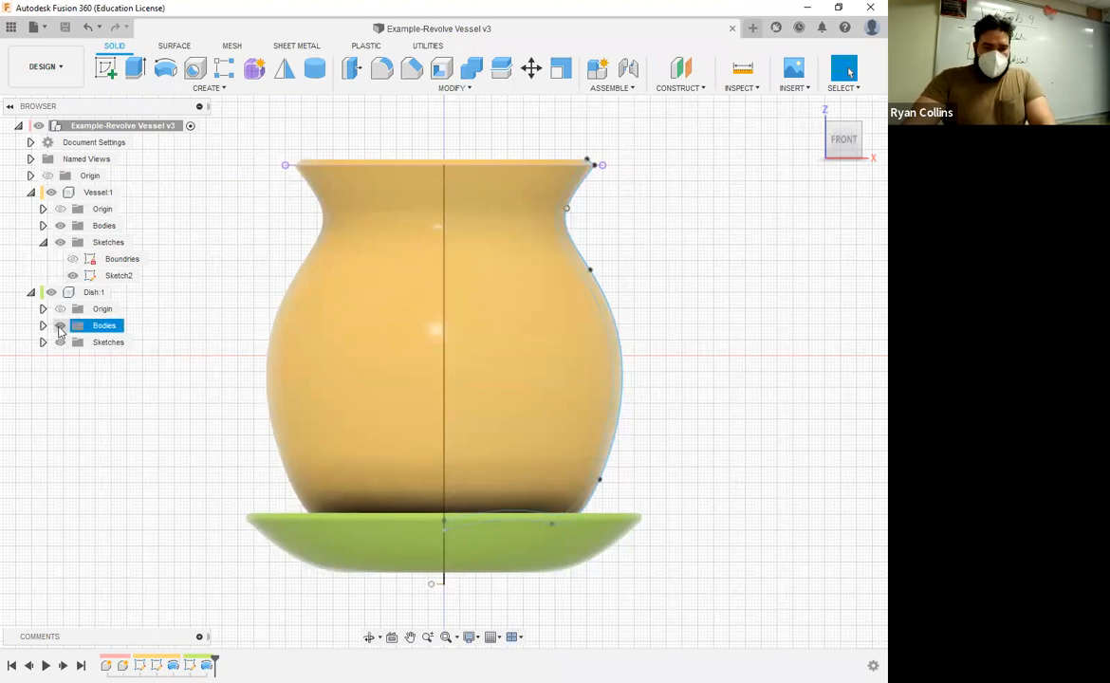
{"action": "left_click", "coordinate": [59, 325]}
{"action": "left_click", "coordinate": [42, 341]}
{"action": "left_click", "coordinate": [73, 359]}
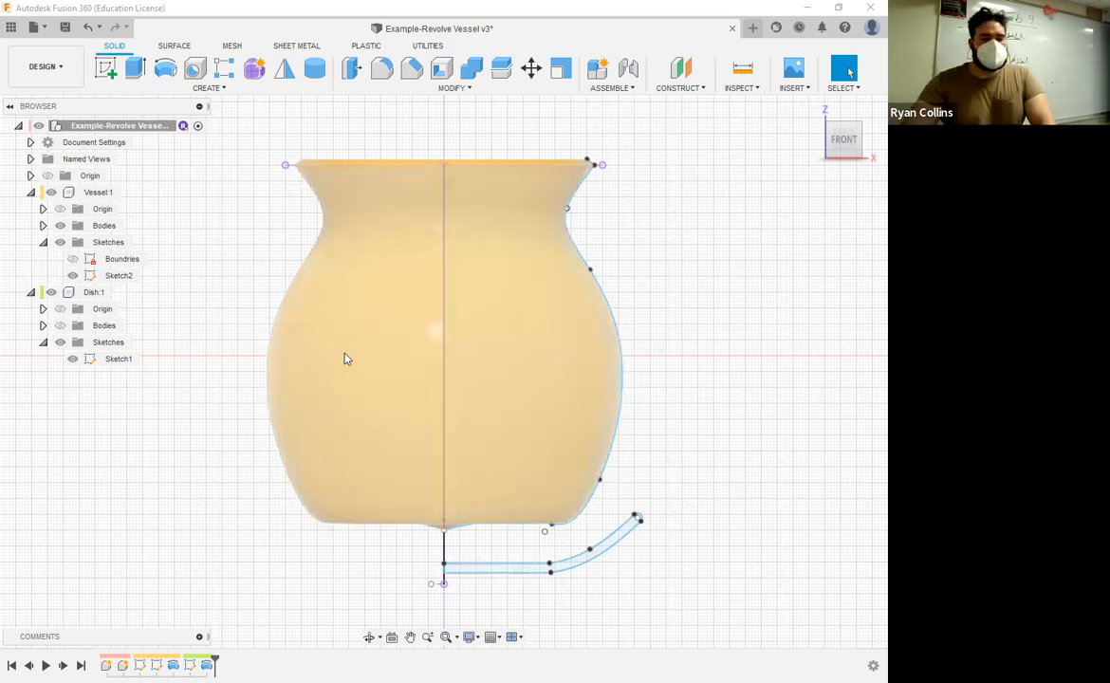
Step: Open the vessel's Sketch2 for editing around its base curve
{"action": "left_click", "coordinate": [133, 281]}
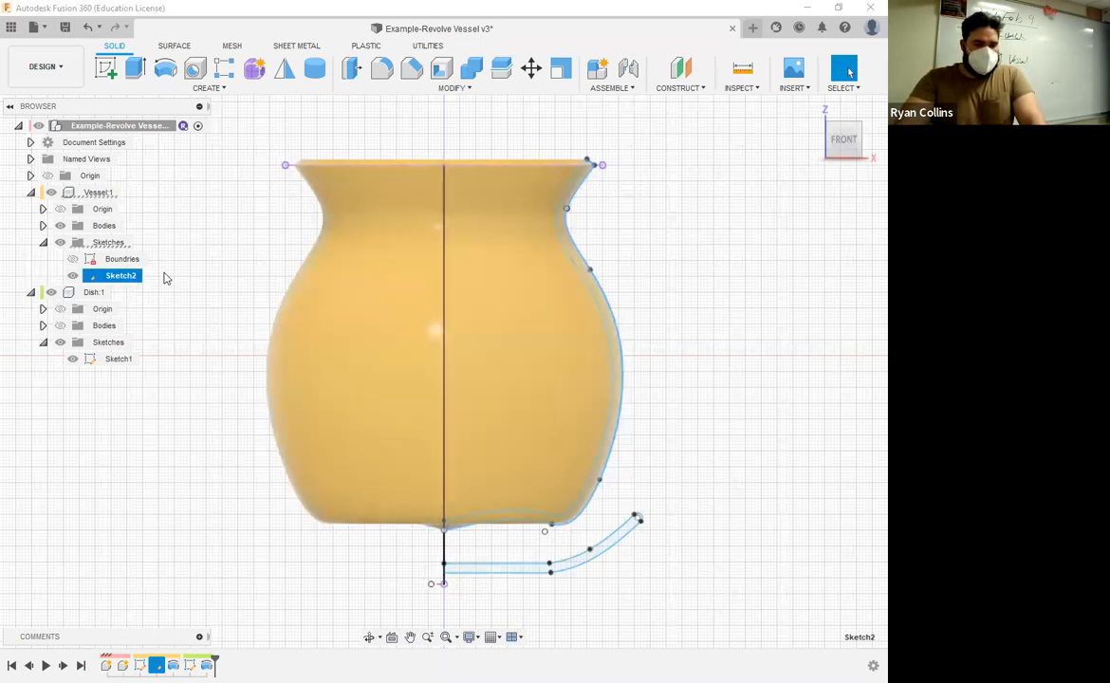
{"action": "right_click", "coordinate": [114, 277]}
{"action": "left_click", "coordinate": [144, 324]}
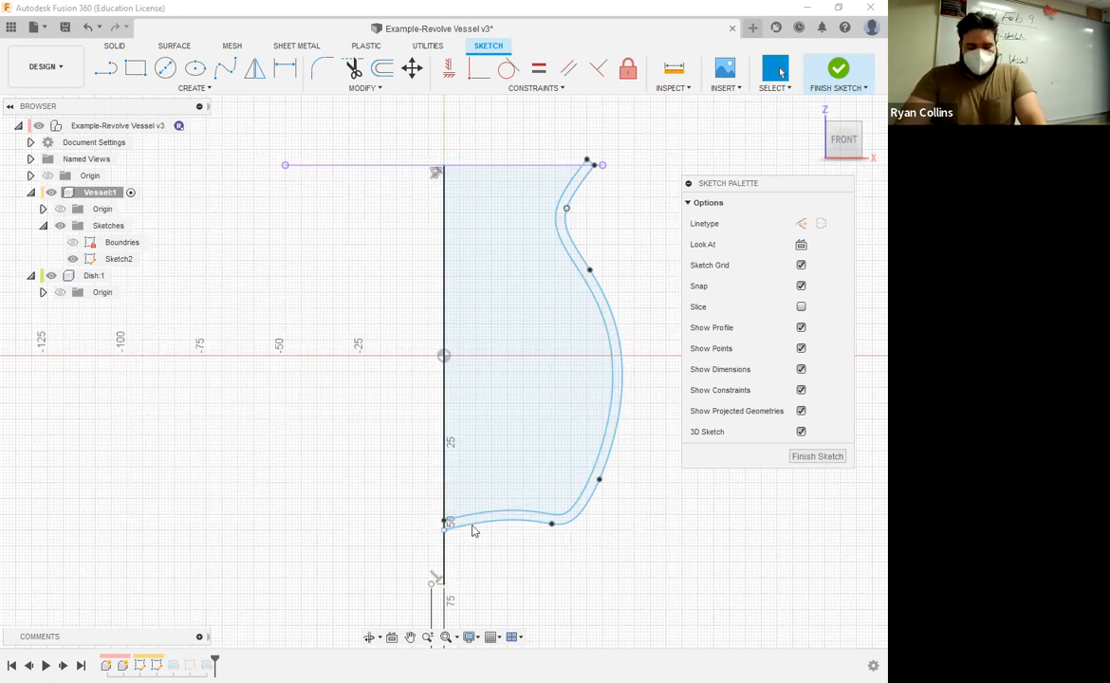
{"action": "scroll", "coordinate": [515, 545], "scroll_direction": "up", "scroll_amount": 5}
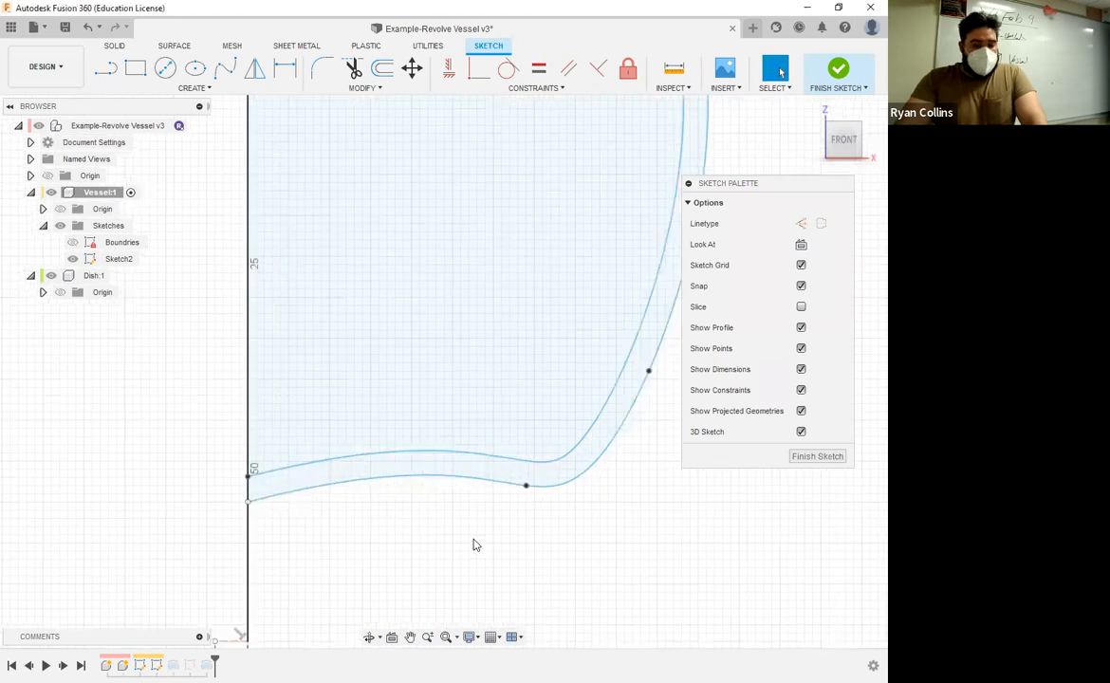
{"action": "scroll", "coordinate": [476, 545], "scroll_direction": "down", "scroll_amount": 1}
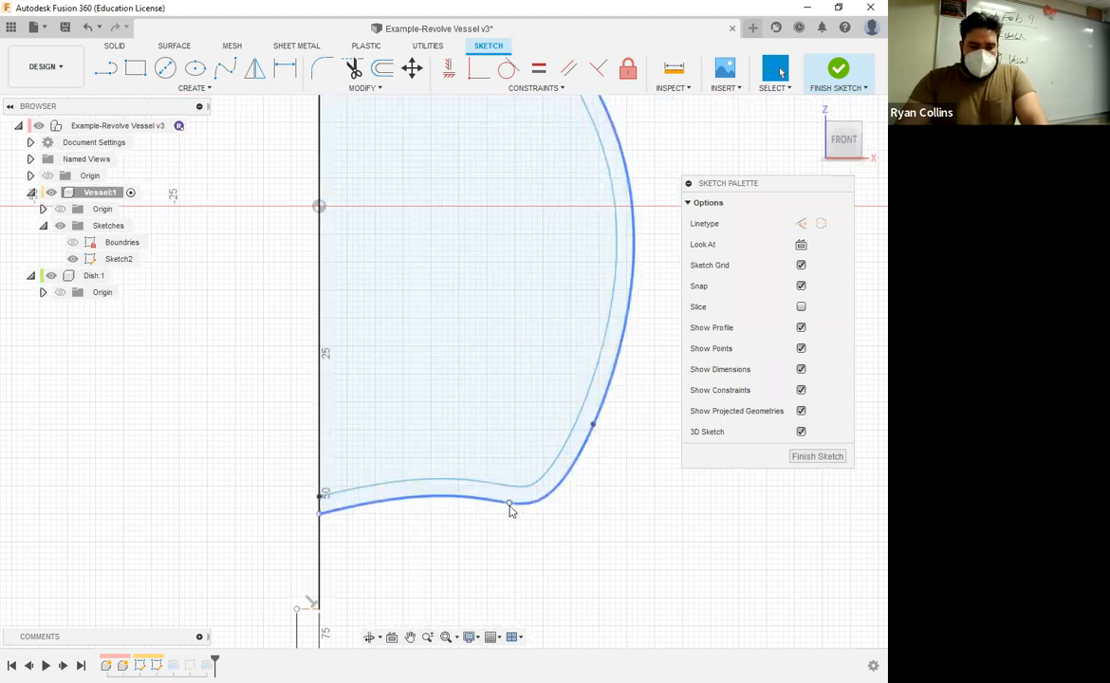
Step: Try reshaping the vessel's base curve with the tangent handle of its lower spline point, then revert the adjustment
{"action": "left_click", "coordinate": [509, 504]}
{"action": "left_click_drag", "start_coordinate": [457, 504], "coordinate": [457, 499]}
{"action": "left_click", "coordinate": [527, 356]}
{"action": "scroll", "coordinate": [522, 218], "scroll_direction": "down", "scroll_amount": 2}
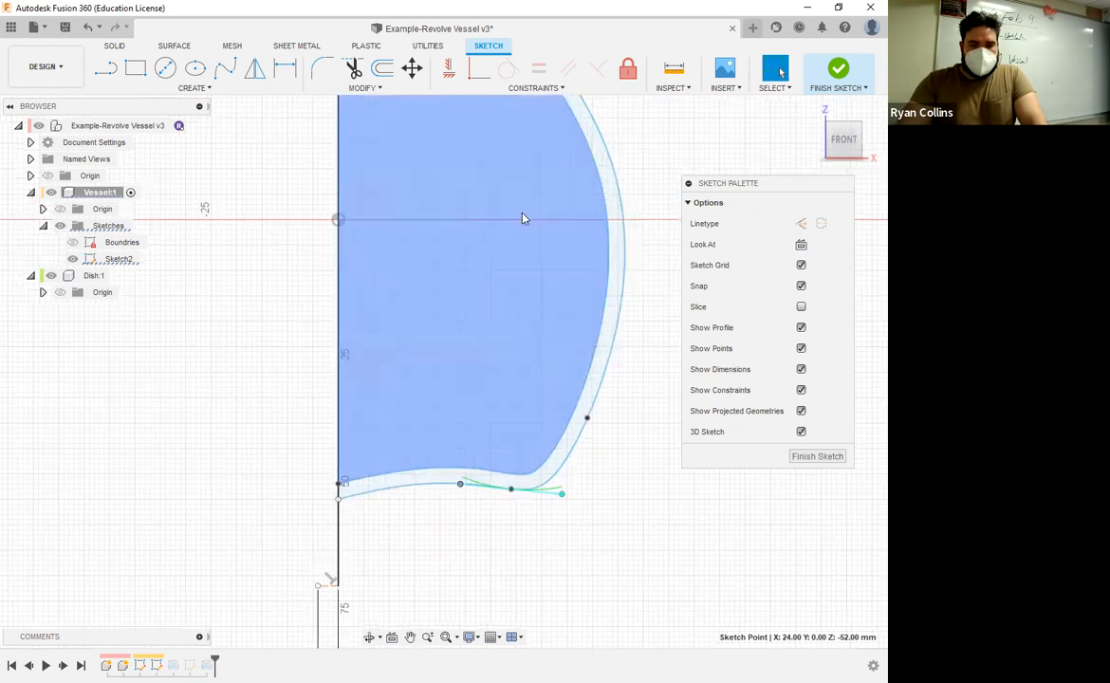
{"action": "scroll", "coordinate": [524, 142], "scroll_direction": "down", "scroll_amount": 2}
{"action": "scroll", "coordinate": [537, 163], "scroll_direction": "down", "scroll_amount": 1}
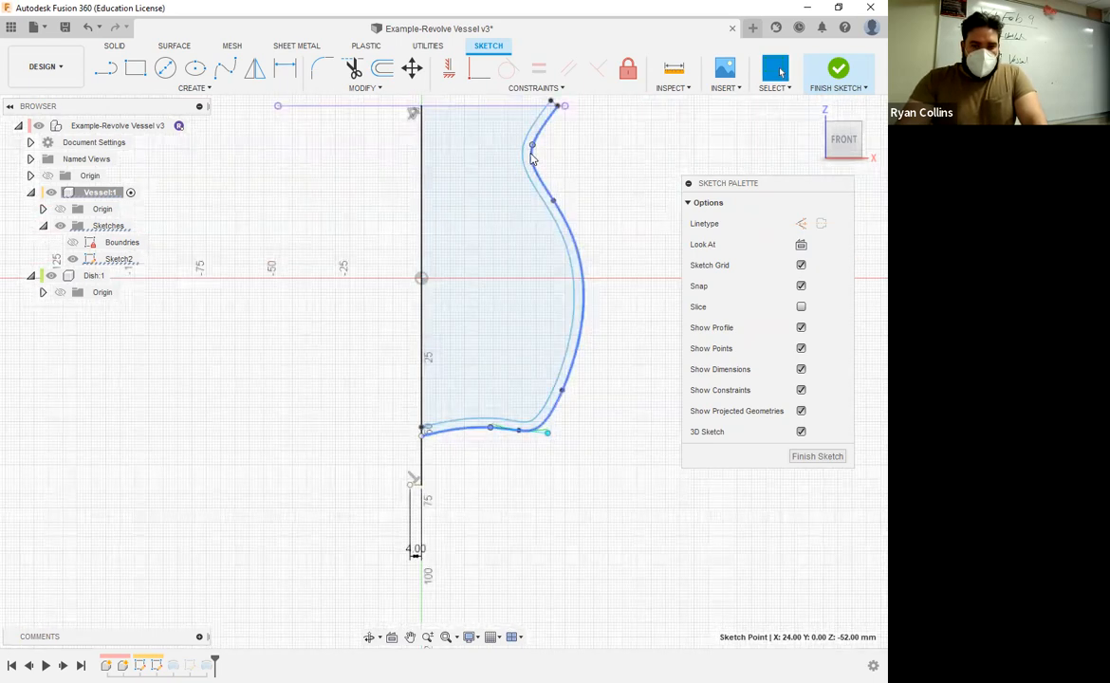
{"action": "left_click", "coordinate": [433, 369]}
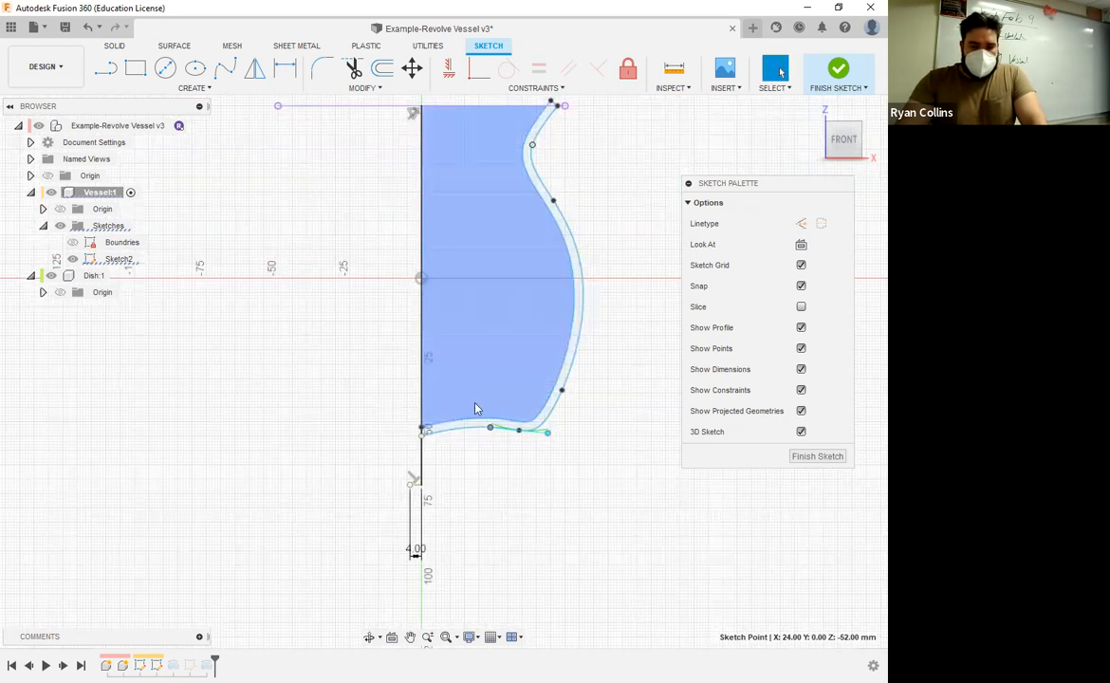
{"action": "scroll", "coordinate": [509, 465], "scroll_direction": "up", "scroll_amount": 1}
{"action": "scroll", "coordinate": [508, 451], "scroll_direction": "up", "scroll_amount": 1}
{"action": "scroll", "coordinate": [507, 440], "scroll_direction": "up", "scroll_amount": 2}
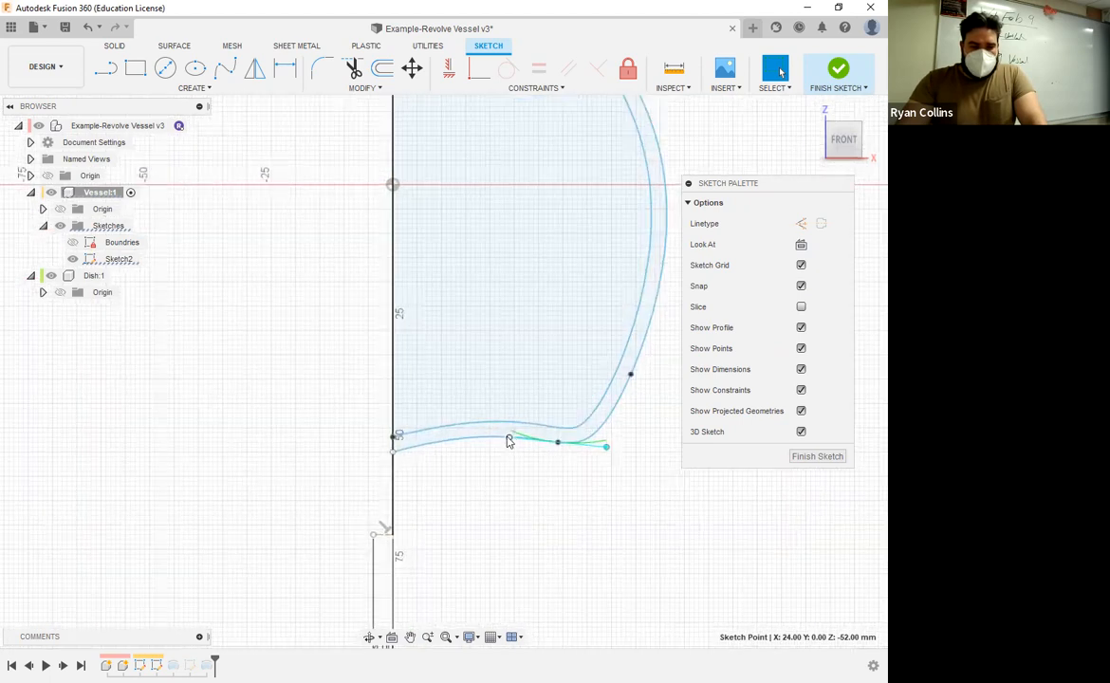
{"action": "left_click_drag", "start_coordinate": [508, 439], "coordinate": [484, 454]}
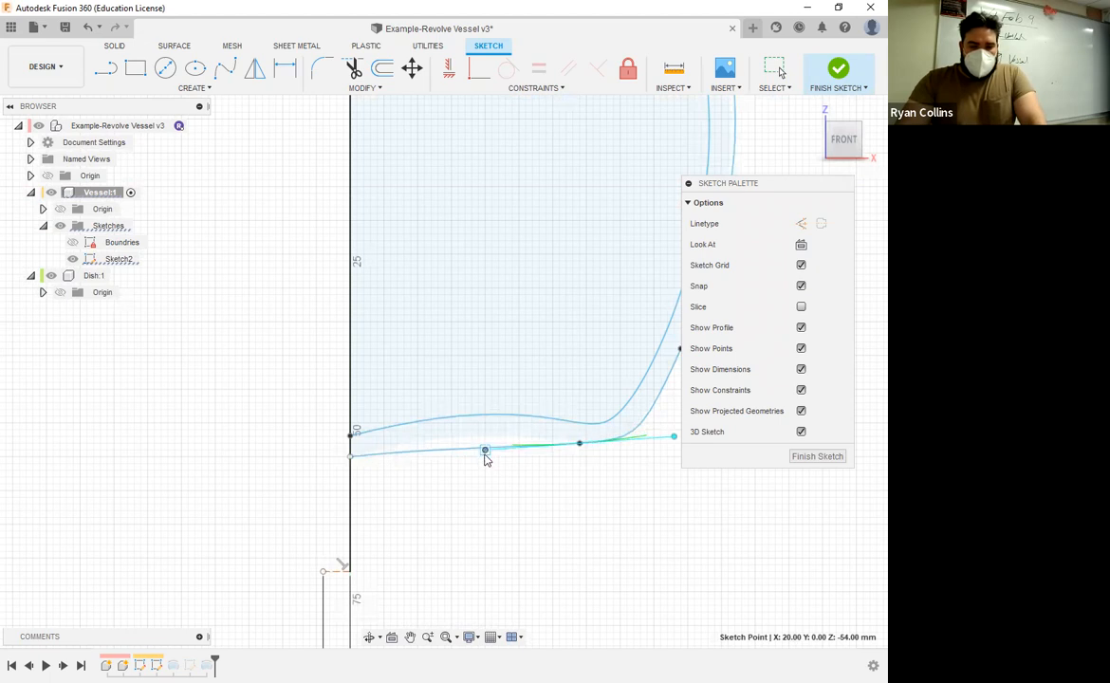
{"action": "left_click_drag", "start_coordinate": [485, 454], "coordinate": [489, 447]}
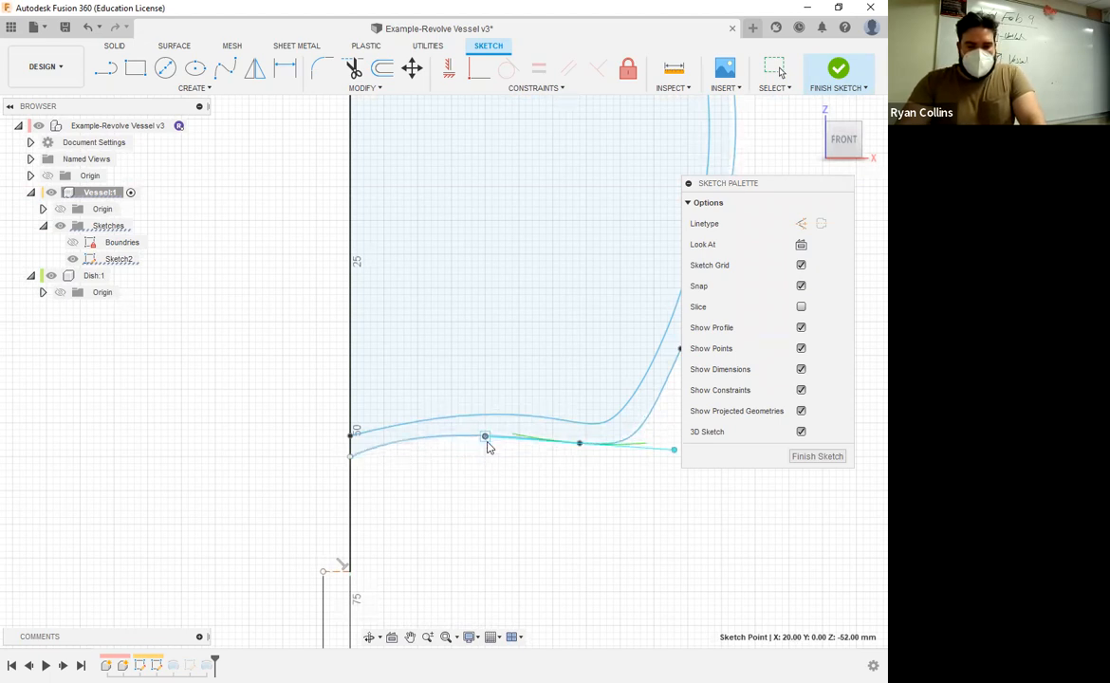
{"action": "key", "text": "Escape"}
{"action": "left_click", "coordinate": [487, 442]}
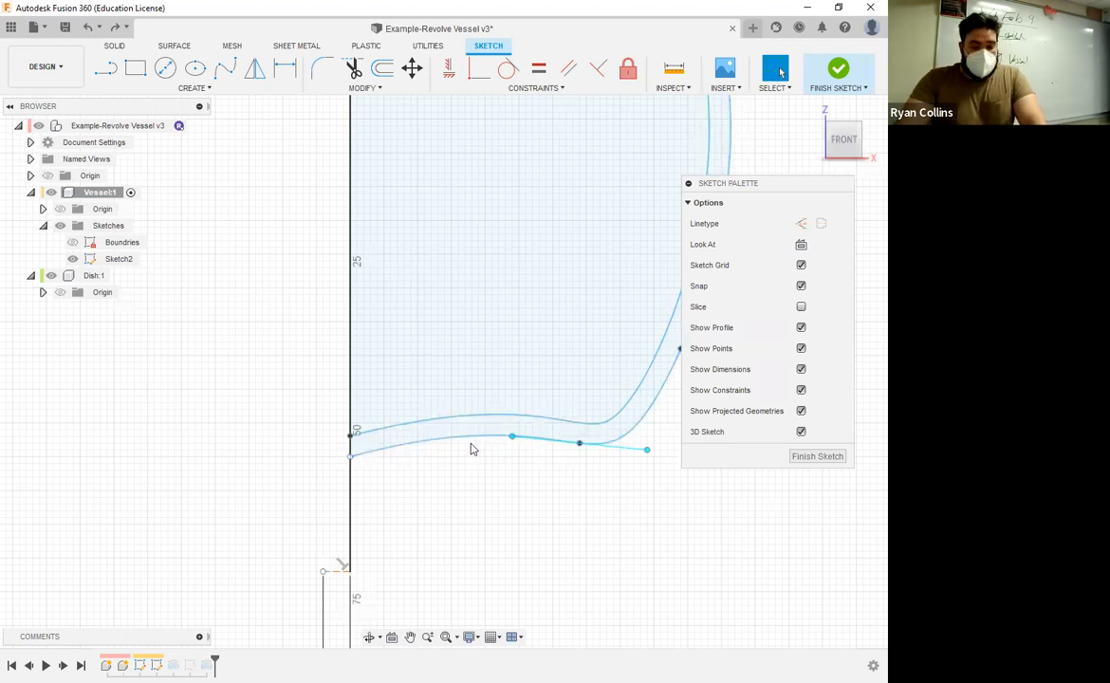
{"action": "left_click", "coordinate": [520, 484]}
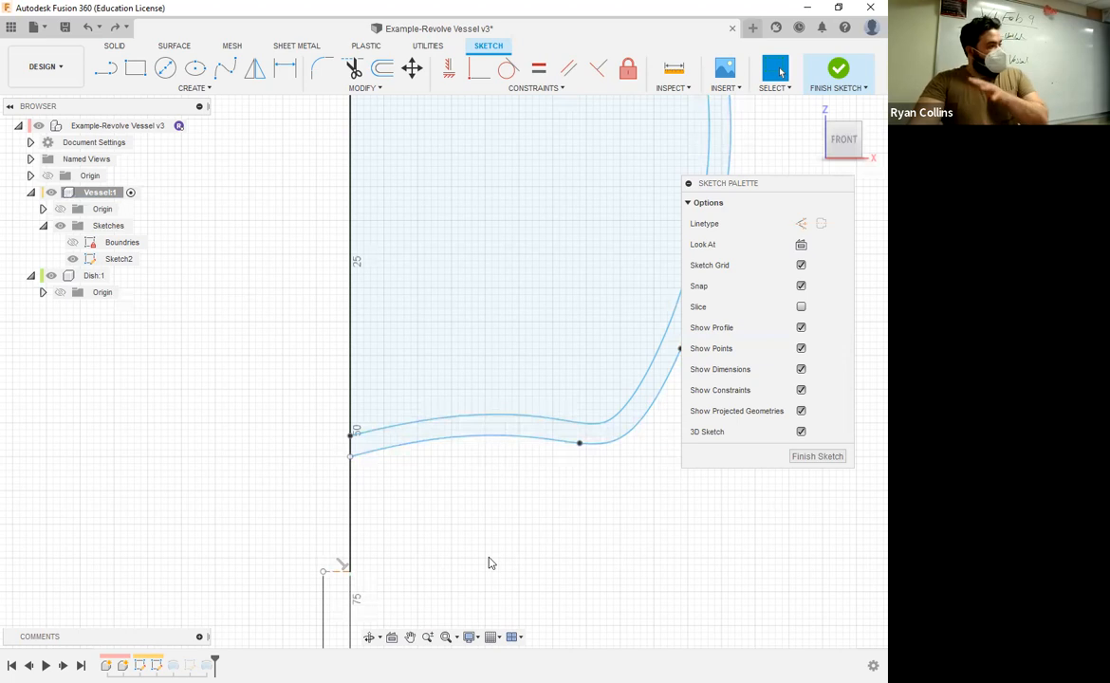
Step: Sketch a three-point spline from the vessel's lower spline point, flaring down and outward to form the outer edge of a foot
{"action": "scroll", "coordinate": [534, 553], "scroll_direction": "down", "scroll_amount": 5}
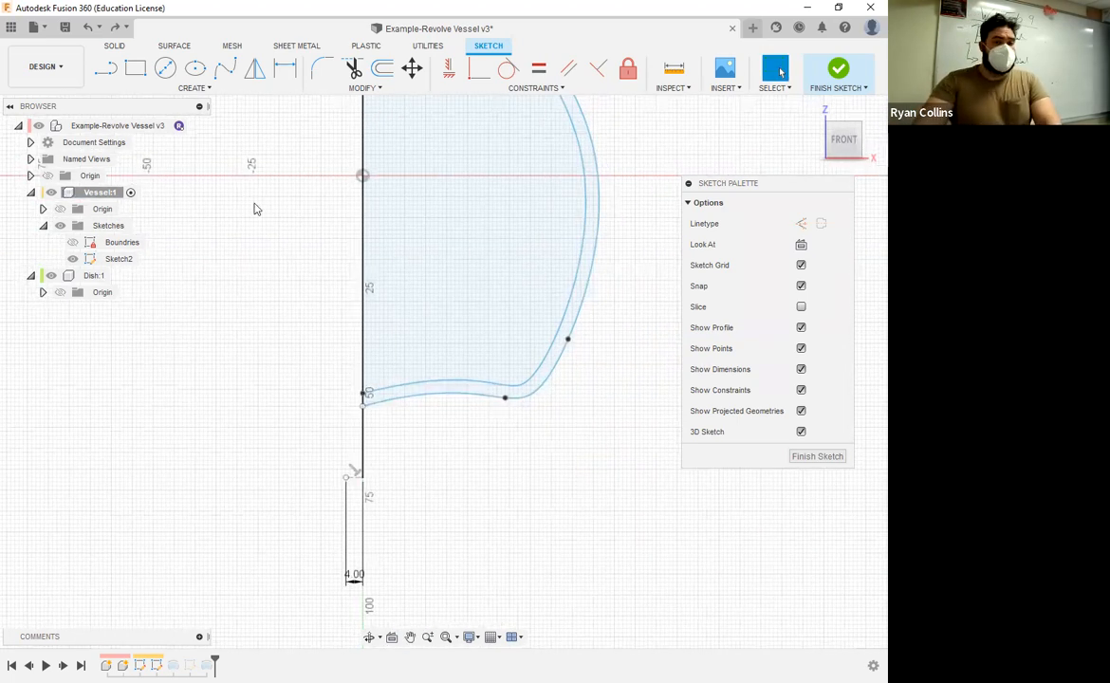
{"action": "left_click", "coordinate": [225, 68]}
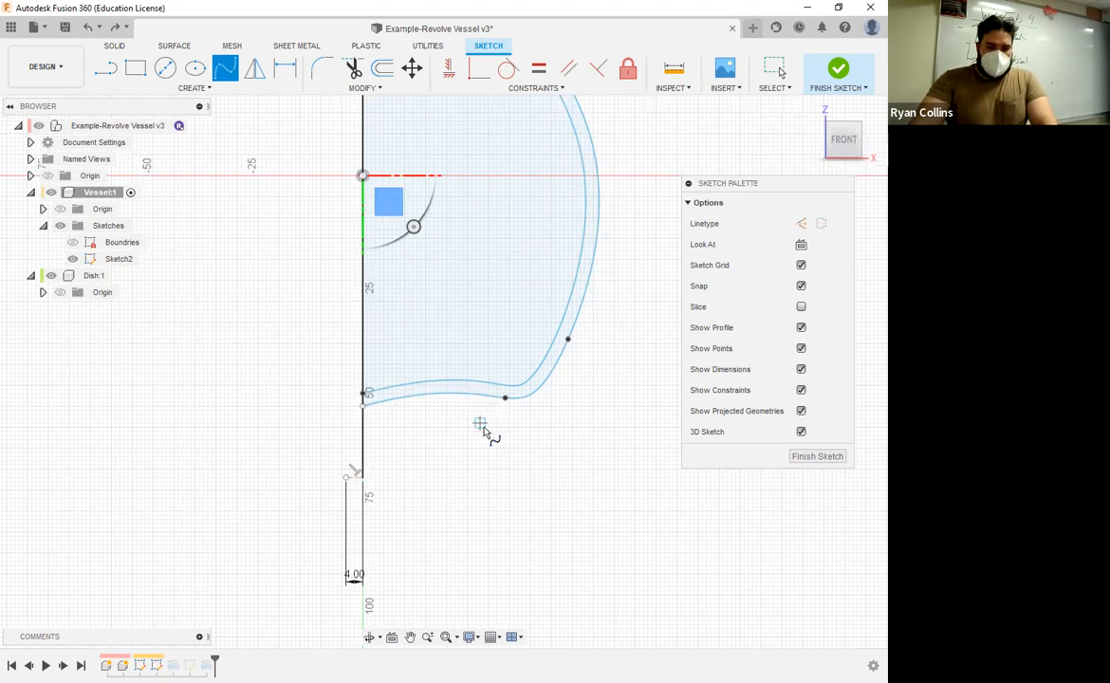
{"action": "scroll", "coordinate": [483, 433], "scroll_direction": "up", "scroll_amount": 3}
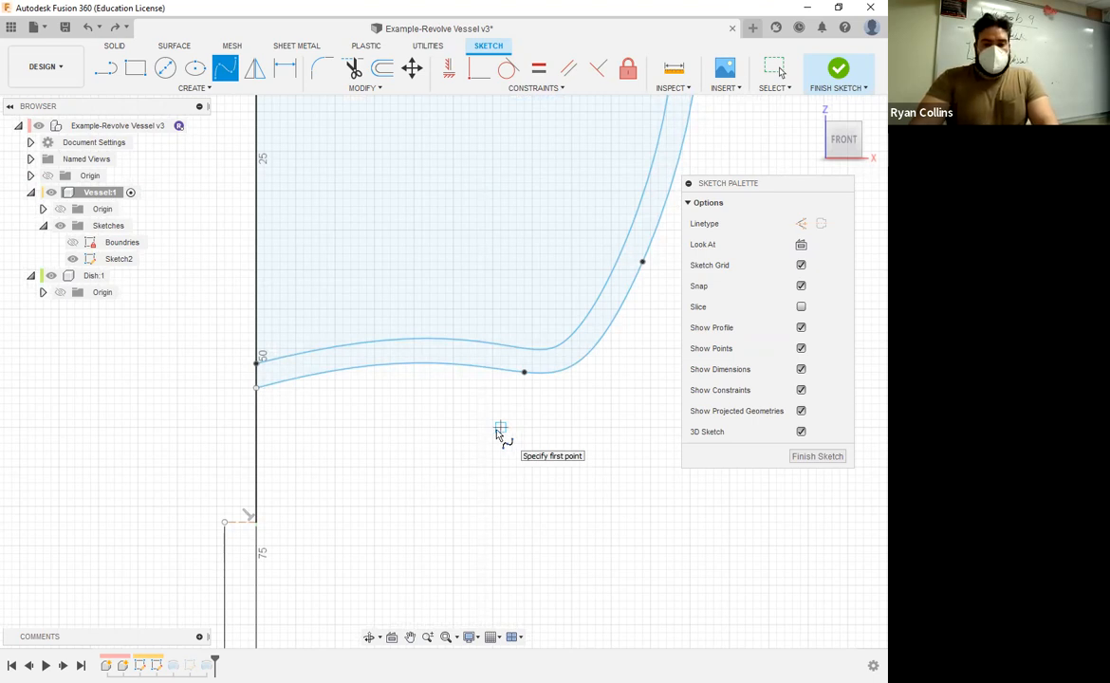
{"action": "left_click", "coordinate": [523, 371]}
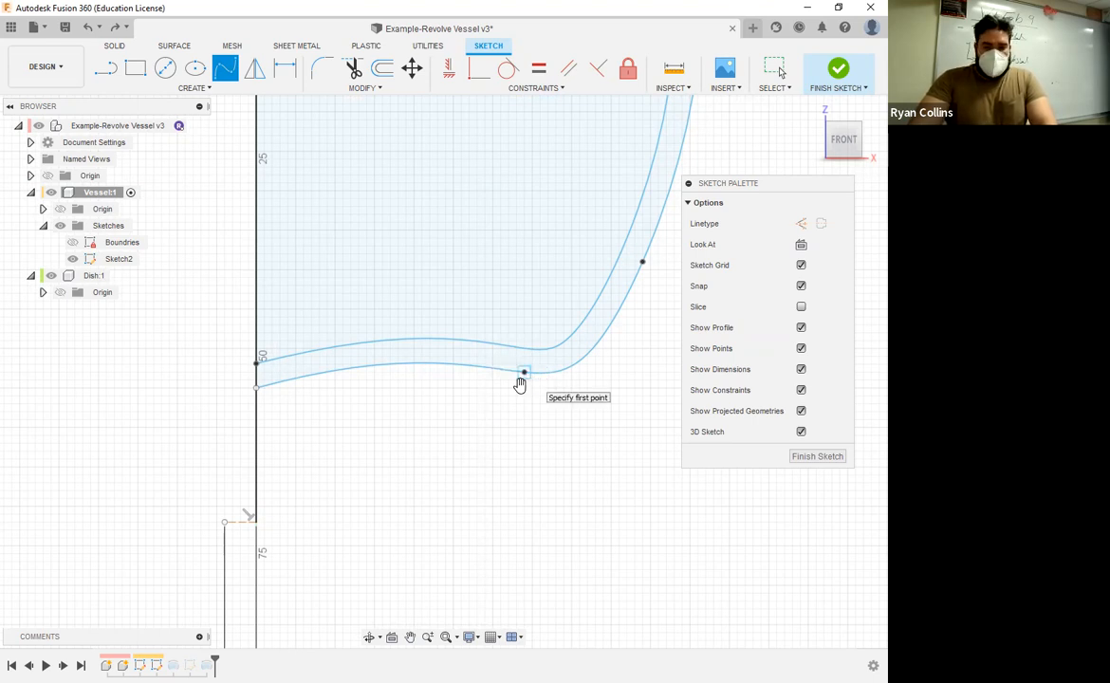
{"action": "left_click", "coordinate": [524, 372]}
{"action": "left_click", "coordinate": [547, 435]}
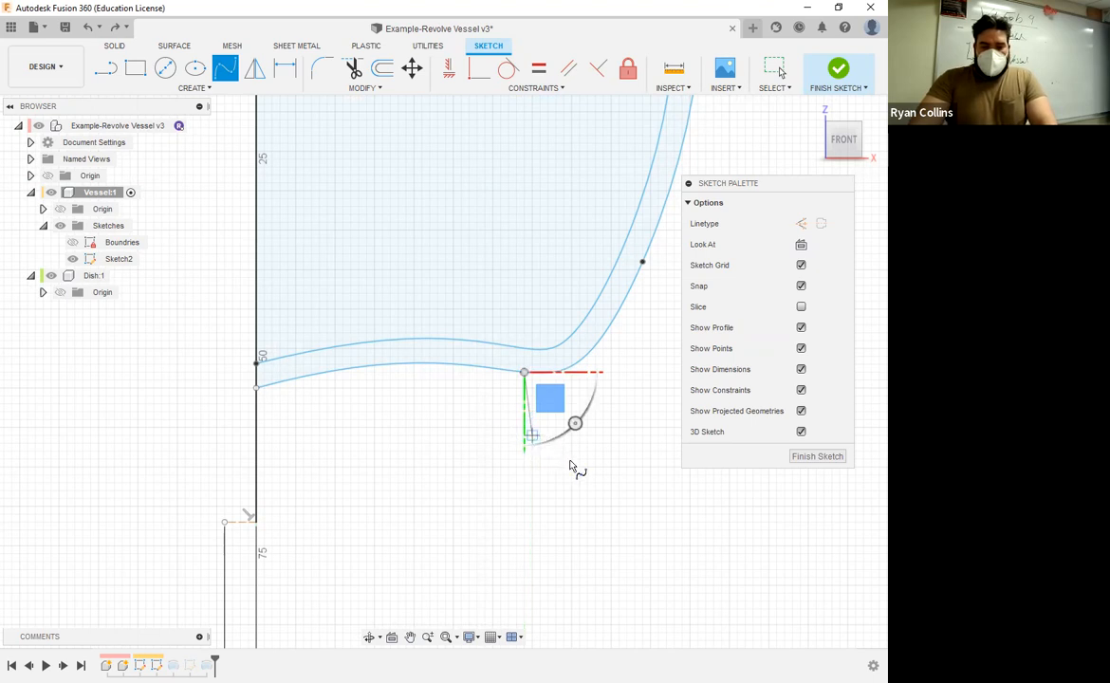
{"action": "left_click", "coordinate": [627, 523]}
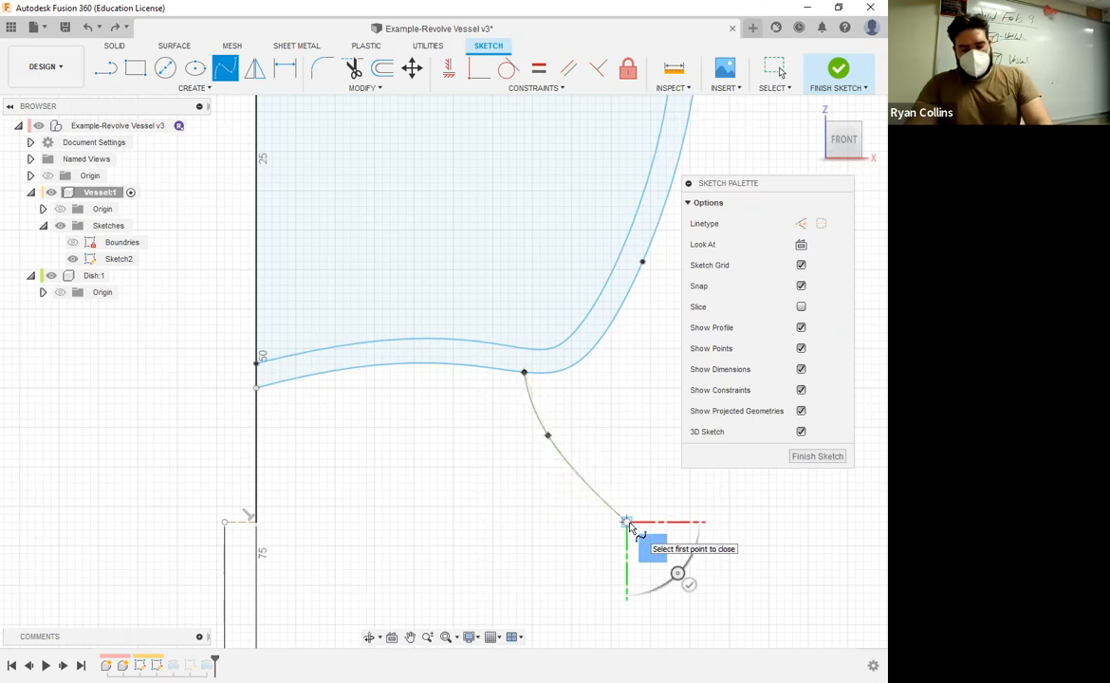
{"action": "left_click", "coordinate": [689, 584]}
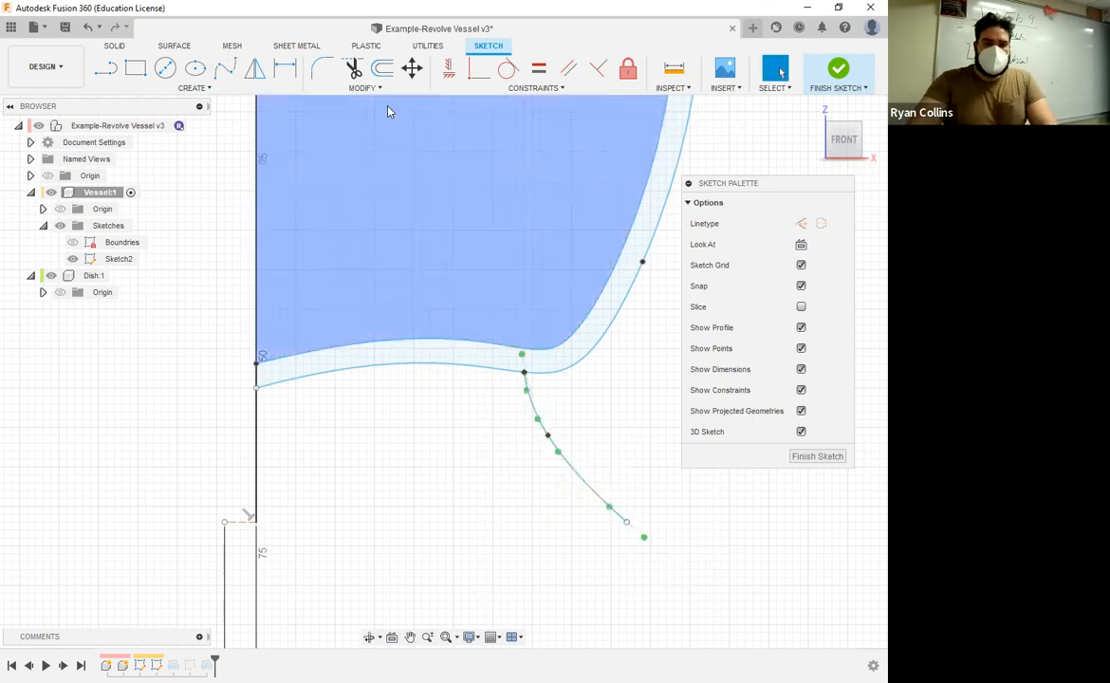
Step: Offset the foot's spline by -3 mm toward the vessel's axis to give the foot its wall thickness
{"action": "left_click", "coordinate": [382, 76]}
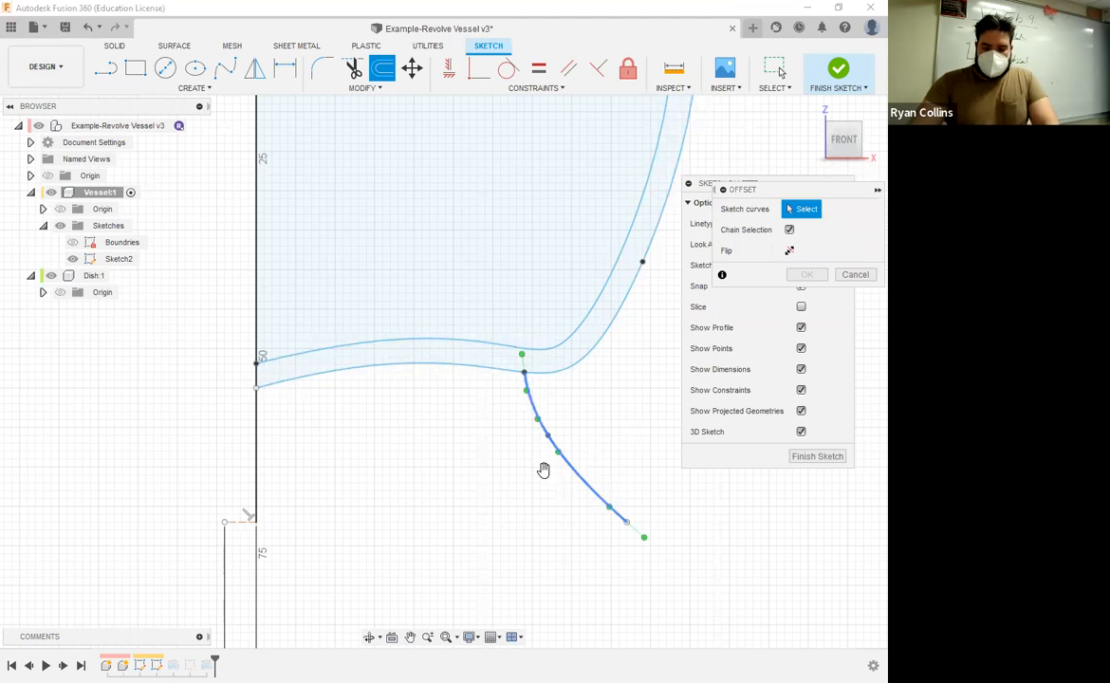
{"action": "left_click", "coordinate": [545, 470]}
{"action": "type", "text": "-3"}
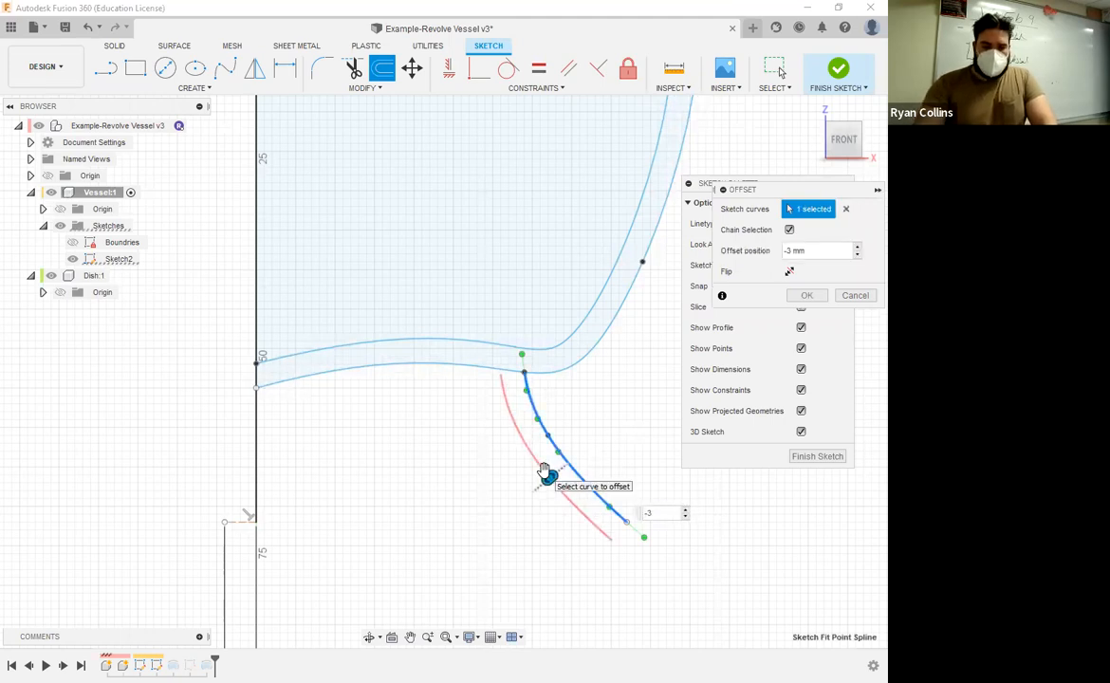
{"action": "key", "text": "Return"}
Step: Draw a circle spanning the lower endpoints of the foot's two curves
{"action": "scroll", "coordinate": [505, 384], "scroll_direction": "up", "scroll_amount": 1}
{"action": "scroll", "coordinate": [505, 384], "scroll_direction": "up", "scroll_amount": 1}
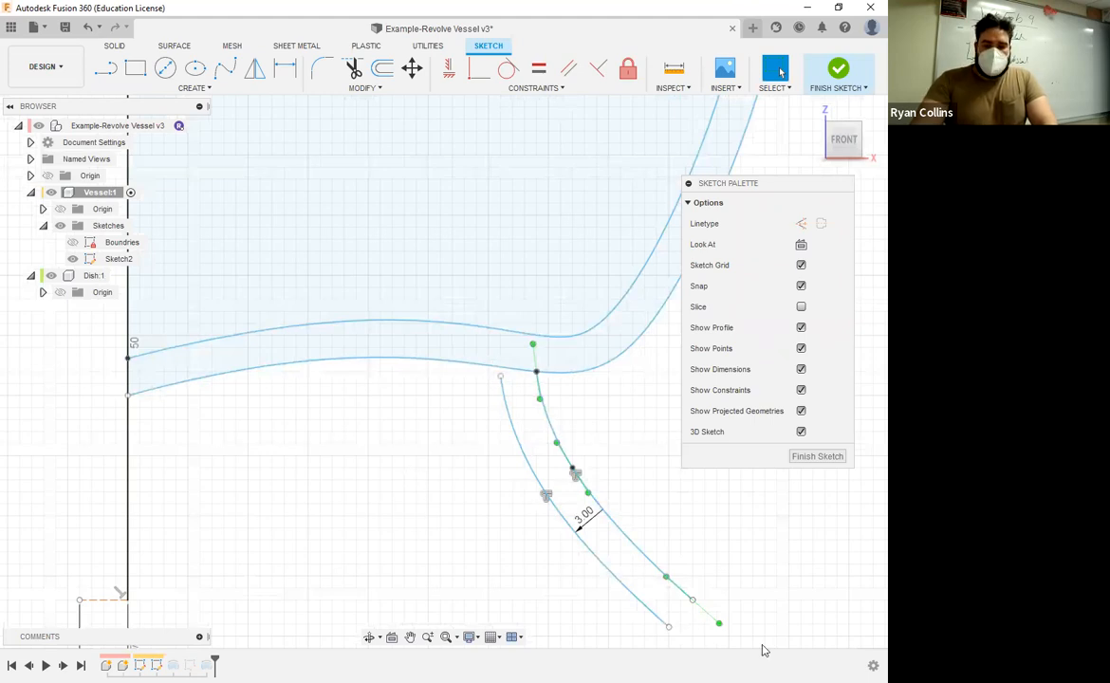
{"action": "mouse_move", "coordinate": [630, 593]}
{"action": "middle_mouse_down"}
{"action": "mouse_move", "coordinate": [543, 479]}
{"action": "mouse_move", "coordinate": [605, 468]}
{"action": "mouse_move", "coordinate": [577, 427]}
{"action": "middle_mouse_up"}
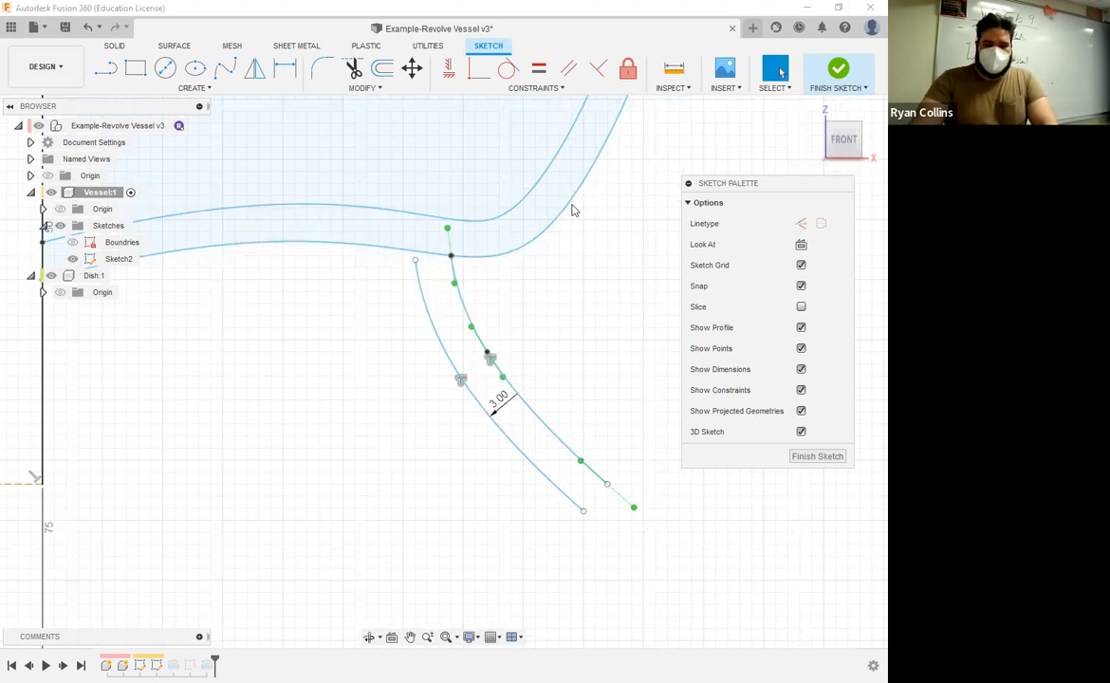
{"action": "left_click", "coordinate": [194, 90]}
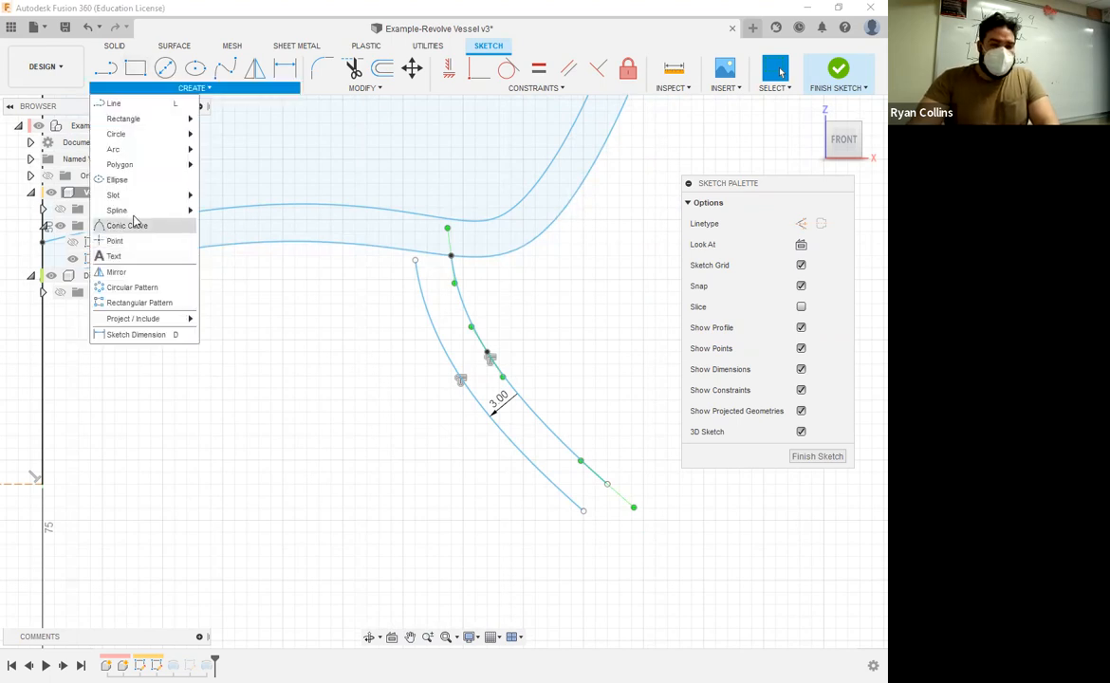
{"action": "mouse_move", "coordinate": [143, 136]}
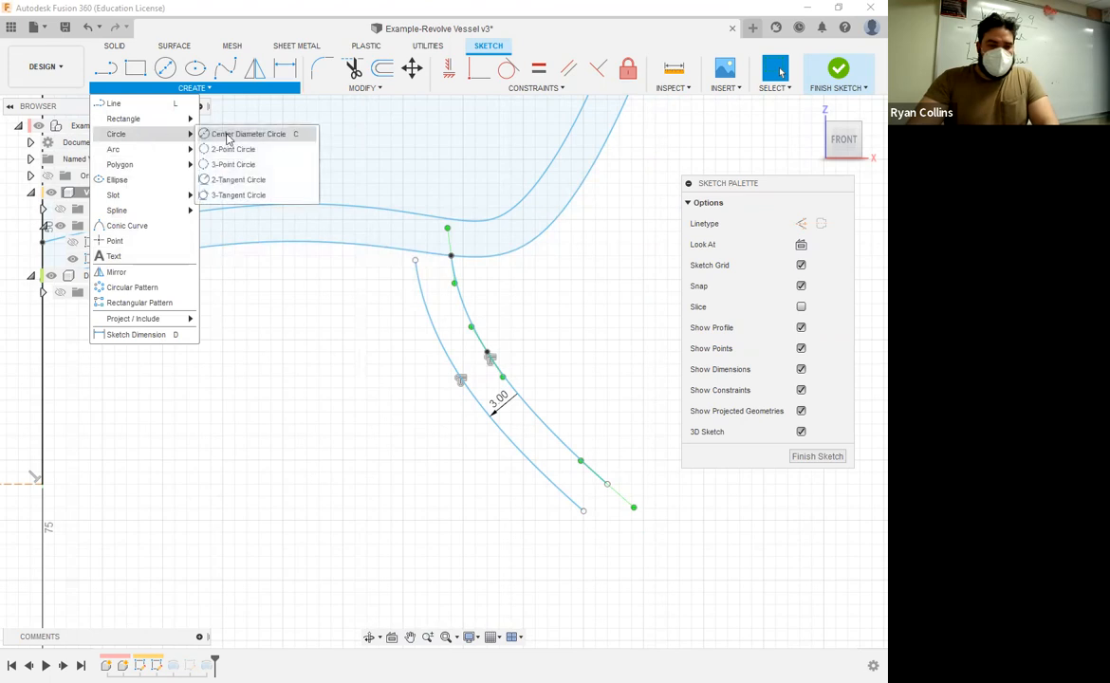
{"action": "left_click", "coordinate": [214, 140]}
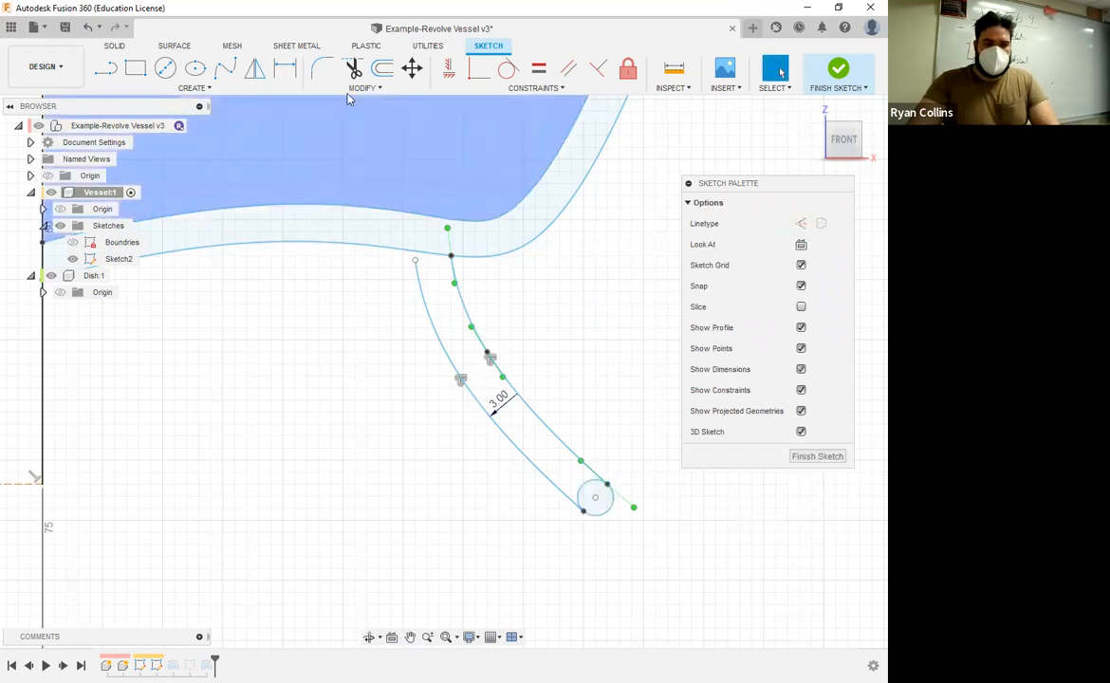
Step: Trim away the inner half of the end circle, leaving a rounded tip on the foot
{"action": "left_click", "coordinate": [353, 69]}
{"action": "left_click", "coordinate": [585, 491]}
{"action": "key", "text": "Escape"}
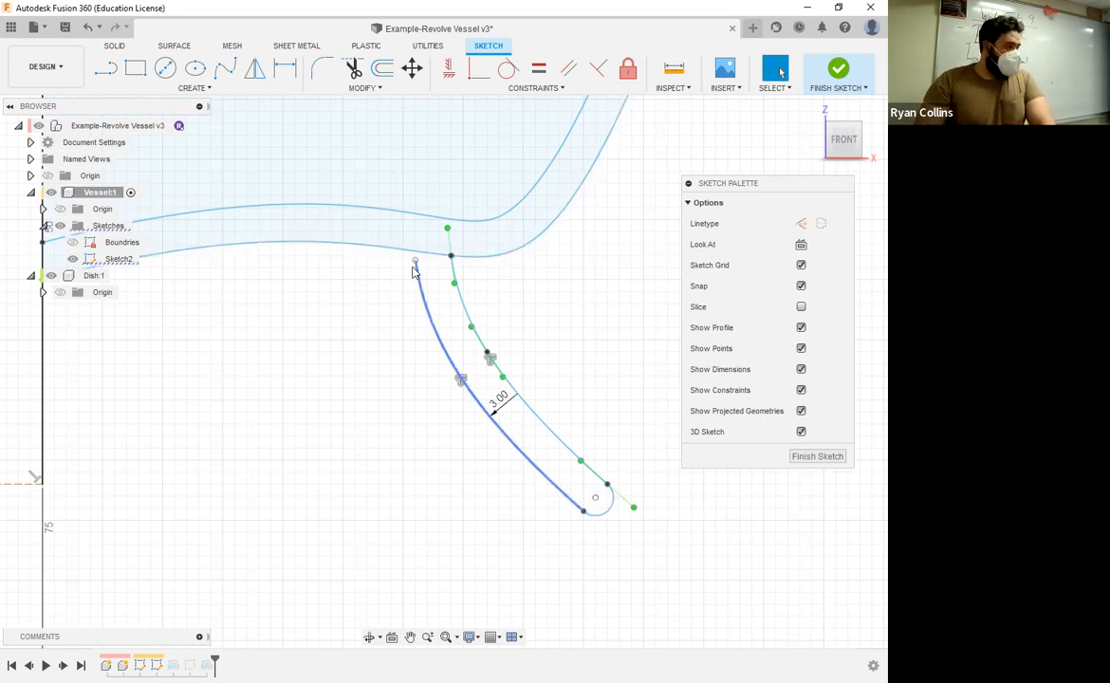
Step: Extend the upper end of the foot's inner curve to the vessel's base curve and finish the sketch
{"action": "left_click", "coordinate": [375, 91]}
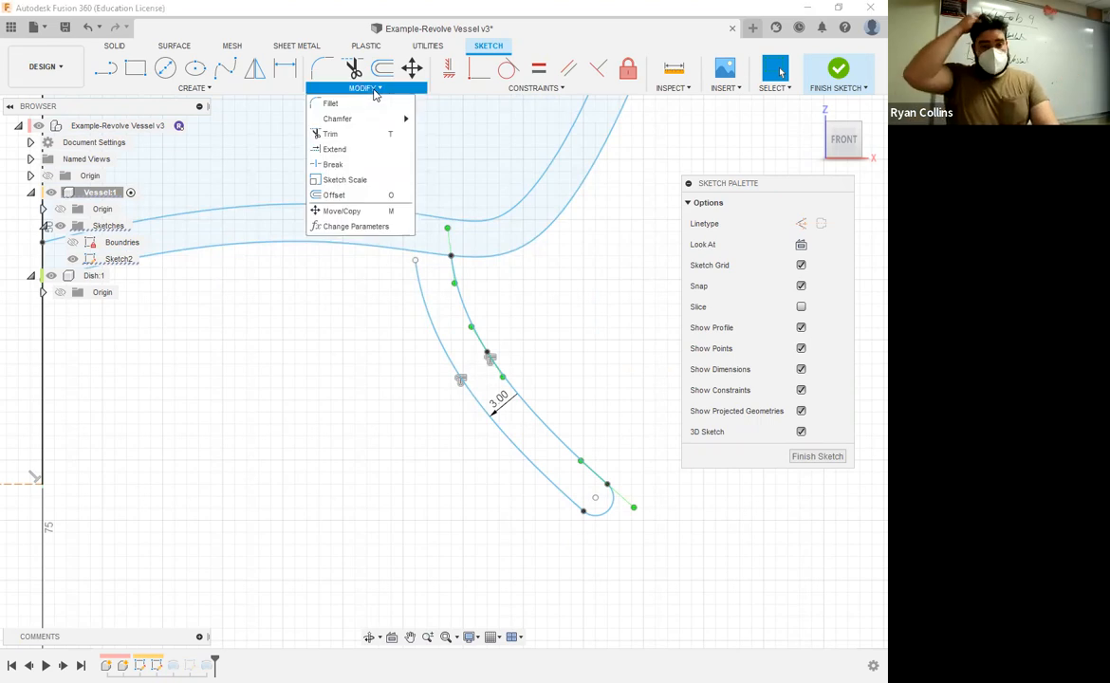
{"action": "left_click", "coordinate": [336, 152]}
{"action": "scroll", "coordinate": [389, 284], "scroll_direction": "up", "scroll_amount": 2}
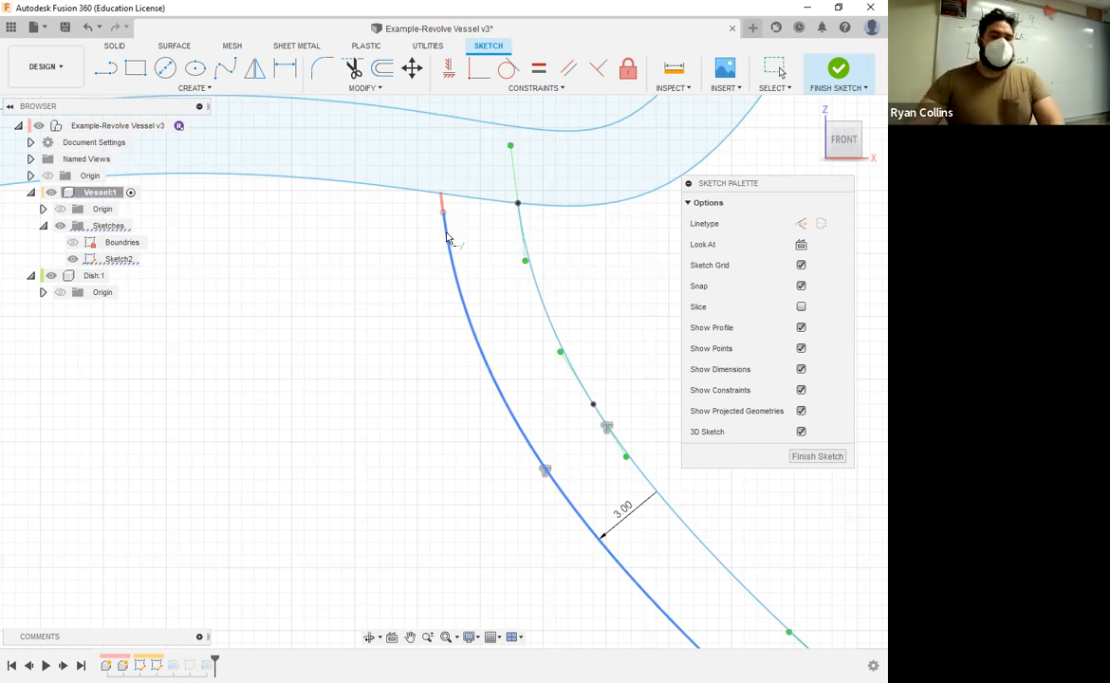
{"action": "left_click", "coordinate": [446, 238]}
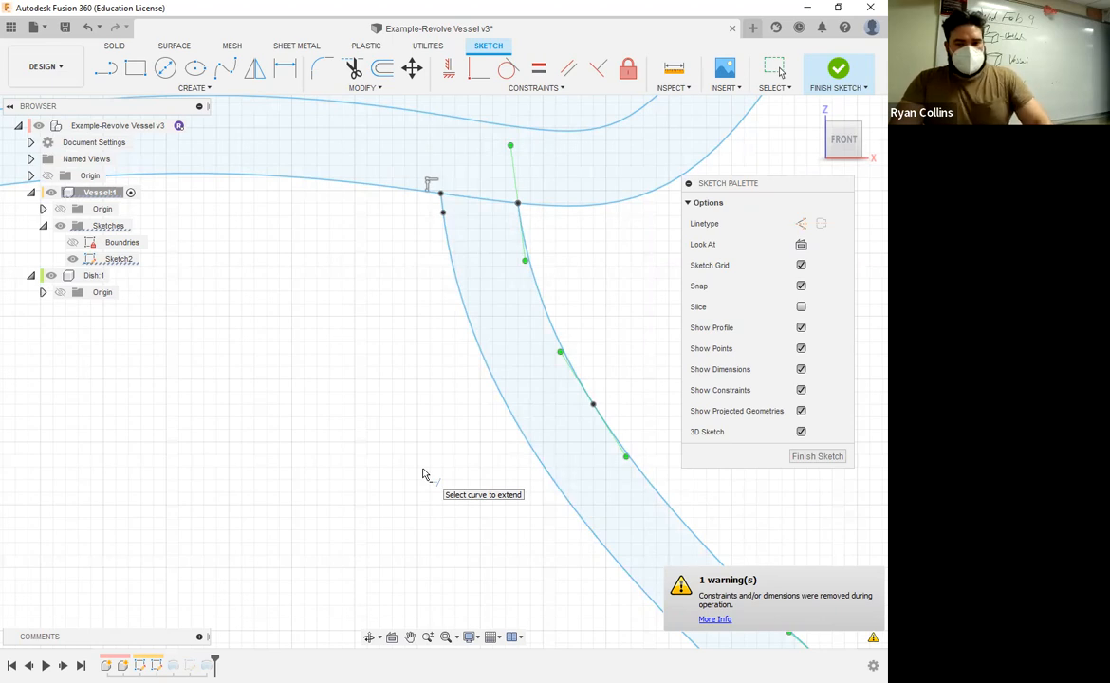
{"action": "scroll", "coordinate": [423, 474], "scroll_direction": "down", "scroll_amount": 5}
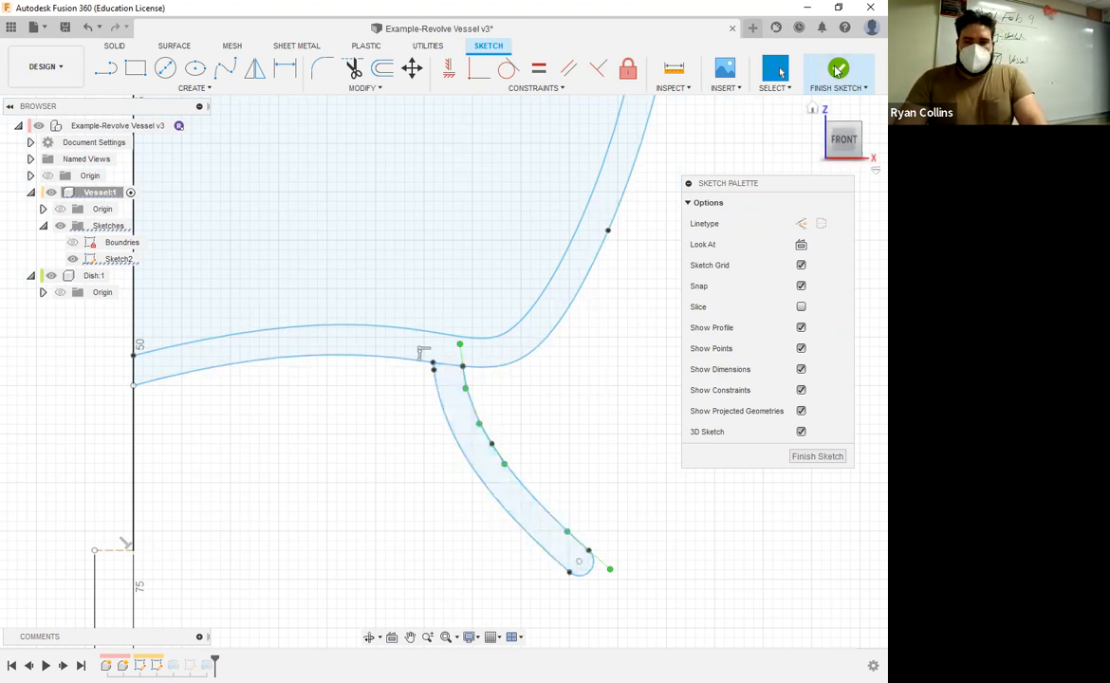
{"action": "left_click", "coordinate": [837, 71]}
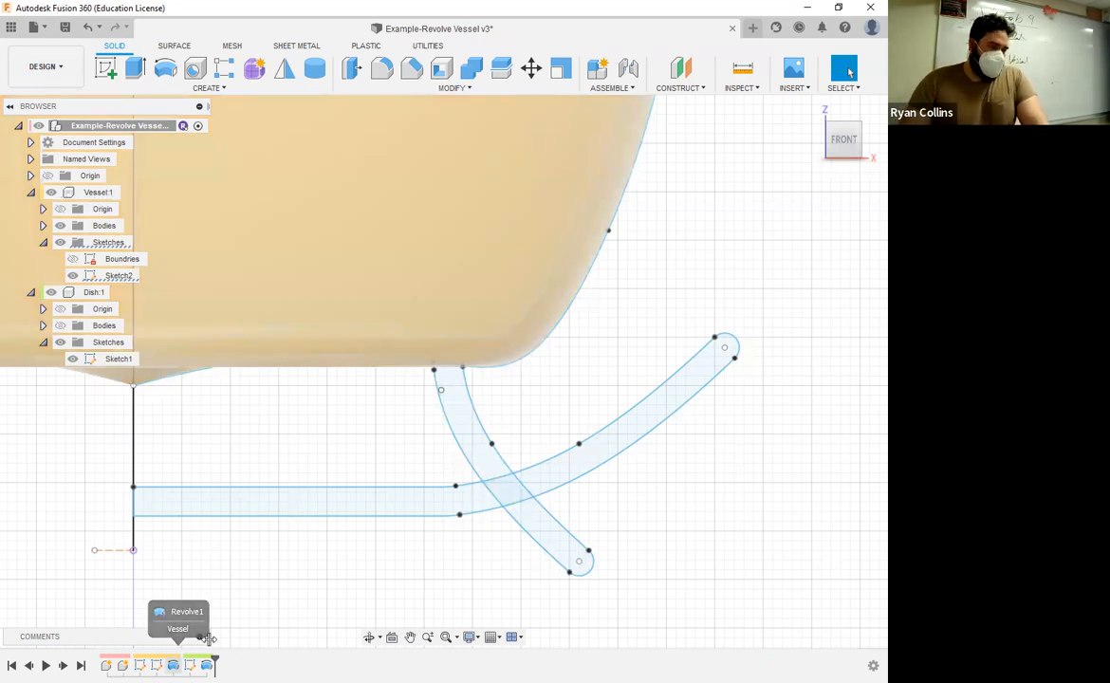
Step: Edit the vessel's revolve feature to include the foot profile in the 360-degree revolution
{"action": "right_click", "coordinate": [206, 662]}
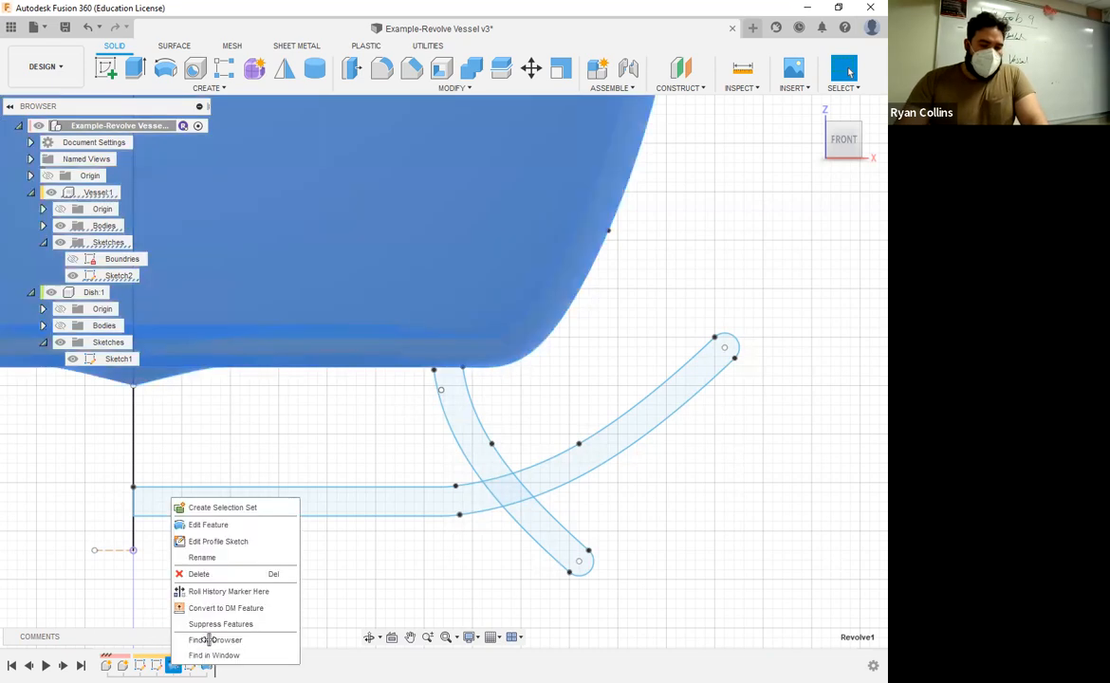
{"action": "left_click", "coordinate": [221, 532]}
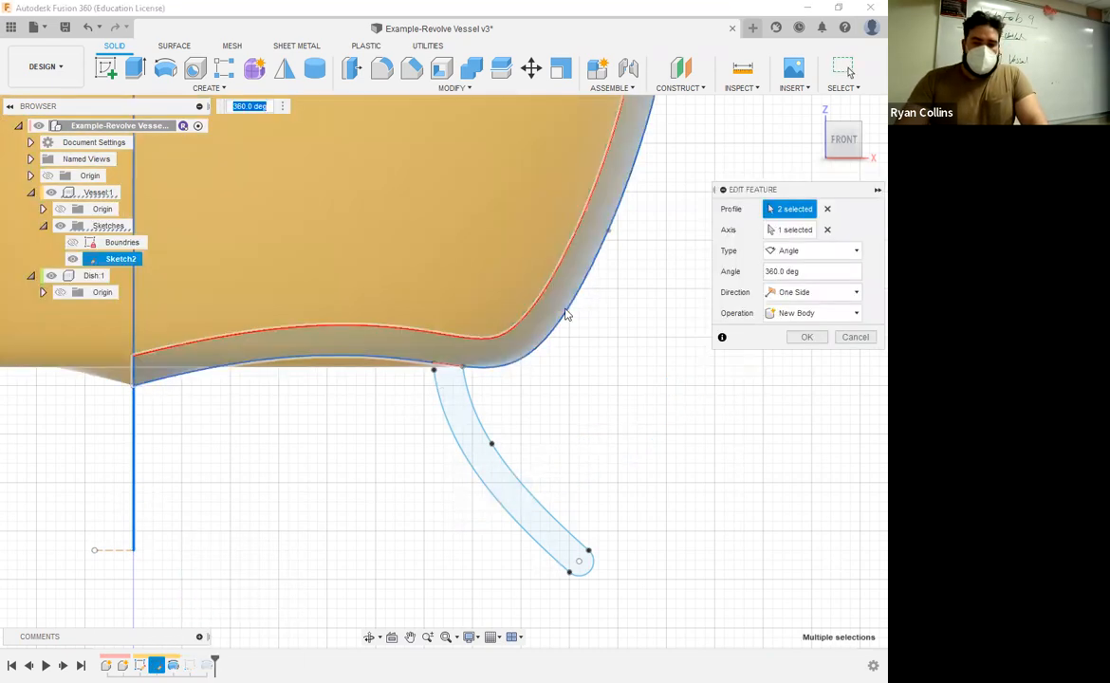
{"action": "left_click", "coordinate": [446, 389]}
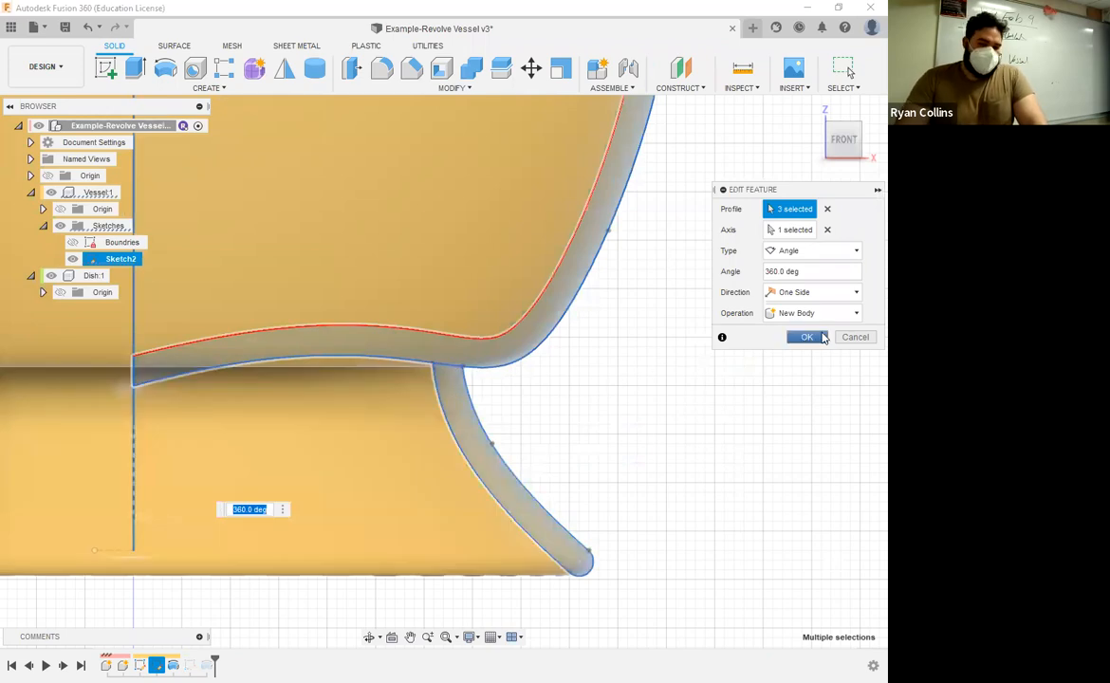
{"action": "left_click", "coordinate": [807, 336]}
Step: Show the dish's bodies and examine how the vessel's new foot meets the dish, including from the front
{"action": "middle_click_drag", "start_coordinate": [782, 462], "coordinate": [749, 360], "text": "shift"}
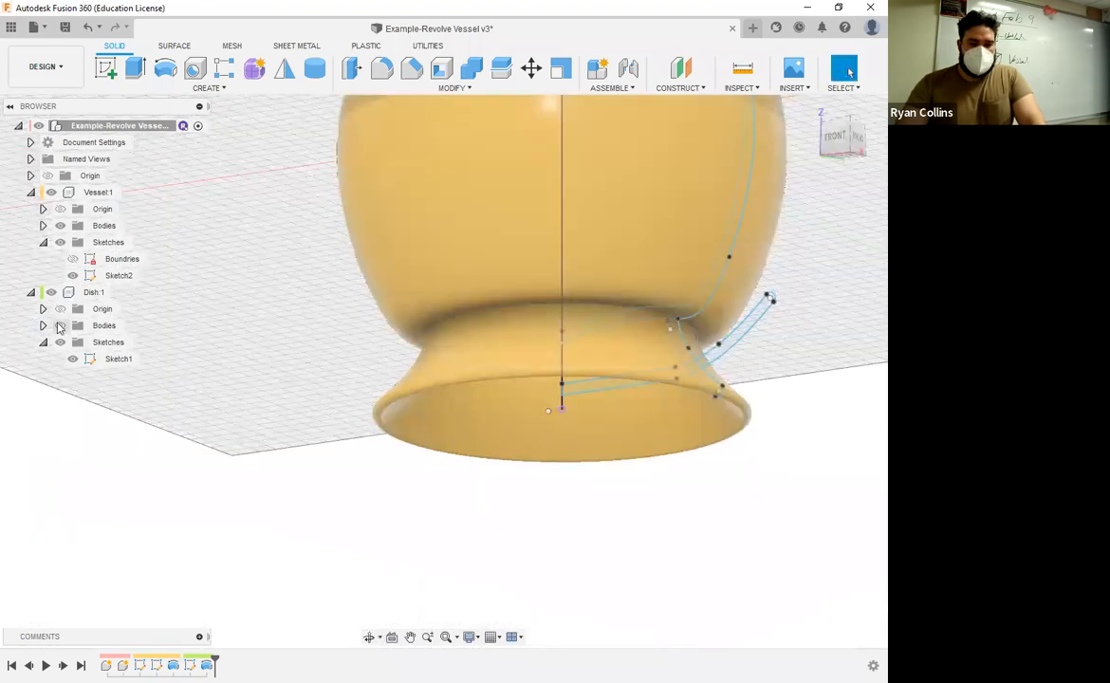
{"action": "left_click", "coordinate": [59, 326]}
{"action": "middle_click_drag", "start_coordinate": [633, 373], "coordinate": [707, 426], "text": "shift"}
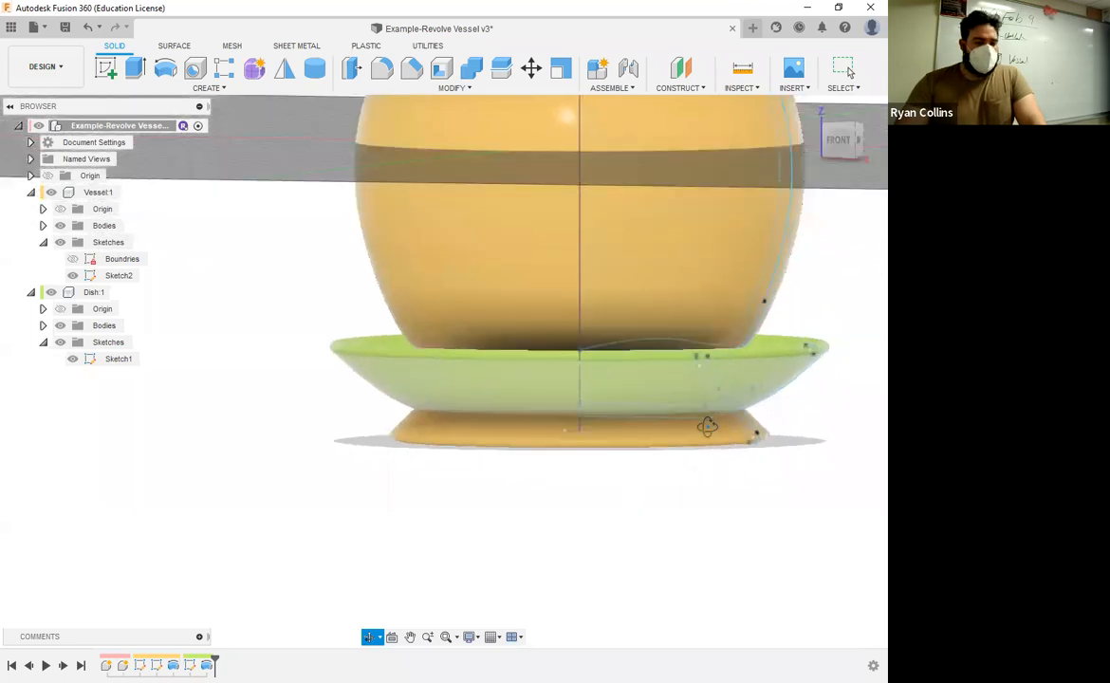
{"action": "left_click", "coordinate": [842, 140]}
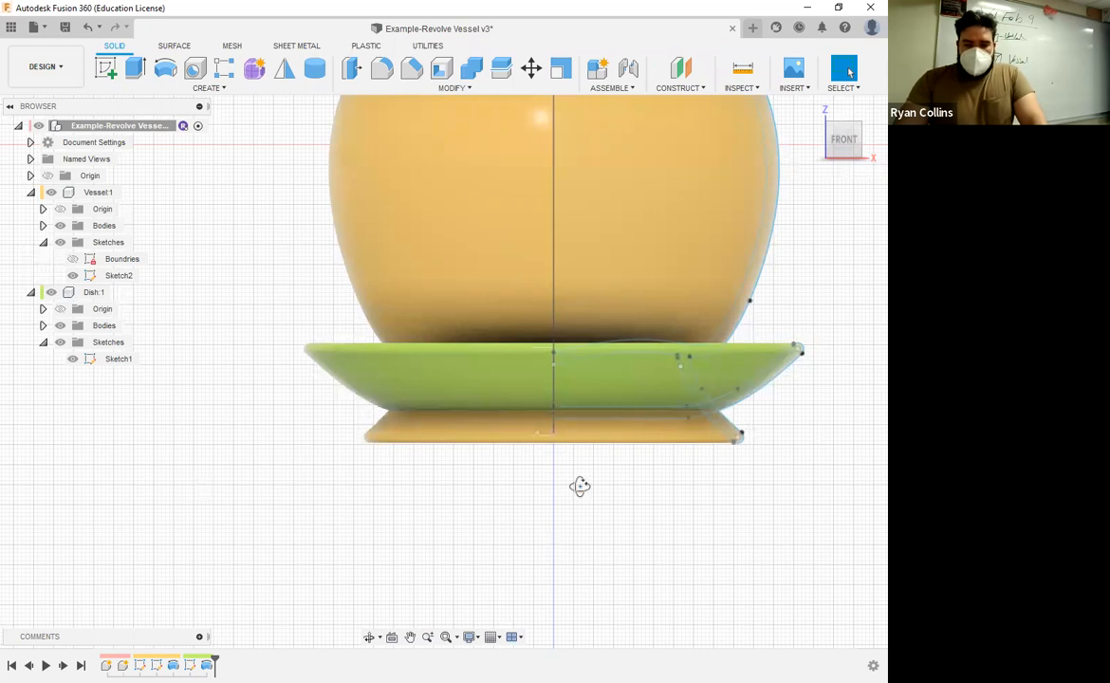
{"action": "middle_click_drag", "start_coordinate": [585, 488], "coordinate": [585, 487], "text": "shift"}
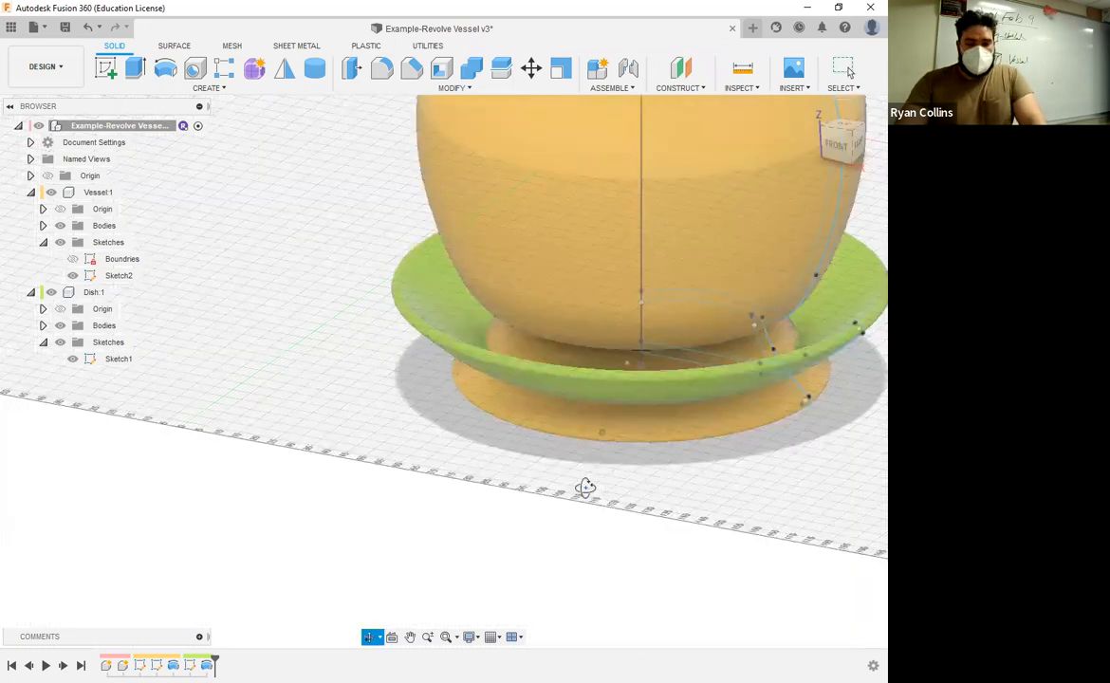
{"action": "key", "text": "Escape"}
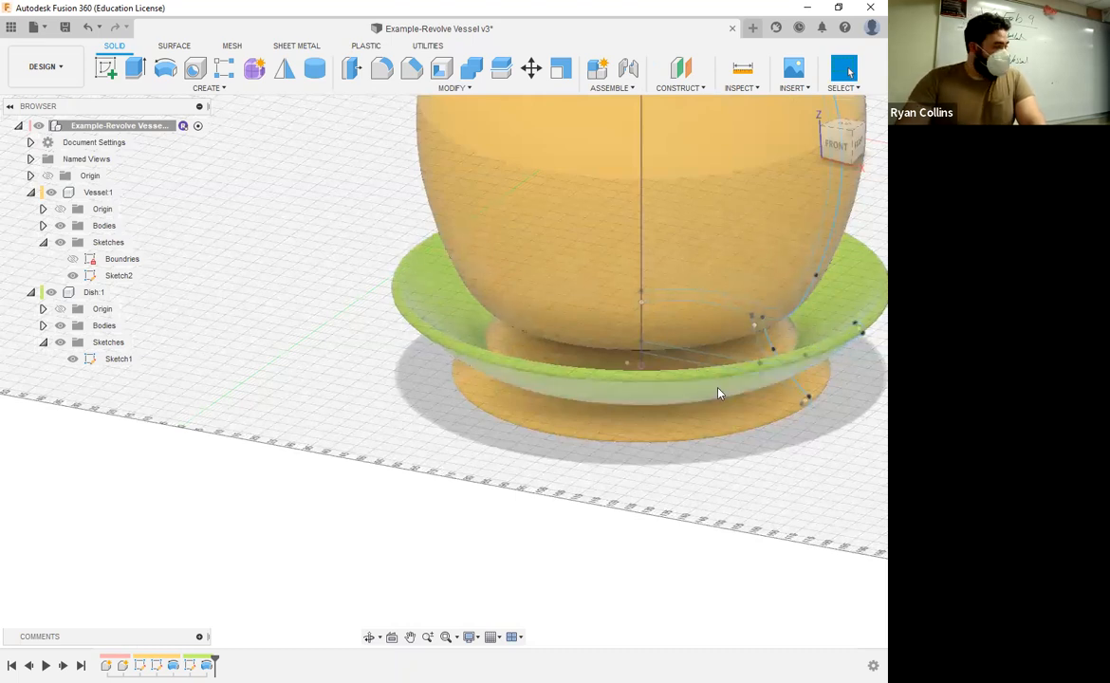
{"action": "left_click", "coordinate": [835, 148]}
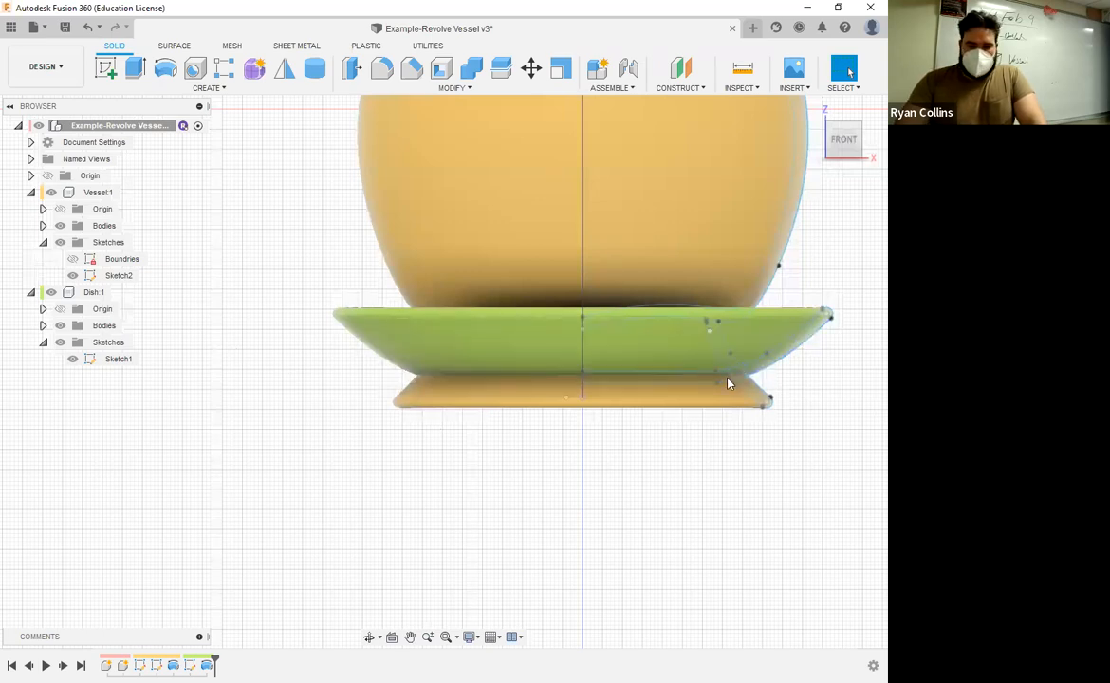
Step: Reopen the vessel's Sketch2 for editing and move the sketch options clear of the foot profile
{"action": "right_click", "coordinate": [119, 275]}
{"action": "left_click", "coordinate": [142, 324]}
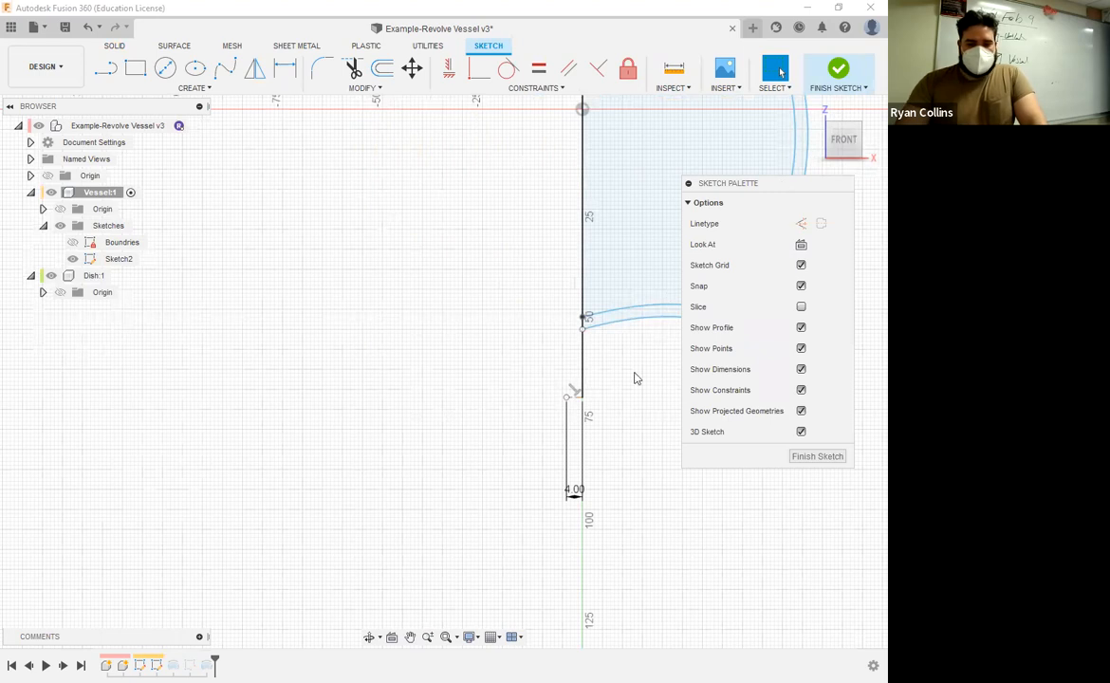
{"action": "left_click_drag", "start_coordinate": [766, 183], "coordinate": [760, 436]}
{"action": "scroll", "coordinate": [720, 339], "scroll_direction": "up", "scroll_amount": 2}
{"action": "scroll", "coordinate": [586, 291], "scroll_direction": "down", "scroll_amount": 1}
{"action": "scroll", "coordinate": [586, 296], "scroll_direction": "up", "scroll_amount": 3}
{"action": "middle_click_drag", "start_coordinate": [586, 296], "coordinate": [283, 194]}
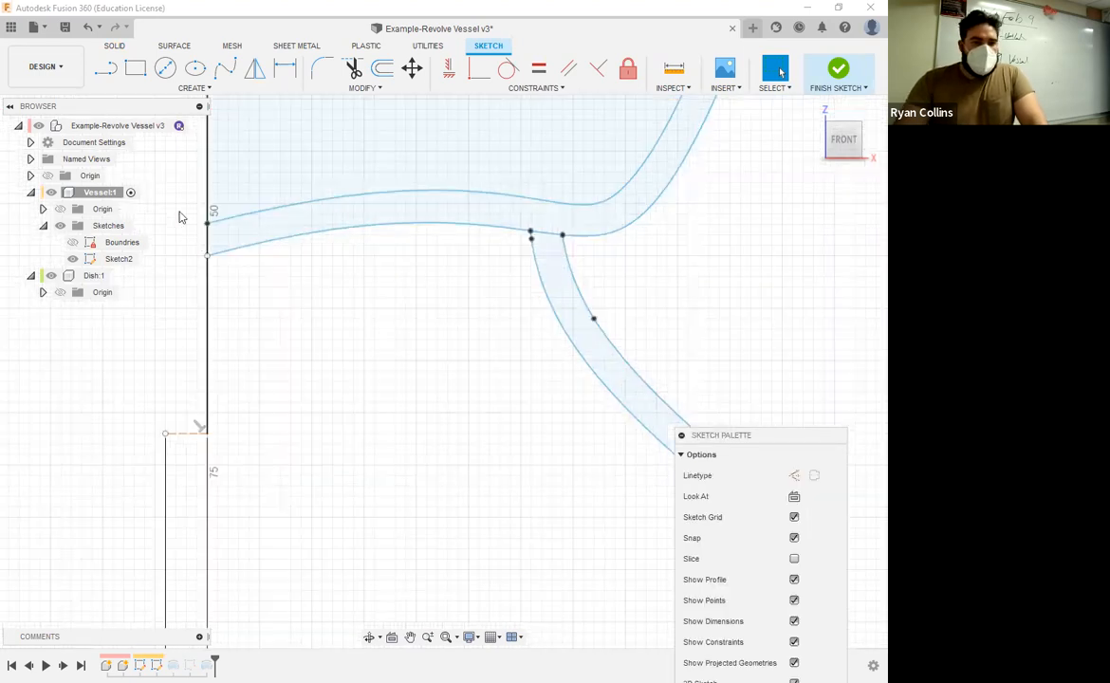
Step: Draw a two-point circle 3 mm in diameter spanning the foot profile between its outer and inner curves
{"action": "left_click", "coordinate": [165, 68]}
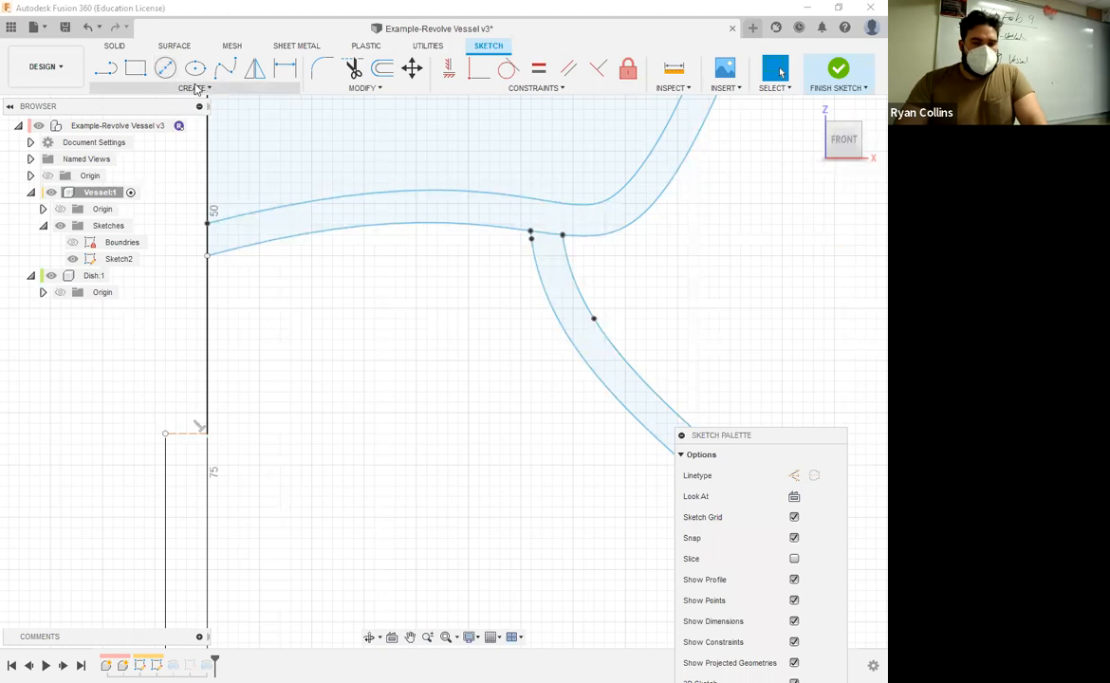
{"action": "left_click", "coordinate": [194, 87]}
{"action": "mouse_move", "coordinate": [123, 134]}
{"action": "left_click", "coordinate": [233, 154]}
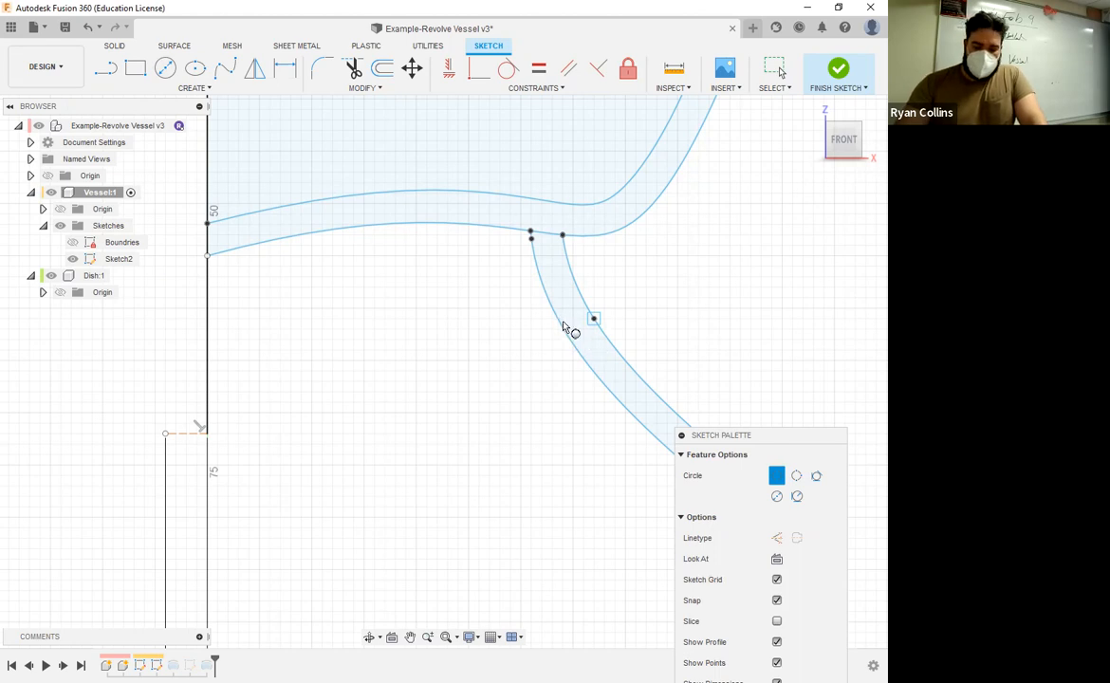
{"action": "left_click", "coordinate": [561, 320]}
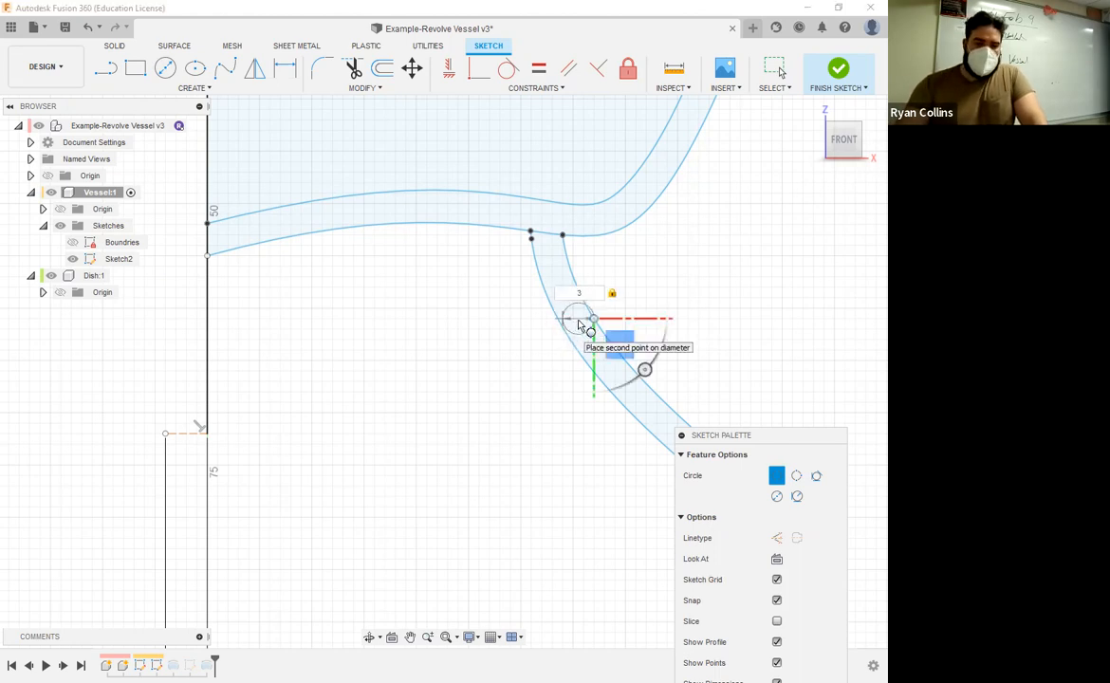
{"action": "scroll", "coordinate": [579, 326], "scroll_direction": "up", "scroll_amount": 5}
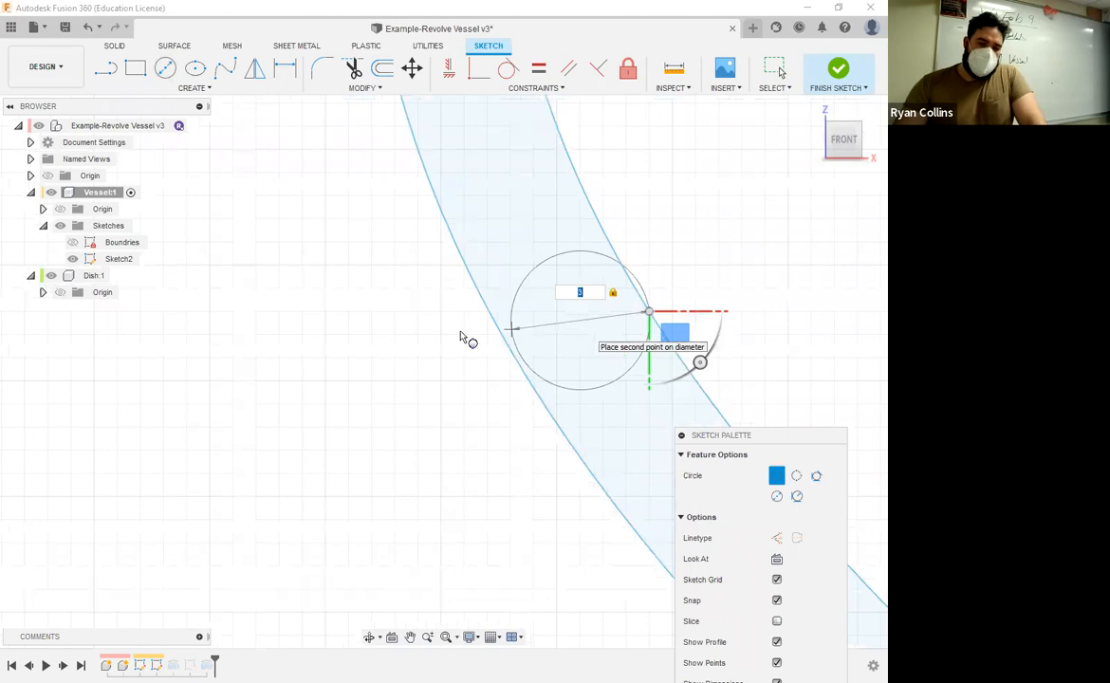
{"action": "left_click", "coordinate": [500, 438]}
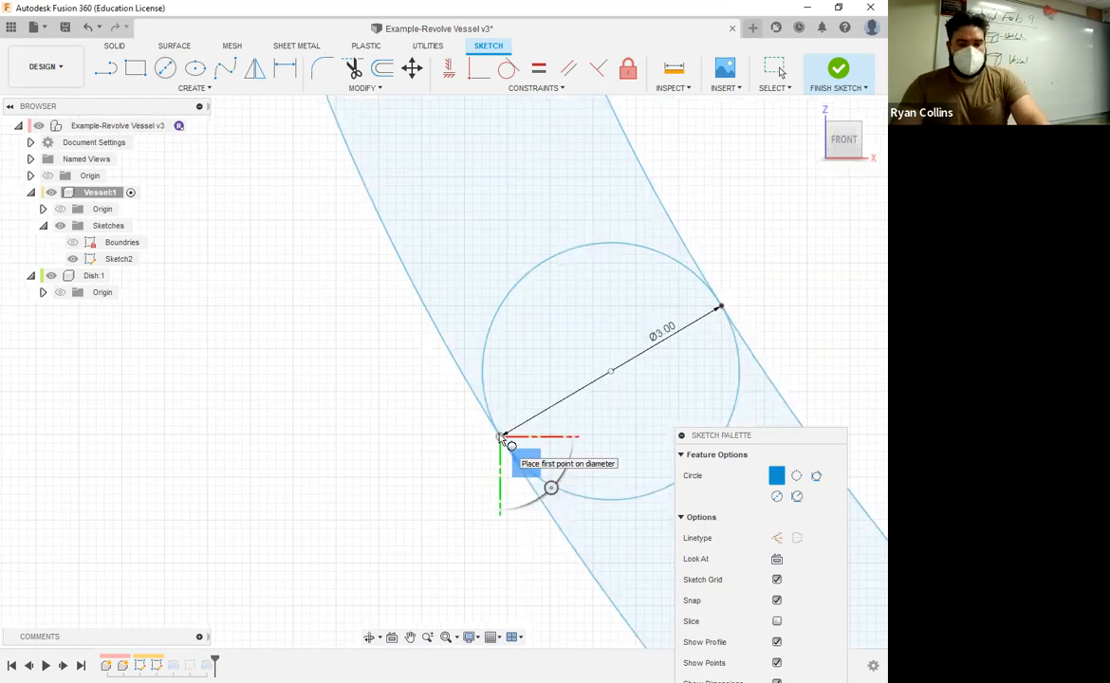
{"action": "key", "text": "Escape"}
Step: Trim away the foot curves below the 3 mm circle, including the old rounded end, to shorten the foot
{"action": "scroll", "coordinate": [527, 485], "scroll_direction": "down", "scroll_amount": 5}
{"action": "scroll", "coordinate": [619, 398], "scroll_direction": "down", "scroll_amount": 3}
{"action": "middle_click_drag", "start_coordinate": [629, 396], "coordinate": [505, 260]}
{"action": "scroll", "coordinate": [585, 307], "scroll_direction": "down", "scroll_amount": 2}
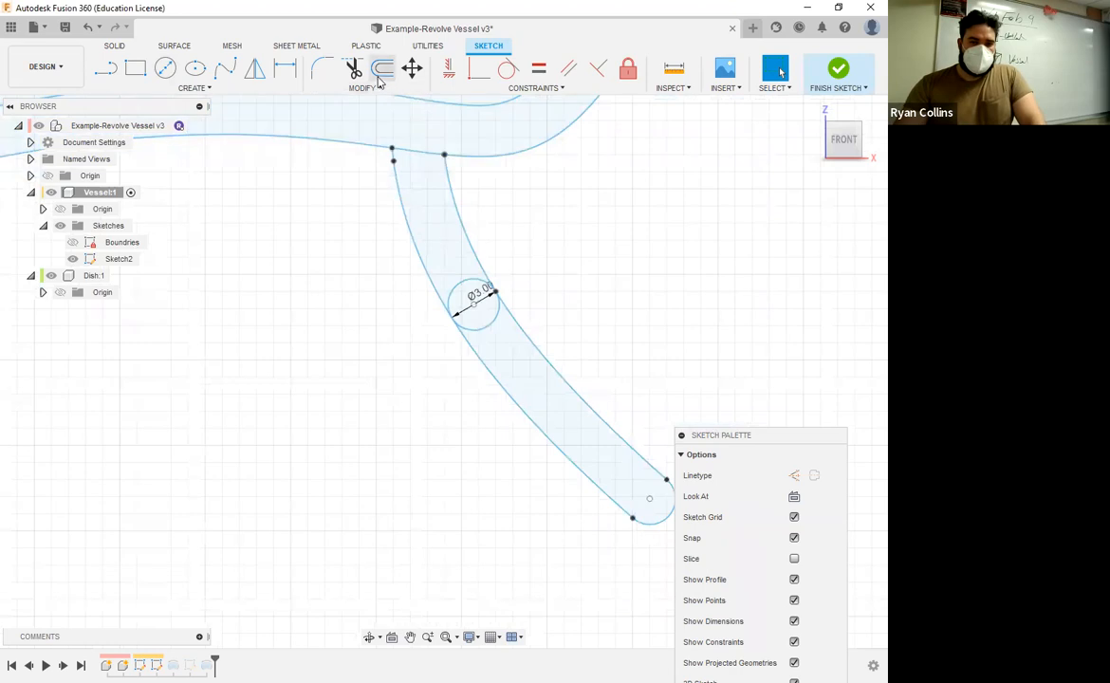
{"action": "left_click", "coordinate": [353, 69]}
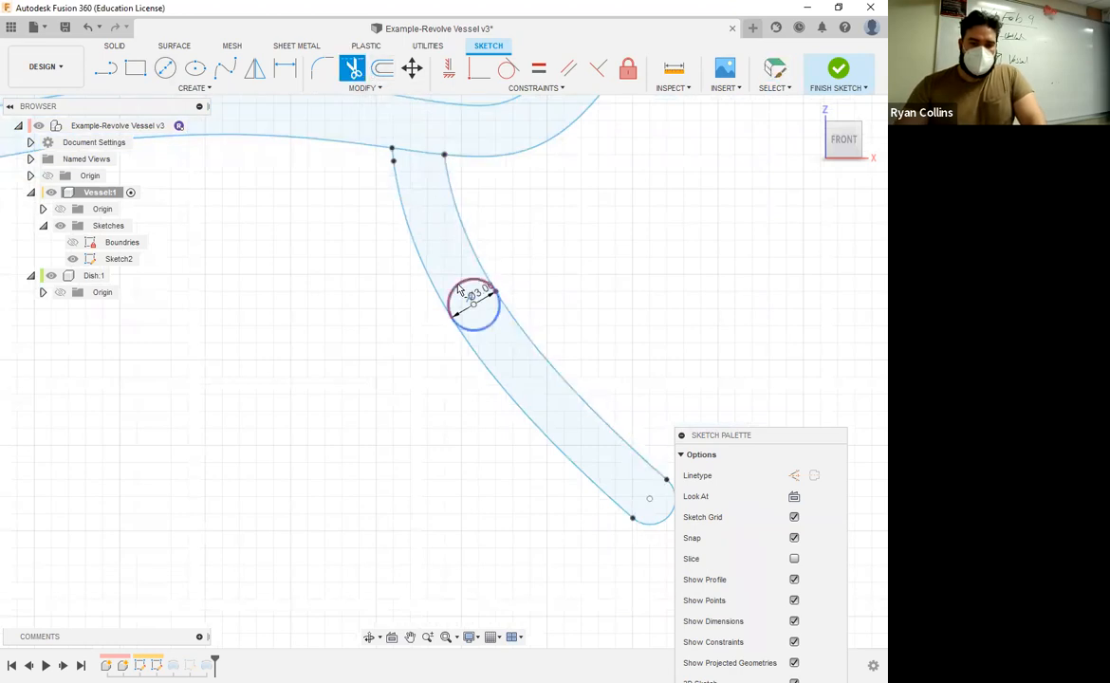
{"action": "left_click", "coordinate": [498, 378]}
{"action": "left_click", "coordinate": [572, 401]}
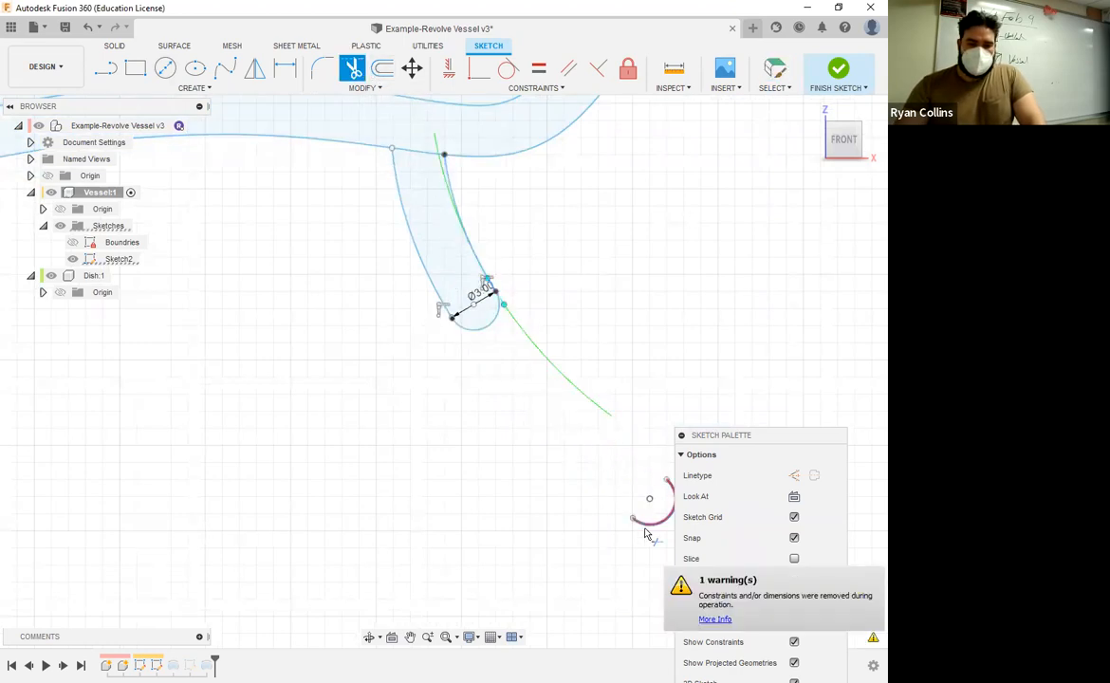
{"action": "left_click", "coordinate": [641, 527]}
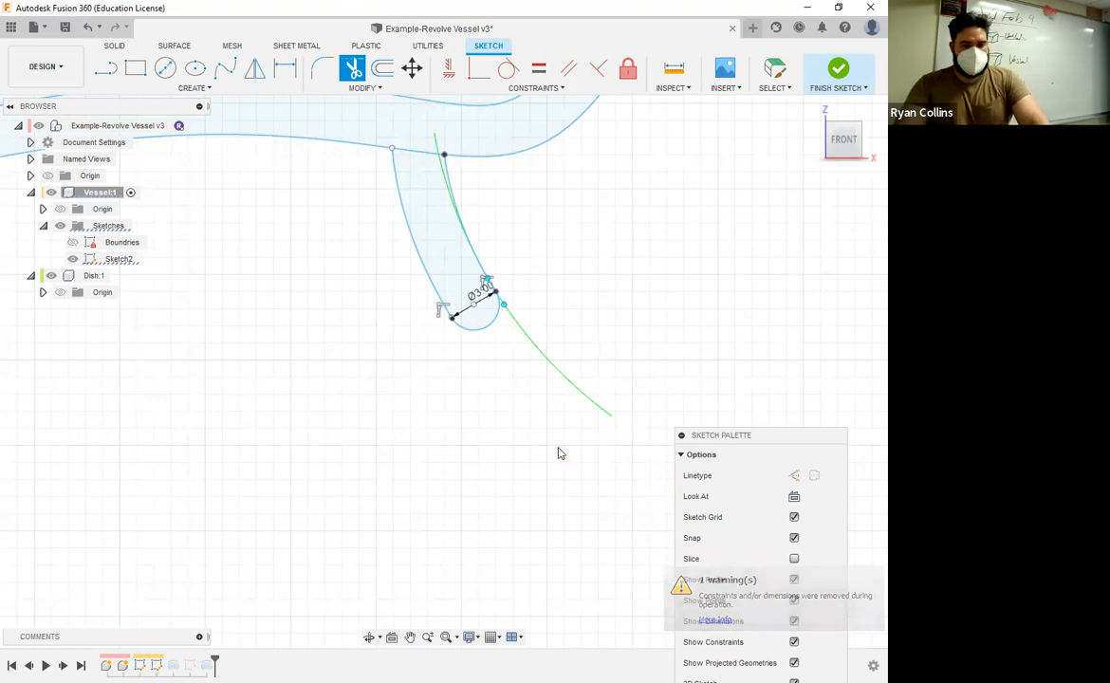
{"action": "key", "text": "Escape"}
{"action": "scroll", "coordinate": [555, 340], "scroll_direction": "down", "scroll_amount": 3}
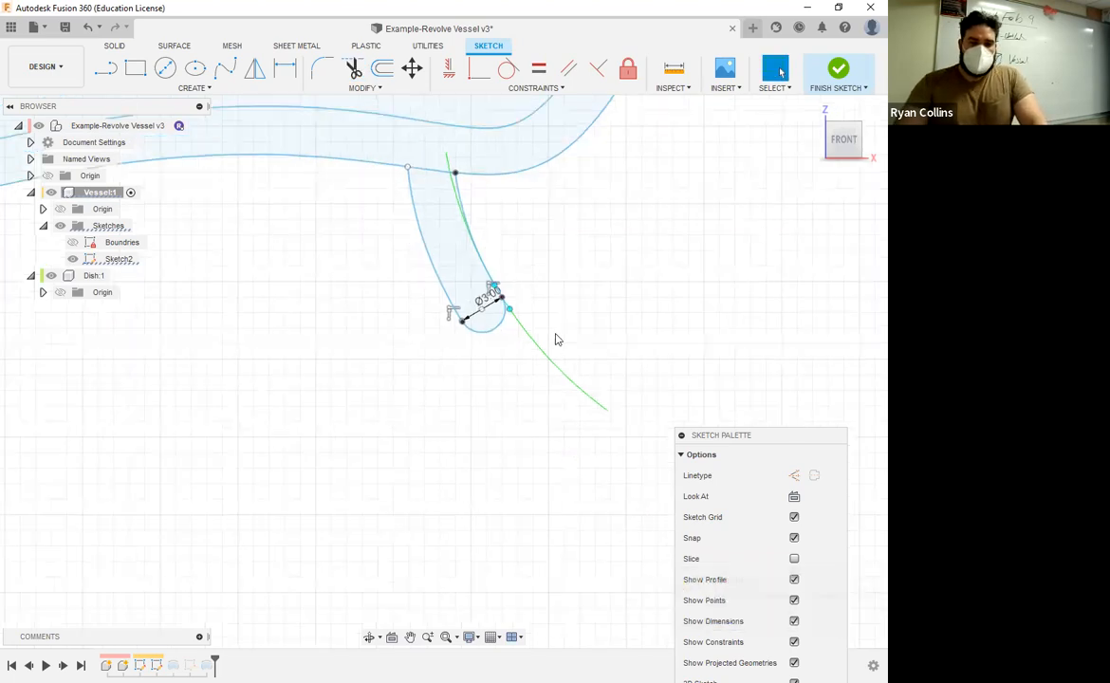
Step: Finish the sketch and hide the dish component to inspect the shortened foot from the front
{"action": "left_click", "coordinate": [839, 71]}
{"action": "middle_click_drag", "start_coordinate": [687, 371], "coordinate": [580, 428], "text": "shift"}
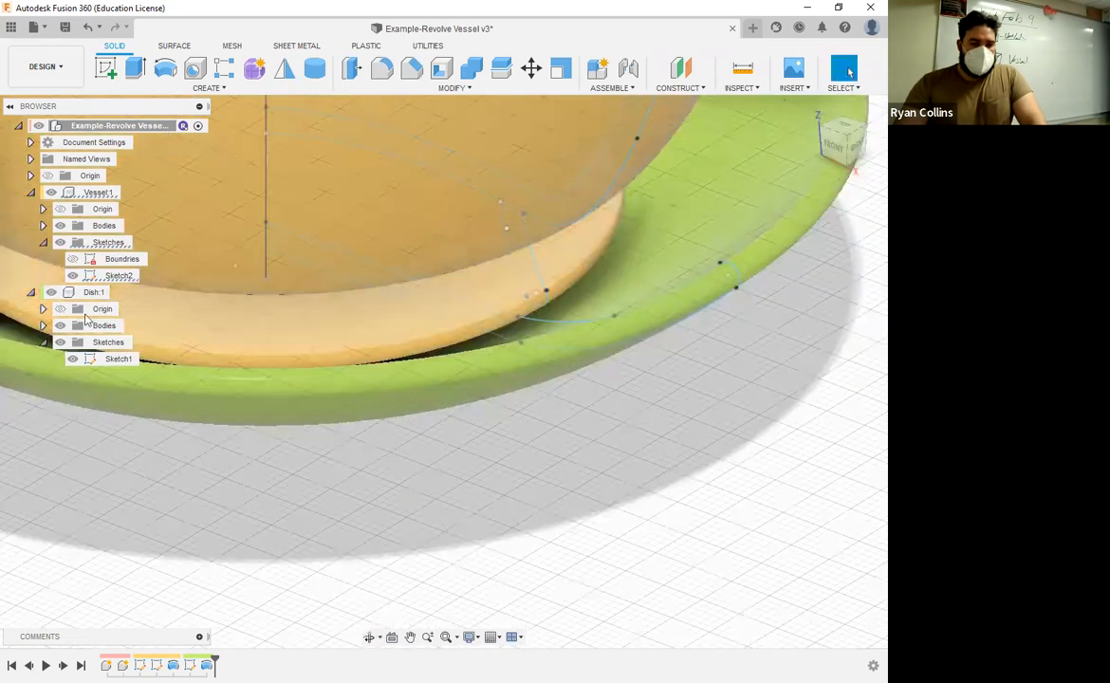
{"action": "left_click", "coordinate": [51, 292]}
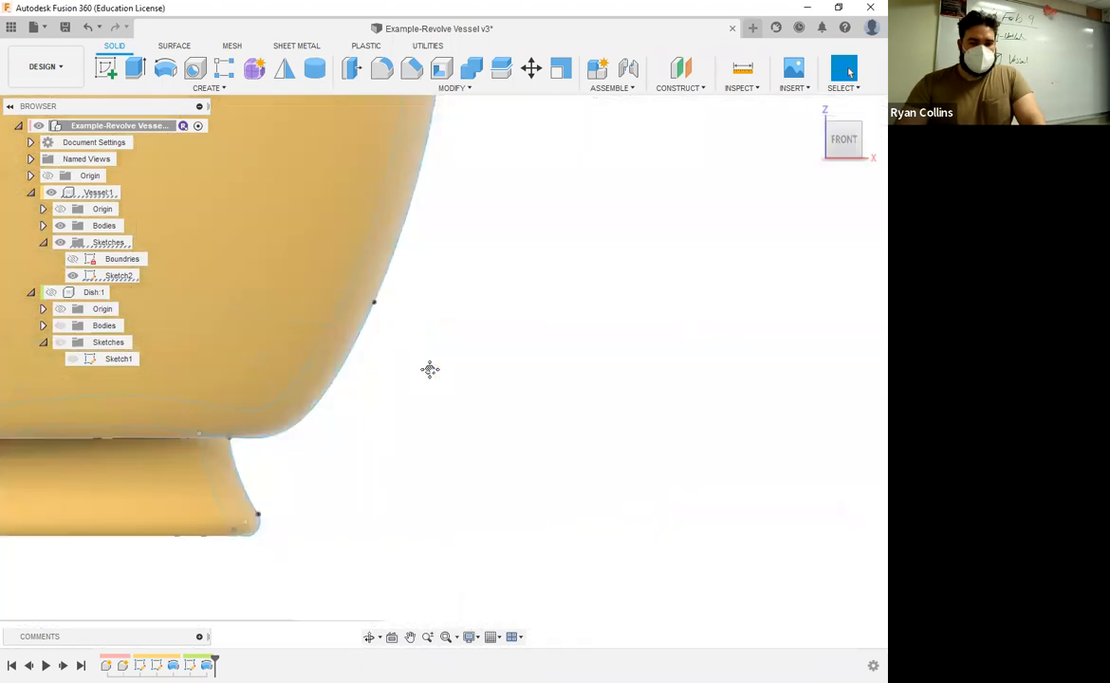
{"action": "middle_click_drag", "start_coordinate": [429, 369], "coordinate": [840, 300]}
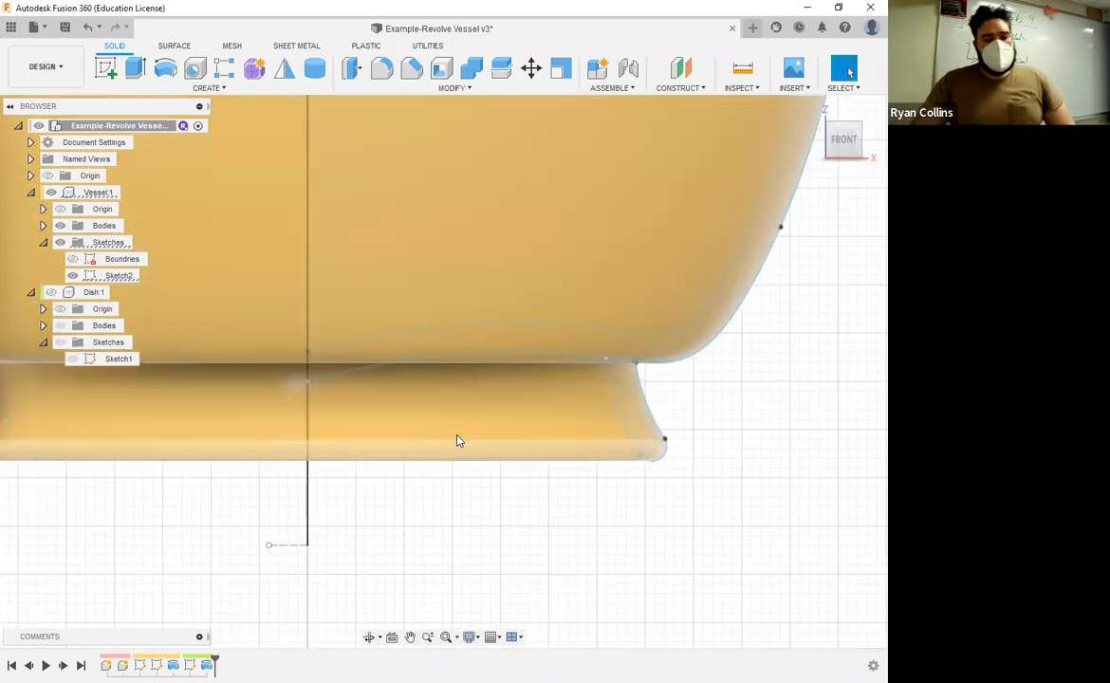
{"action": "scroll", "coordinate": [403, 515], "scroll_direction": "down", "scroll_amount": 2}
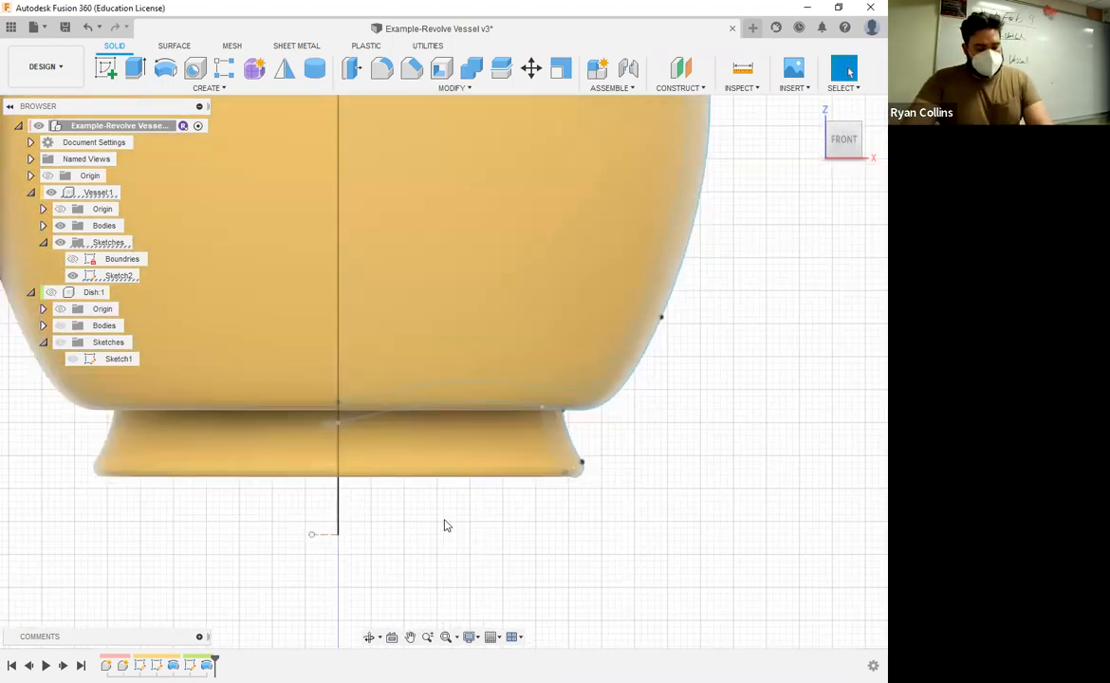
Step: Save the design with the version description "Foot Added"
{"action": "key", "text": "ctrl+s"}
{"action": "key", "text": "BackSpace"}
{"action": "key", "text": "BackSpace"}
{"action": "key", "text": "BackSpace"}
{"action": "key", "text": "BackSpace"}
{"action": "key", "text": "BackSpace"}
{"action": "key", "text": "BackSpace"}
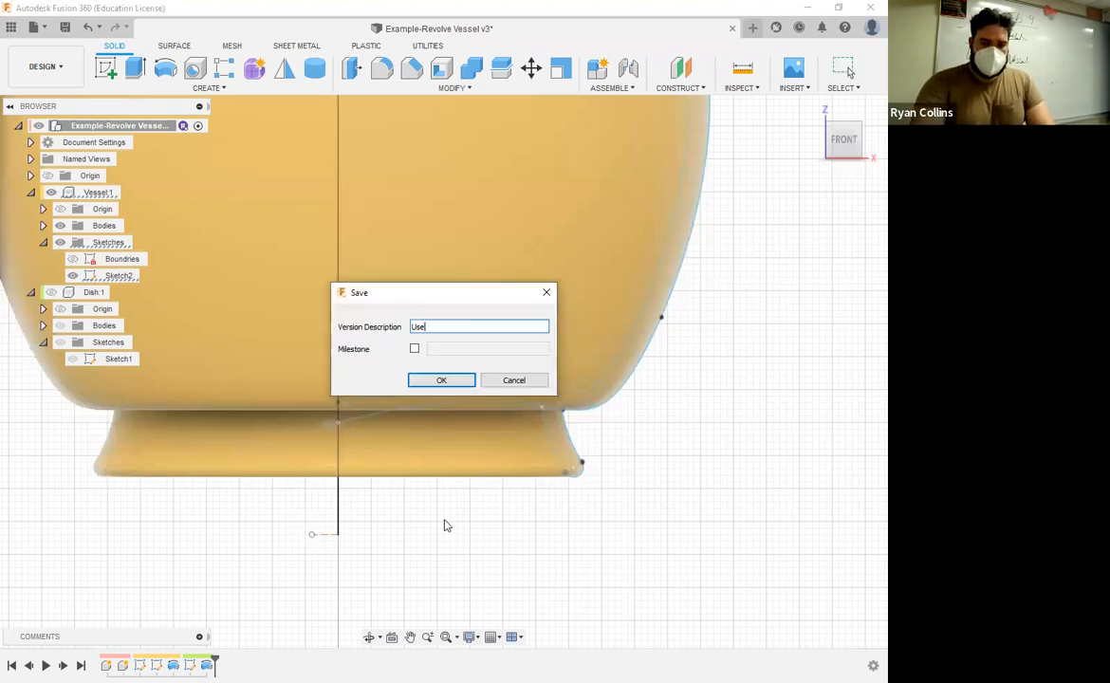
{"action": "type", "text": "Added"}
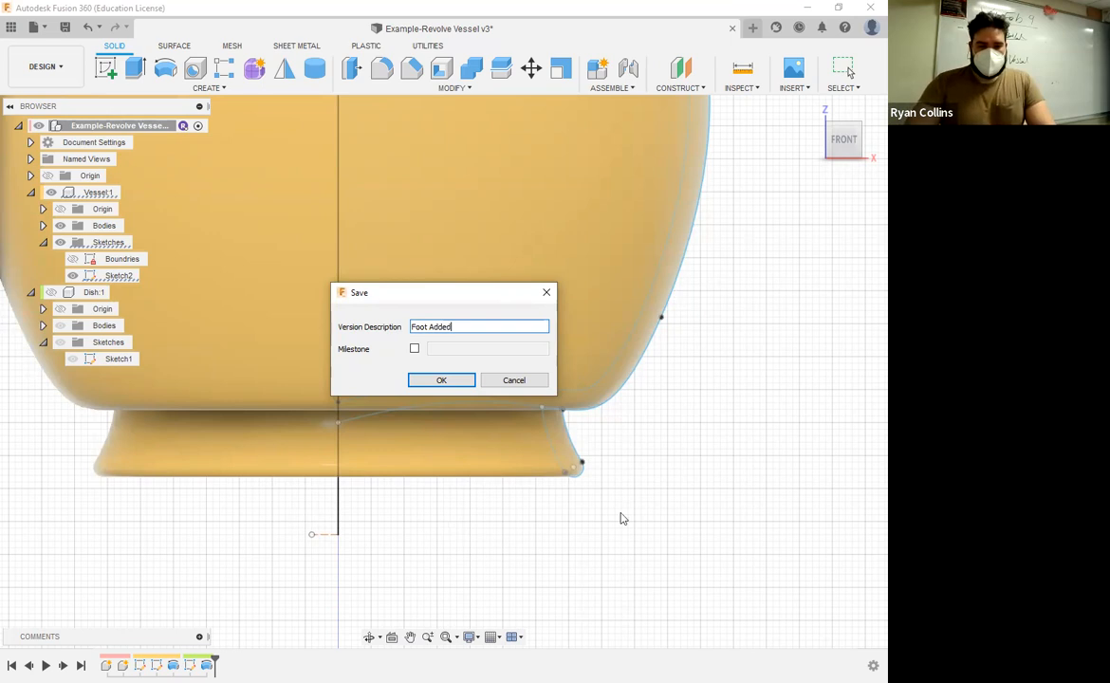
{"action": "key", "text": "Return"}
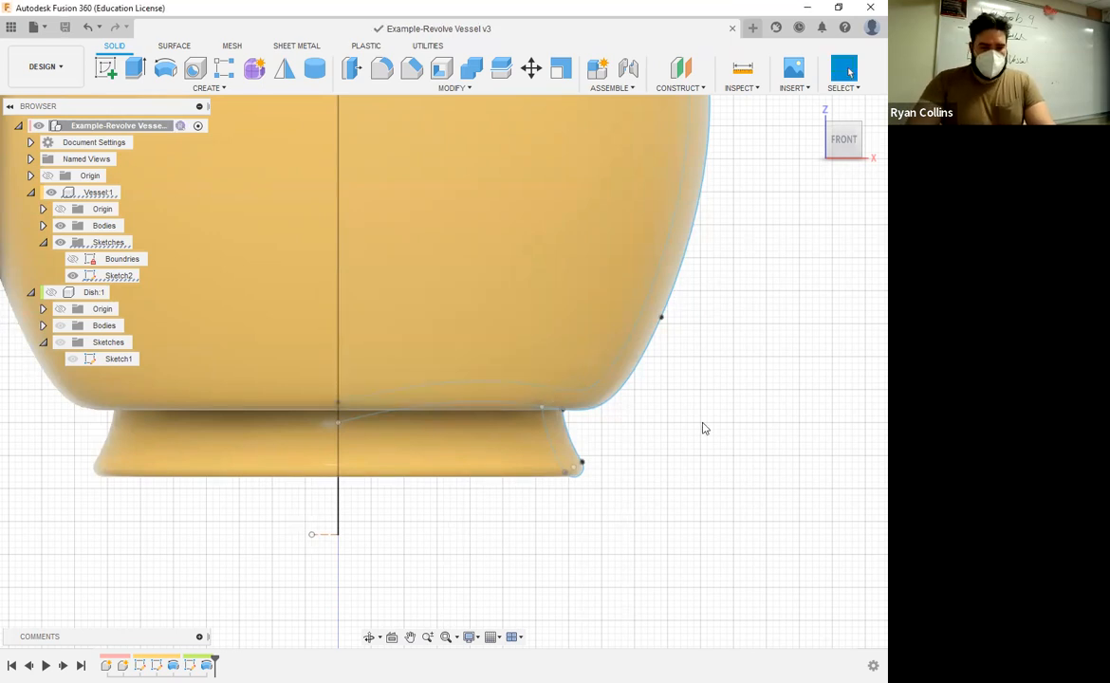
Step: Activate the Vessel component and start a new sketch on the horizontal XY plane
{"action": "middle_click_drag", "start_coordinate": [680, 418], "coordinate": [619, 448], "text": "shift"}
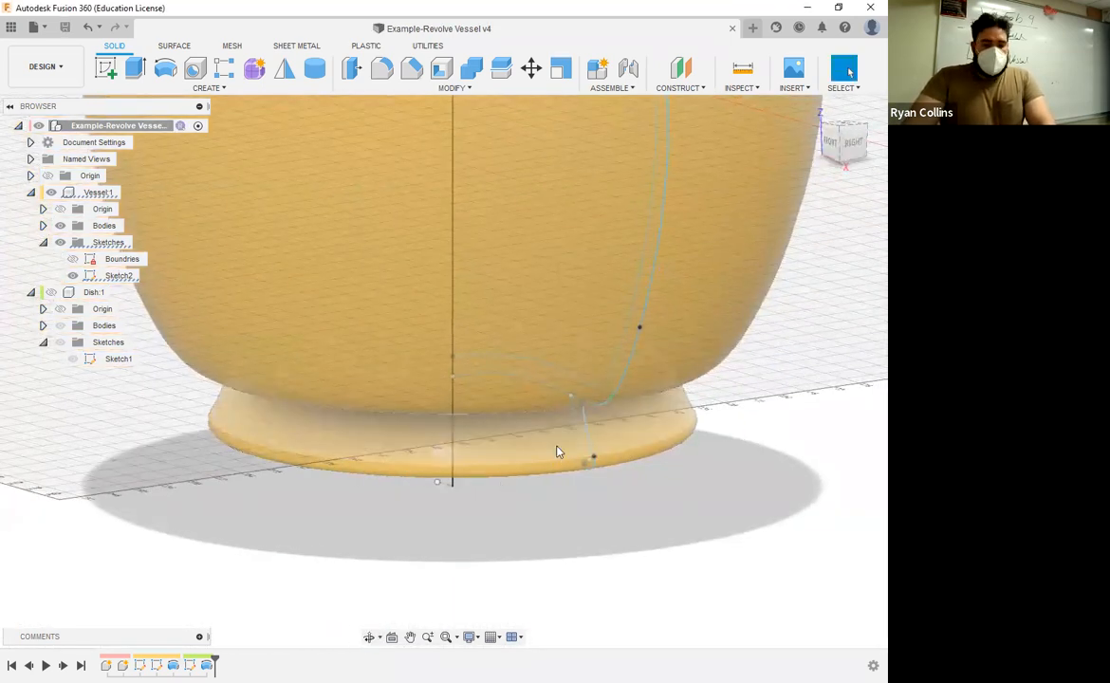
{"action": "scroll", "coordinate": [557, 453], "scroll_direction": "down", "scroll_amount": 6}
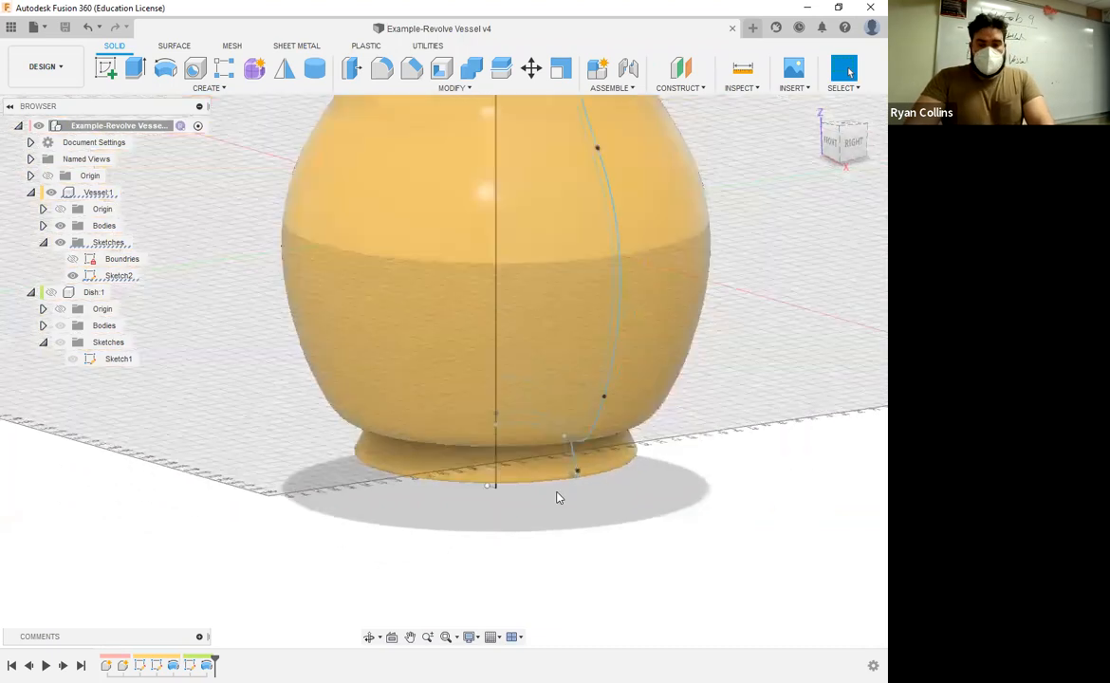
{"action": "middle_click_drag", "start_coordinate": [647, 394], "coordinate": [662, 316], "text": "shift"}
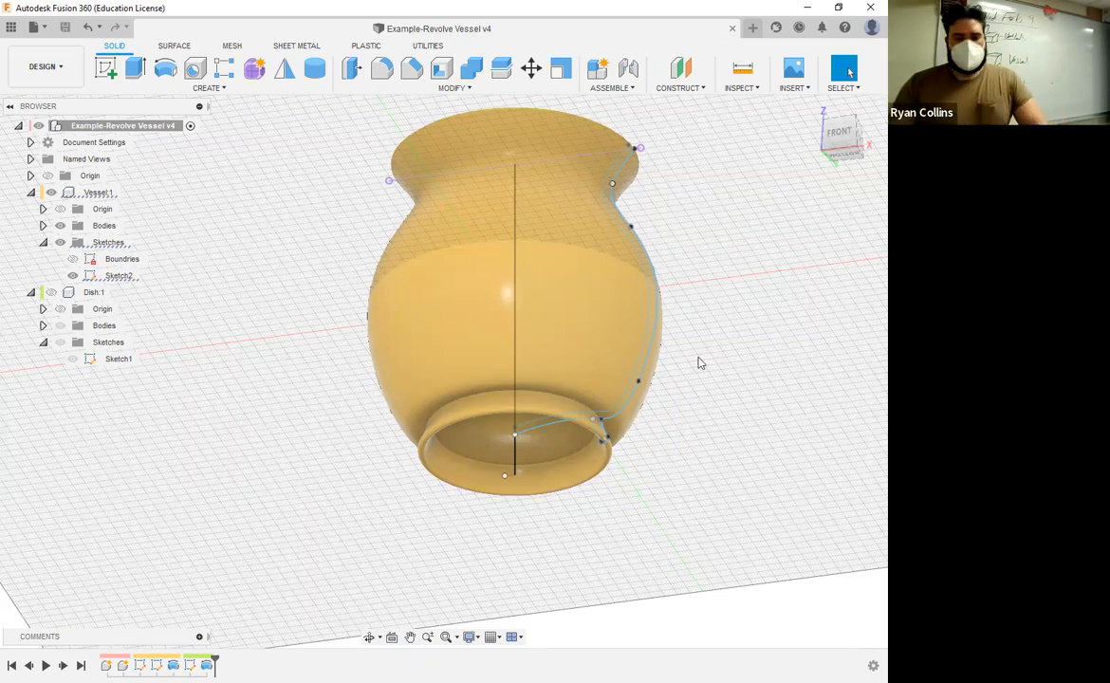
{"action": "middle_click_drag", "start_coordinate": [752, 291], "coordinate": [756, 406], "text": "shift"}
{"action": "left_click", "coordinate": [843, 127]}
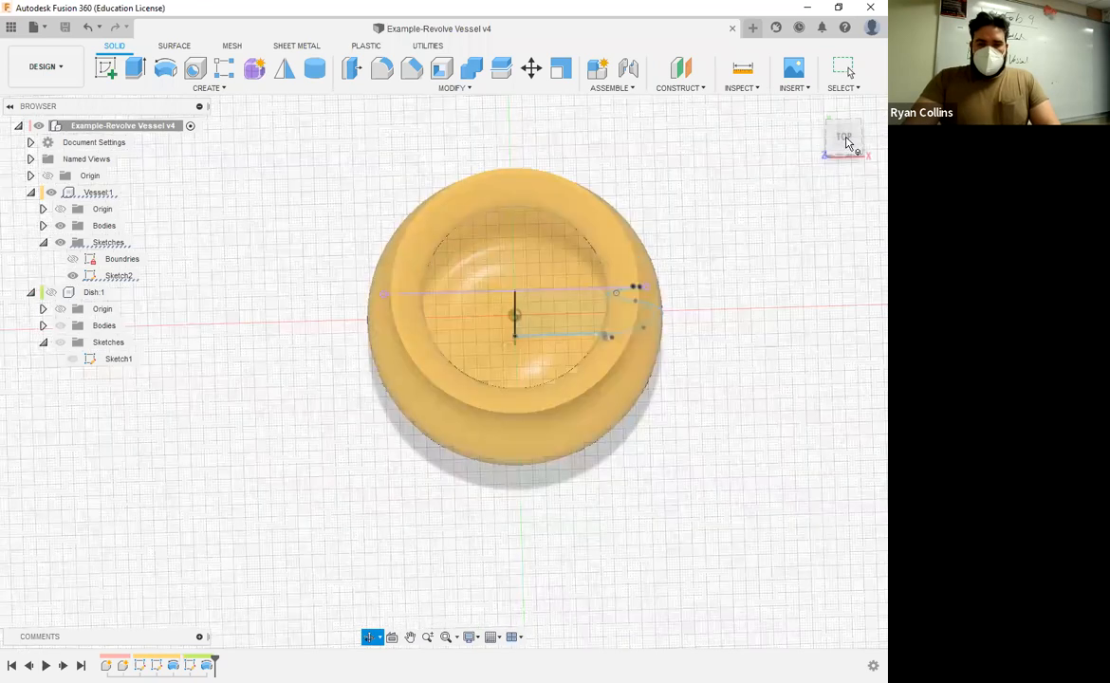
{"action": "left_click", "coordinate": [104, 72]}
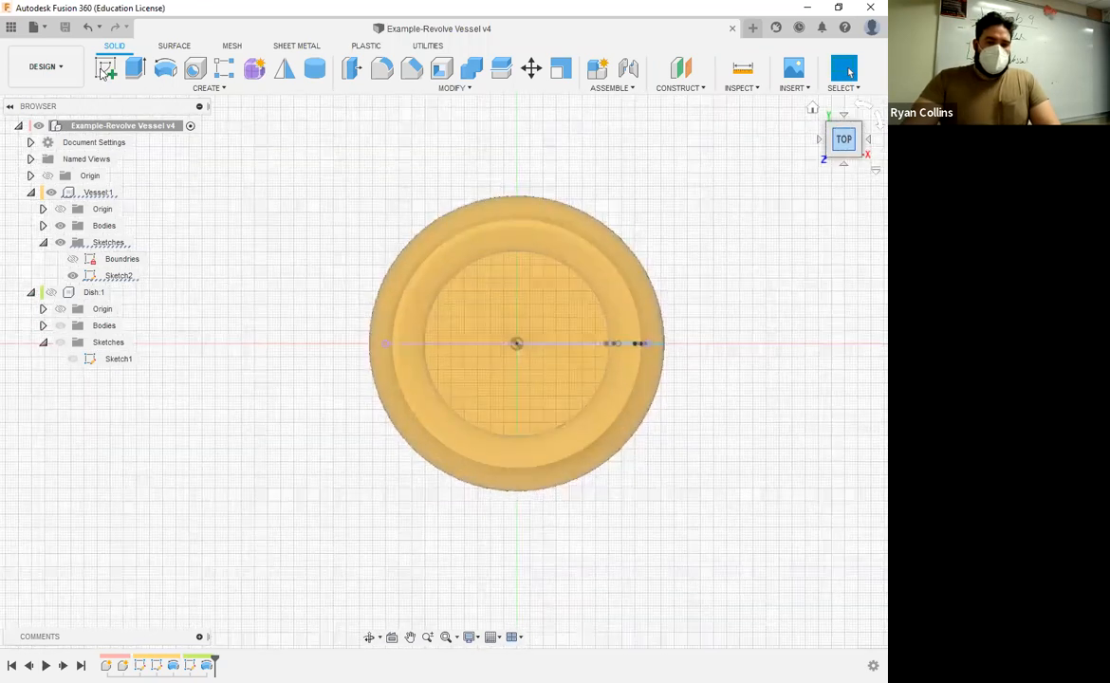
{"action": "left_click", "coordinate": [128, 193]}
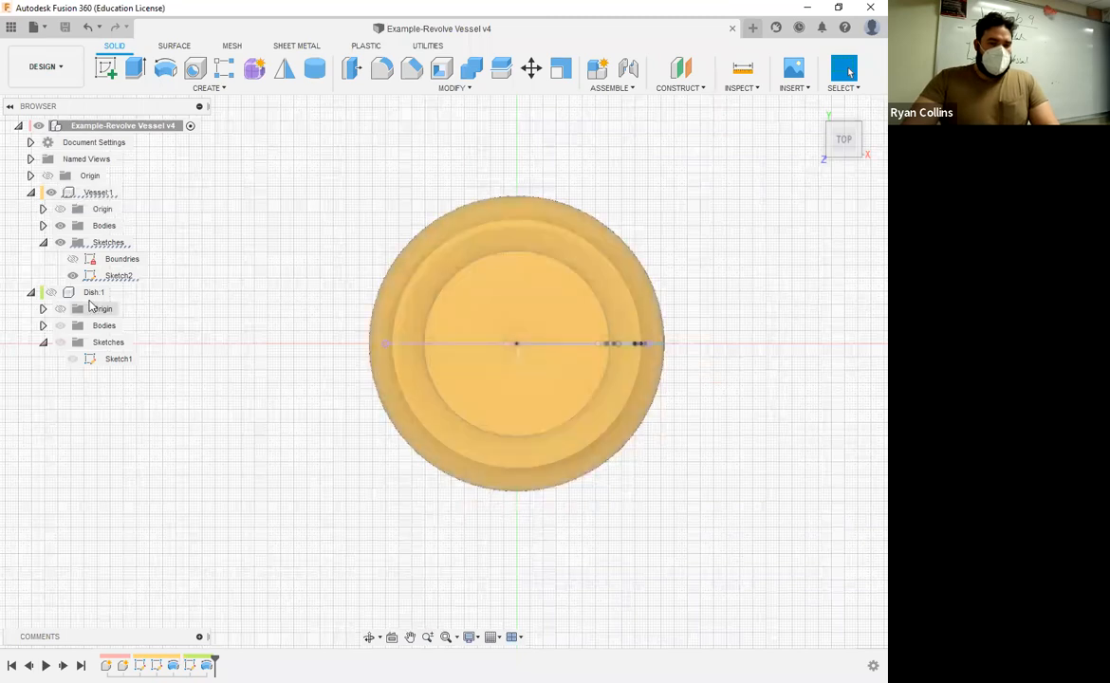
{"action": "left_click", "coordinate": [128, 193]}
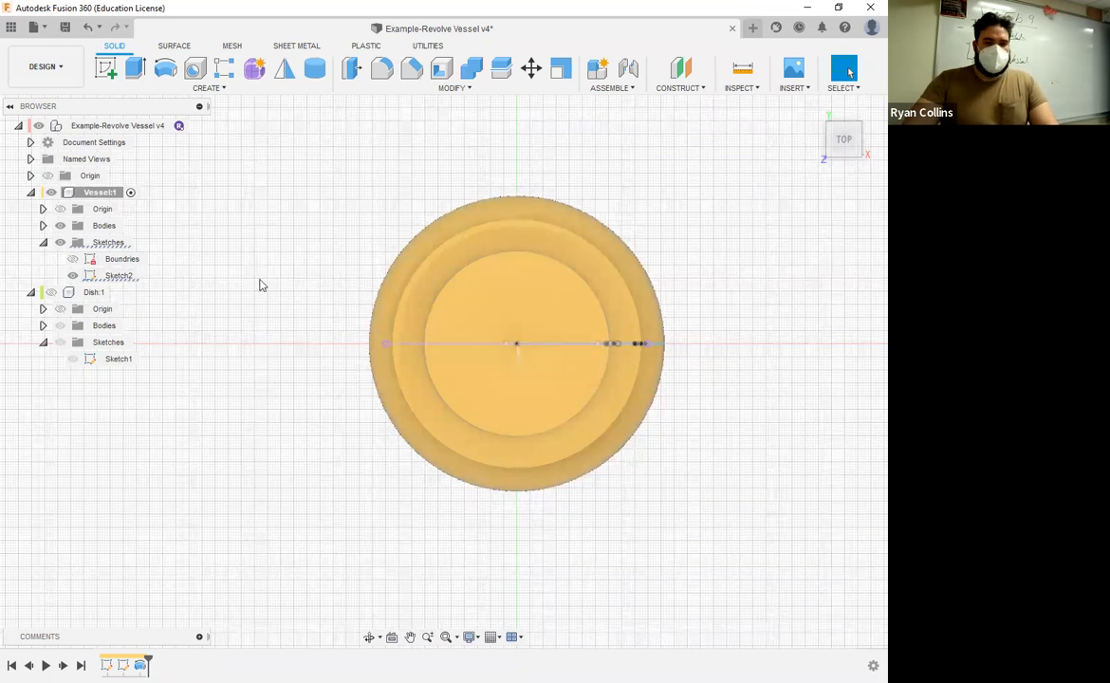
{"action": "left_click", "coordinate": [107, 69]}
{"action": "left_click", "coordinate": [557, 315]}
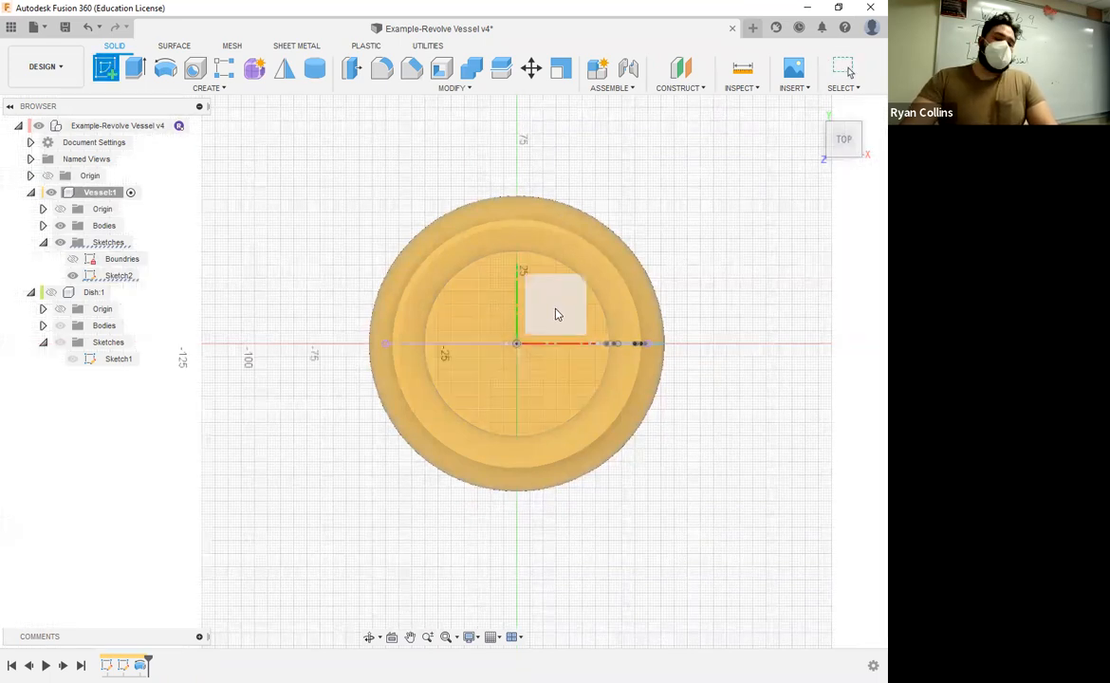
{"action": "left_click", "coordinate": [567, 304]}
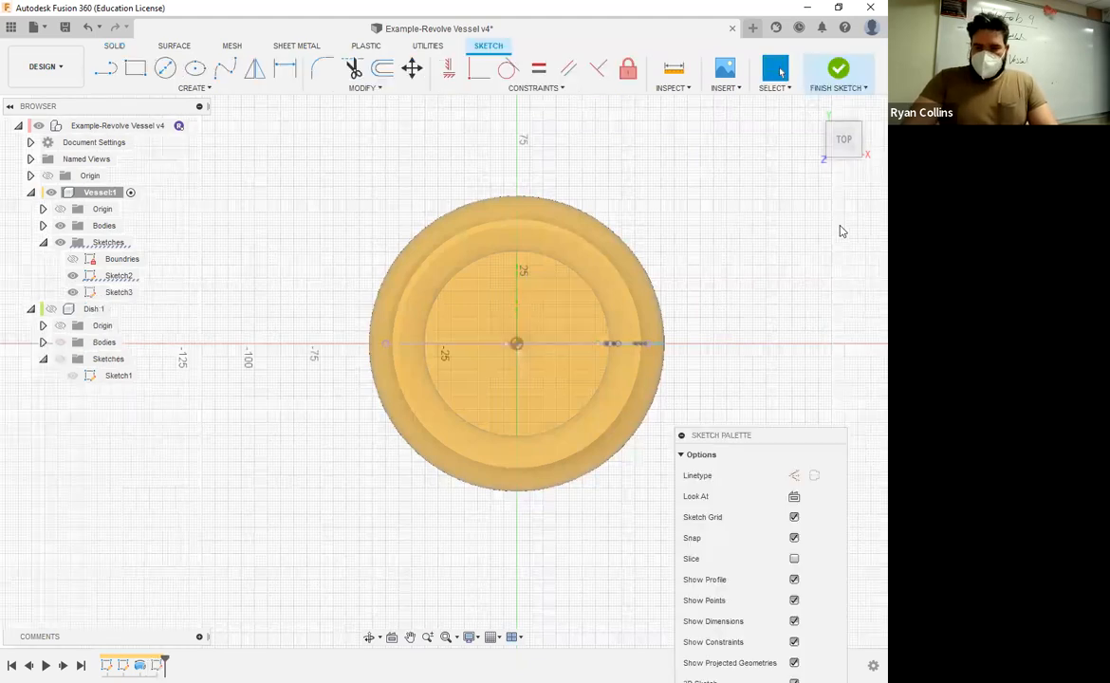
Step: Draw a circle 10 mm in diameter centred on the origin
{"action": "scroll", "coordinate": [754, 261], "scroll_direction": "up", "scroll_amount": 3}
{"action": "middle_click_drag", "start_coordinate": [738, 281], "coordinate": [861, 211]}
{"action": "left_click", "coordinate": [166, 68]}
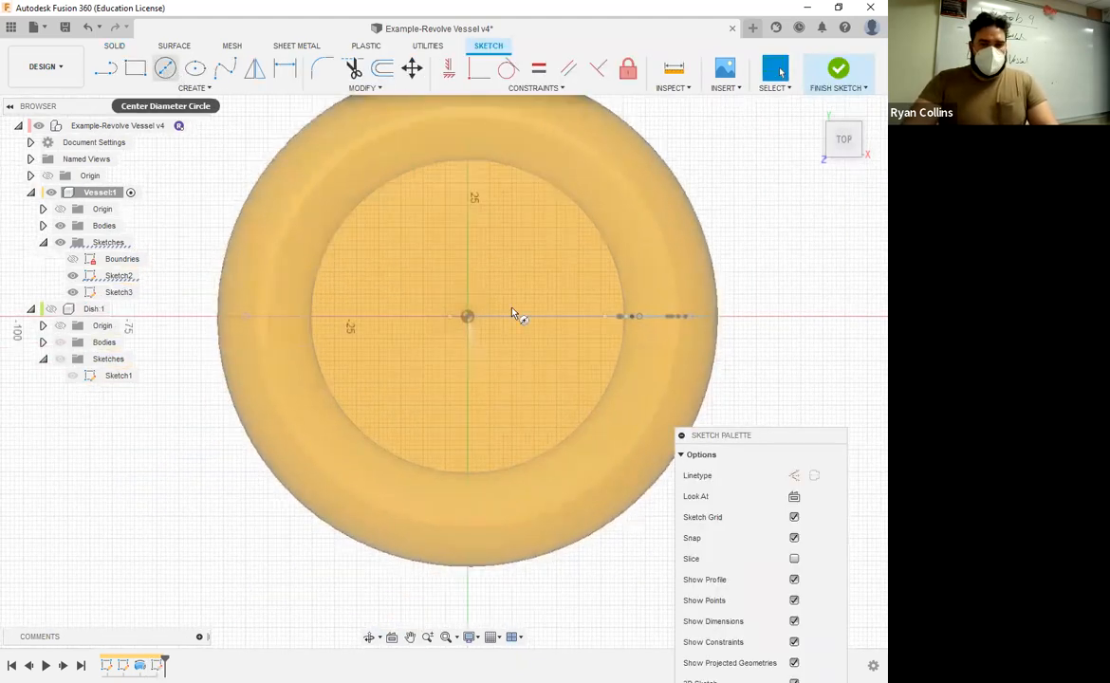
{"action": "left_click", "coordinate": [466, 317]}
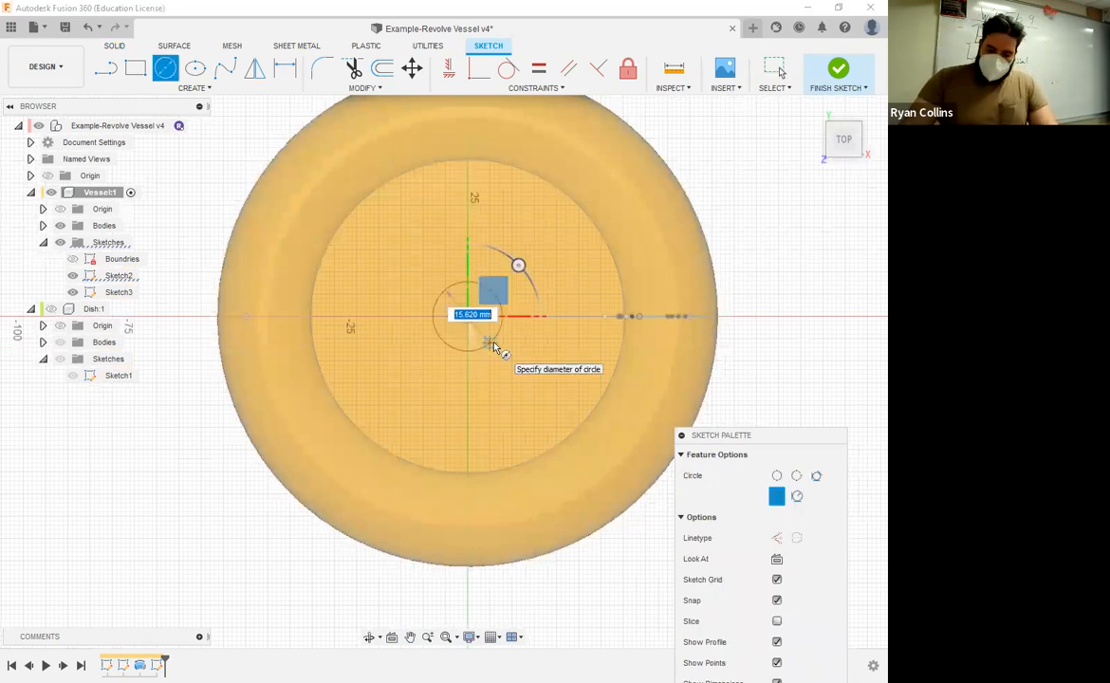
{"action": "type", "text": "10"}
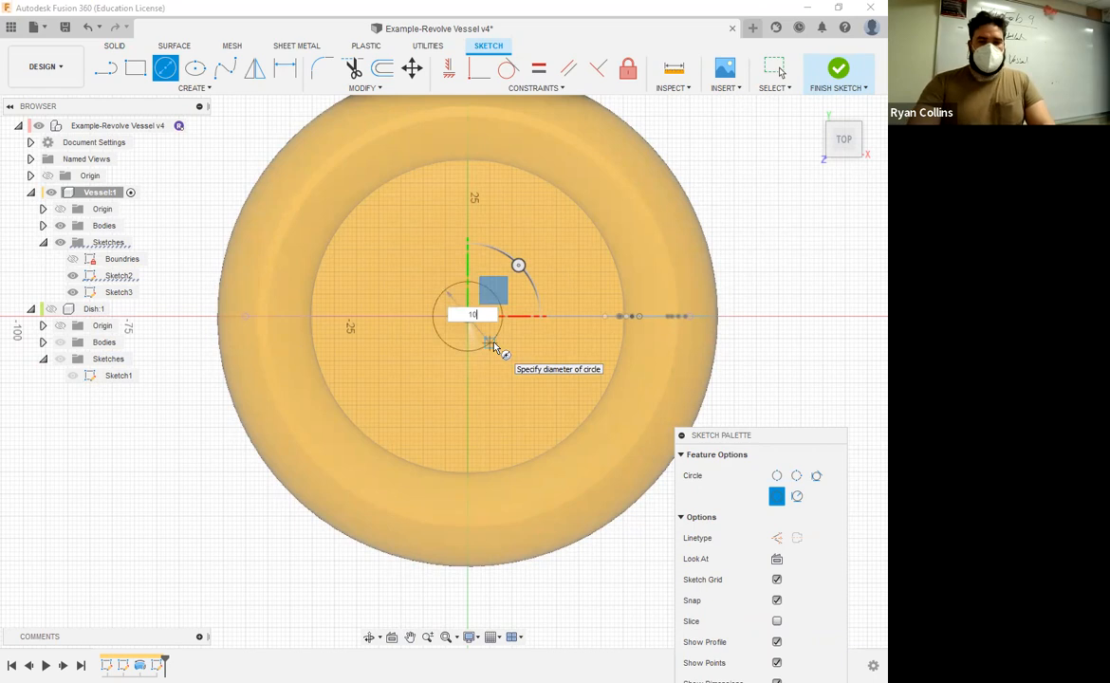
{"action": "key", "text": "Return"}
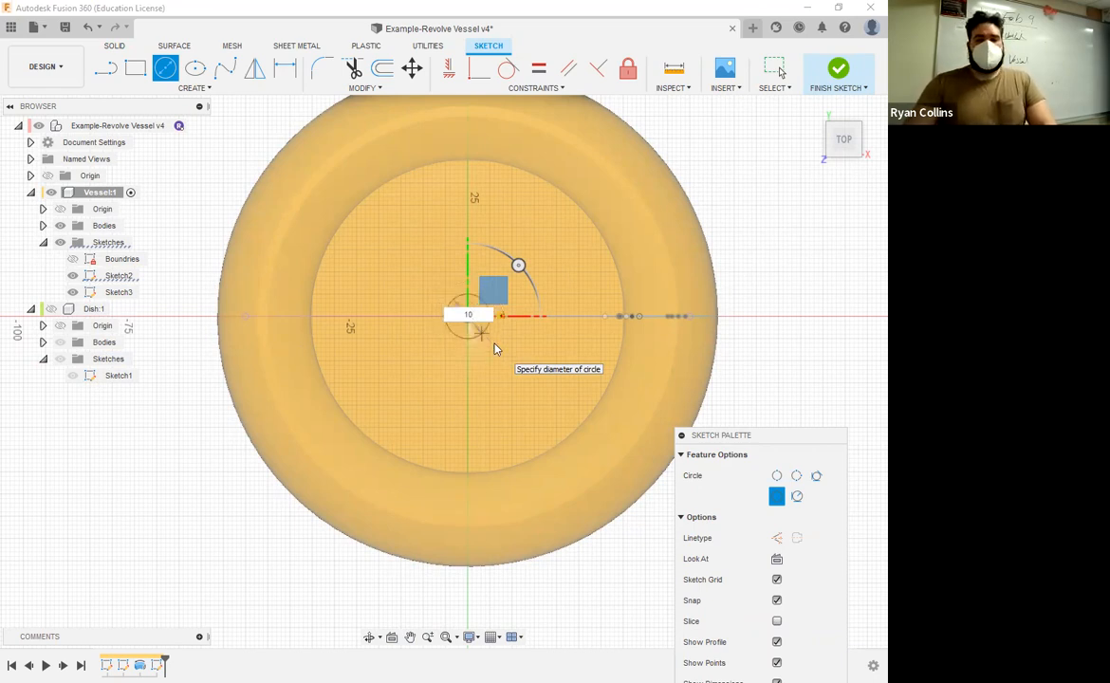
{"action": "key", "text": "Return"}
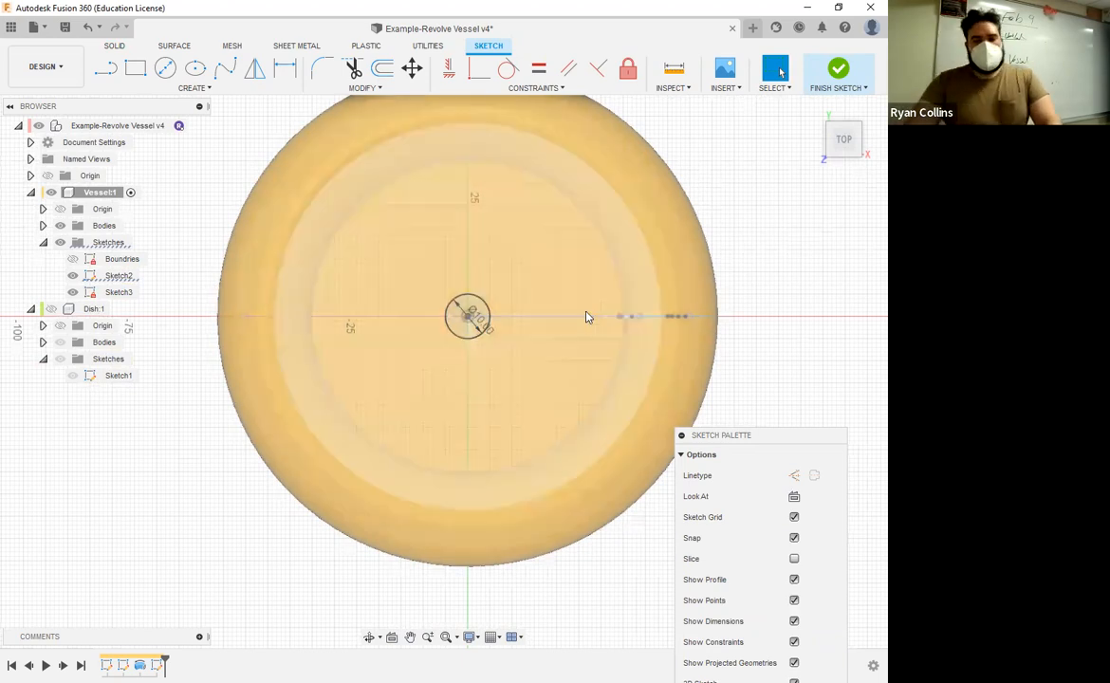
Step: Draw a circle 50 mm in diameter centred on the origin
{"action": "left_click", "coordinate": [468, 315]}
{"action": "left_click", "coordinate": [228, 140]}
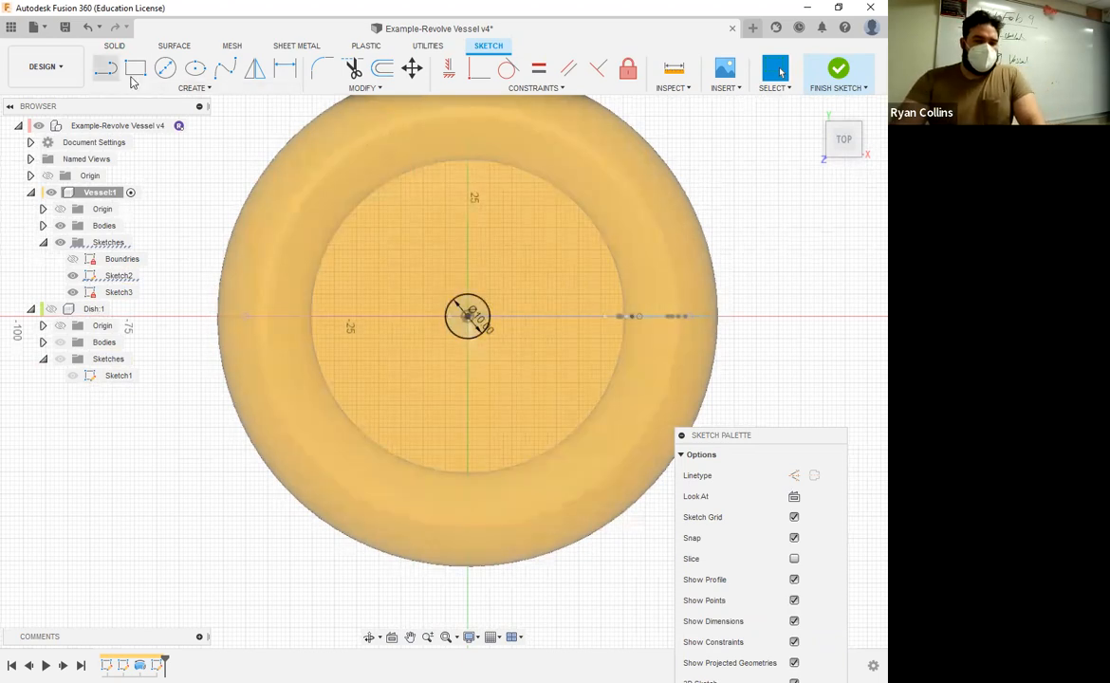
{"action": "left_click", "coordinate": [165, 69]}
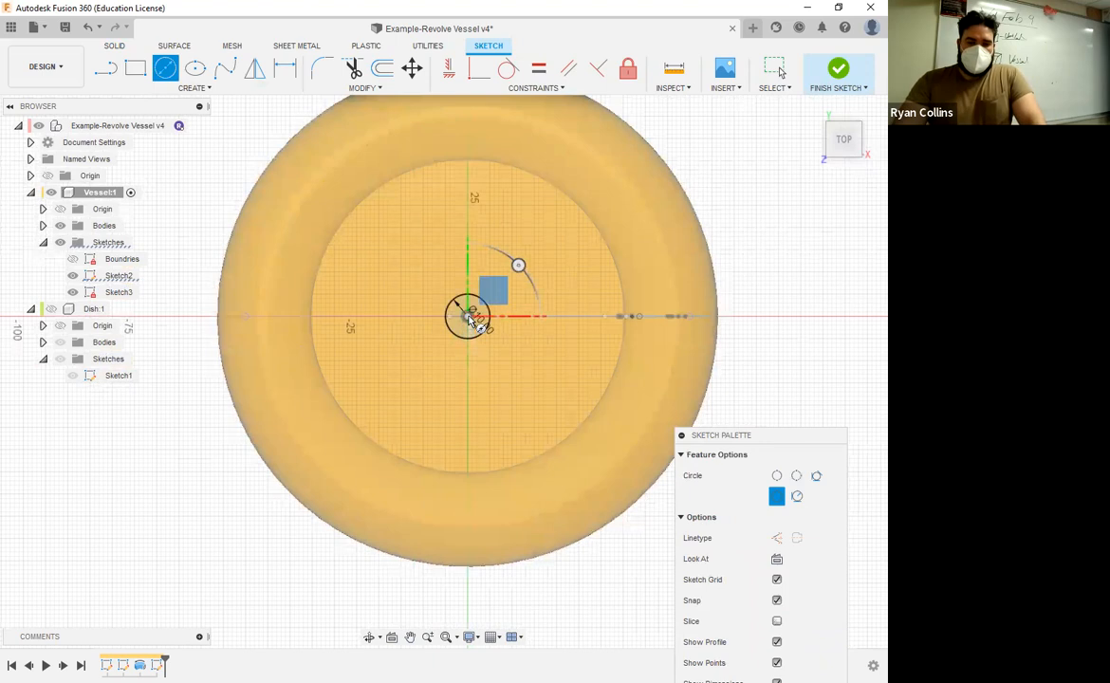
{"action": "type", "text": "x"}
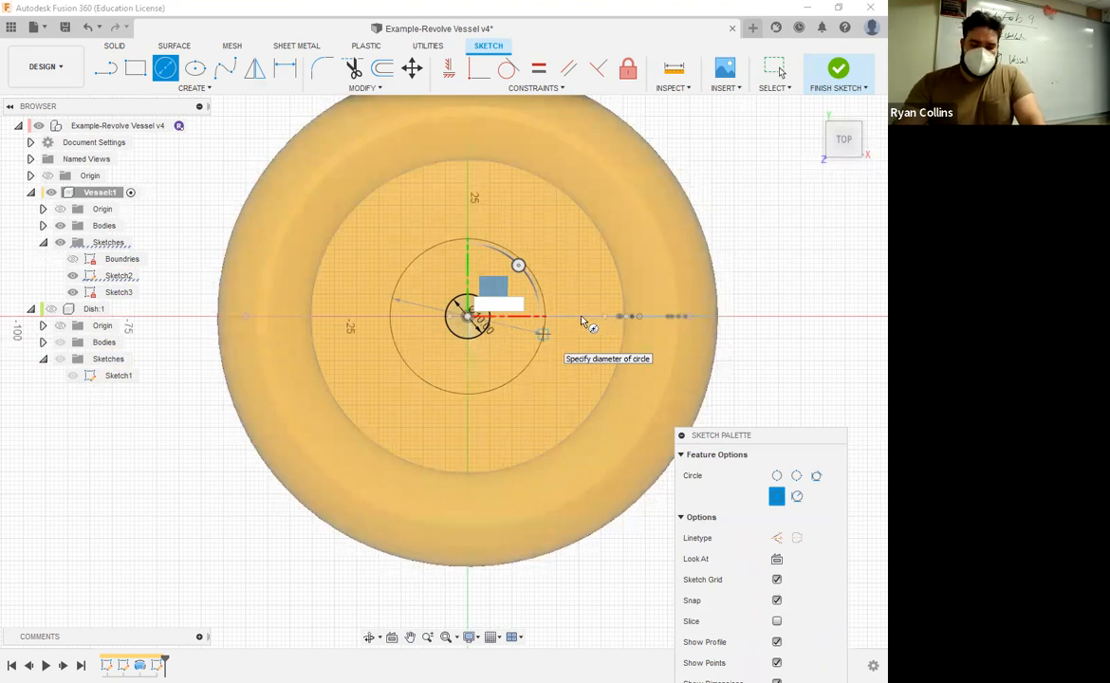
{"action": "type", "text": "50"}
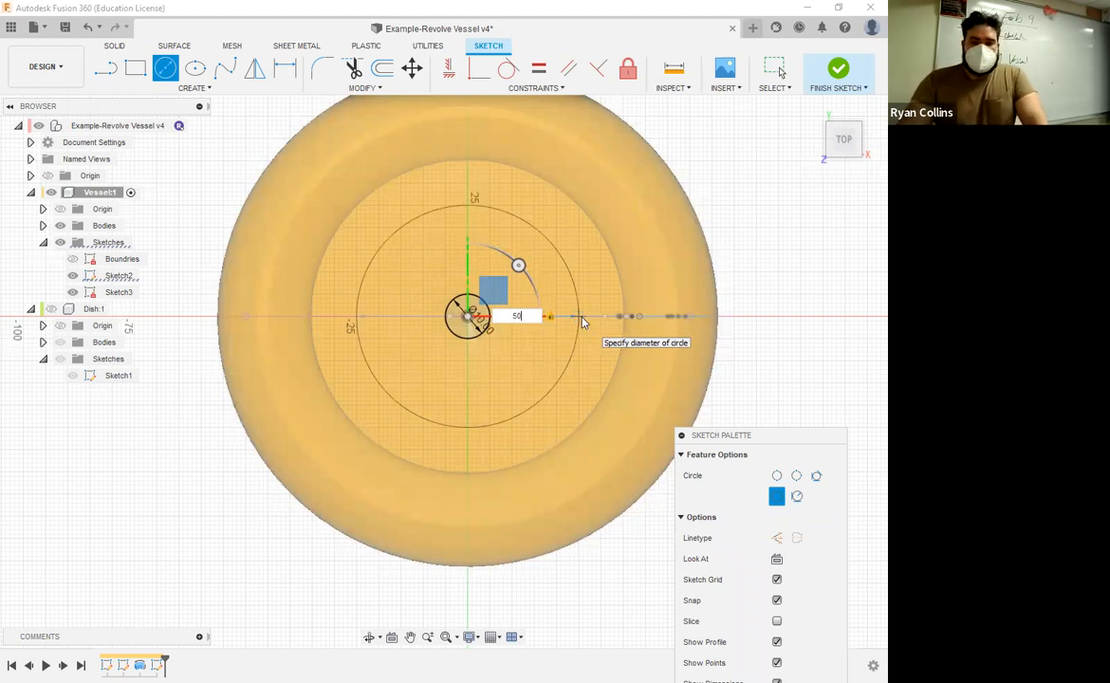
{"action": "key", "text": "Return"}
{"action": "key", "text": "Escape"}
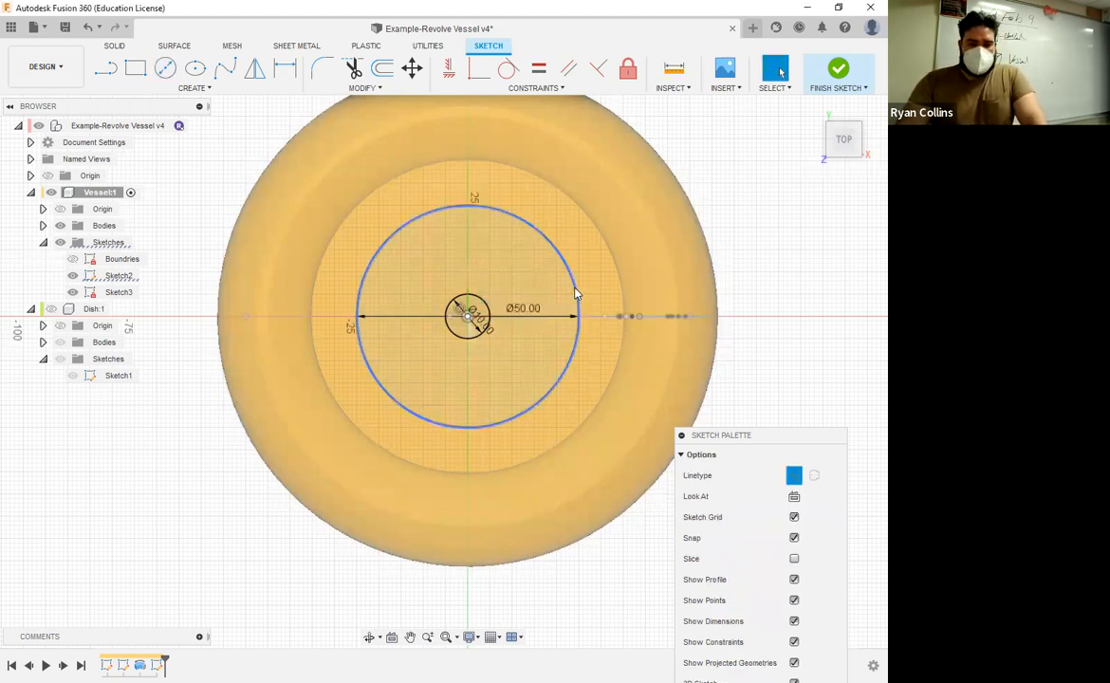
Step: Convert the 50 mm circle to construction geometry
{"action": "left_click", "coordinate": [576, 295]}
{"action": "key", "text": "x"}
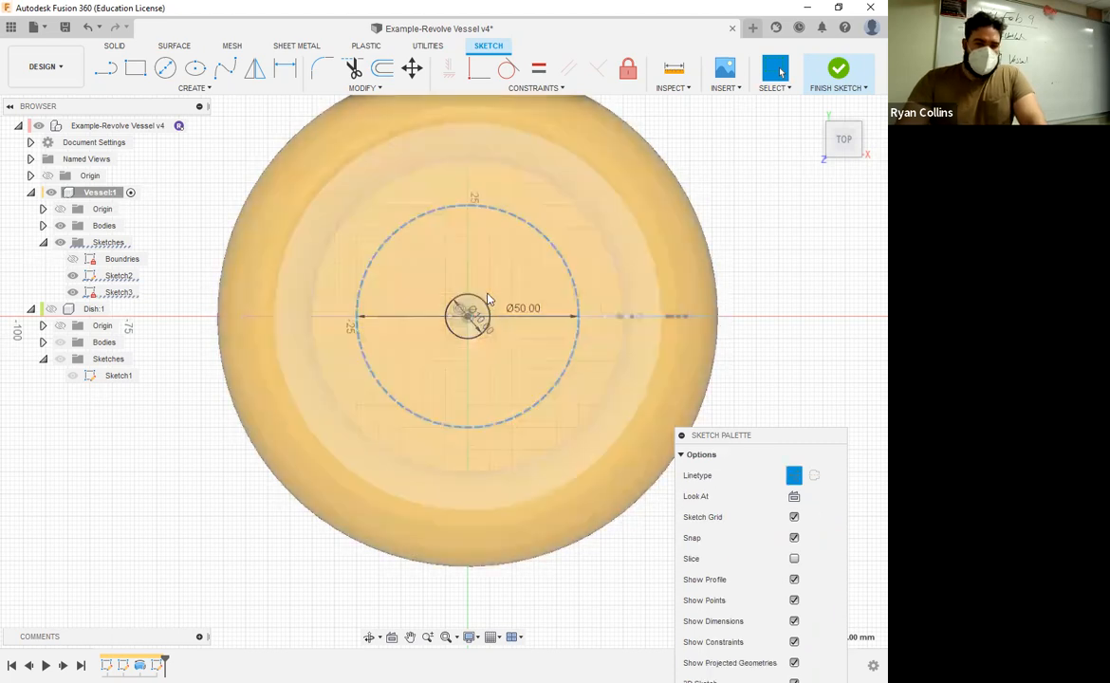
{"action": "left_click", "coordinate": [780, 287]}
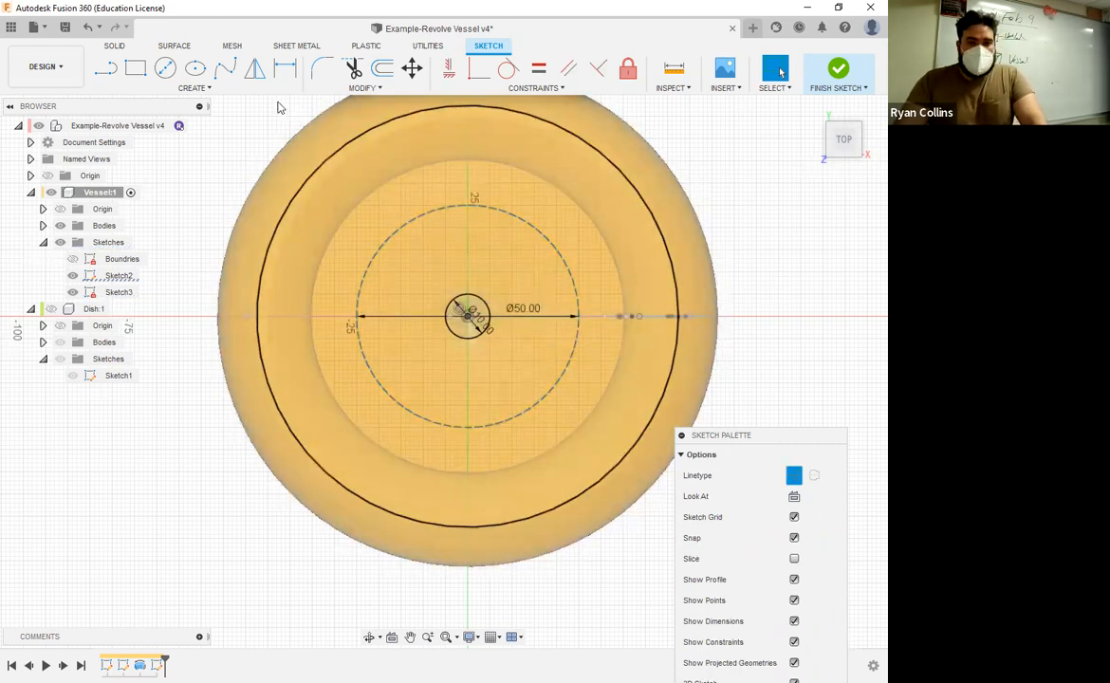
Step: Draw a 10 mm diameter circle centred where the 50 mm construction circle crosses the positive X axis
{"action": "left_click", "coordinate": [165, 69]}
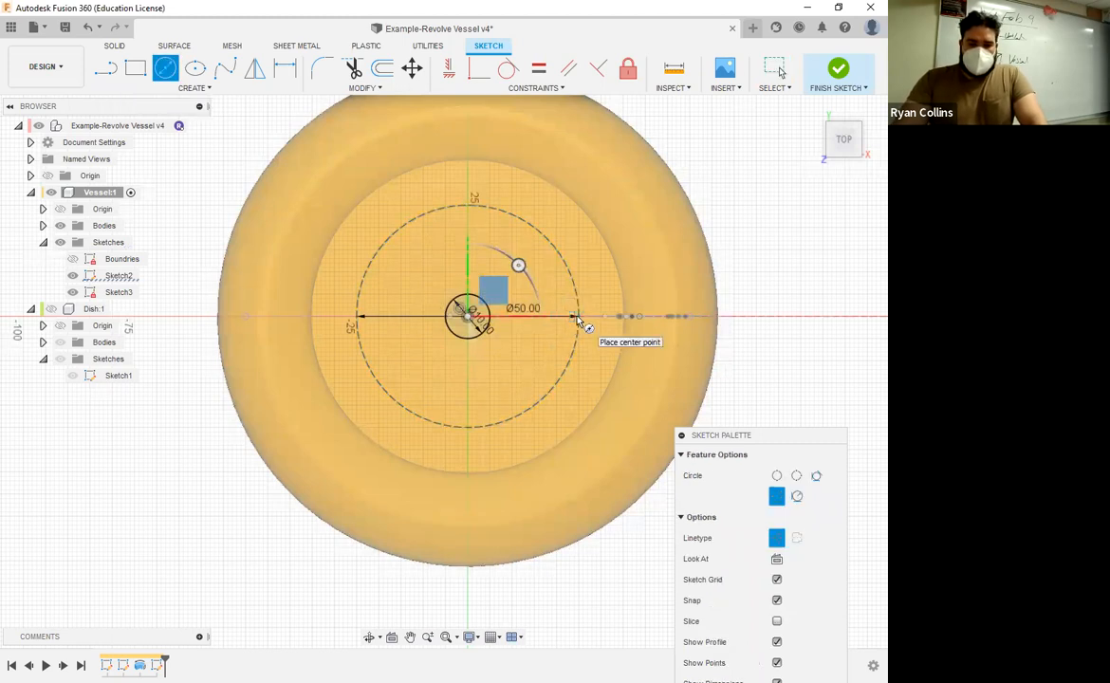
{"action": "left_click", "coordinate": [566, 322]}
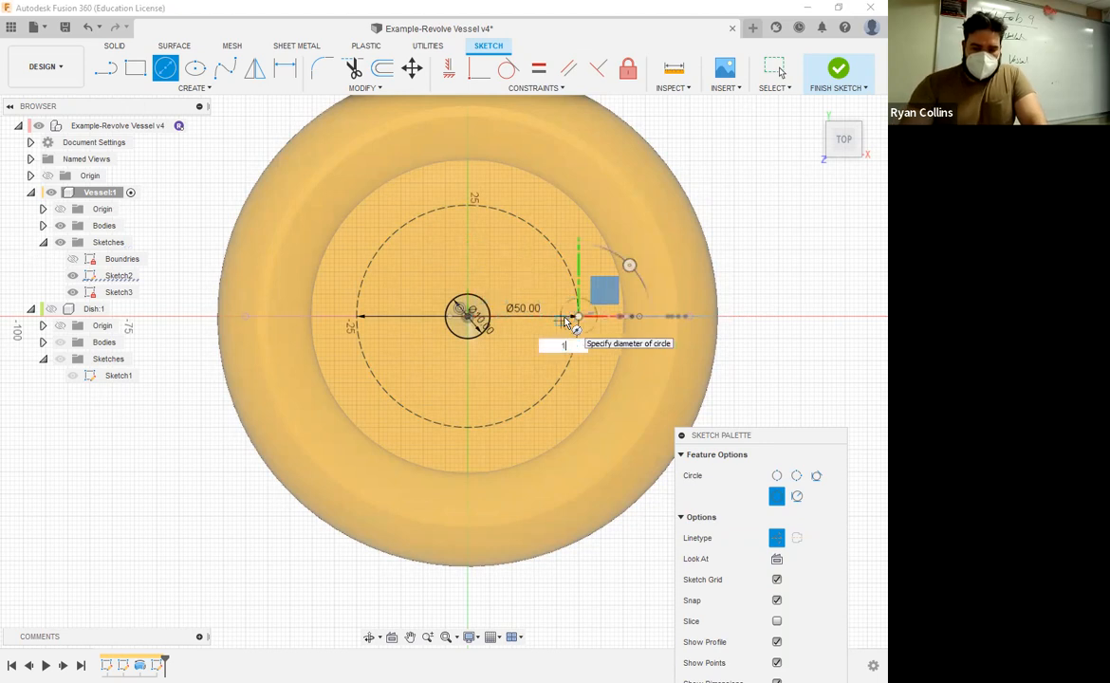
{"action": "type", "text": "10"}
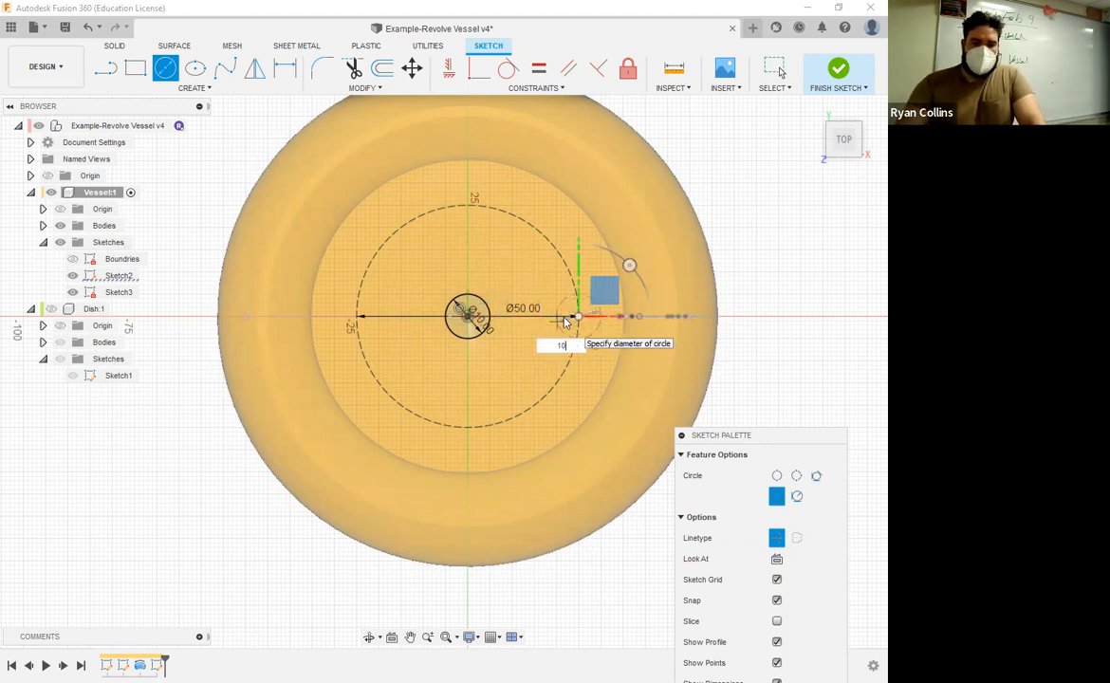
{"action": "key", "text": "Return"}
{"action": "key", "text": "Escape"}
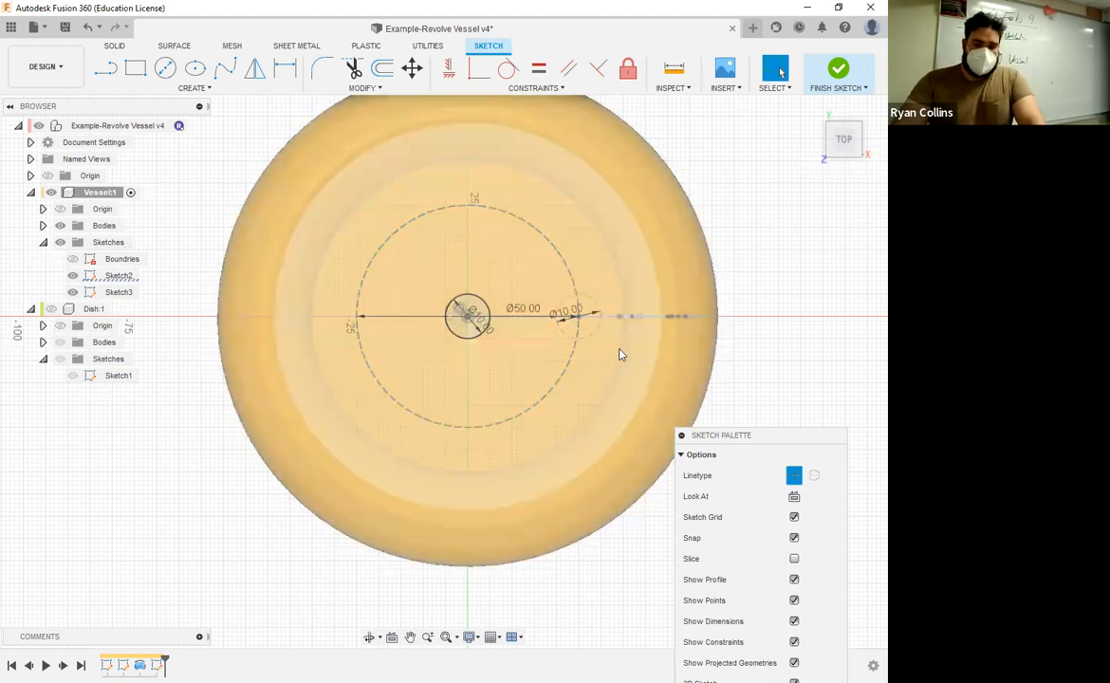
Step: Change the 10 mm circle on the construction ring from construction to a normal linetype
{"action": "left_click", "coordinate": [599, 333]}
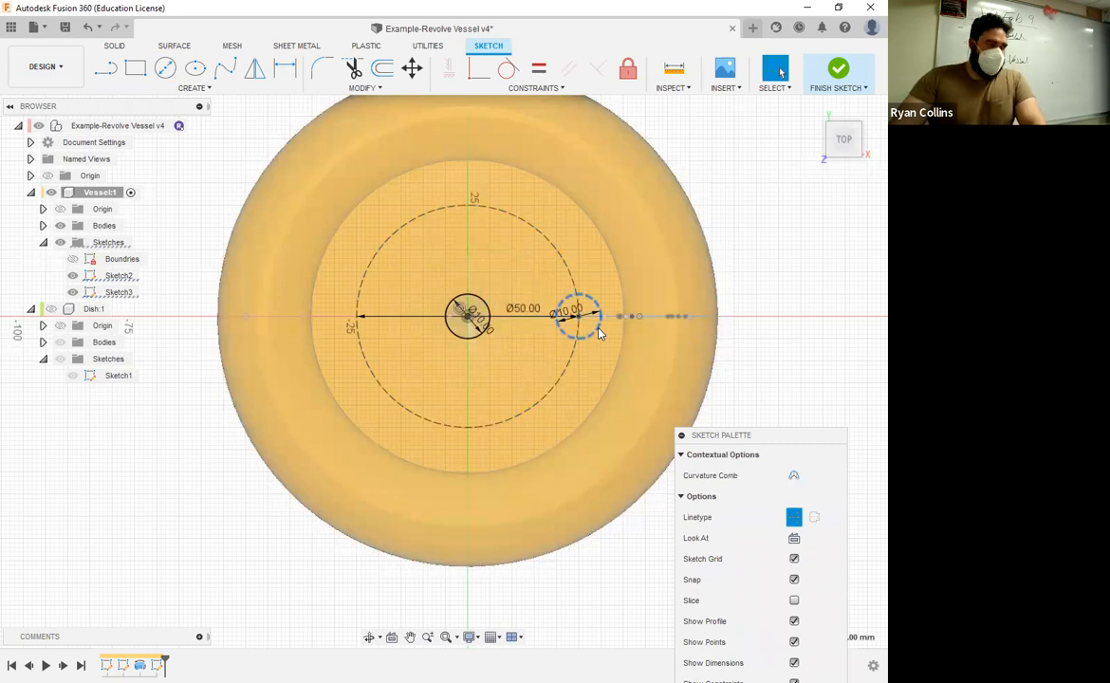
{"action": "left_click", "coordinate": [790, 526]}
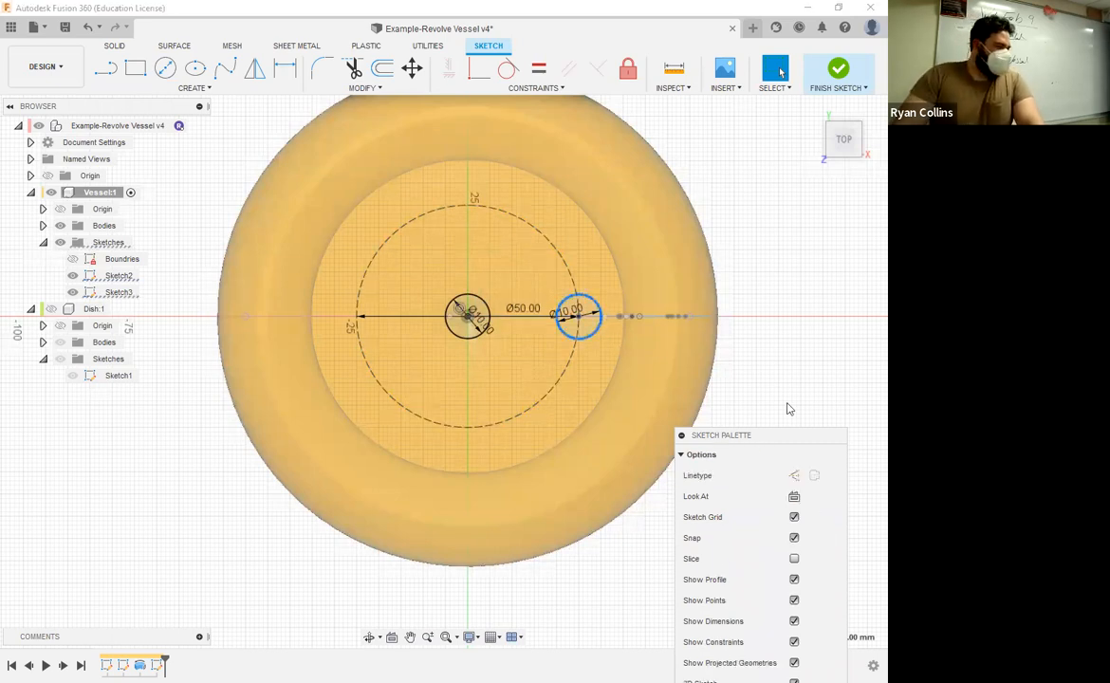
{"action": "left_click", "coordinate": [812, 326]}
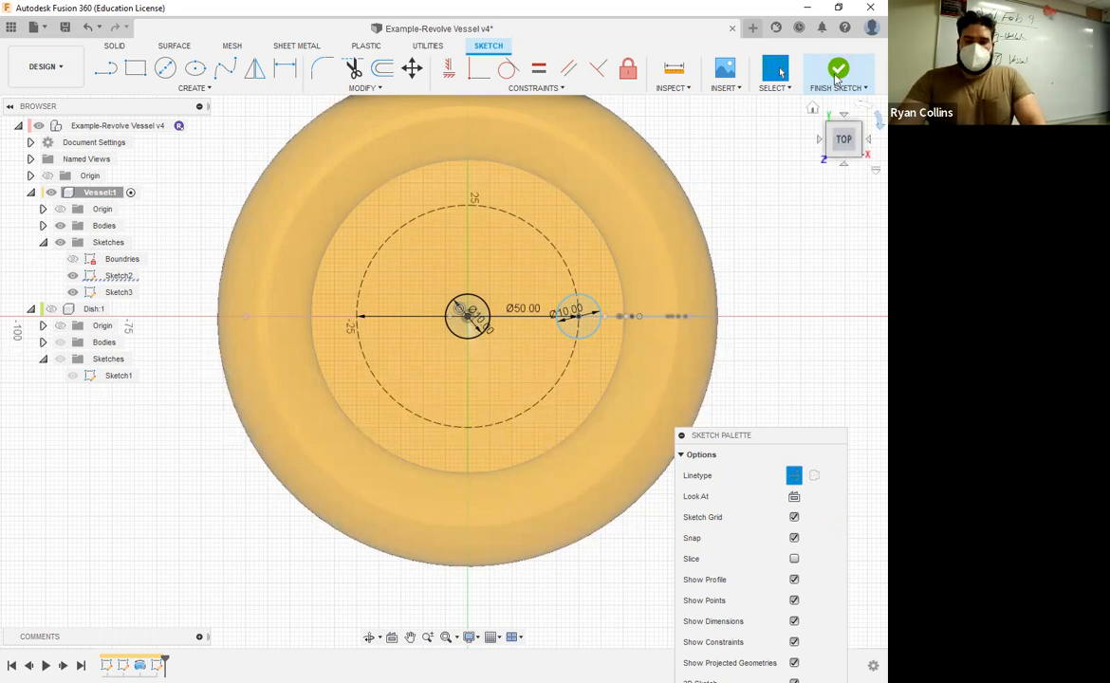
Step: Finish the sketch and rename it "Drain Holes"
{"action": "left_click", "coordinate": [837, 76]}
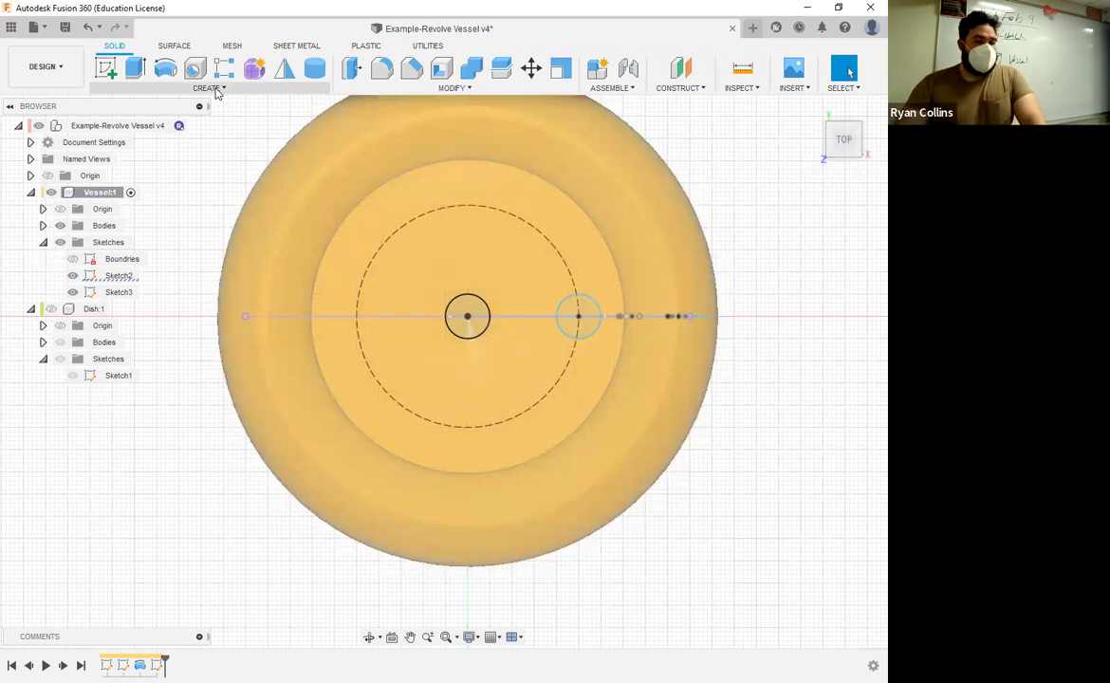
{"action": "left_click", "coordinate": [211, 88]}
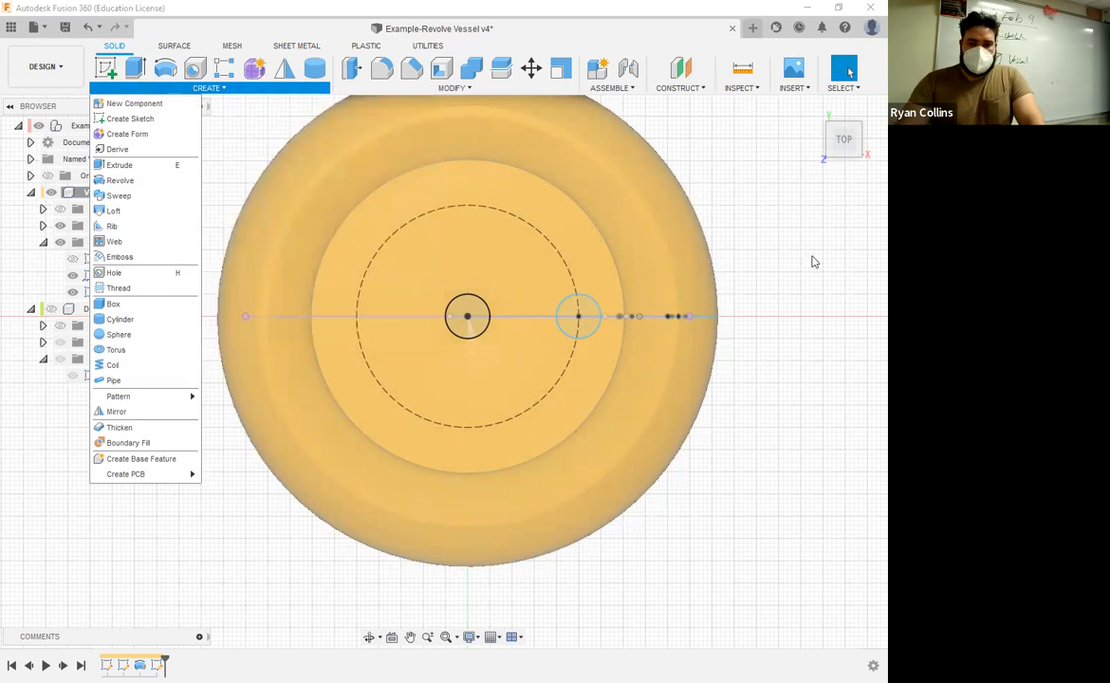
{"action": "left_click", "coordinate": [850, 73]}
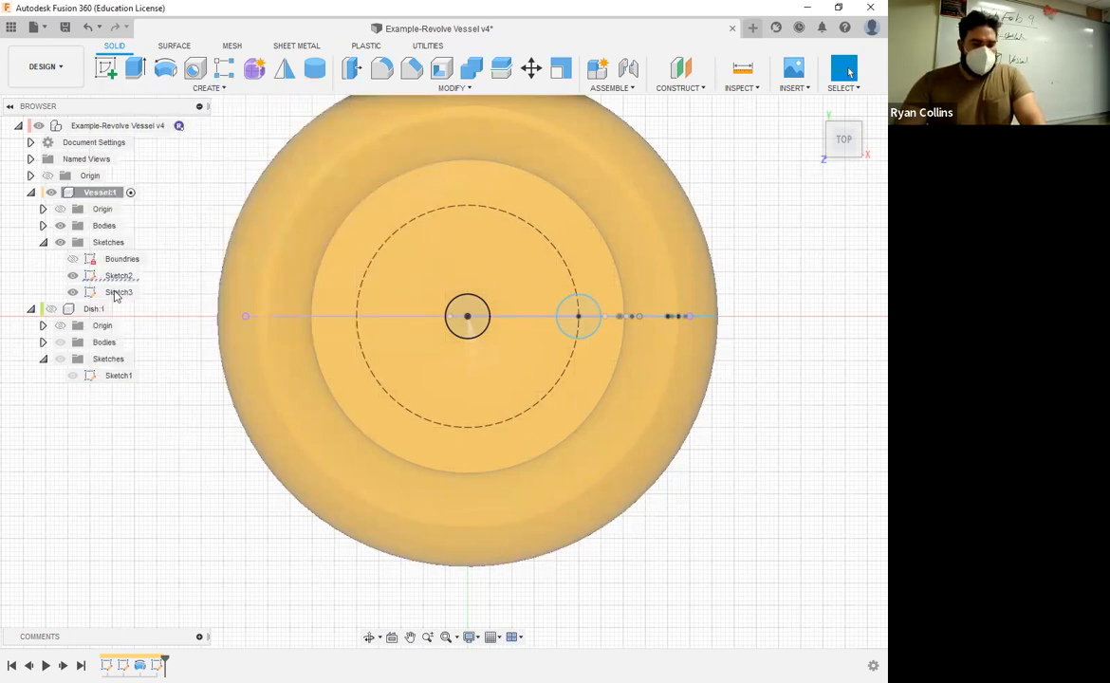
{"action": "double_click", "coordinate": [116, 293]}
{"action": "type", "text": "Drain H"}
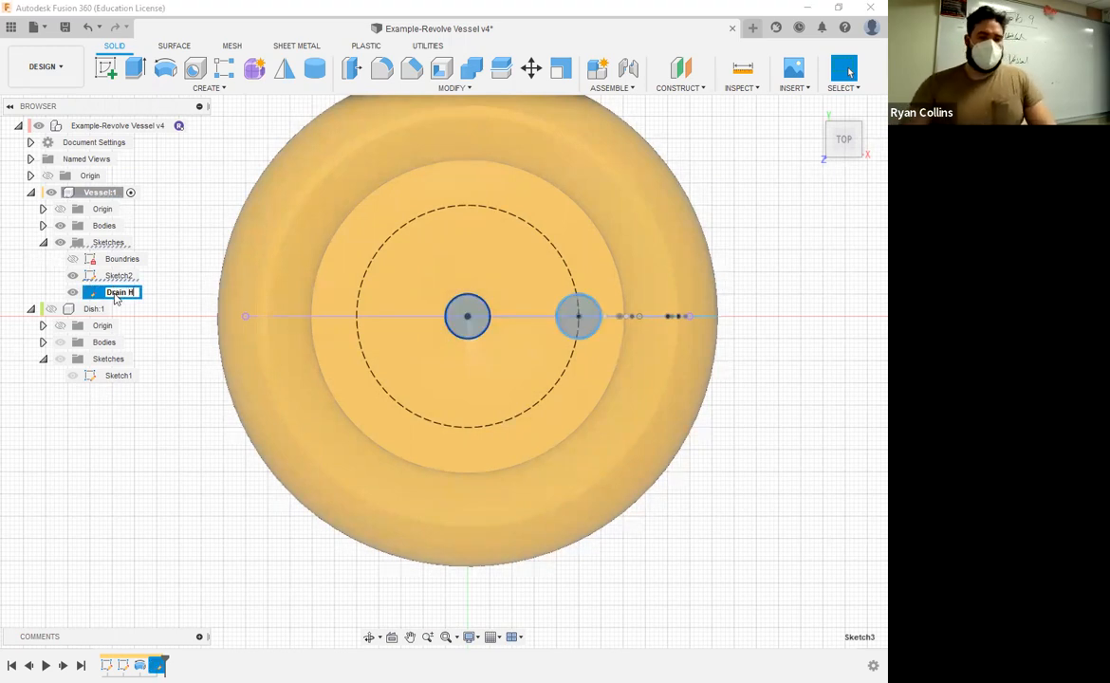
{"action": "type", "text": "oles"}
{"action": "key", "text": "Return"}
Step: Reopen the Drain Holes sketch and set up a circular pattern of the outer 10 mm circle around the origin
{"action": "right_click", "coordinate": [128, 294]}
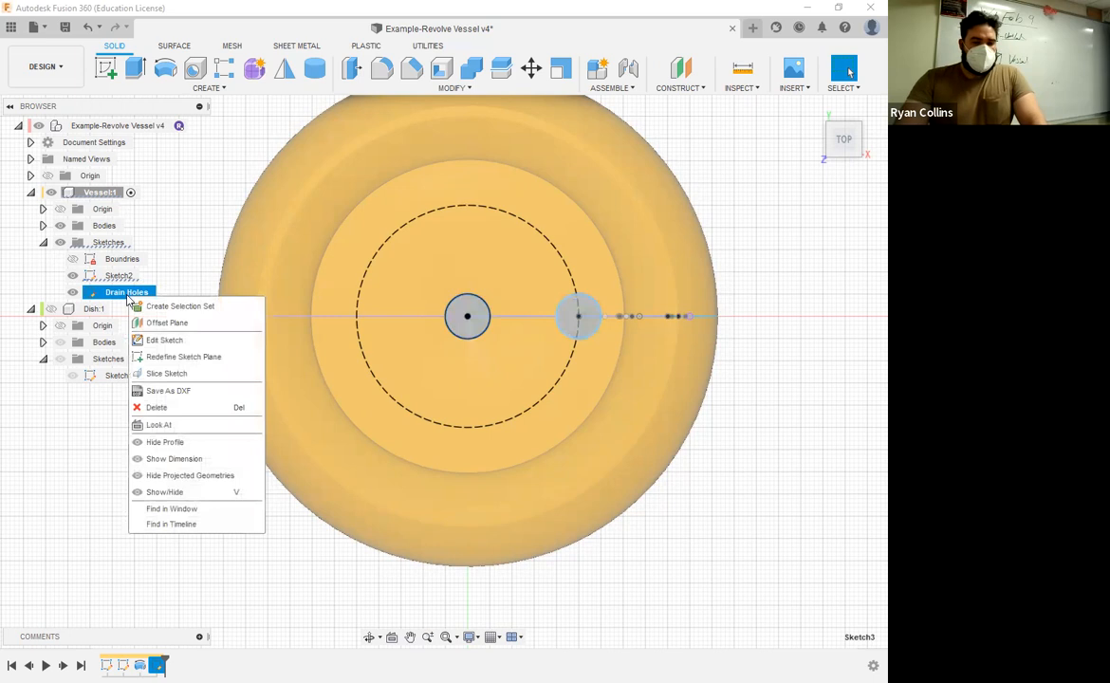
{"action": "left_click", "coordinate": [160, 341]}
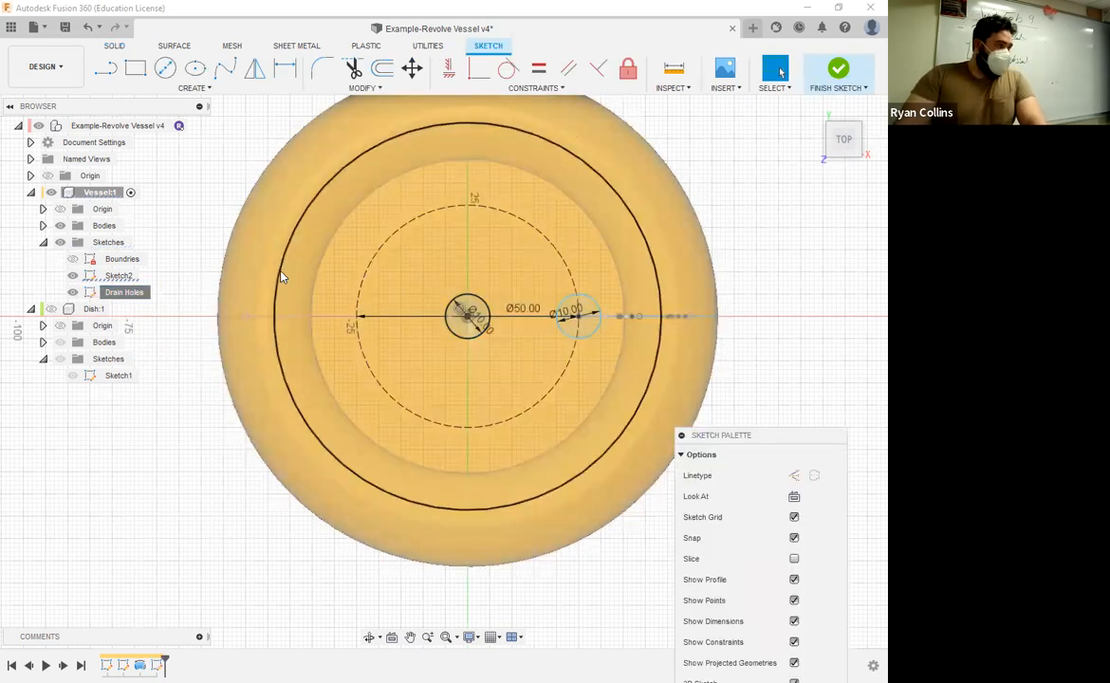
{"action": "left_click", "coordinate": [189, 88]}
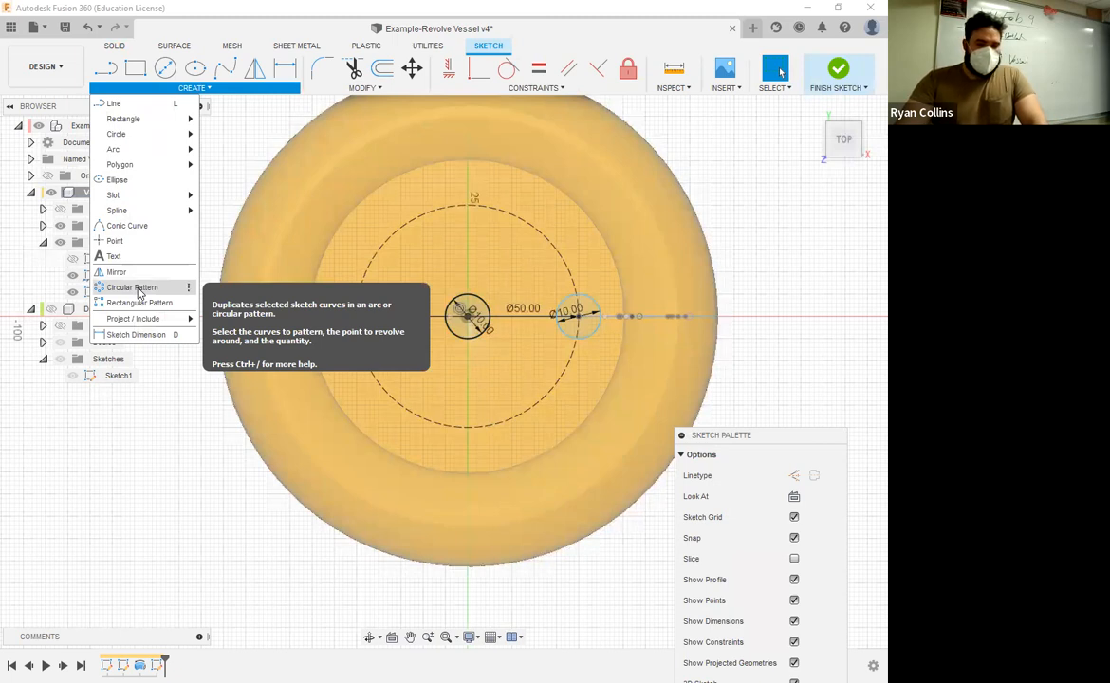
{"action": "left_click", "coordinate": [139, 293]}
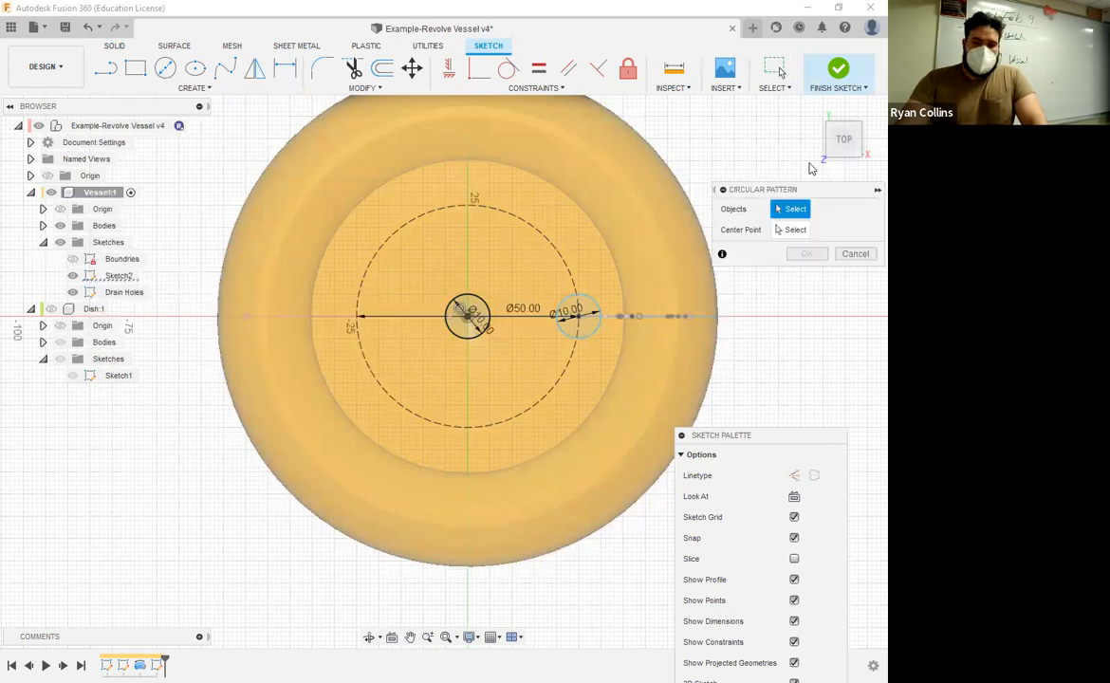
{"action": "left_click", "coordinate": [590, 304]}
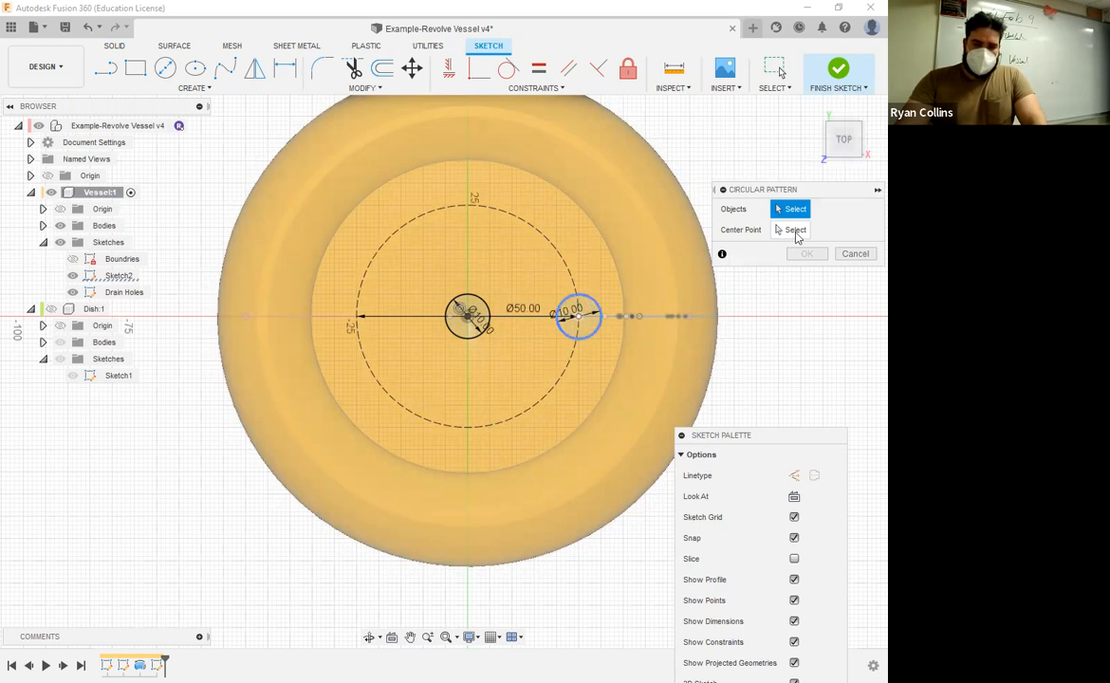
{"action": "left_click", "coordinate": [469, 319]}
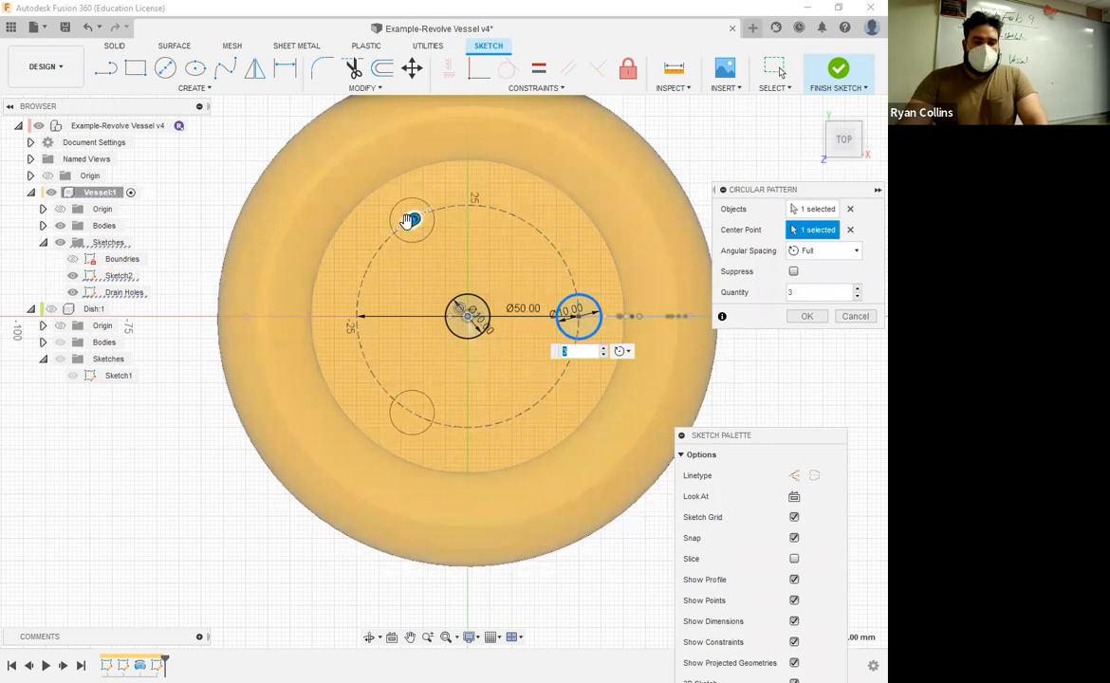
Step: Try different quantities for the full circular pattern, including 14, 6 and 5
{"action": "type", "text": "4"}
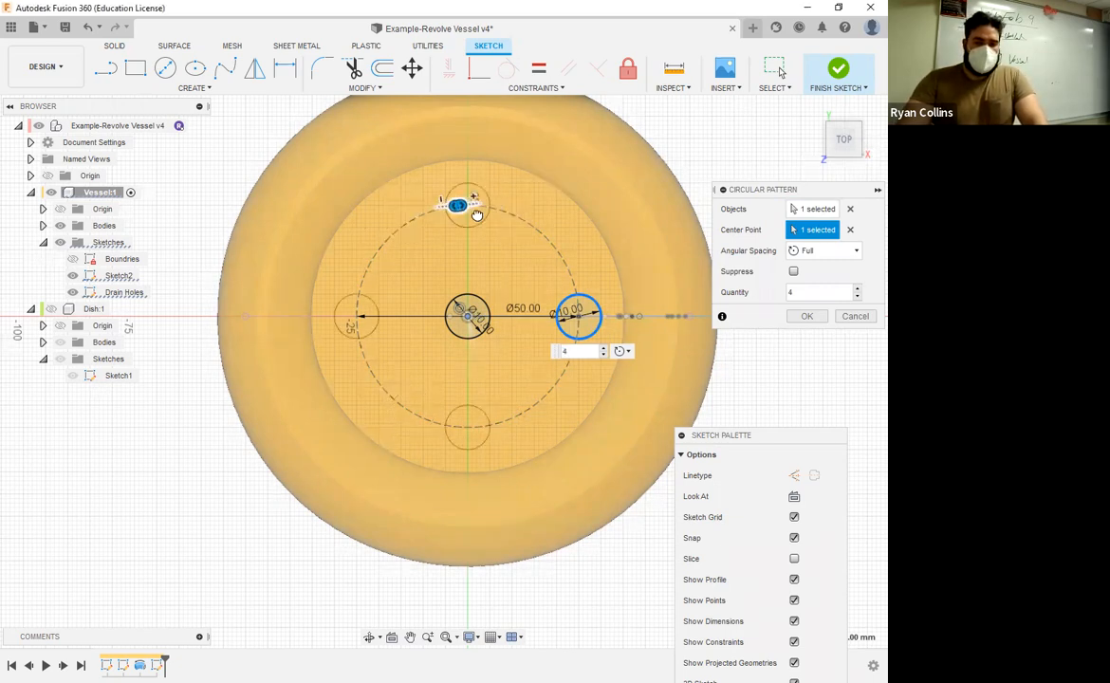
{"action": "left_click_drag", "start_coordinate": [477, 214], "coordinate": [565, 264]}
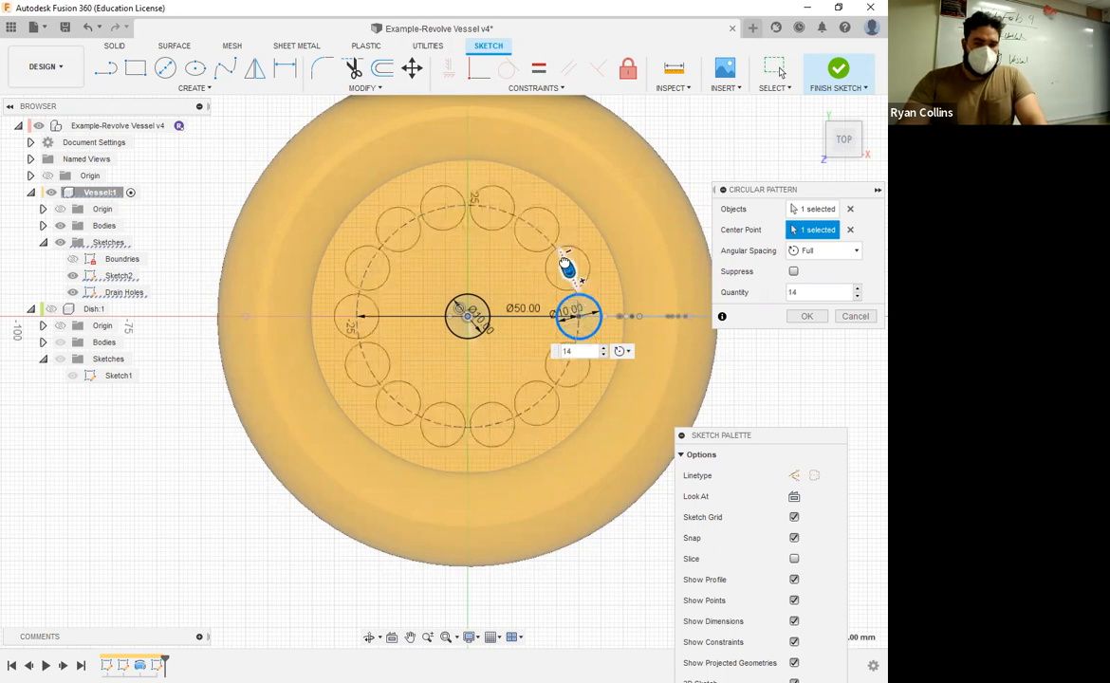
{"action": "mouse_move", "coordinate": [524, 230]}
{"action": "left_mouse_down"}
{"action": "mouse_move", "coordinate": [473, 202]}
{"action": "mouse_move", "coordinate": [391, 241]}
{"action": "mouse_move", "coordinate": [366, 275]}
{"action": "mouse_move", "coordinate": [395, 222]}
{"action": "mouse_move", "coordinate": [447, 205]}
{"action": "mouse_move", "coordinate": [523, 230]}
{"action": "mouse_move", "coordinate": [502, 227]}
{"action": "left_mouse_up"}
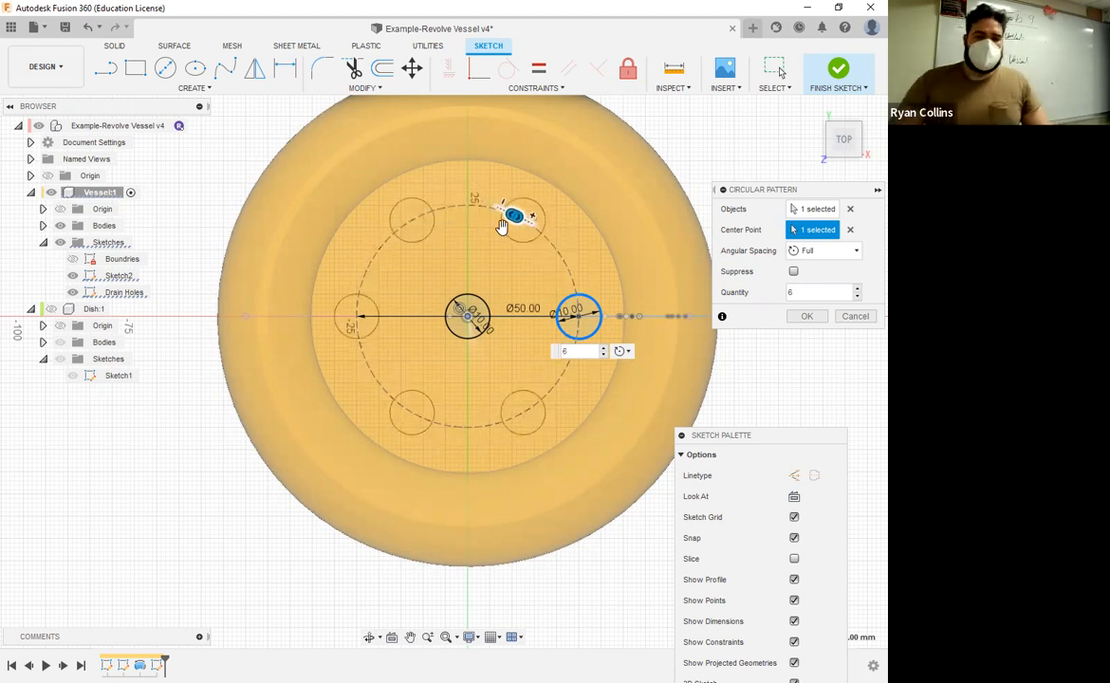
{"action": "type", "text": "5"}
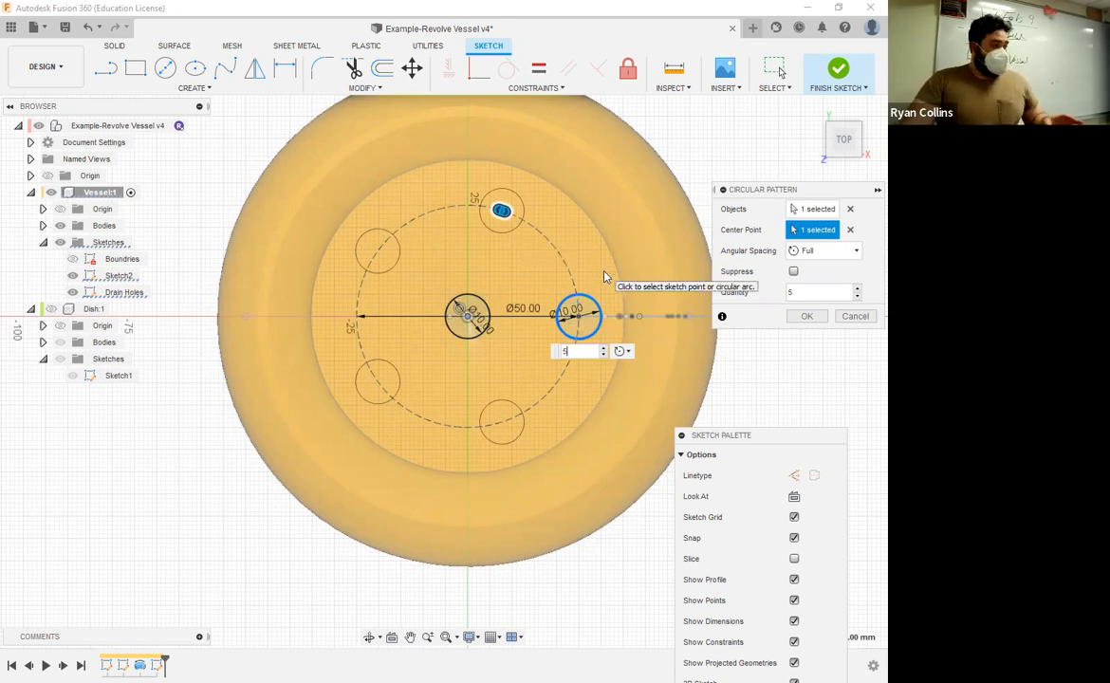
Step: Try the pattern with angular spacing, using 6 circles over a total angle of 215 degrees
{"action": "left_click", "coordinate": [834, 252]}
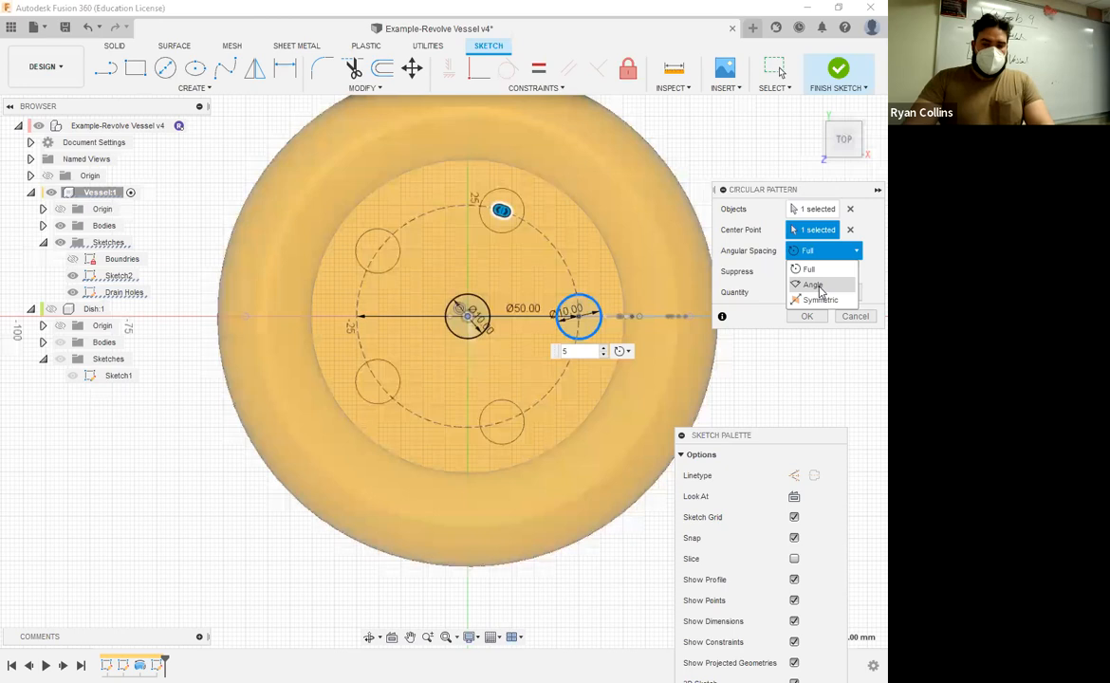
{"action": "left_click", "coordinate": [816, 286]}
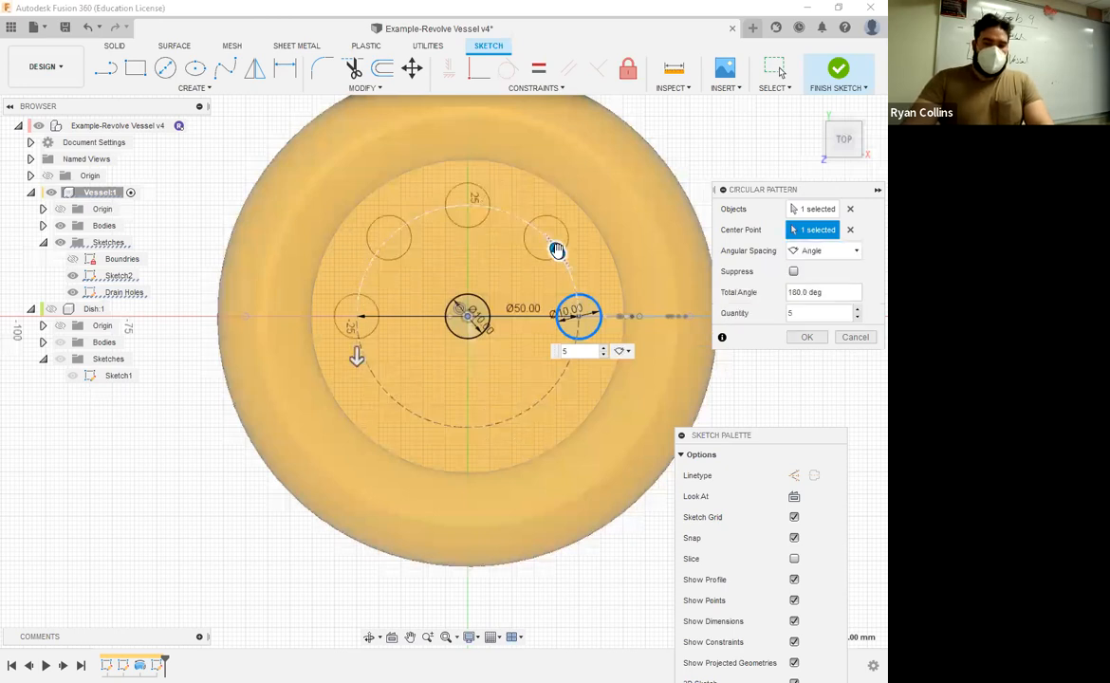
{"action": "left_click_drag", "start_coordinate": [555, 250], "coordinate": [561, 259]}
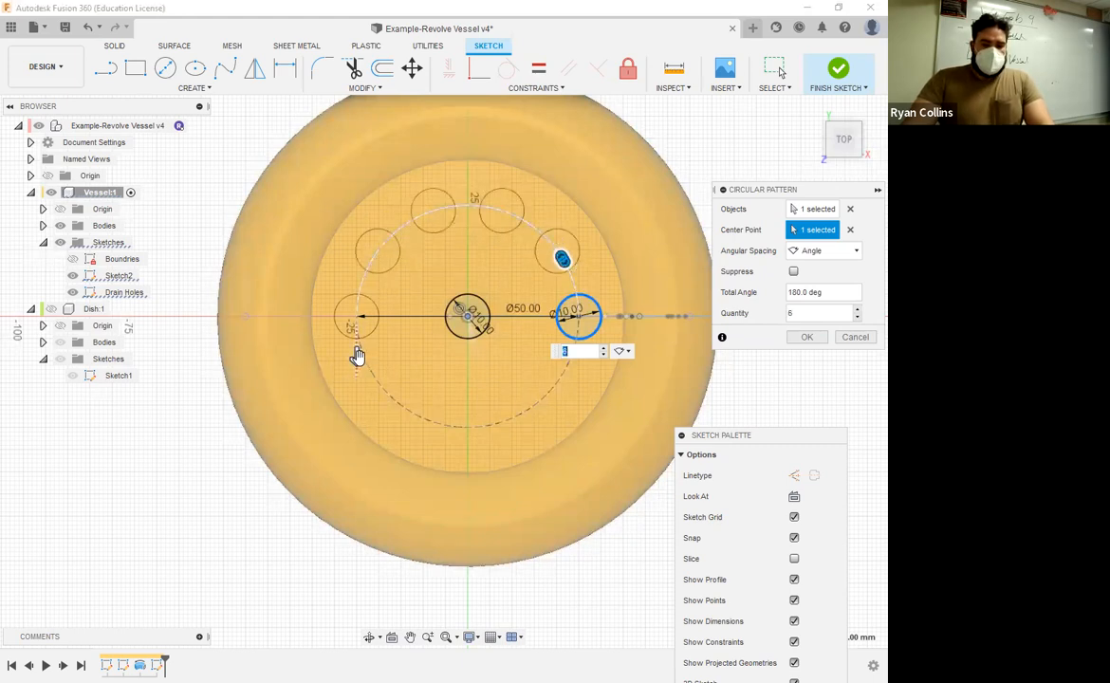
{"action": "left_click_drag", "start_coordinate": [358, 379], "coordinate": [401, 412]}
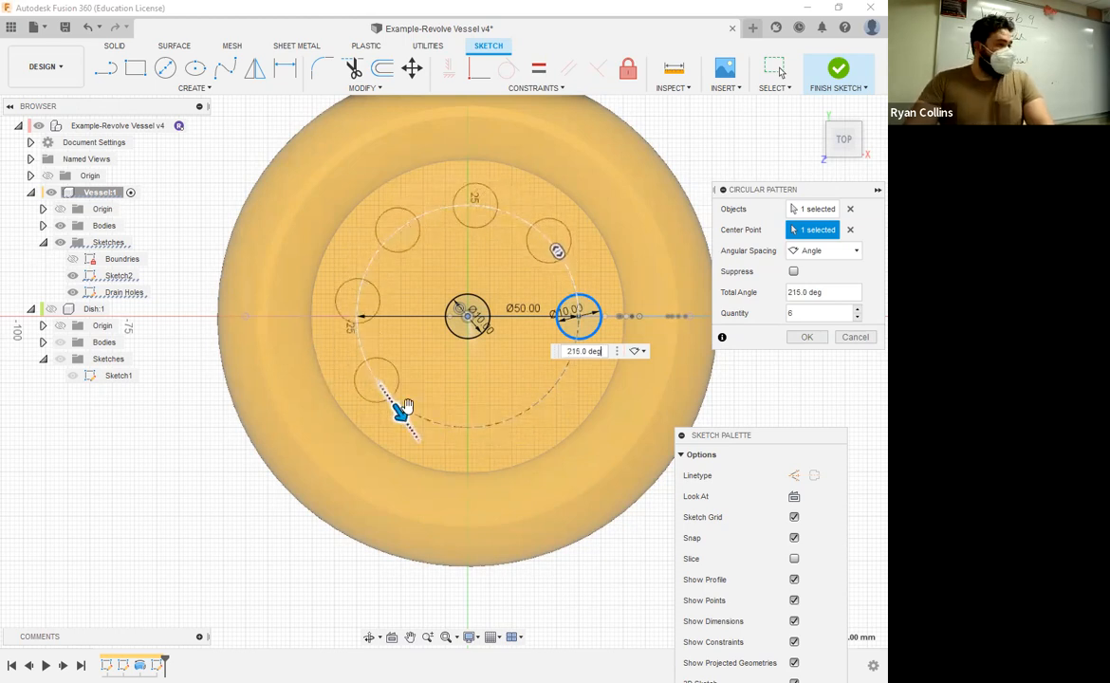
Step: Set the circular pattern to full angular spacing with a quantity of 5 and create it
{"action": "left_click", "coordinate": [851, 252]}
{"action": "left_click", "coordinate": [812, 271]}
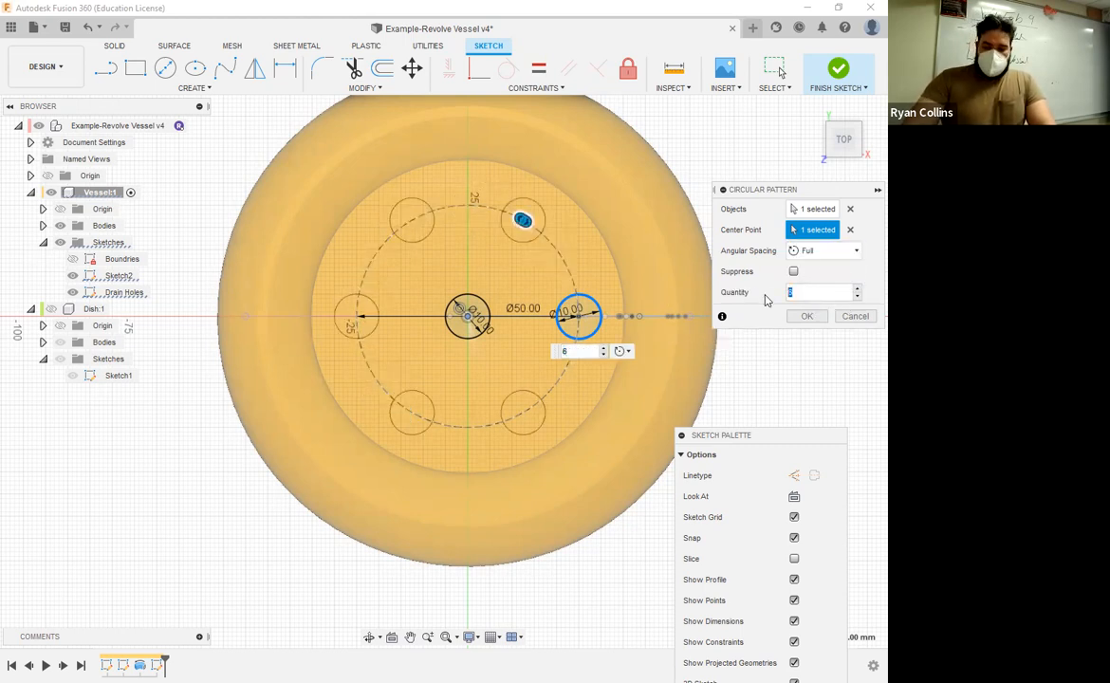
{"action": "type", "text": "5"}
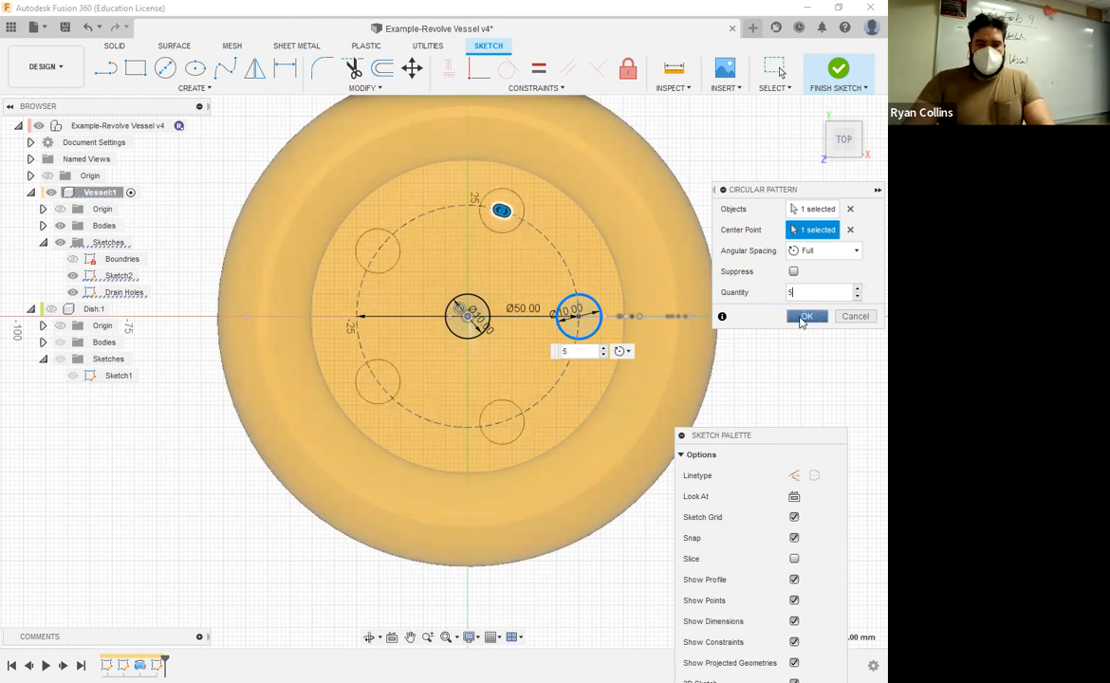
{"action": "left_click", "coordinate": [804, 318]}
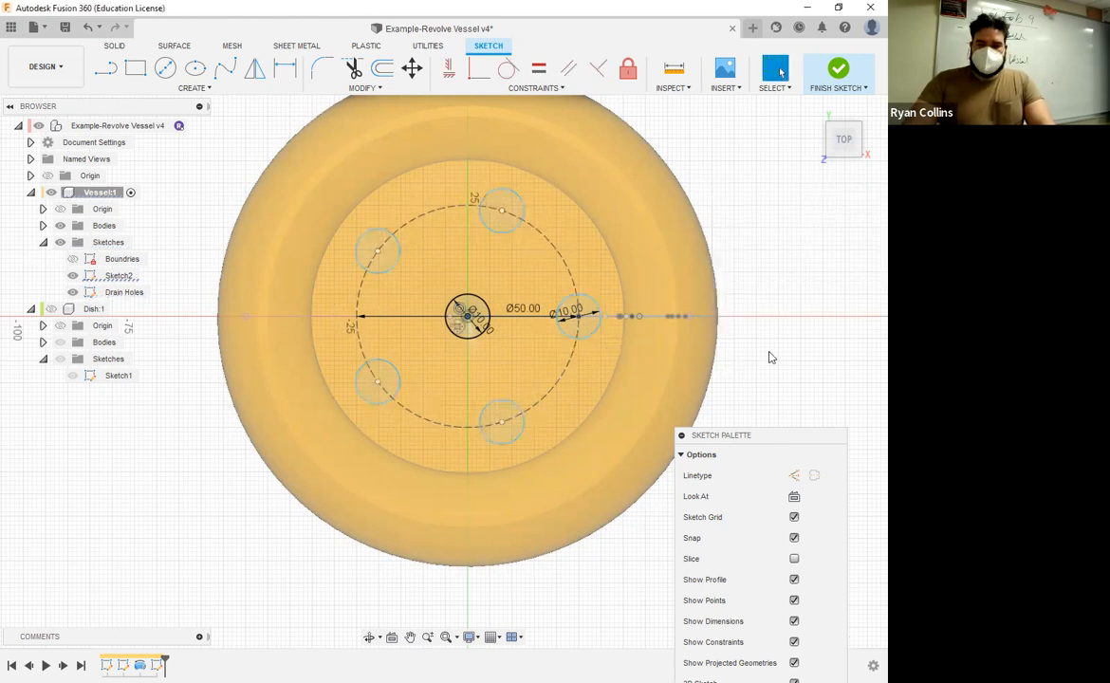
Step: Finish the Drain Holes sketch and extrude its six circles by -61 mm as a cut through the vessel's base
{"action": "left_click", "coordinate": [838, 72]}
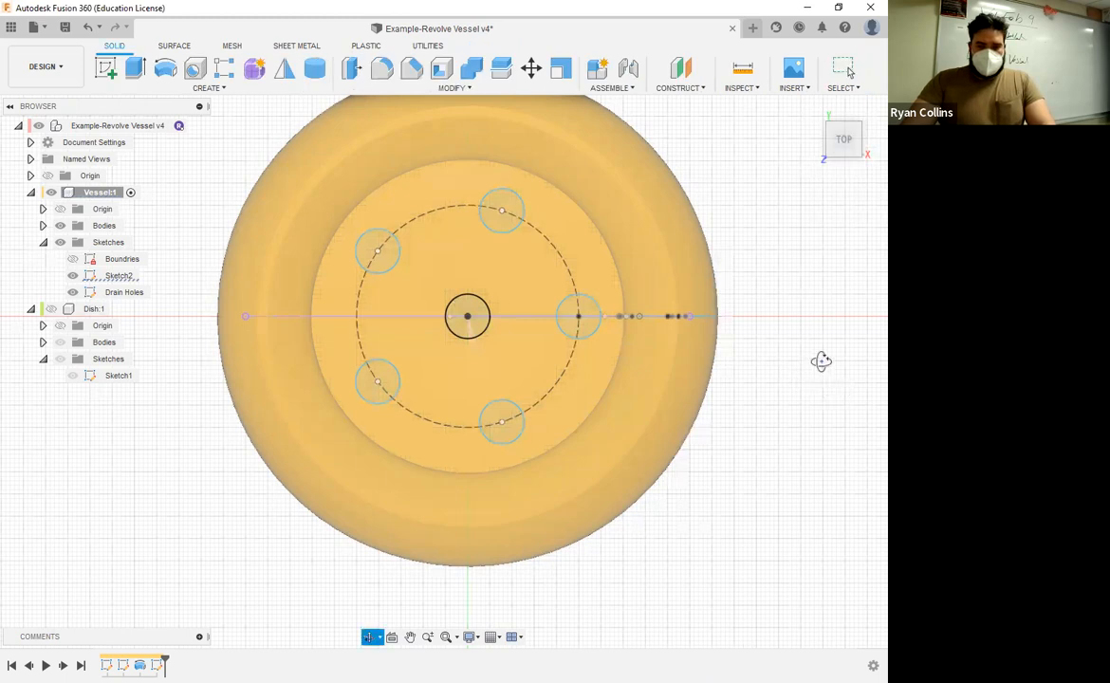
{"action": "middle_click_drag", "start_coordinate": [820, 360], "coordinate": [818, 243], "text": "shift"}
{"action": "middle_click_drag", "start_coordinate": [814, 292], "coordinate": [864, 346], "text": "shift"}
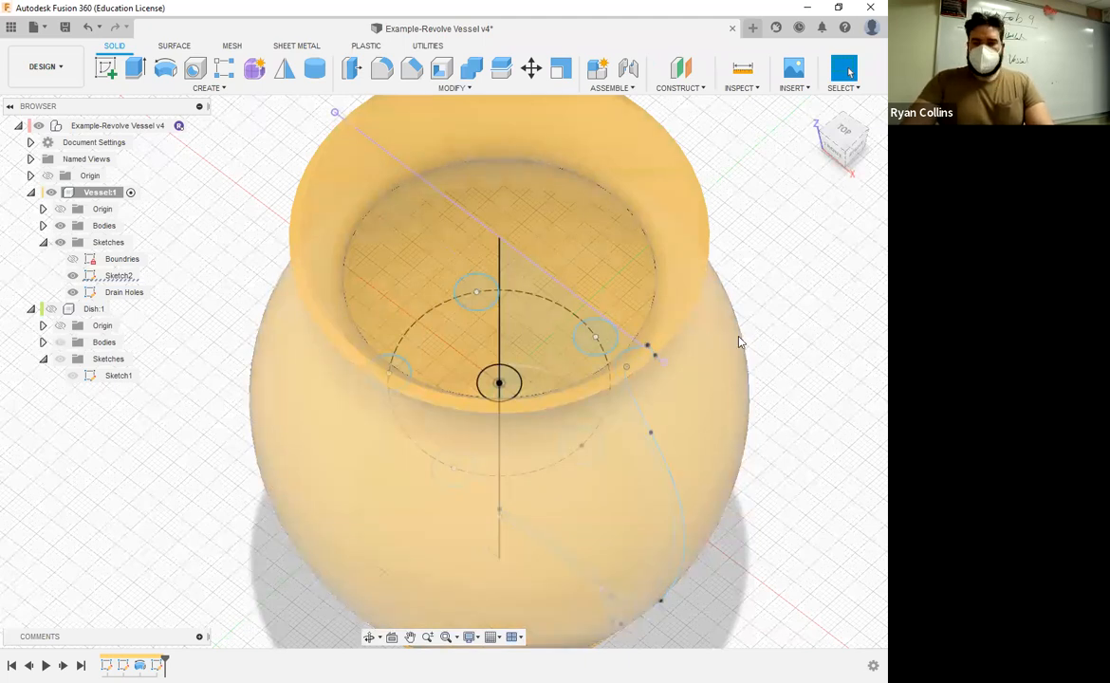
{"action": "key", "text": "e"}
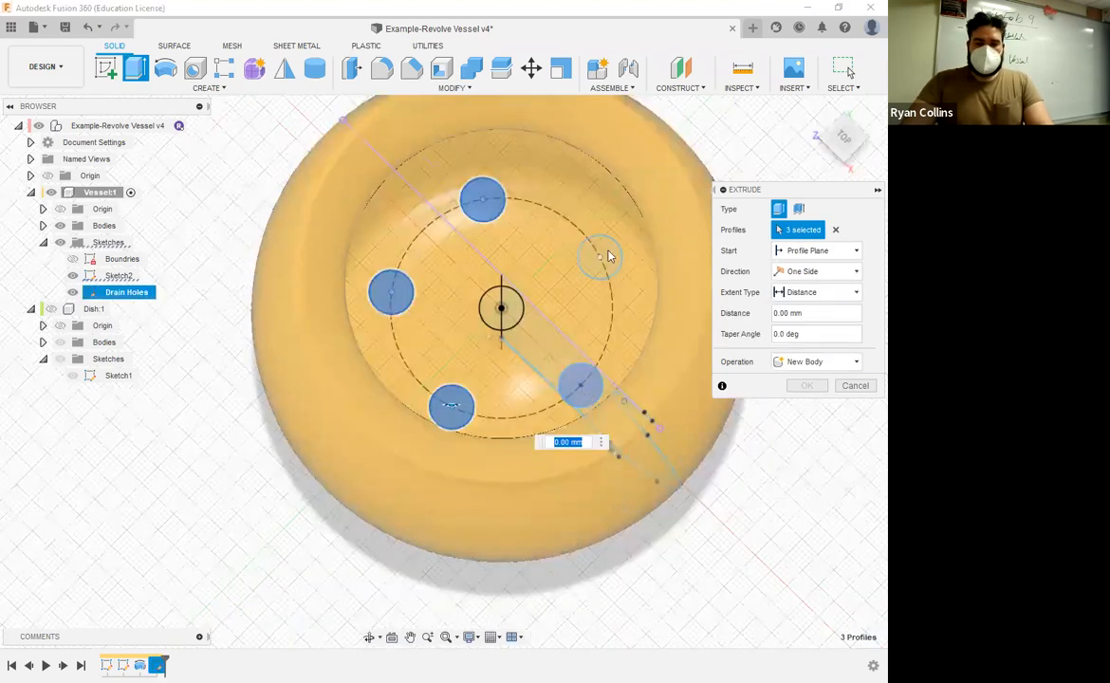
{"action": "left_click", "coordinate": [608, 251]}
{"action": "left_click", "coordinate": [516, 315]}
{"action": "middle_click_drag", "start_coordinate": [523, 409], "coordinate": [522, 163], "text": "shift"}
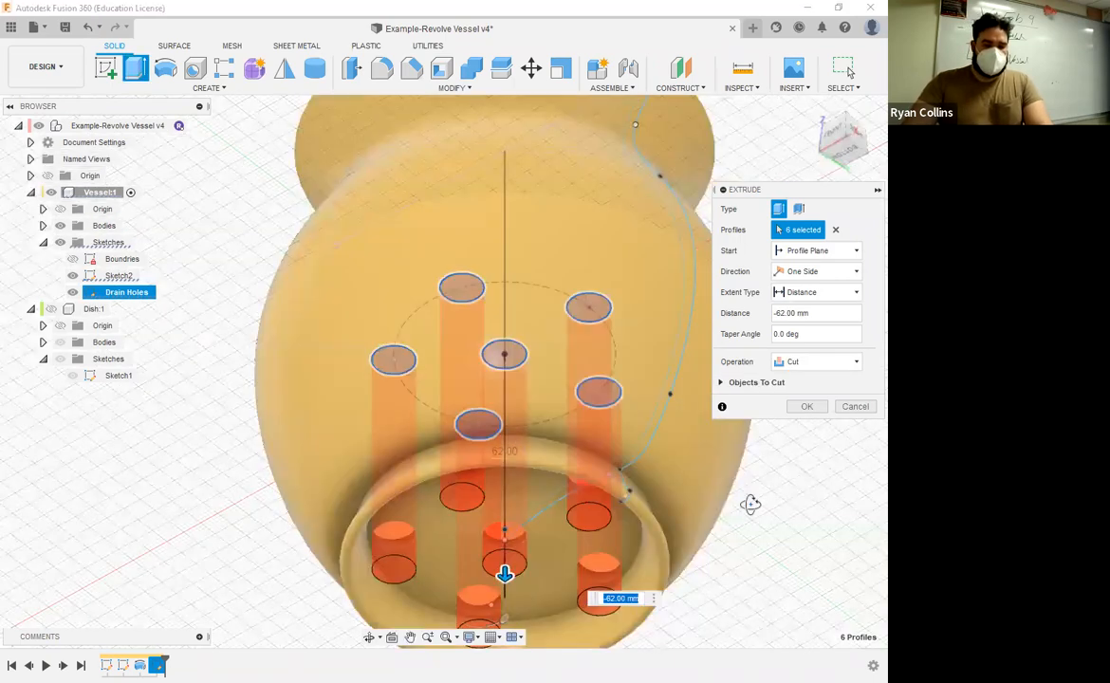
{"action": "mouse_move", "coordinate": [749, 504]}
{"action": "middle_mouse_down", "text": "shift"}
{"action": "mouse_move", "coordinate": [738, 525]}
{"action": "mouse_move", "coordinate": [738, 477]}
{"action": "mouse_move", "coordinate": [744, 501]}
{"action": "middle_mouse_up", "text": "shift"}
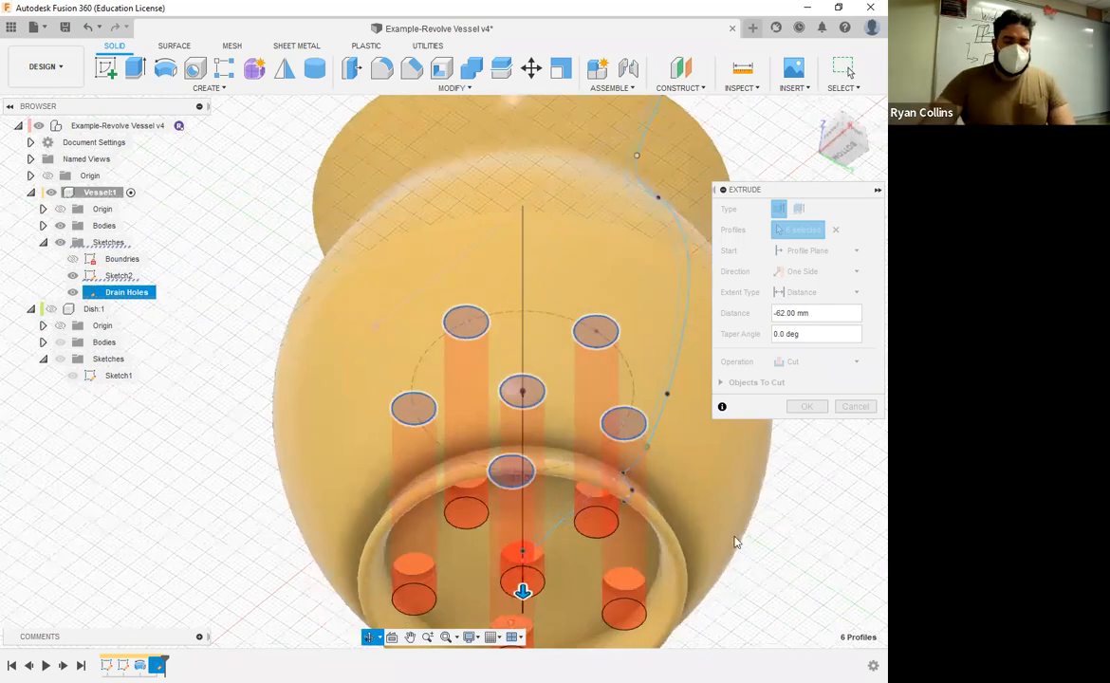
{"action": "scroll", "coordinate": [730, 535], "scroll_direction": "down", "scroll_amount": 2}
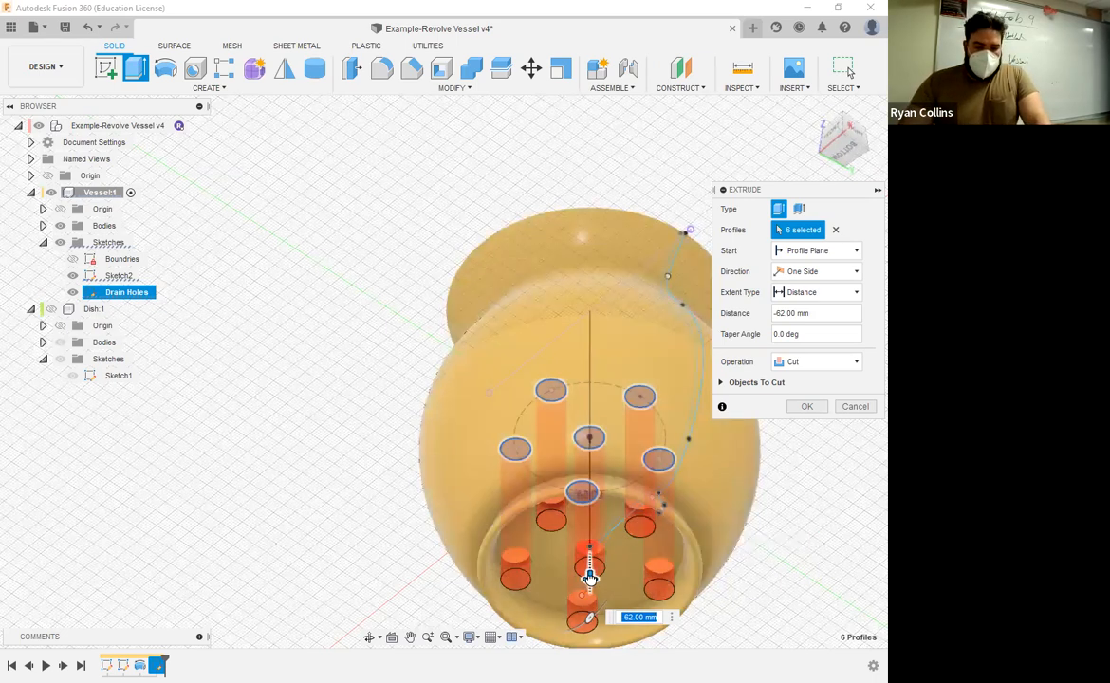
{"action": "left_click_drag", "start_coordinate": [589, 575], "coordinate": [589, 575]}
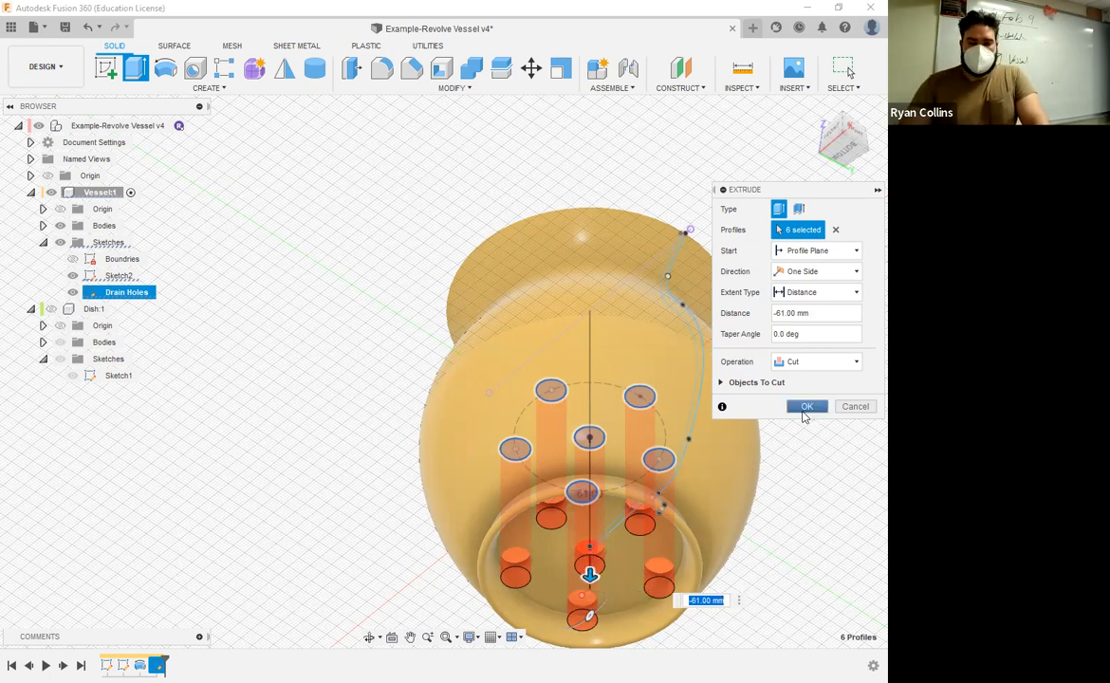
{"action": "left_click", "coordinate": [802, 411]}
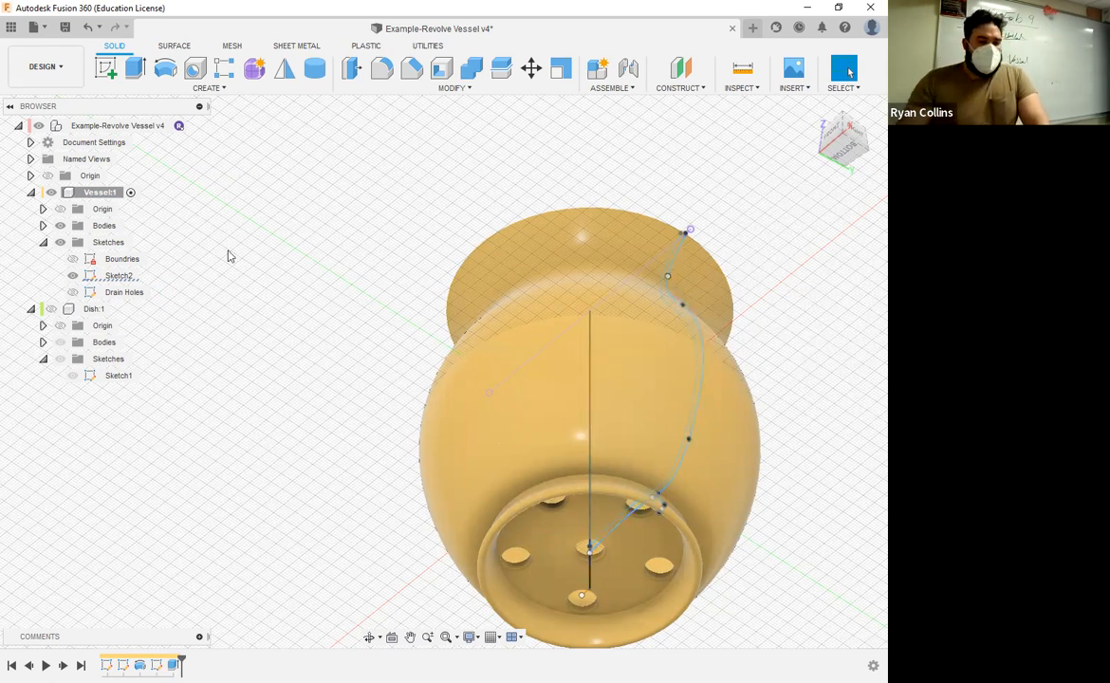
Step: Rename Sketch2 of the Vessel component to Profile
{"action": "right_click", "coordinate": [114, 276]}
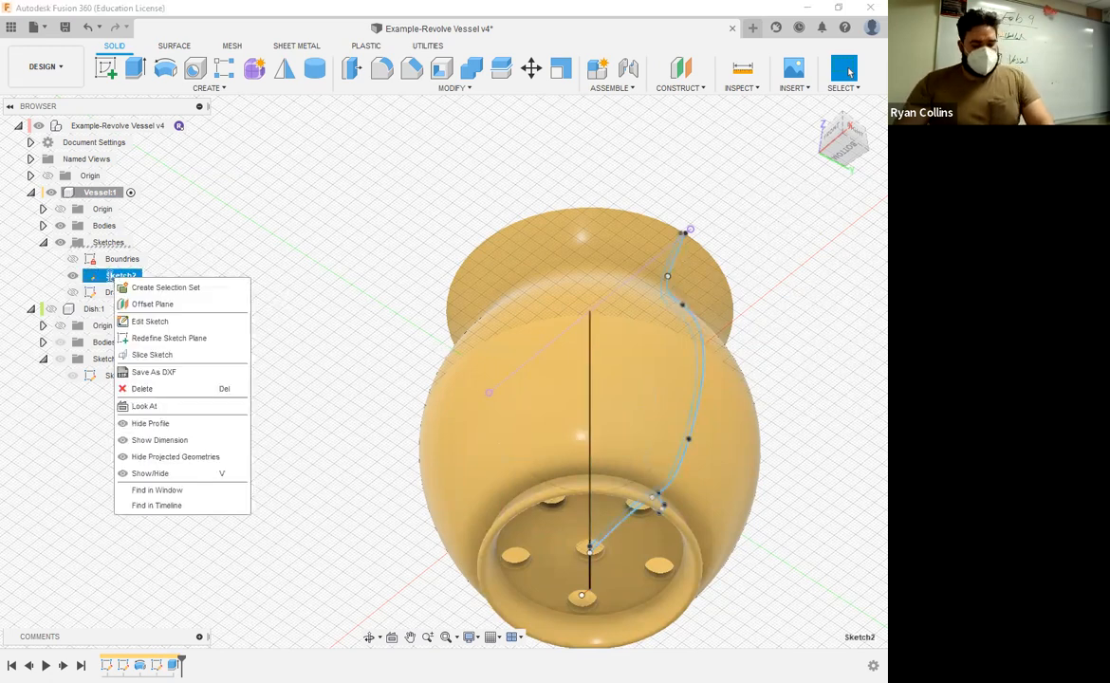
{"action": "left_click", "coordinate": [116, 276]}
{"action": "left_click", "coordinate": [115, 276]}
{"action": "type", "text": "Profile"}
{"action": "key", "text": "Return"}
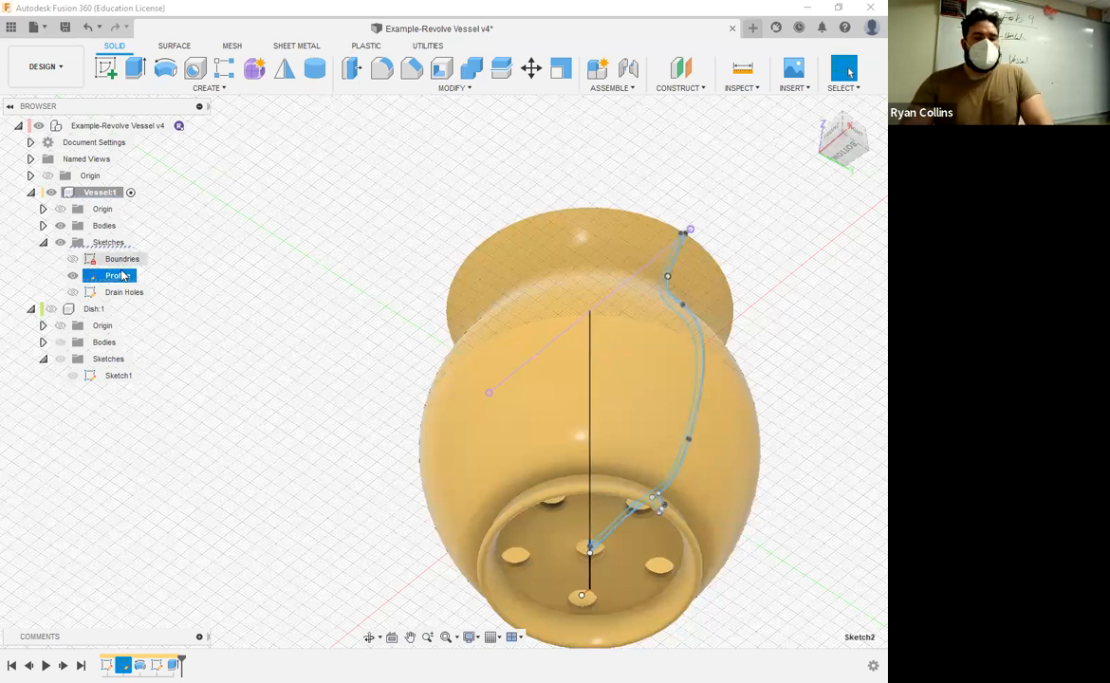
Step: Open the Profile sketch to examine the vessel's cross-section, and close it without changes
{"action": "right_click", "coordinate": [121, 276]}
{"action": "left_click", "coordinate": [155, 320]}
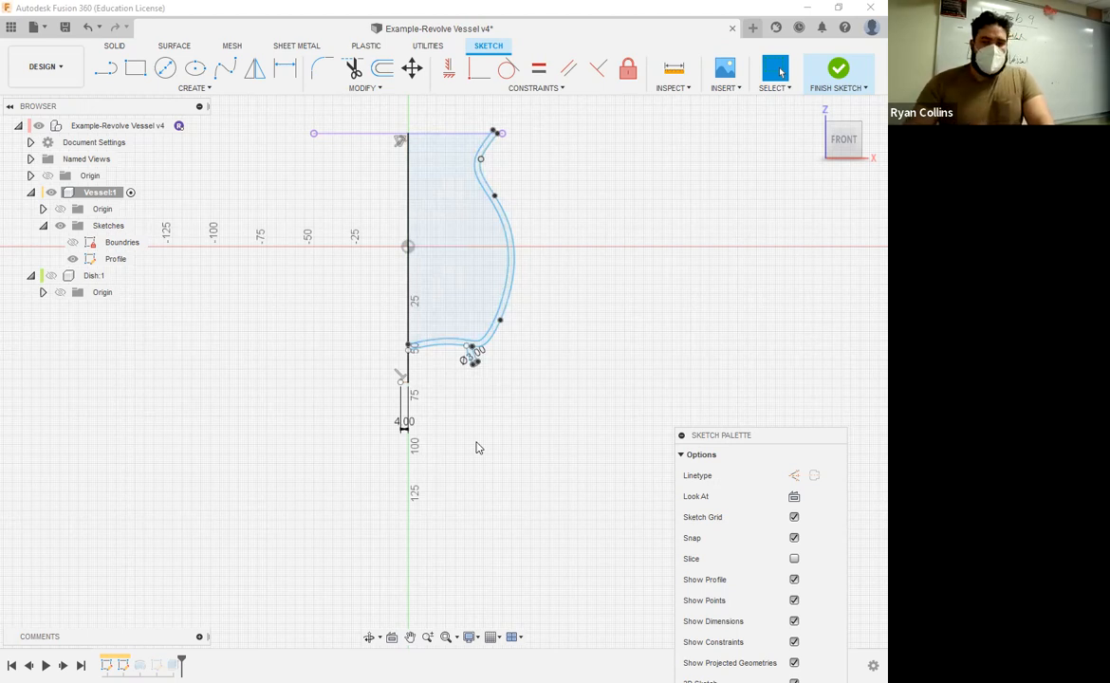
{"action": "left_click", "coordinate": [846, 71]}
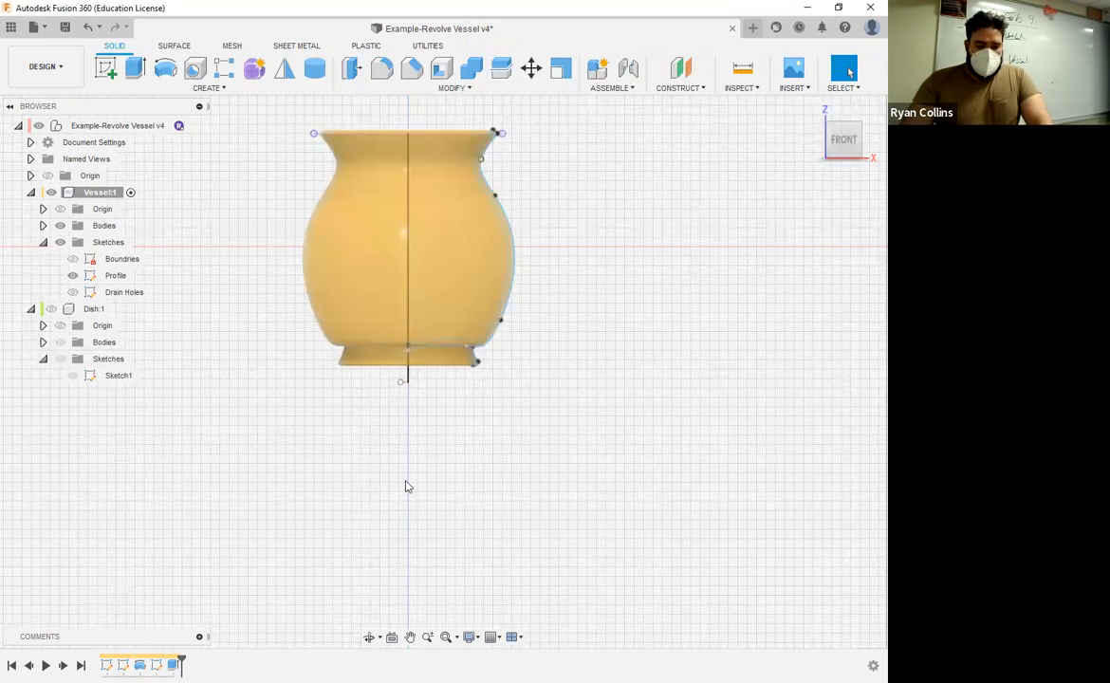
Step: Edit the drain hole cut so its extent type is To Object, ending at the underside of the vessel's base
{"action": "right_click", "coordinate": [174, 664]}
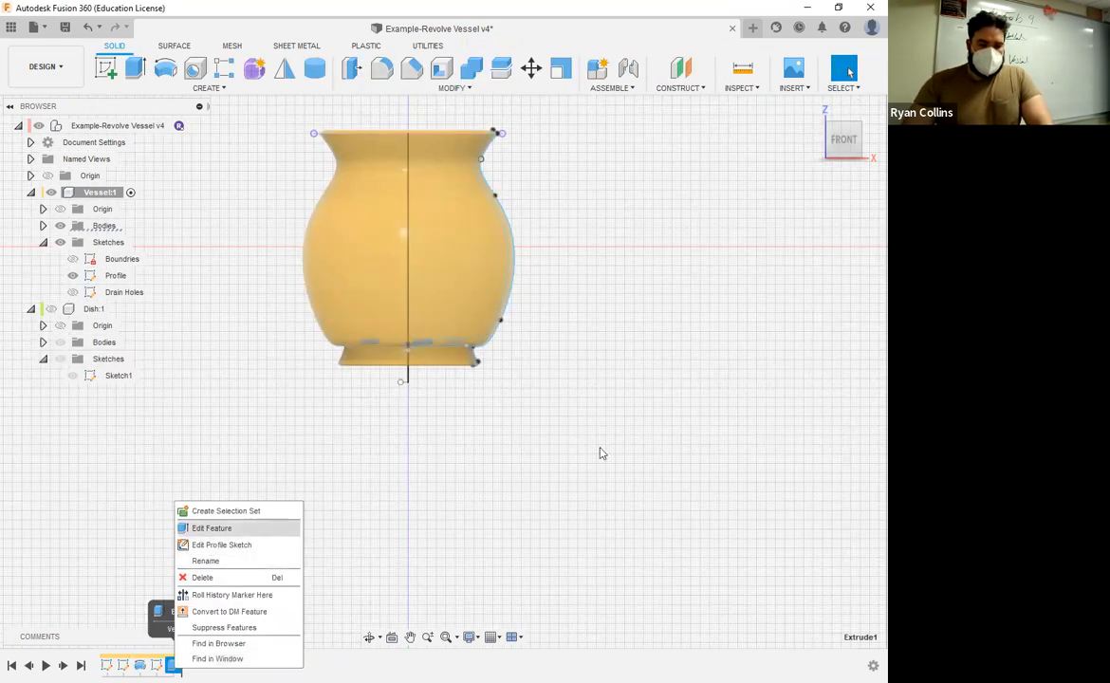
{"action": "middle_click_drag", "start_coordinate": [591, 473], "coordinate": [561, 411], "text": "shift"}
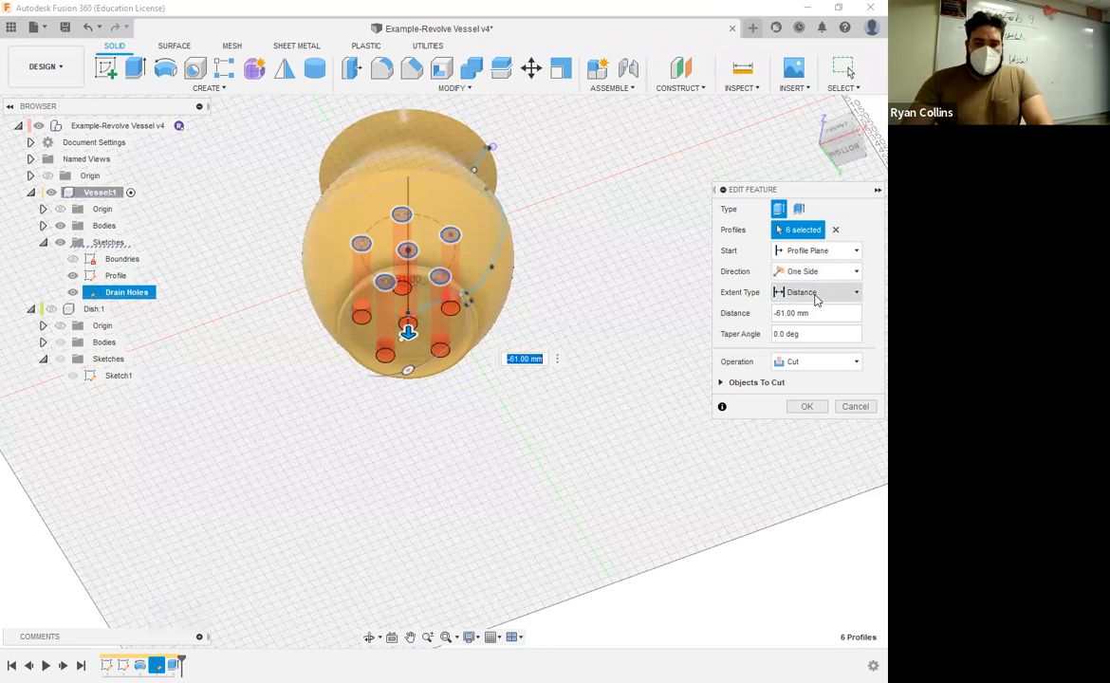
{"action": "left_click", "coordinate": [816, 296]}
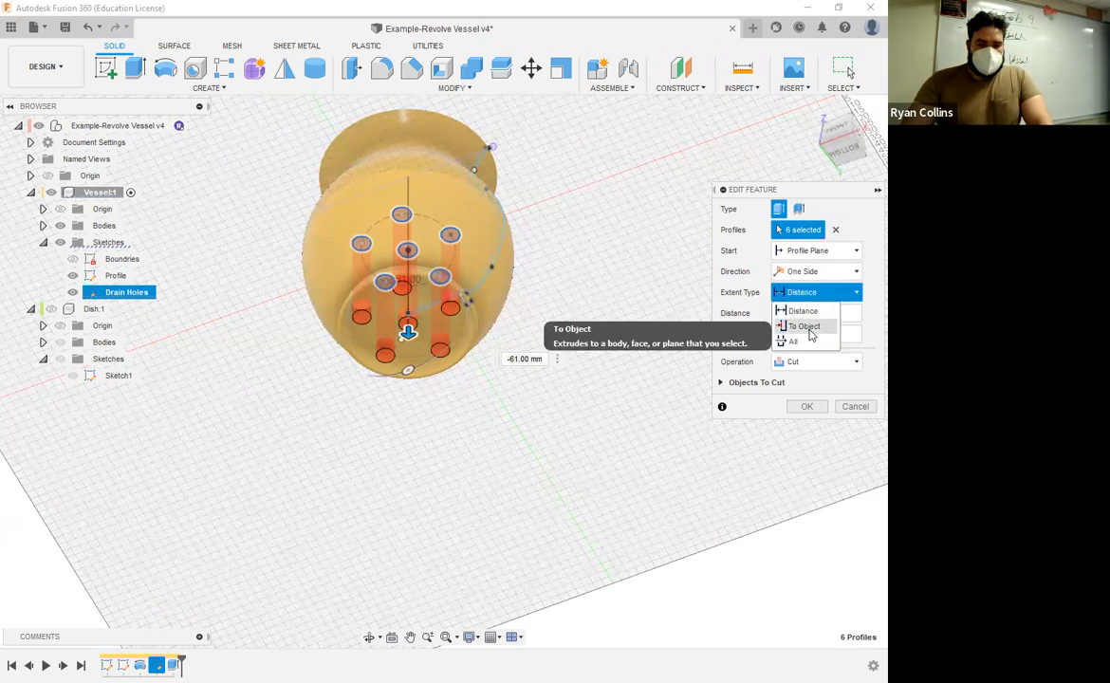
{"action": "left_click", "coordinate": [806, 327]}
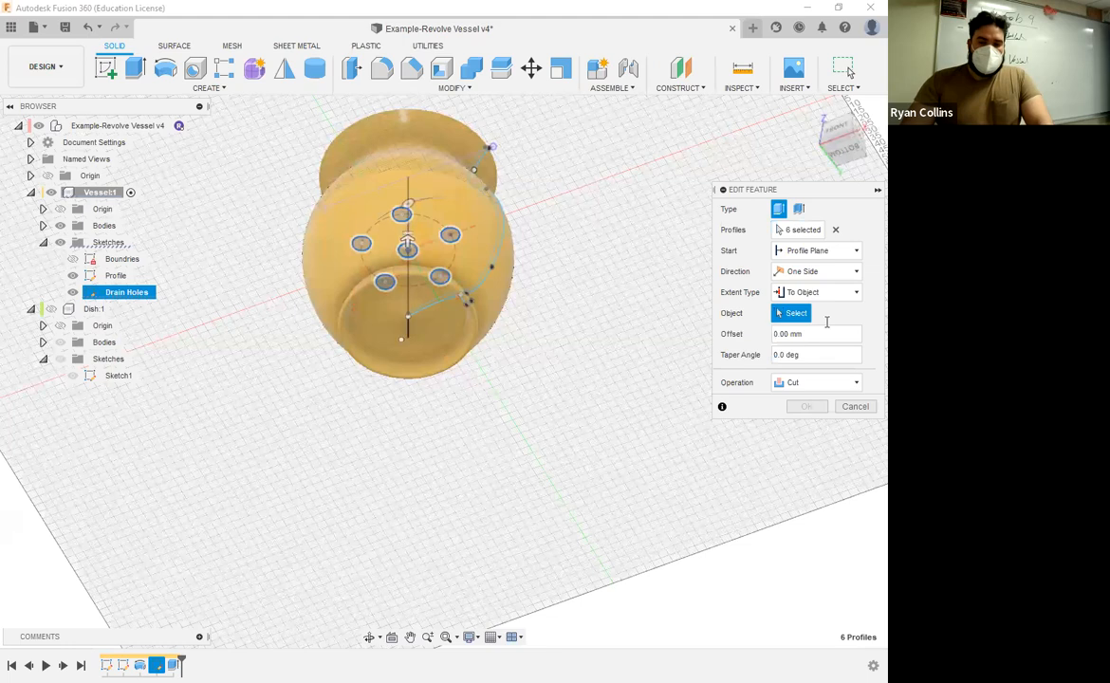
{"action": "left_click", "coordinate": [422, 324]}
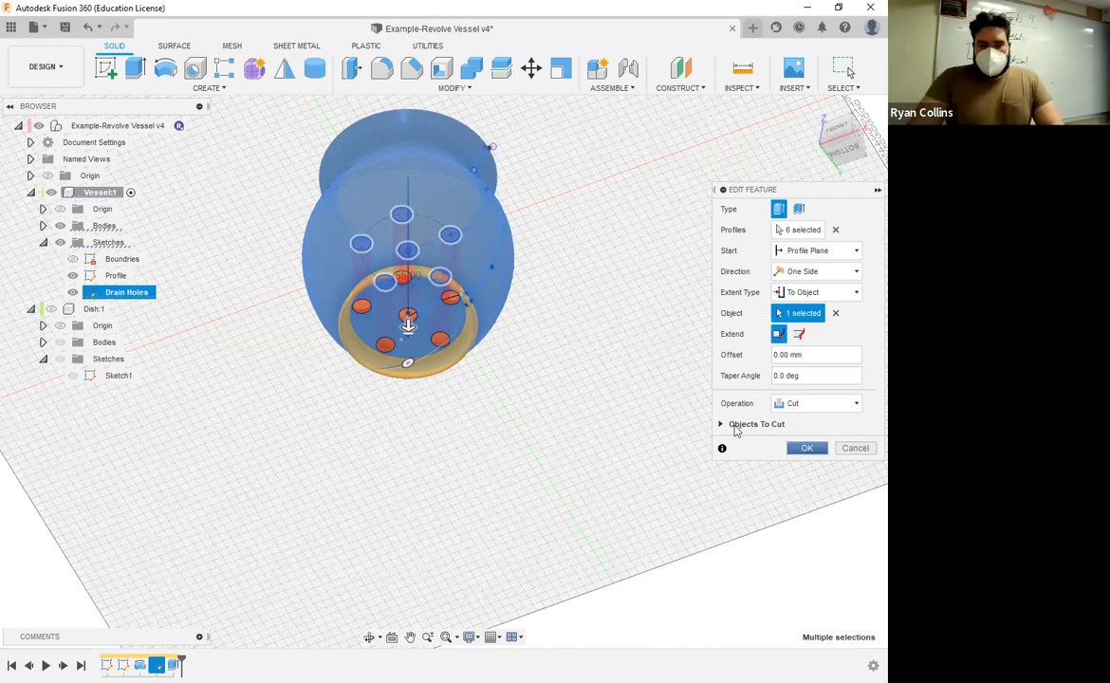
{"action": "key", "text": "Return"}
Step: Try a constant 1 mm fillet on the bottom edges of the drain holes in the vessel's base
{"action": "scroll", "coordinate": [541, 303], "scroll_direction": "up", "scroll_amount": 5}
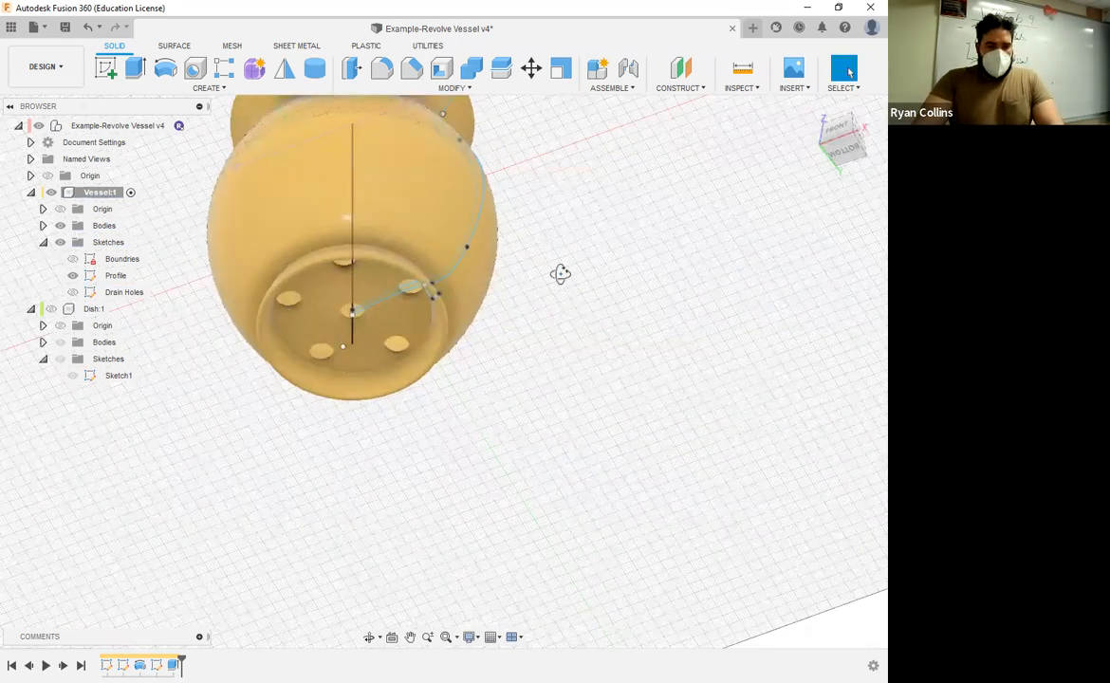
{"action": "middle_click_drag", "start_coordinate": [558, 272], "coordinate": [422, 338], "text": "shift"}
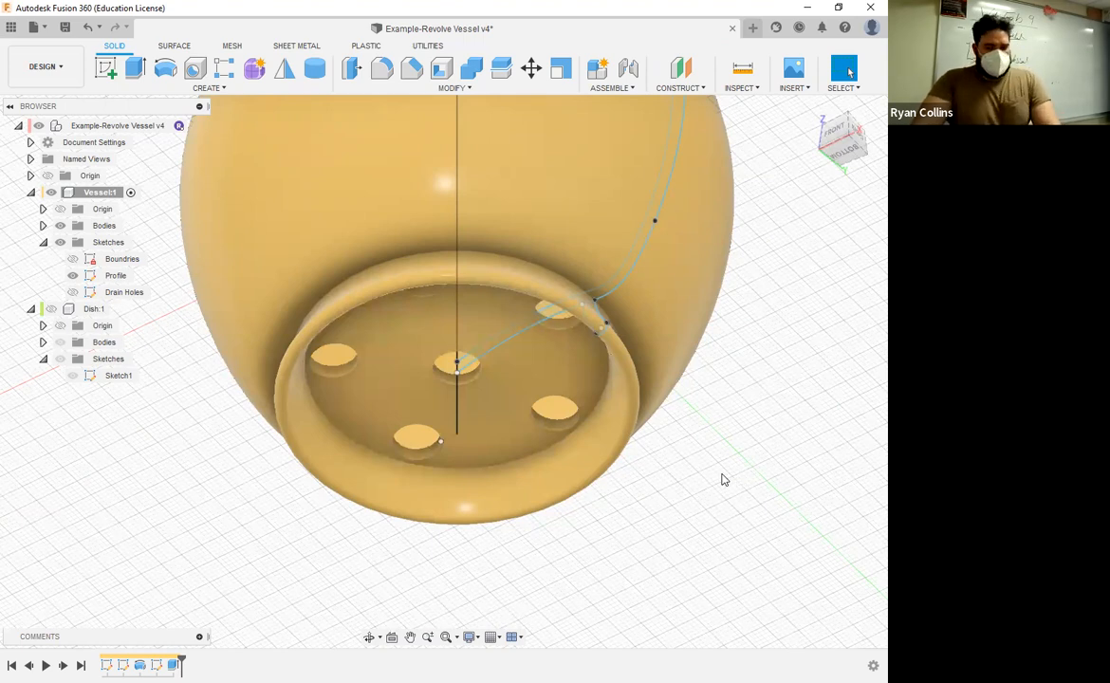
{"action": "left_click", "coordinate": [383, 71]}
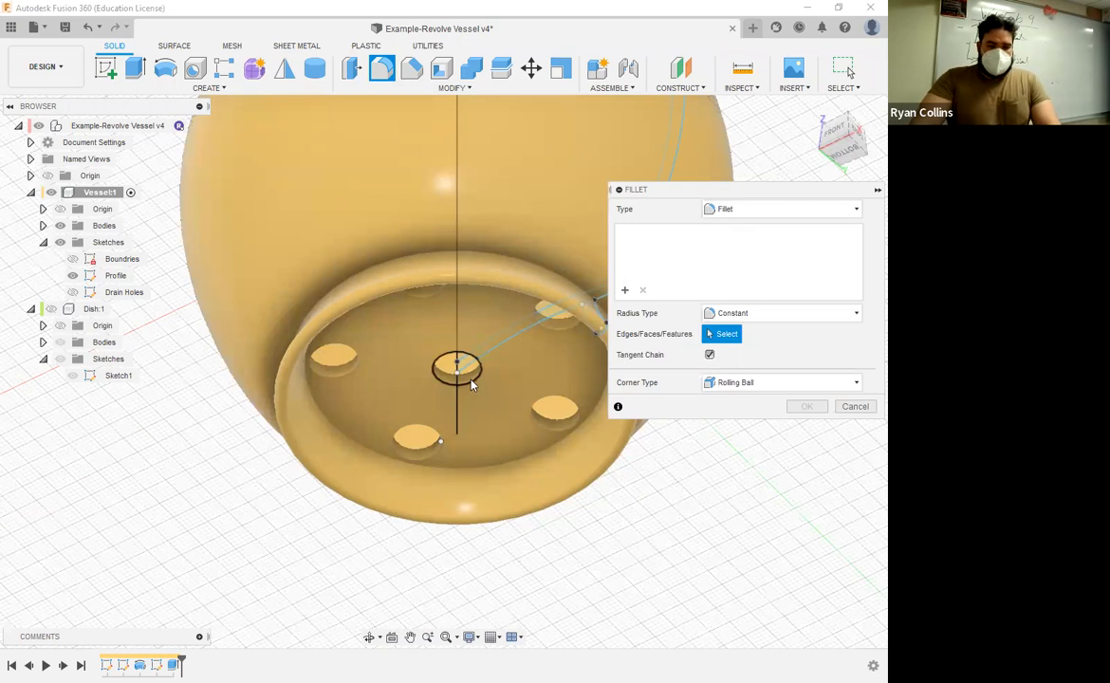
{"action": "left_click", "coordinate": [438, 438]}
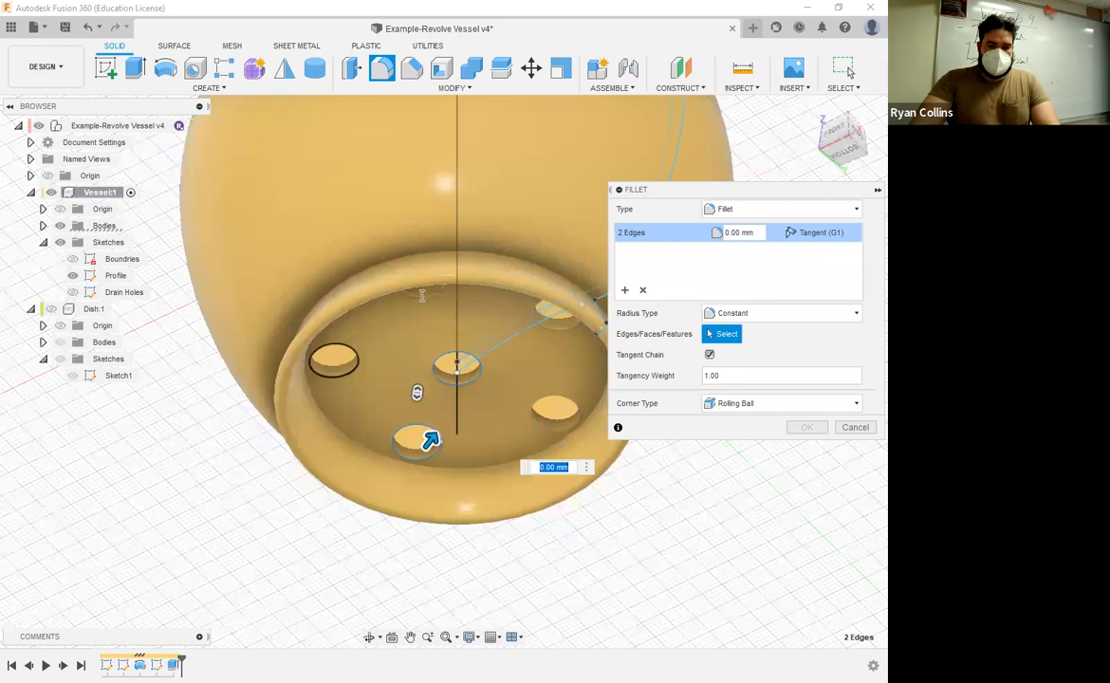
{"action": "left_click", "coordinate": [357, 365]}
{"action": "left_click", "coordinate": [422, 296]}
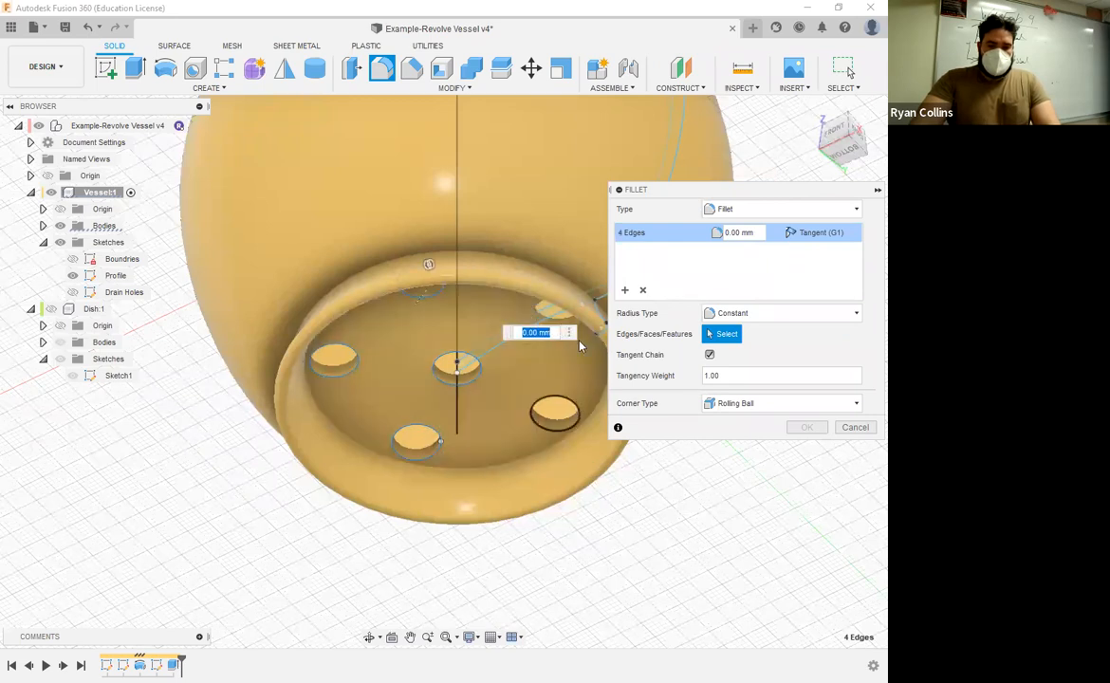
{"action": "left_click", "coordinate": [557, 416]}
{"action": "type", "text": "1"}
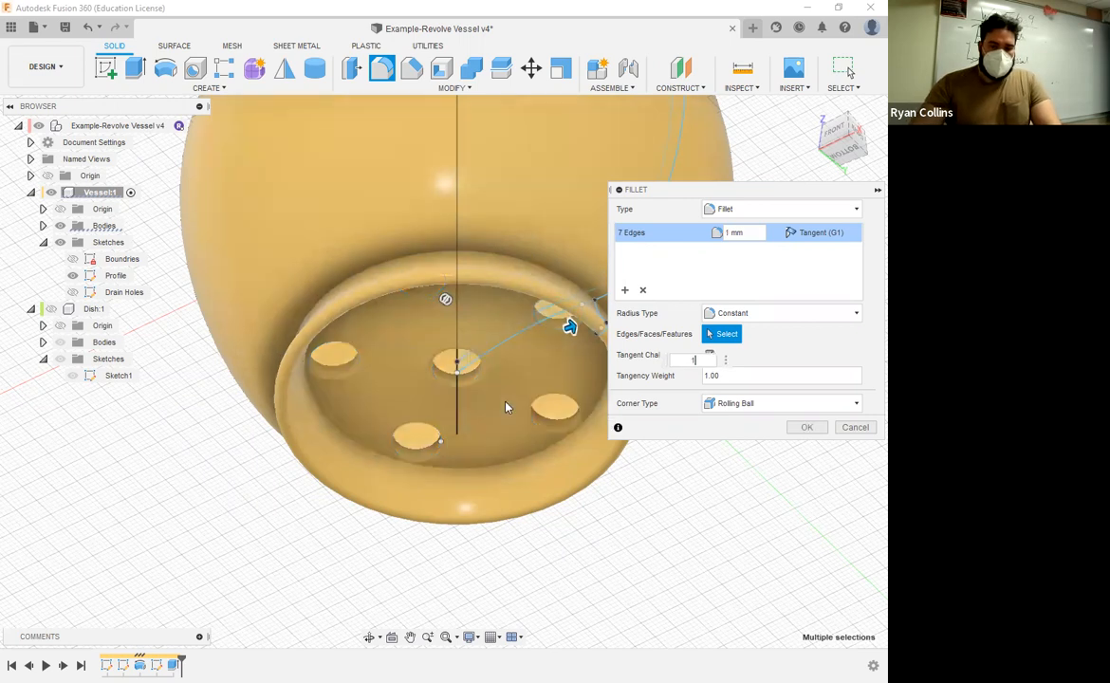
Step: Change the visual style so the model's visible edges are outlined, and inspect the fillet preview around the drain holes
{"action": "scroll", "coordinate": [498, 404], "scroll_direction": "up", "scroll_amount": 5}
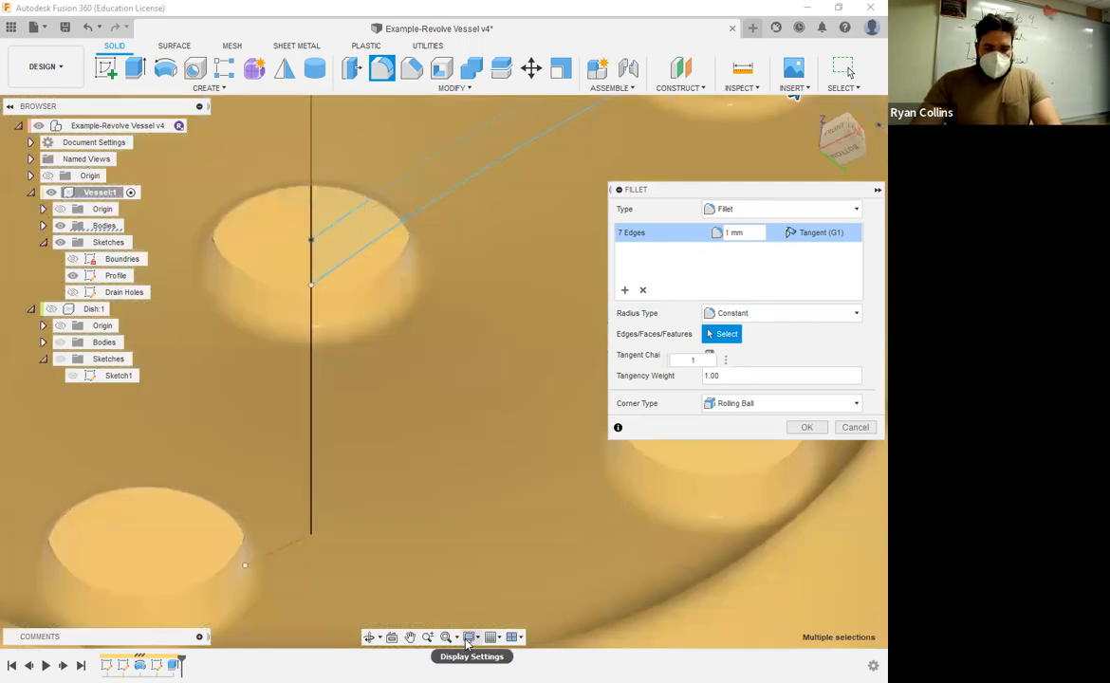
{"action": "left_click", "coordinate": [472, 640]}
{"action": "mouse_move", "coordinate": [503, 511]}
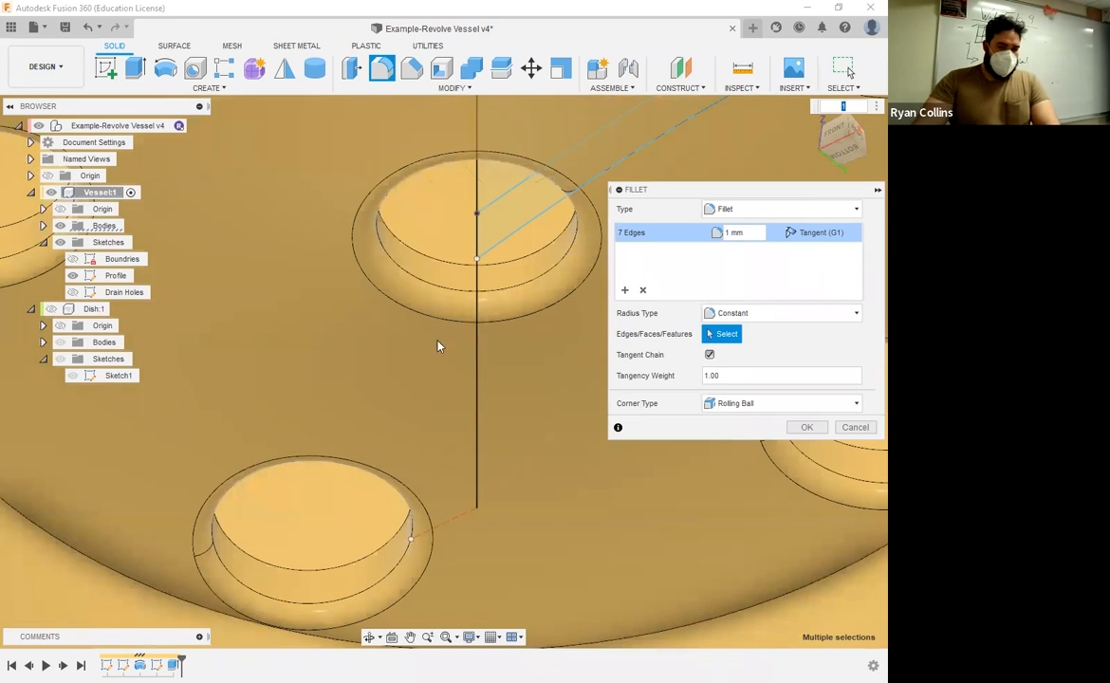
{"action": "mouse_move", "coordinate": [525, 364]}
{"action": "middle_mouse_down", "text": "shift"}
{"action": "mouse_move", "coordinate": [498, 387]}
{"action": "mouse_move", "coordinate": [526, 461]}
{"action": "mouse_move", "coordinate": [543, 376]}
{"action": "middle_mouse_up", "text": "shift"}
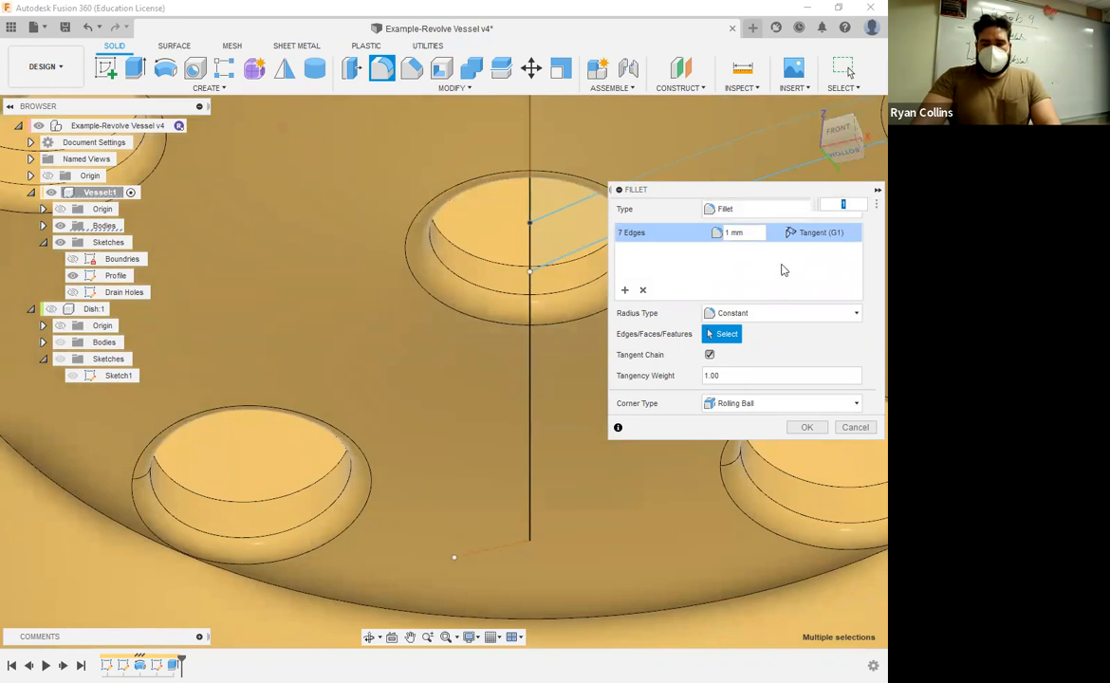
Step: Clear the edge fillet selection and try a Full Round Fillet on the inner walls of the central and outer drain holes
{"action": "left_click", "coordinate": [642, 290]}
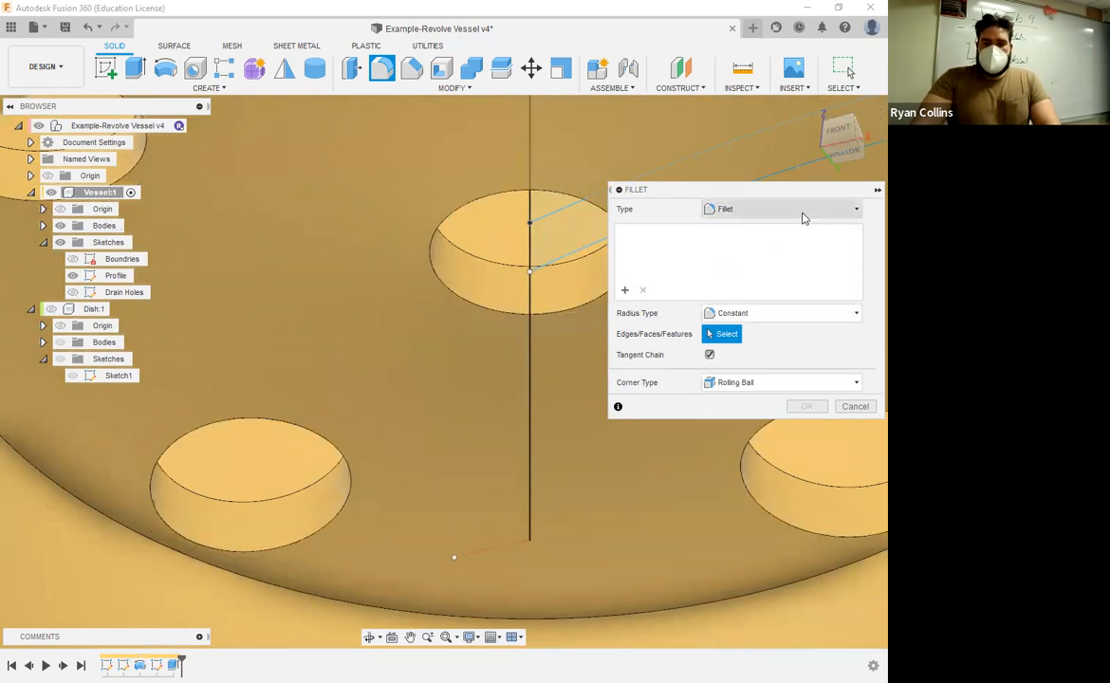
{"action": "left_click", "coordinate": [783, 209]}
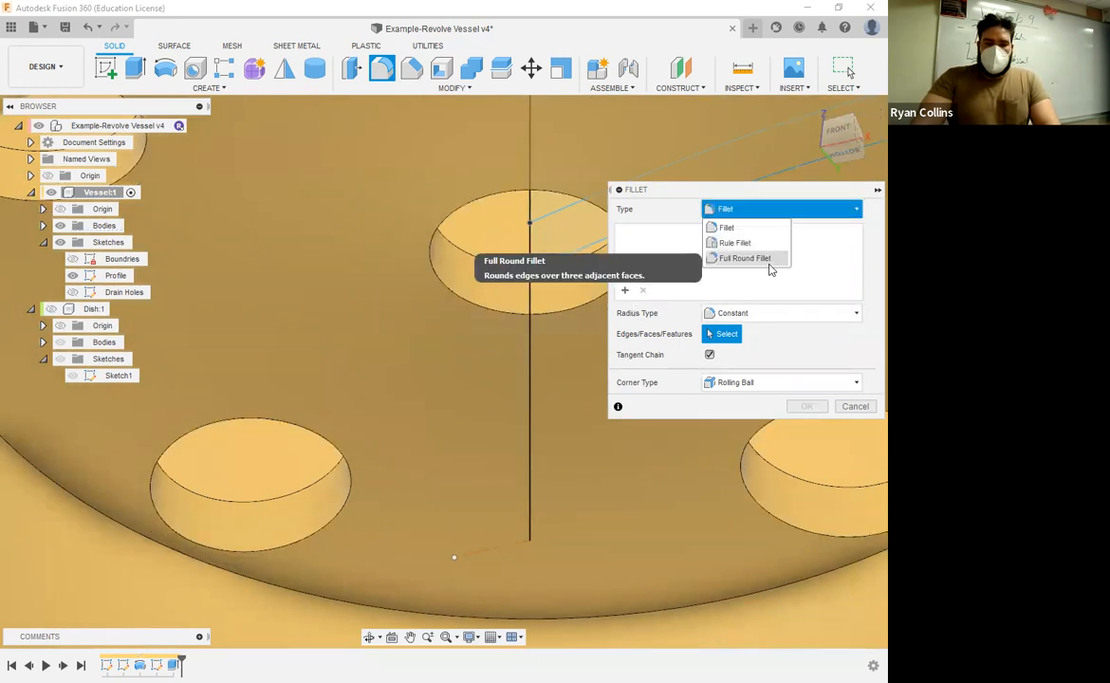
{"action": "left_click", "coordinate": [764, 260]}
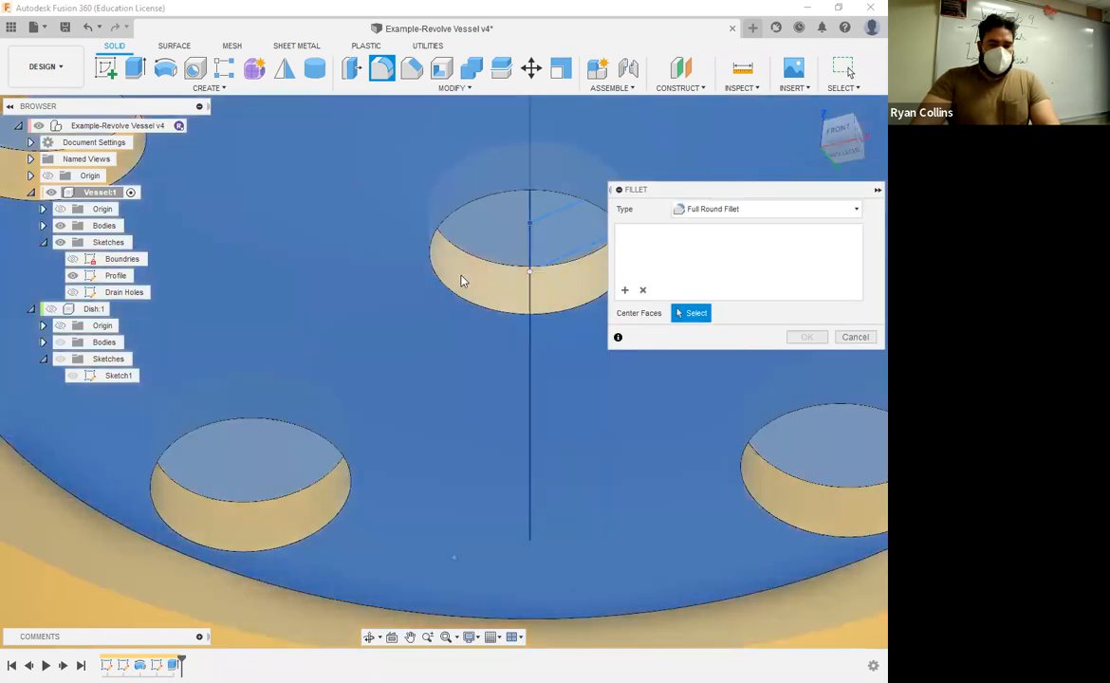
{"action": "left_click", "coordinate": [469, 339]}
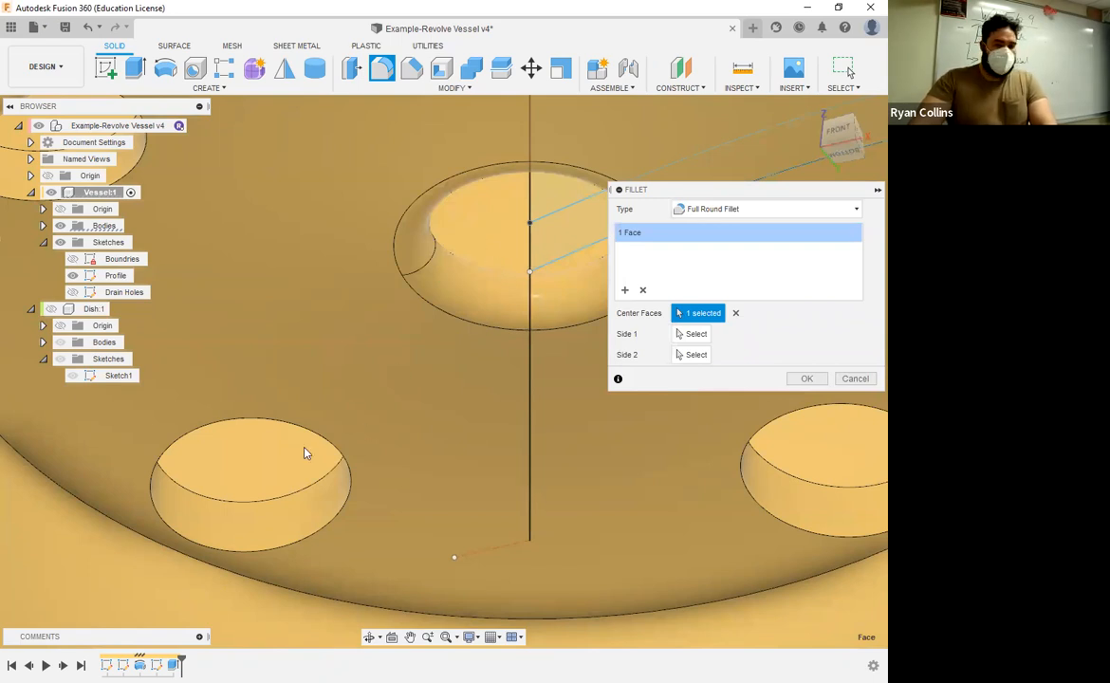
{"action": "middle_click_drag", "start_coordinate": [303, 450], "coordinate": [489, 401]}
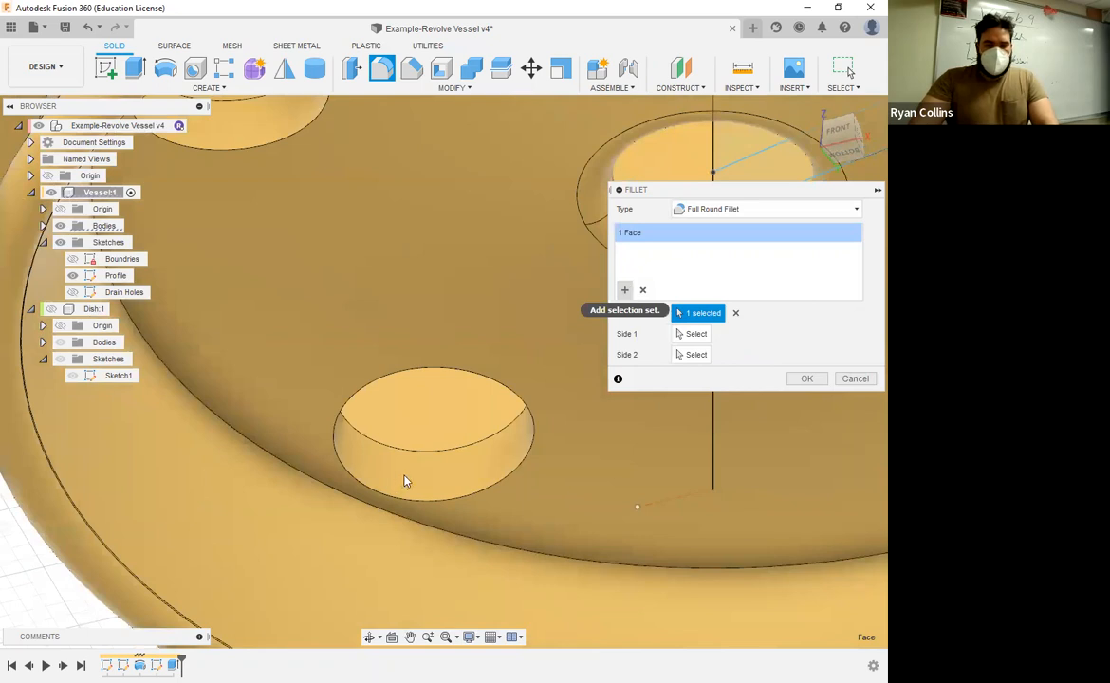
{"action": "left_click", "coordinate": [439, 479]}
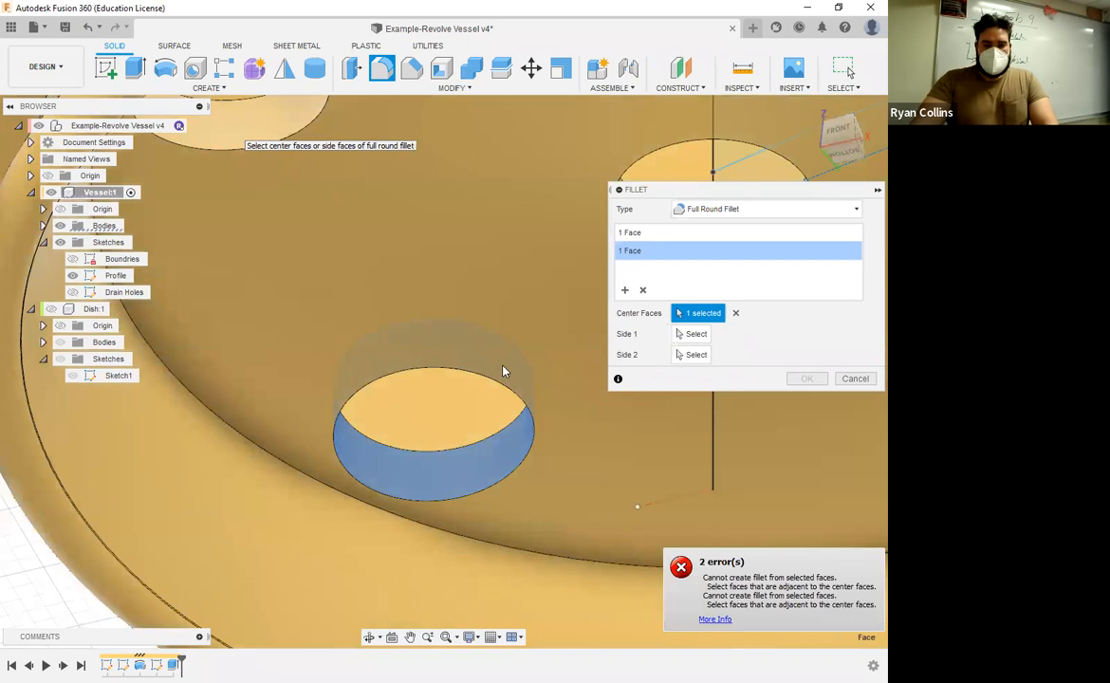
{"action": "scroll", "coordinate": [500, 362], "scroll_direction": "down", "scroll_amount": 5}
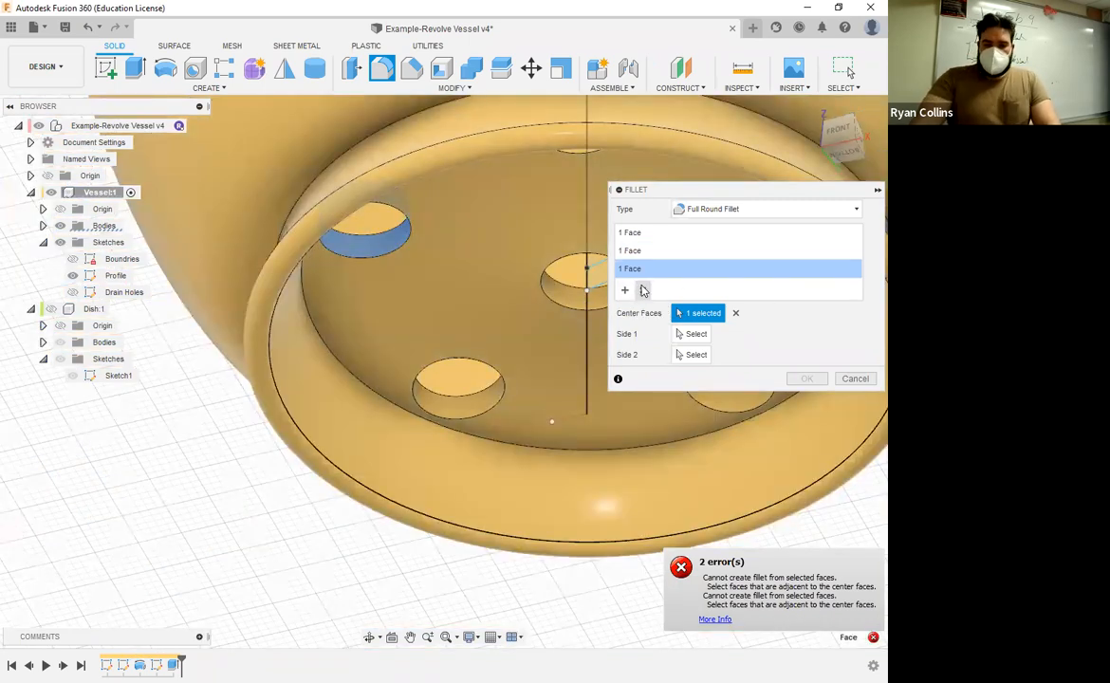
Step: Remove the outer holes' selection sets and try to create the full round fillet on the central hole only
{"action": "left_click", "coordinate": [643, 290]}
{"action": "left_click", "coordinate": [644, 290]}
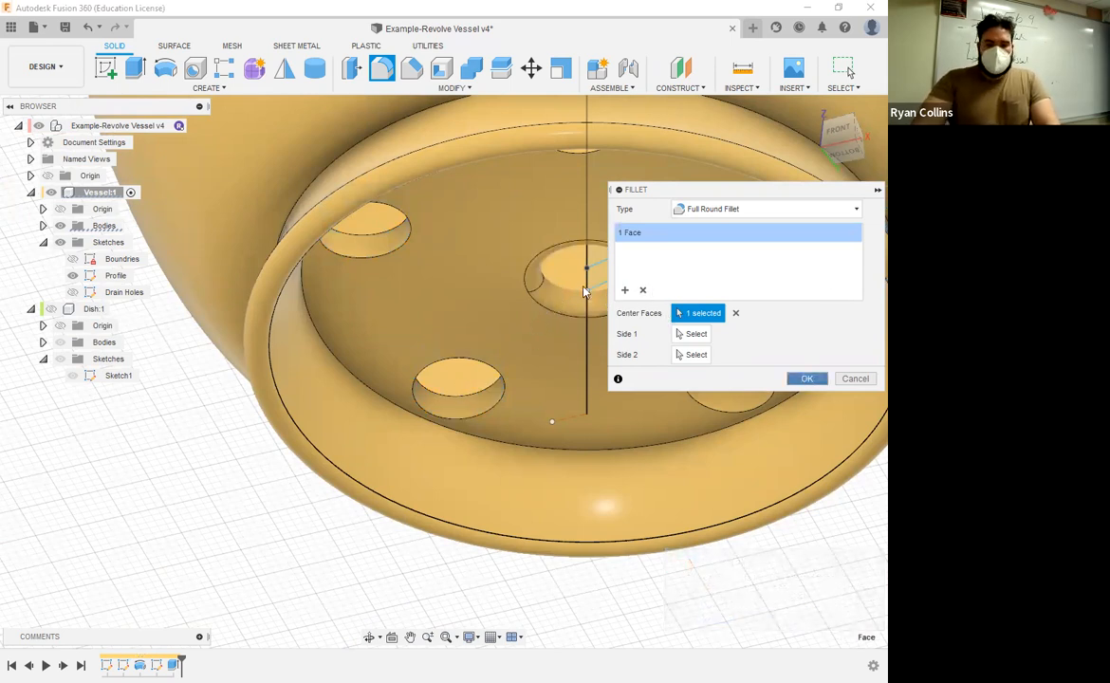
{"action": "left_click", "coordinate": [806, 380]}
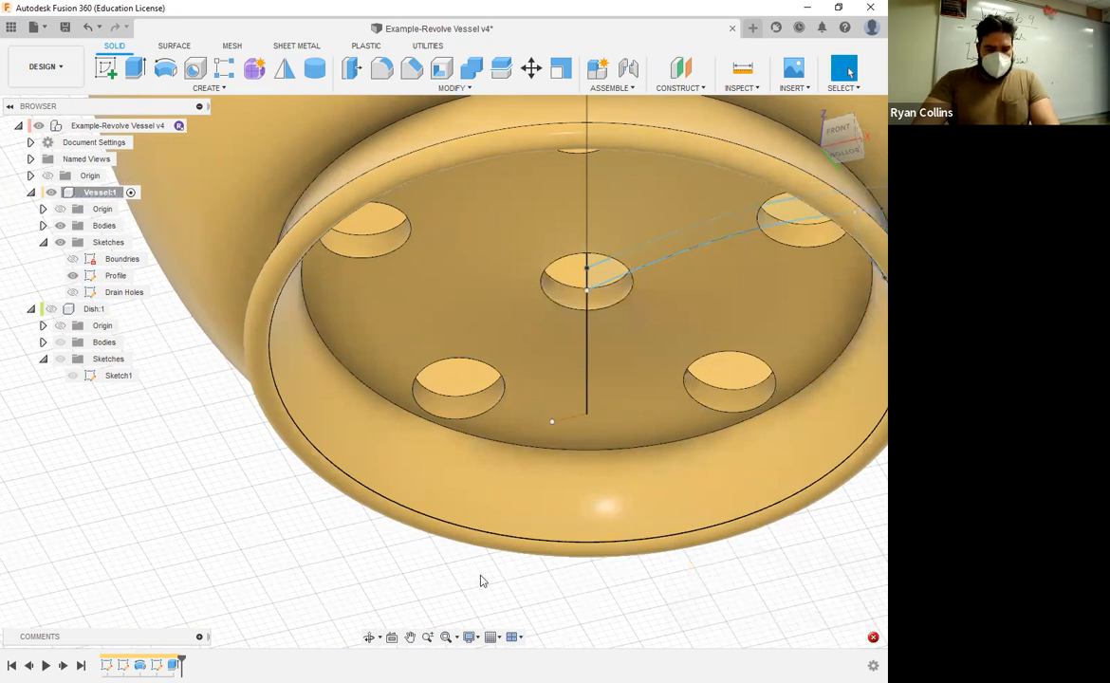
Step: Fillet the inner wall faces of all six drain holes in the vessel's base with a constant 1 mm radius
{"action": "left_click", "coordinate": [872, 638]}
{"action": "key", "text": "Escape"}
{"action": "right_click", "coordinate": [706, 607]}
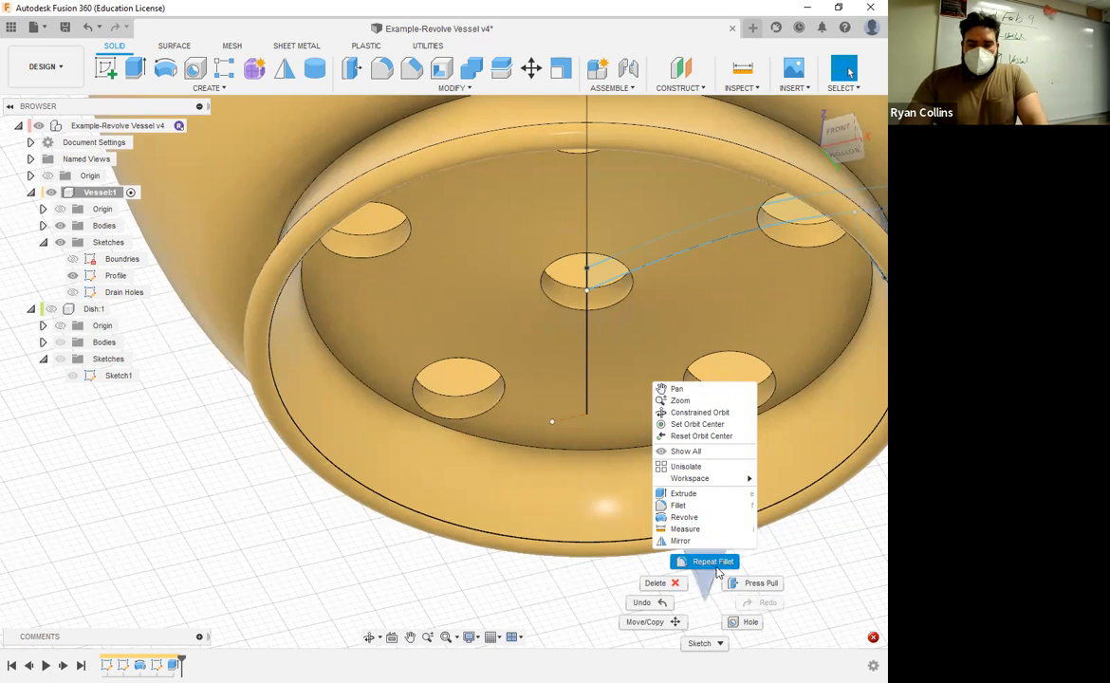
{"action": "left_click", "coordinate": [716, 567]}
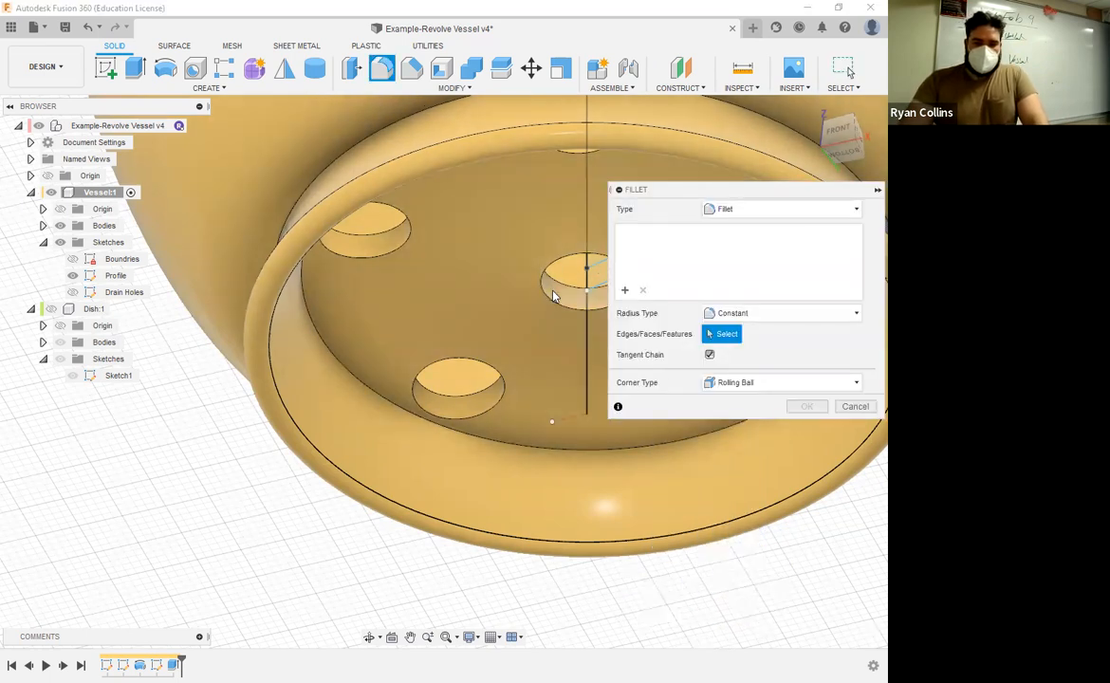
{"action": "left_click", "coordinate": [538, 352]}
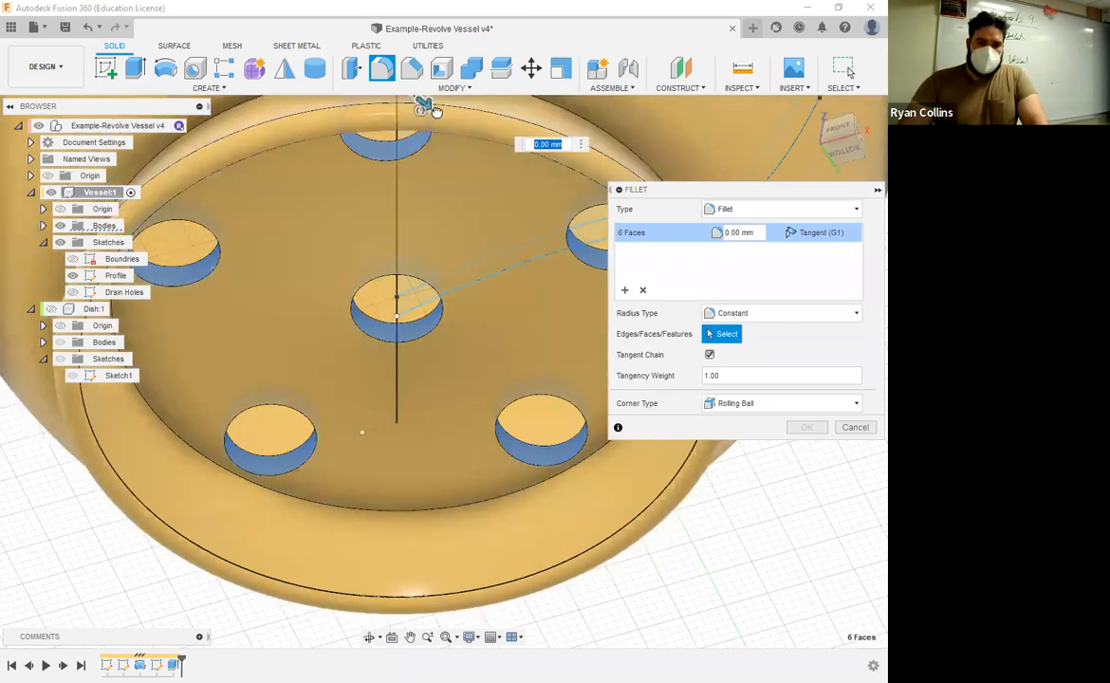
{"action": "type", "text": "4"}
{"action": "key", "text": "Return"}
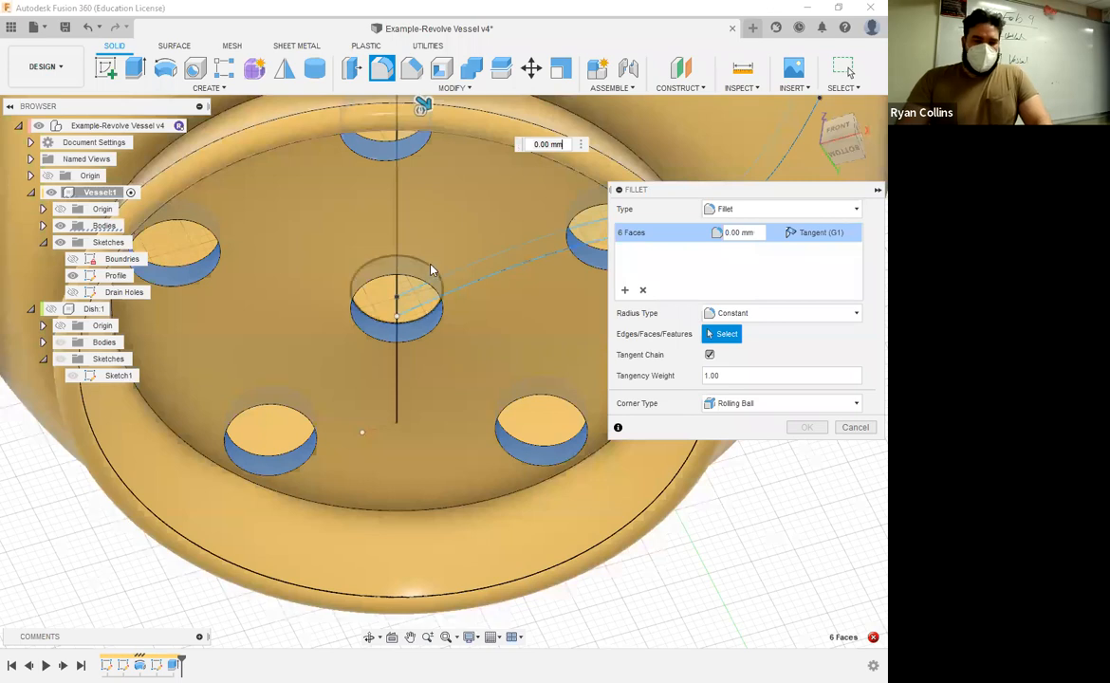
{"action": "middle_click_drag", "start_coordinate": [433, 270], "coordinate": [474, 328]}
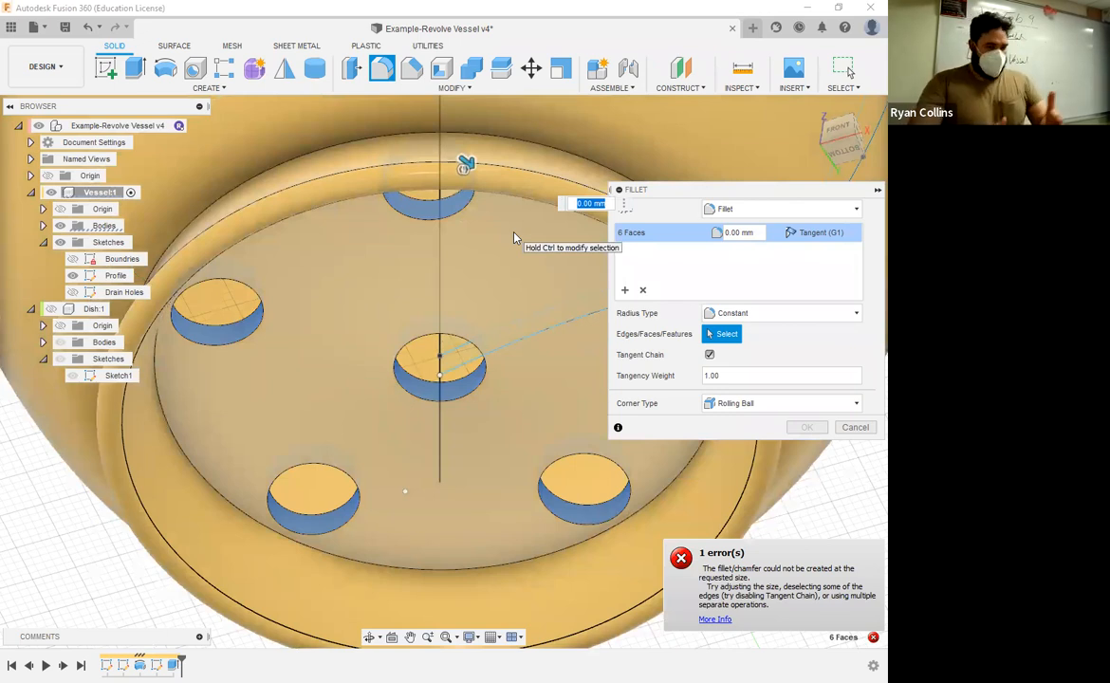
{"action": "type", "text": "1"}
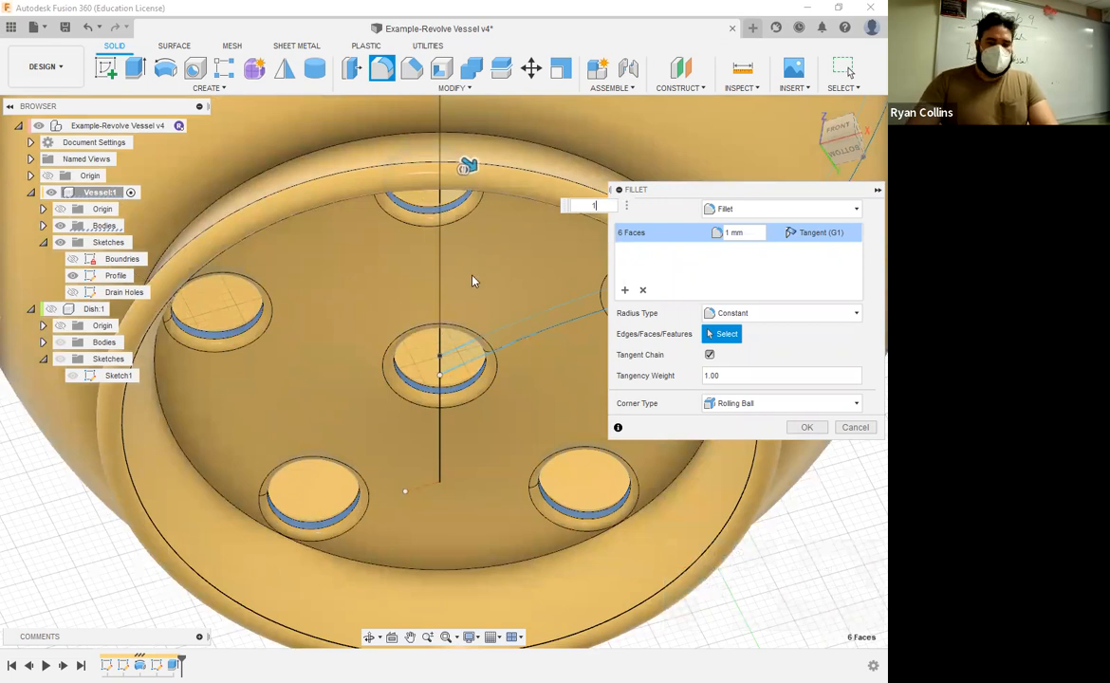
{"action": "left_click", "coordinate": [806, 428]}
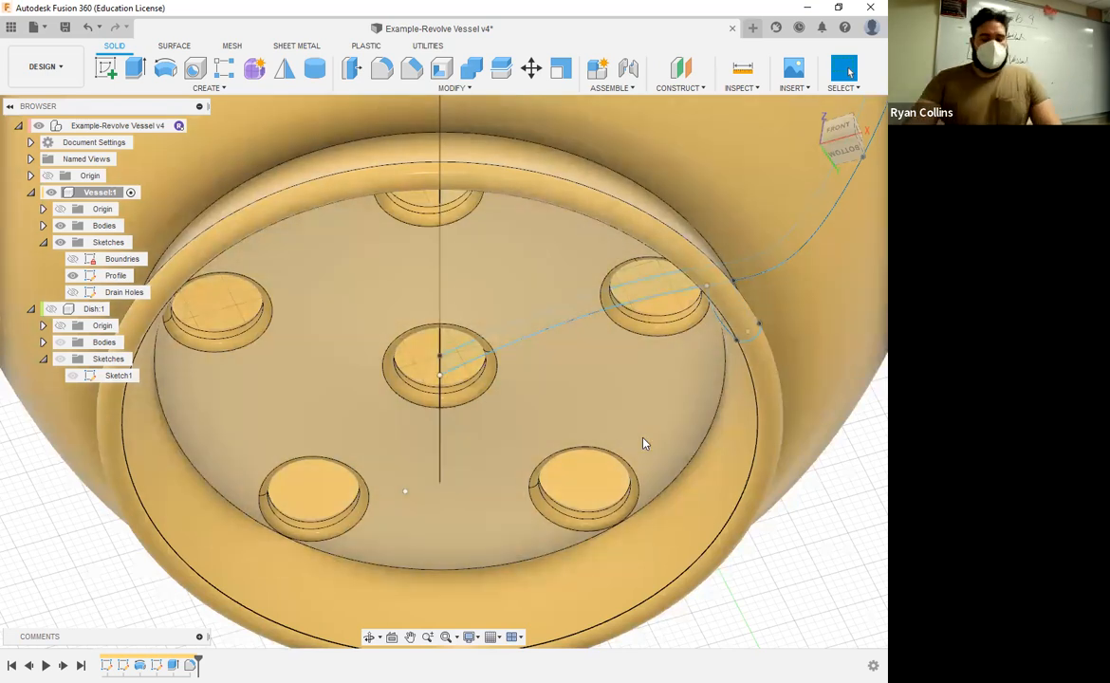
Step: Save a new version of the design with the description "Drainage Holes"
{"action": "key", "text": "ctrl+s"}
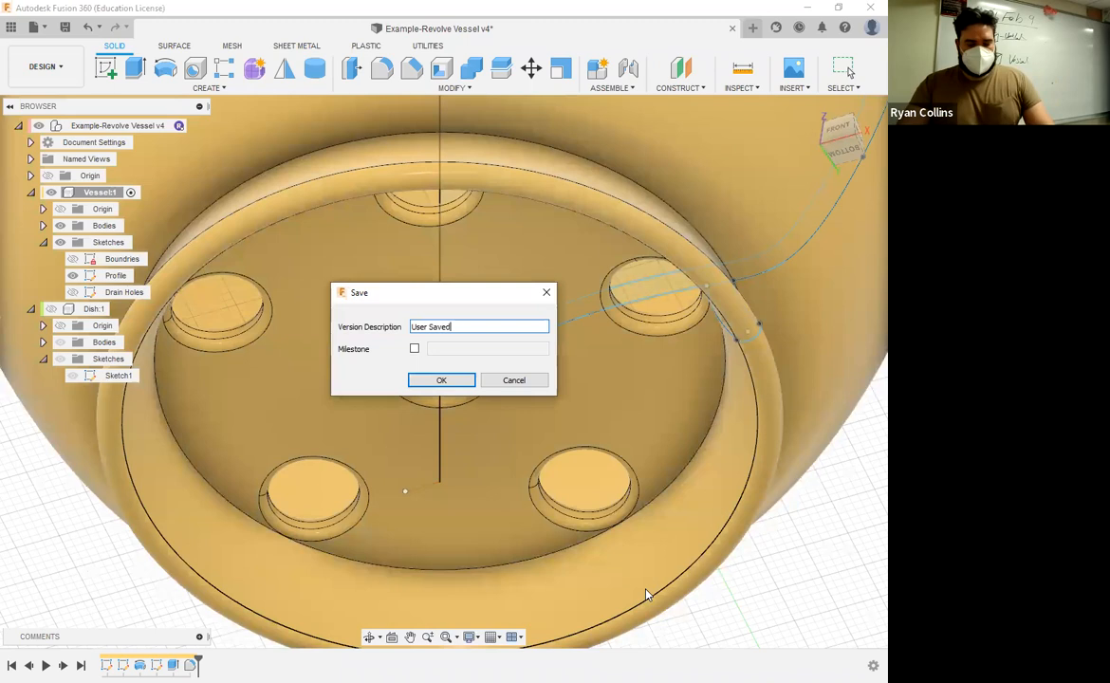
{"action": "key", "text": "BackSpace"}
{"action": "key", "text": "BackSpace"}
{"action": "key", "text": "BackSpace"}
{"action": "key", "text": "BackSpace"}
{"action": "key", "text": "BackSpace"}
{"action": "key", "text": "BackSpace"}
{"action": "key", "text": "BackSpace"}
{"action": "key", "text": "BackSpace"}
{"action": "key", "text": "BackSpace"}
{"action": "type", "text": "Drain"}
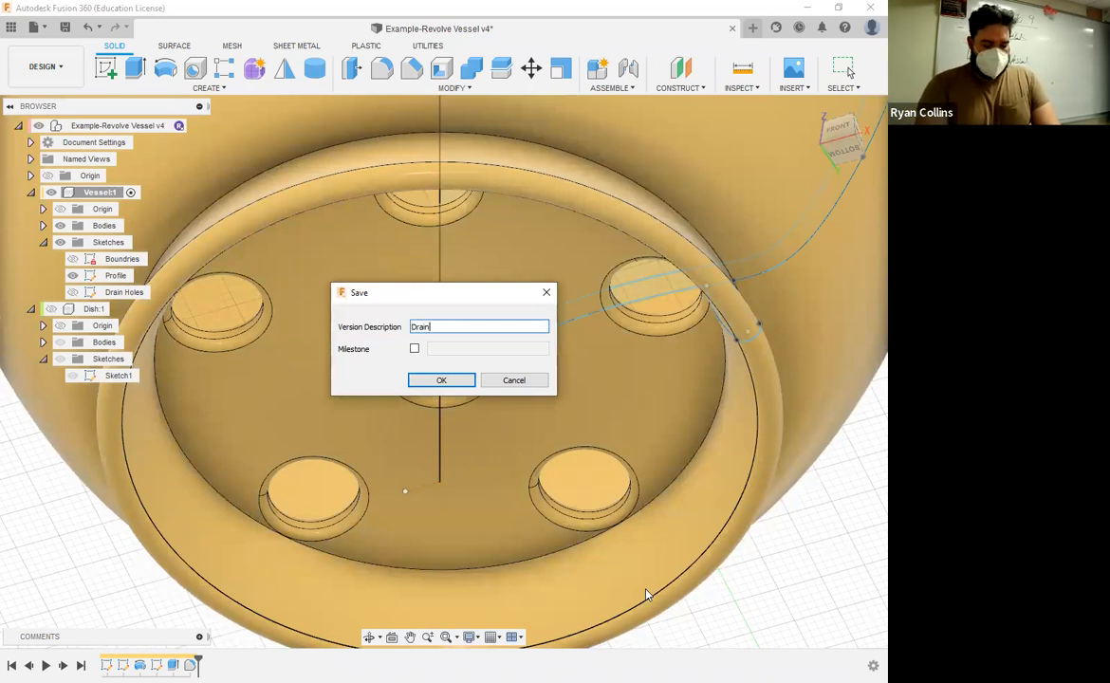
{"action": "type", "text": "age Holes"}
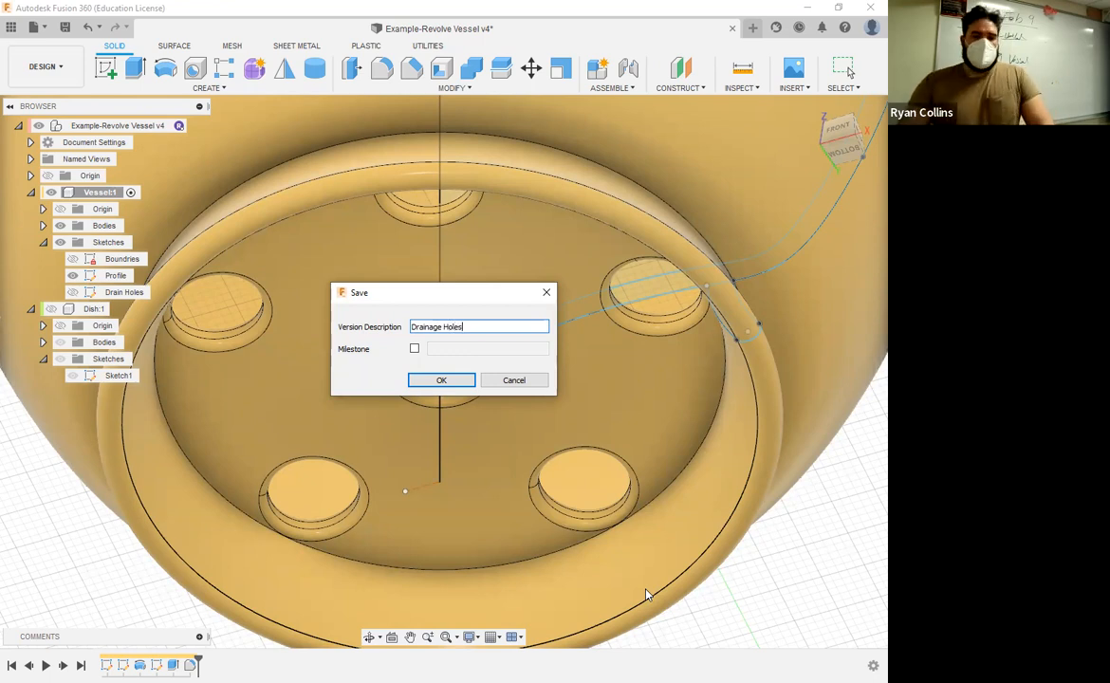
{"action": "key", "text": "Return"}
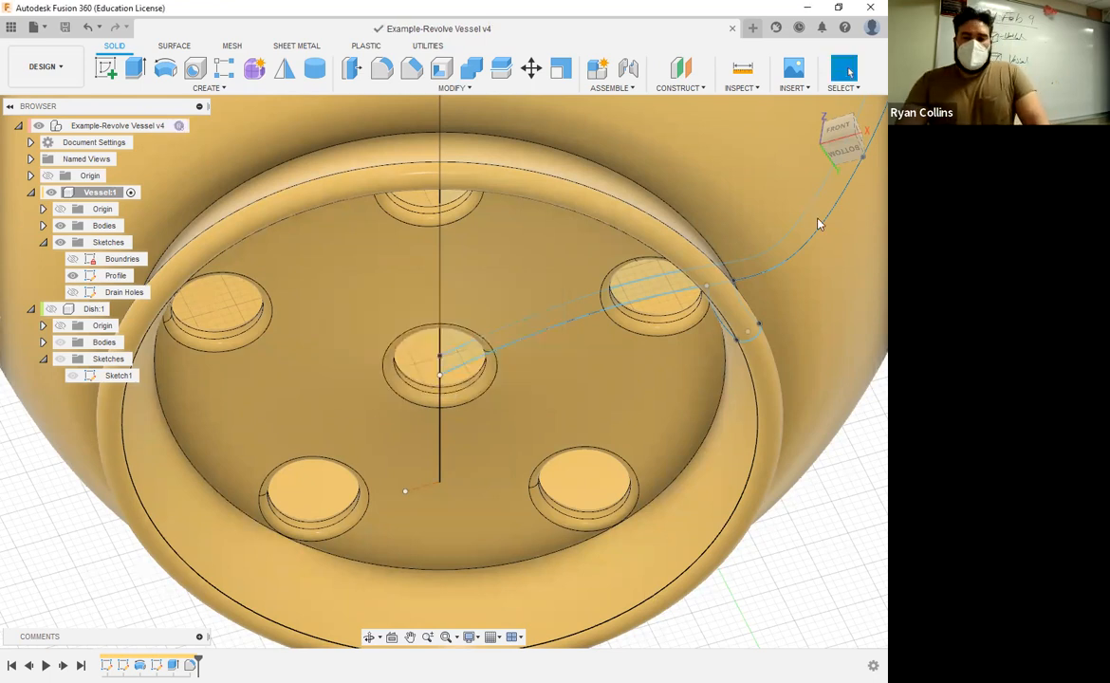
Step: Start a new sketch in the Vessel component and hide the Profile sketch to expose the origin planes
{"action": "middle_click_drag", "start_coordinate": [534, 437], "coordinate": [781, 251], "text": "shift"}
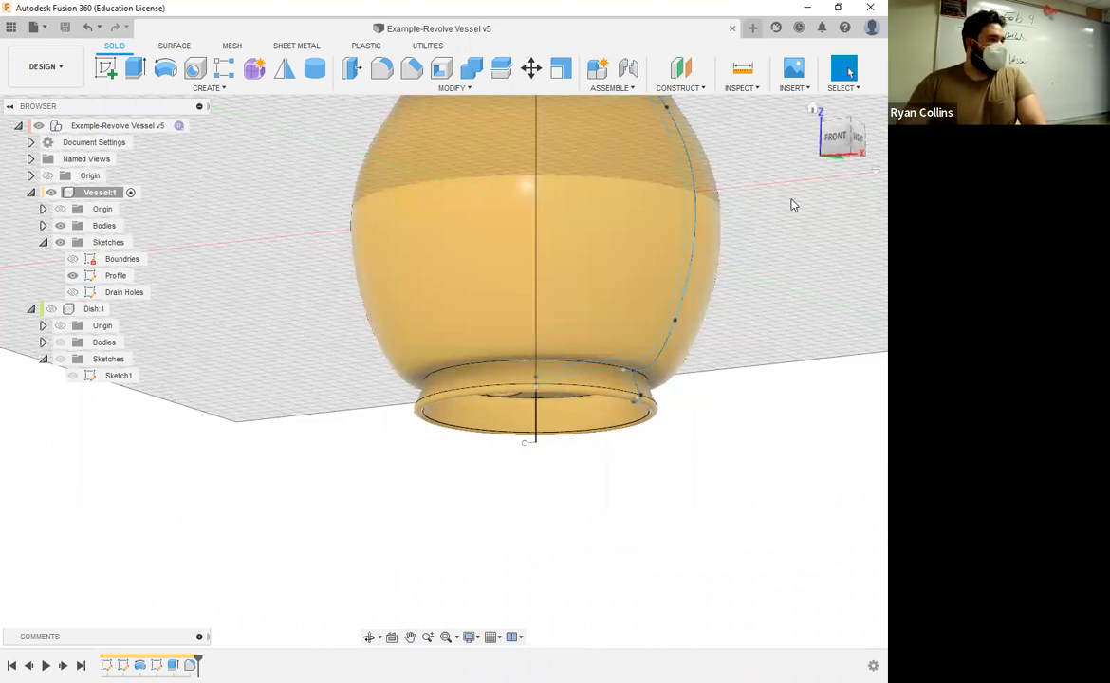
{"action": "middle_click_drag", "start_coordinate": [738, 396], "coordinate": [756, 383], "text": "shift"}
{"action": "middle_click_drag", "start_coordinate": [748, 345], "coordinate": [642, 322], "text": "shift"}
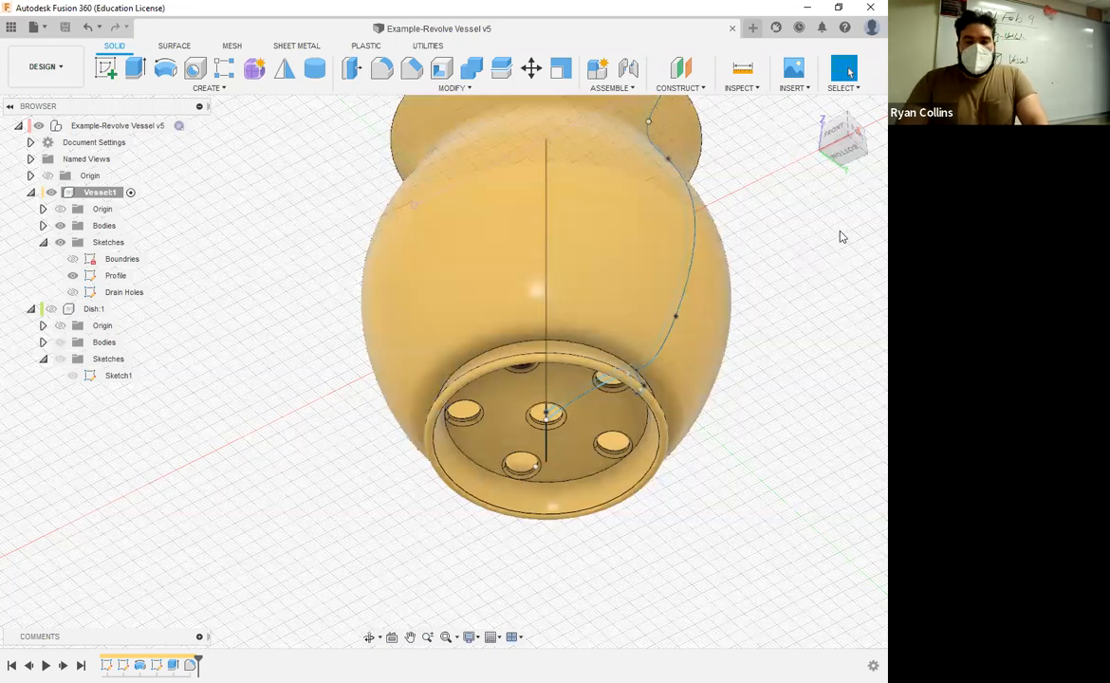
{"action": "middle_click_drag", "start_coordinate": [659, 481], "coordinate": [530, 428], "text": "shift"}
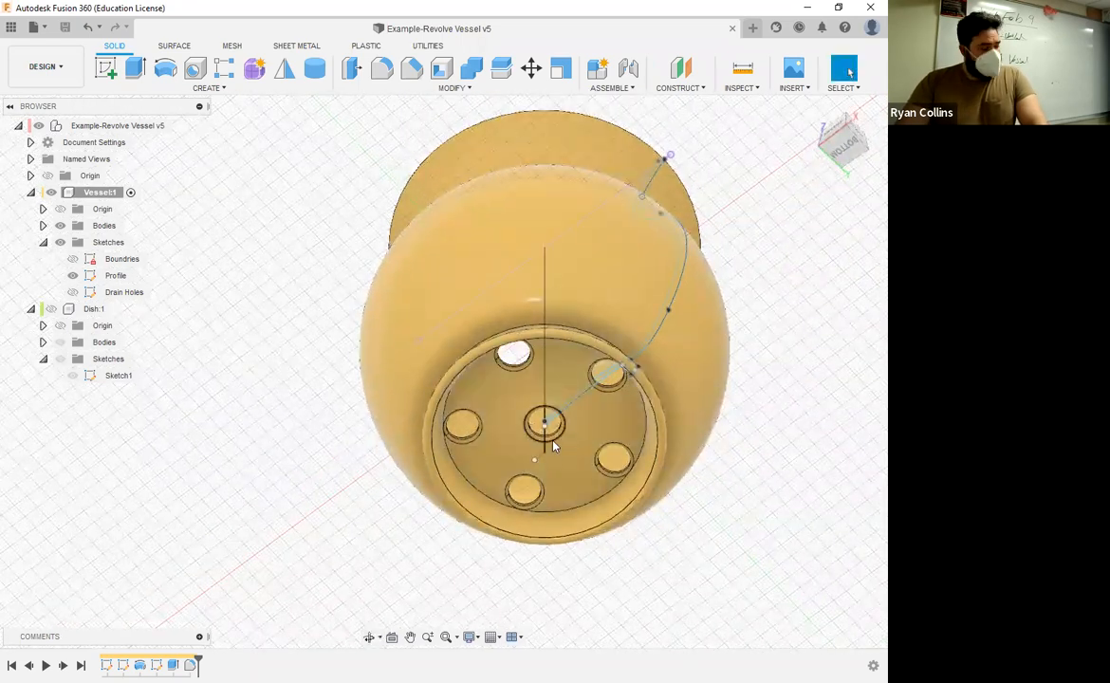
{"action": "middle_click_drag", "start_coordinate": [770, 342], "coordinate": [805, 479], "text": "shift"}
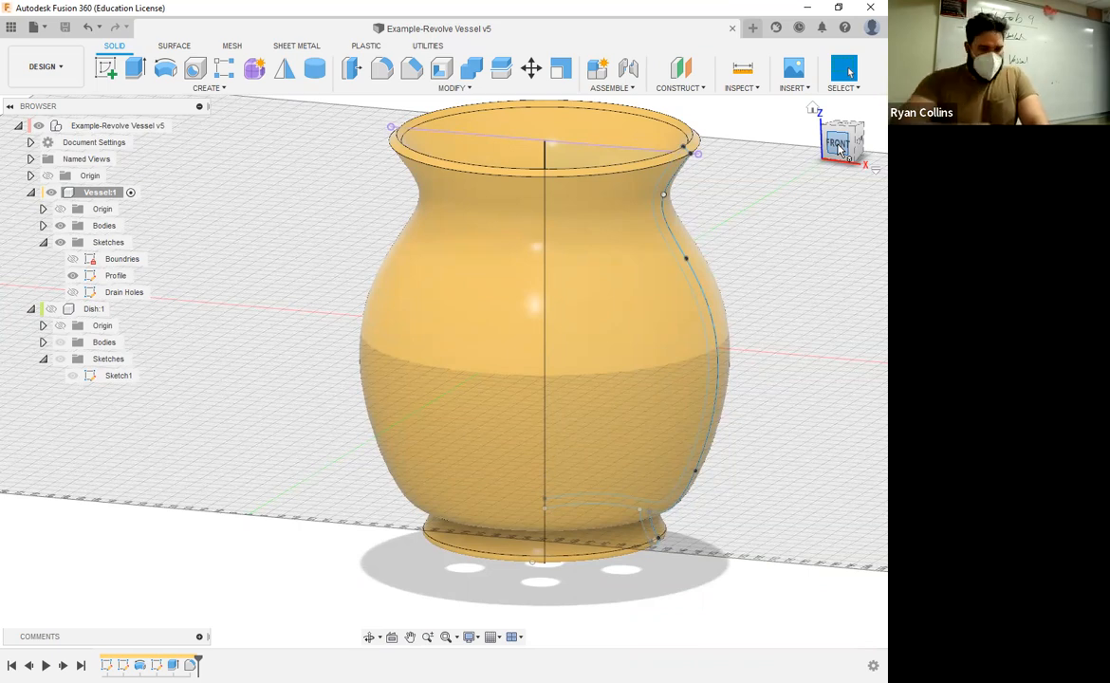
{"action": "left_click", "coordinate": [838, 147]}
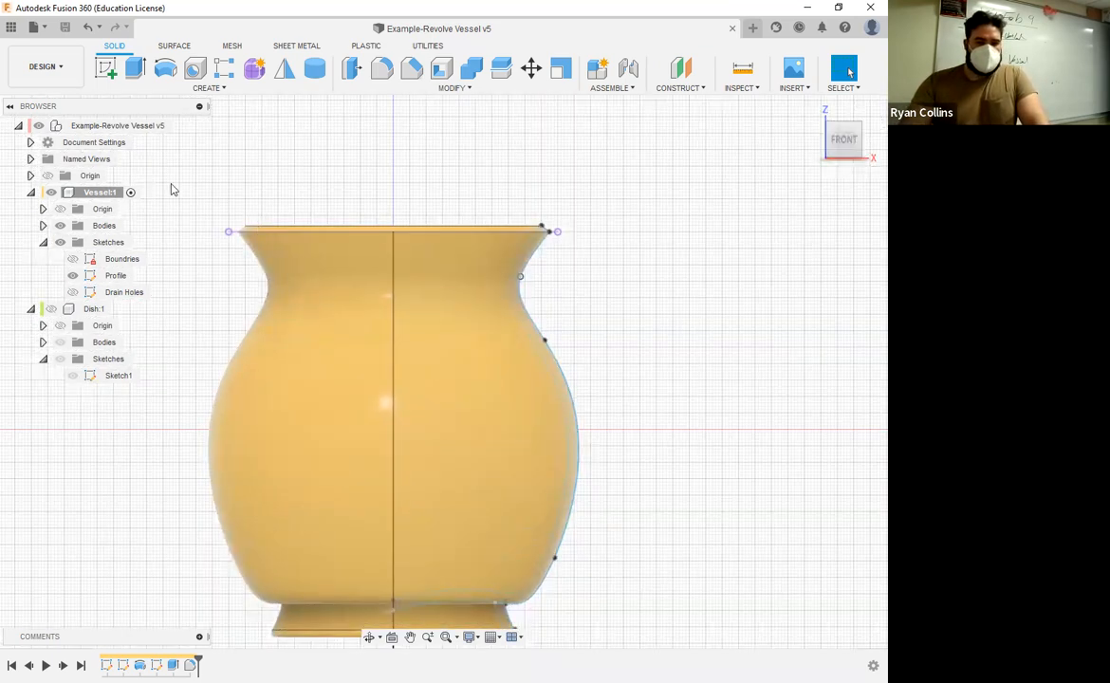
{"action": "left_click", "coordinate": [112, 76]}
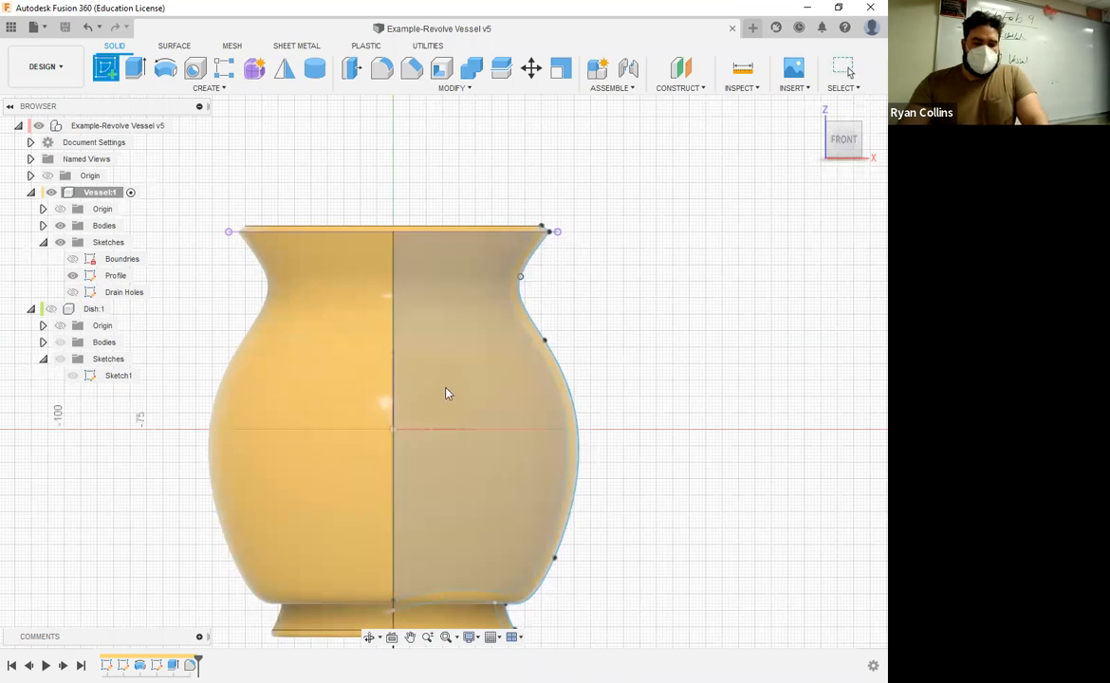
{"action": "middle_click_drag", "start_coordinate": [436, 382], "coordinate": [432, 425], "text": "shift"}
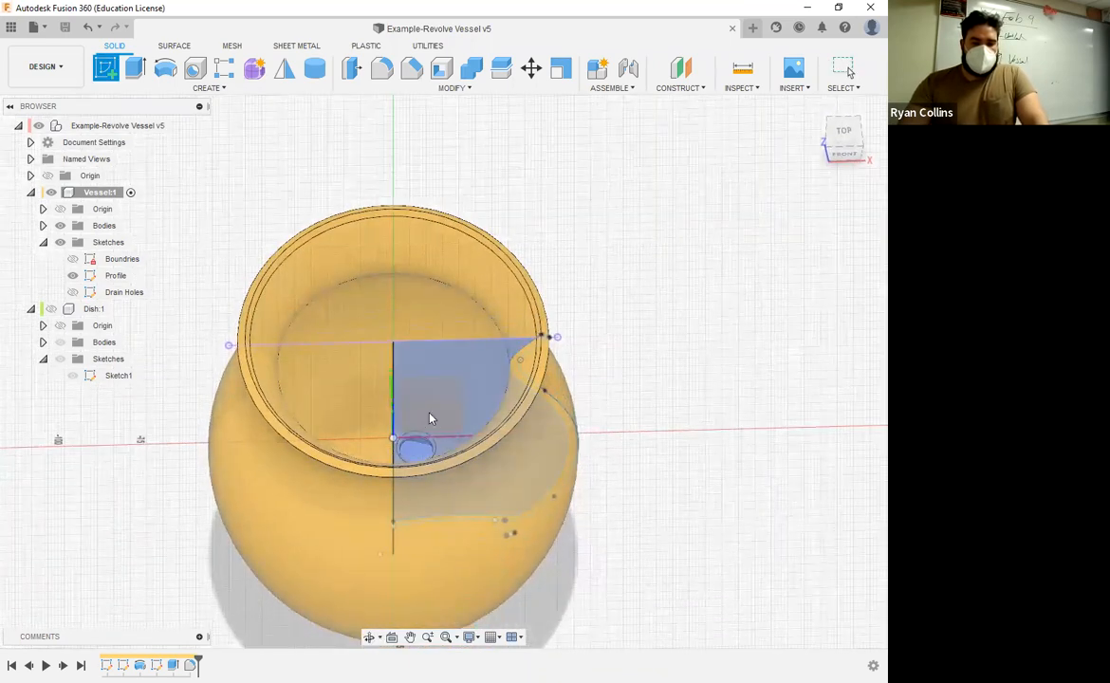
{"action": "left_click", "coordinate": [115, 275]}
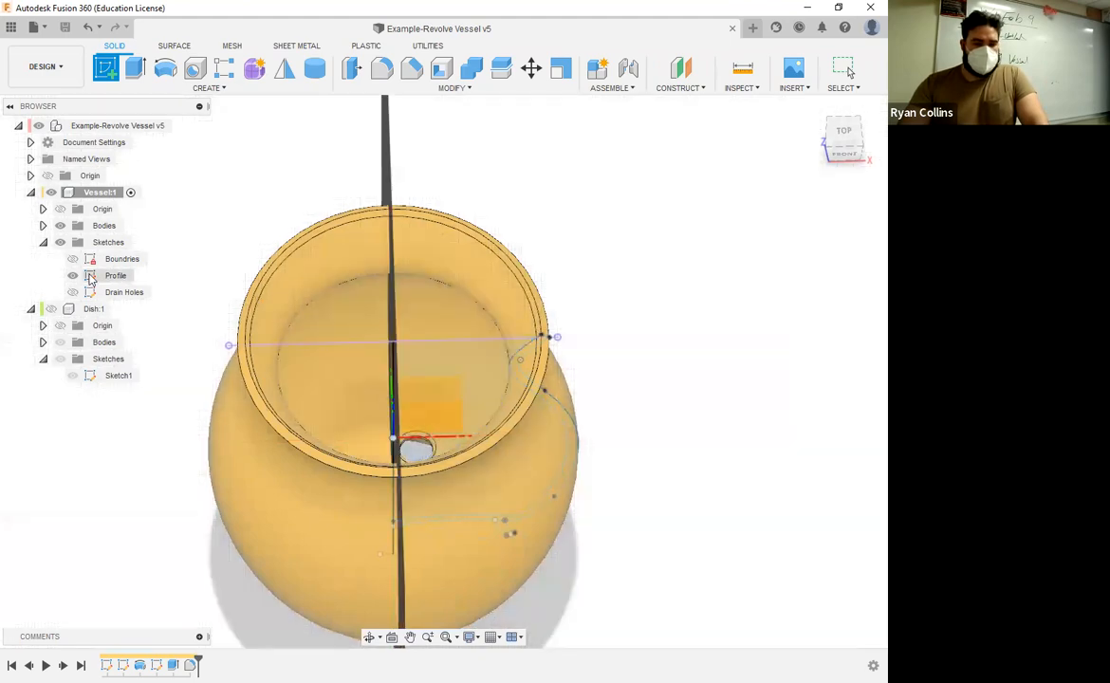
{"action": "left_click", "coordinate": [72, 276]}
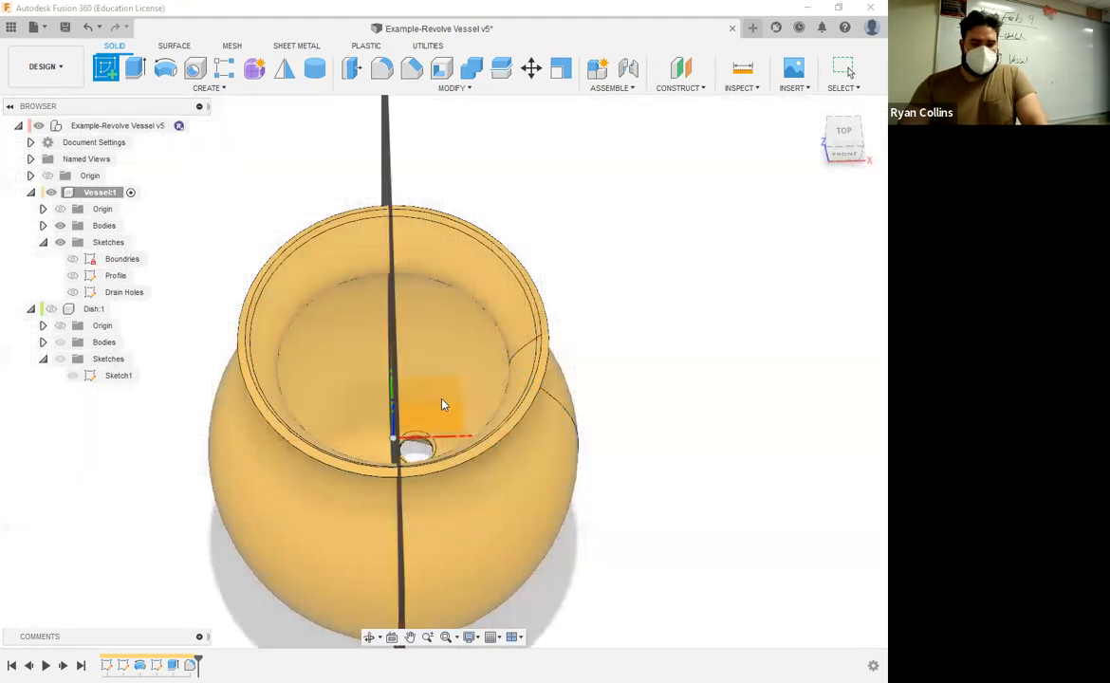
Step: Hide the vessel's bodies, place the sketch on the front XZ plane, and show the bodies again in front view
{"action": "middle_click_drag", "start_coordinate": [449, 390], "coordinate": [425, 390], "text": "shift"}
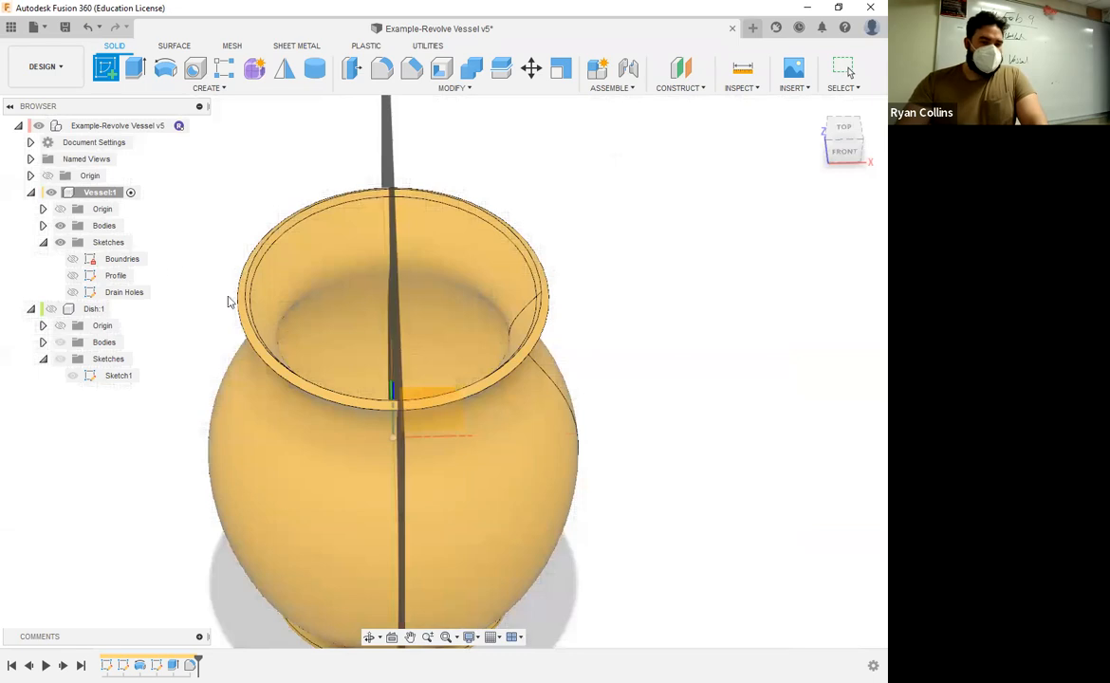
{"action": "left_click", "coordinate": [59, 226]}
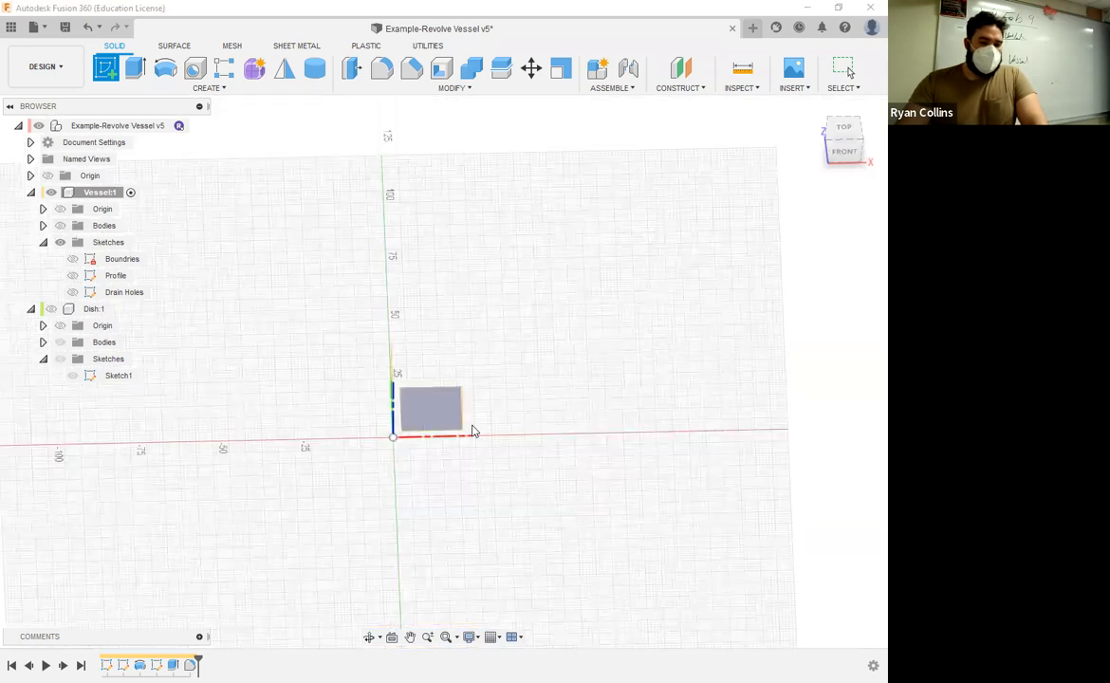
{"action": "left_click", "coordinate": [414, 413]}
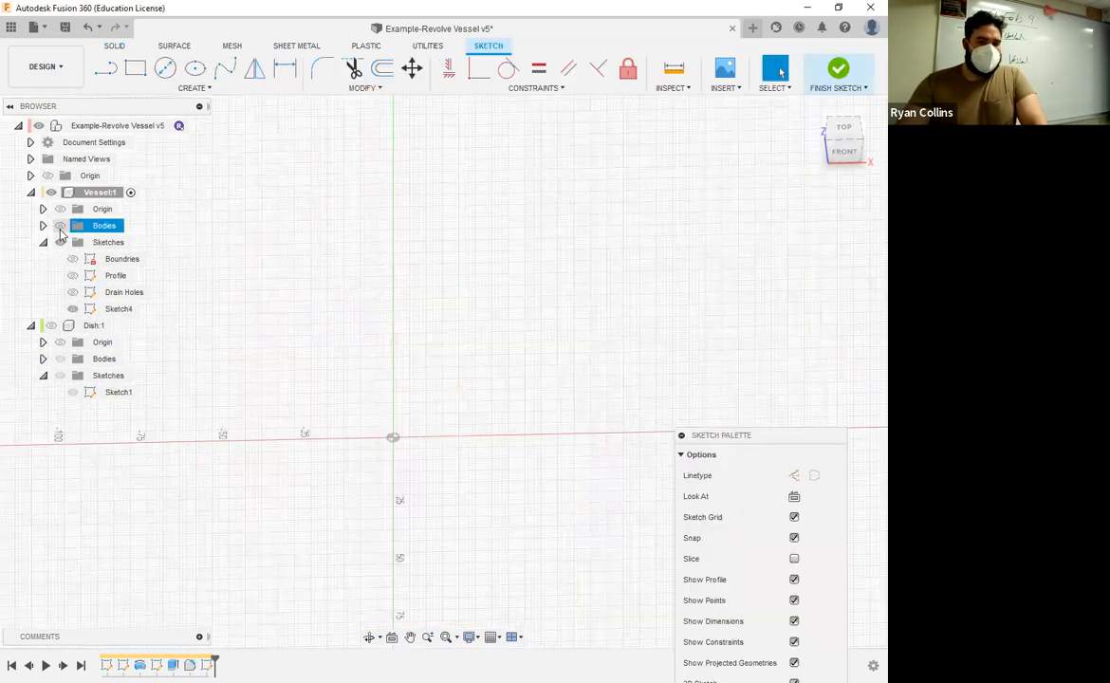
{"action": "left_click", "coordinate": [60, 225]}
{"action": "left_click", "coordinate": [844, 154]}
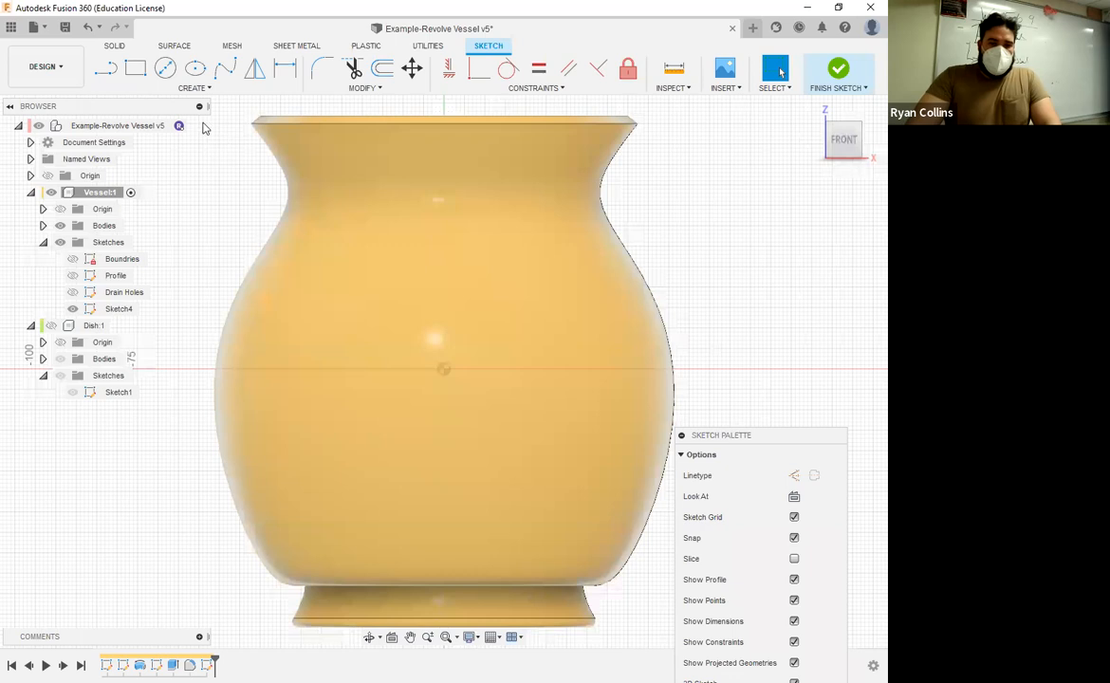
Step: Draw an S-shaped fit point spline through five points down the middle of the vessel, from below the neck to above the foot
{"action": "left_click", "coordinate": [225, 69]}
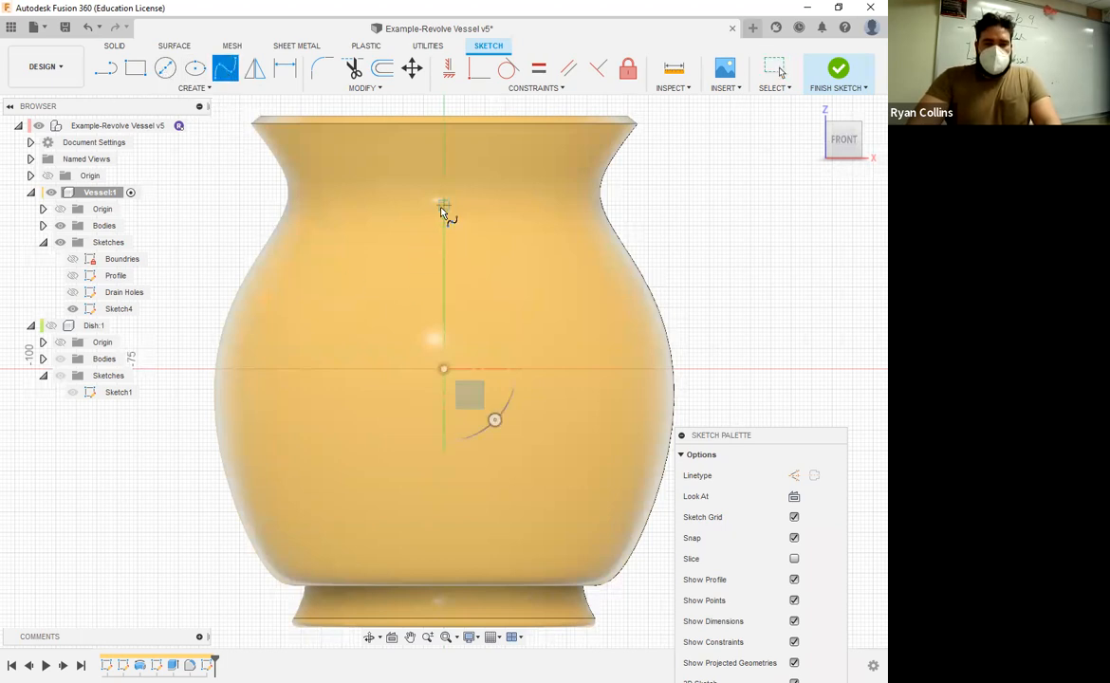
{"action": "left_click", "coordinate": [403, 223]}
{"action": "left_click", "coordinate": [390, 312]}
{"action": "left_click", "coordinate": [476, 381]}
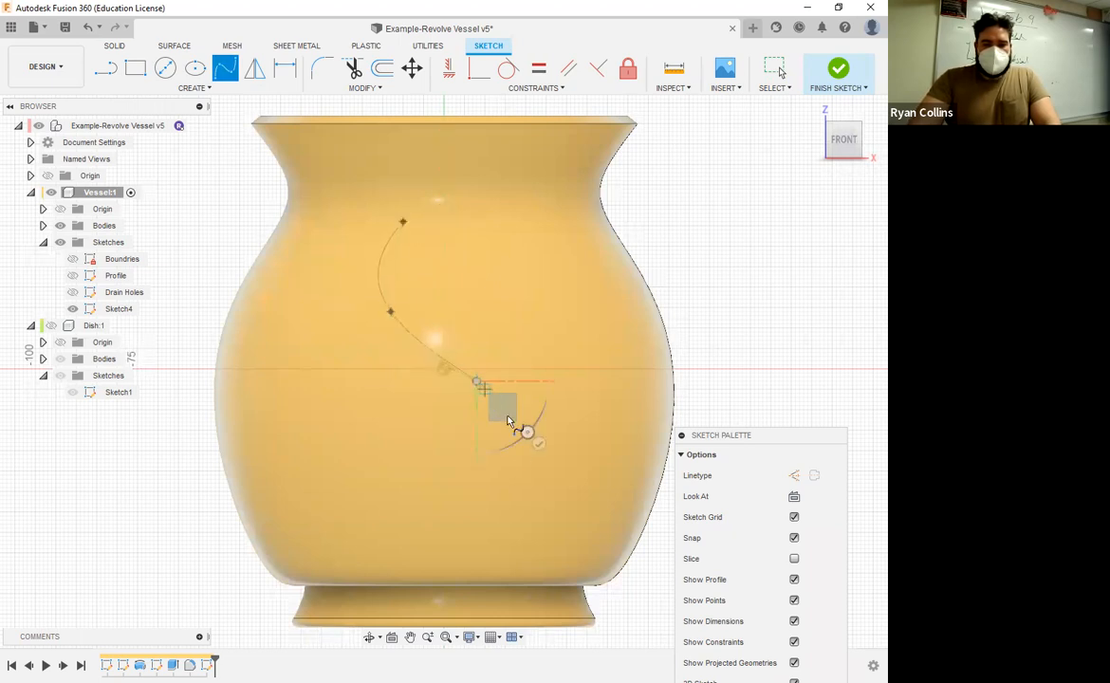
{"action": "left_click", "coordinate": [516, 479]}
{"action": "left_click", "coordinate": [420, 556]}
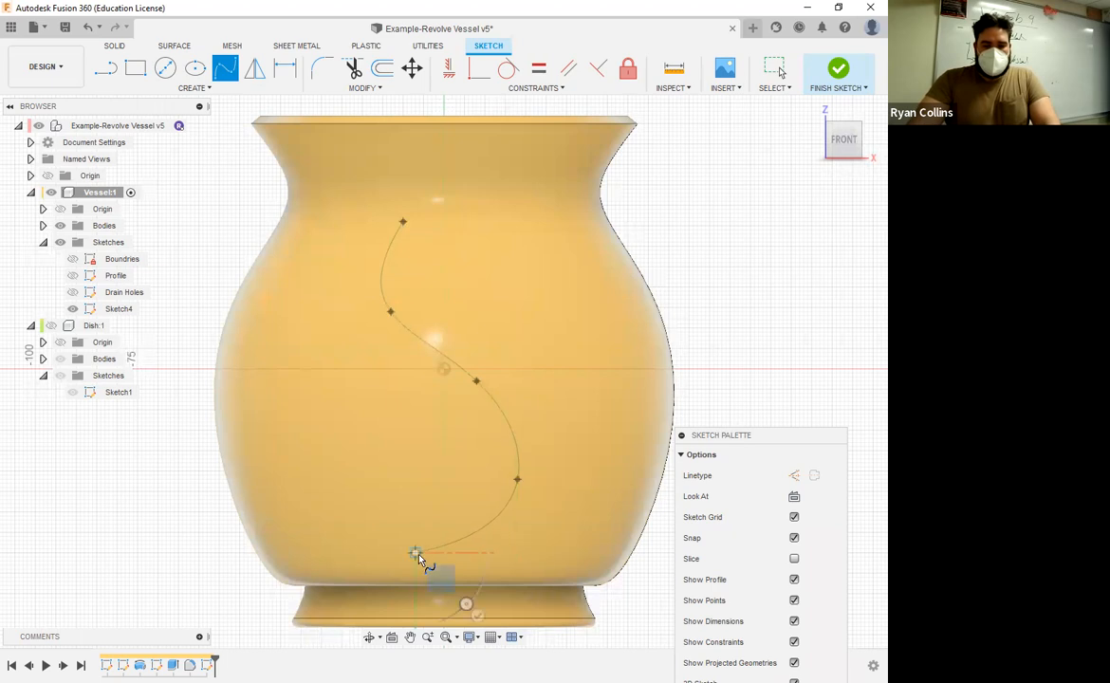
{"action": "key", "text": "Escape"}
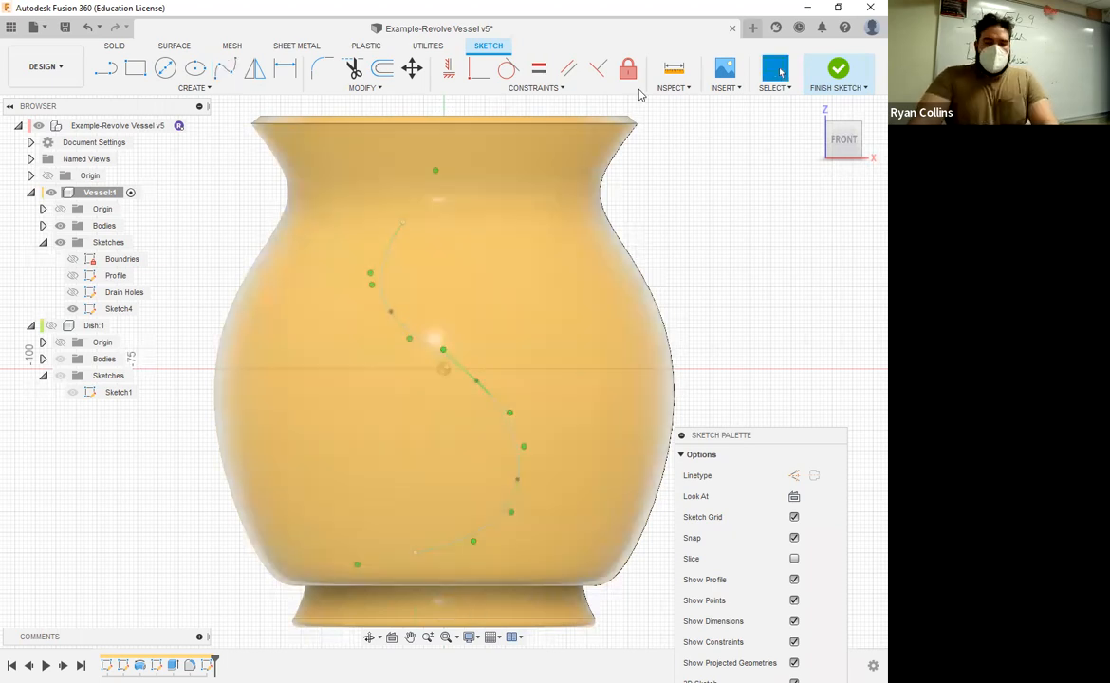
{"action": "left_click", "coordinate": [195, 87]}
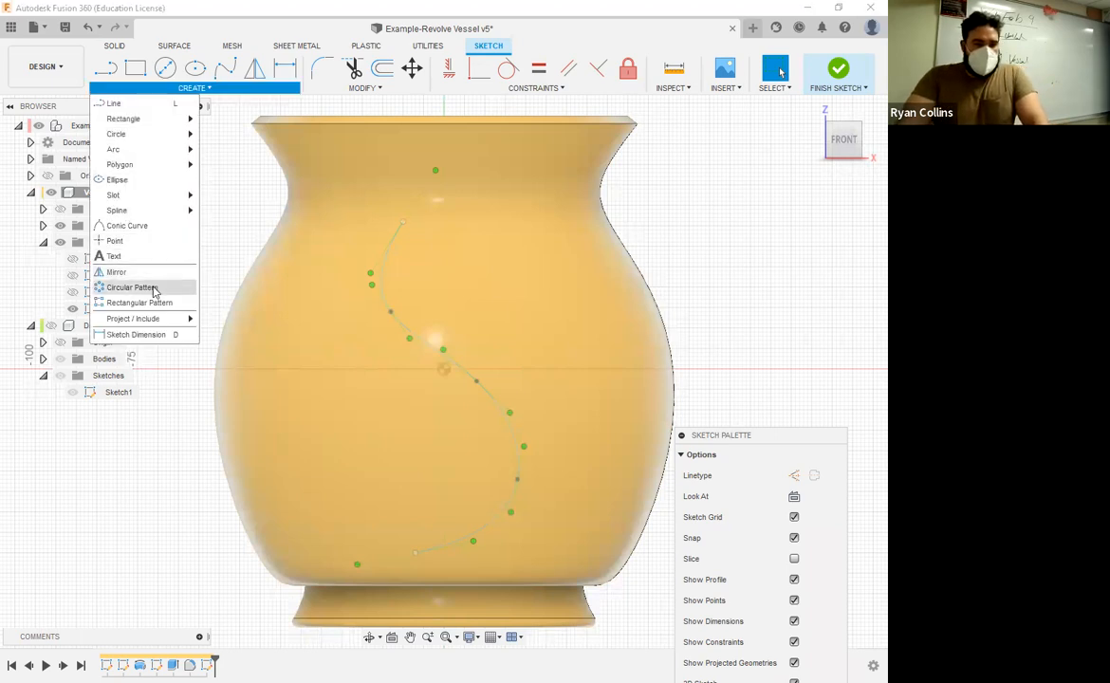
{"action": "left_click", "coordinate": [150, 287]}
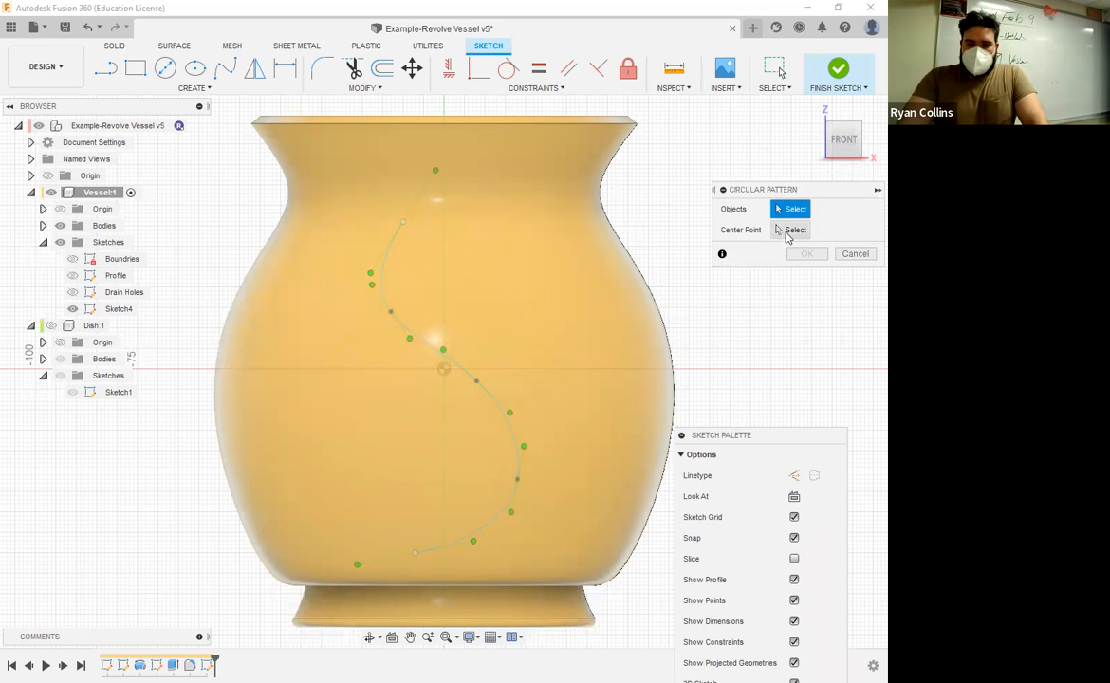
{"action": "left_click", "coordinate": [852, 254]}
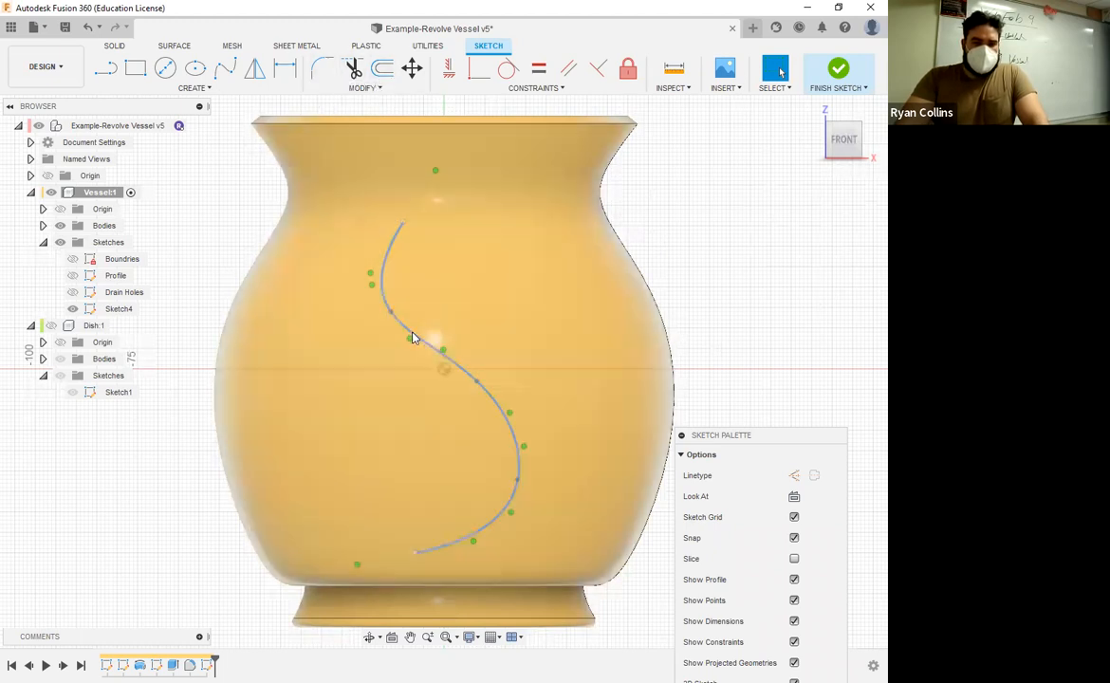
Step: Offset the S-shaped spline by -8 mm to add a parallel curve on its left side
{"action": "left_click", "coordinate": [383, 69]}
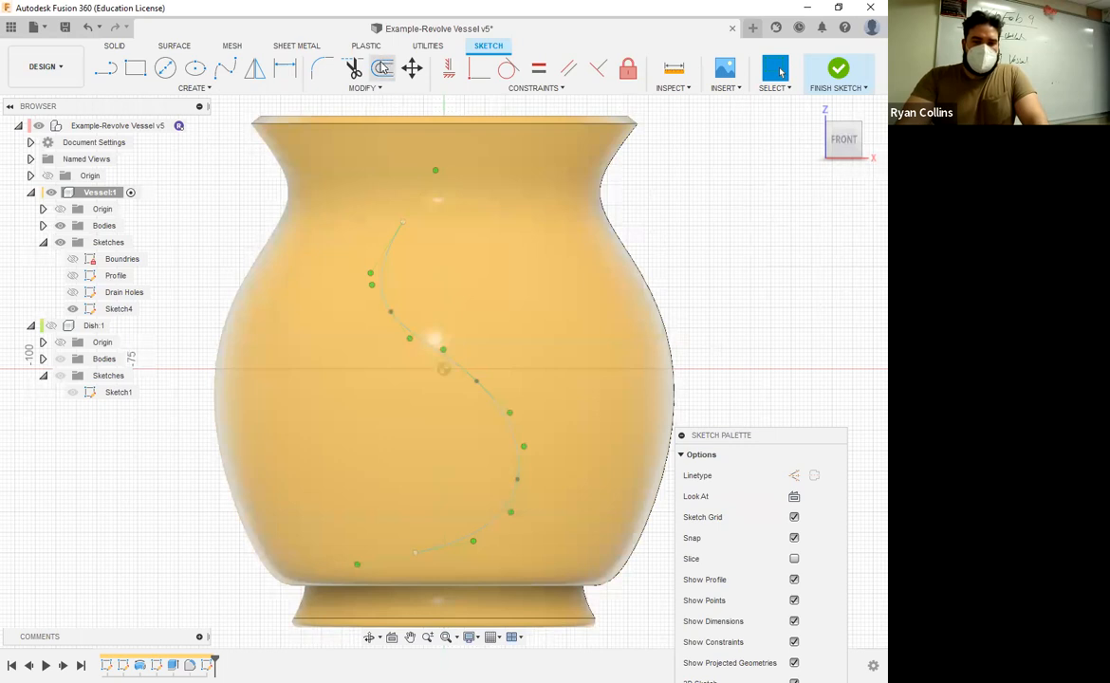
{"action": "left_click", "coordinate": [412, 308]}
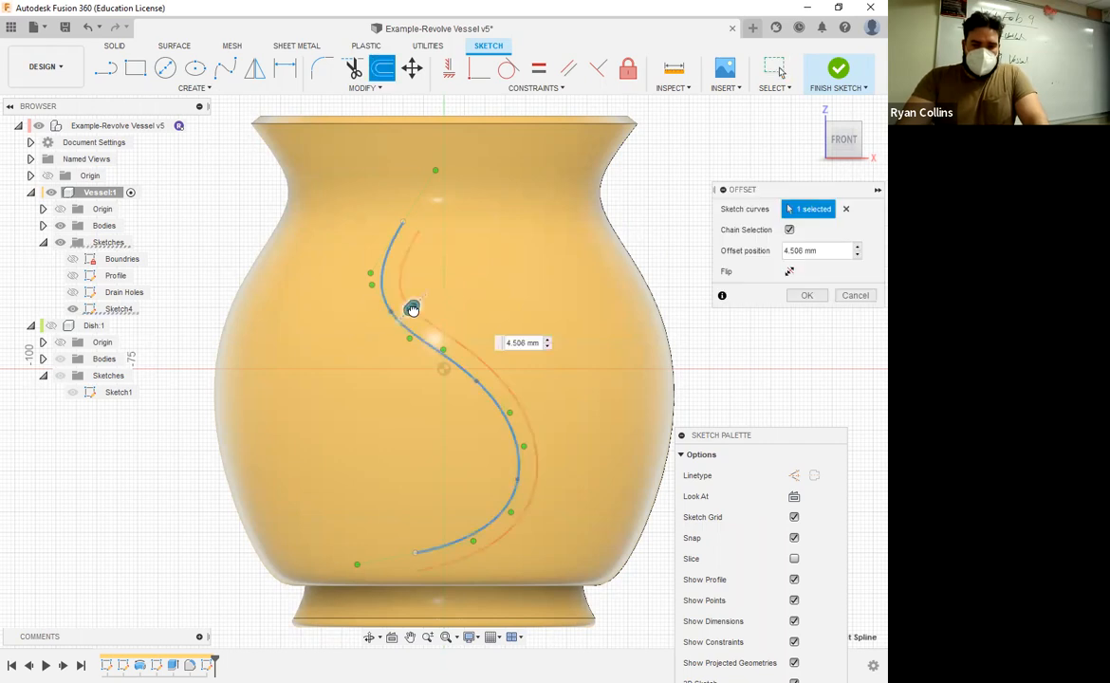
{"action": "left_click_drag", "start_coordinate": [412, 308], "coordinate": [357, 320]}
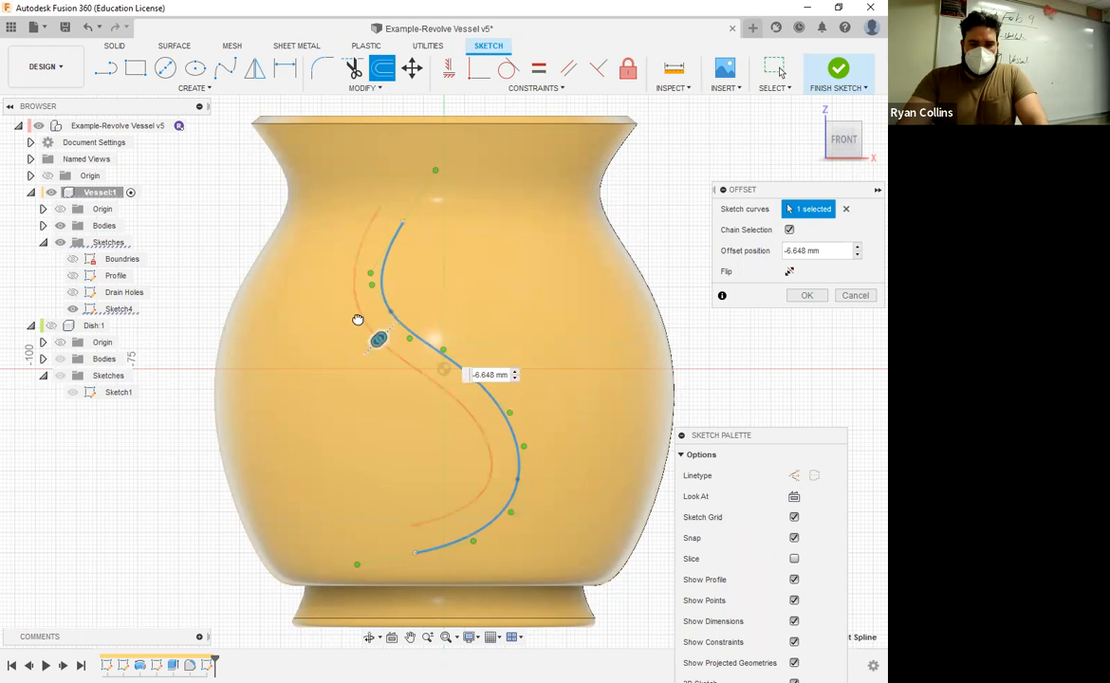
{"action": "type", "text": "-"}
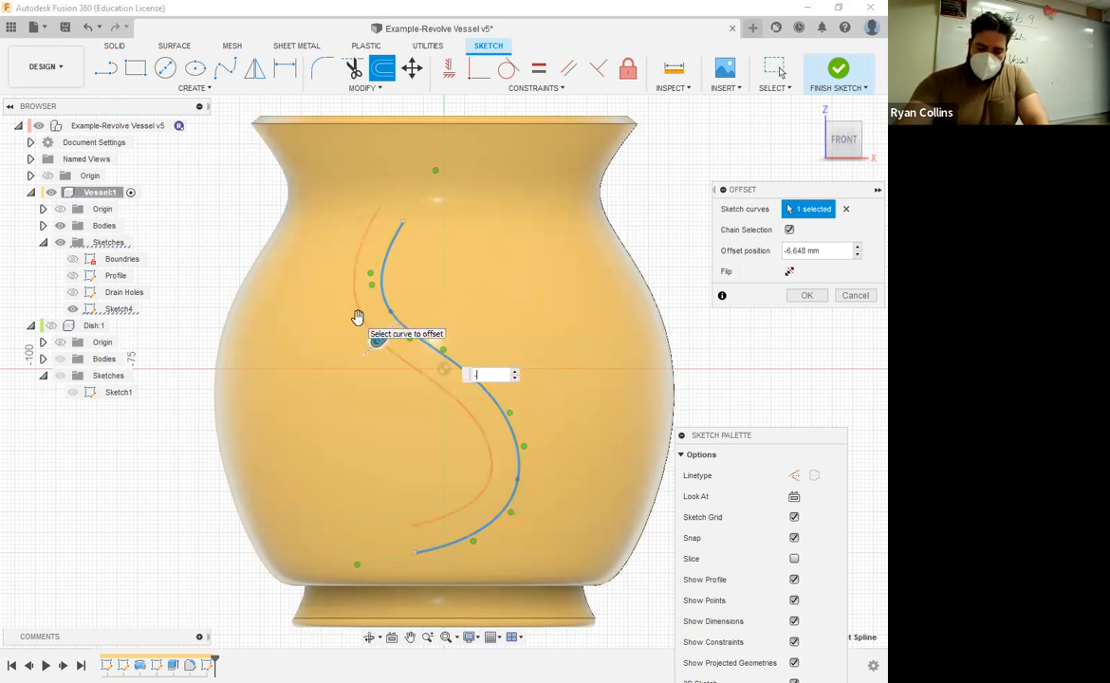
{"action": "type", "text": "8"}
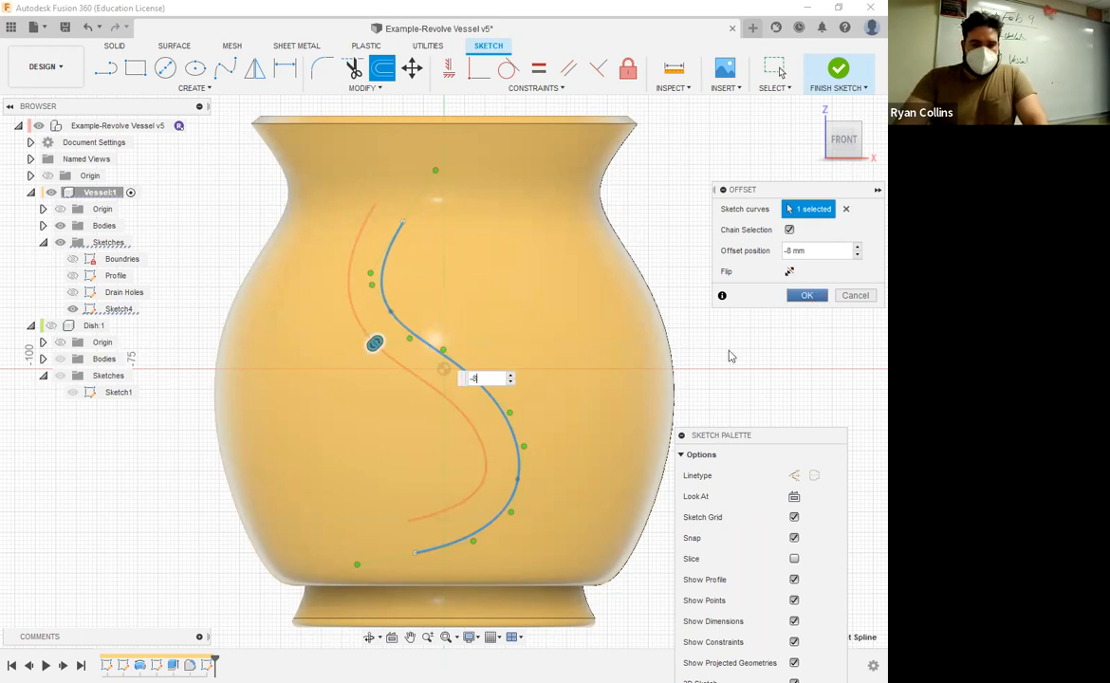
{"action": "key", "text": "Return"}
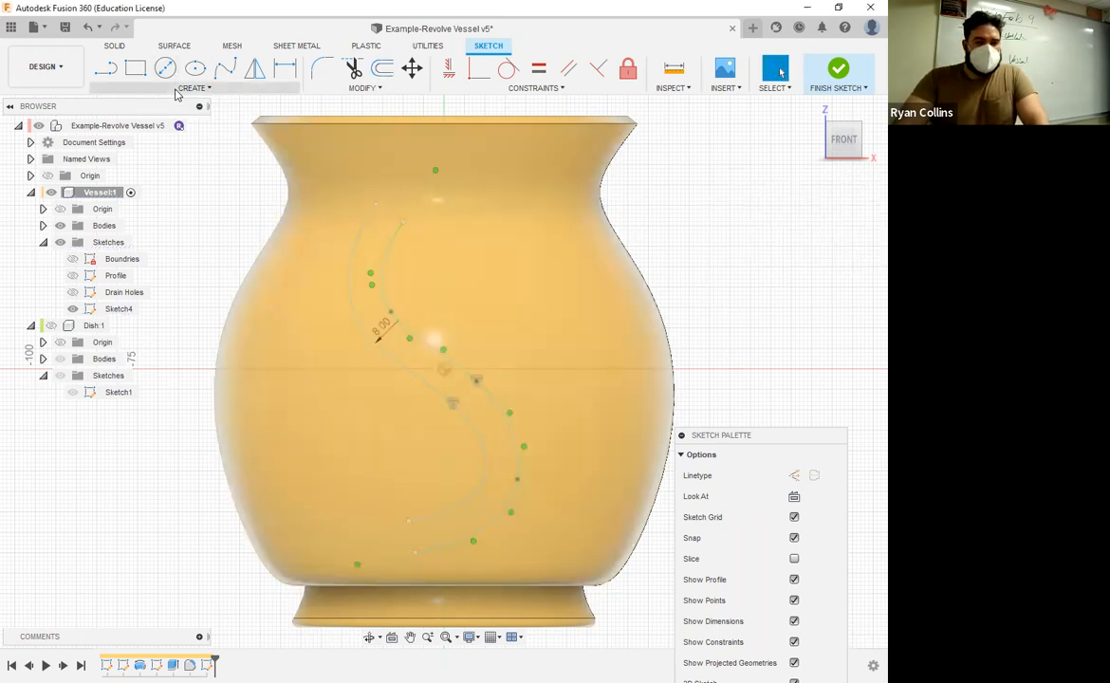
Step: Draw a two-point circle between the spline endpoints at the upper end and another at the lower end of the S shape
{"action": "left_click", "coordinate": [180, 89]}
{"action": "mouse_move", "coordinate": [137, 138]}
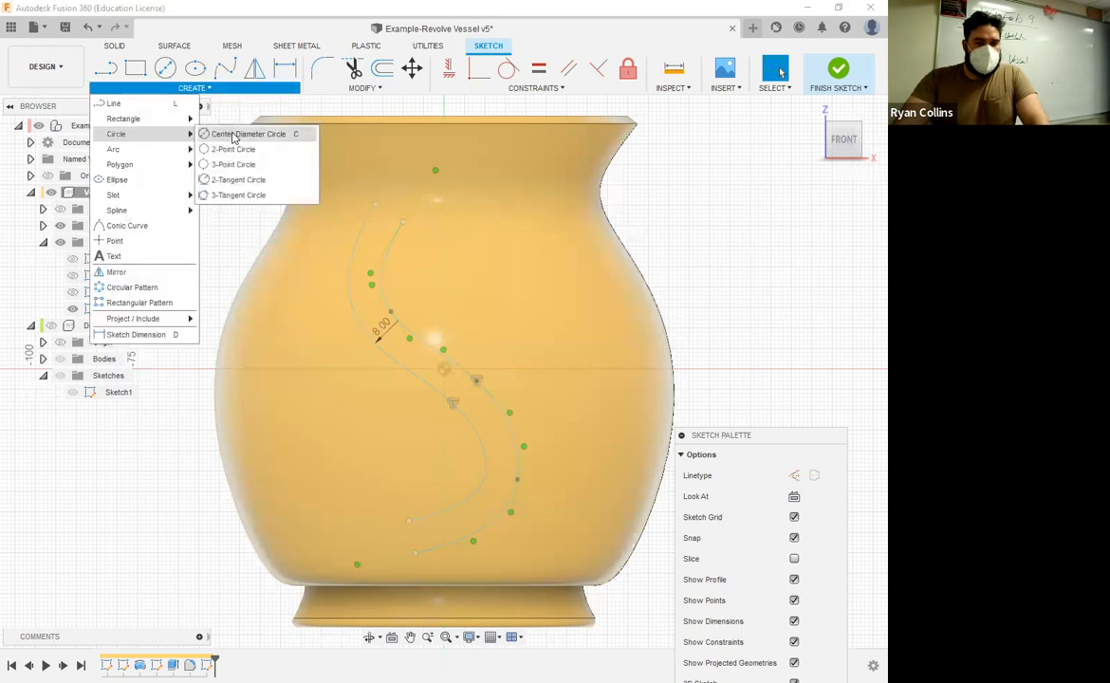
{"action": "left_click", "coordinate": [228, 149]}
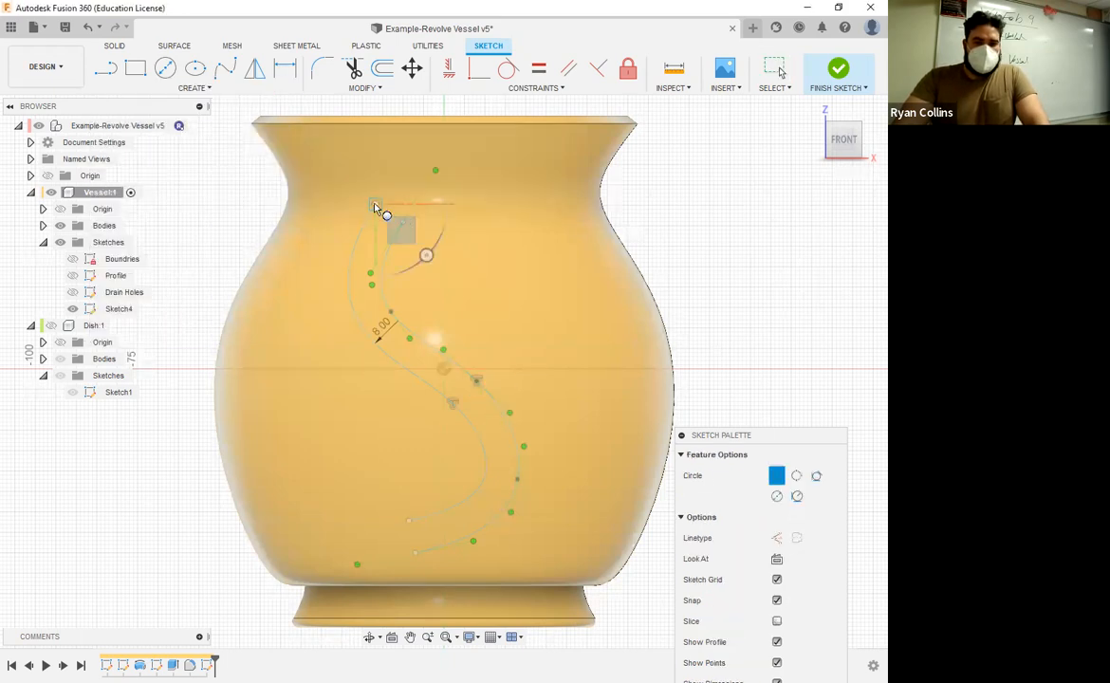
{"action": "scroll", "coordinate": [405, 226], "scroll_direction": "up", "scroll_amount": 3}
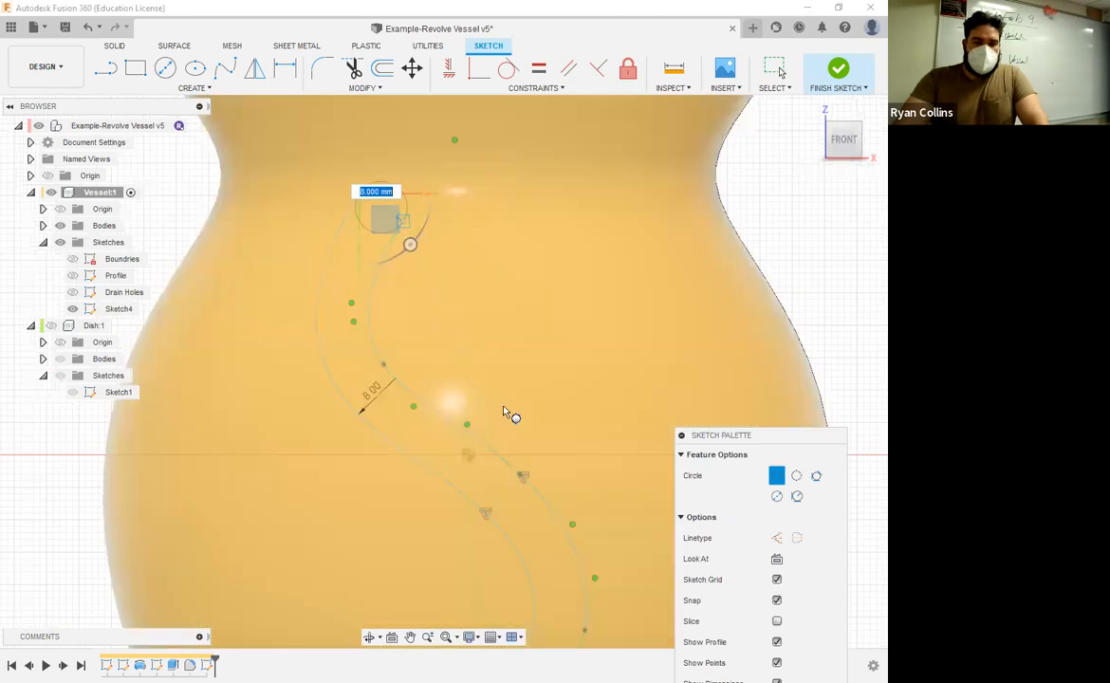
{"action": "scroll", "coordinate": [555, 467], "scroll_direction": "down", "scroll_amount": 3}
{"action": "scroll", "coordinate": [520, 389], "scroll_direction": "up", "scroll_amount": 1}
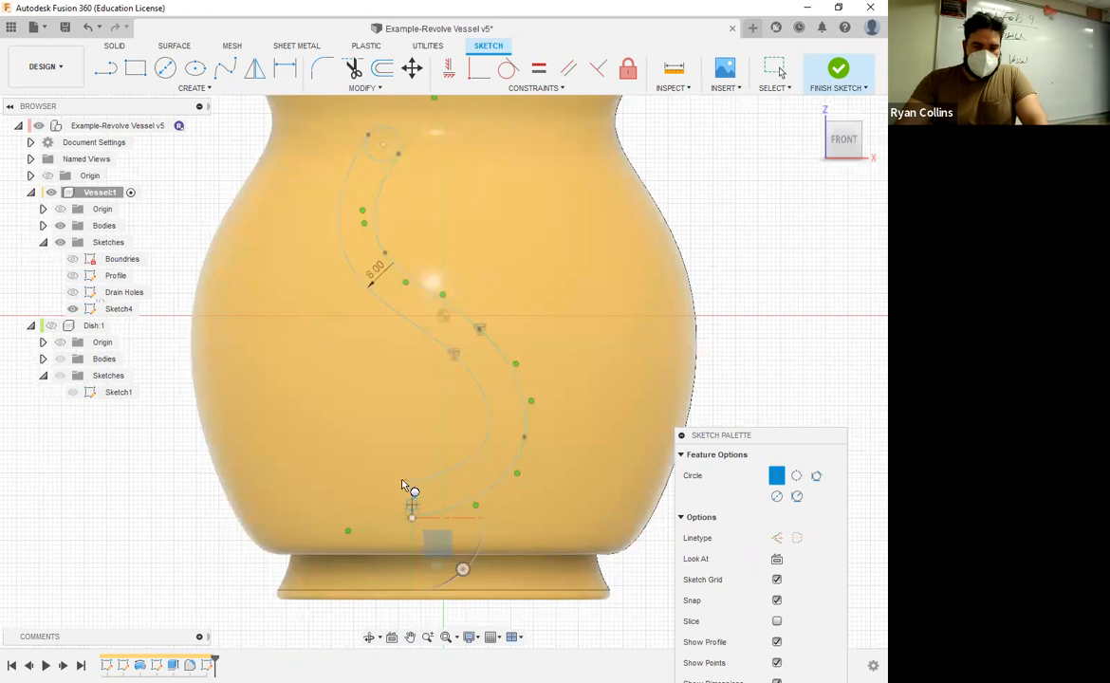
Step: Trim the inner halves of both end circles to close the S-shaped slot outline, and finish the sketch
{"action": "key", "text": "t"}
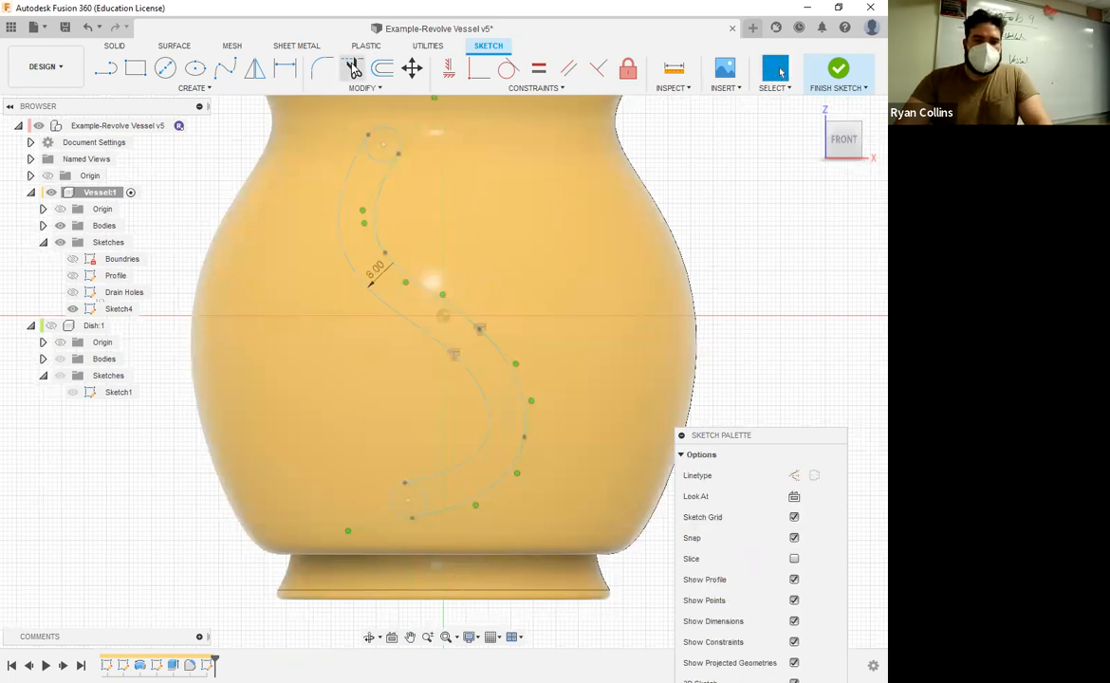
{"action": "left_click", "coordinate": [374, 156]}
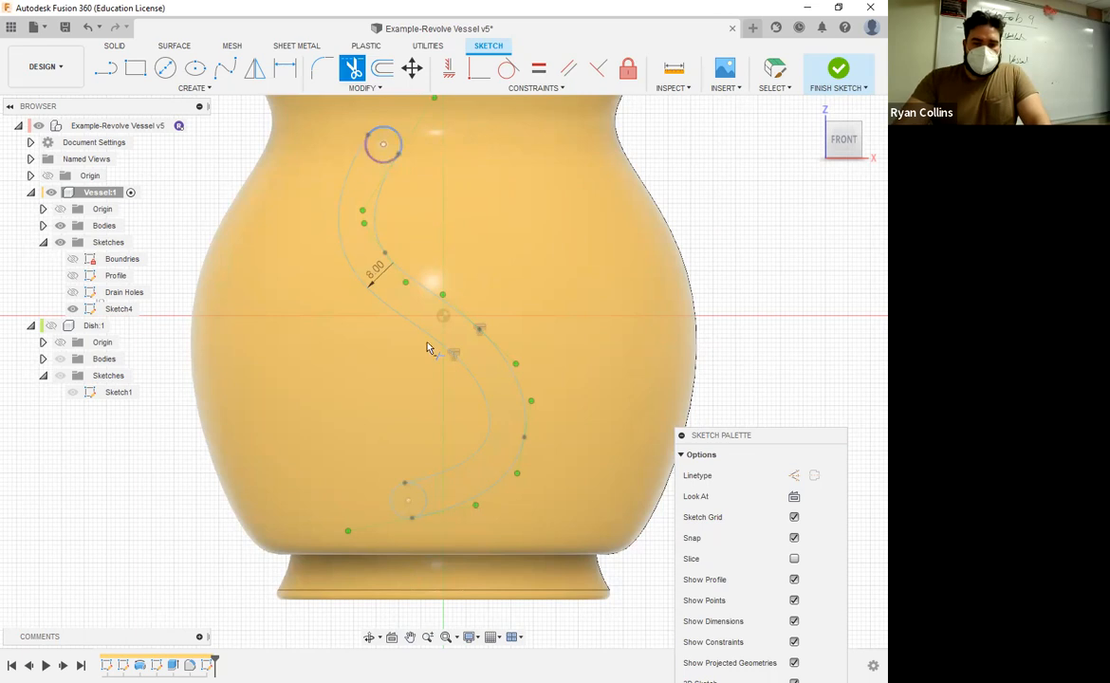
{"action": "left_click", "coordinate": [424, 506]}
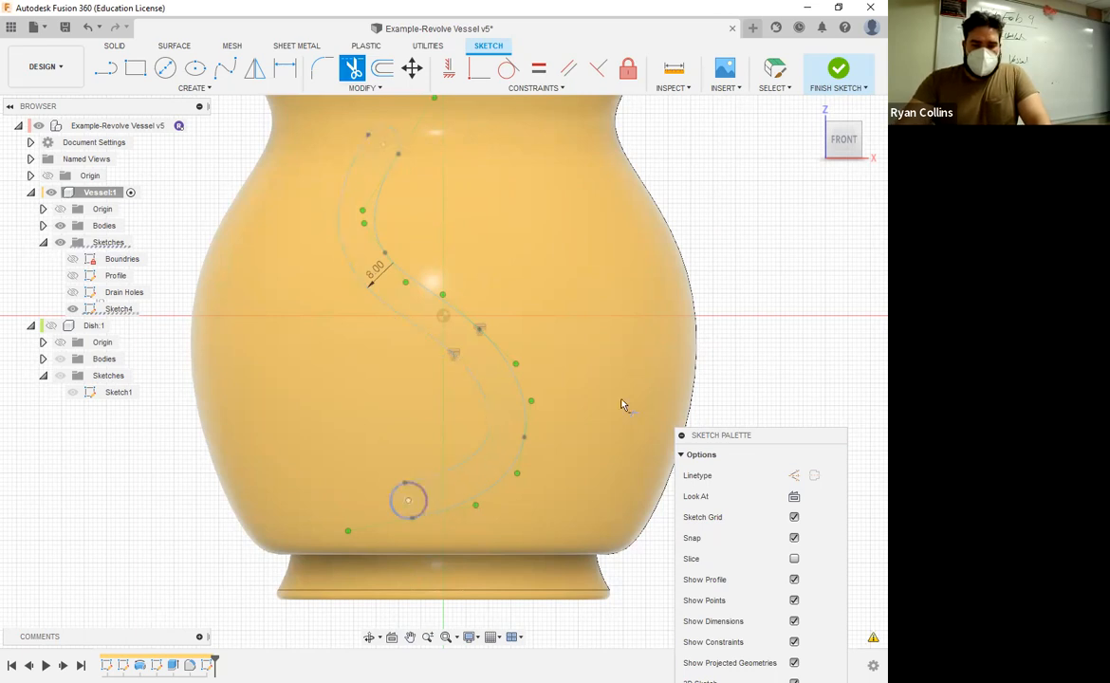
{"action": "key", "text": "Escape"}
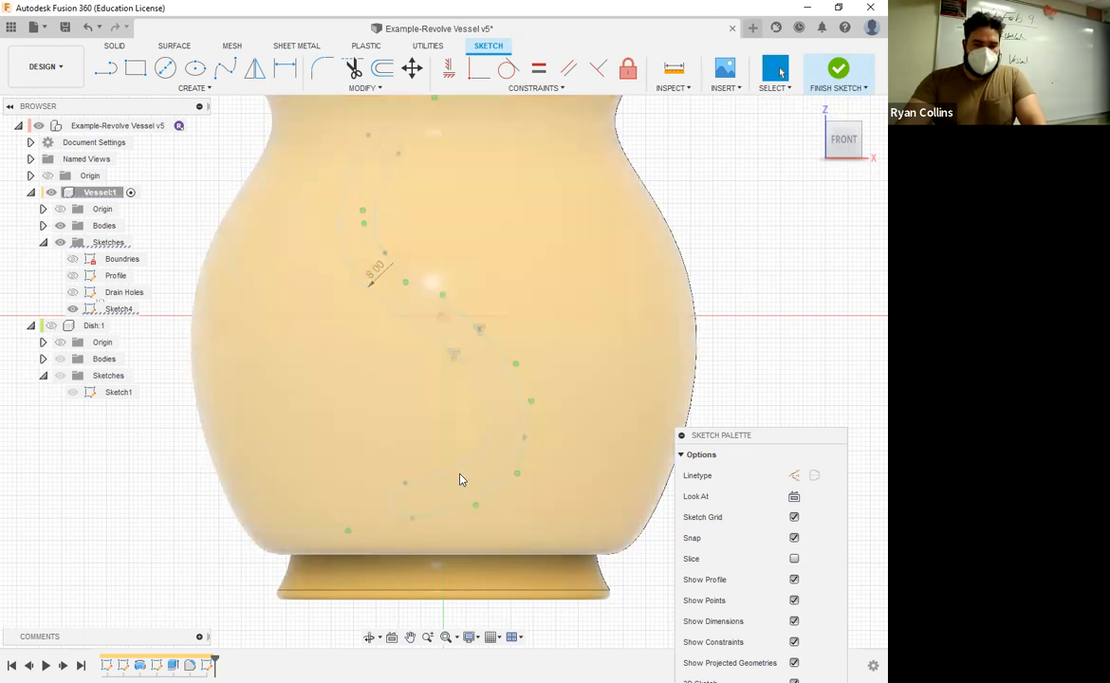
{"action": "left_click", "coordinate": [835, 74]}
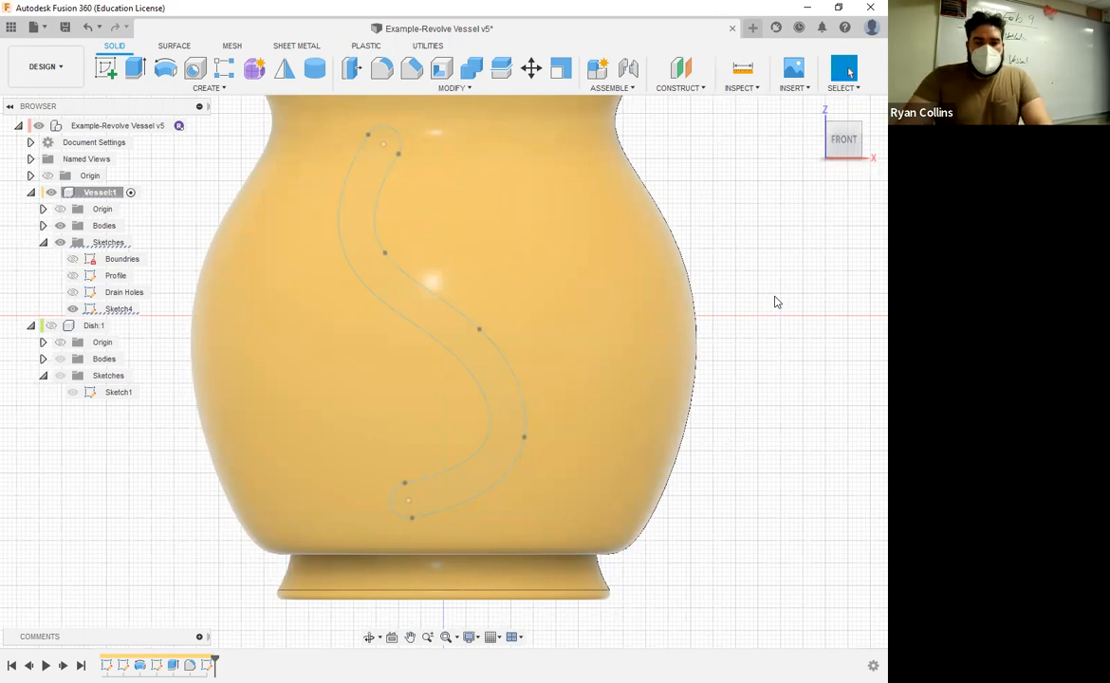
Step: Extrude the S-shaped profile as a cut with the To Object extent, up to the vessel's outer face, through the front wall
{"action": "scroll", "coordinate": [774, 300], "scroll_direction": "down", "scroll_amount": 2}
{"action": "middle_click_drag", "start_coordinate": [790, 322], "coordinate": [758, 354], "text": "shift"}
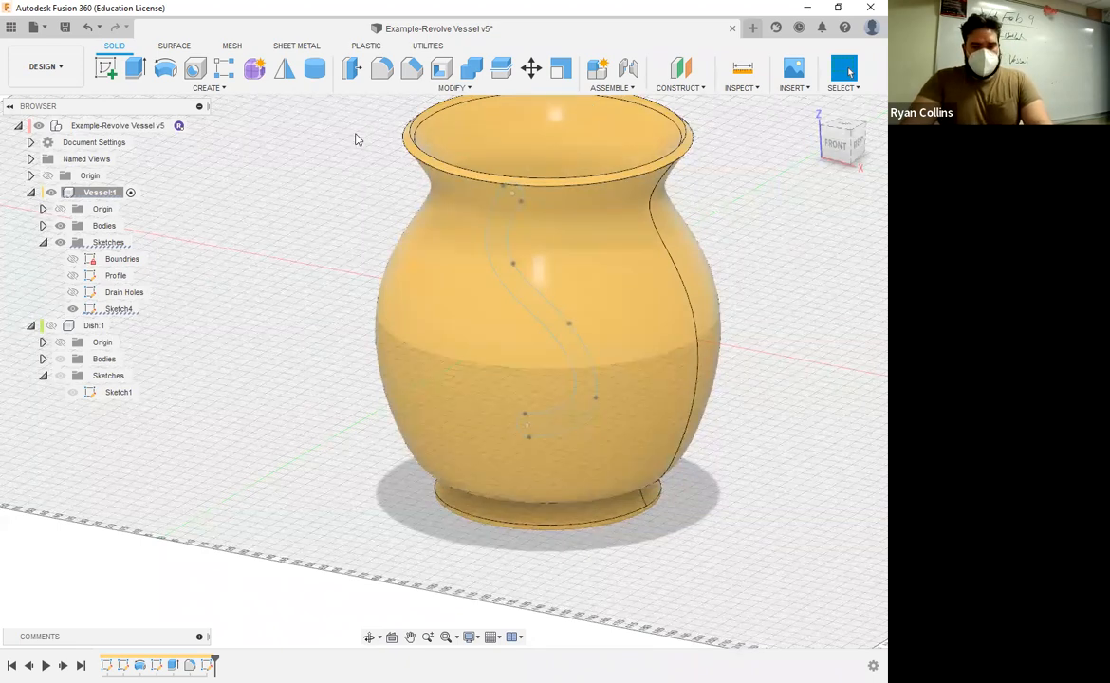
{"action": "key", "text": "e"}
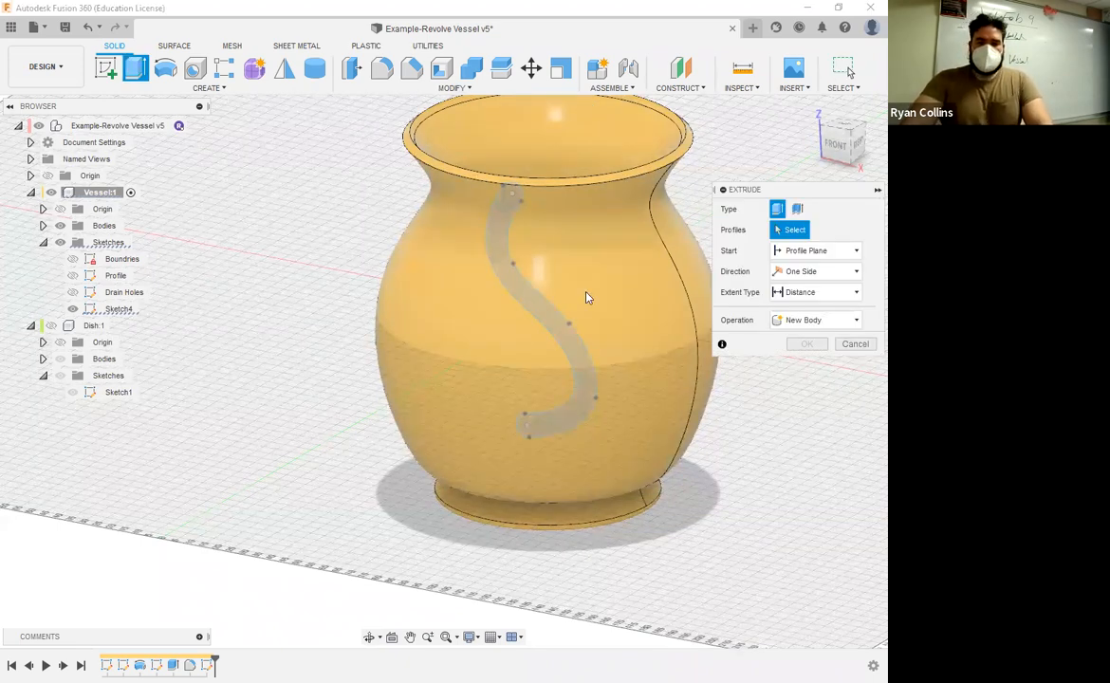
{"action": "left_click", "coordinate": [547, 315]}
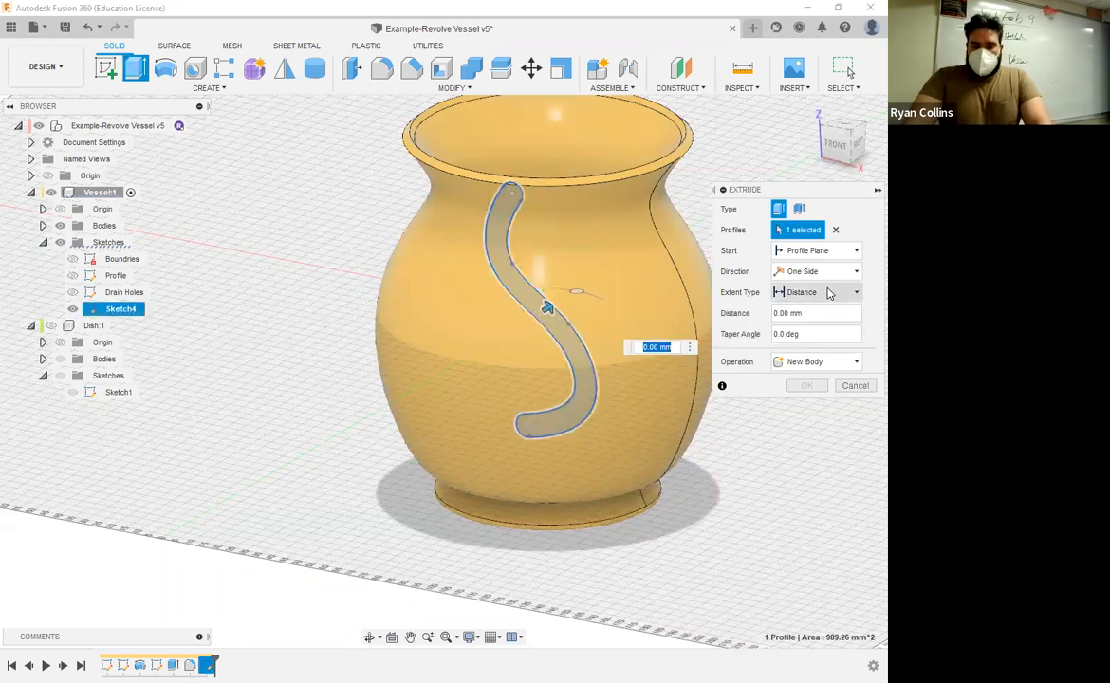
{"action": "left_click", "coordinate": [828, 292]}
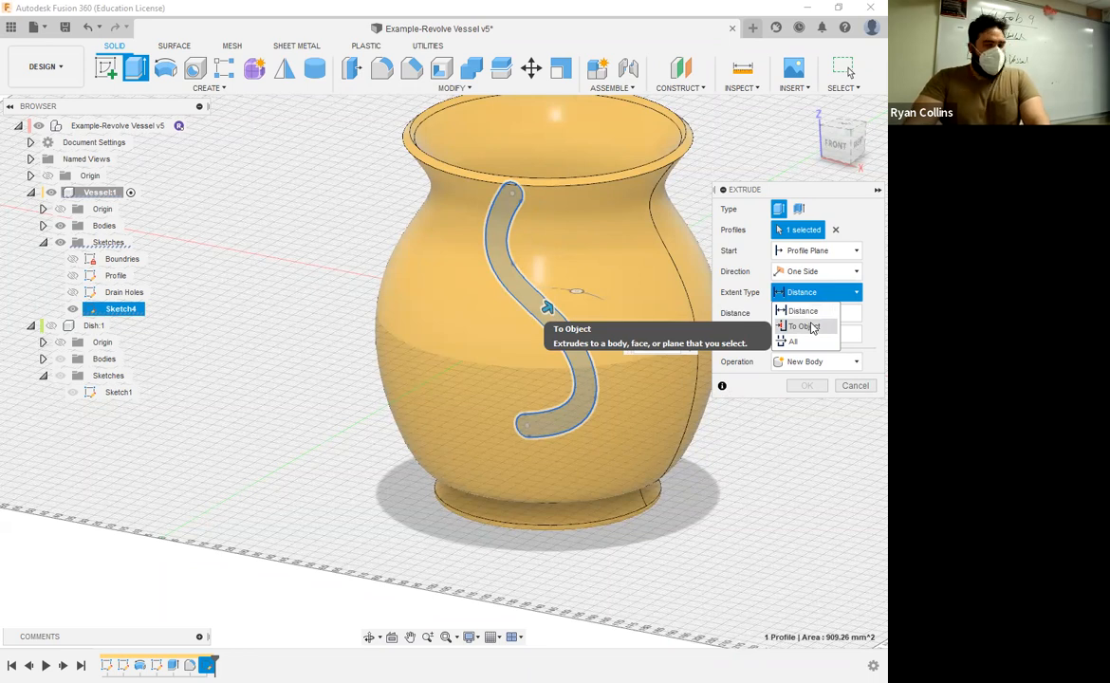
{"action": "left_click", "coordinate": [806, 326]}
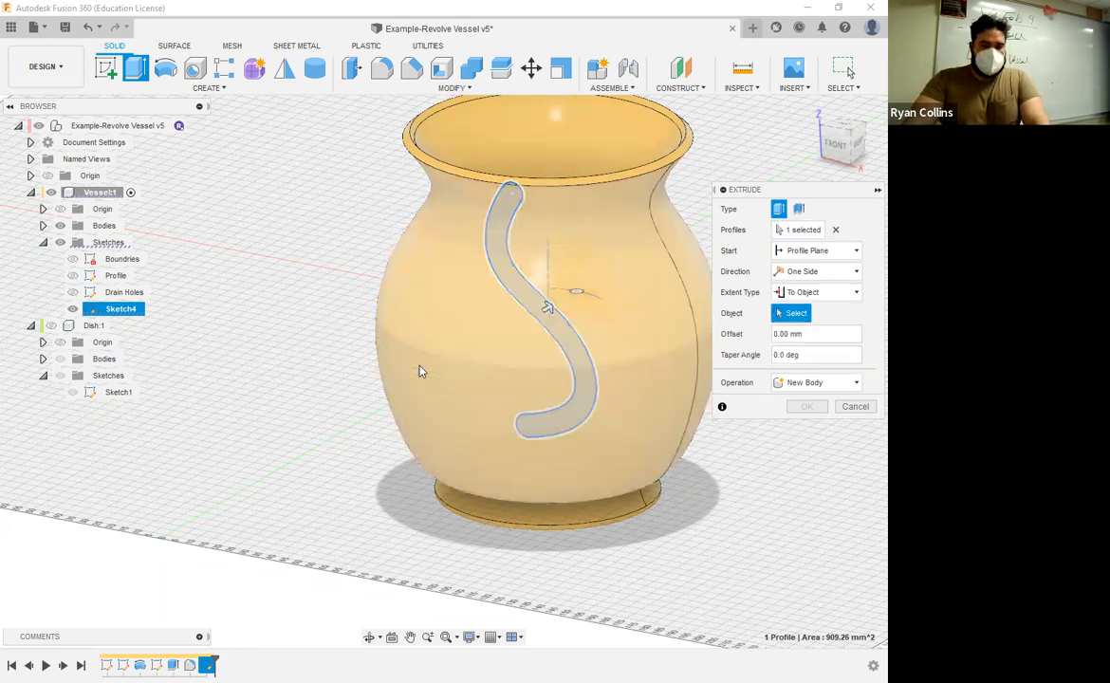
{"action": "left_click", "coordinate": [421, 370]}
{"action": "middle_click_drag", "start_coordinate": [531, 463], "coordinate": [683, 323], "text": "shift"}
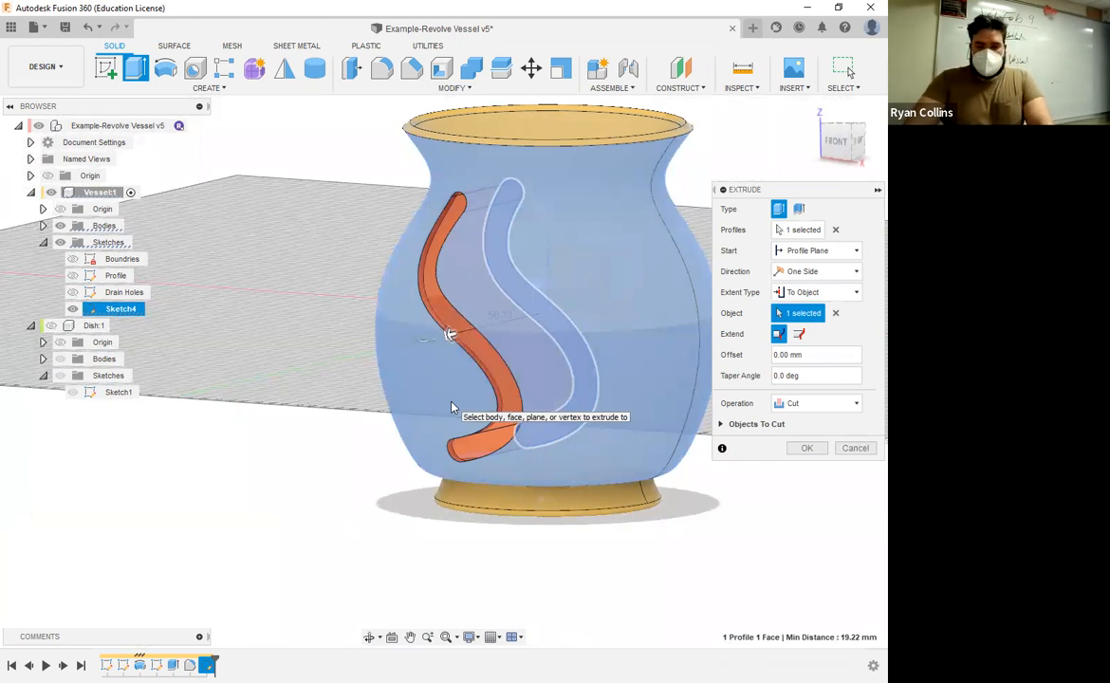
{"action": "left_click", "coordinate": [822, 449]}
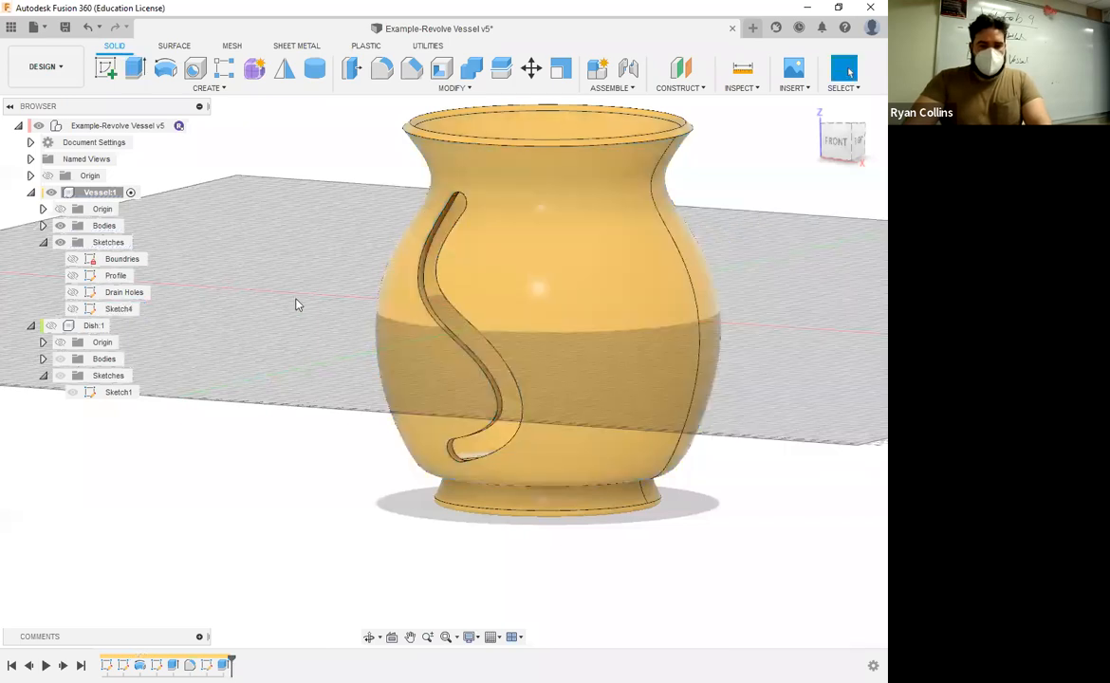
Step: Apply a full round fillet to the inner wall faces of the S-shaped cutout
{"action": "left_click", "coordinate": [374, 74]}
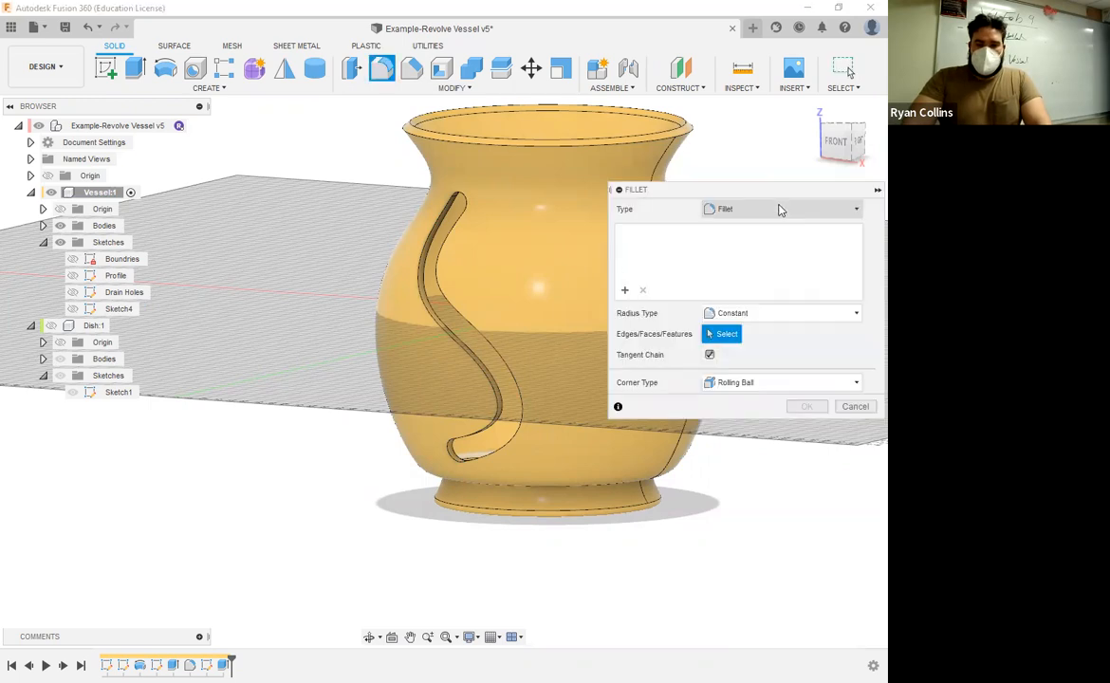
{"action": "left_click", "coordinate": [780, 211]}
{"action": "left_click", "coordinate": [745, 259]}
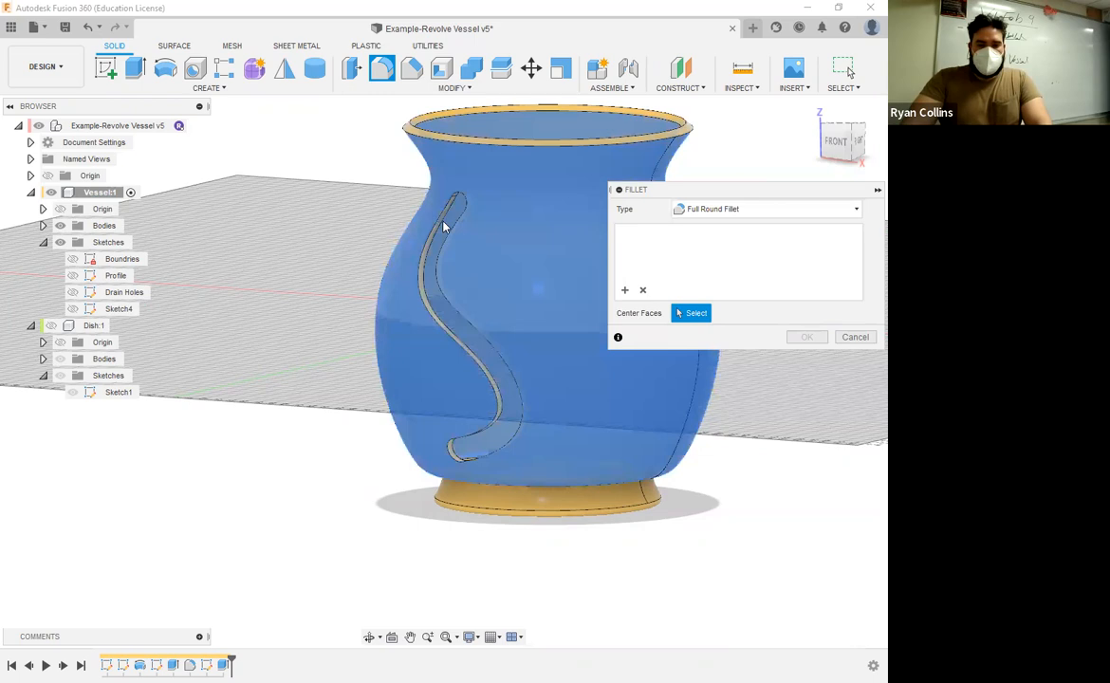
{"action": "scroll", "coordinate": [439, 225], "scroll_direction": "down", "scroll_amount": 2}
{"action": "scroll", "coordinate": [441, 226], "scroll_direction": "up", "scroll_amount": 5}
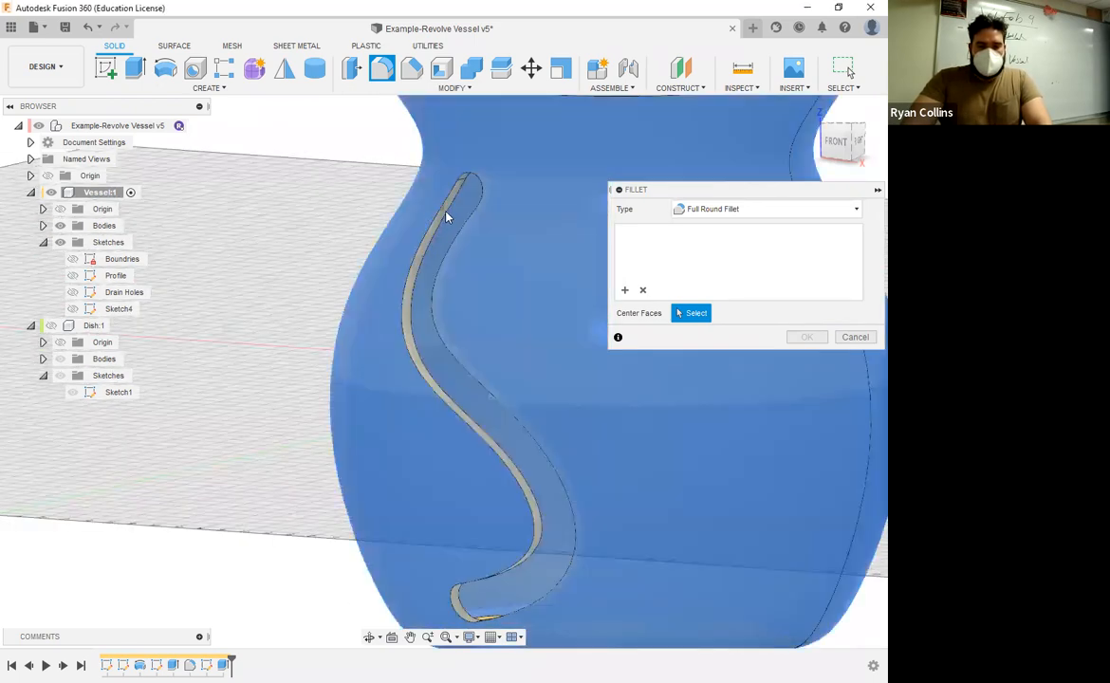
{"action": "left_click", "coordinate": [439, 254]}
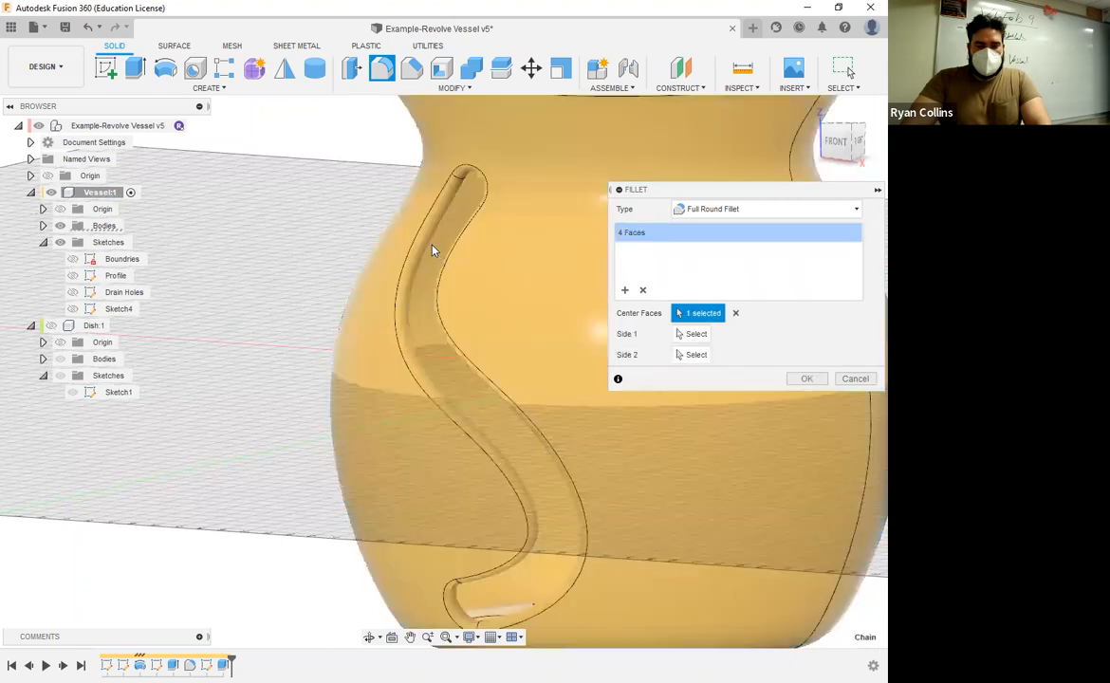
{"action": "middle_click_drag", "start_coordinate": [446, 385], "coordinate": [511, 362], "text": "shift"}
{"action": "middle_click_drag", "start_coordinate": [512, 372], "coordinate": [455, 271], "text": "shift"}
{"action": "scroll", "coordinate": [347, 326], "scroll_direction": "up", "scroll_amount": 3}
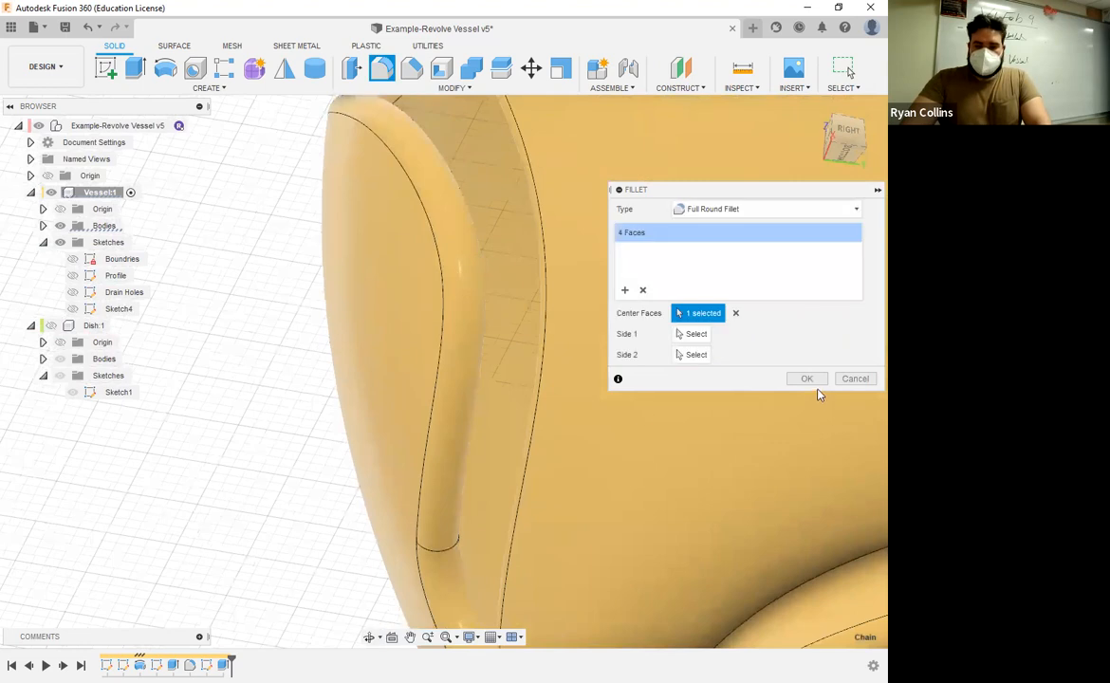
{"action": "left_click", "coordinate": [787, 382]}
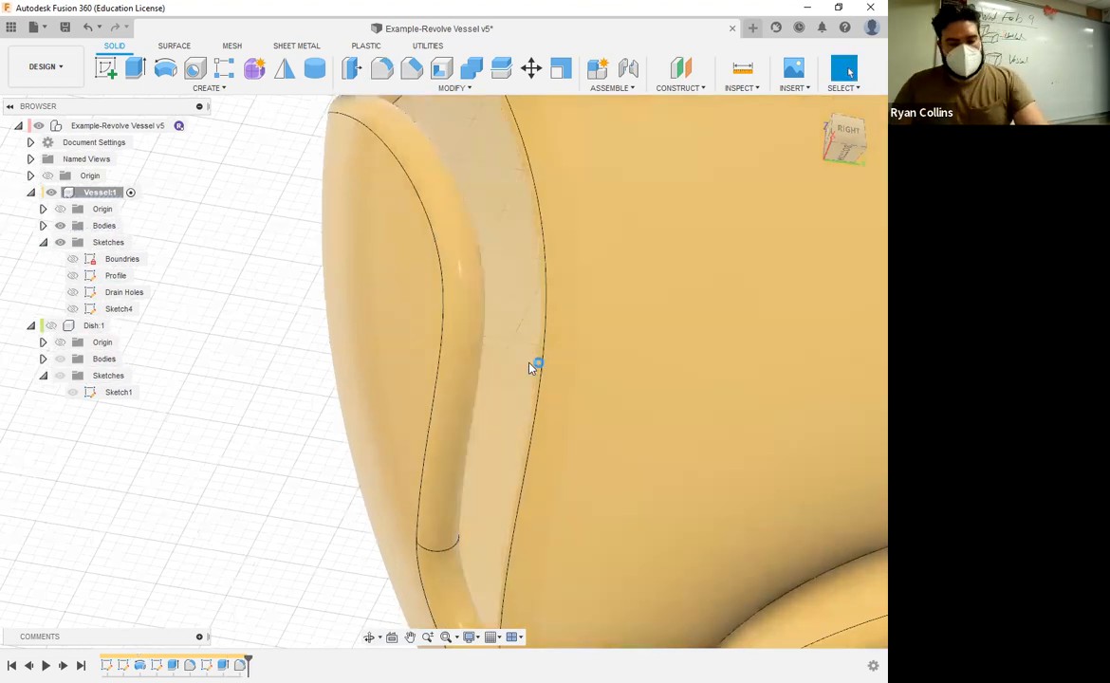
{"action": "mouse_move", "coordinate": [535, 364]}
{"action": "middle_mouse_down", "text": "shift"}
{"action": "mouse_move", "coordinate": [456, 363]}
{"action": "mouse_move", "coordinate": [524, 372]}
{"action": "middle_mouse_up", "text": "shift"}
{"action": "scroll", "coordinate": [455, 363], "scroll_direction": "down", "scroll_amount": 5}
{"action": "left_click", "coordinate": [832, 136]}
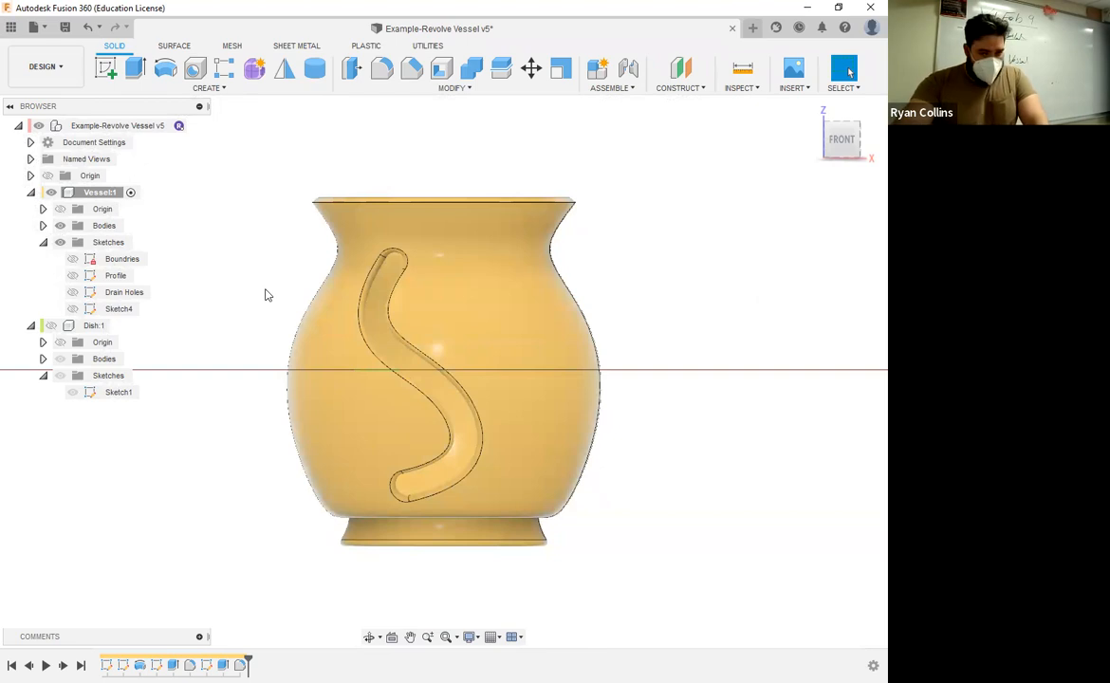
{"action": "left_click", "coordinate": [218, 90]}
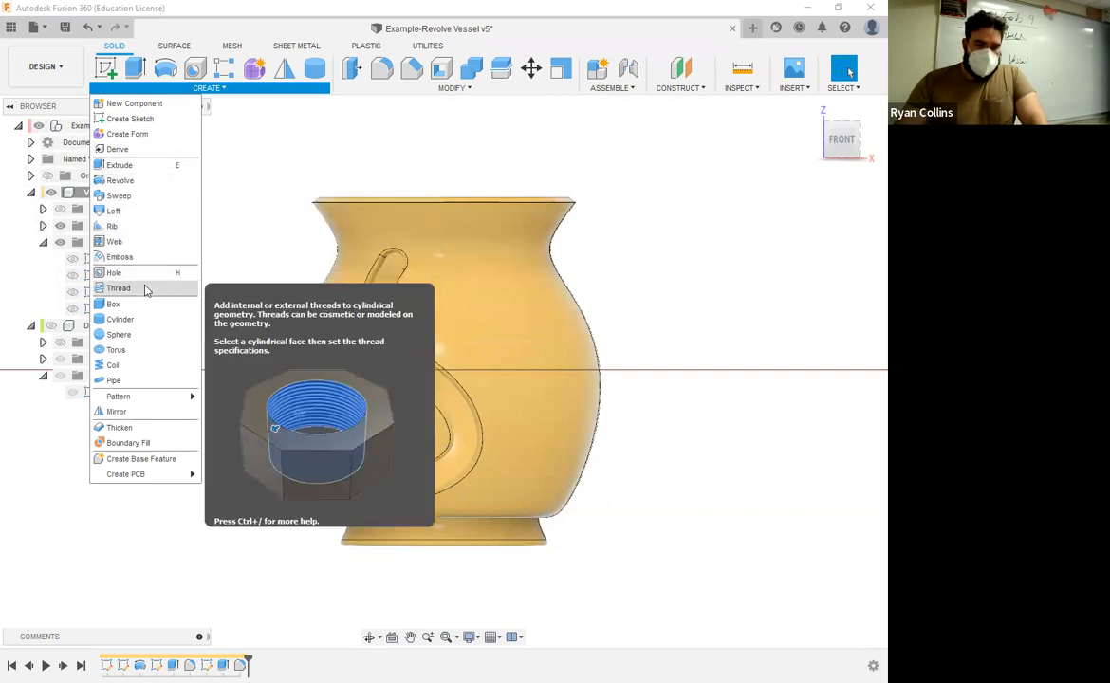
{"action": "left_click", "coordinate": [450, 88]}
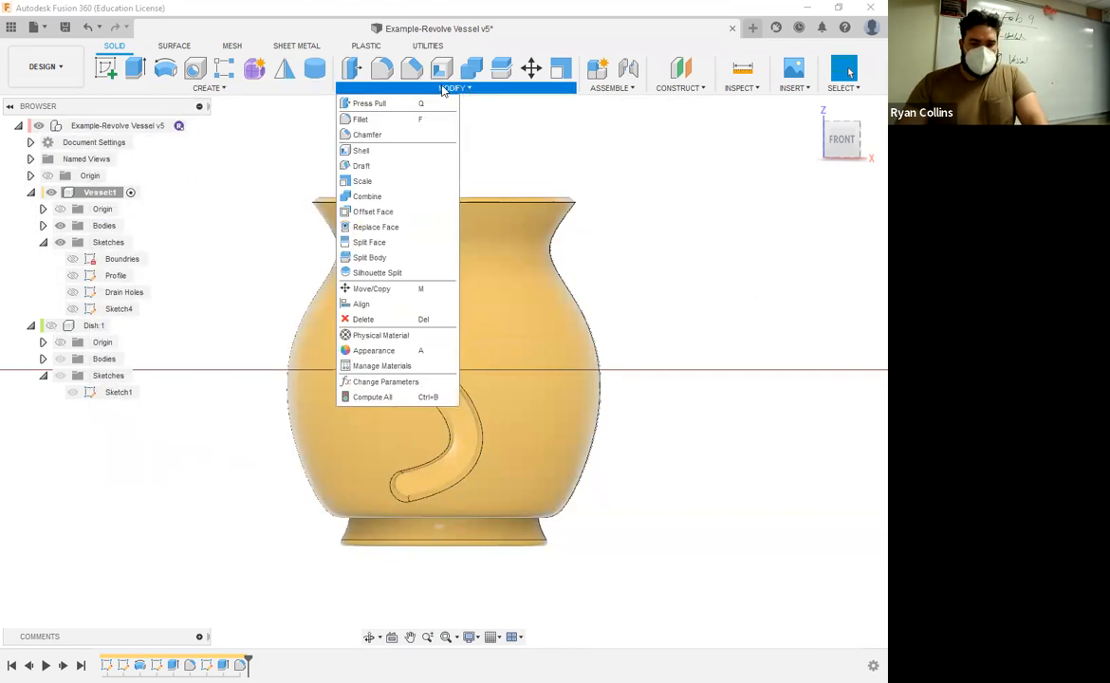
{"action": "left_click", "coordinate": [211, 90]}
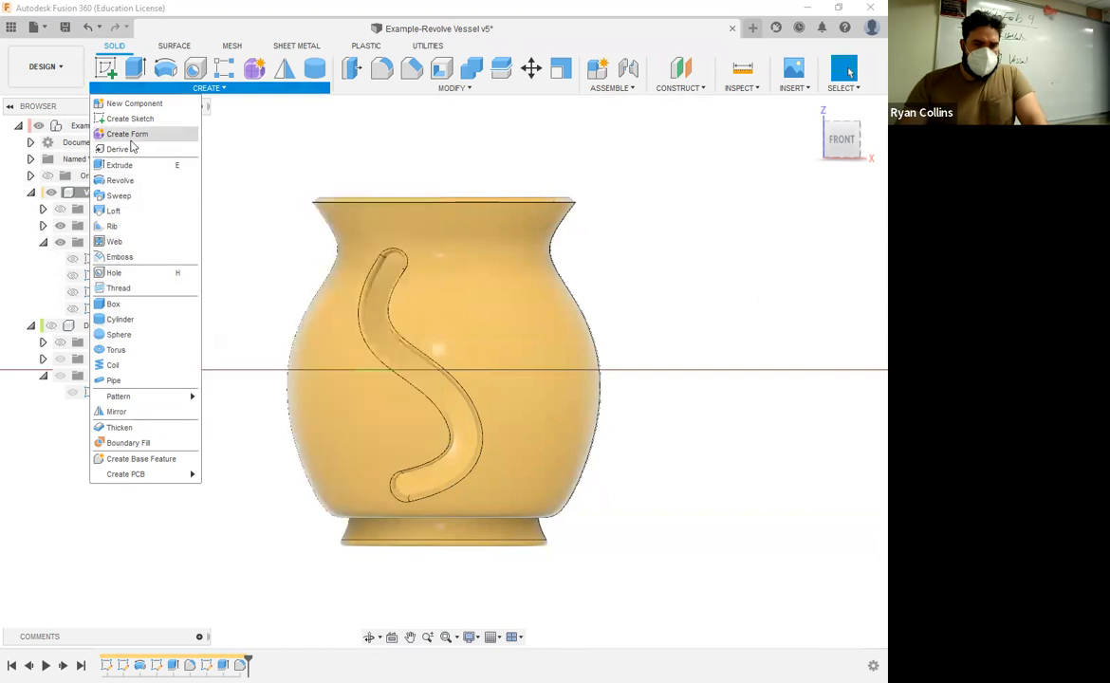
{"action": "left_click", "coordinate": [453, 89]}
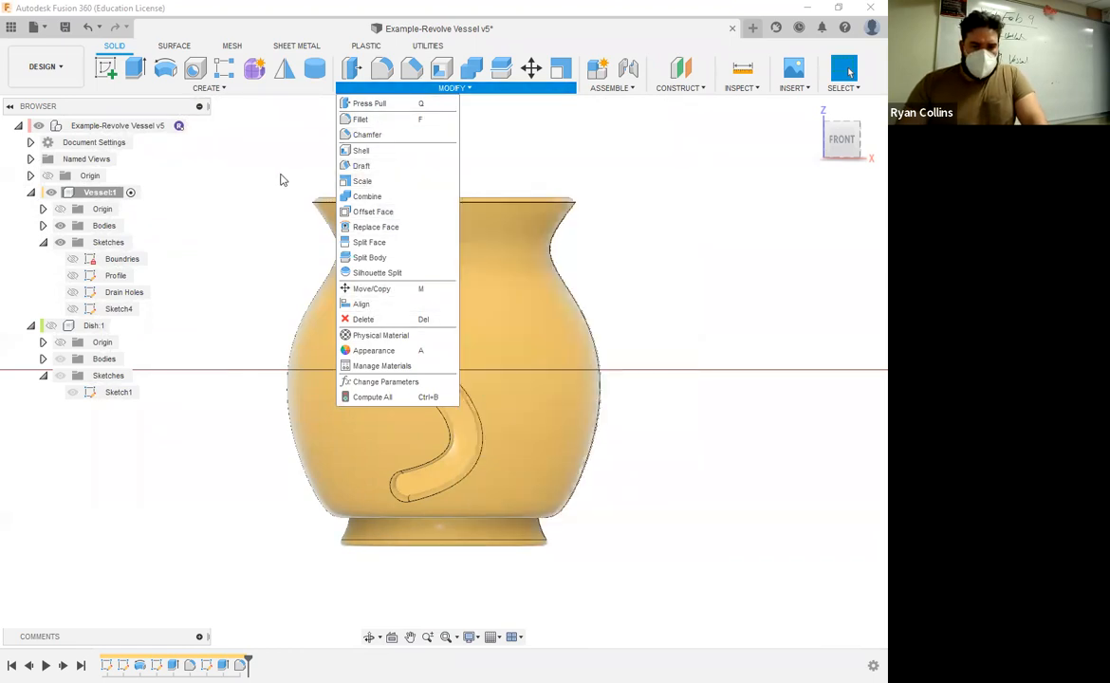
{"action": "left_click", "coordinate": [204, 87]}
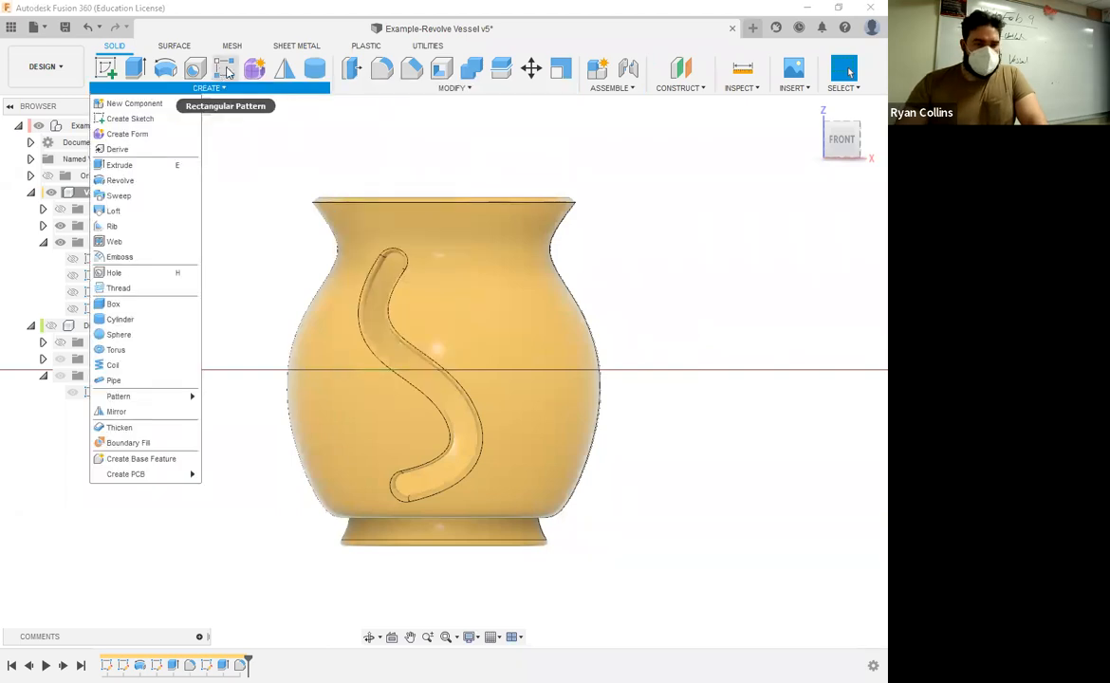
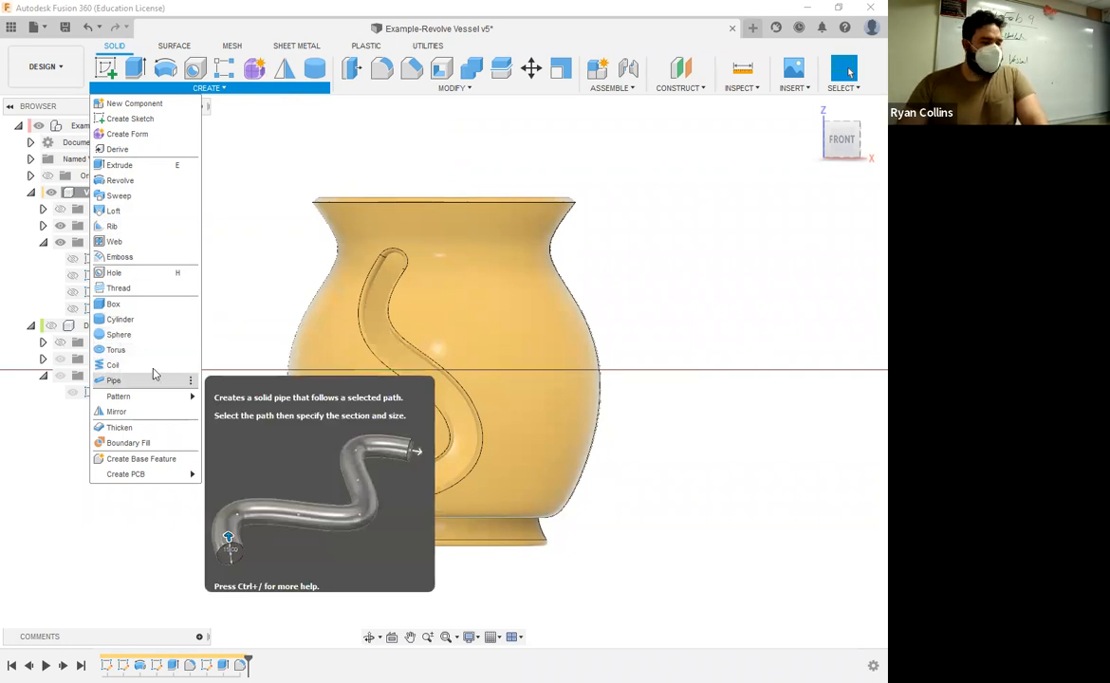
Step: Start a circular pattern of type Features with the S-shaped cutout's fillet as the object
{"action": "mouse_move", "coordinate": [136, 396]}
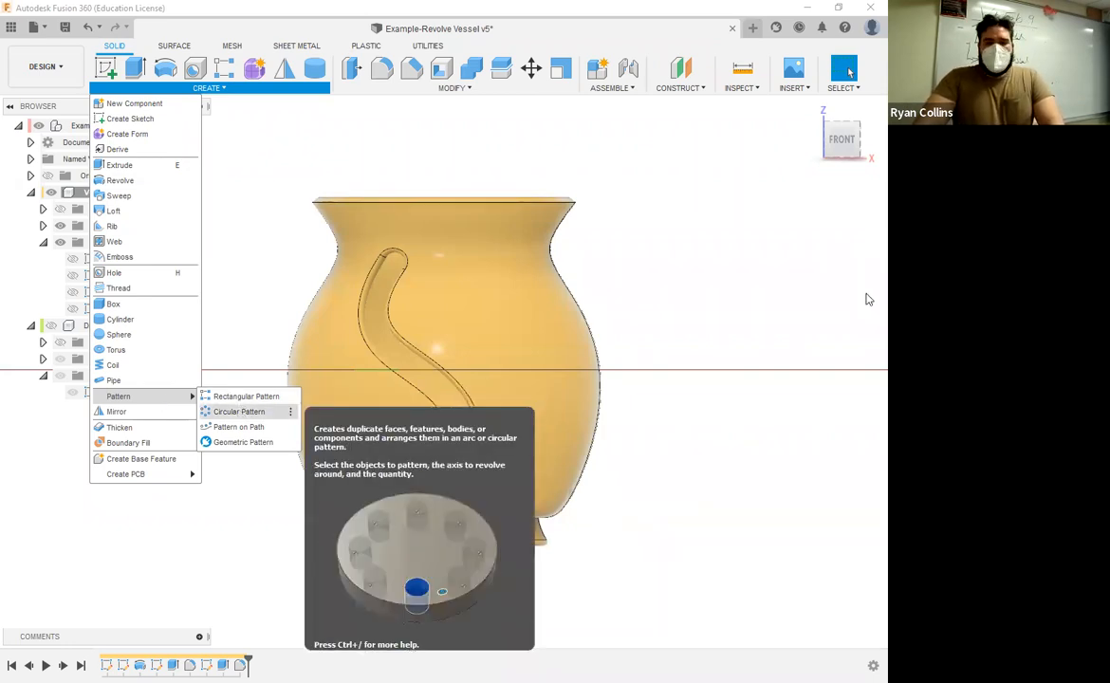
{"action": "left_click", "coordinate": [239, 414]}
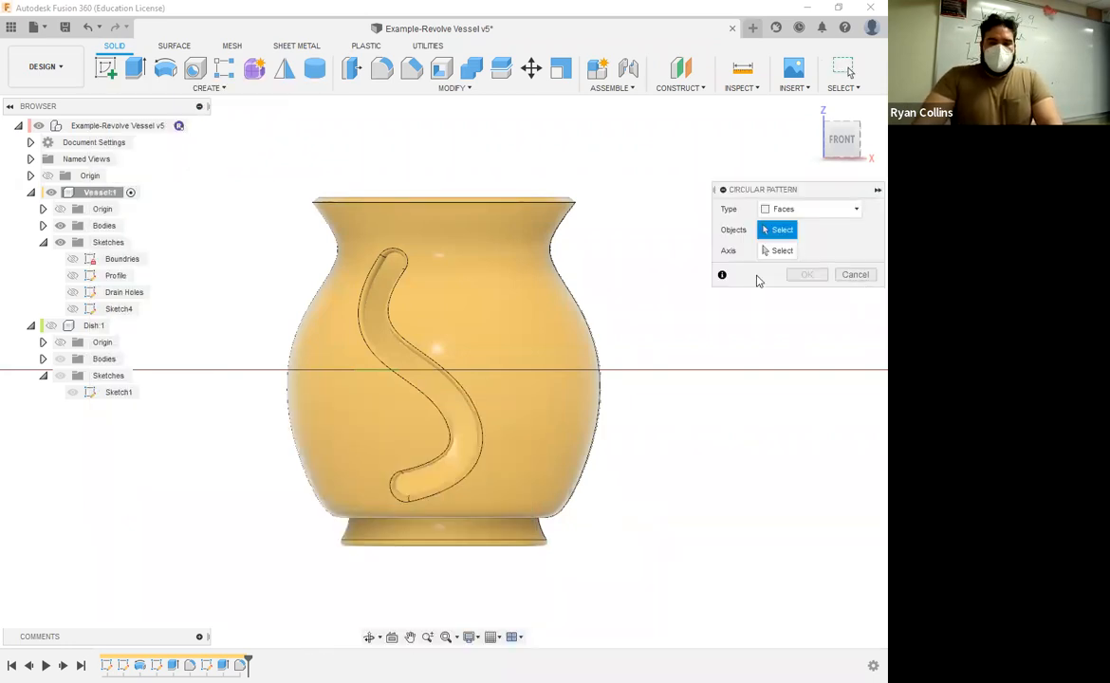
{"action": "left_click", "coordinate": [803, 210]}
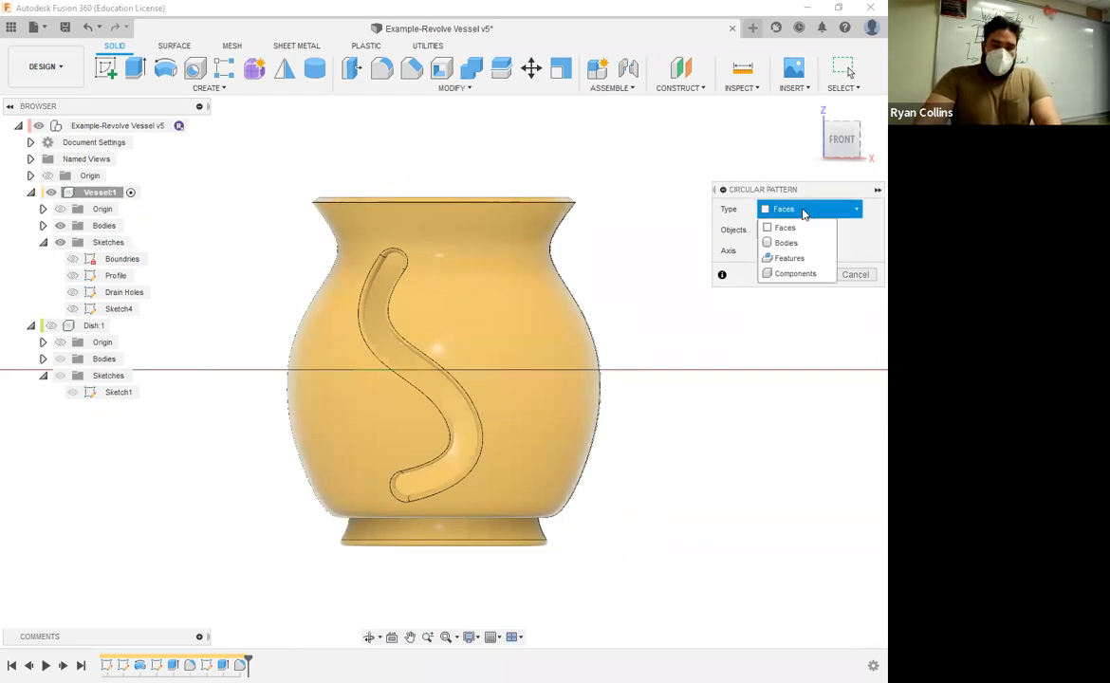
{"action": "left_click", "coordinate": [797, 258]}
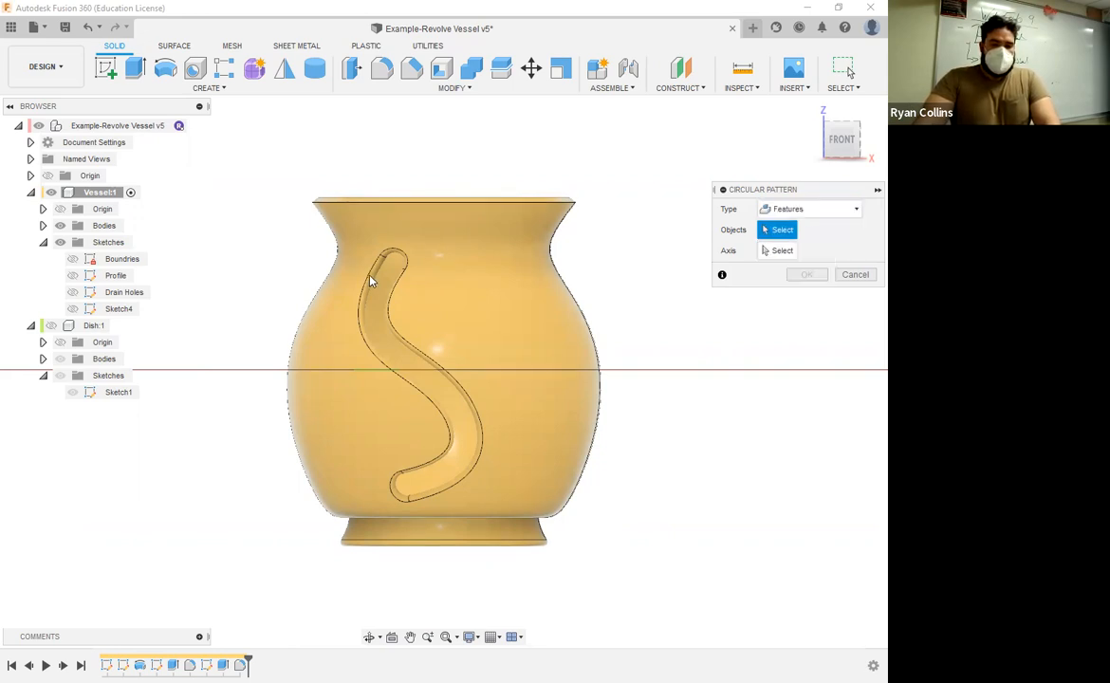
{"action": "middle_click_drag", "start_coordinate": [382, 270], "coordinate": [357, 280], "text": "shift"}
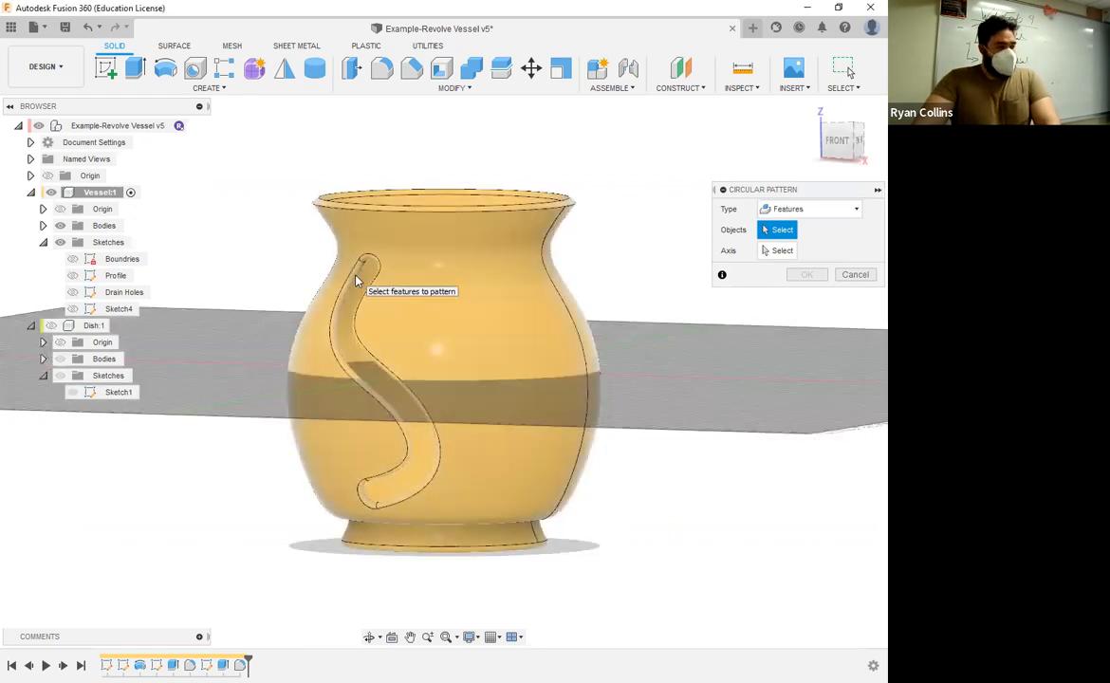
{"action": "left_click", "coordinate": [357, 280]}
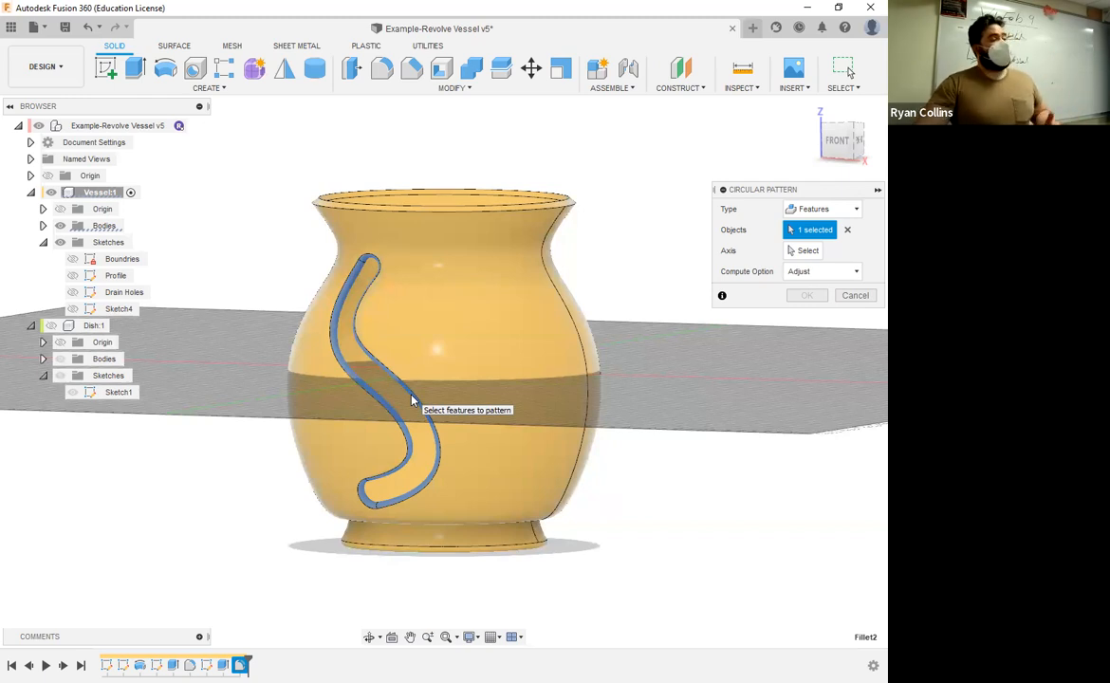
Step: Try to pattern the cutout's fillet feature around the vertical Z axis with full angular spacing and a quantity of 7
{"action": "left_click", "coordinate": [801, 251]}
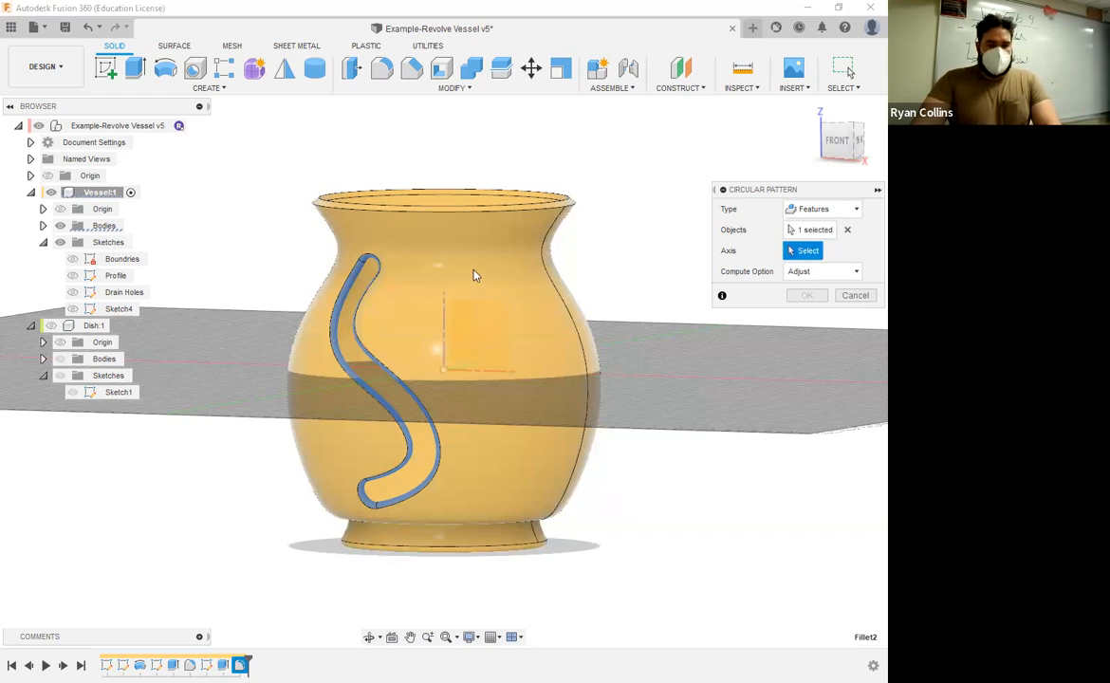
{"action": "middle_click_drag", "start_coordinate": [454, 329], "coordinate": [443, 347], "text": "shift"}
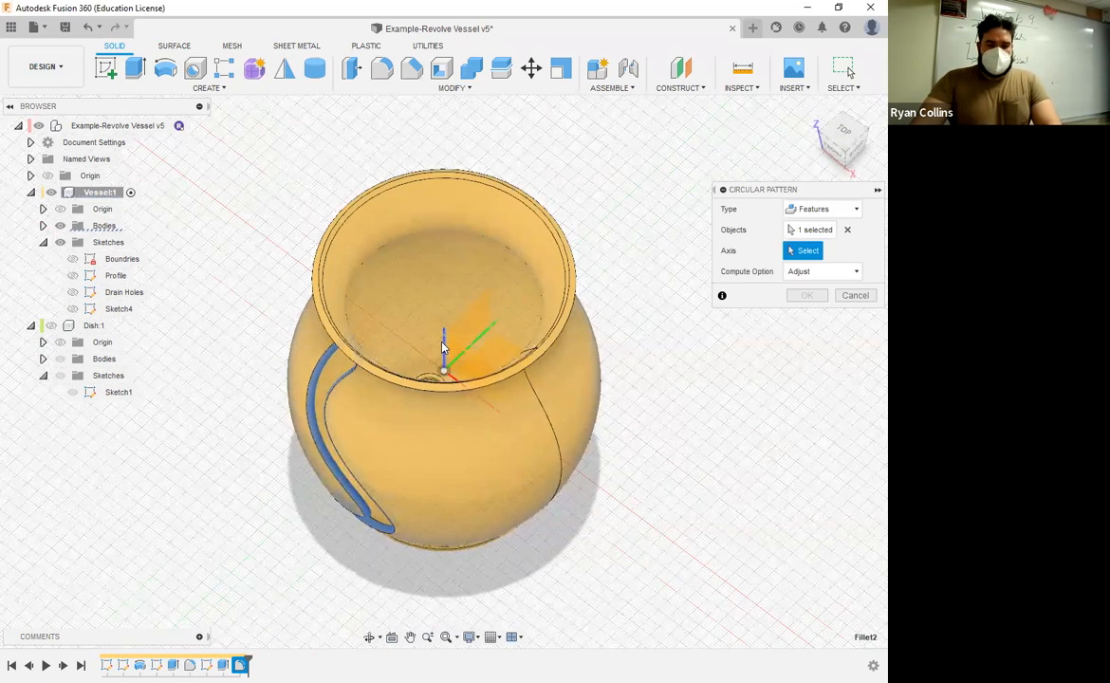
{"action": "left_click", "coordinate": [443, 344]}
{"action": "middle_click_drag", "start_coordinate": [581, 531], "coordinate": [573, 448], "text": "shift"}
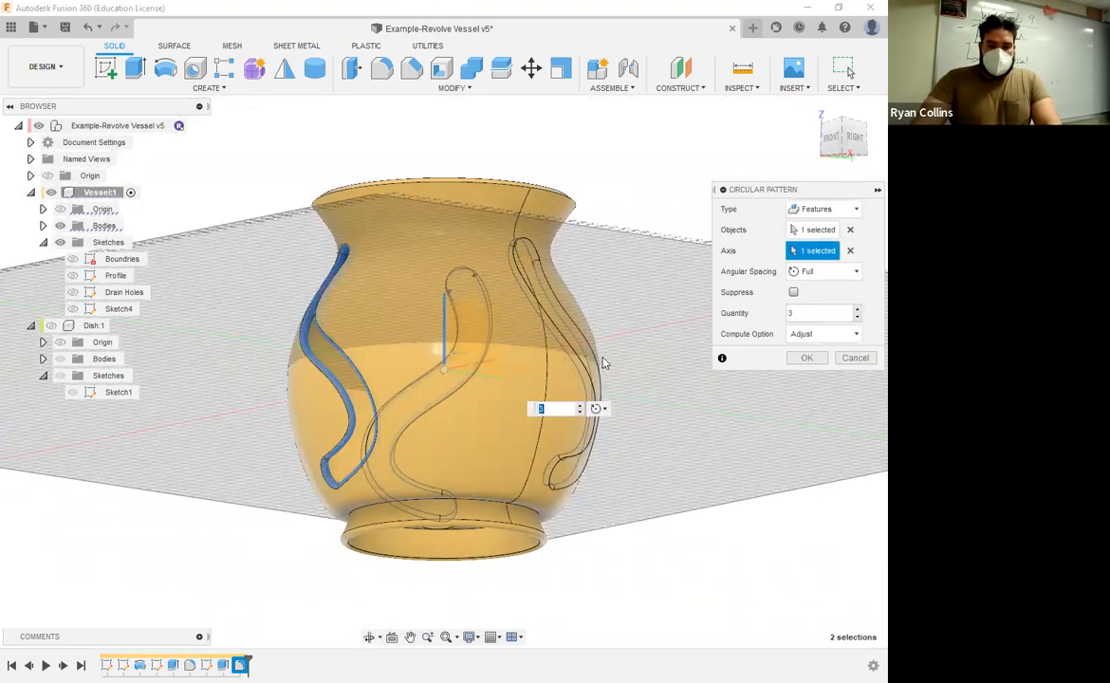
{"action": "middle_click_drag", "start_coordinate": [597, 366], "coordinate": [548, 404], "text": "shift"}
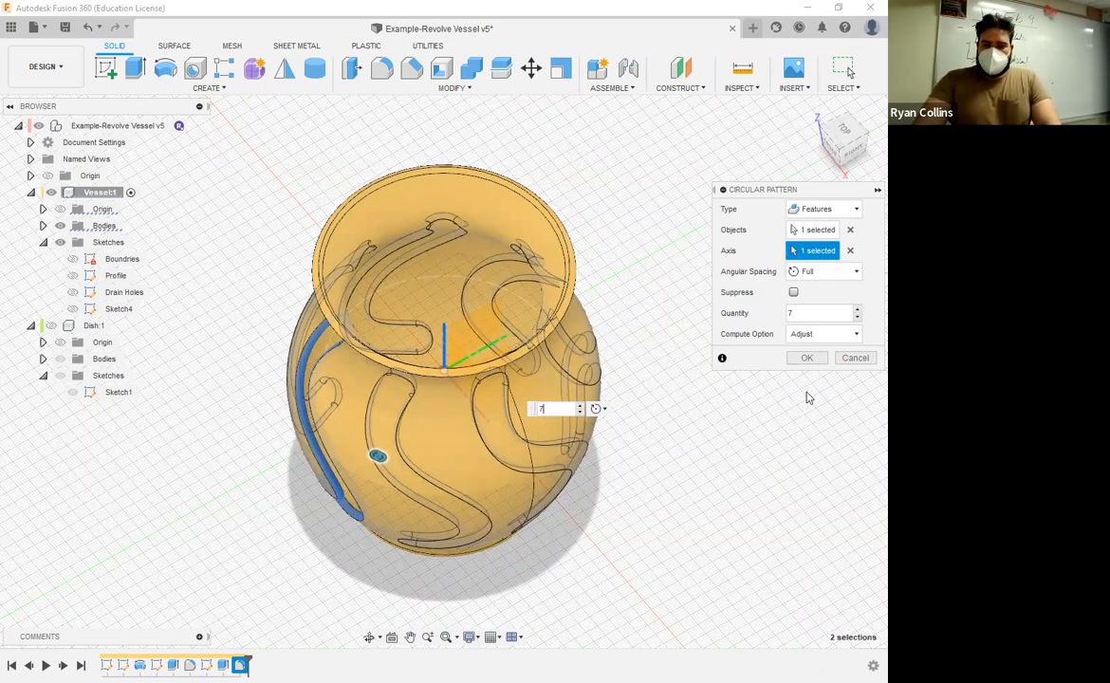
{"action": "left_click", "coordinate": [808, 362]}
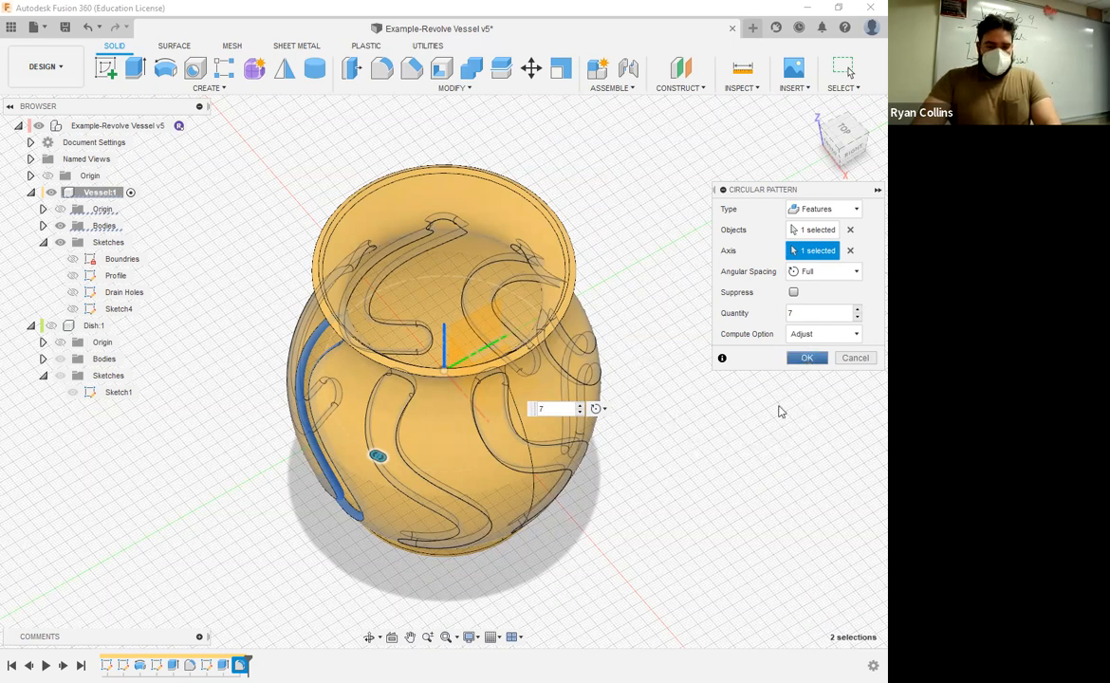
{"action": "middle_click_drag", "start_coordinate": [681, 466], "coordinate": [719, 354], "text": "shift"}
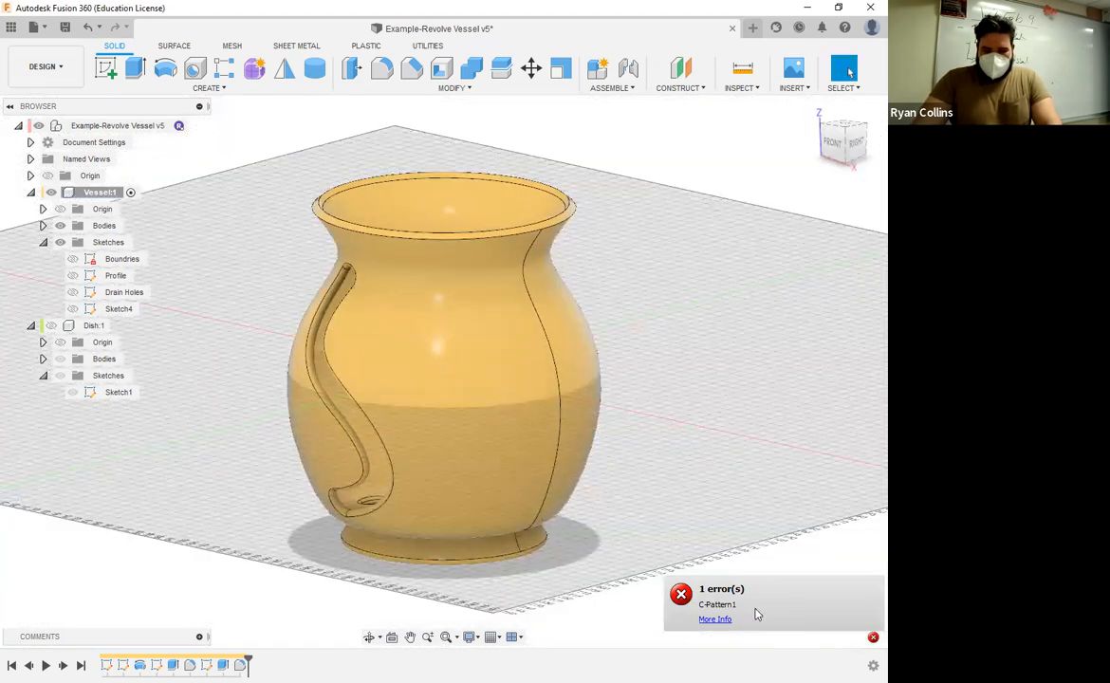
{"action": "middle_click_drag", "start_coordinate": [756, 455], "coordinate": [646, 488], "text": "shift"}
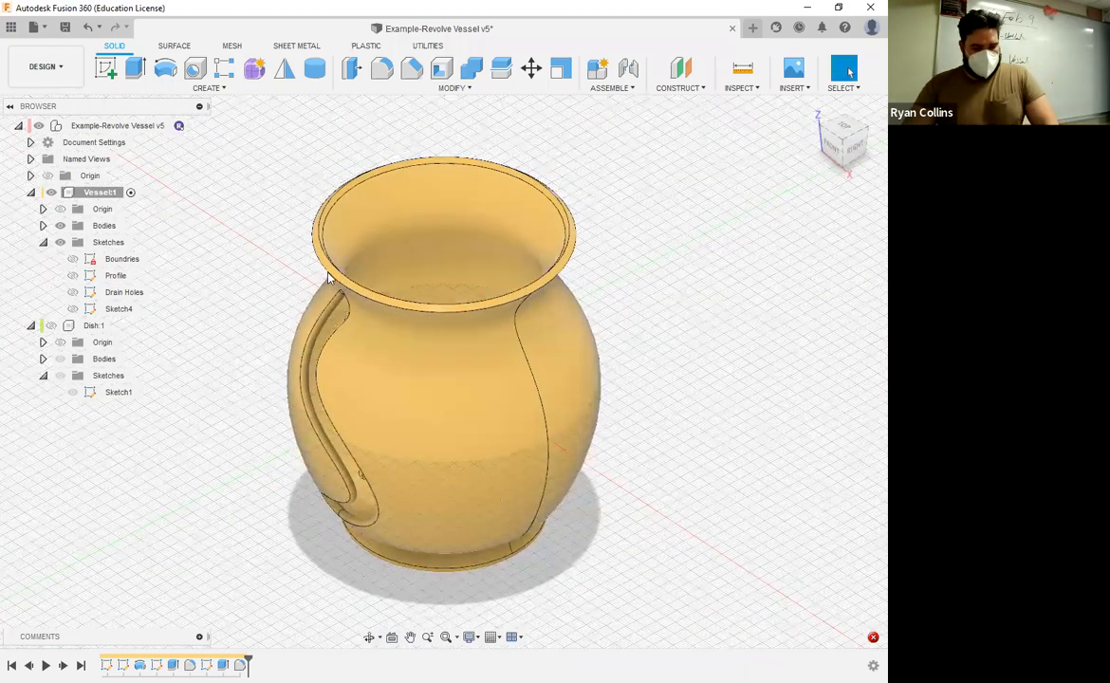
Step: Start a new circular pattern of type Faces and select the four rounded inner wall faces of the S-shaped cutout
{"action": "right_click", "coordinate": [802, 280]}
{"action": "left_click", "coordinate": [788, 232]}
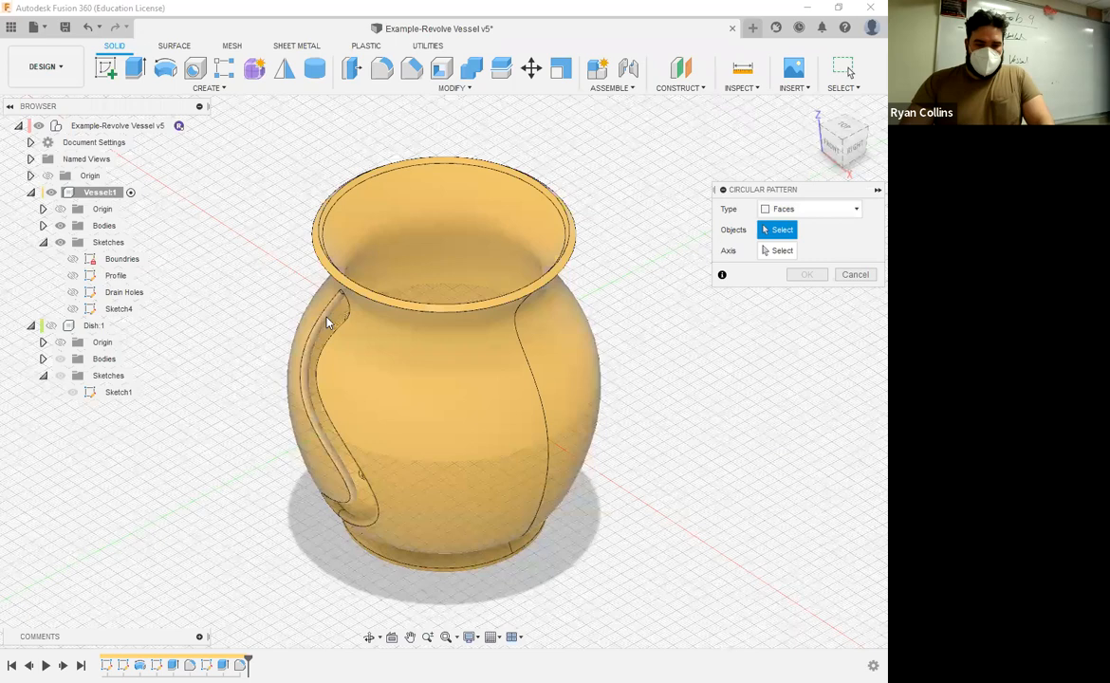
{"action": "left_click", "coordinate": [342, 488]}
{"action": "scroll", "coordinate": [341, 474], "scroll_direction": "up", "scroll_amount": 5}
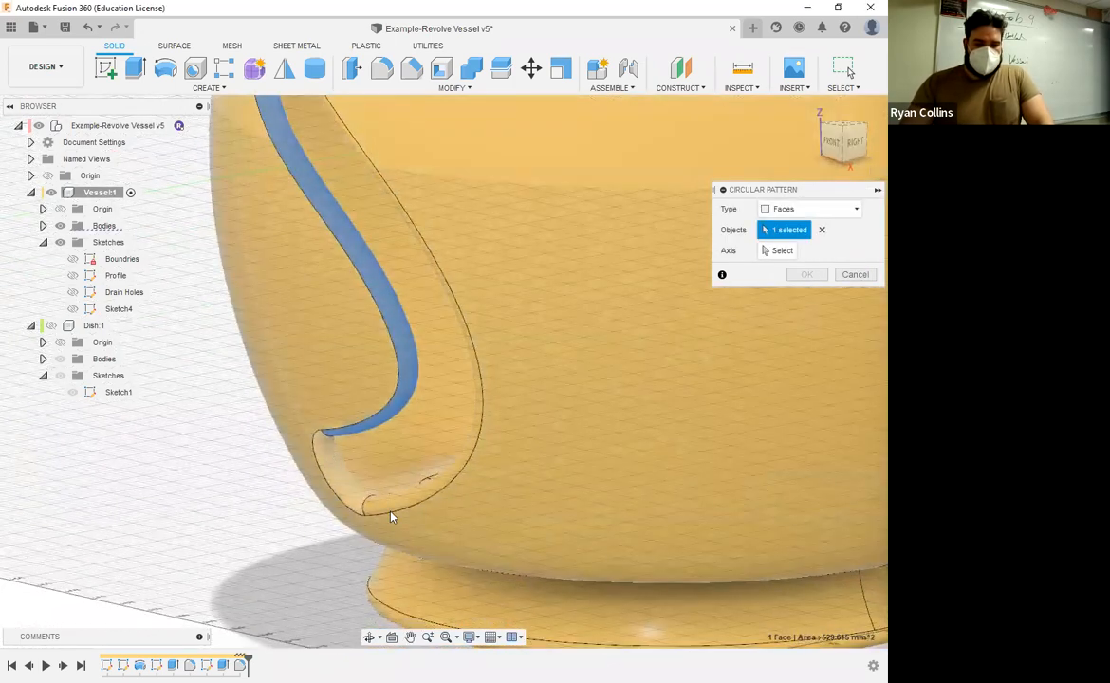
{"action": "left_click", "coordinate": [424, 500]}
{"action": "left_click", "coordinate": [346, 490]}
{"action": "middle_click_drag", "start_coordinate": [418, 364], "coordinate": [484, 568]}
{"action": "middle_click_drag", "start_coordinate": [441, 259], "coordinate": [442, 362]}
{"action": "left_click", "coordinate": [489, 179]}
Step: Pattern the four selected faces around the vertical Z axis with full angular spacing and a quantity of 3
{"action": "left_click", "coordinate": [778, 250]}
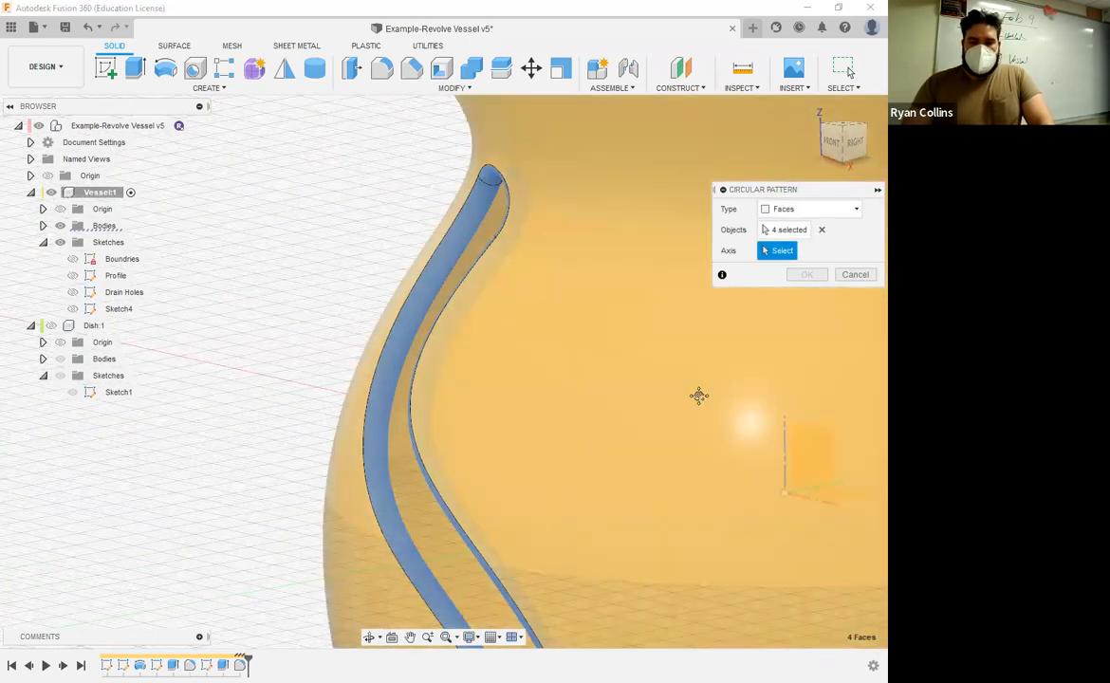
{"action": "scroll", "coordinate": [597, 341], "scroll_direction": "up", "scroll_amount": 2}
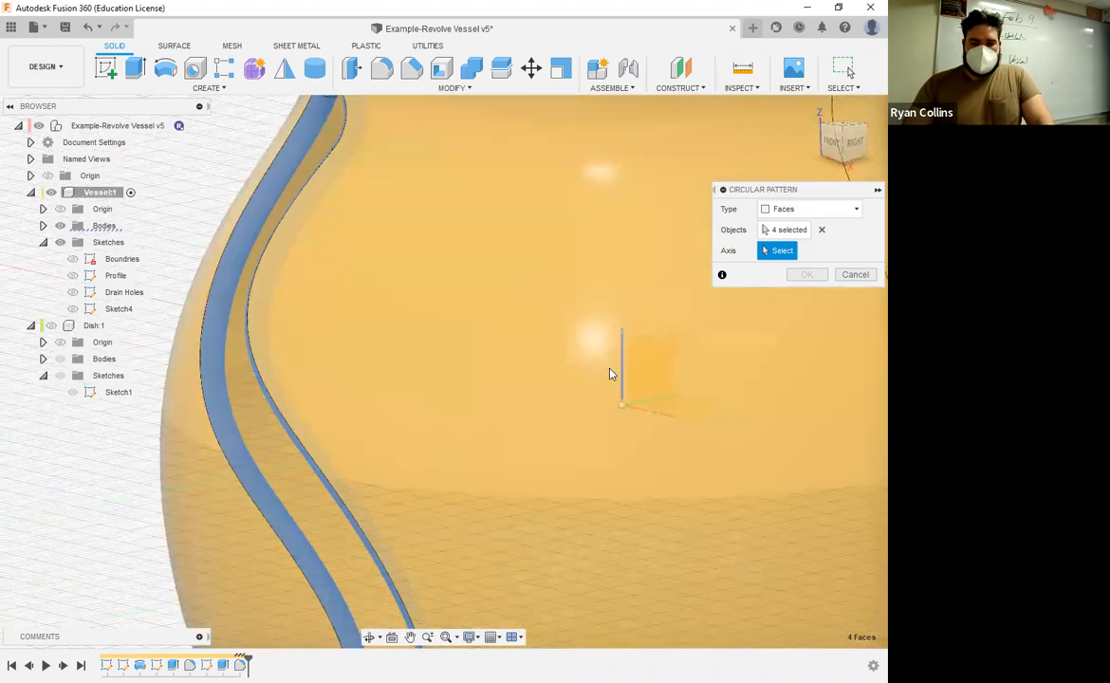
{"action": "left_click", "coordinate": [621, 385]}
{"action": "scroll", "coordinate": [621, 389], "scroll_direction": "down", "scroll_amount": 4}
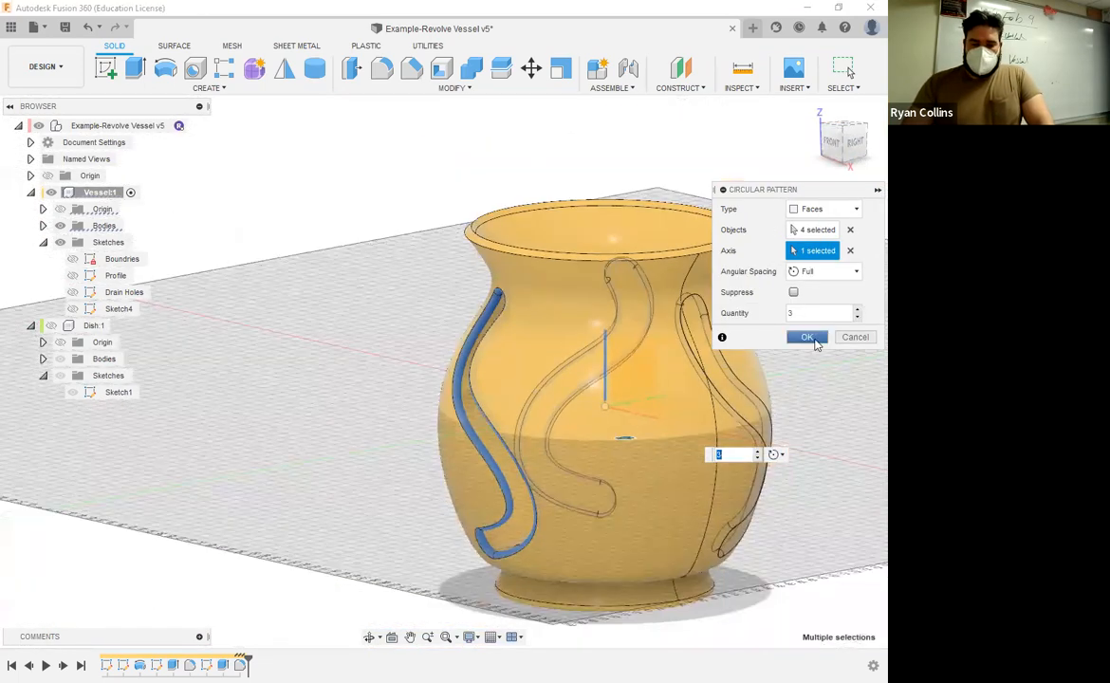
{"action": "left_click", "coordinate": [807, 338]}
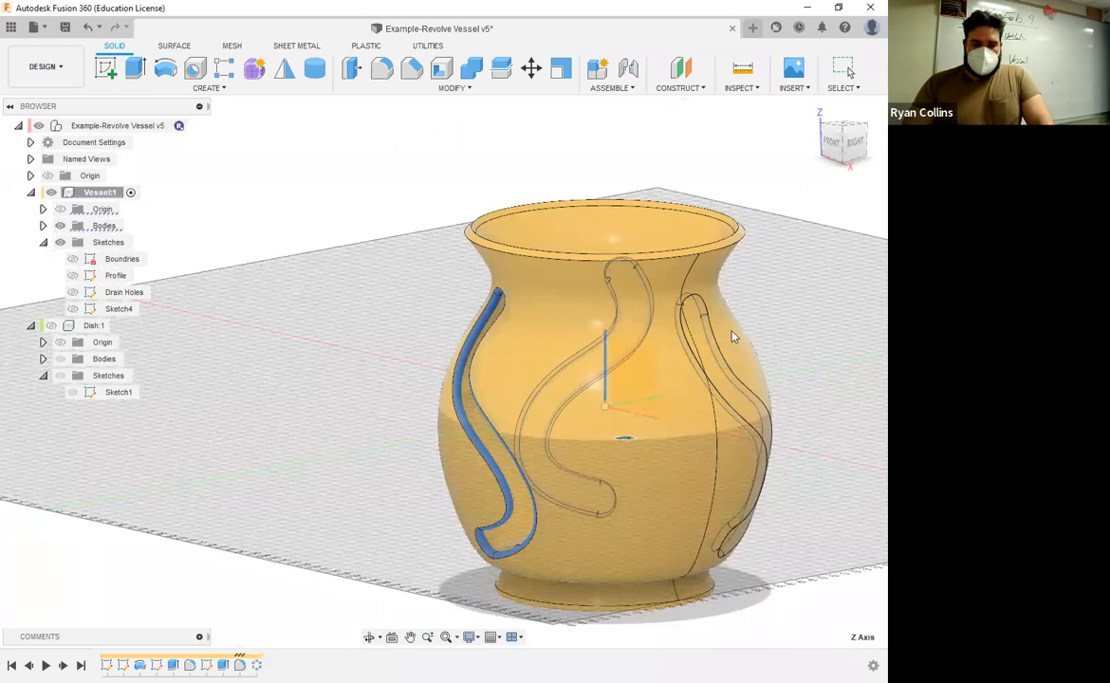
{"action": "middle_click_drag", "start_coordinate": [802, 332], "coordinate": [704, 343], "text": "shift"}
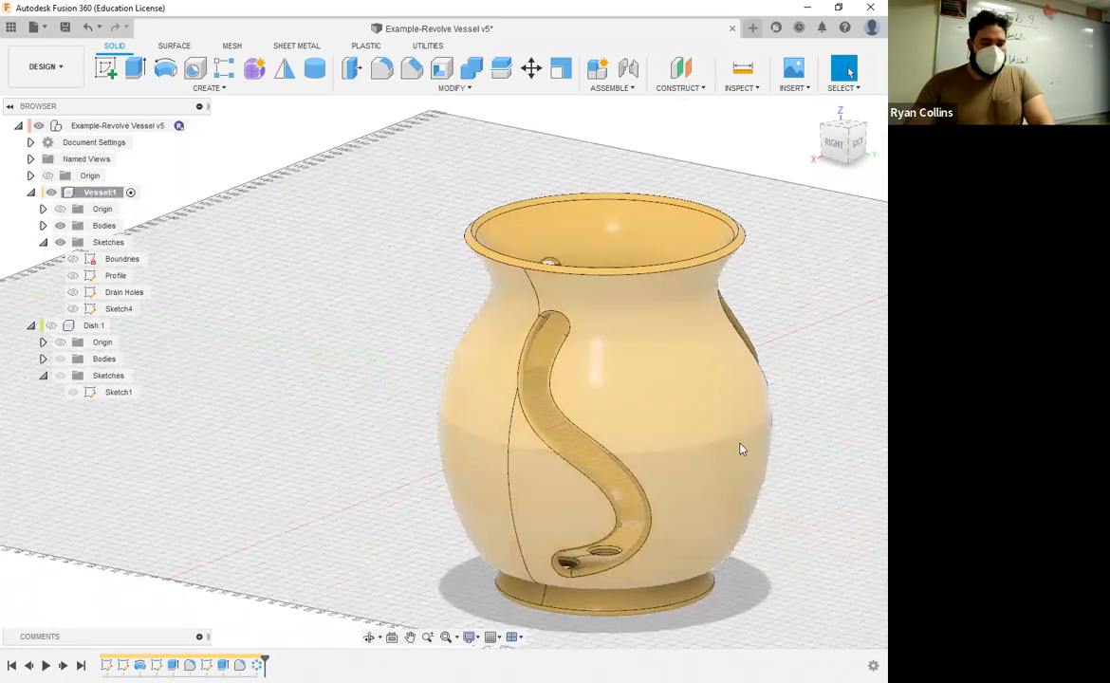
Step: Edit the circular pattern of the S-shaped cutout and set its quantity to 5
{"action": "right_click", "coordinate": [256, 664]}
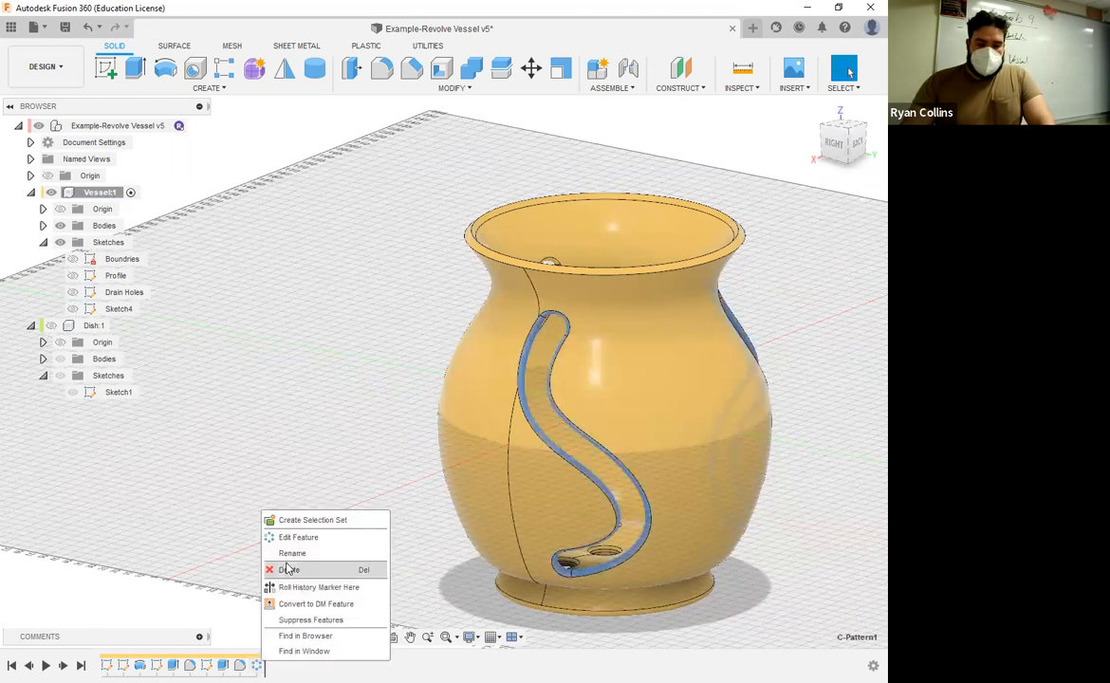
{"action": "left_click", "coordinate": [298, 537]}
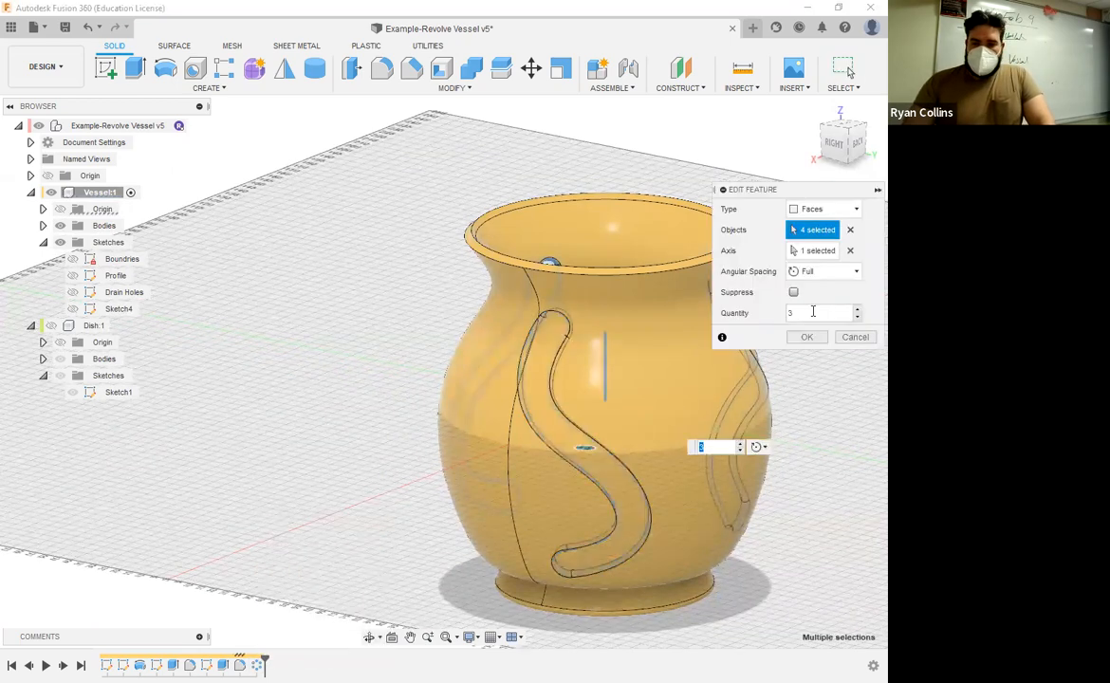
{"action": "double_click", "coordinate": [788, 315]}
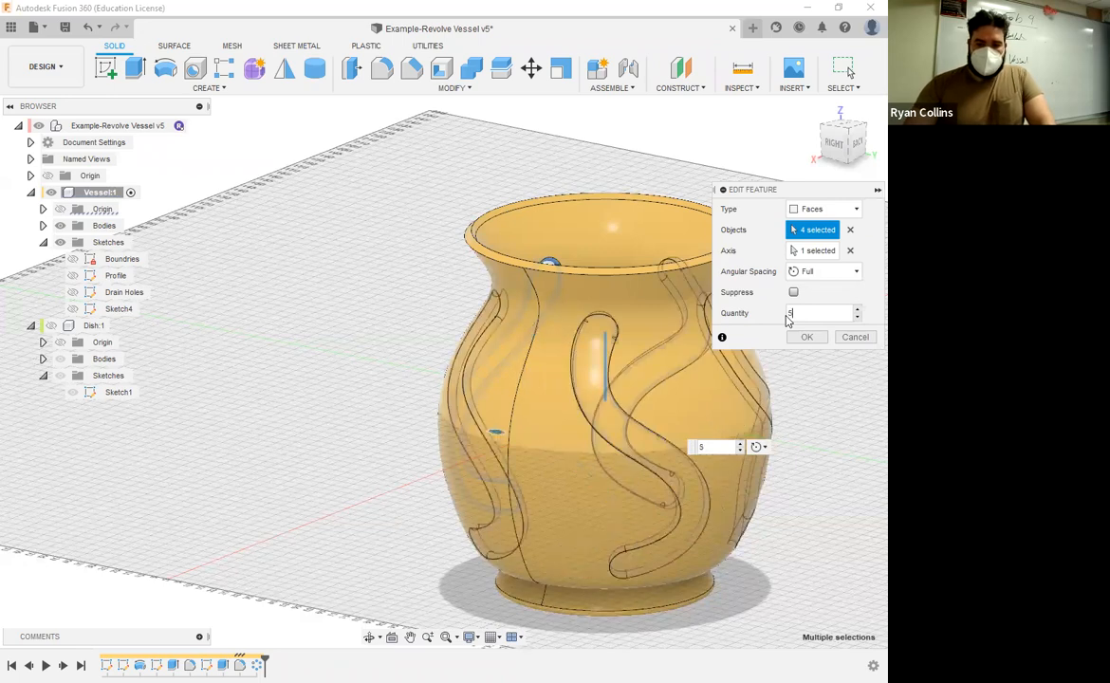
{"action": "key", "text": "Return"}
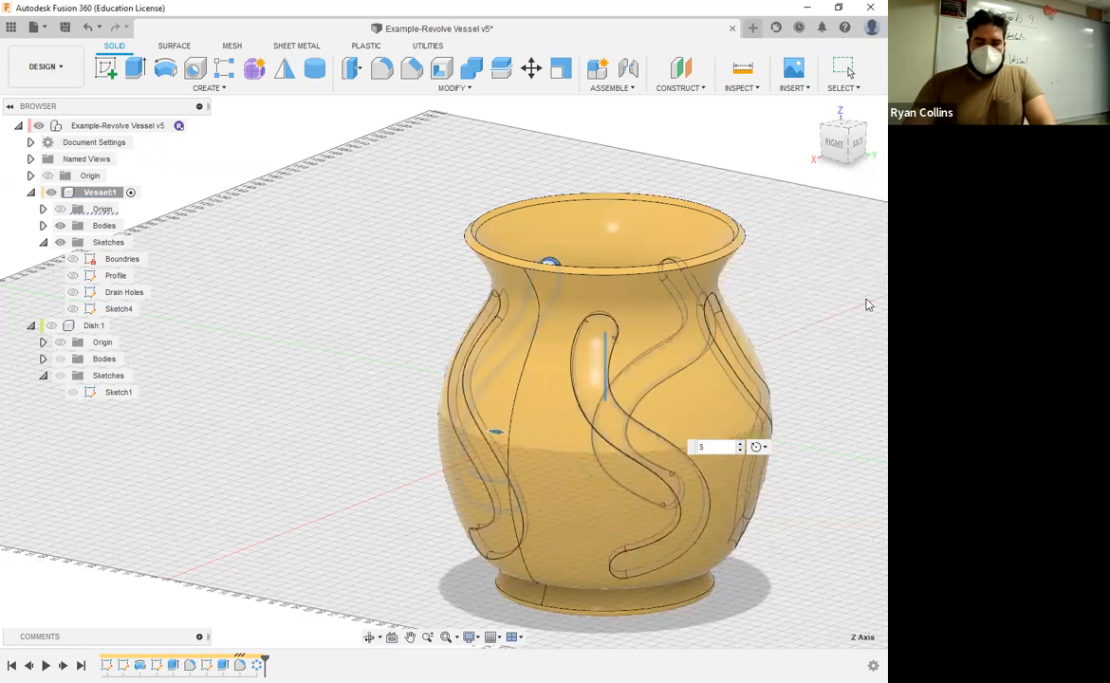
{"action": "left_click", "coordinate": [784, 302]}
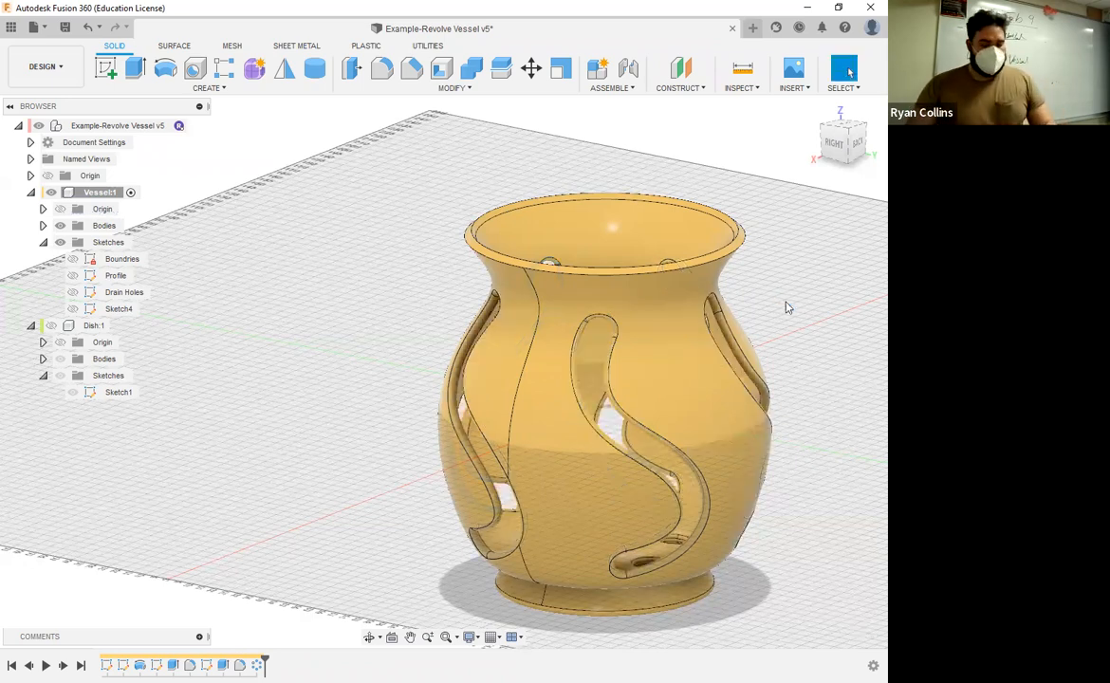
{"action": "middle_click_drag", "start_coordinate": [785, 307], "coordinate": [669, 303]}
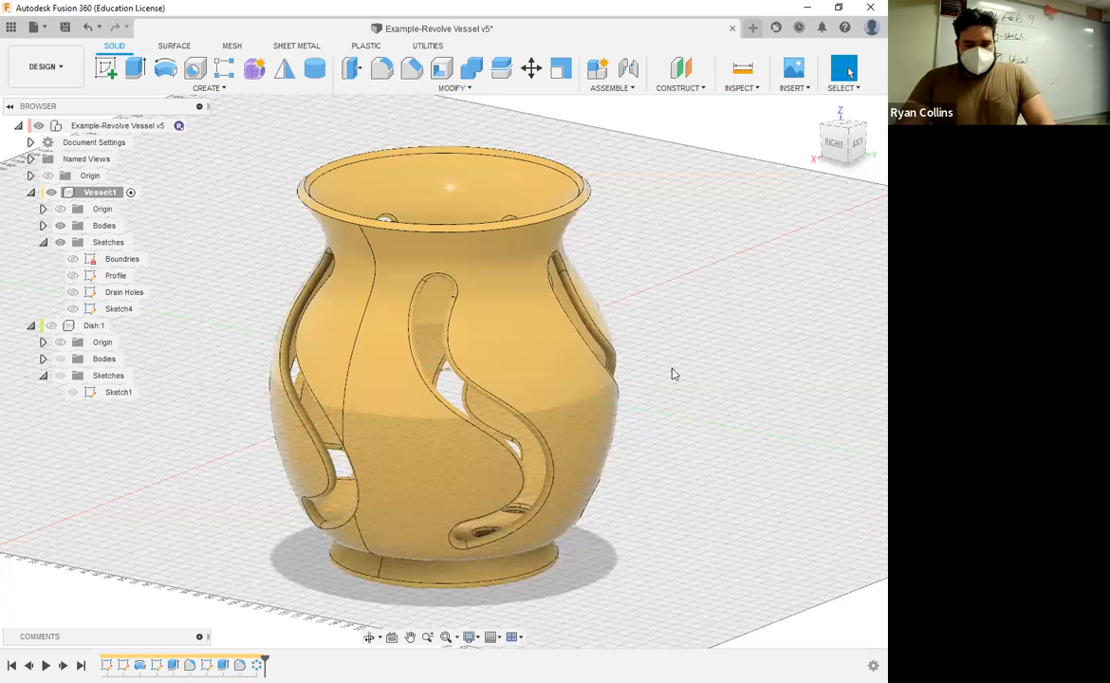
Step: Save the design with the version description "Circle Pattern Features"
{"action": "key", "text": "ctrl+s"}
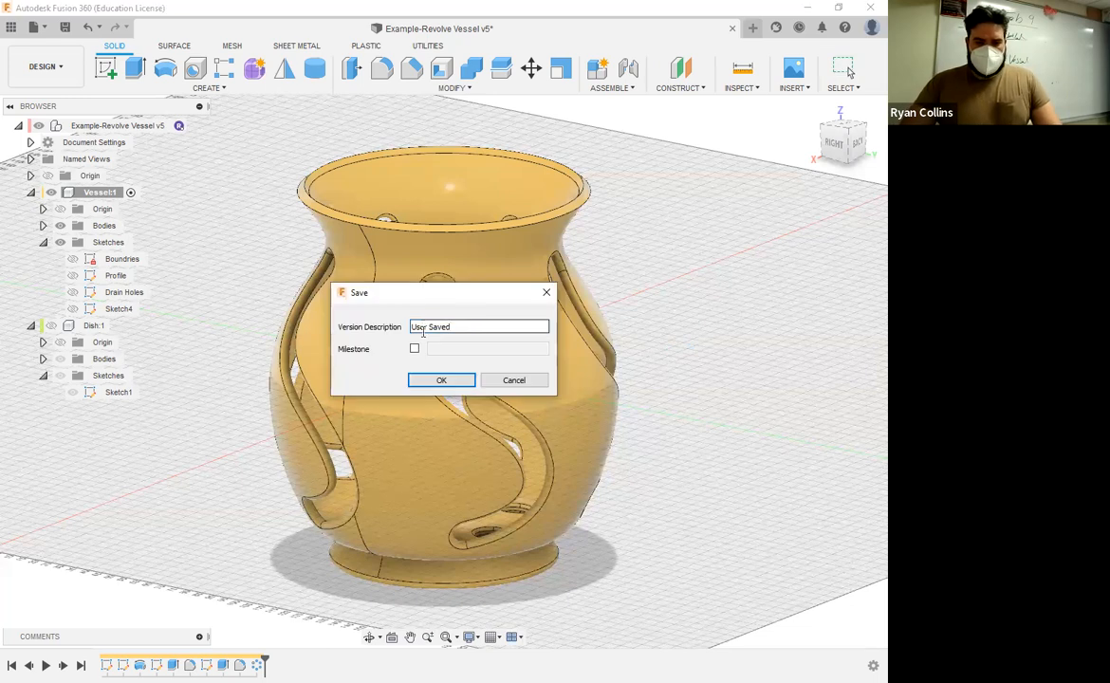
{"action": "triple_click", "coordinate": [466, 327]}
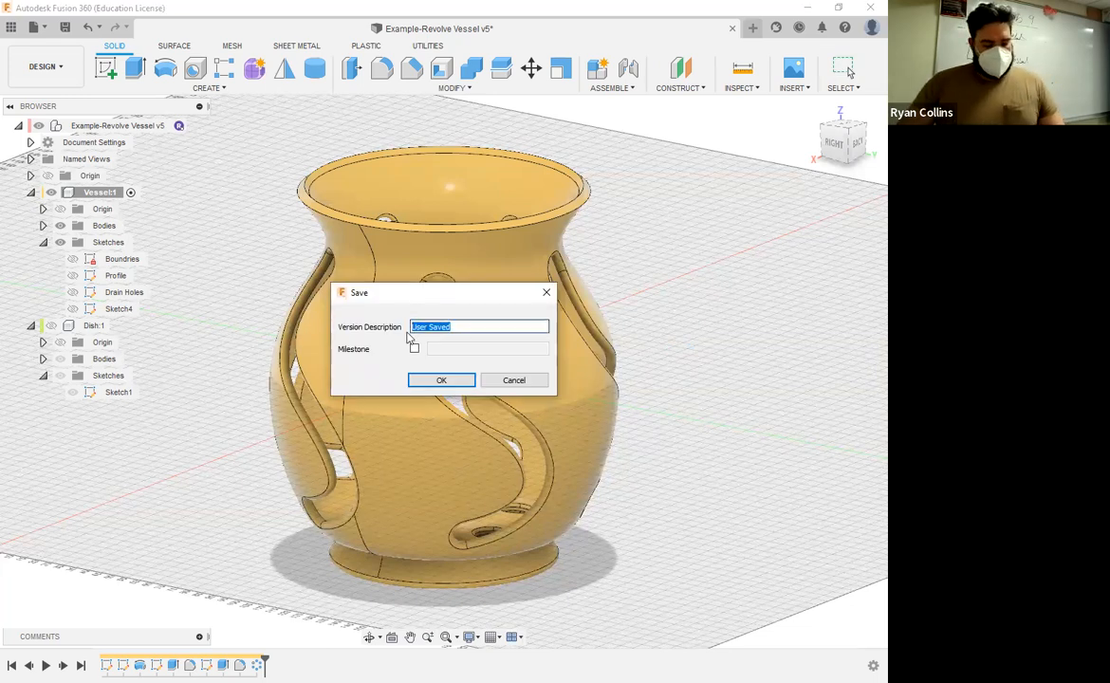
{"action": "type", "text": "cIRCLE"}
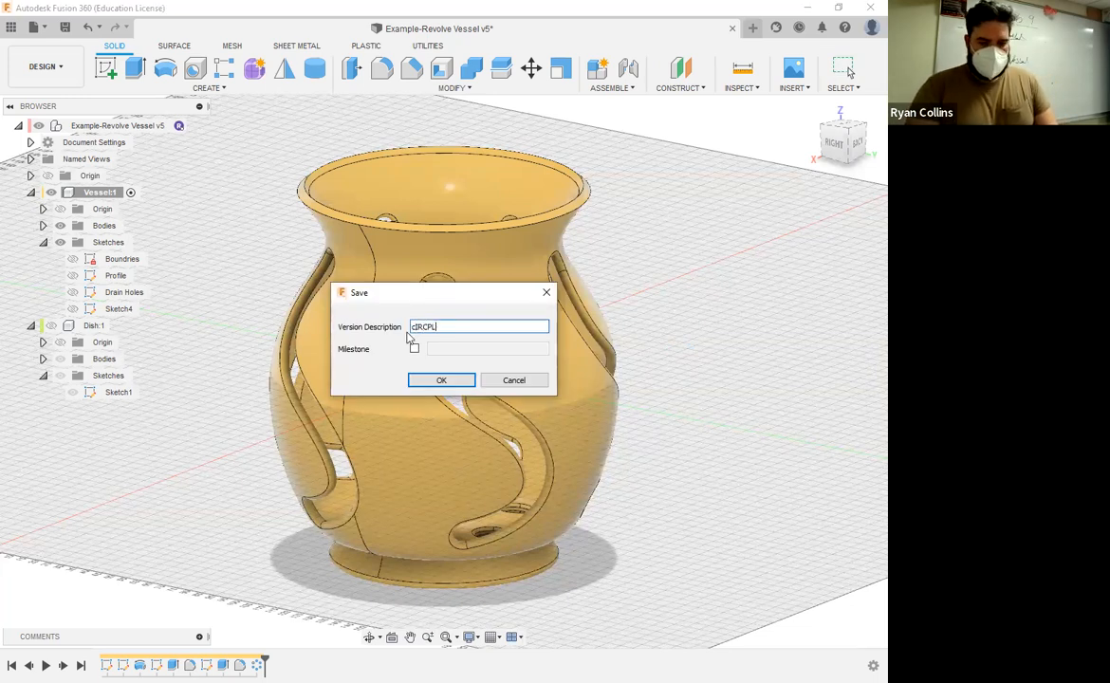
{"action": "key", "text": "BackSpace"}
{"action": "key", "text": "BackSpace"}
{"action": "key", "text": "BackSpace"}
{"action": "key", "text": "BackSpace"}
{"action": "key", "text": "BackSpace"}
{"action": "key", "text": "BackSpace"}
{"action": "type", "text": "Circple Pattern Features"}
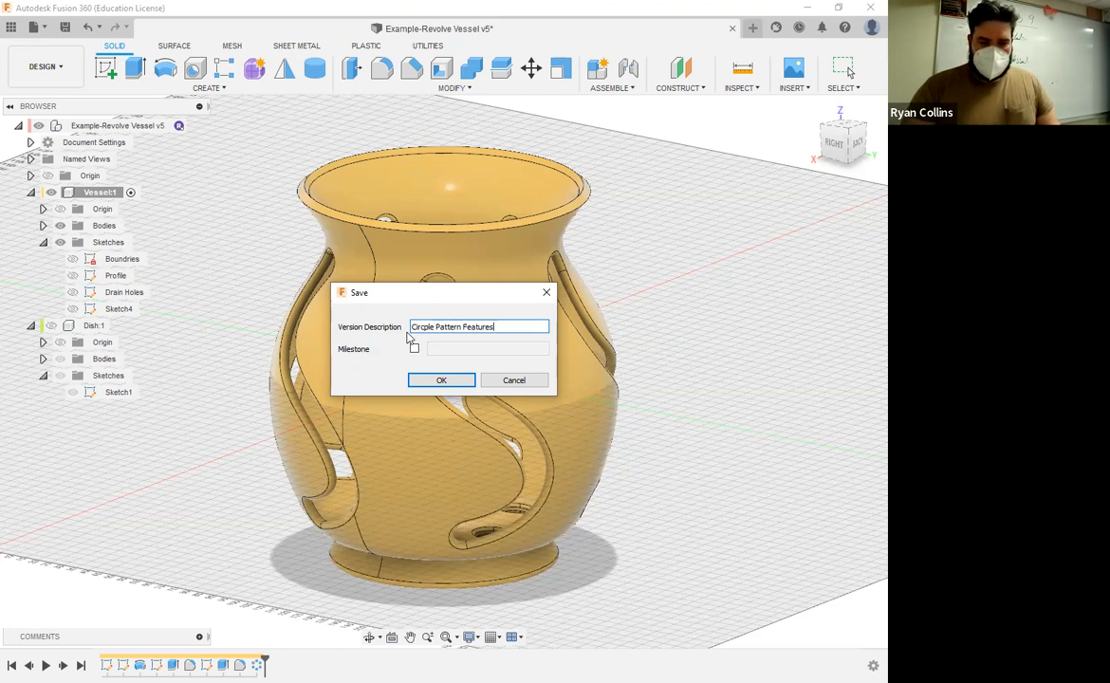
{"action": "key", "text": "BackSpace"}
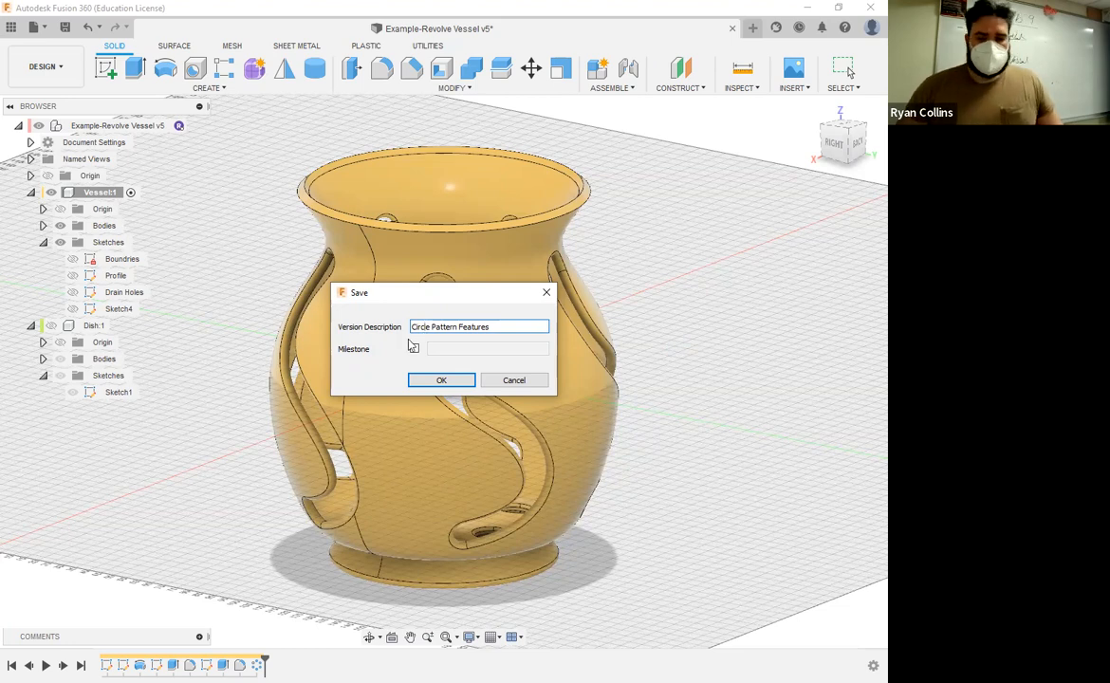
{"action": "key", "text": "Return"}
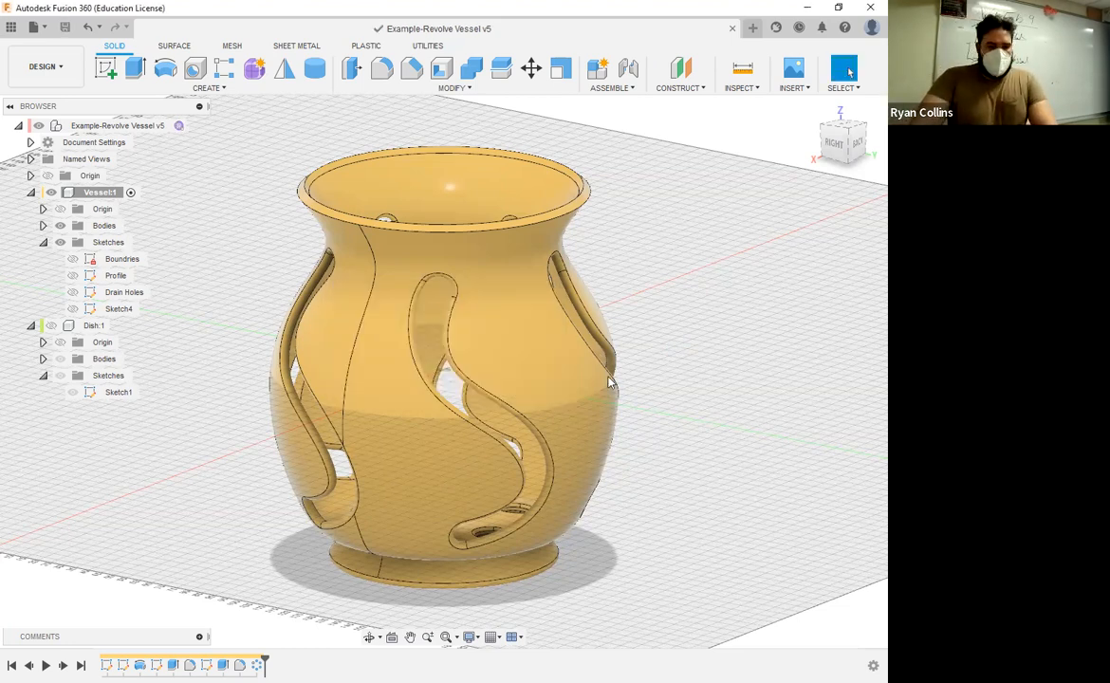
Step: Show the Dish component, activate the top-level assembly, and view the vessel and dish from the front
{"action": "left_click", "coordinate": [54, 327]}
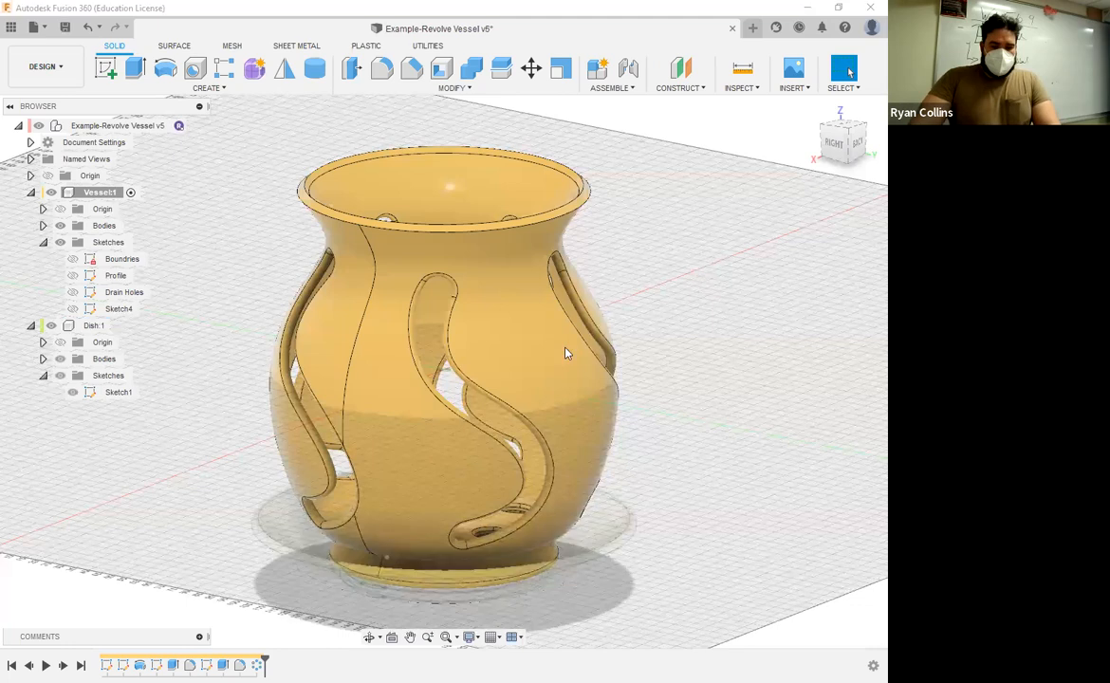
{"action": "left_click", "coordinate": [195, 127]}
{"action": "left_click", "coordinate": [775, 469]}
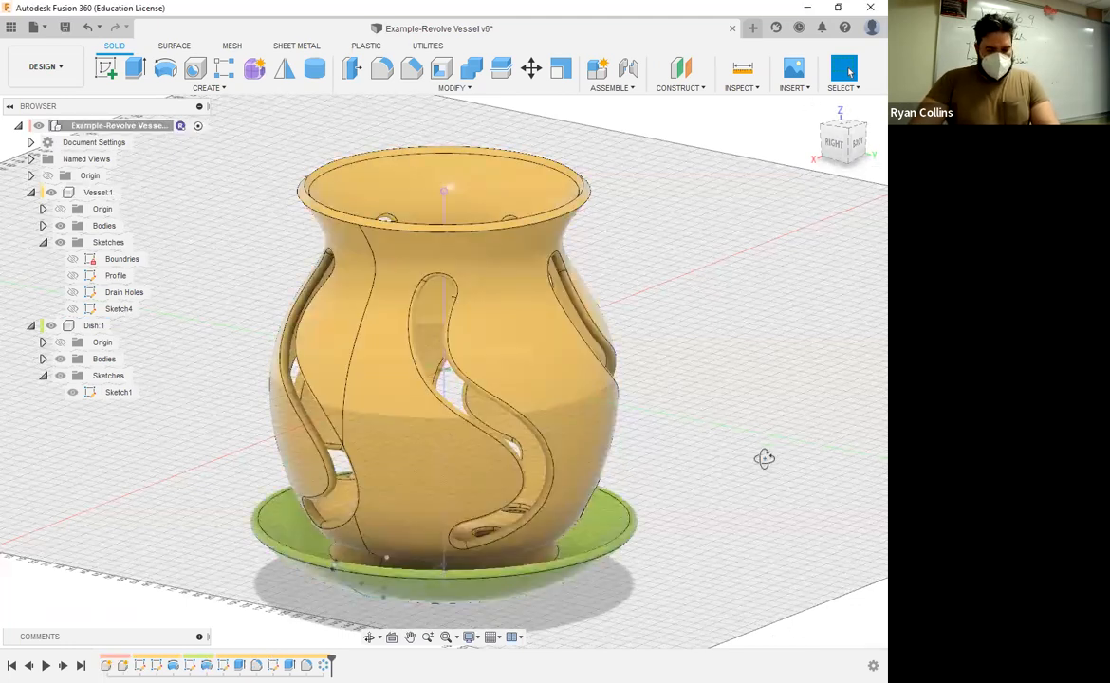
{"action": "middle_click_drag", "start_coordinate": [763, 459], "coordinate": [859, 271], "text": "shift"}
{"action": "left_click", "coordinate": [835, 140]}
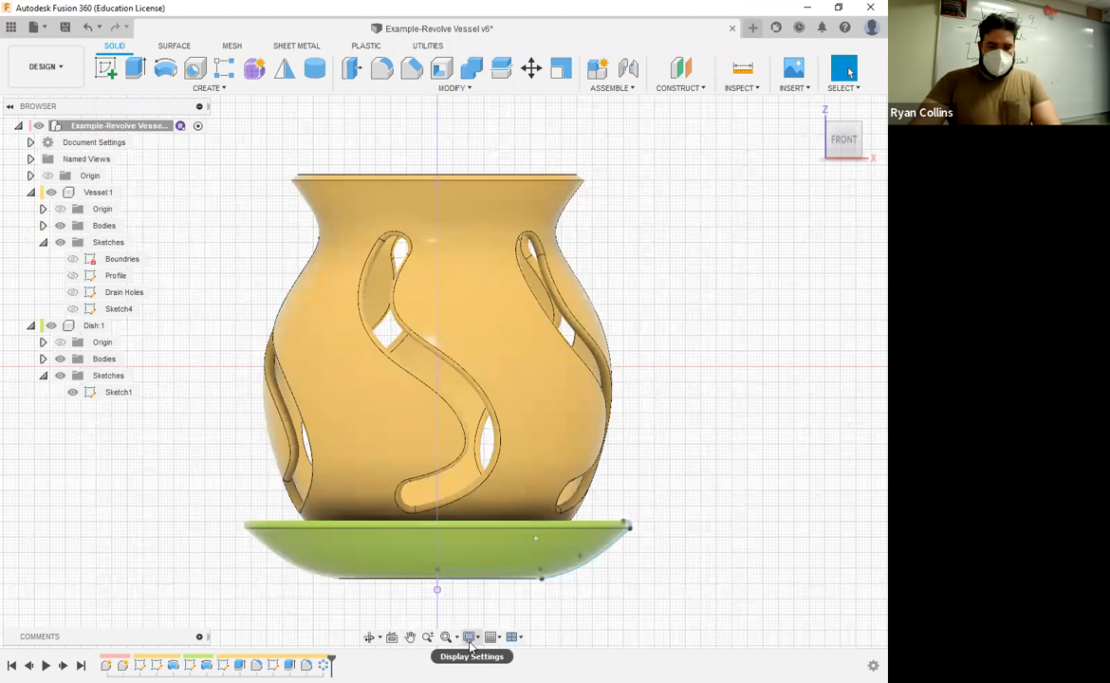
Step: Set the visual style to Shaded with Hidden Edges and hide the Dish component, viewing the vessel from the front
{"action": "left_click", "coordinate": [469, 645]}
{"action": "mouse_move", "coordinate": [495, 510]}
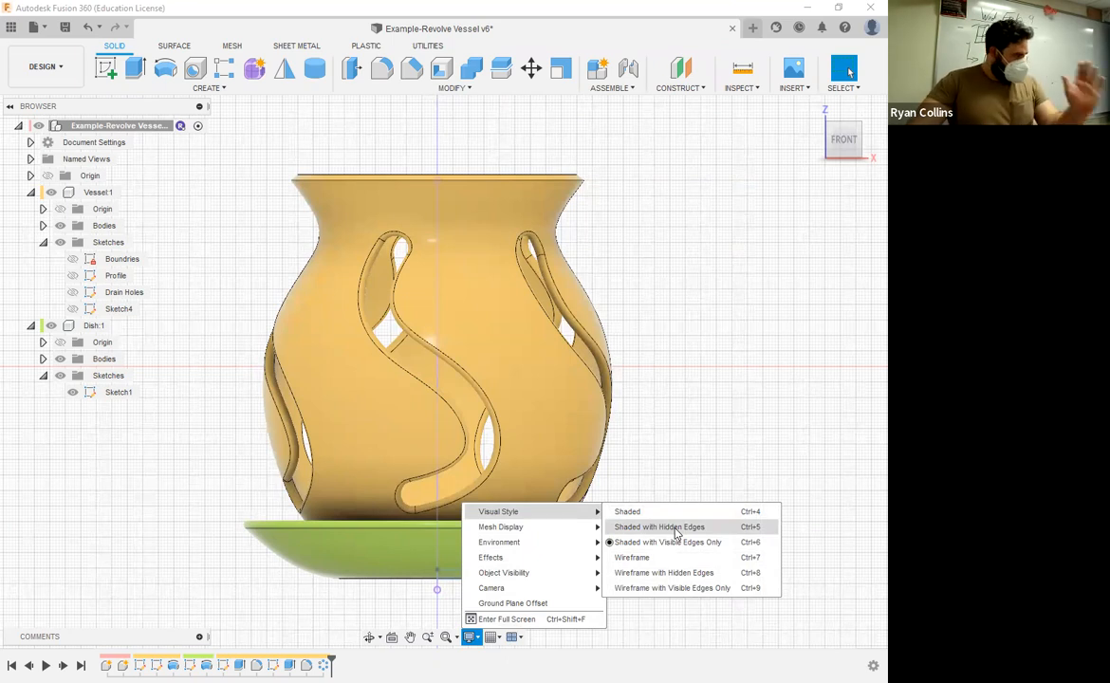
{"action": "left_click", "coordinate": [676, 532]}
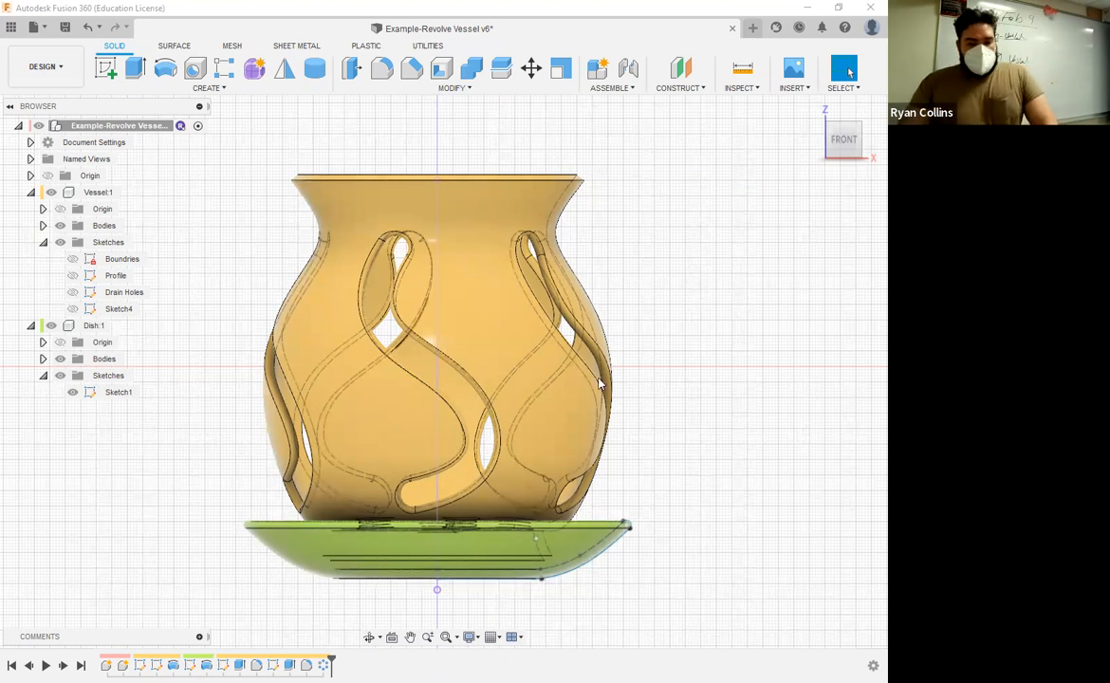
{"action": "middle_click_drag", "start_coordinate": [619, 399], "coordinate": [653, 397], "text": "shift"}
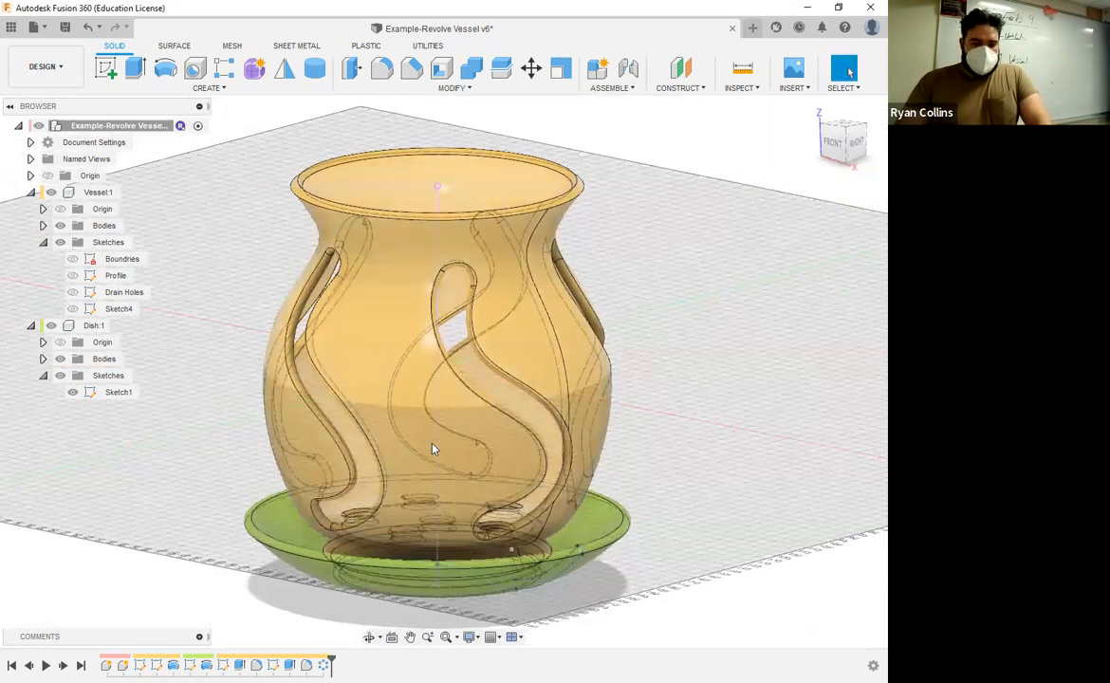
{"action": "left_click", "coordinate": [827, 150]}
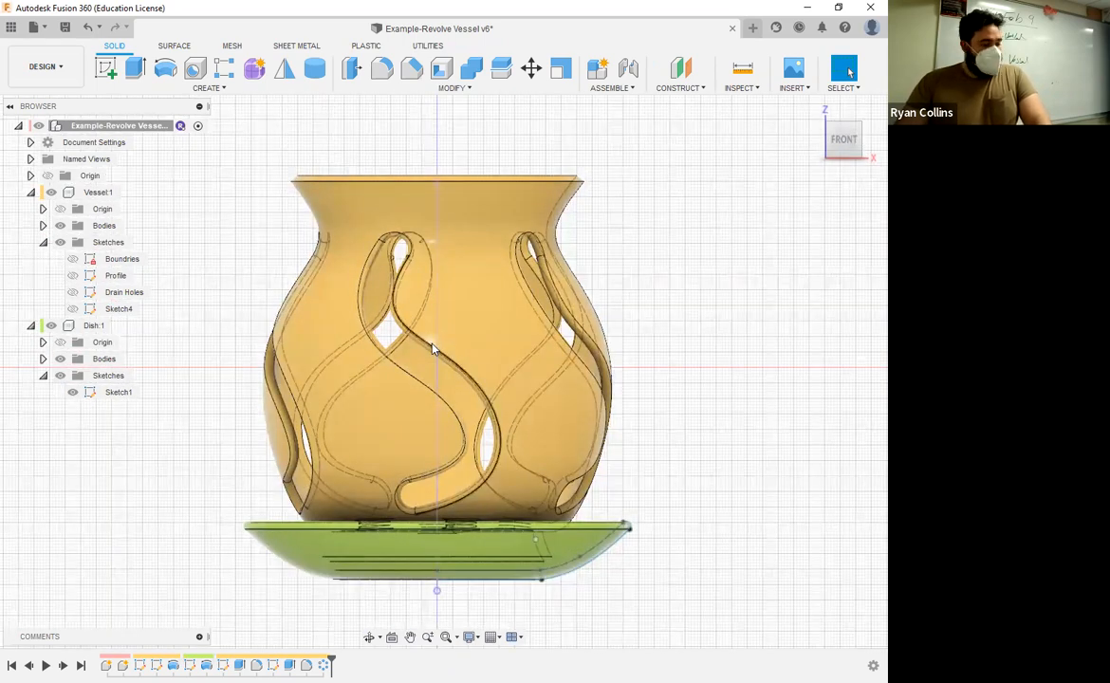
{"action": "left_click", "coordinate": [51, 325]}
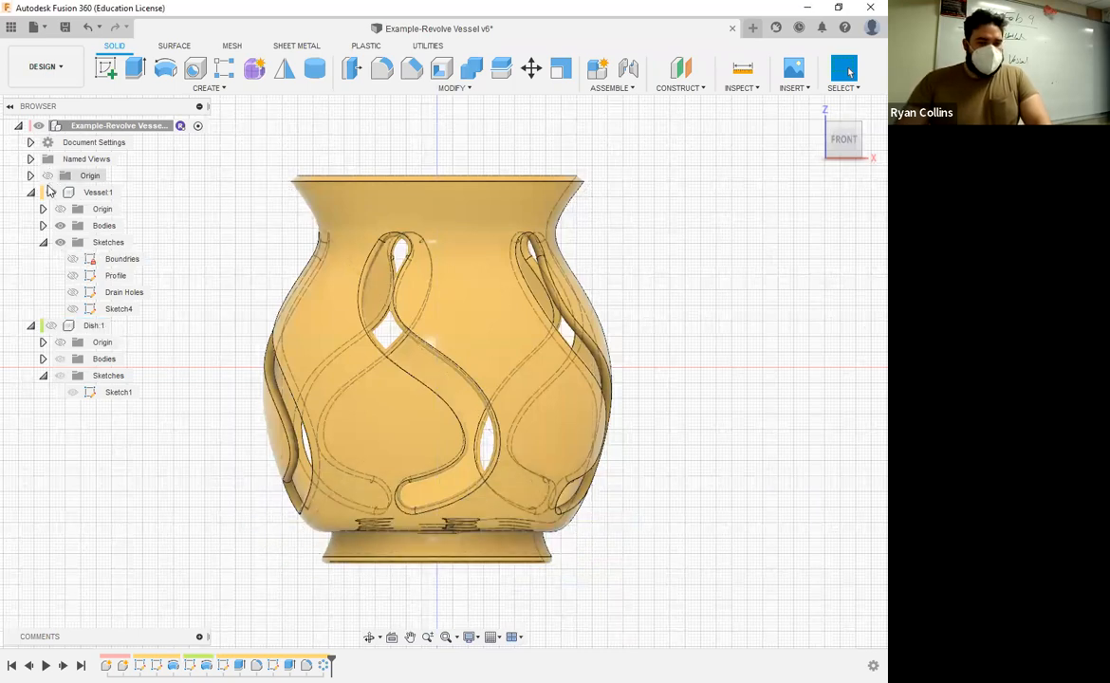
Step: Activate the Vessel component, check what Sketch4 contains, and rename that sketch as Side Profiles
{"action": "left_click", "coordinate": [104, 192]}
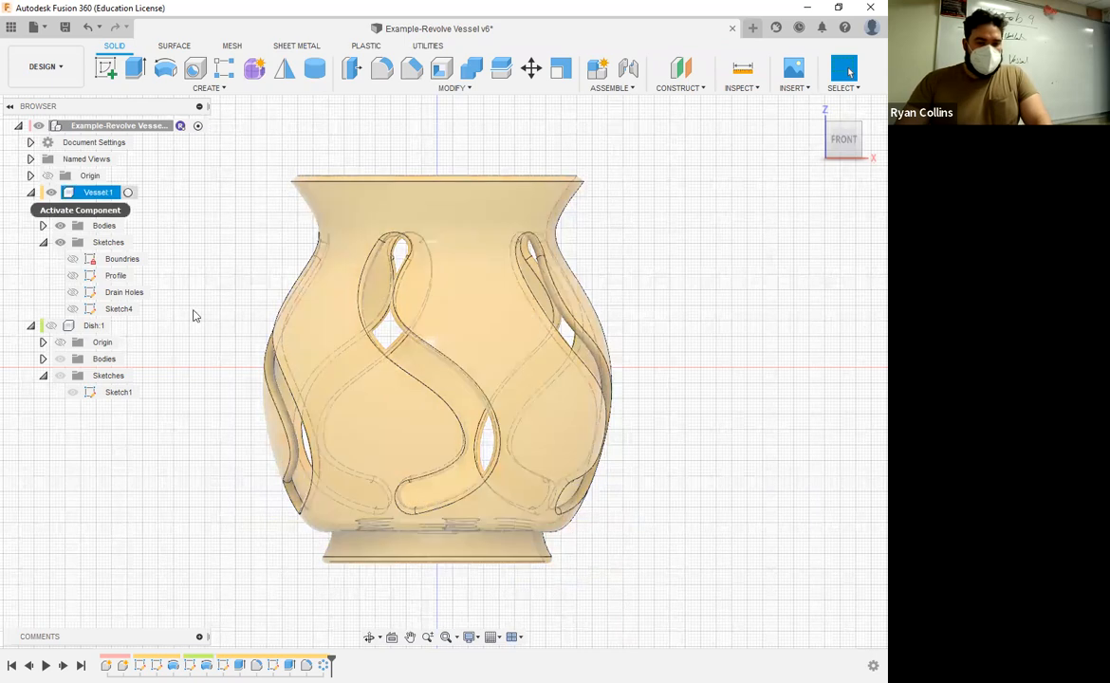
{"action": "double_click", "coordinate": [126, 313]}
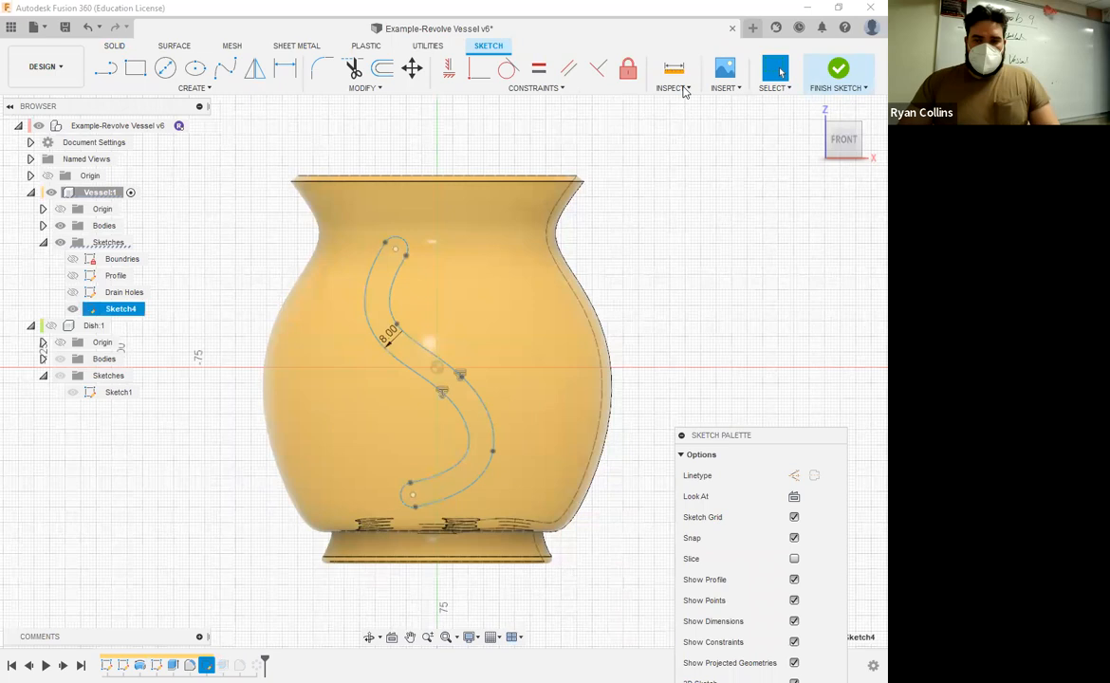
{"action": "left_click", "coordinate": [833, 73]}
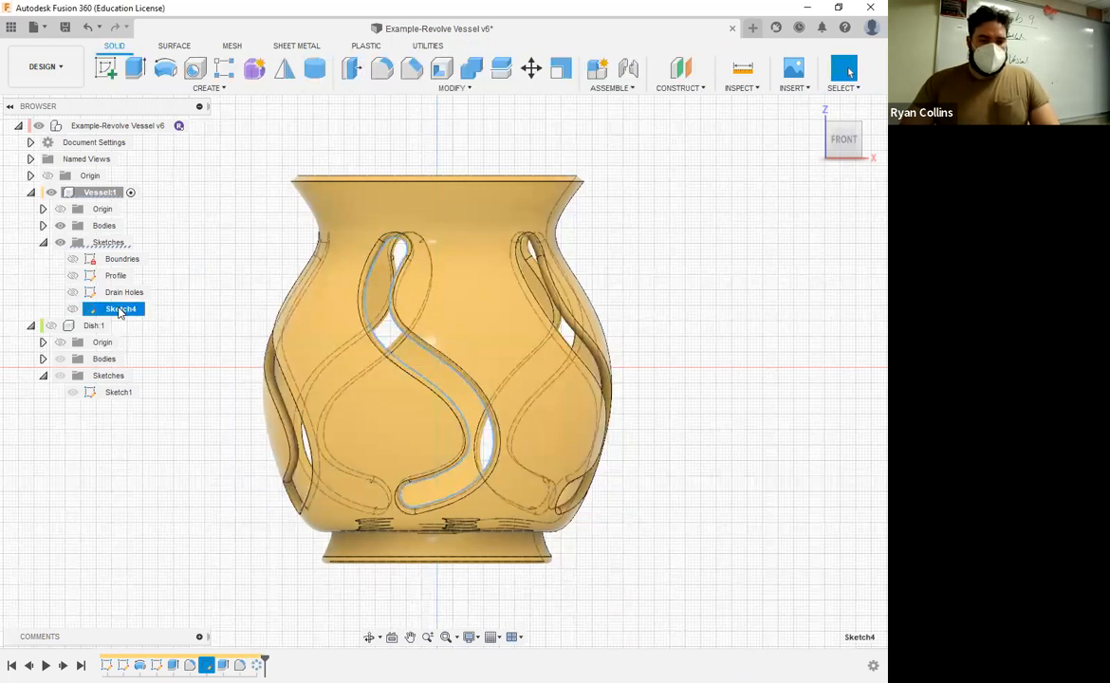
{"action": "left_click", "coordinate": [121, 309]}
{"action": "type", "text": "Side Pr"}
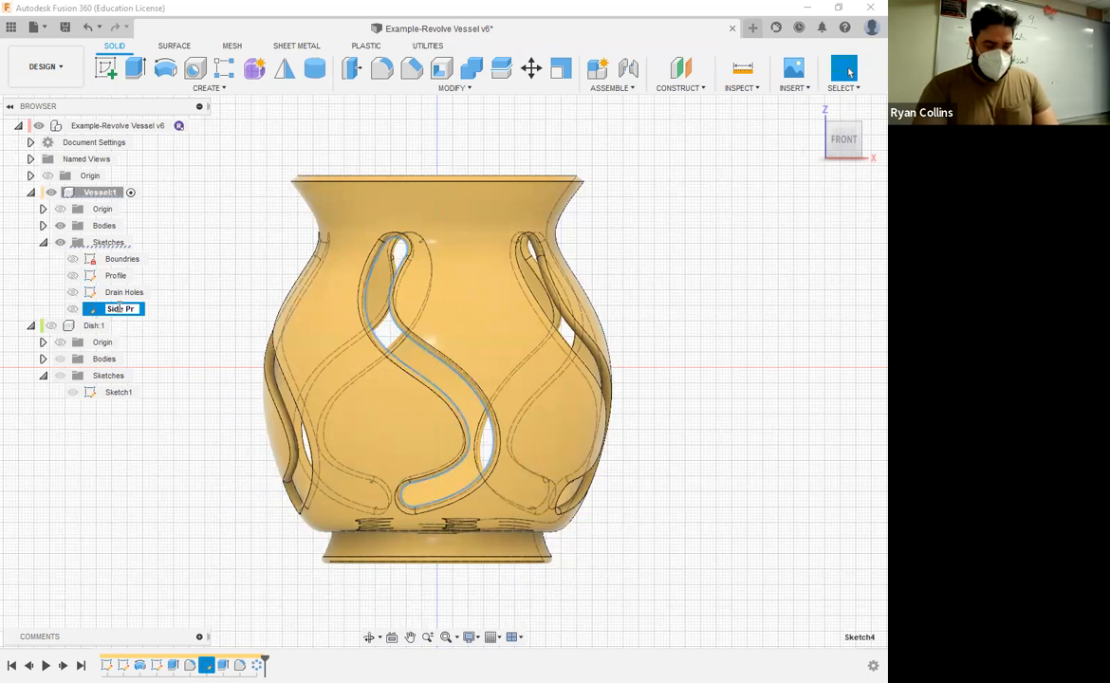
{"action": "type", "text": "ofiles"}
{"action": "key", "text": "Return"}
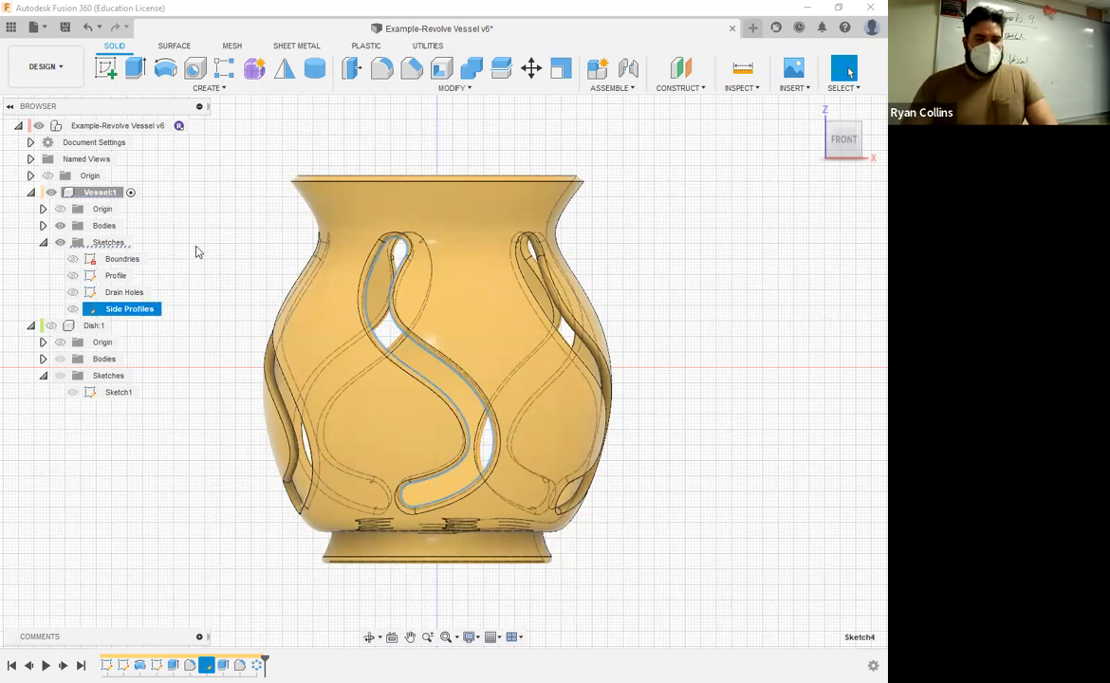
{"action": "key", "text": "Escape"}
Step: Sketch a 10 mm diameter circle on the front plane, centred on the vertical axis at the bottom edge of the vessel's foot
{"action": "left_click", "coordinate": [108, 70]}
{"action": "left_click", "coordinate": [482, 317]}
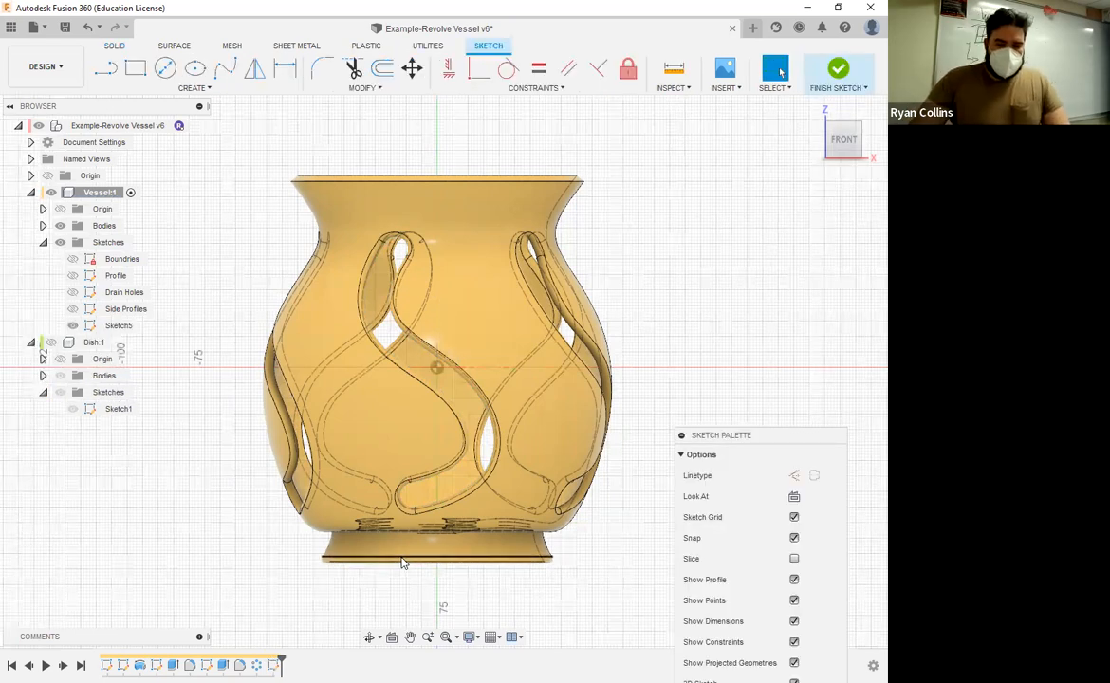
{"action": "scroll", "coordinate": [498, 593], "scroll_direction": "up", "scroll_amount": 5}
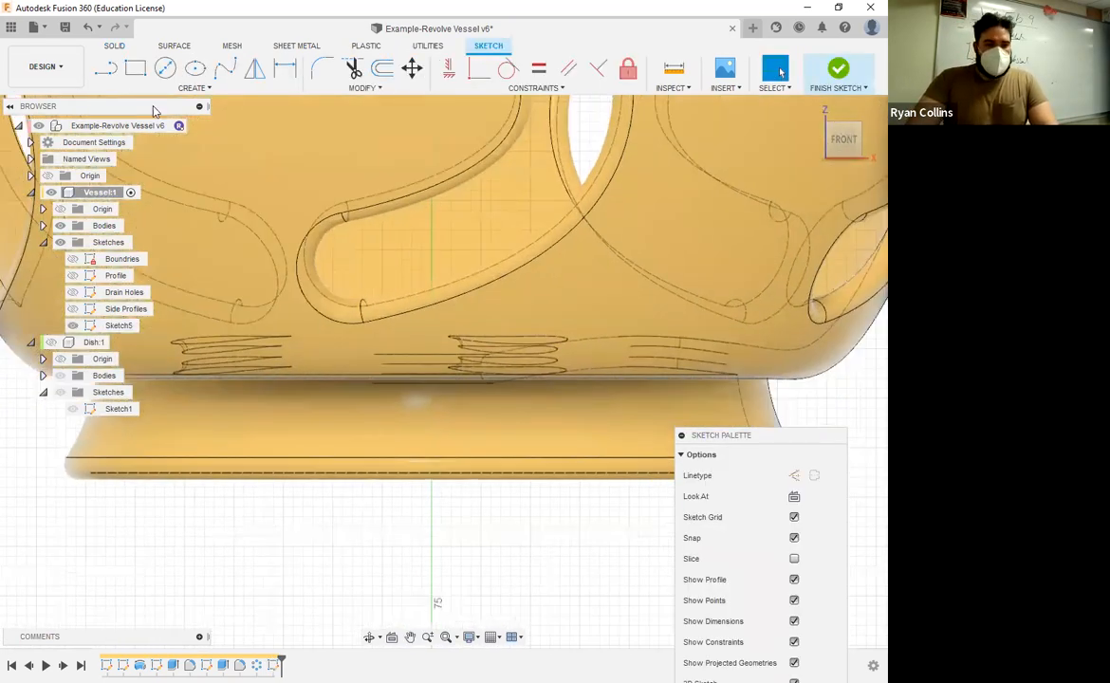
{"action": "key", "text": "c"}
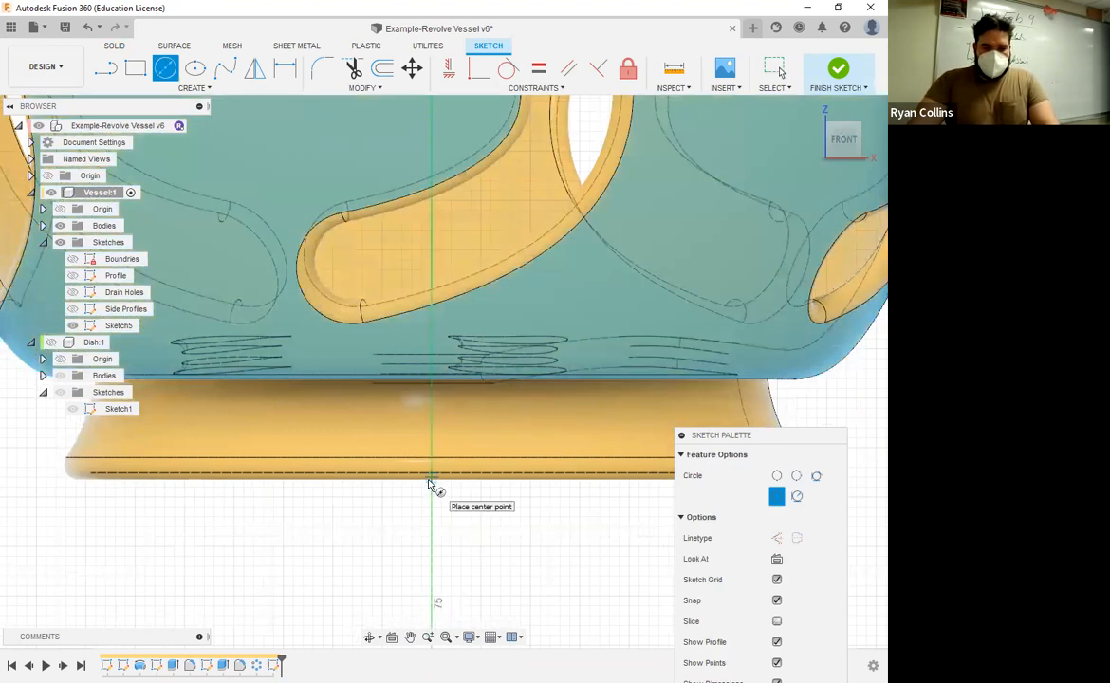
{"action": "scroll", "coordinate": [431, 486], "scroll_direction": "up", "scroll_amount": 4}
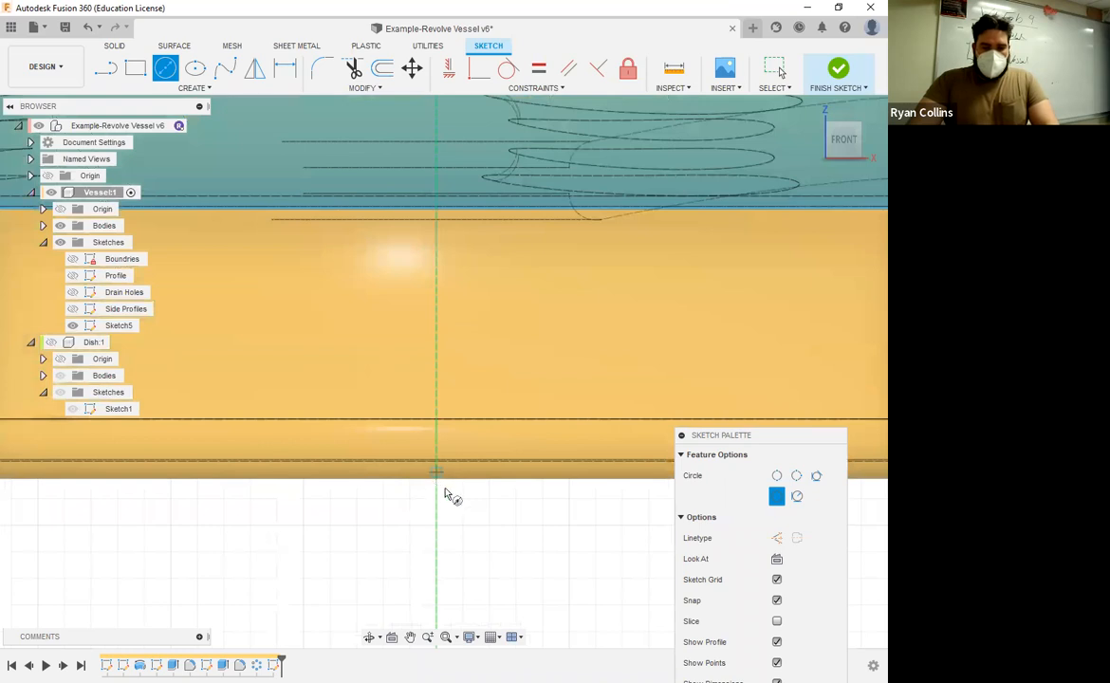
{"action": "left_click", "coordinate": [437, 479]}
{"action": "type", "text": "8"}
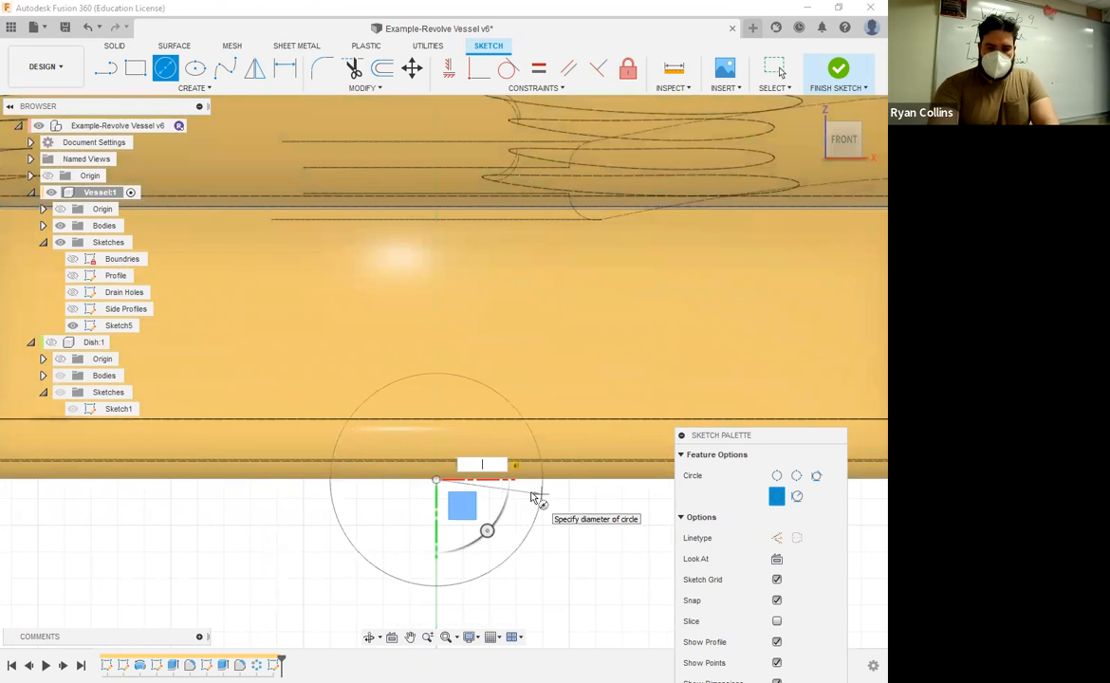
{"action": "type", "text": "10"}
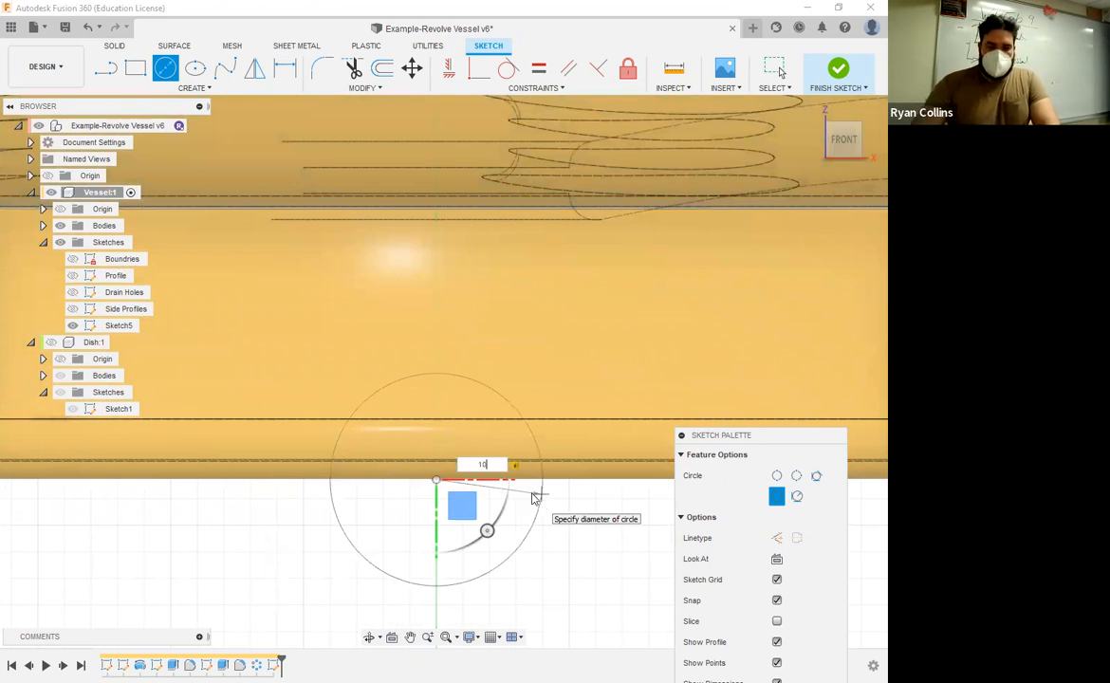
{"action": "key", "text": "Return"}
{"action": "key", "text": "Escape"}
{"action": "scroll", "coordinate": [581, 491], "scroll_direction": "down", "scroll_amount": 5}
{"action": "left_click", "coordinate": [836, 76]}
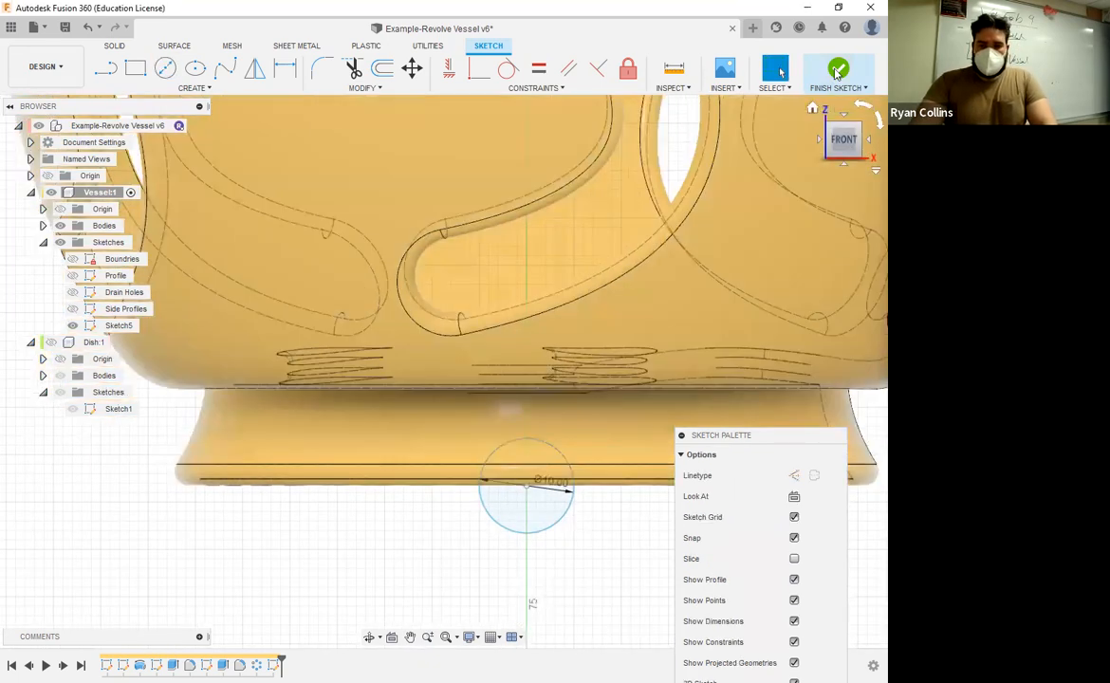
Step: Extrude the circle by a distance of -51 mm as a one-sided cut through one wall of the vessel's foot
{"action": "middle_click_drag", "start_coordinate": [601, 601], "coordinate": [627, 584], "text": "shift"}
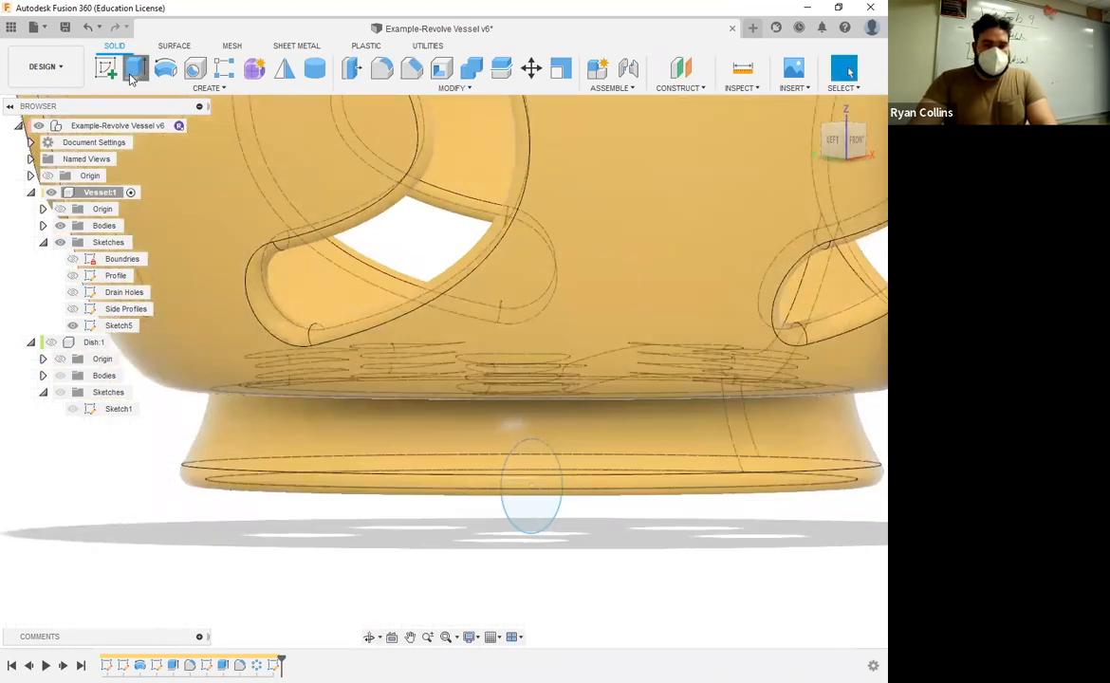
{"action": "left_click", "coordinate": [528, 512]}
{"action": "key", "text": "e"}
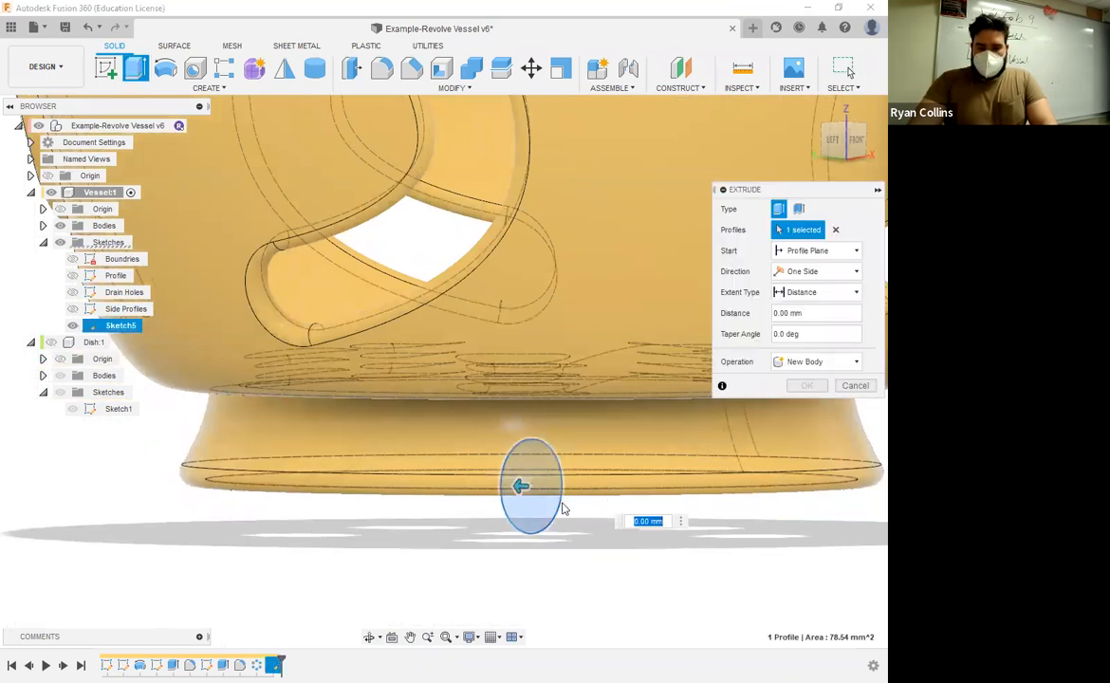
{"action": "left_click", "coordinate": [821, 295]}
{"action": "left_click", "coordinate": [804, 326]}
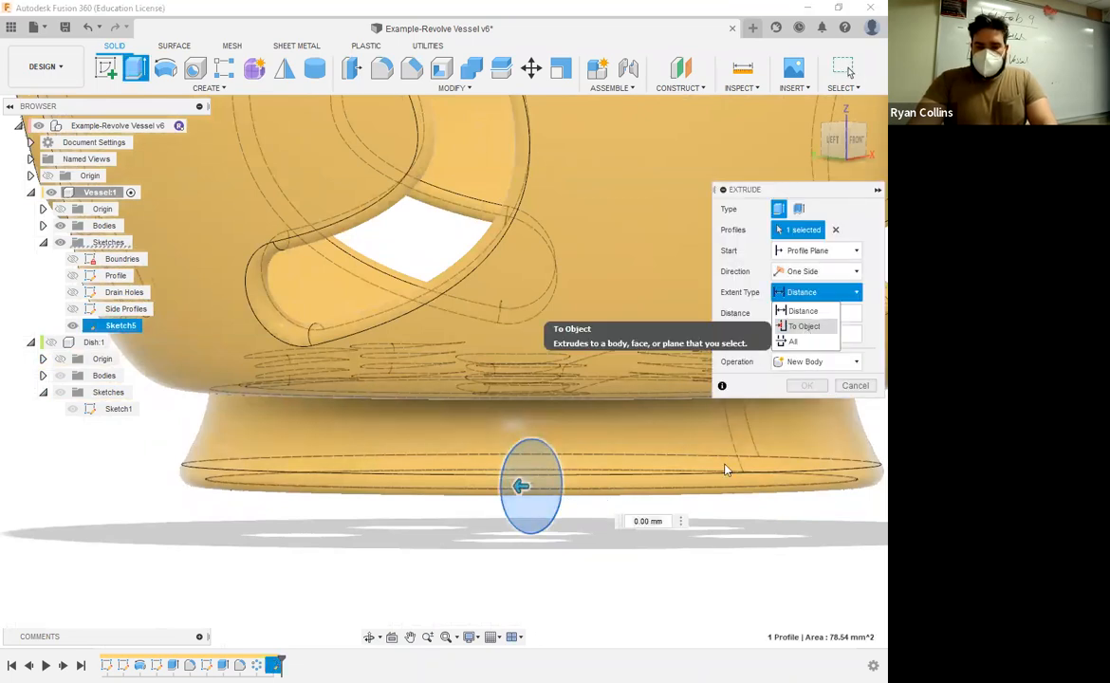
{"action": "left_click", "coordinate": [742, 486]}
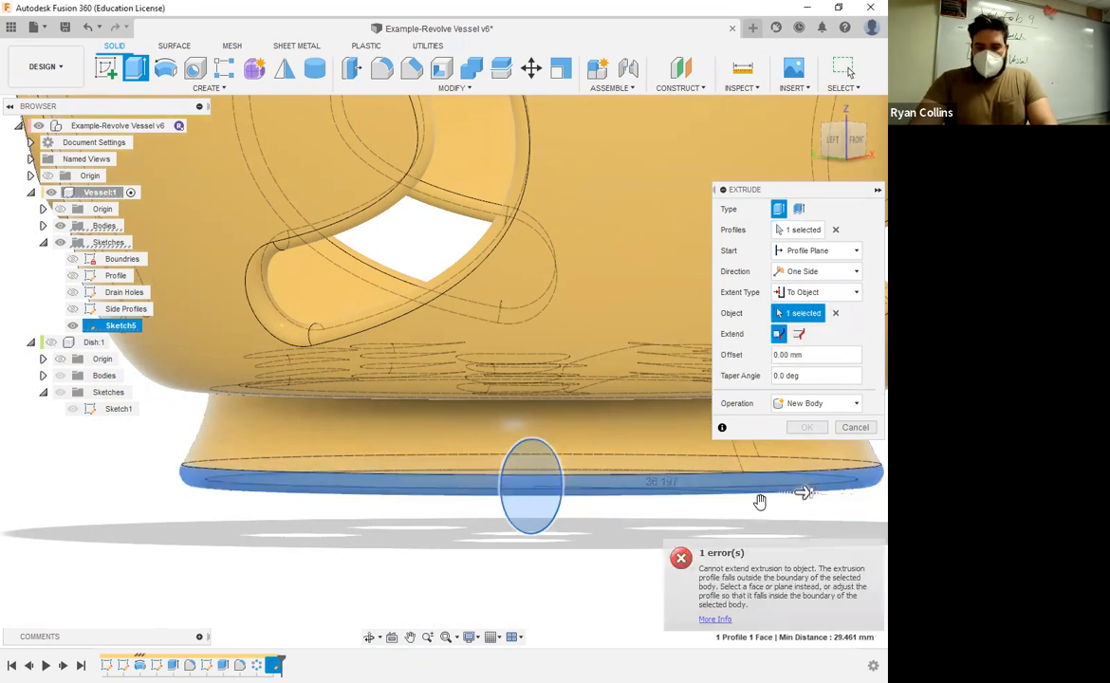
{"action": "left_click", "coordinate": [830, 292]}
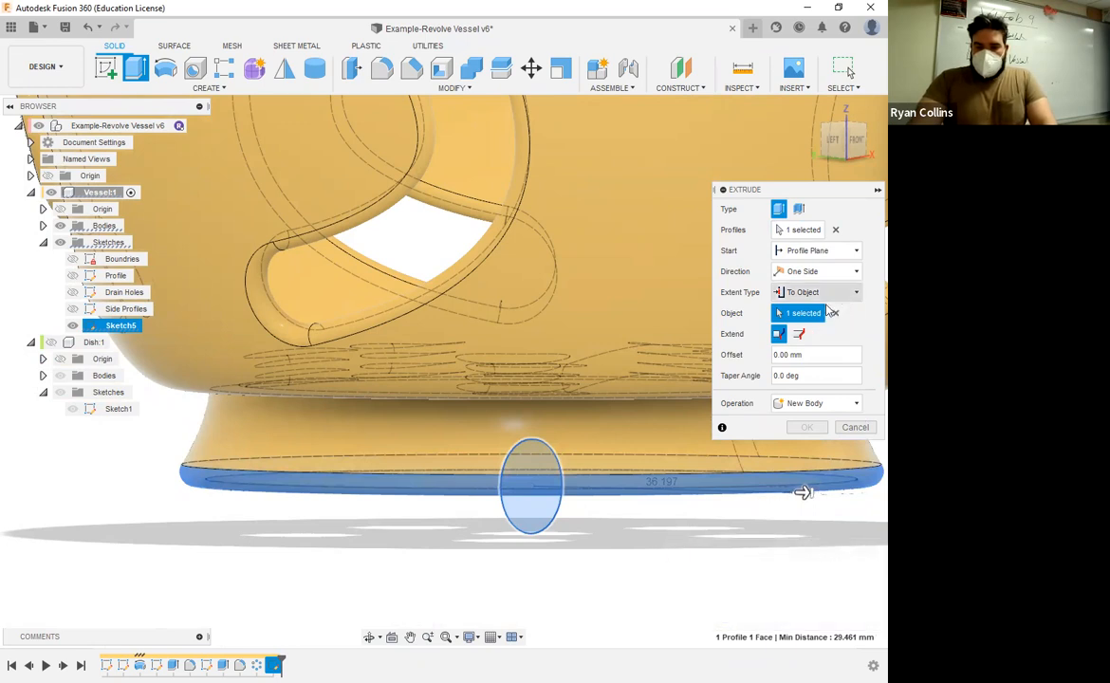
{"action": "left_click", "coordinate": [805, 311]}
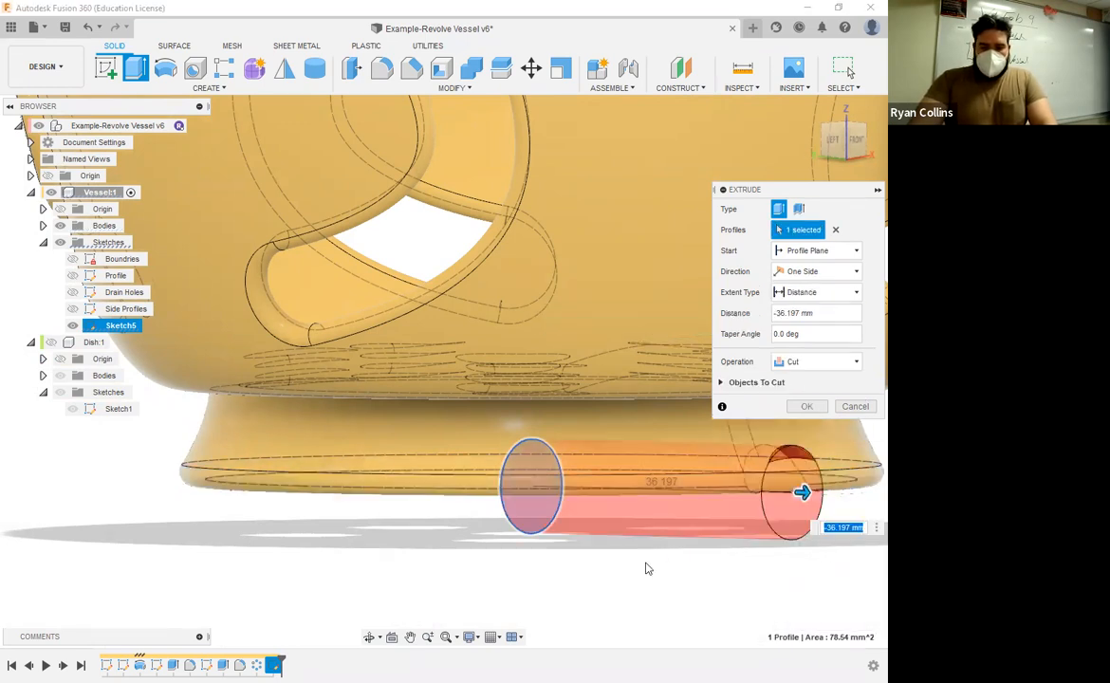
{"action": "middle_click_drag", "start_coordinate": [801, 490], "coordinate": [676, 472]}
{"action": "left_click_drag", "start_coordinate": [676, 472], "coordinate": [785, 479]}
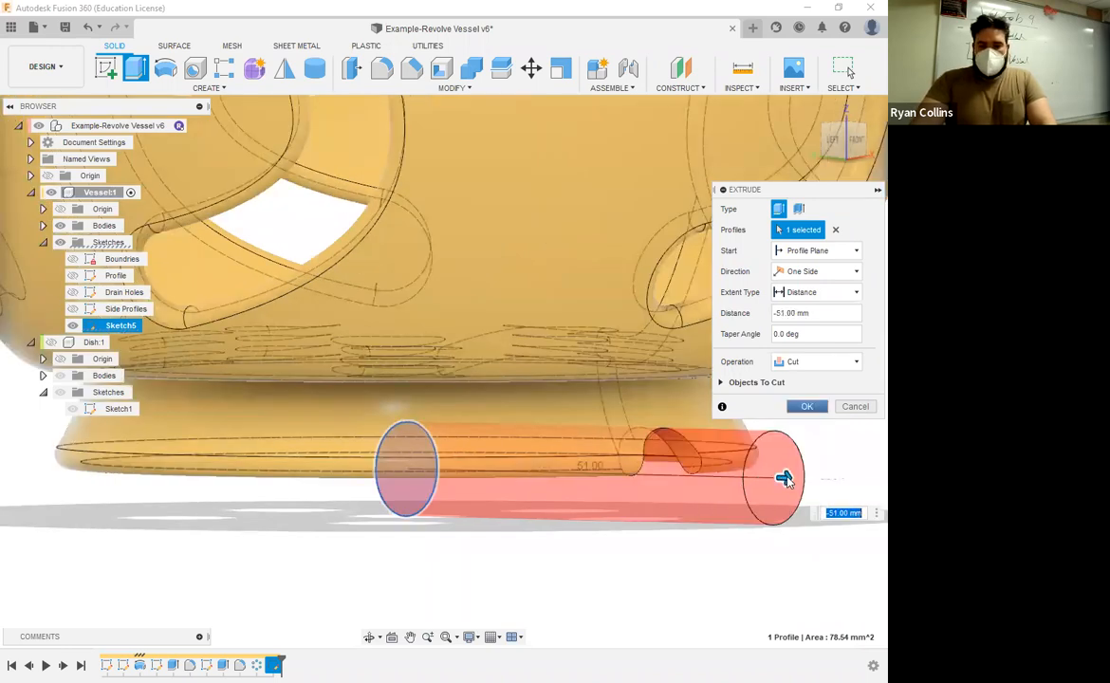
{"action": "left_click", "coordinate": [807, 406]}
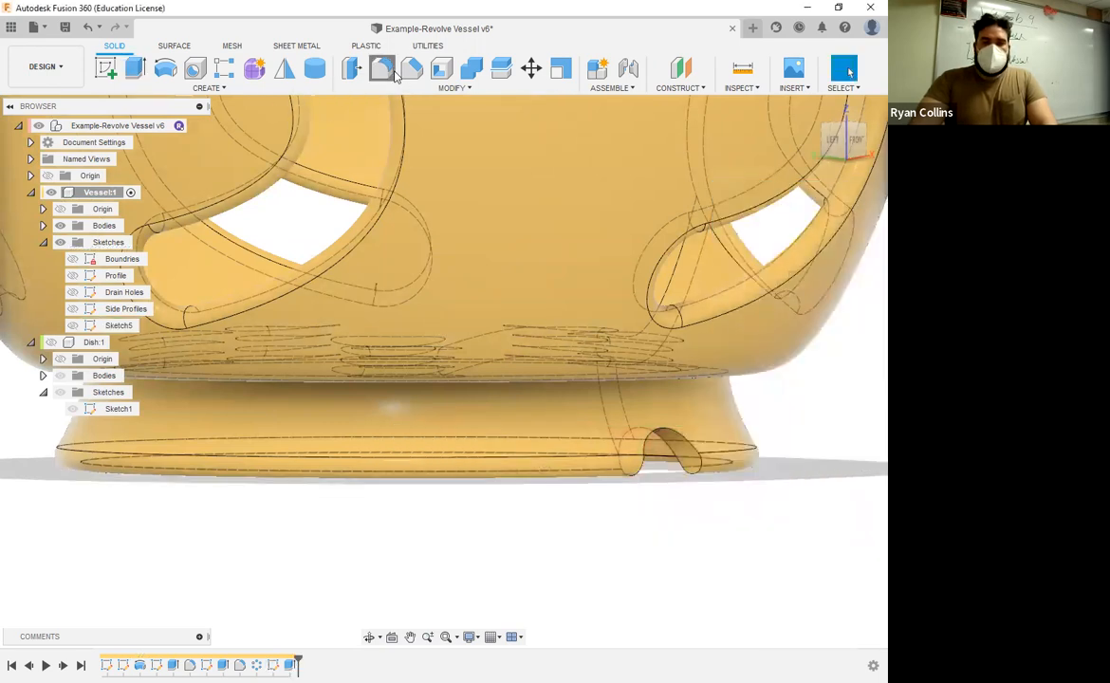
Step: Try a Full Round Fillet with the arched notch's inner face in the foot as the center face
{"action": "key", "text": "f"}
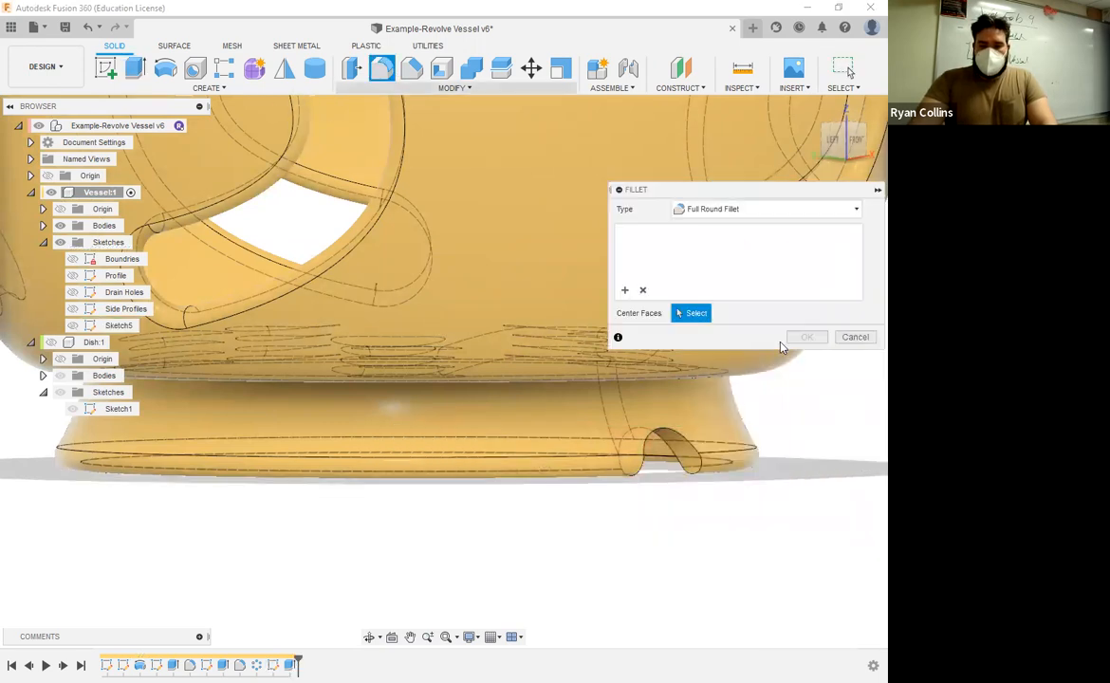
{"action": "left_click", "coordinate": [687, 458]}
{"action": "middle_click_drag", "start_coordinate": [688, 458], "coordinate": [427, 461], "text": "shift"}
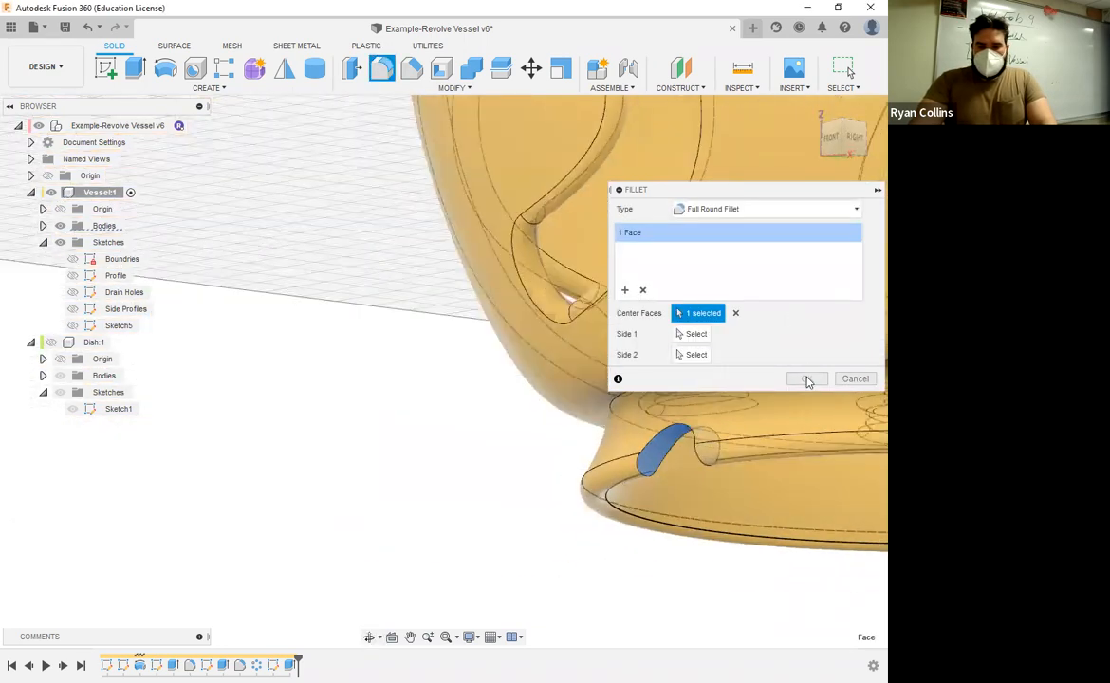
Step: Try a constant-radius Fillet on the notch's inner face with a radius of 1 mm and 0.5 mm
{"action": "left_click", "coordinate": [755, 209]}
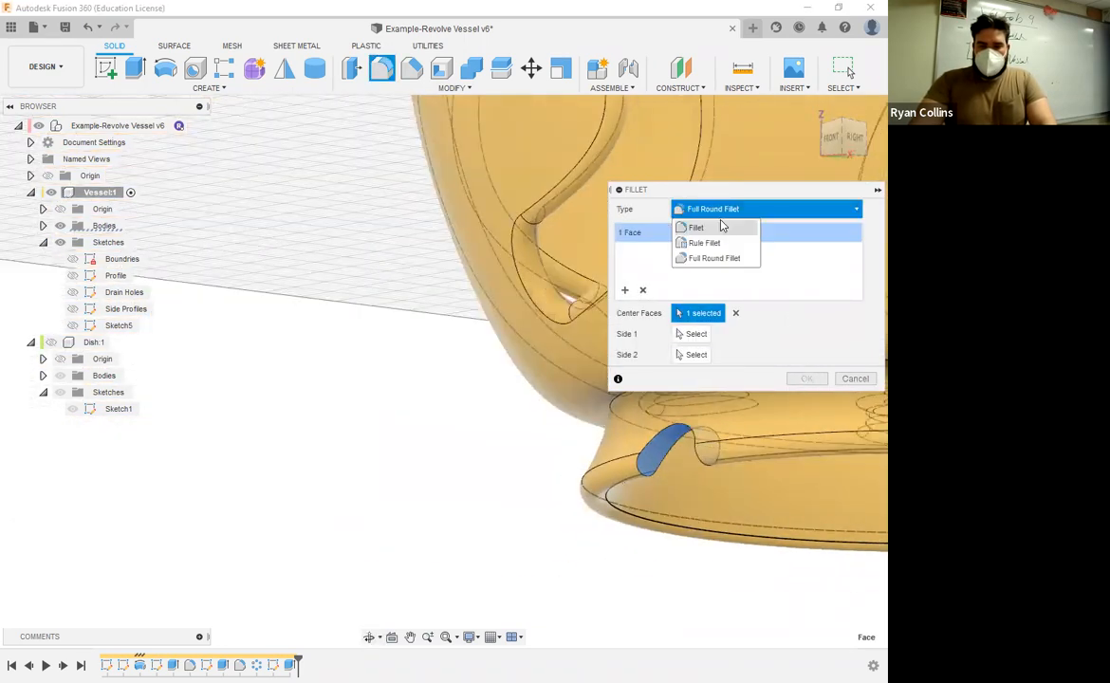
{"action": "left_click", "coordinate": [691, 226]}
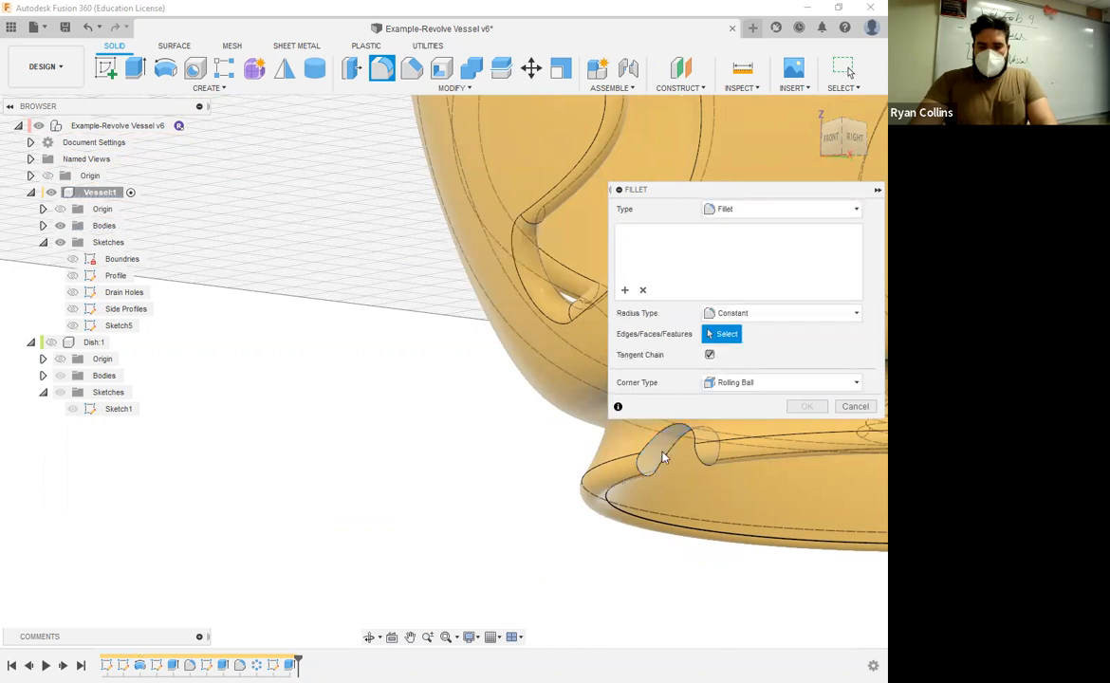
{"action": "left_click", "coordinate": [663, 459]}
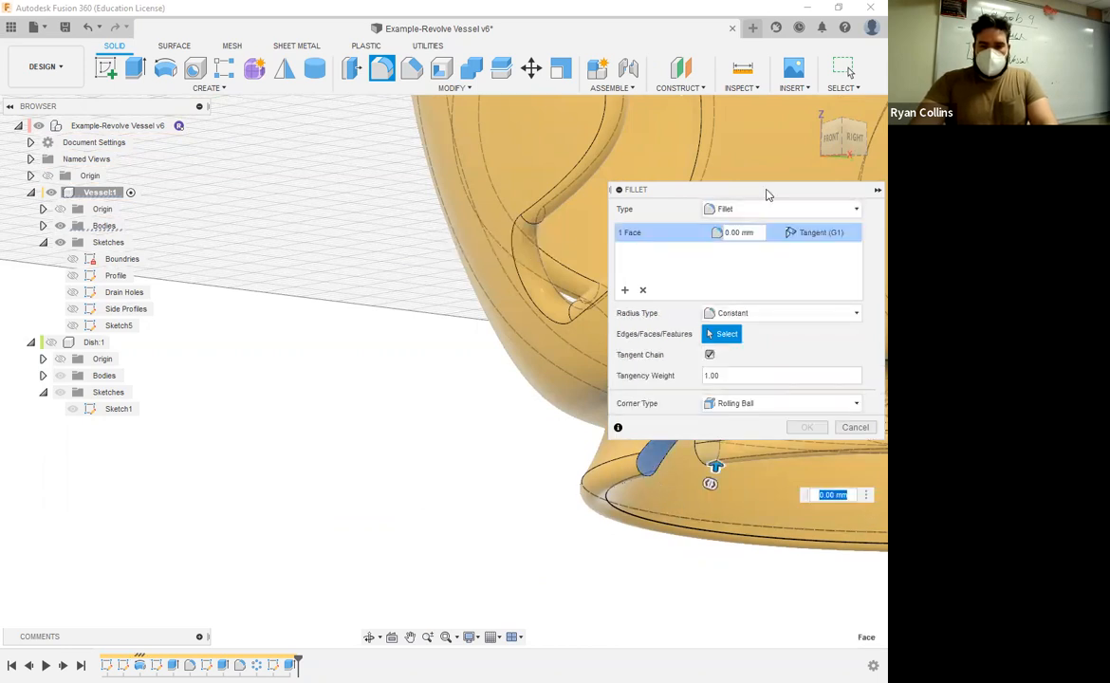
{"action": "left_click_drag", "start_coordinate": [769, 195], "coordinate": [465, 159]}
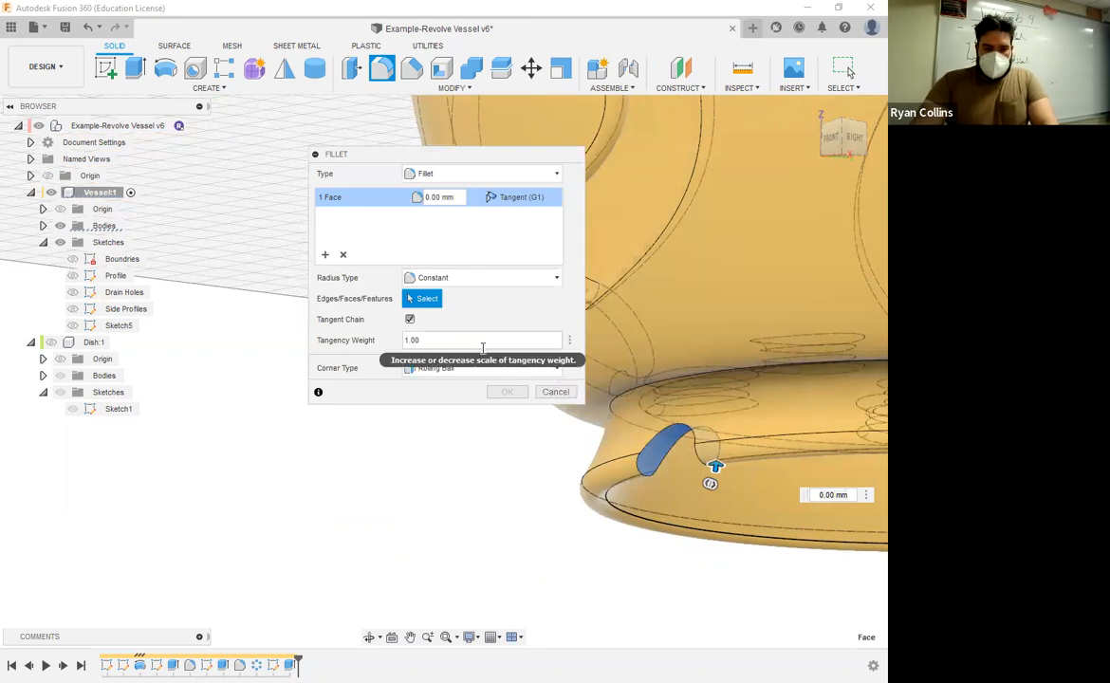
{"action": "left_click", "coordinate": [391, 196]}
{"action": "type", "text": "1"}
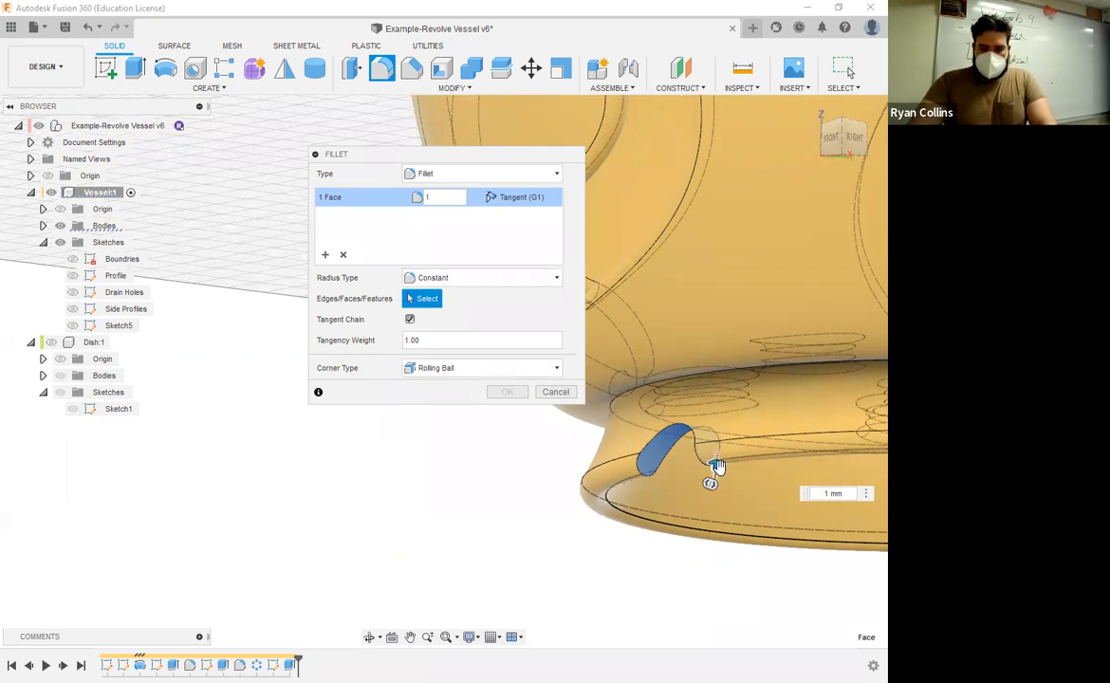
{"action": "left_click_drag", "start_coordinate": [718, 465], "coordinate": [521, 315]}
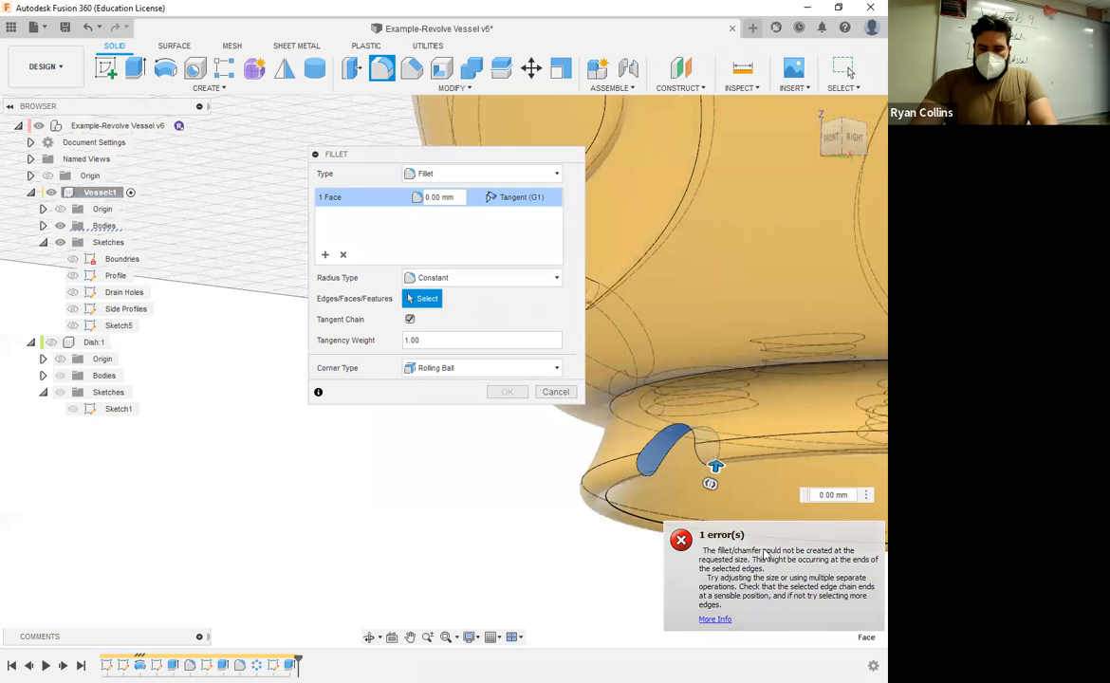
{"action": "left_click", "coordinate": [835, 494]}
{"action": "type", "text": "5"}
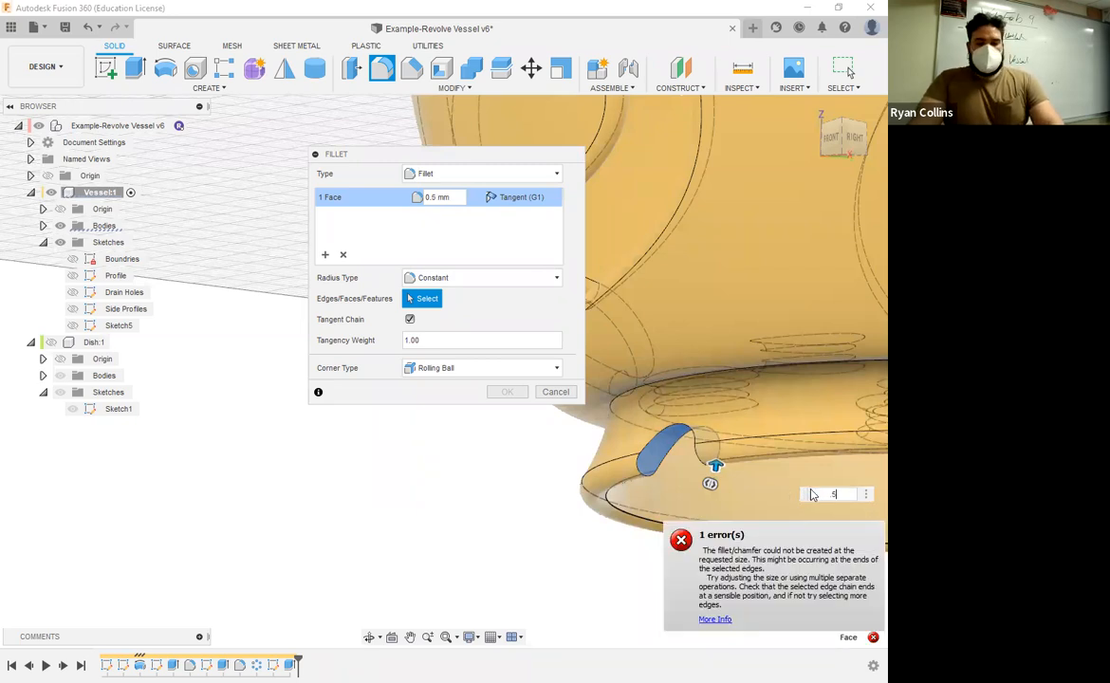
{"action": "key", "text": "Escape"}
{"action": "middle_click_drag", "start_coordinate": [525, 609], "coordinate": [843, 524], "text": "shift"}
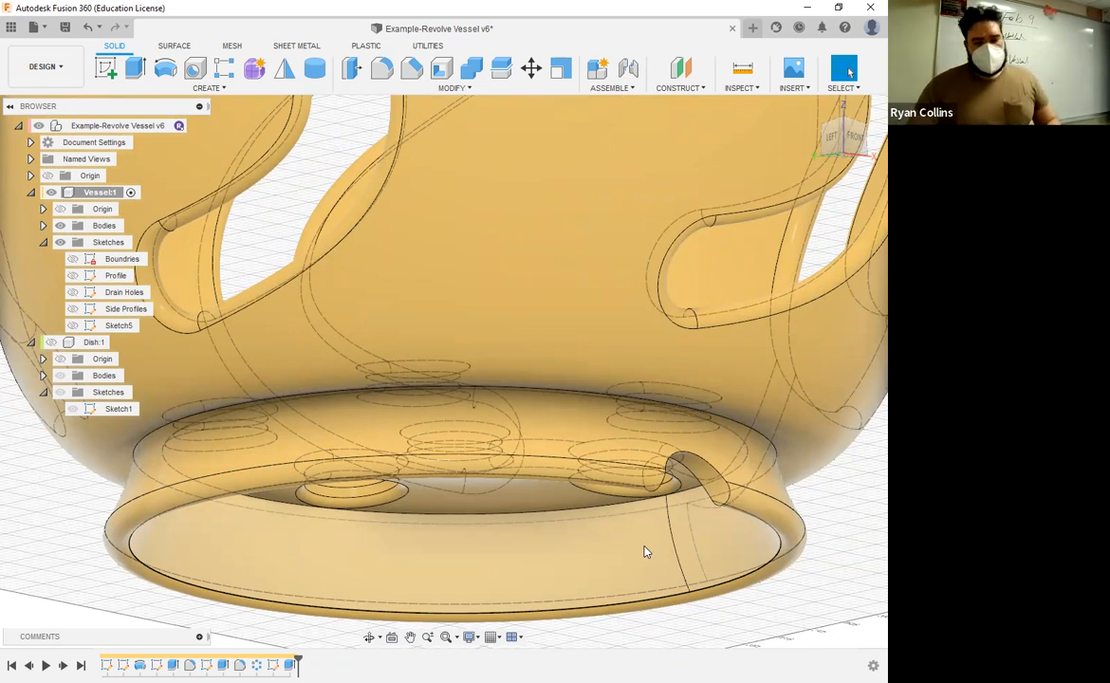
Step: Circular-pattern the inner face of the foot's arched notch around the vertical Z axis, full spacing, with a quantity of 3
{"action": "scroll", "coordinate": [664, 579], "scroll_direction": "down", "scroll_amount": 5}
{"action": "scroll", "coordinate": [681, 505], "scroll_direction": "up", "scroll_amount": 3}
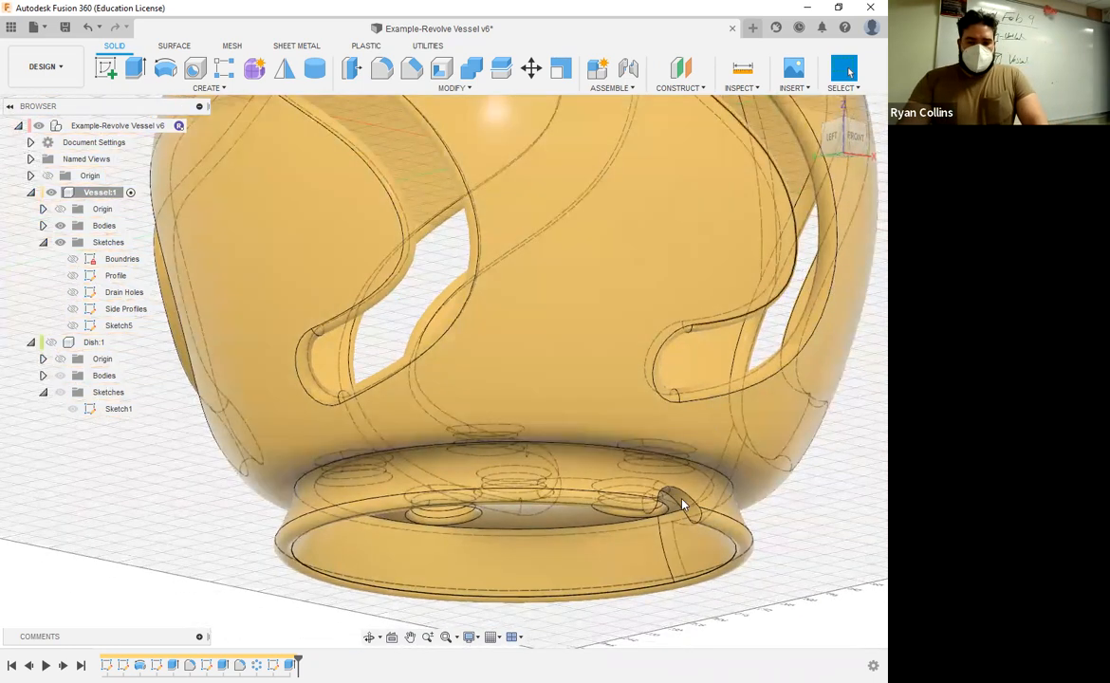
{"action": "left_click", "coordinate": [209, 88]}
{"action": "mouse_move", "coordinate": [147, 396]}
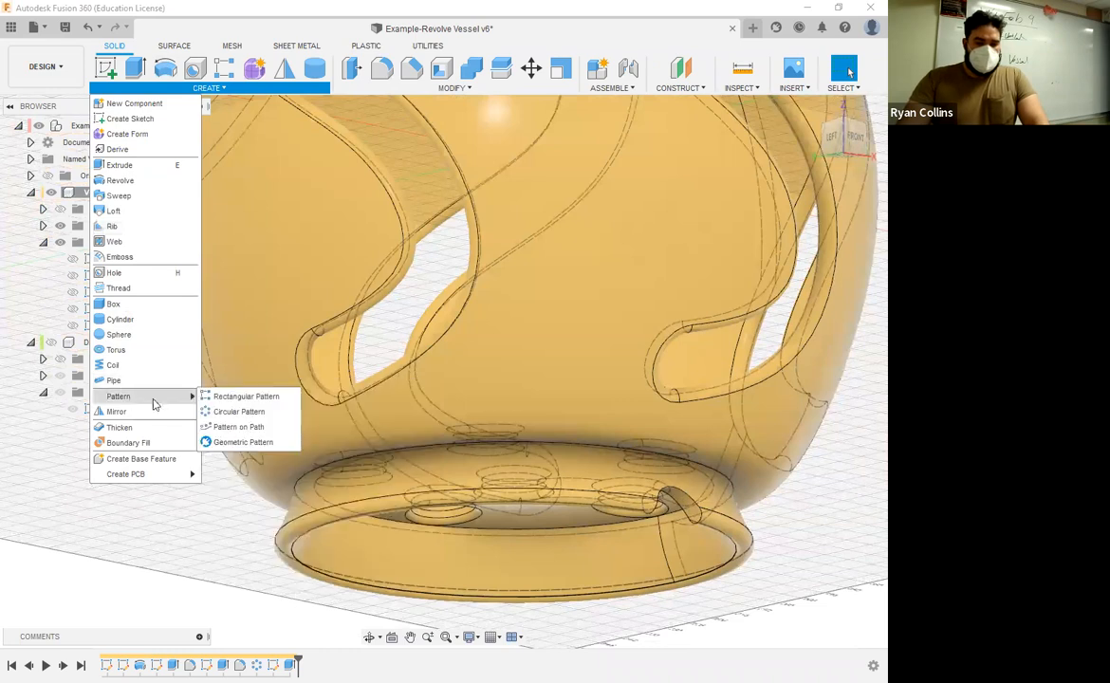
{"action": "left_click", "coordinate": [239, 411]}
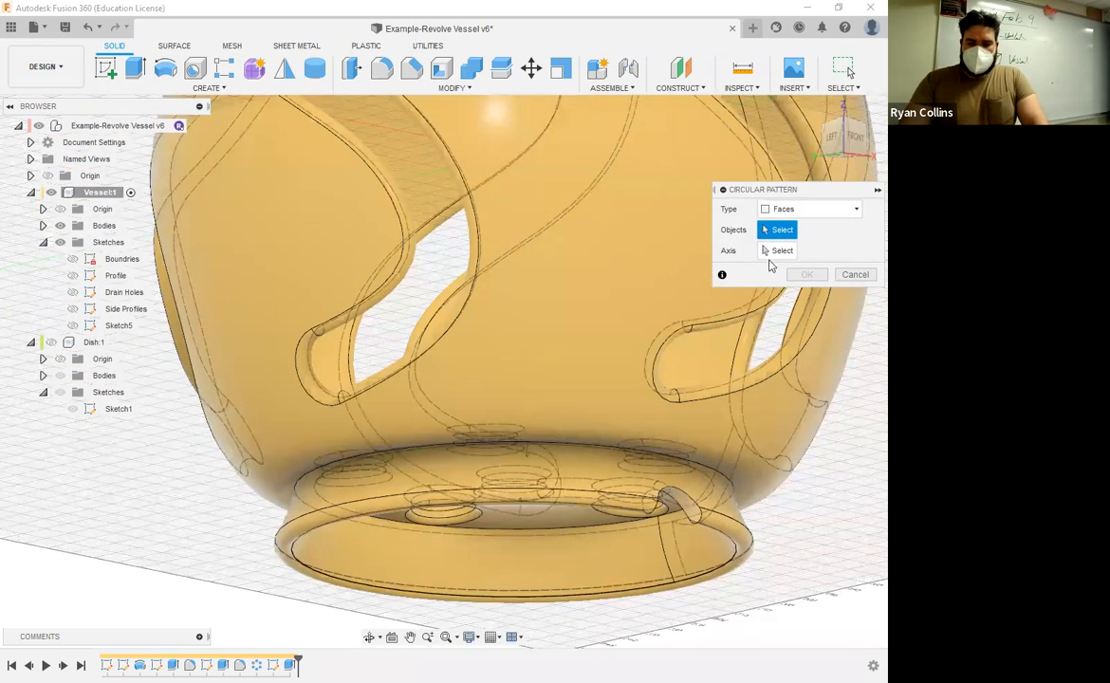
{"action": "left_click", "coordinate": [685, 504]}
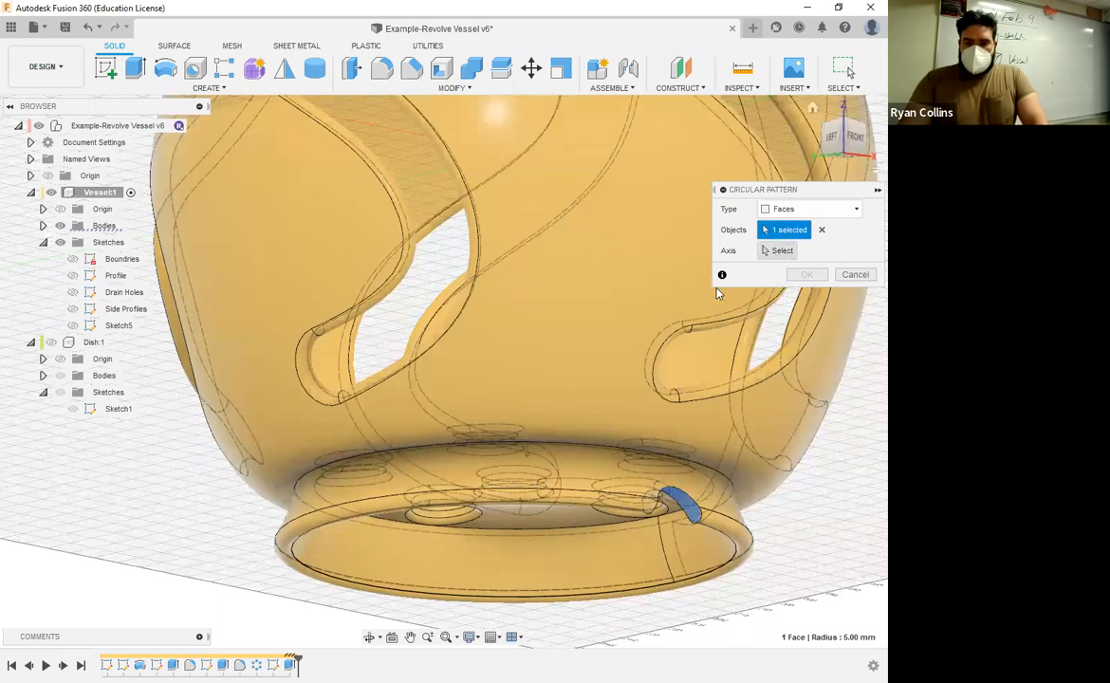
{"action": "left_click", "coordinate": [776, 251]}
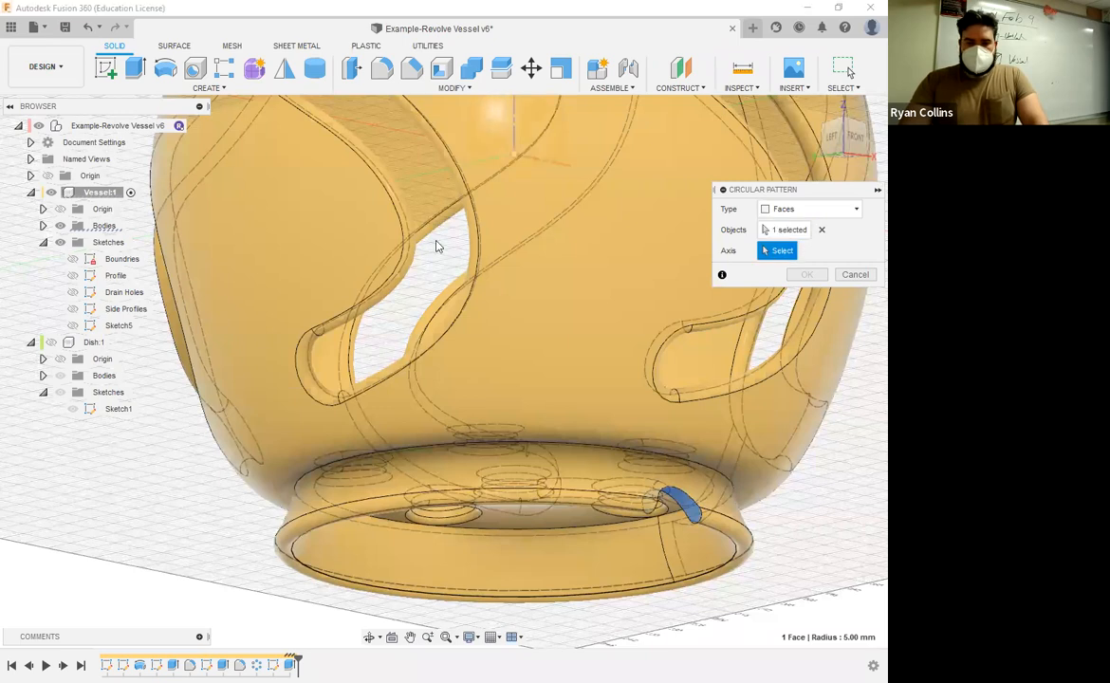
{"action": "left_click", "coordinate": [514, 123]}
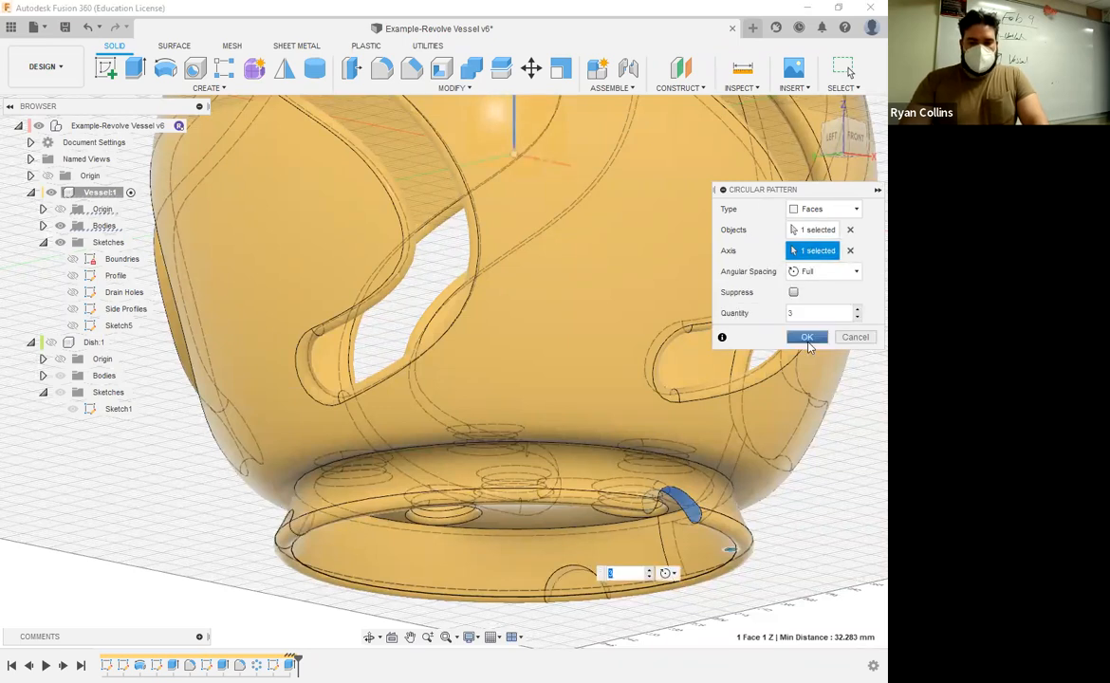
{"action": "left_click", "coordinate": [807, 337]}
{"action": "middle_click_drag", "start_coordinate": [773, 515], "coordinate": [702, 527], "text": "shift"}
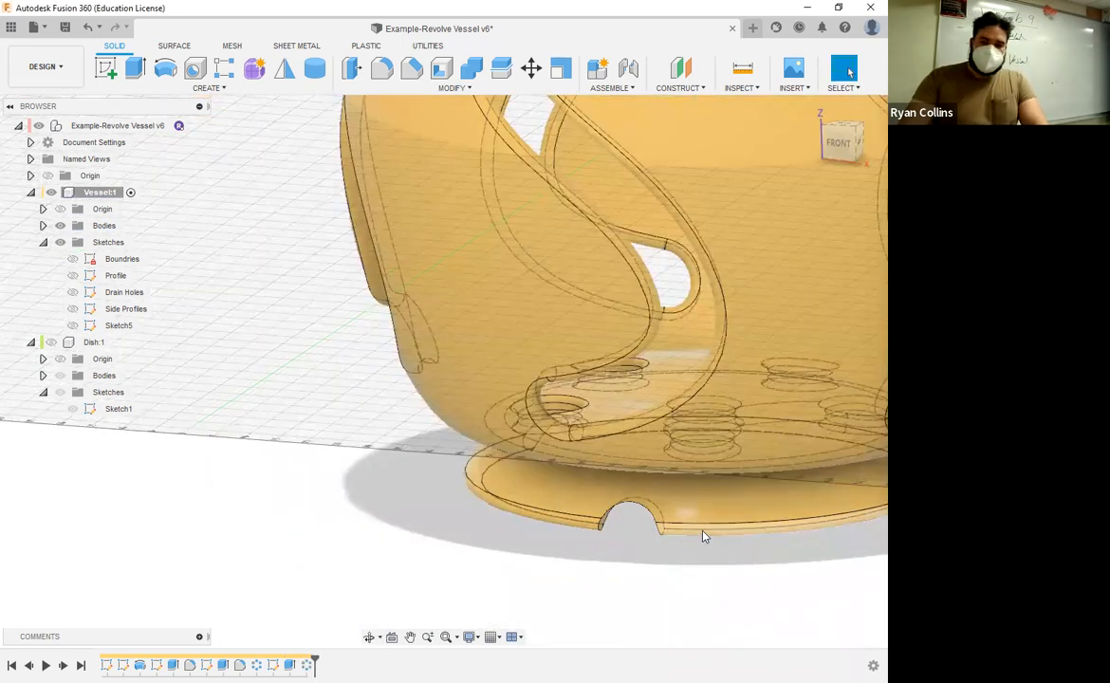
{"action": "key", "text": "Escape"}
{"action": "middle_click", "coordinate": [533, 271]}
{"action": "middle_click", "coordinate": [533, 270]}
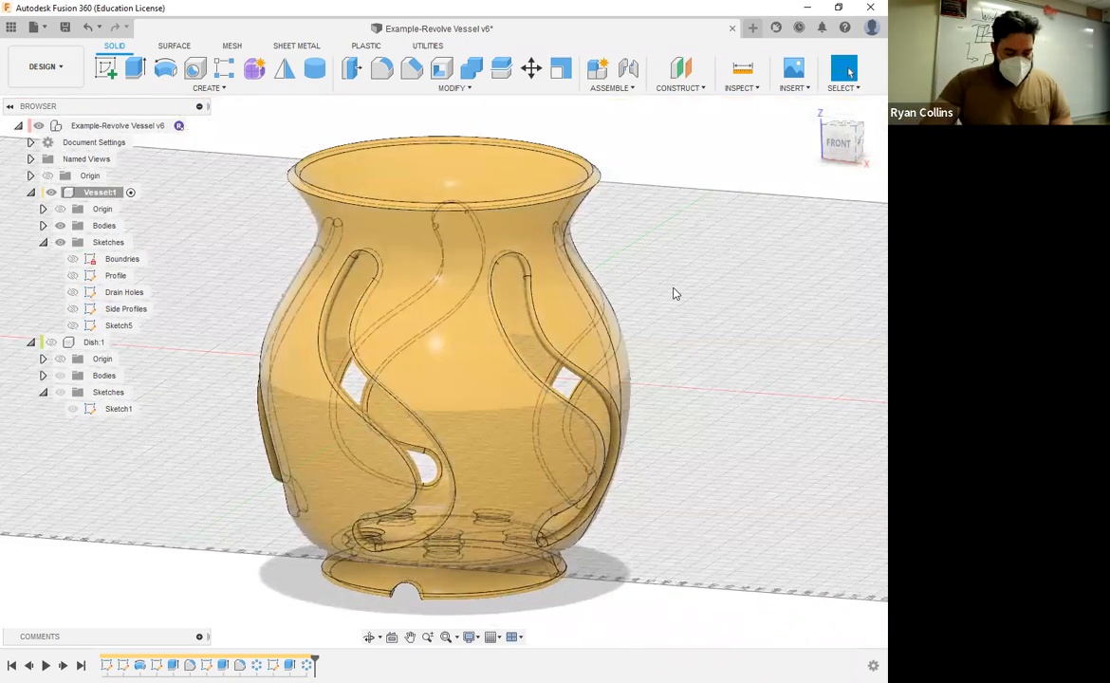
Step: Save the design as a new version with the description "Foot Features"
{"action": "key", "text": "ctrl+s"}
{"action": "left_click_drag", "start_coordinate": [466, 326], "coordinate": [389, 334]}
{"action": "type", "text": "Foot "}
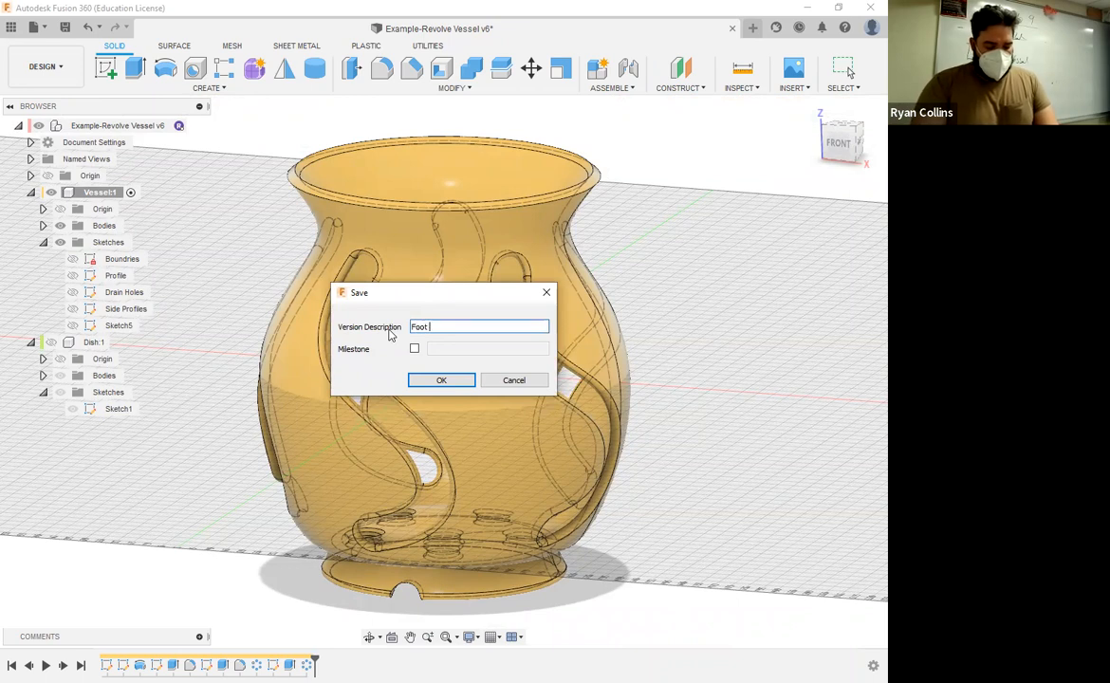
{"action": "type", "text": "Features"}
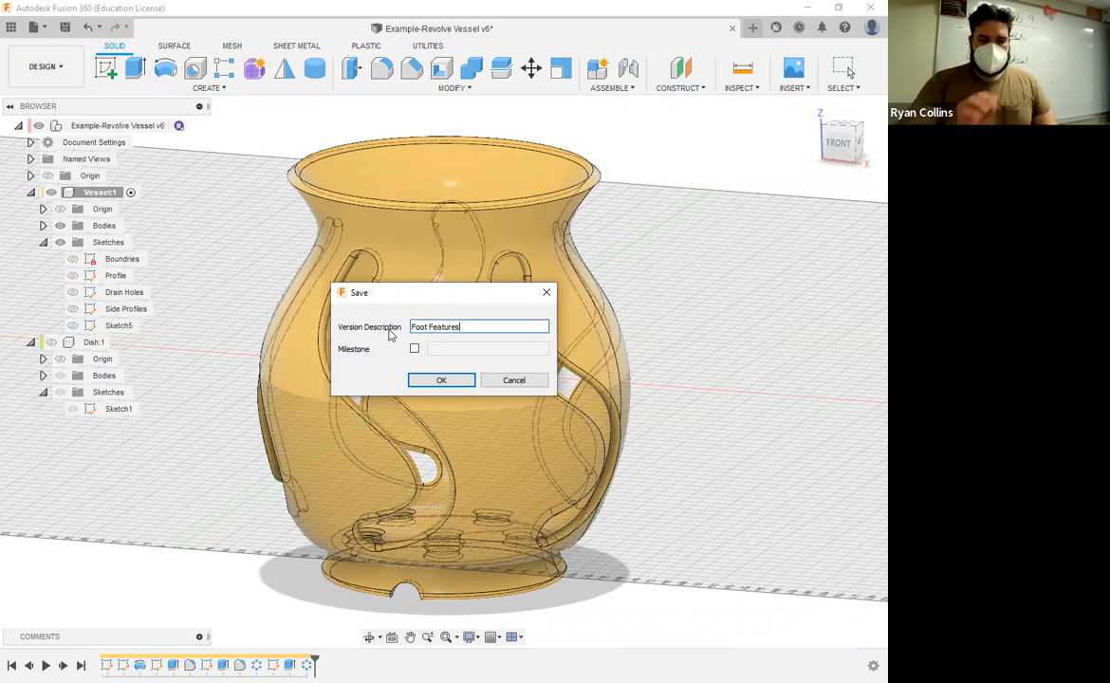
{"action": "key", "text": "Return"}
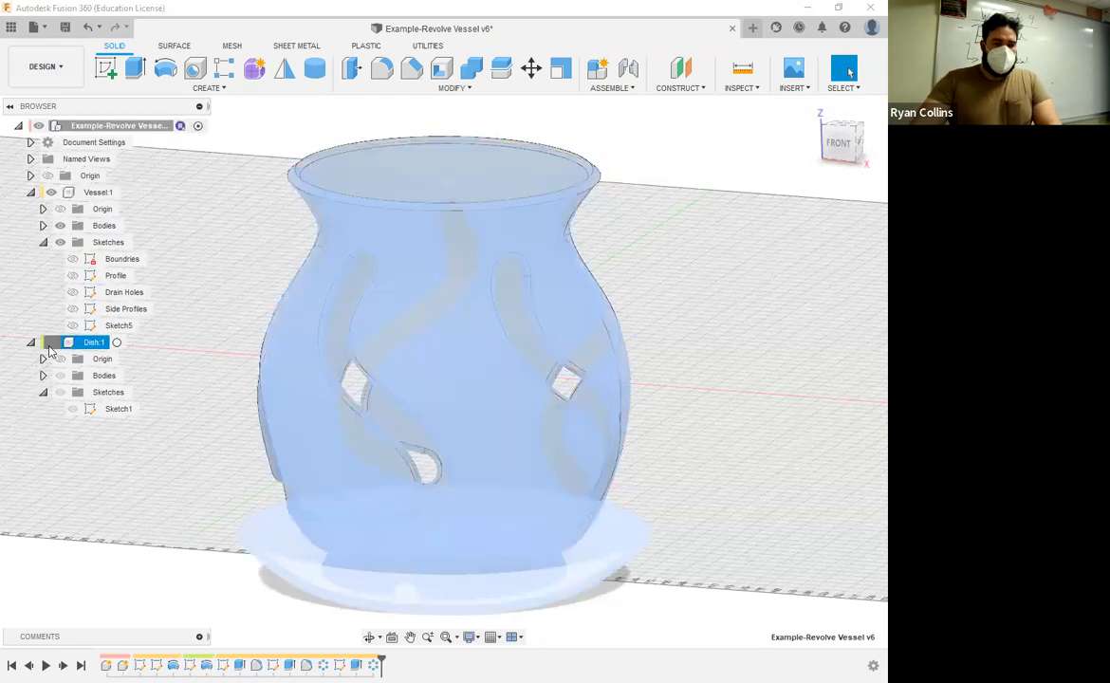
Step: Show the Dish component with its sketches hidden, and set the visual style to Shaded with Visible Edges Only
{"action": "left_click", "coordinate": [51, 343]}
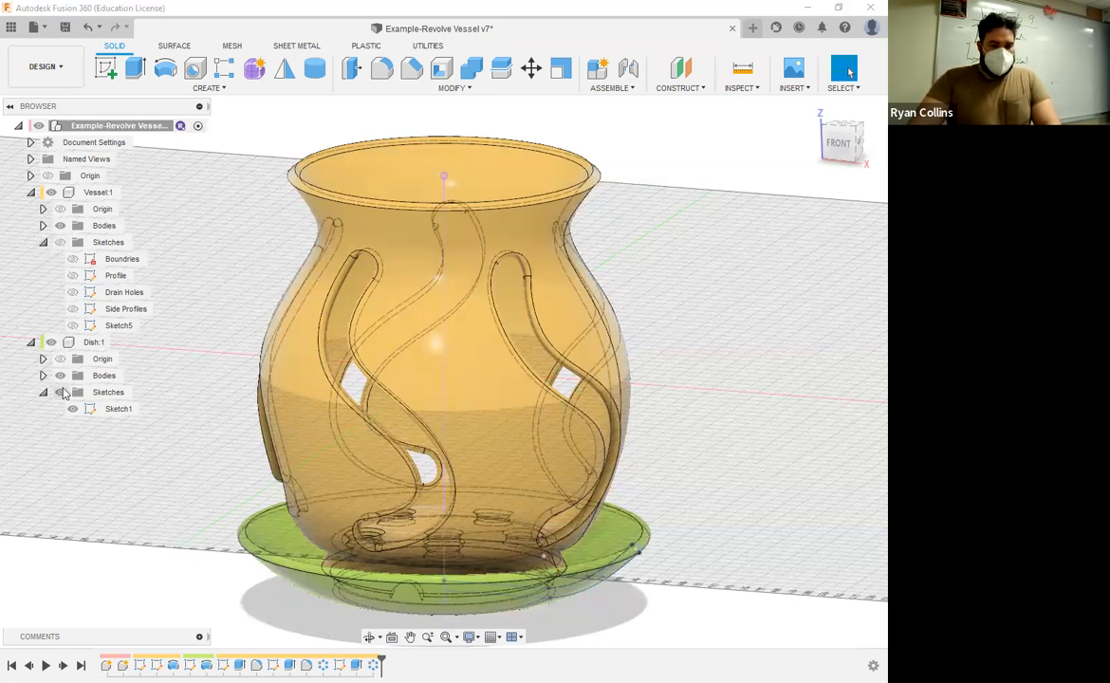
{"action": "left_click", "coordinate": [60, 392]}
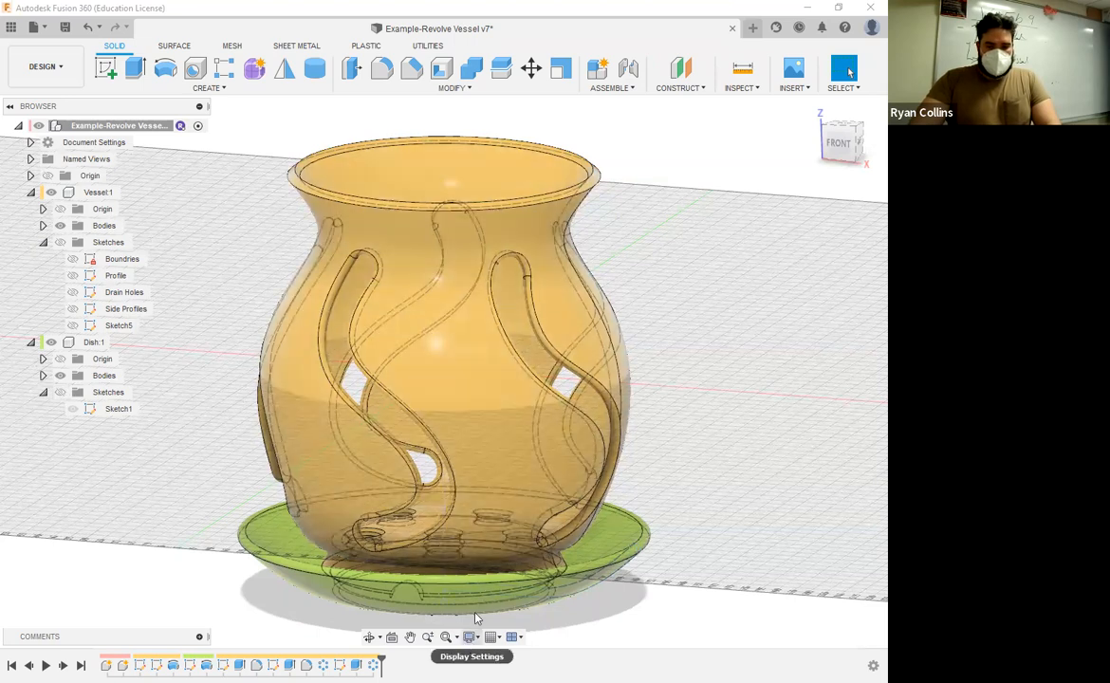
{"action": "left_click", "coordinate": [470, 637]}
{"action": "mouse_move", "coordinate": [503, 511]}
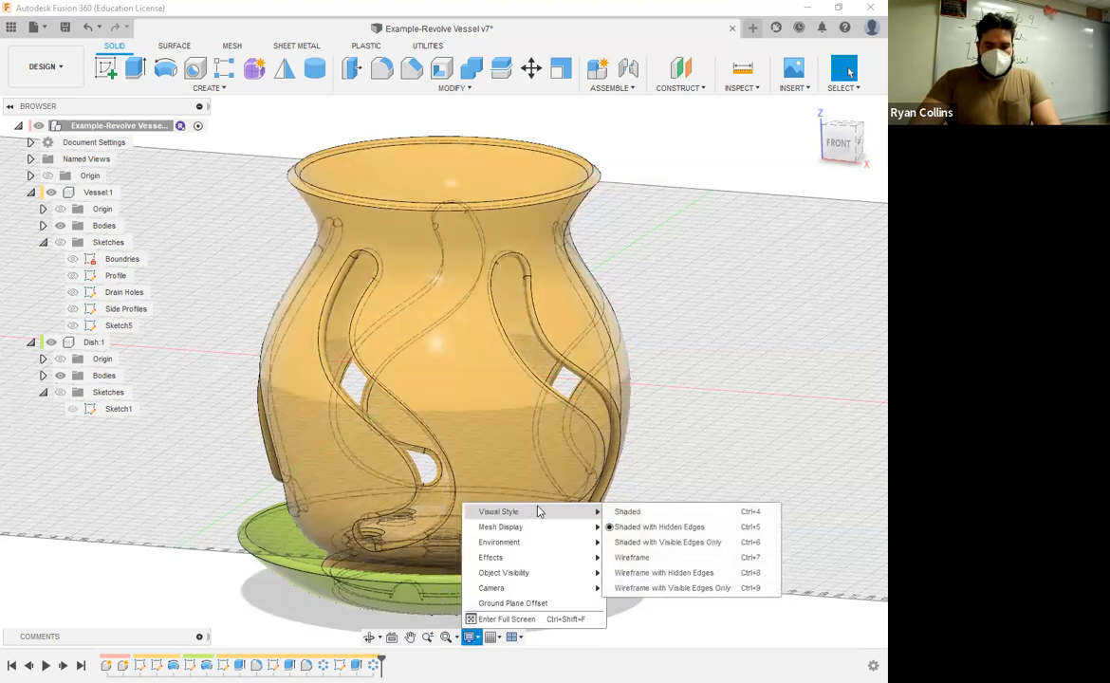
{"action": "left_click", "coordinate": [661, 543]}
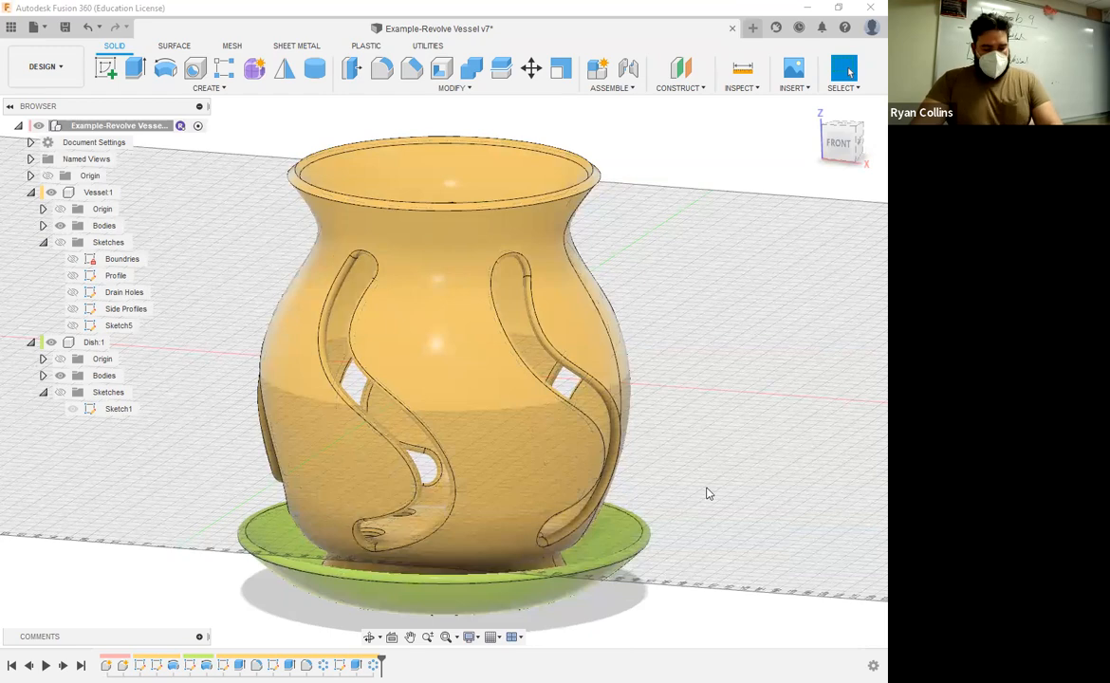
{"action": "middle_click_drag", "start_coordinate": [713, 493], "coordinate": [722, 458], "text": "shift"}
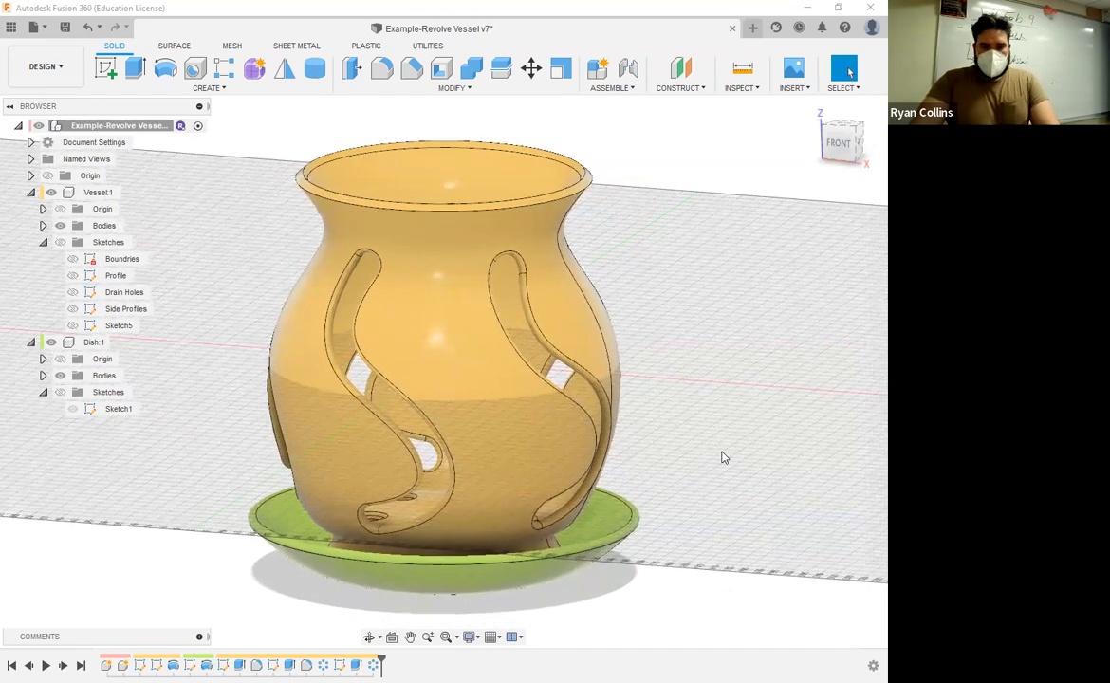
{"action": "middle_click_drag", "start_coordinate": [793, 439], "coordinate": [699, 480], "text": "shift"}
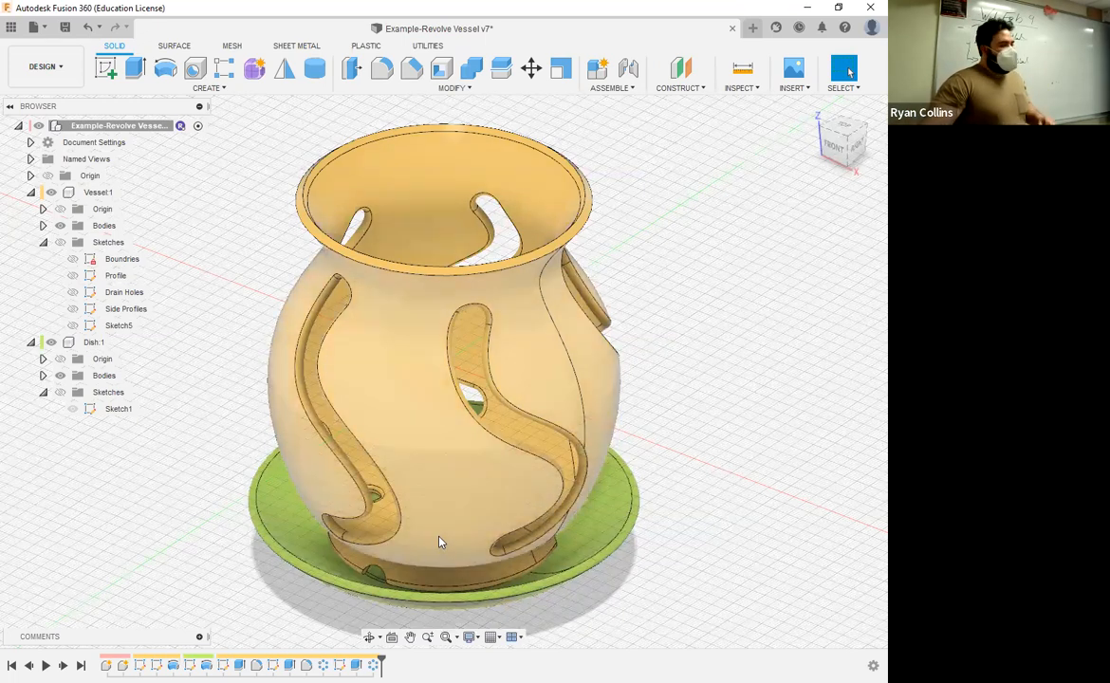
{"action": "left_click_drag", "start_coordinate": [756, 414], "coordinate": [471, 616]}
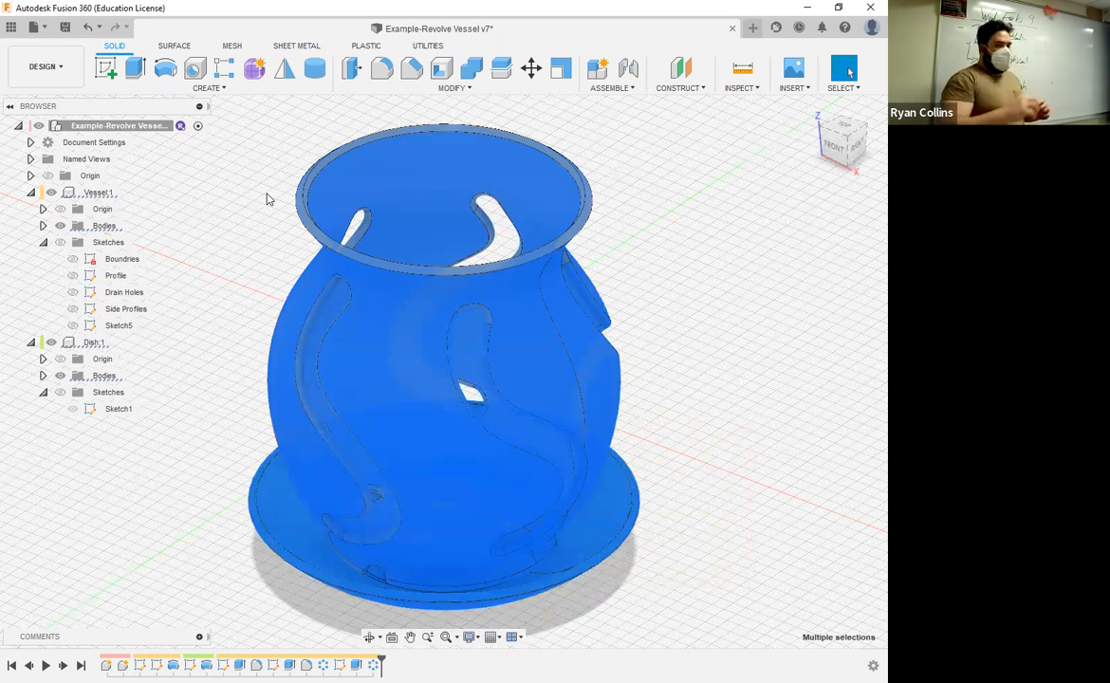
{"action": "left_click", "coordinate": [704, 250]}
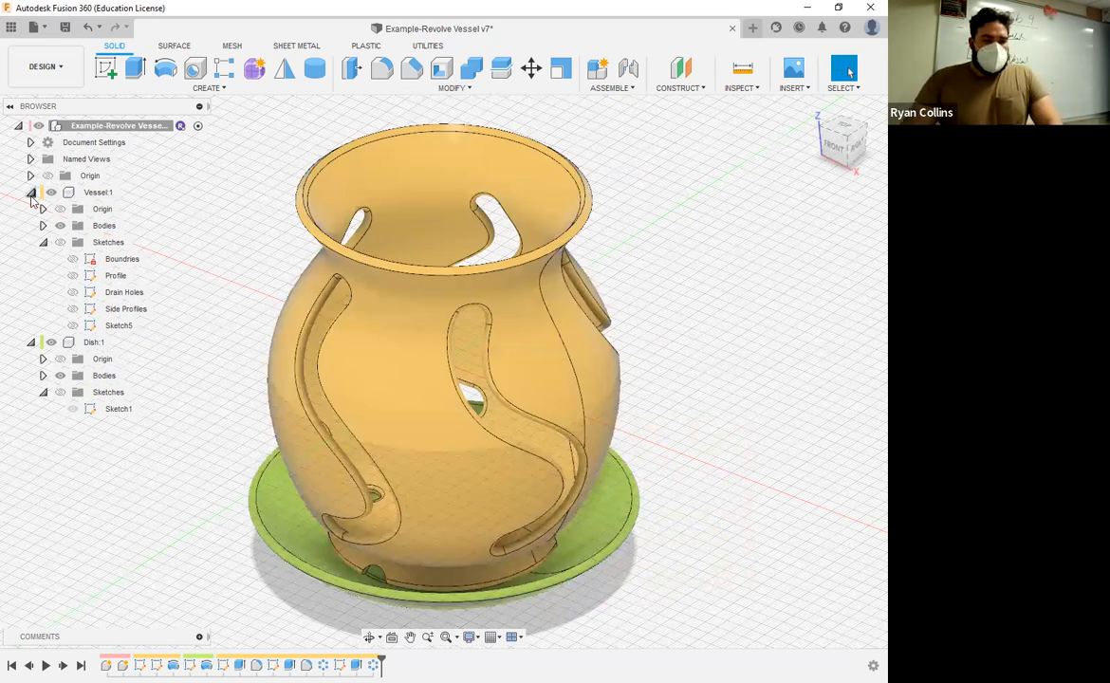
Step: Collapse the Vessel and Dish components and output the vessel body through 3D Print as binary STL in millimeters with medium refinement
{"action": "left_click", "coordinate": [31, 193]}
{"action": "left_click", "coordinate": [30, 209]}
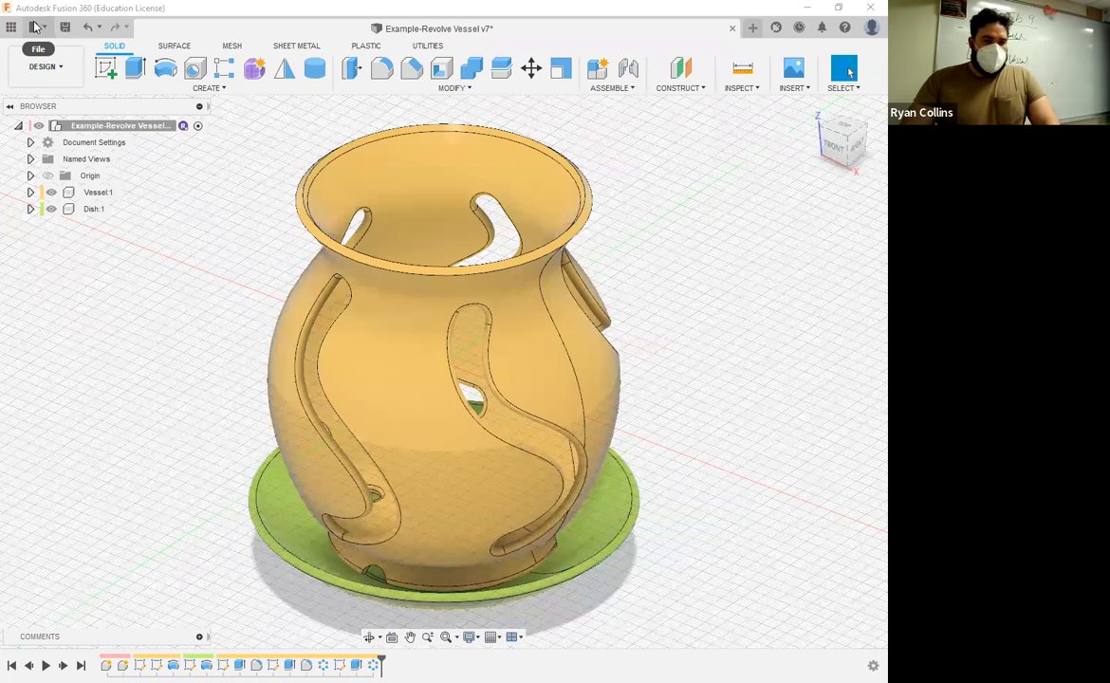
{"action": "left_click", "coordinate": [34, 27]}
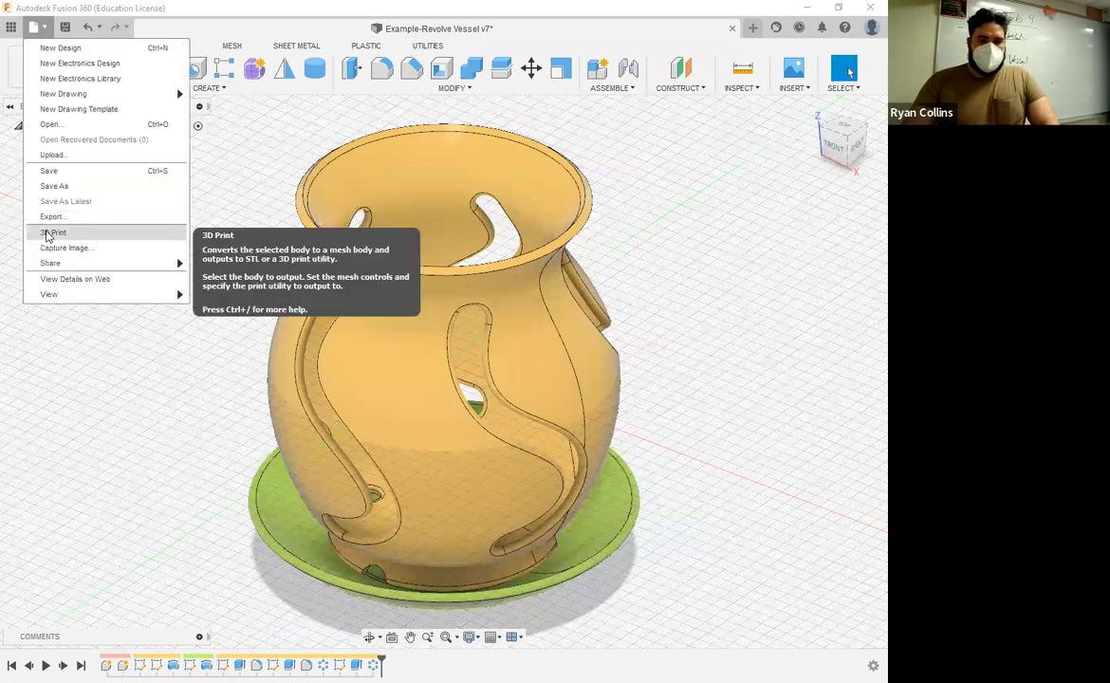
{"action": "left_click", "coordinate": [52, 232]}
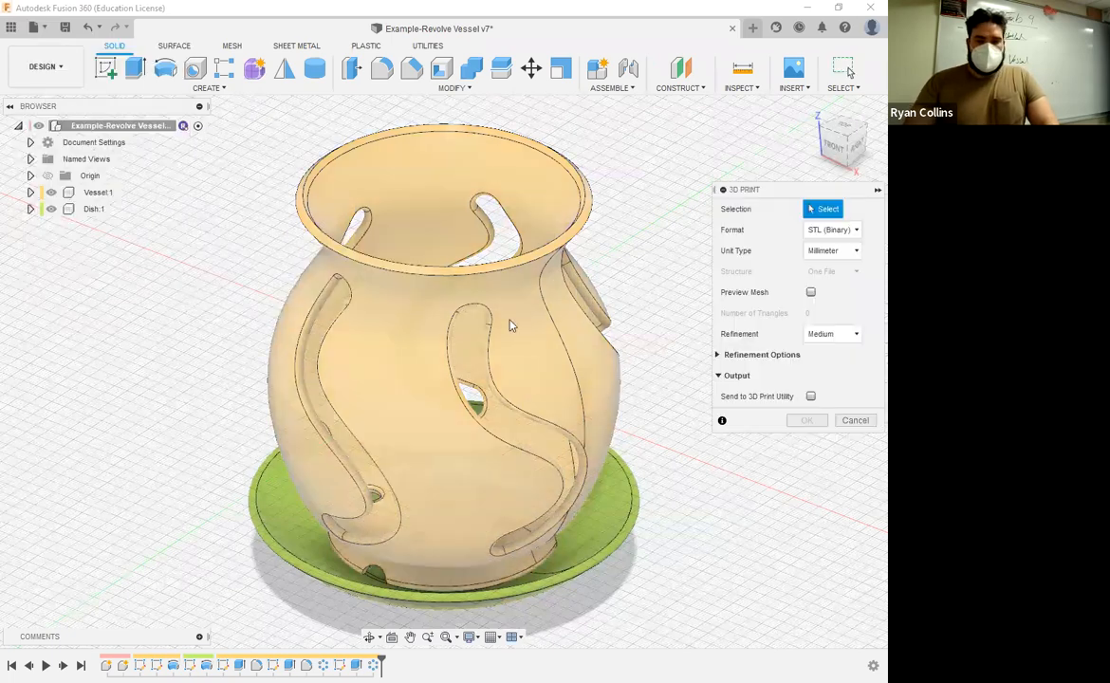
{"action": "left_click", "coordinate": [412, 316]}
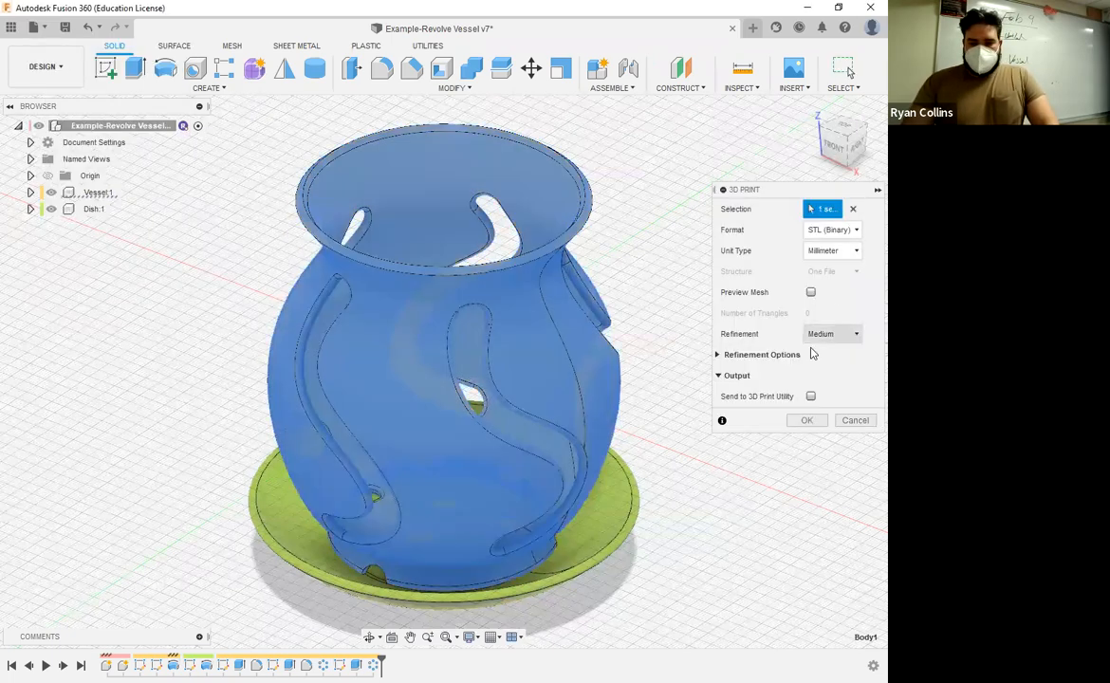
{"action": "left_click", "coordinate": [807, 422]}
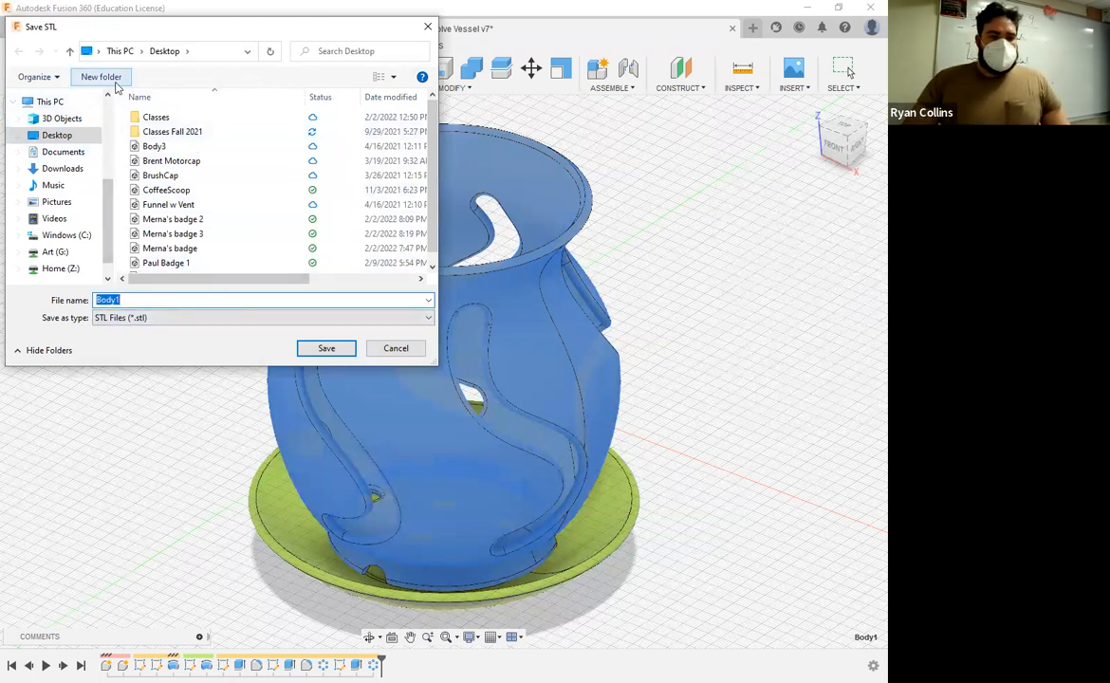
Step: Create a folder named "3D Objects" on the Desktop and open it as the save location
{"action": "left_click", "coordinate": [107, 78]}
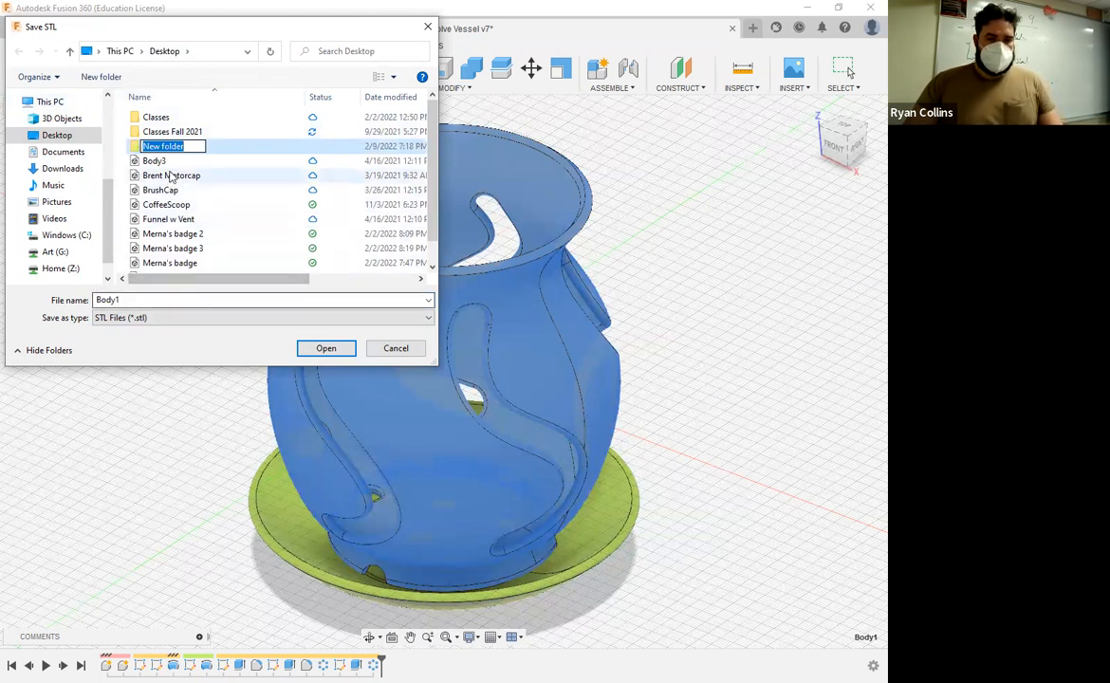
{"action": "type", "text": "3"}
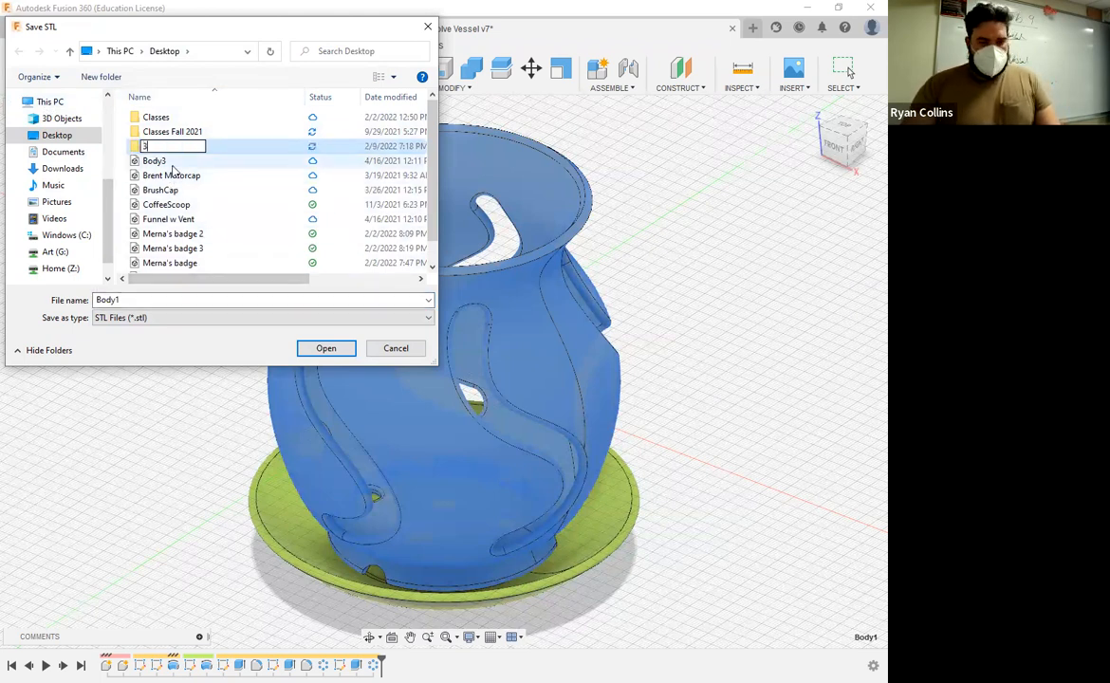
{"action": "type", "text": "D Objects"}
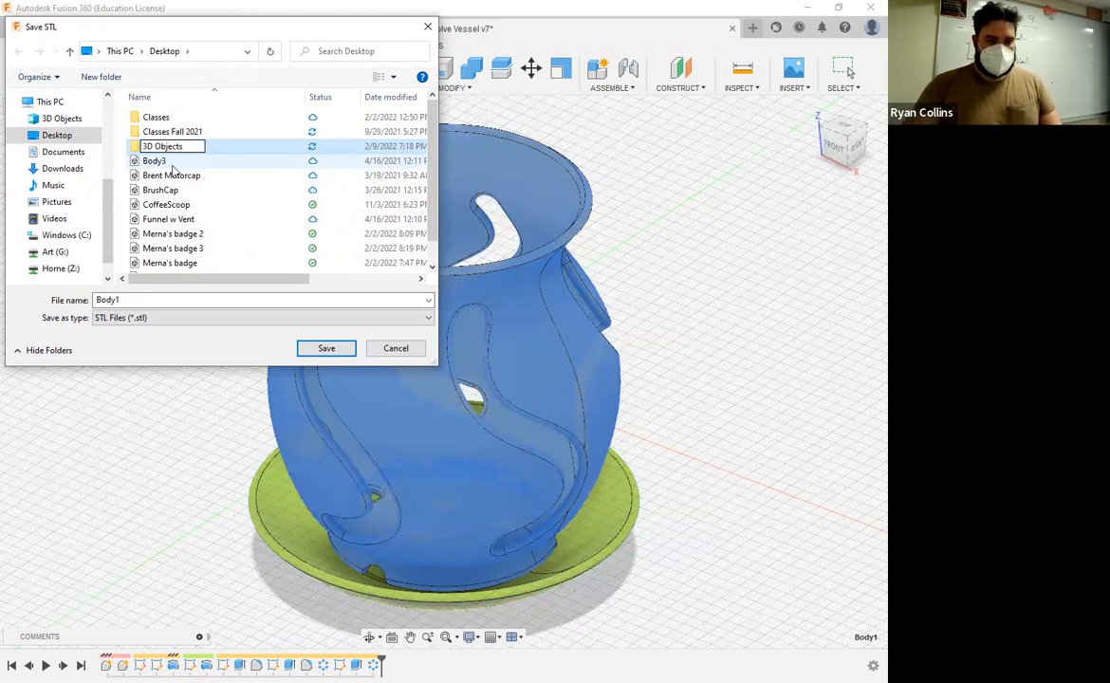
{"action": "key", "text": "Return"}
{"action": "double_click", "coordinate": [166, 117]}
Step: Save the vessel STL under a file name made of the author's surname followed by "_Vessel"
{"action": "left_click", "coordinate": [166, 302]}
{"action": "type", "text": "Collins_Vessel"}
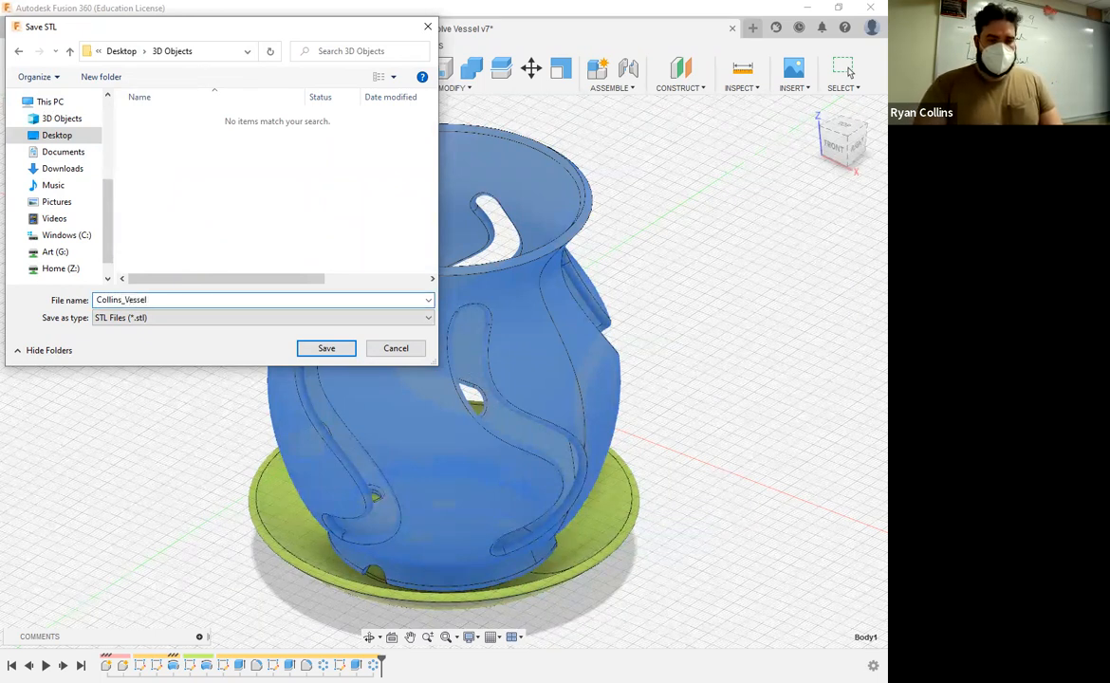
{"action": "key", "text": "Return"}
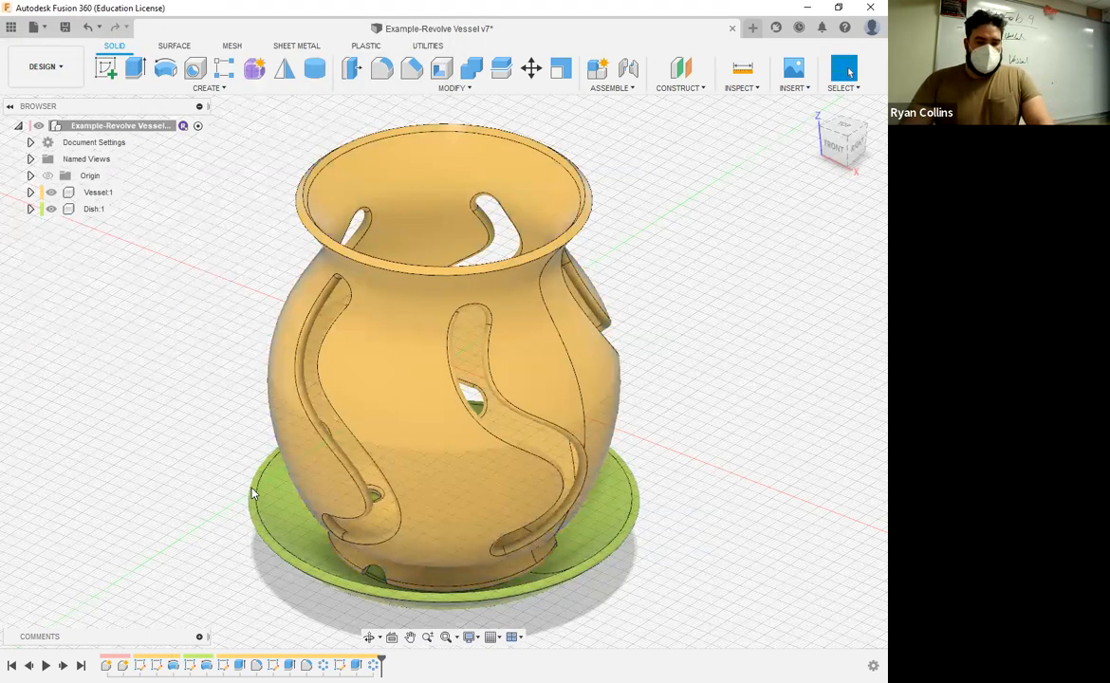
Step: Export the dish body through 3D Print as a binary STL in the 3D Objects folder, named with the author's surname followed by "_Dish"
{"action": "left_click", "coordinate": [34, 26]}
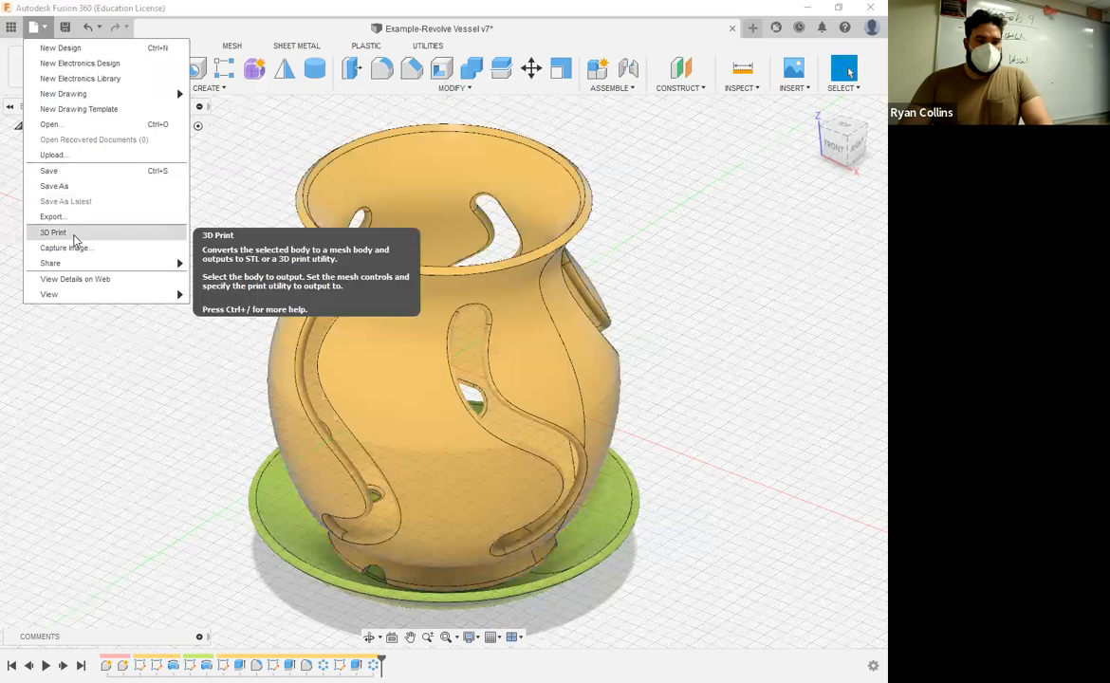
{"action": "left_click", "coordinate": [57, 233]}
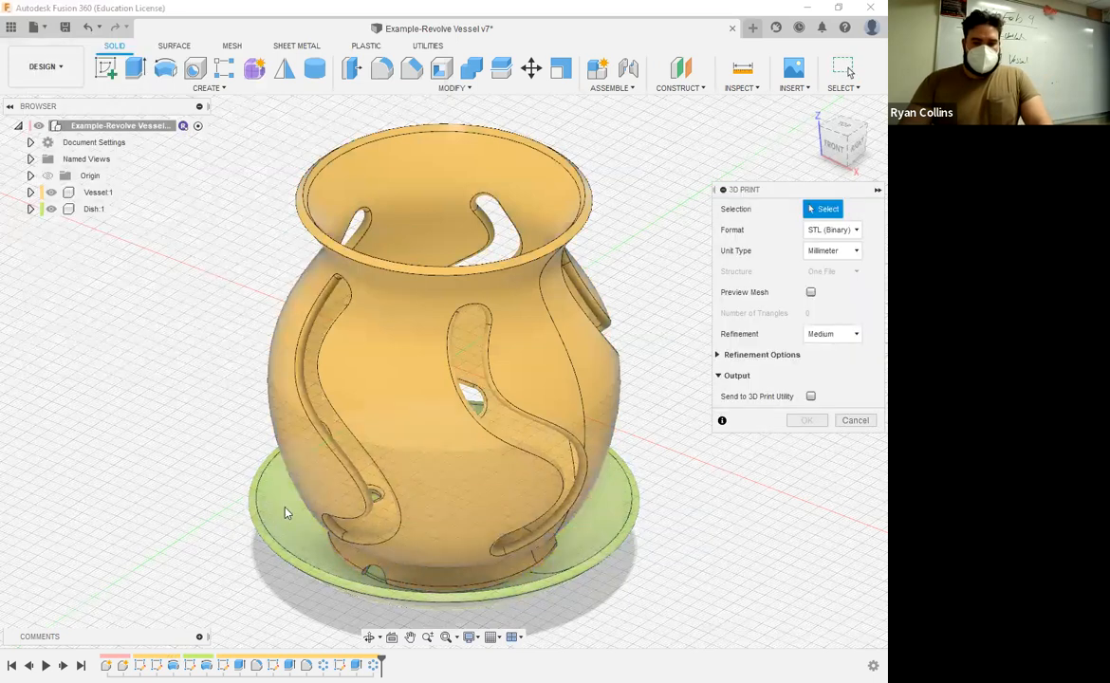
{"action": "left_click", "coordinate": [287, 513]}
{"action": "left_click", "coordinate": [806, 422]}
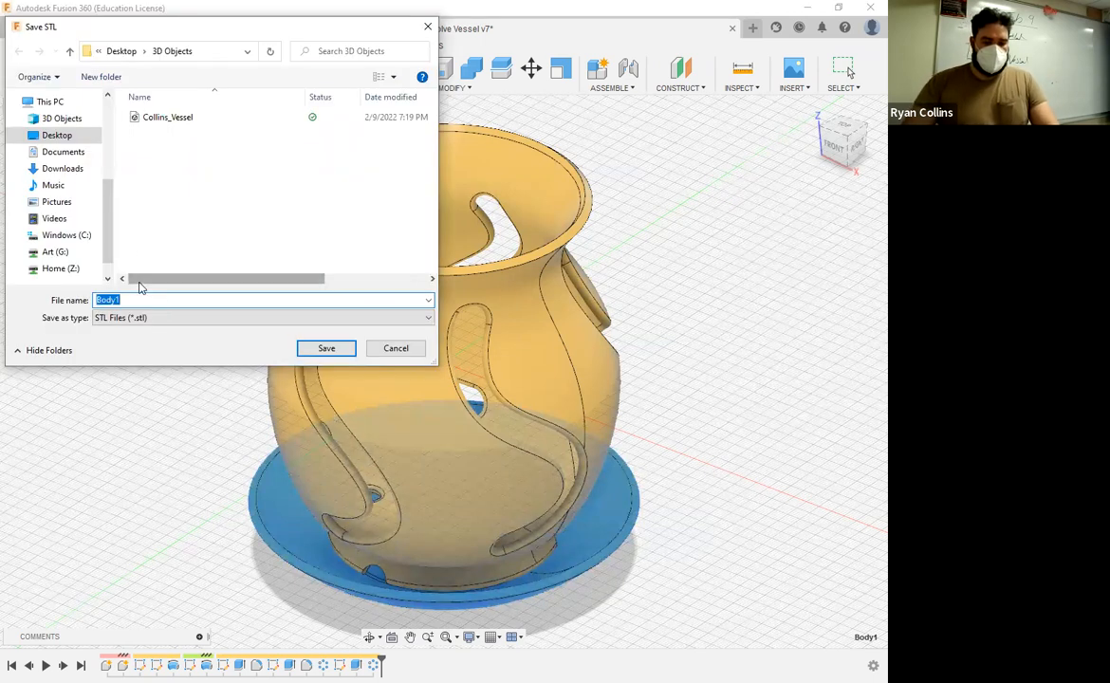
{"action": "key", "text": "BackSpace"}
{"action": "type", "text": "Collins_"}
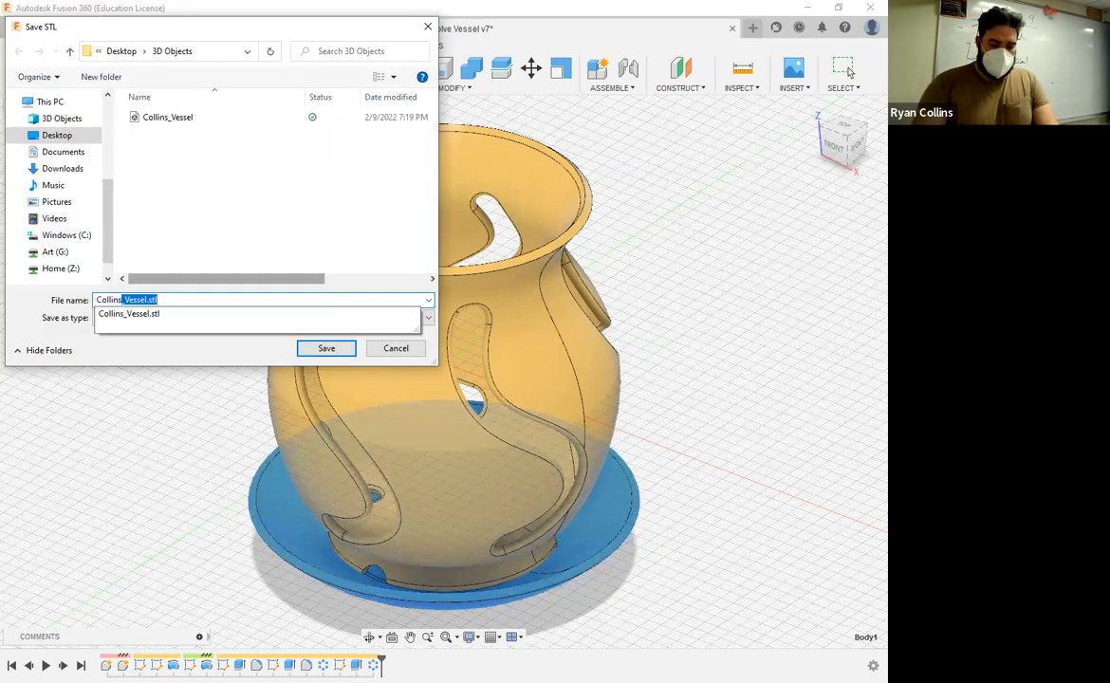
{"action": "type", "text": "Dish"}
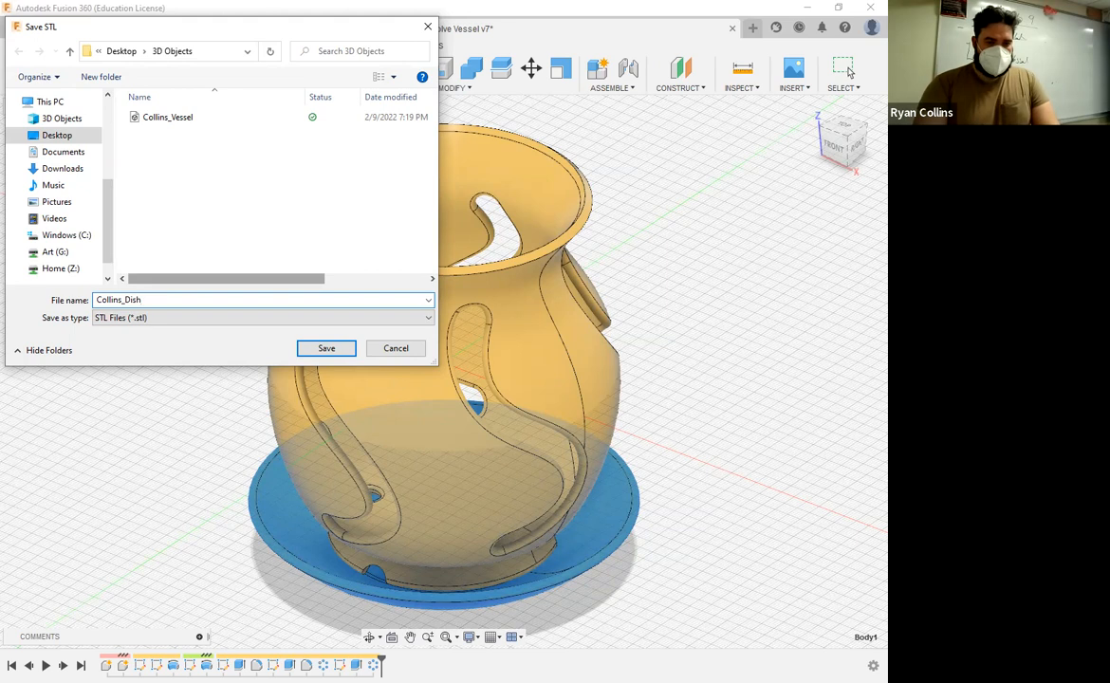
{"action": "key", "text": "Return"}
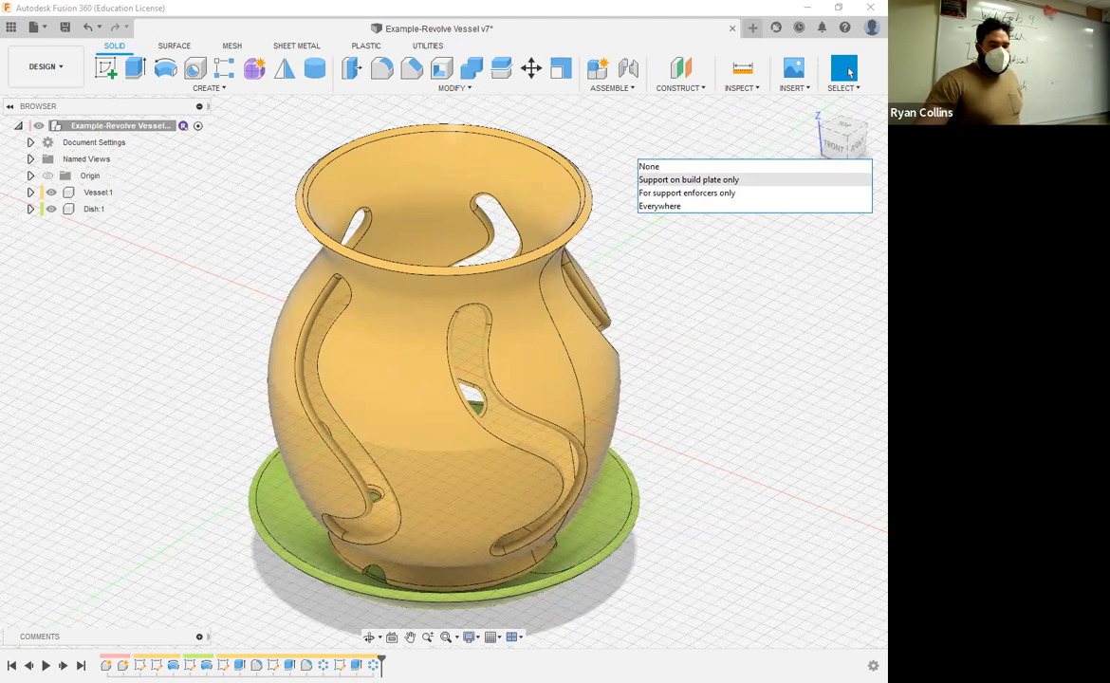
Step: In PrusaSlicer, set supports to Support on build plate only and choose the 0.30mm DRAFT print preset
{"action": "left_click", "coordinate": [688, 181]}
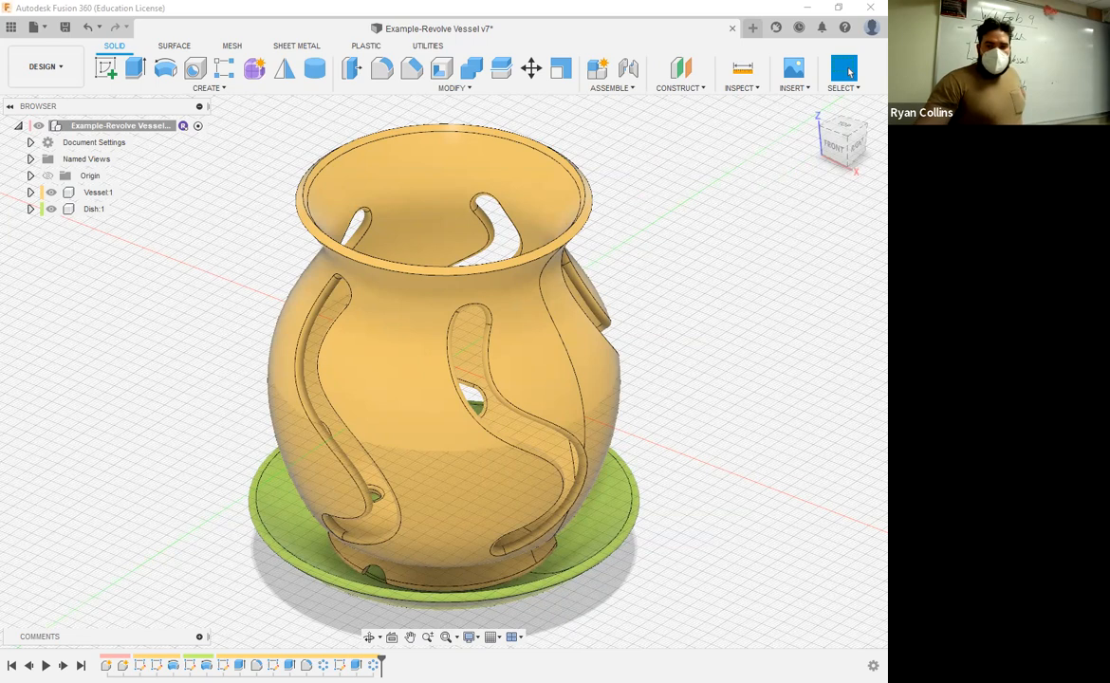
{"action": "left_click", "coordinate": [849, 71]}
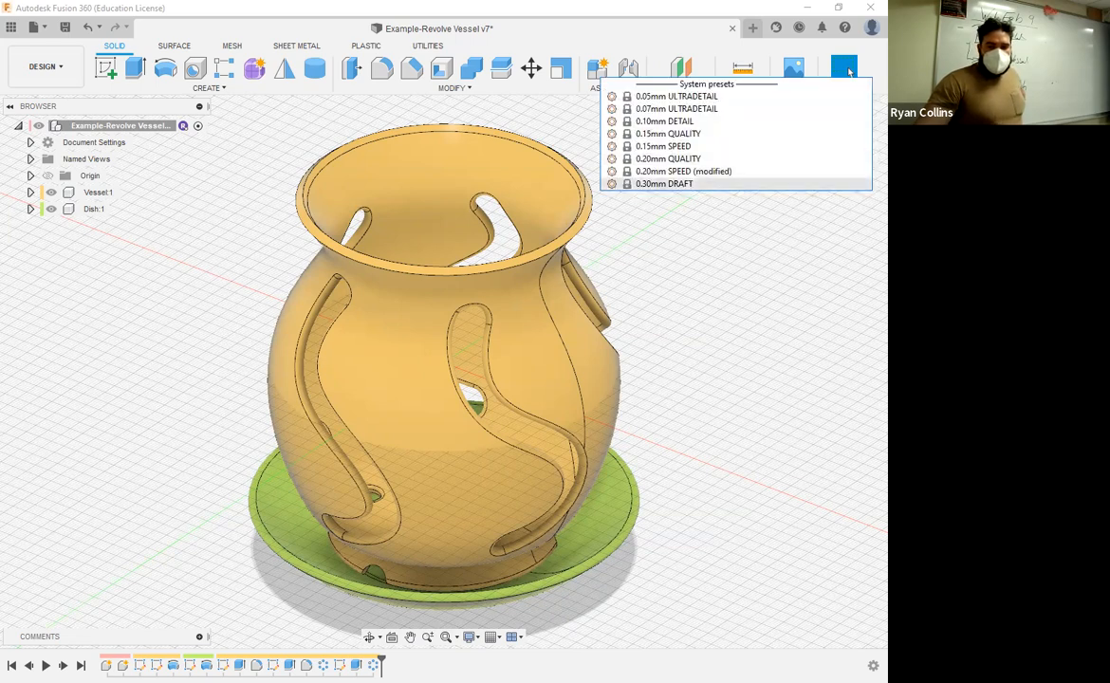
{"action": "left_click", "coordinate": [850, 71]}
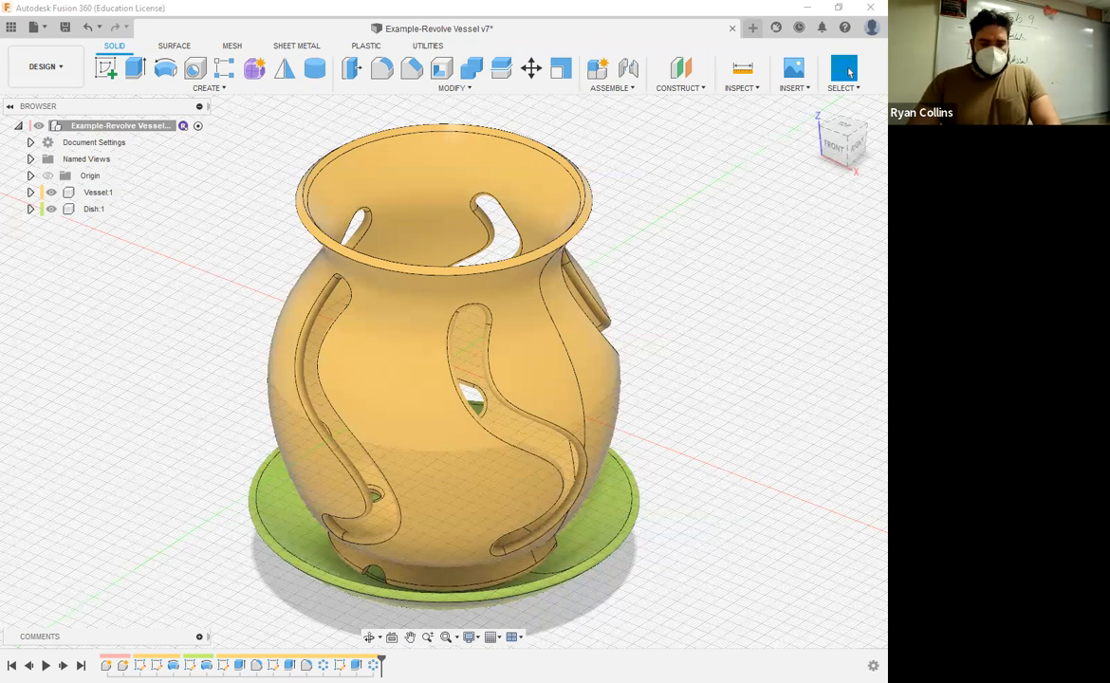
Step: In PrusaSlicer's 3D editor view, shift the dish toward the bed's front edge and move the vessel to about X 74, Y 136 mm
{"action": "key", "text": "alt+Tab"}
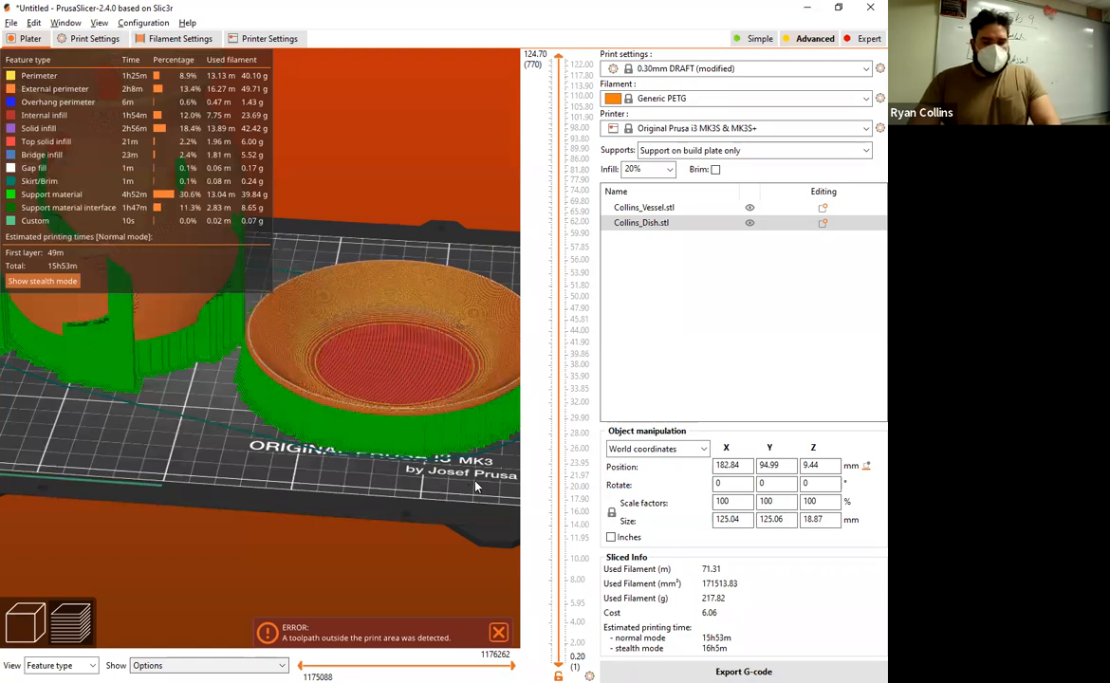
{"action": "key", "text": "Tab"}
{"action": "scroll", "coordinate": [467, 431], "scroll_direction": "up", "scroll_amount": 5}
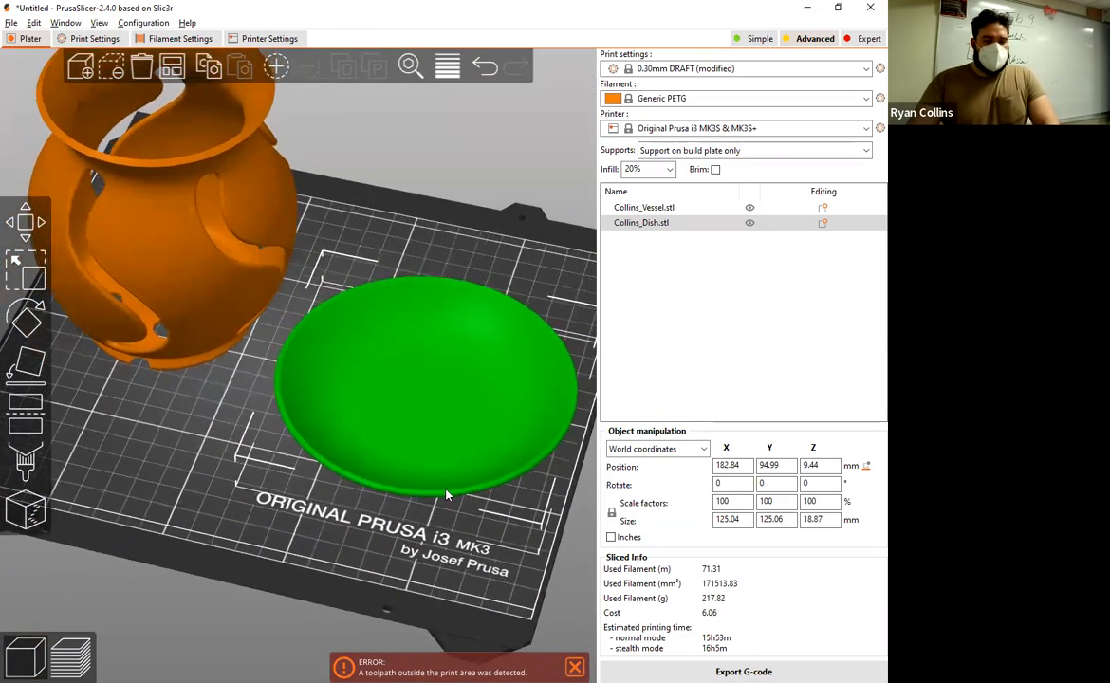
{"action": "left_click_drag", "start_coordinate": [458, 395], "coordinate": [429, 421]}
{"action": "left_click", "coordinate": [190, 254]}
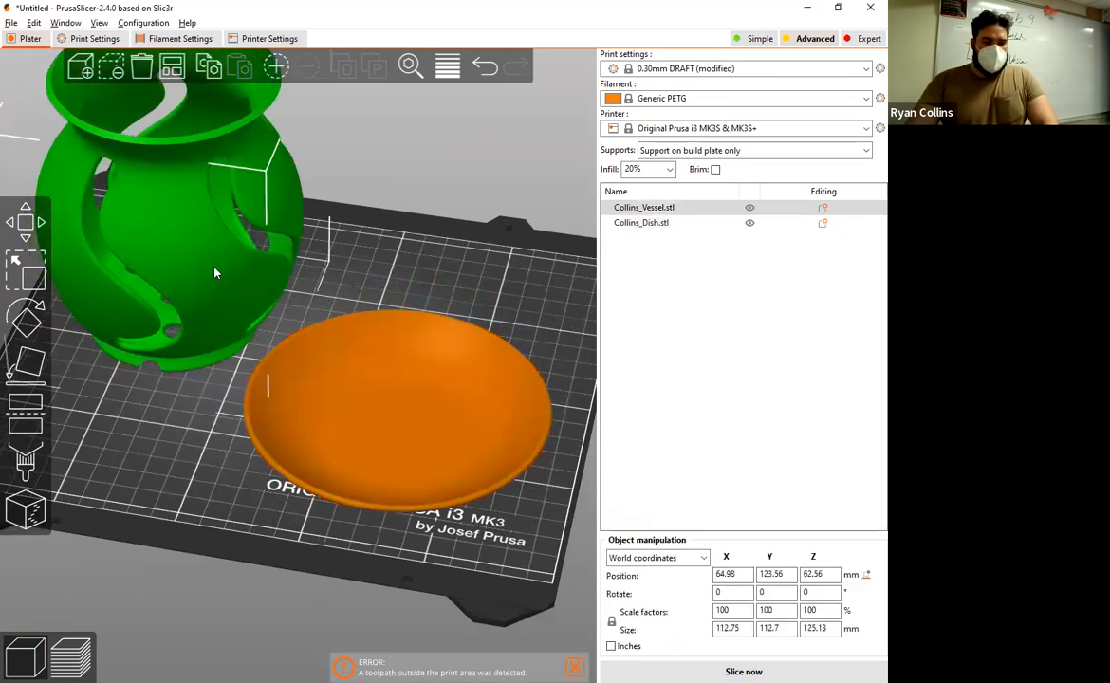
{"action": "left_click_drag", "start_coordinate": [214, 274], "coordinate": [239, 262]}
{"action": "mouse_move", "coordinate": [448, 554]}
{"action": "left_mouse_down"}
{"action": "mouse_move", "coordinate": [473, 530]}
{"action": "mouse_move", "coordinate": [462, 548]}
{"action": "left_mouse_up"}
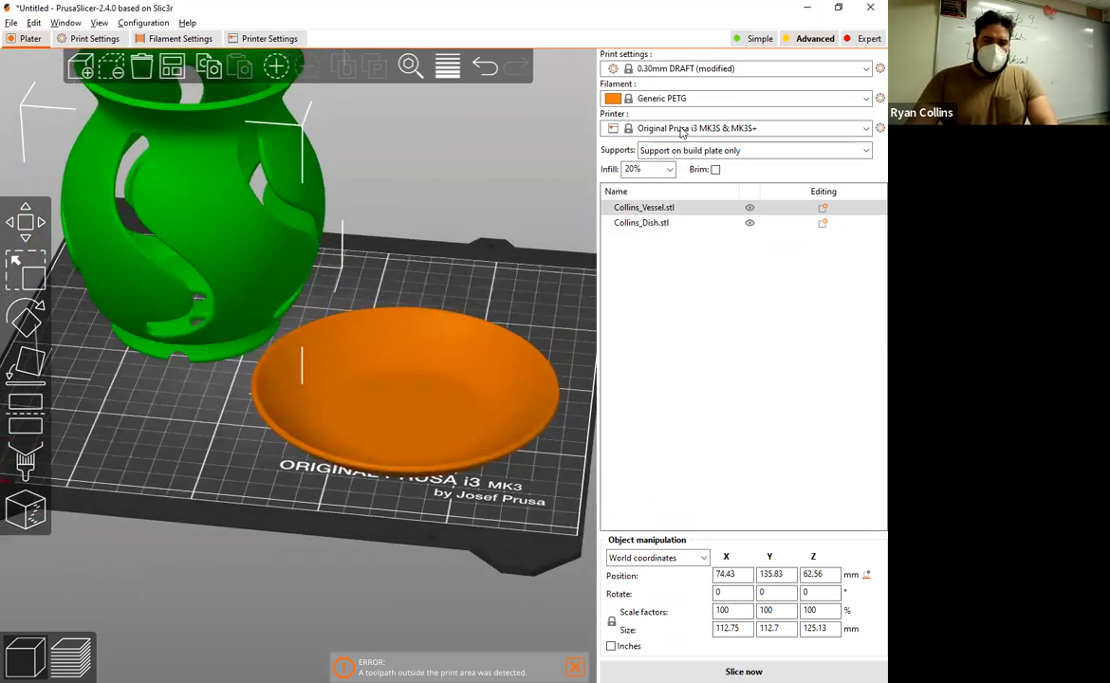
Step: Choose Support on build plate only for the supports and slice the rearranged vessel and dish
{"action": "left_click", "coordinate": [747, 152]}
{"action": "left_click", "coordinate": [689, 177]}
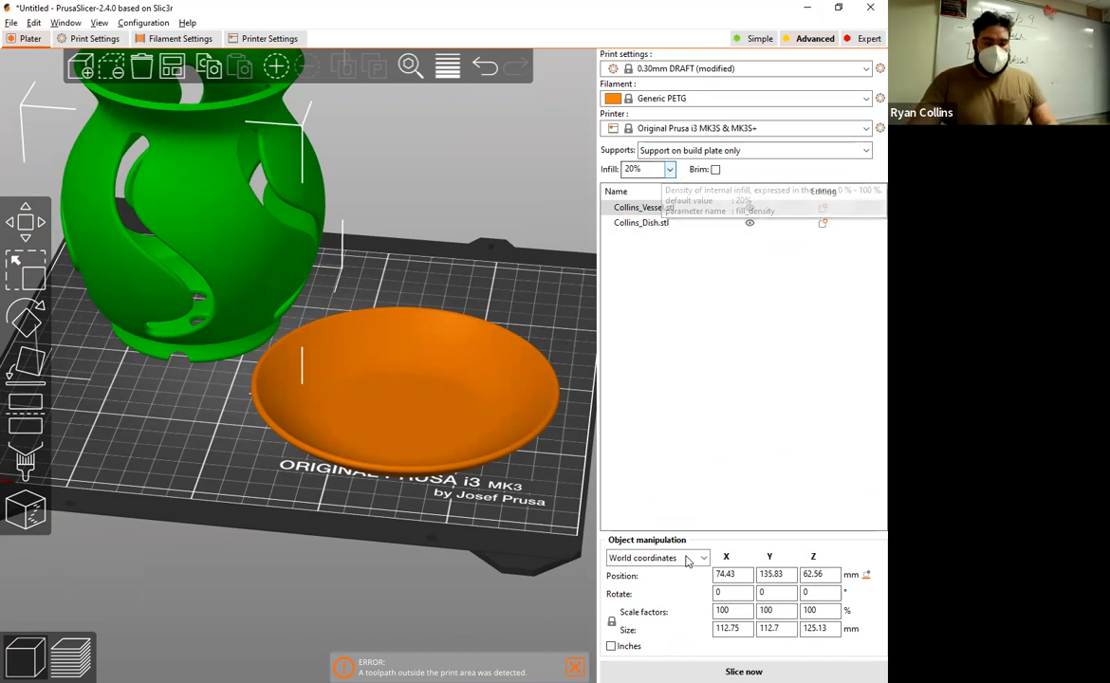
{"action": "left_click", "coordinate": [622, 670]}
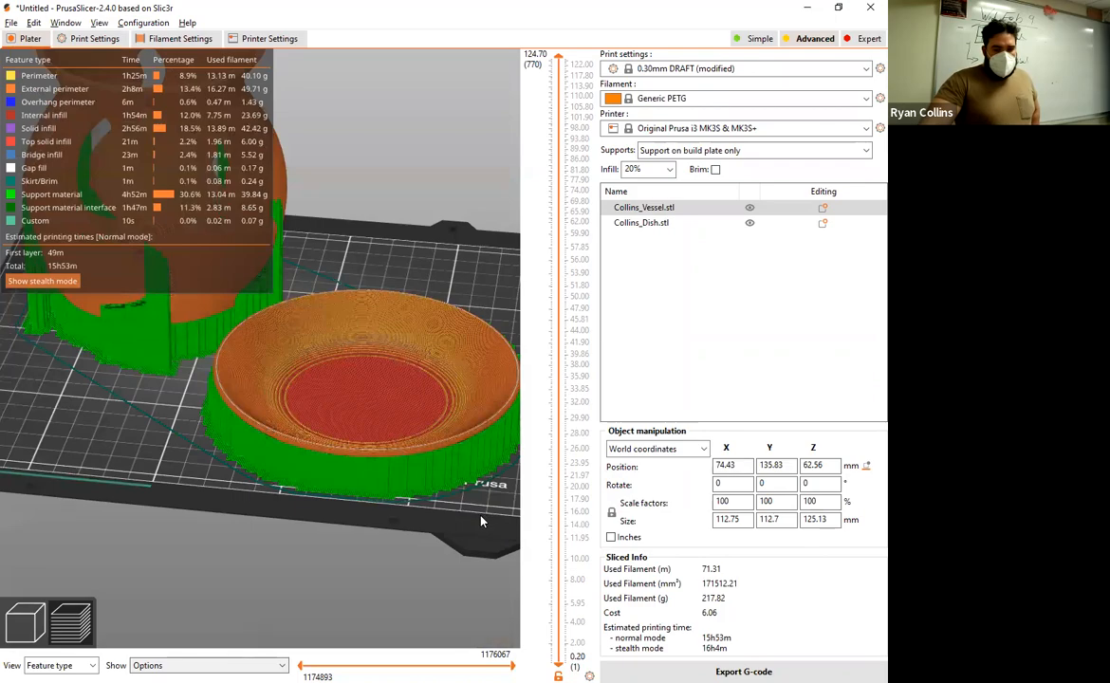
Step: Examine the sliced vessel and dish from above and around, checking the drain holes, cutouts and support material
{"action": "left_click_drag", "start_coordinate": [479, 521], "coordinate": [373, 411]}
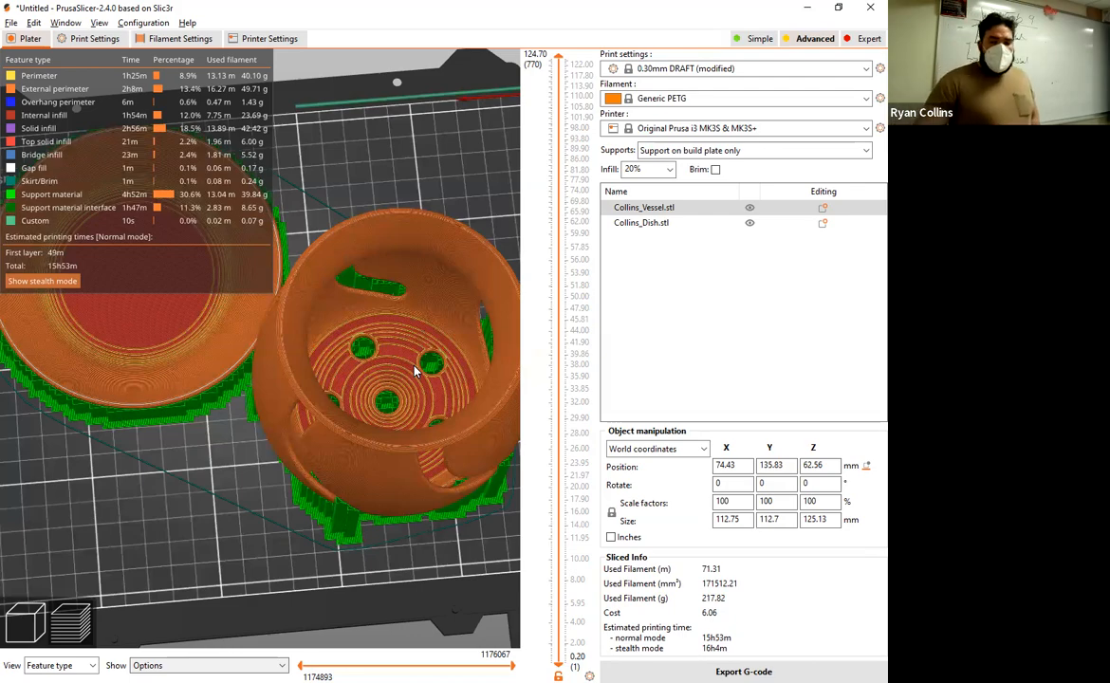
{"action": "left_click_drag", "start_coordinate": [323, 544], "coordinate": [355, 528]}
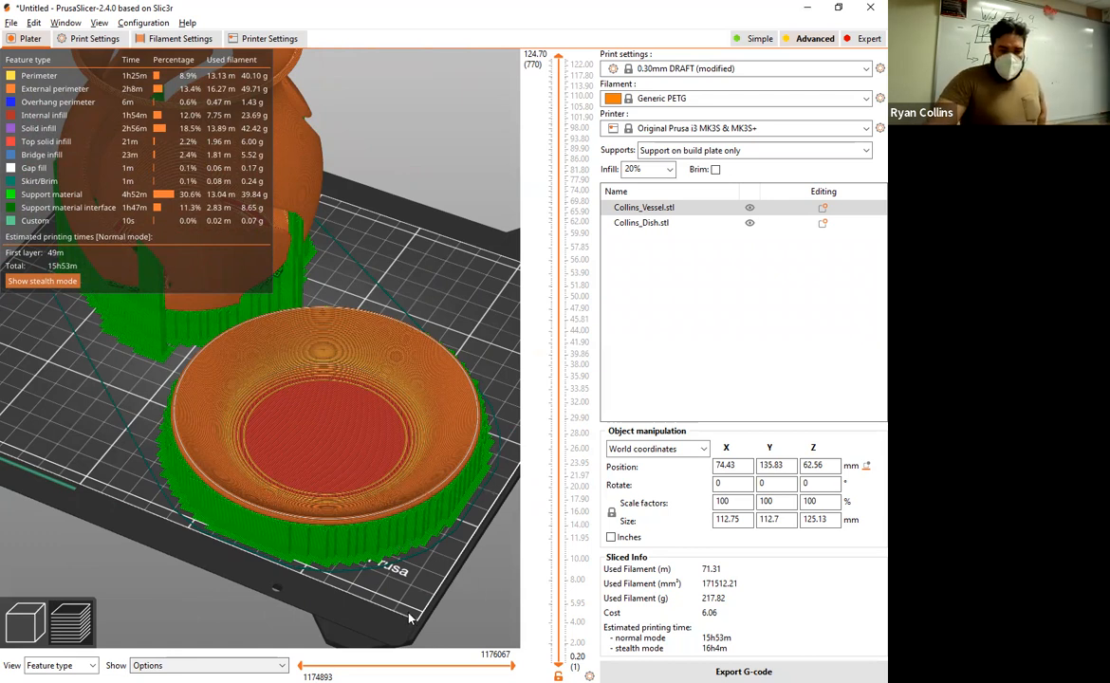
{"action": "scroll", "coordinate": [399, 560], "scroll_direction": "up", "scroll_amount": 5}
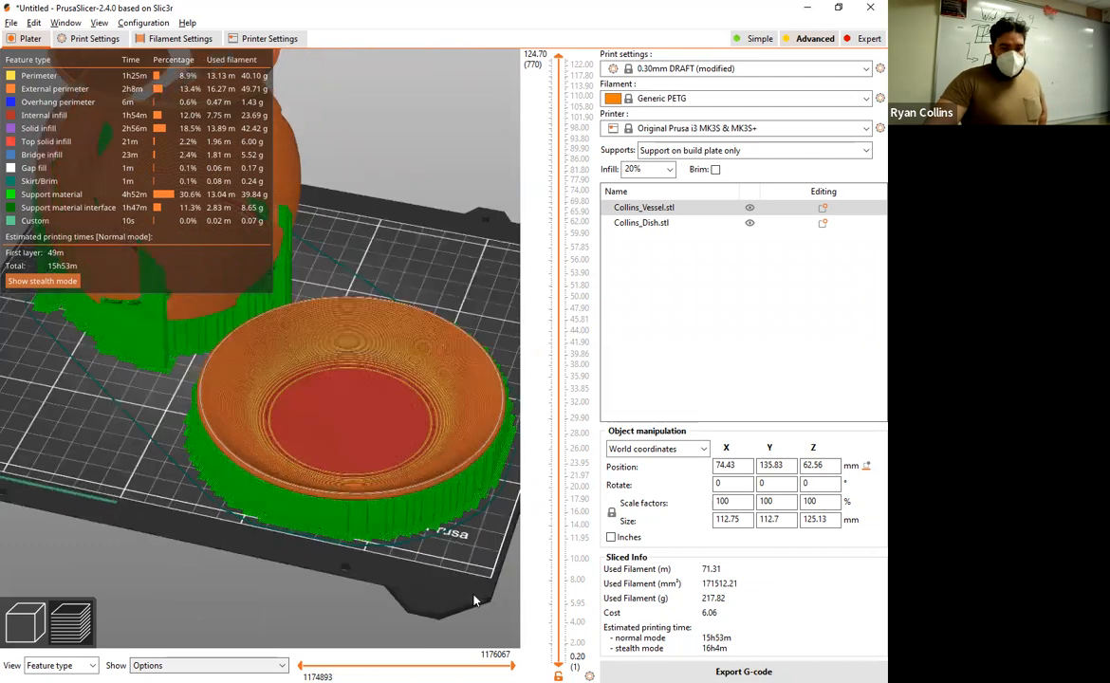
{"action": "scroll", "coordinate": [383, 529], "scroll_direction": "up", "scroll_amount": 3}
{"action": "scroll", "coordinate": [410, 551], "scroll_direction": "down", "scroll_amount": 5}
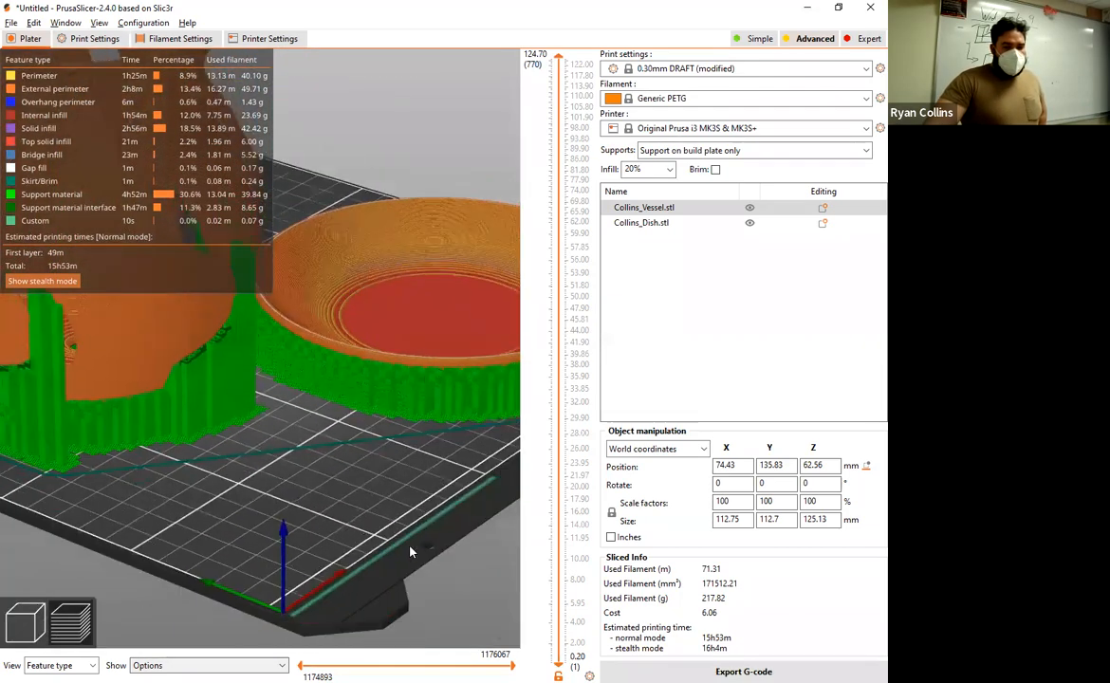
{"action": "left_click_drag", "start_coordinate": [330, 524], "coordinate": [280, 250]}
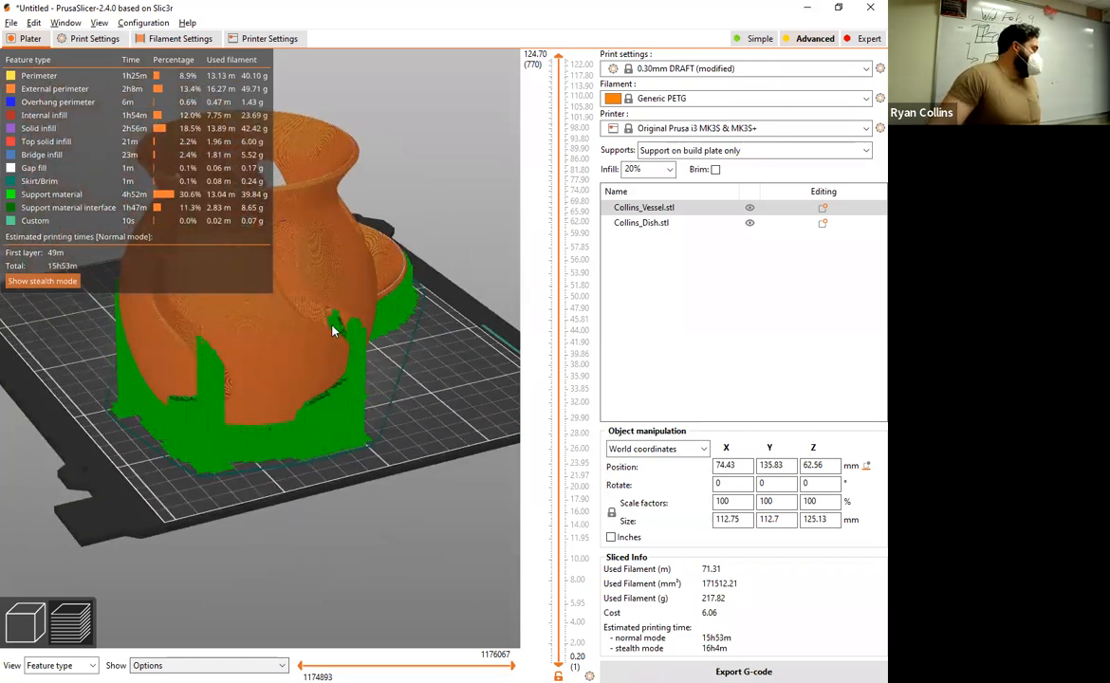
{"action": "left_click_drag", "start_coordinate": [459, 422], "coordinate": [319, 442]}
{"action": "left_click_drag", "start_coordinate": [292, 431], "coordinate": [245, 416]}
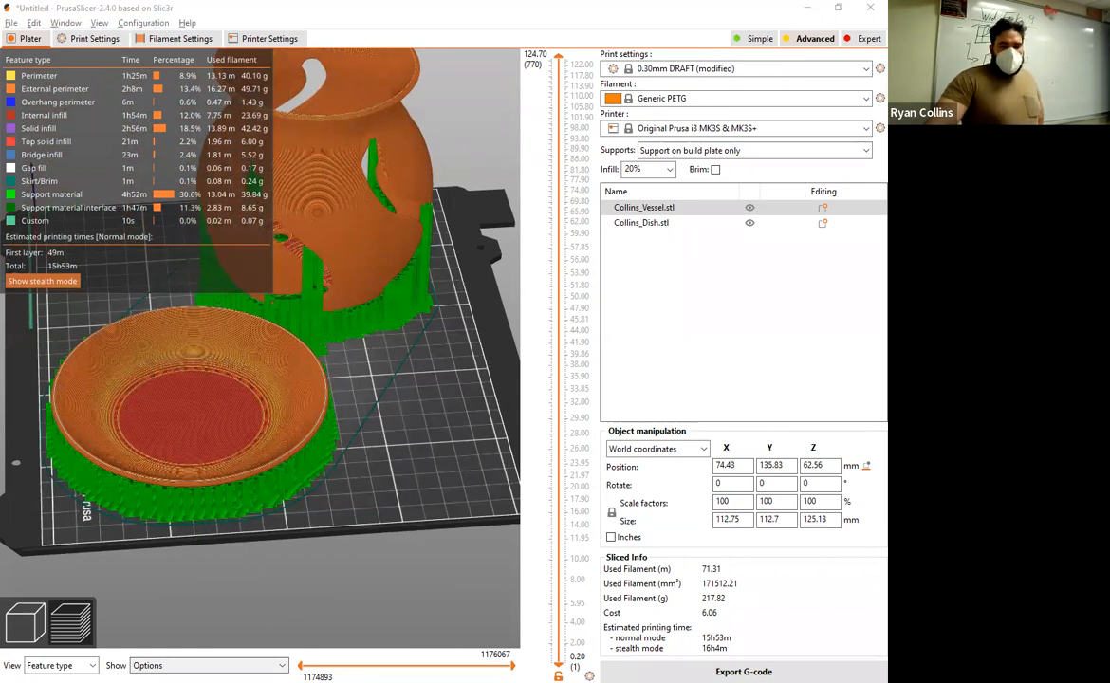
Step: Switch back to Fusion 360 and view the vessel and dish from the front
{"action": "key", "text": "alt+Tab"}
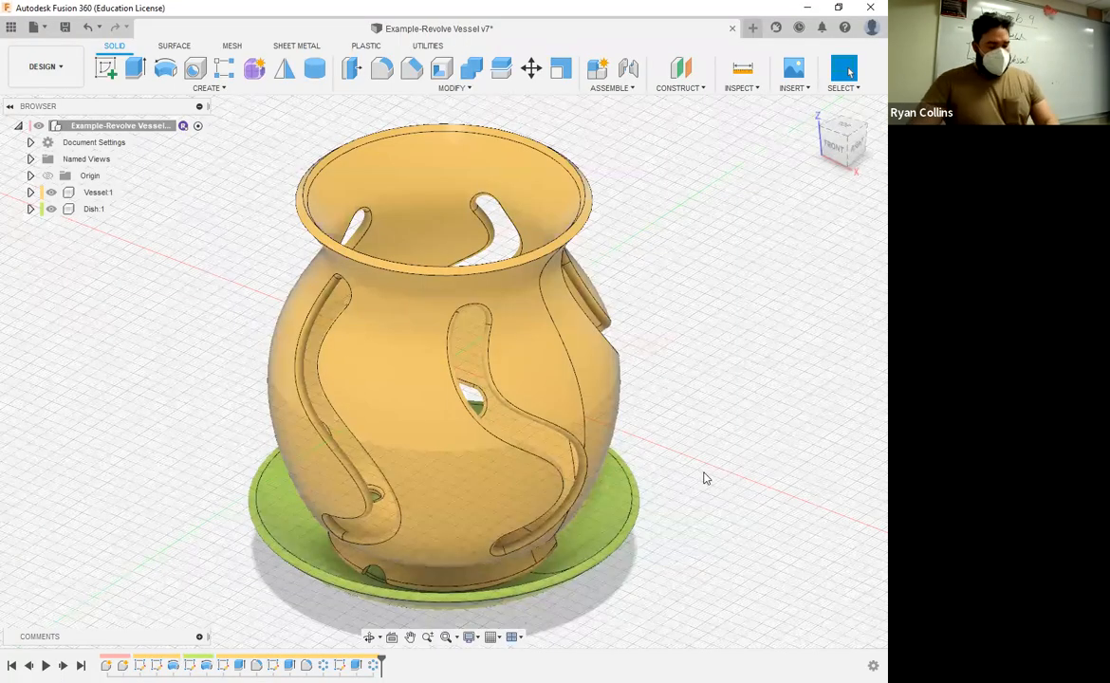
{"action": "middle_click_drag", "start_coordinate": [705, 468], "coordinate": [726, 433], "text": "shift"}
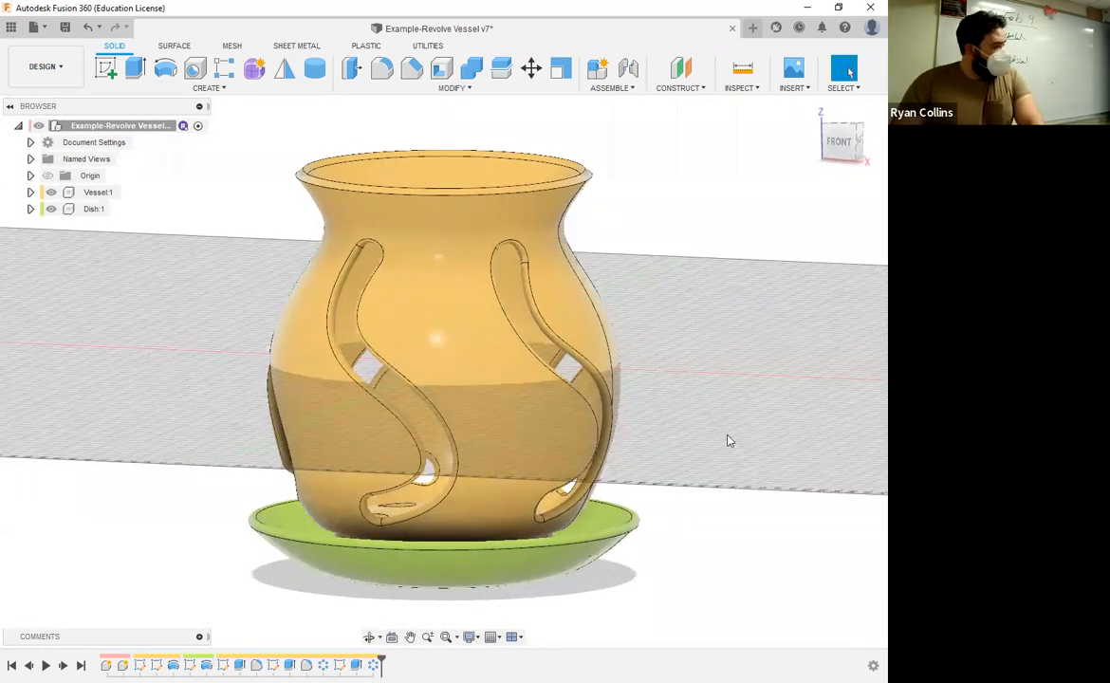